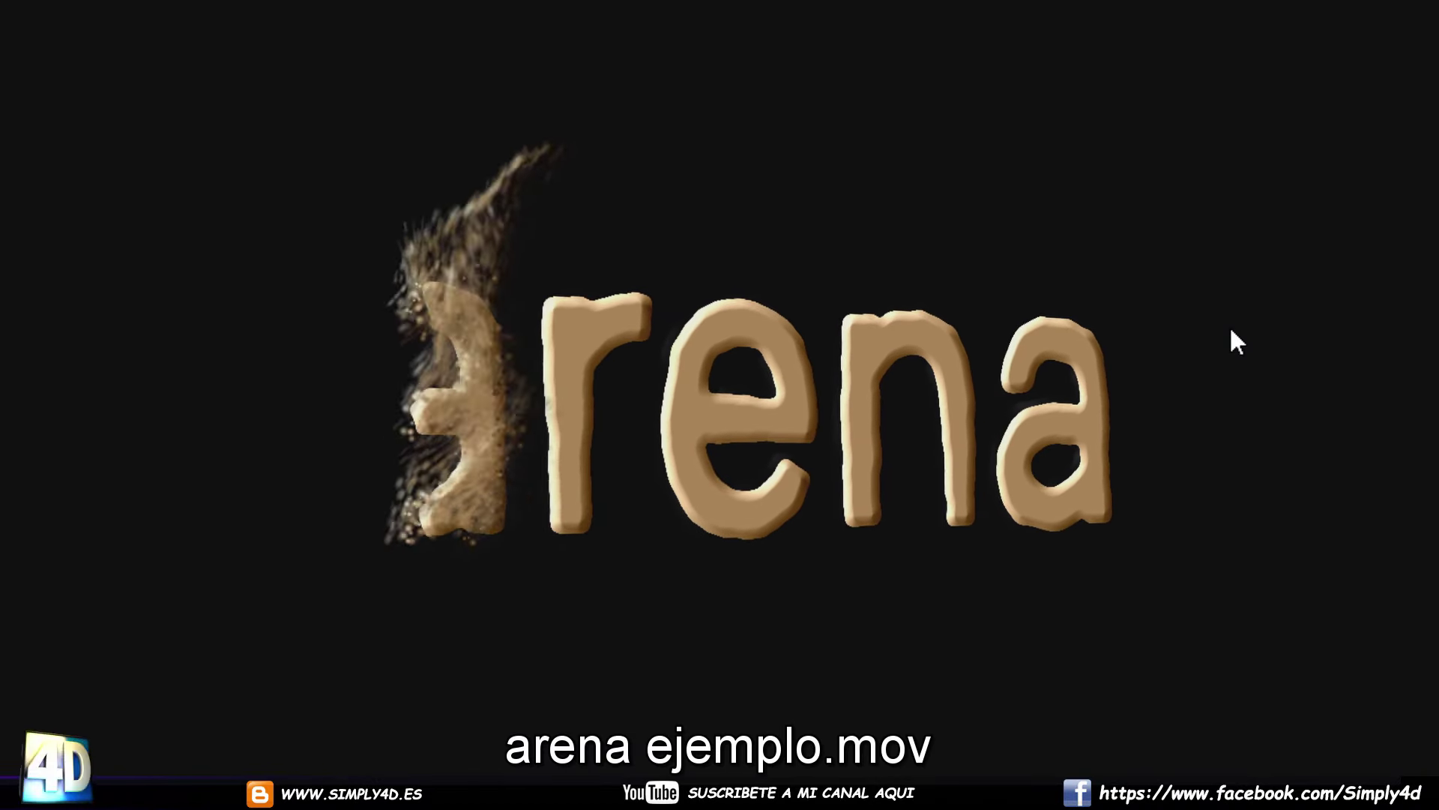
Exit fullscreen and close the 'arena ejemplo.mov' sample video to get back to After Effects.
double_click(1229, 326)
click(1430, 12)
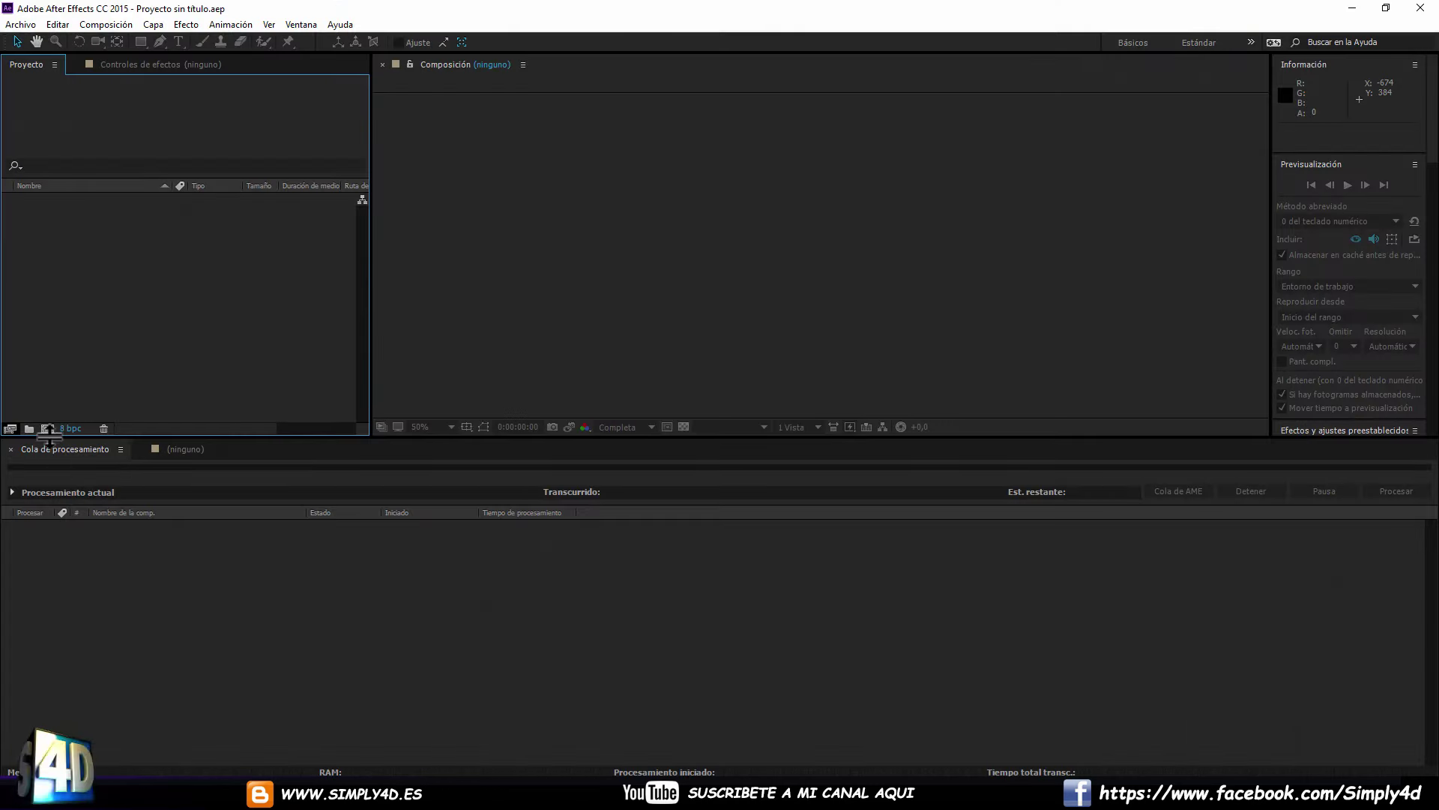
Create Comp 1 at 1920x1080, 30 fps, 15 seconds with a black background.
click(48, 428)
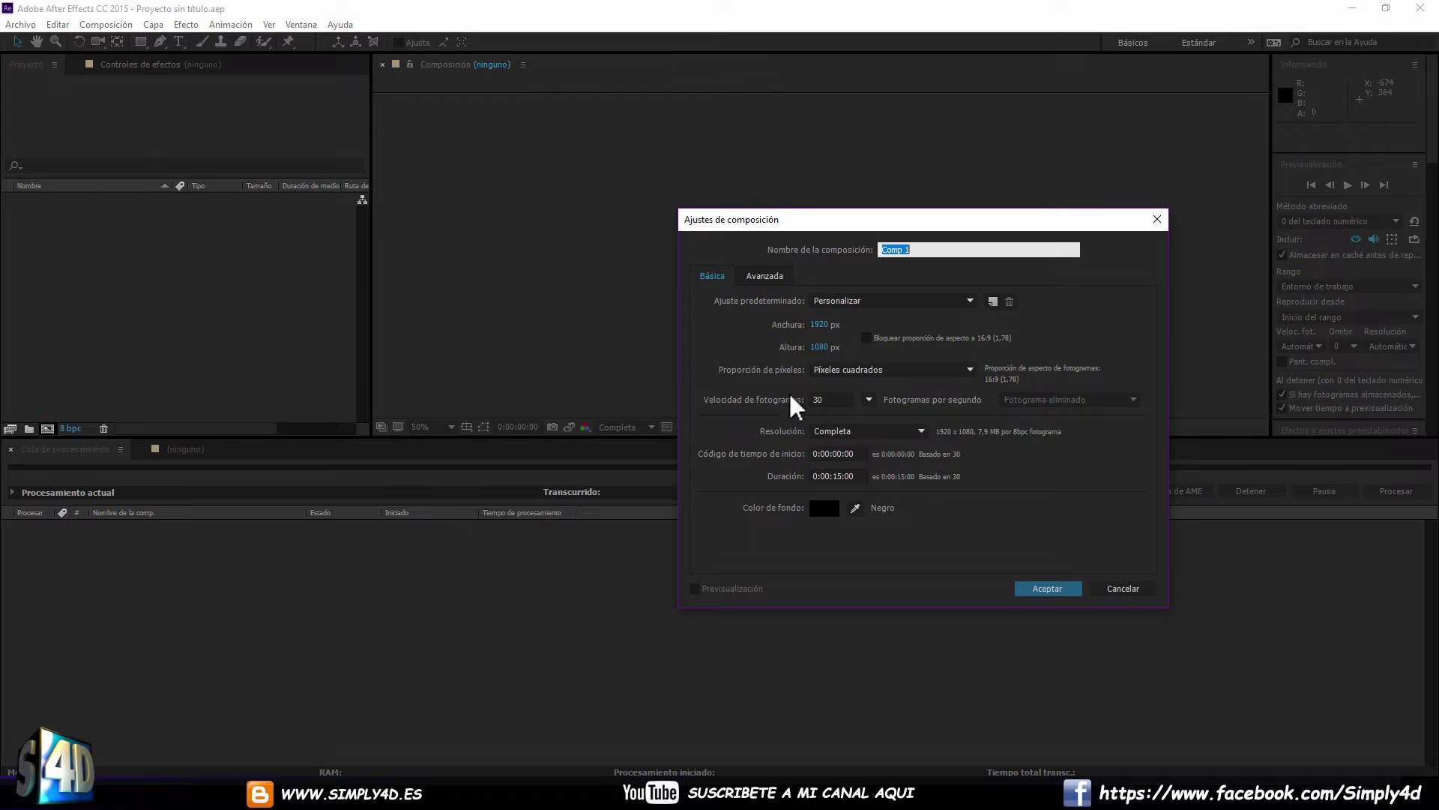
click(1048, 589)
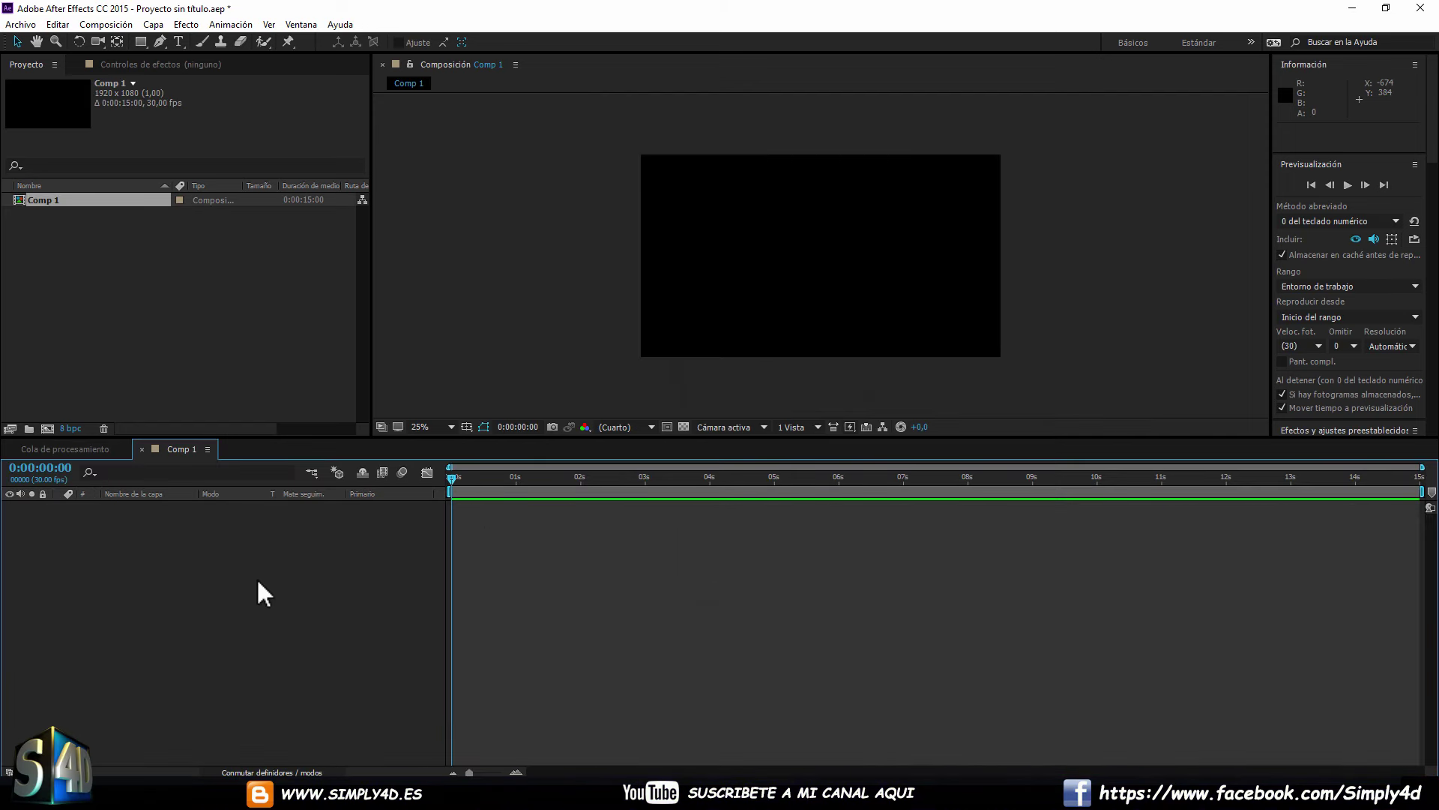
Add a new text layer to the composition reading 'ejemplo'.
right_click(220, 574)
mouse_move(251, 583)
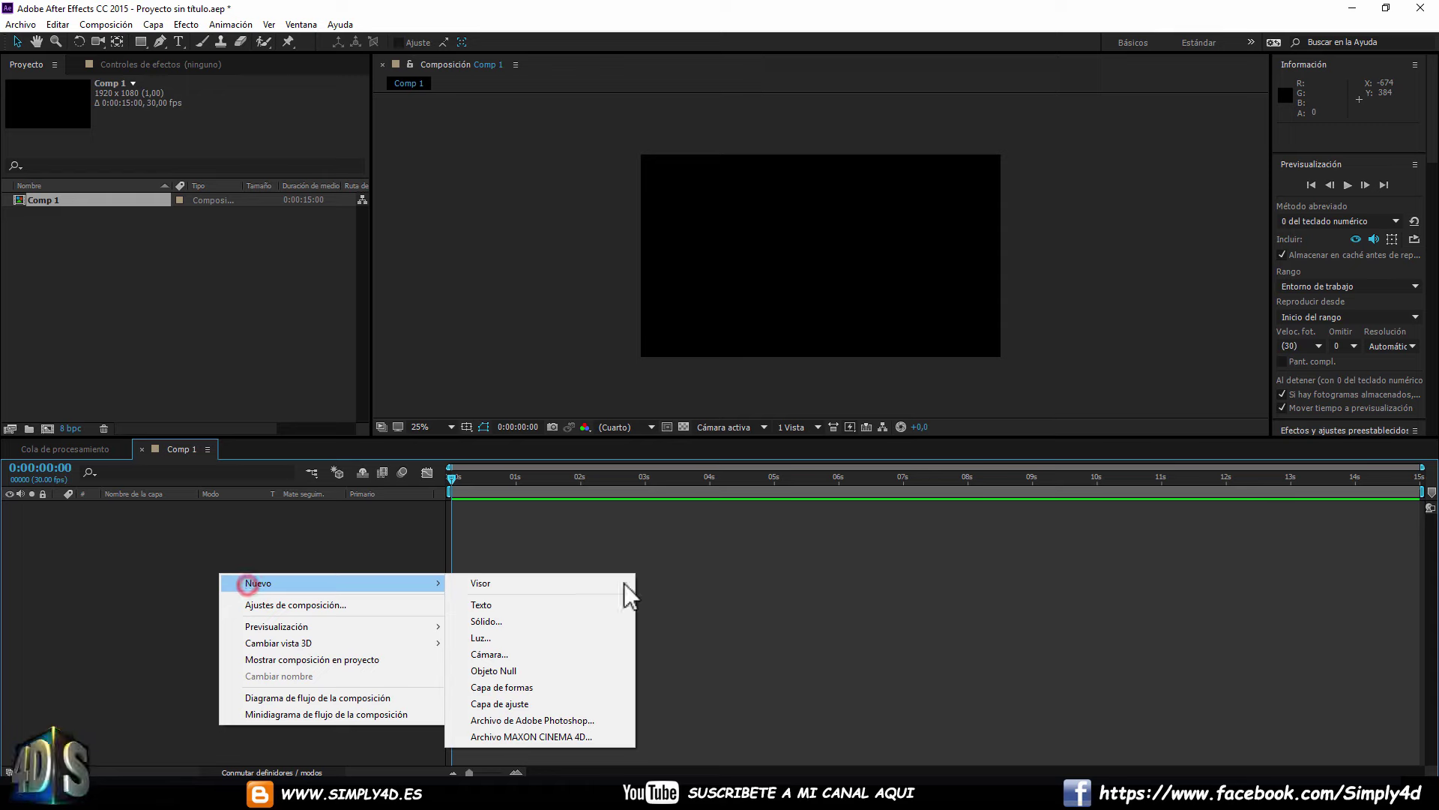
click(495, 606)
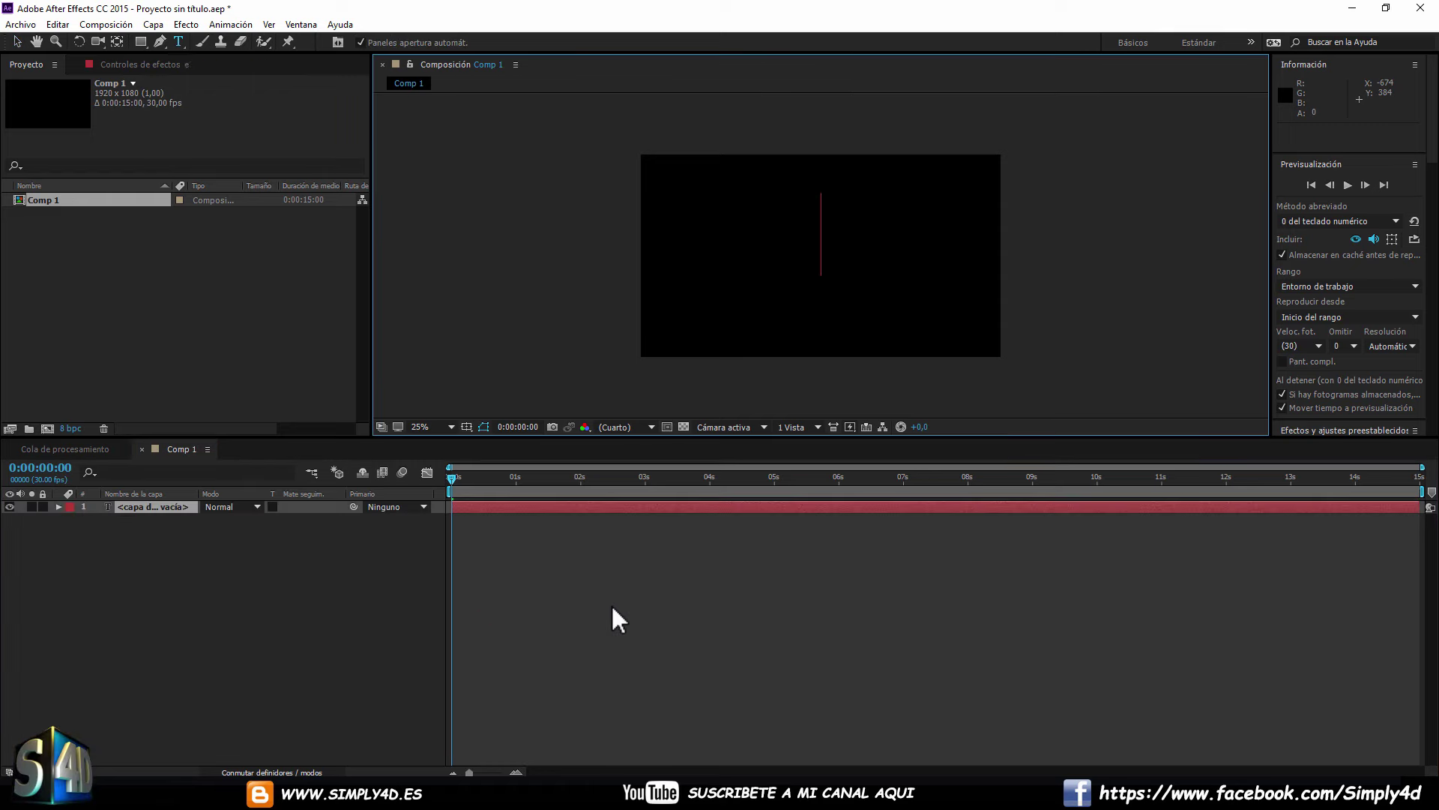
text(ejempl)
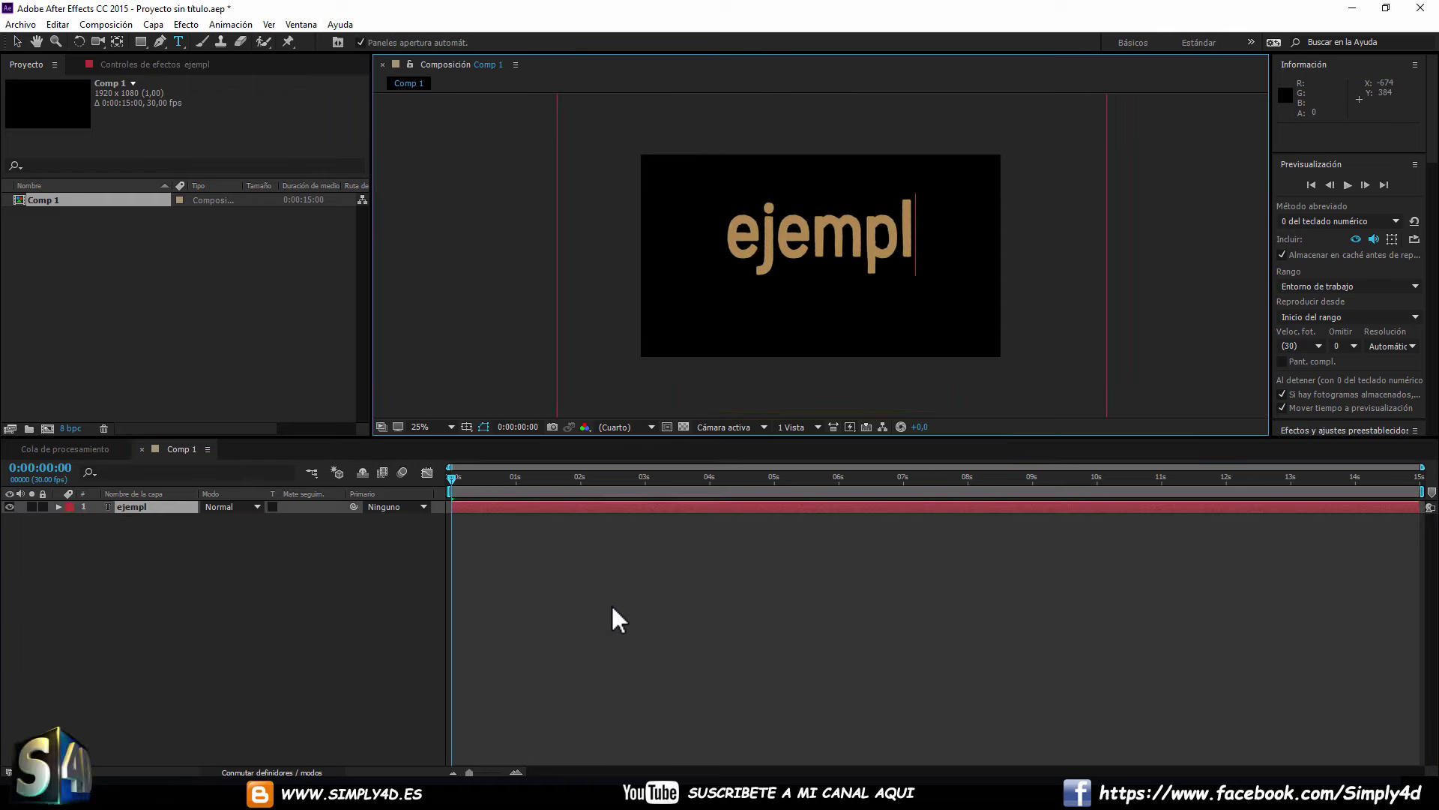
text(o)
Scale the text layer down to about 71% by 62%.
click(17, 41)
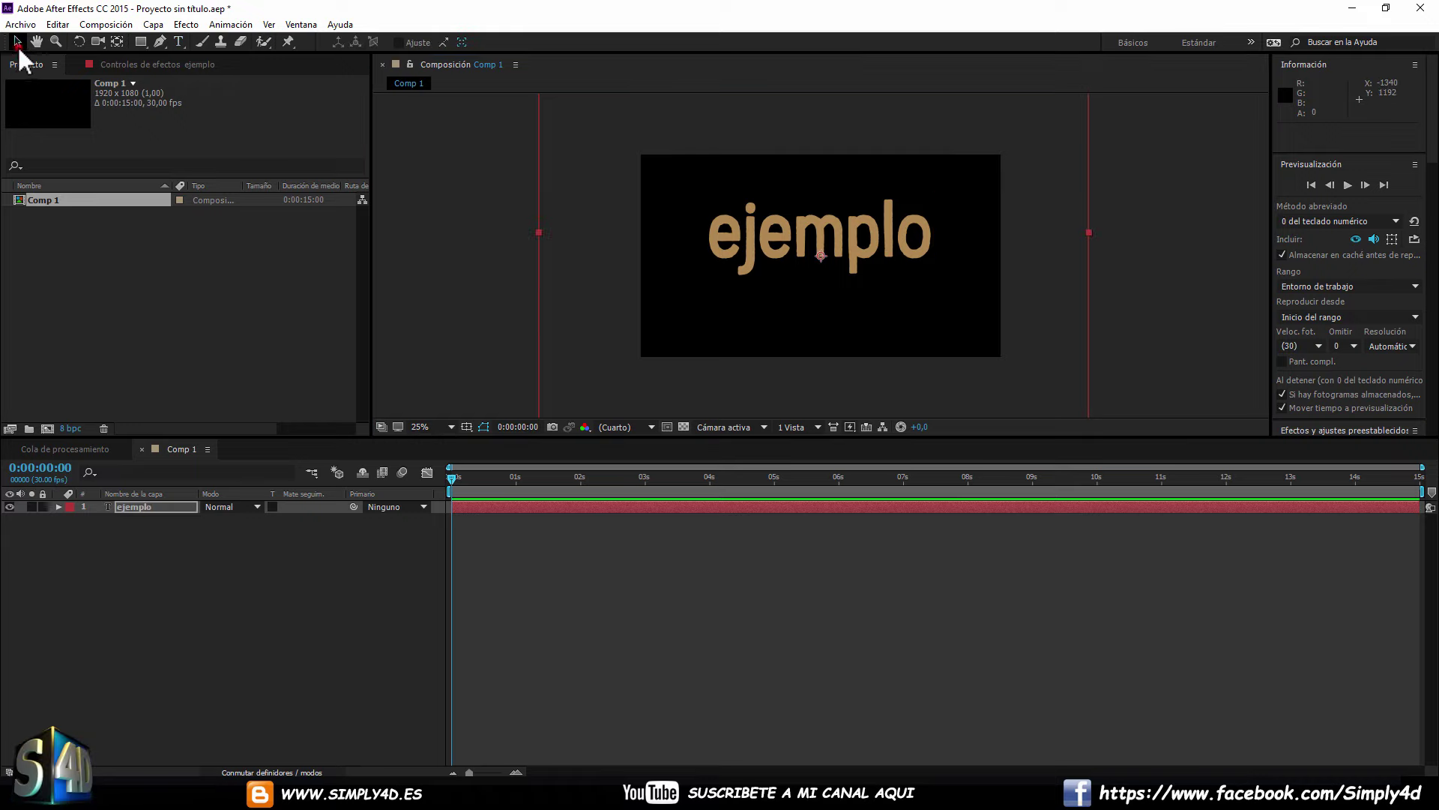
key(comma)
key(comma)
key(period)
key(period)
key(comma)
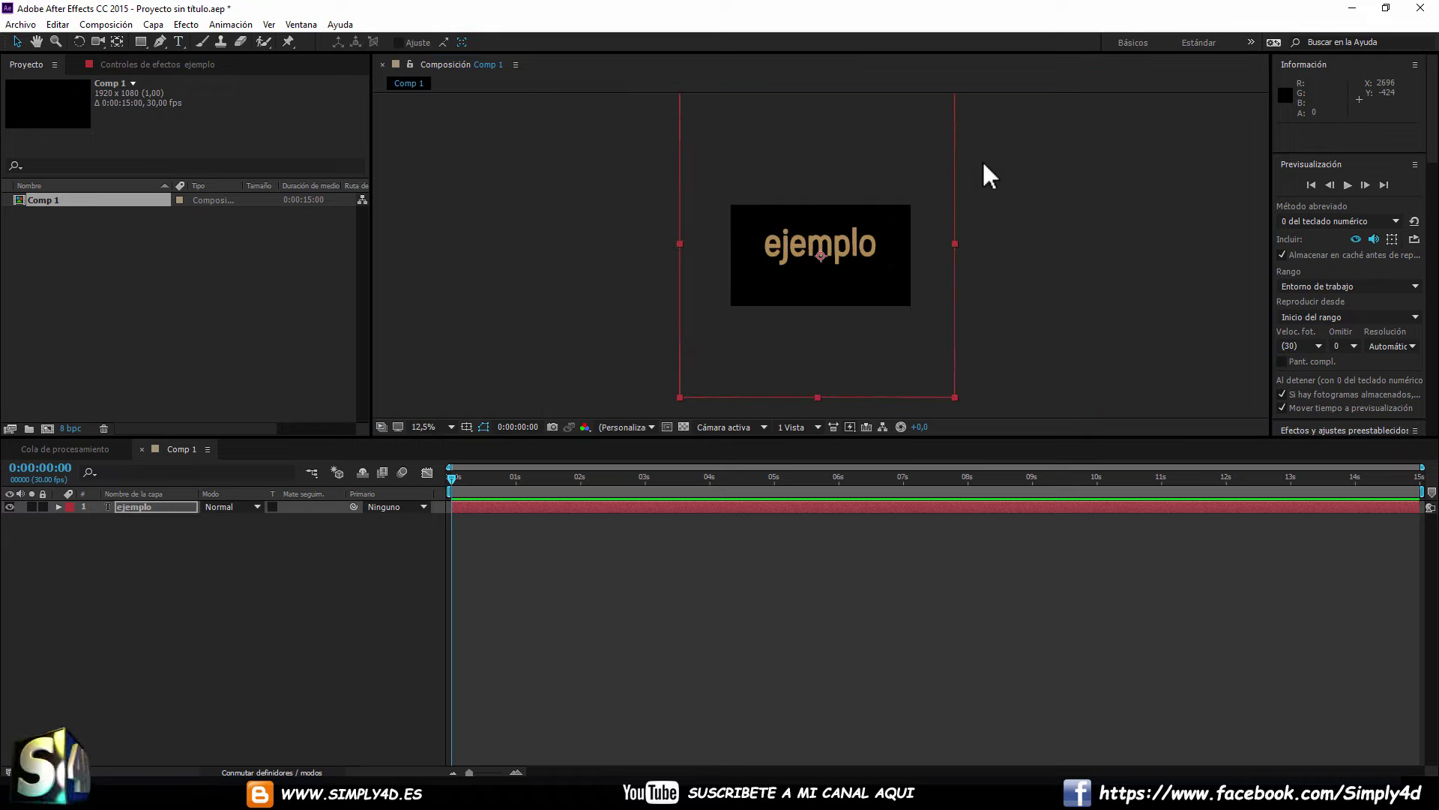
key(comma)
drag(890, 172, 874, 203)
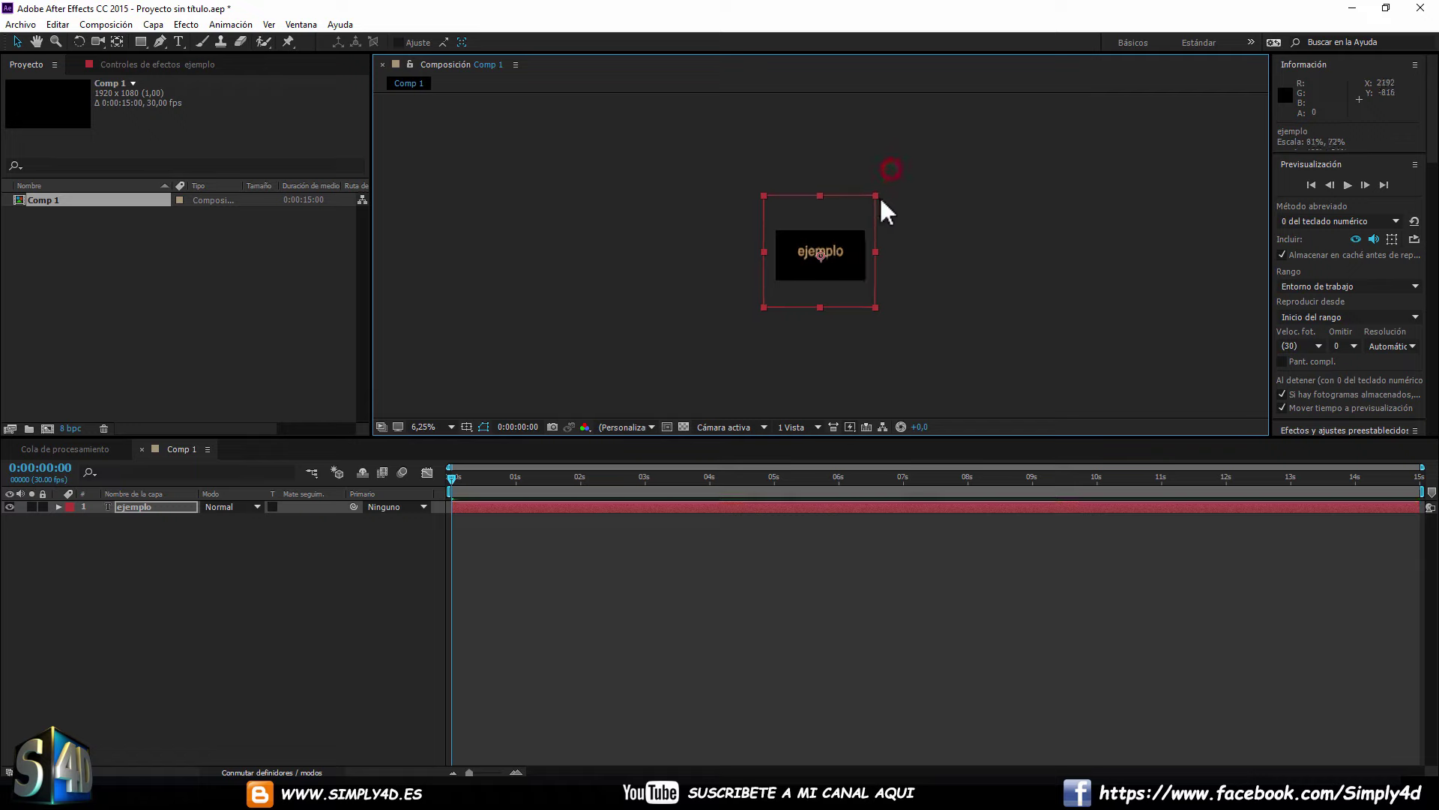
key(period)
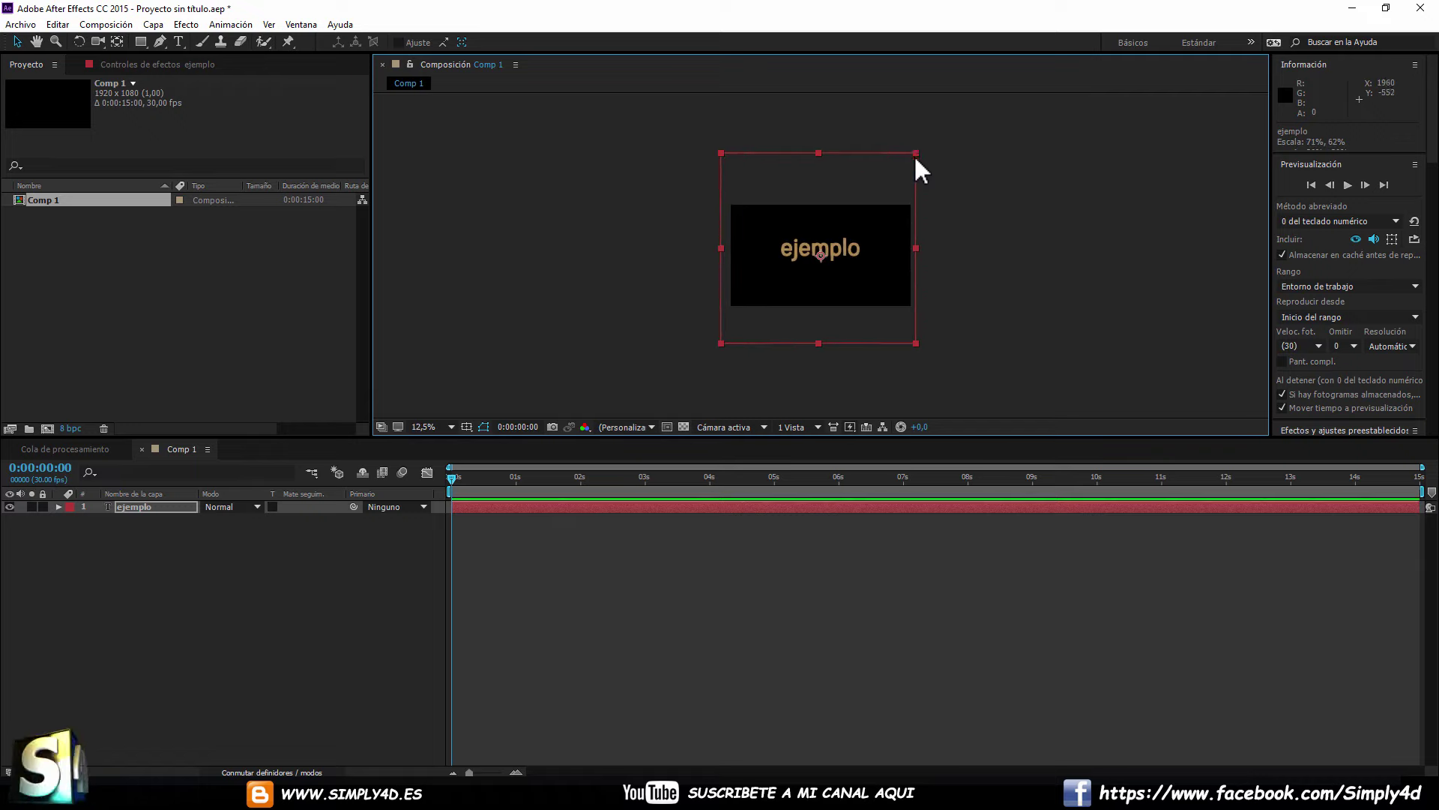
key(period)
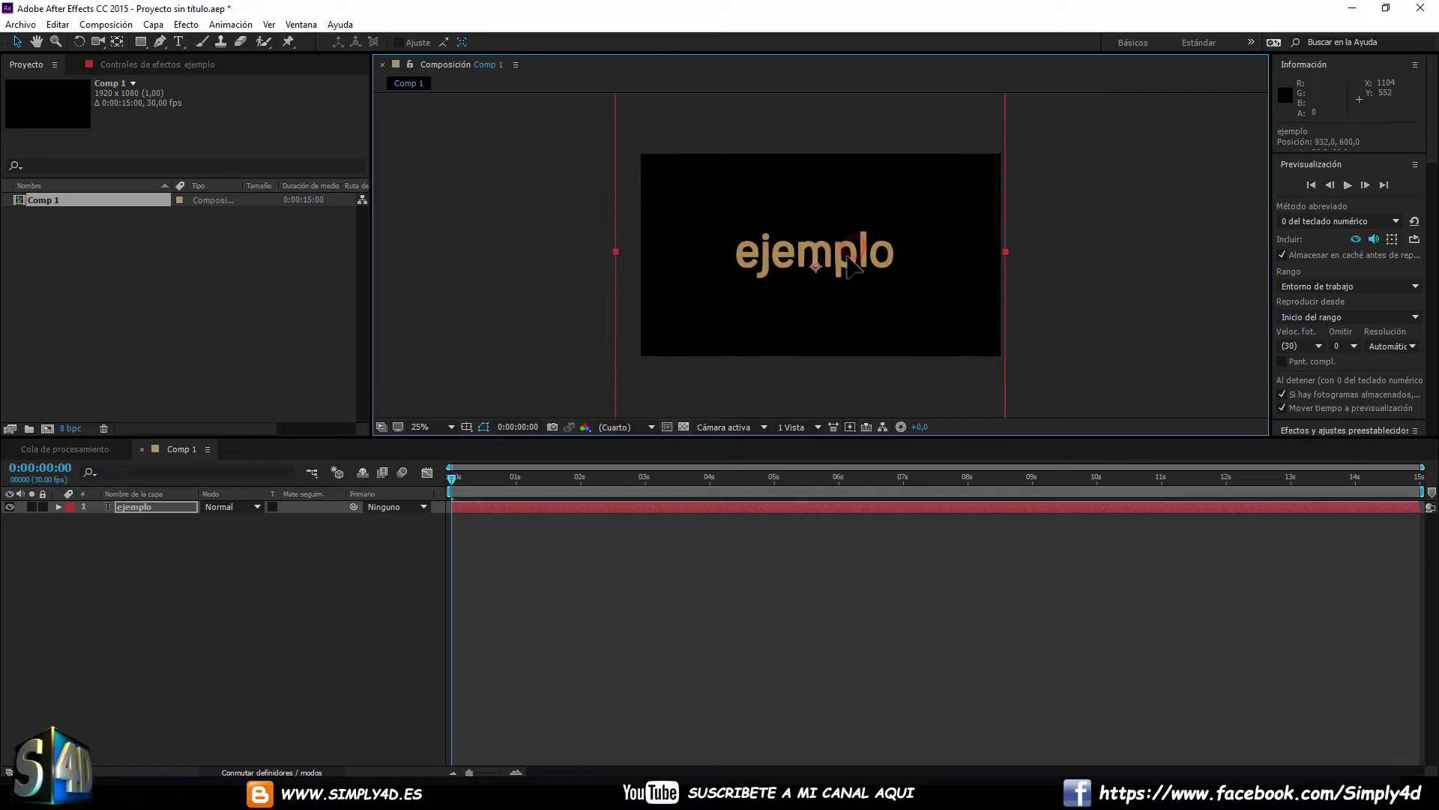
Correct the text to read 'Ejemplo' with a capital E.
double_click(106, 508)
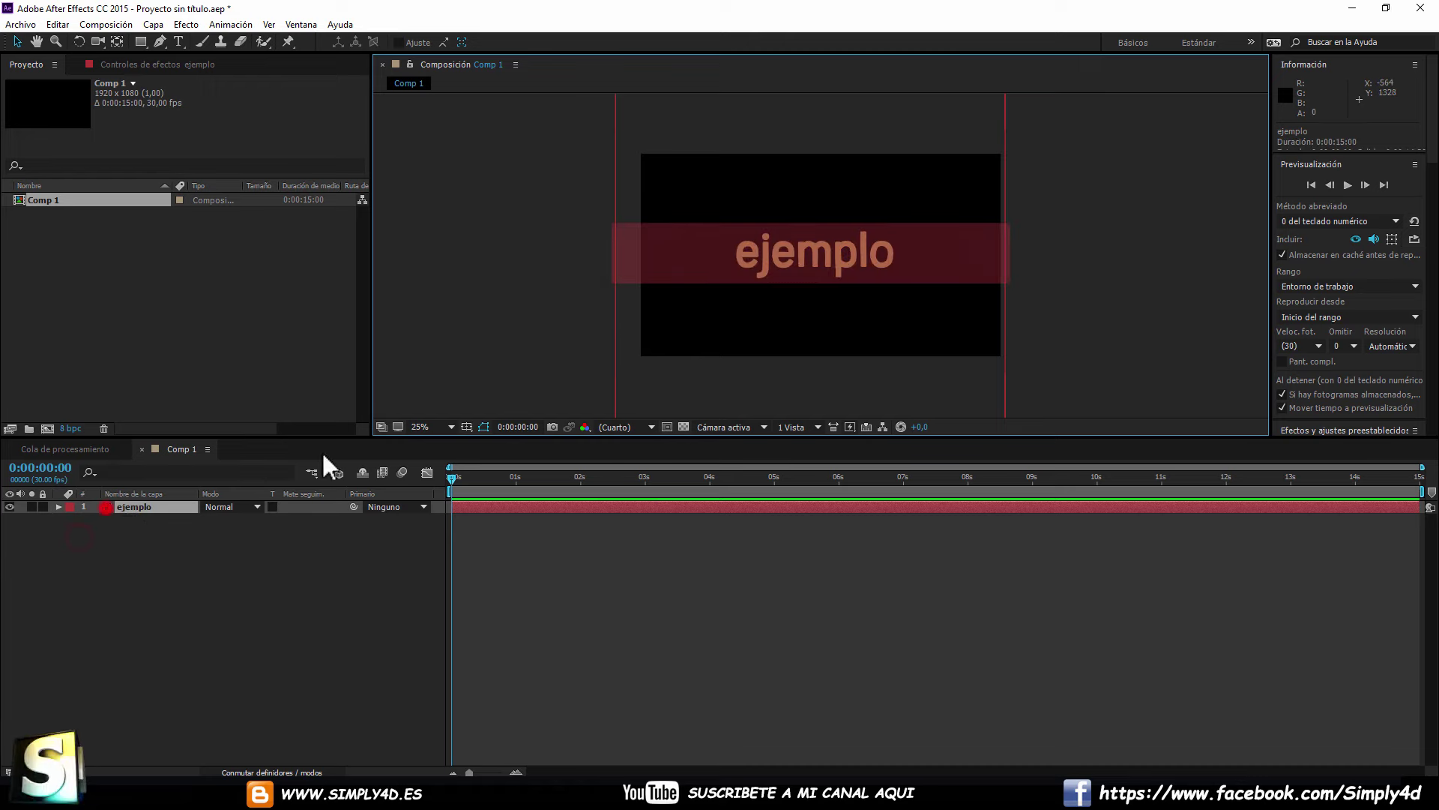
click(763, 255)
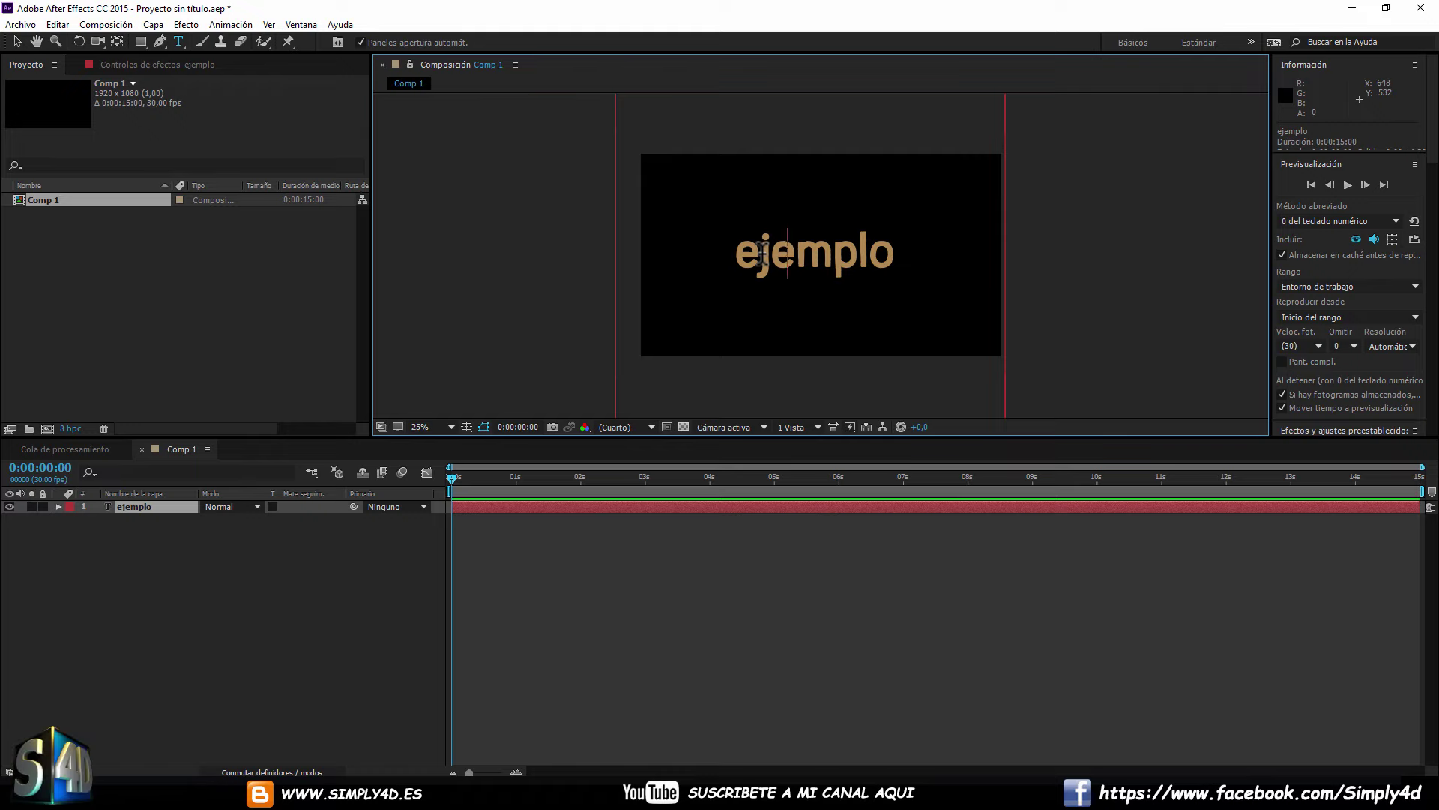
key(BackSpace)
key(BackSpace)
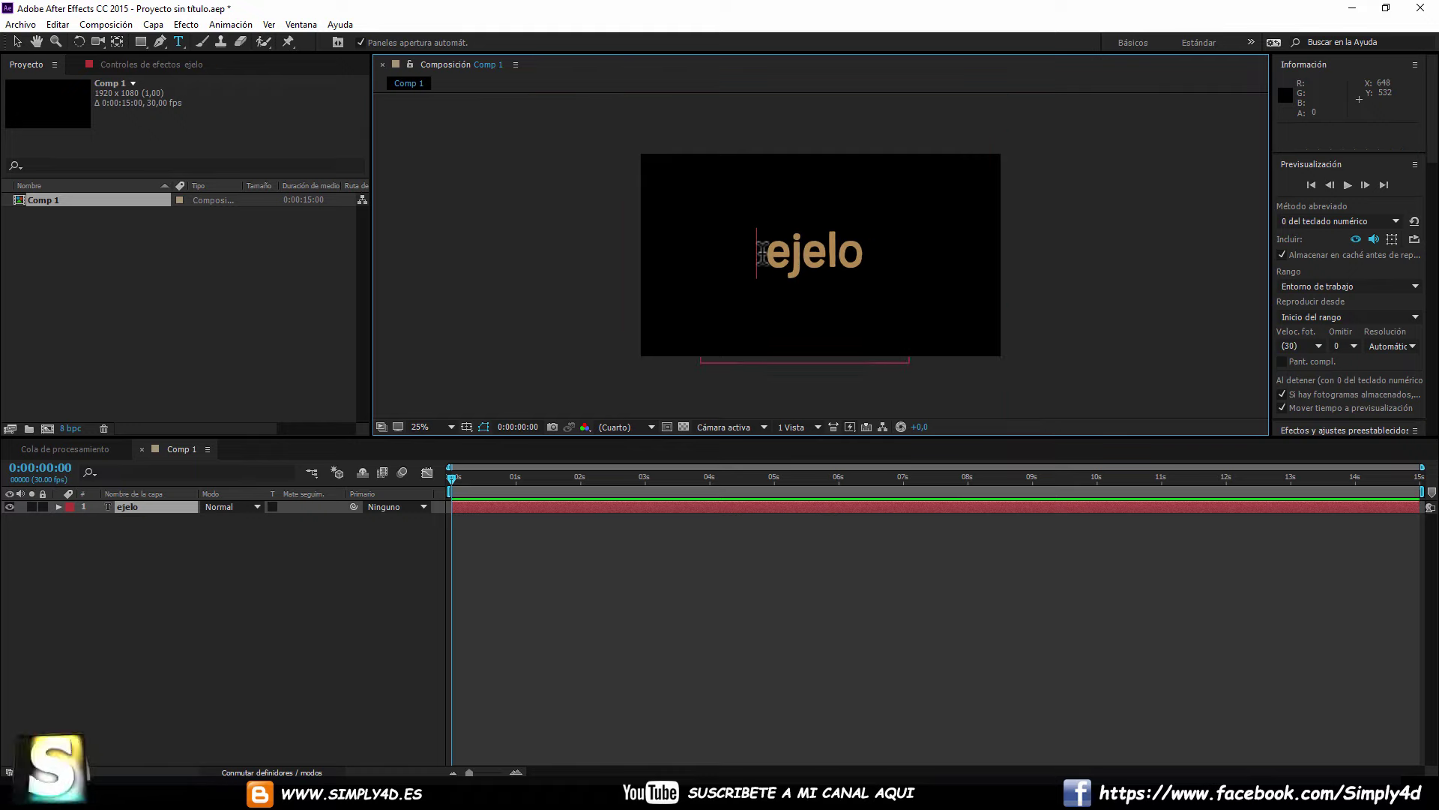
text(E)
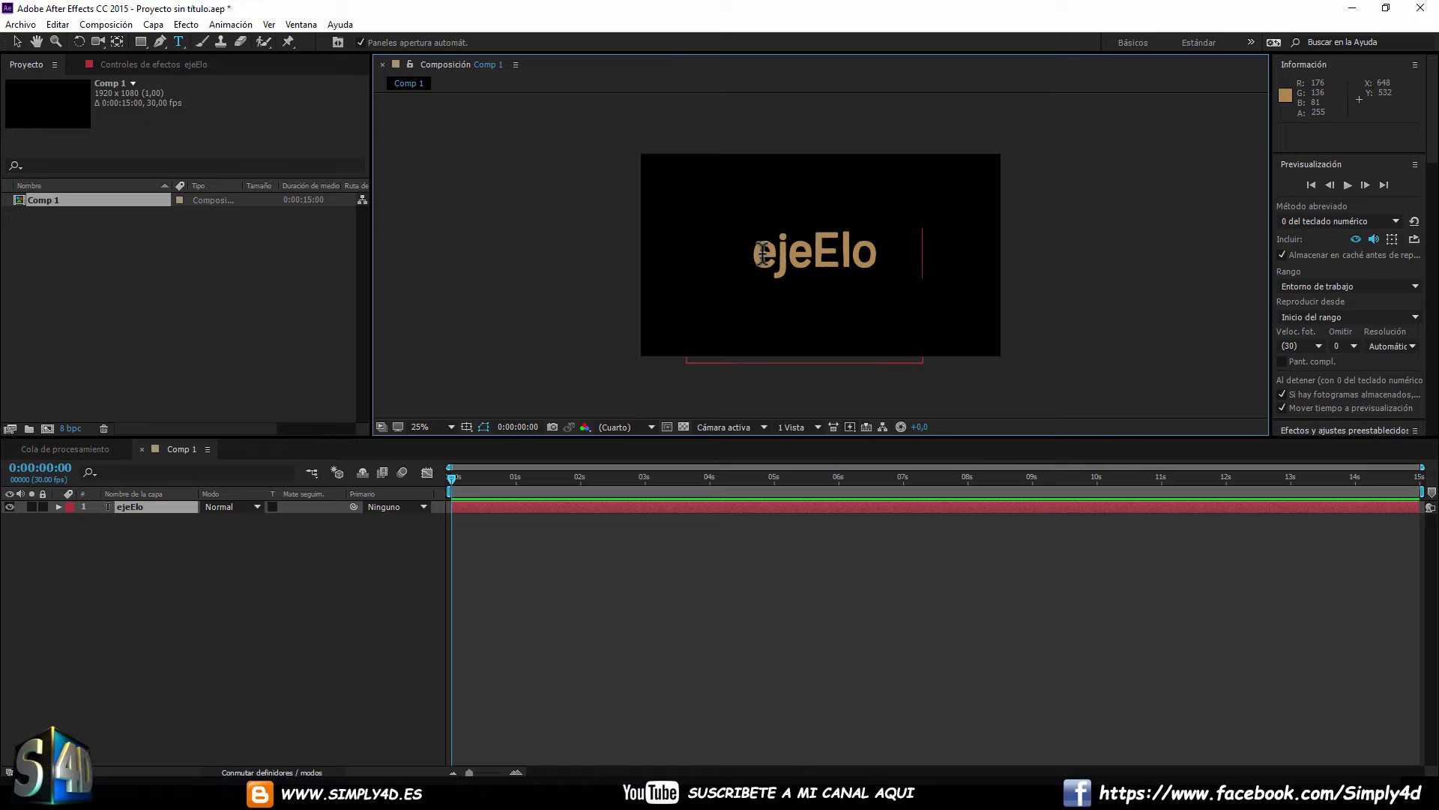
key(BackSpace)
key(BackSpace)
key(BackSpace)
key(BackSpace)
key(BackSpace)
text(Ejke)
key(BackSpace)
key(BackSpace)
text(emplo)
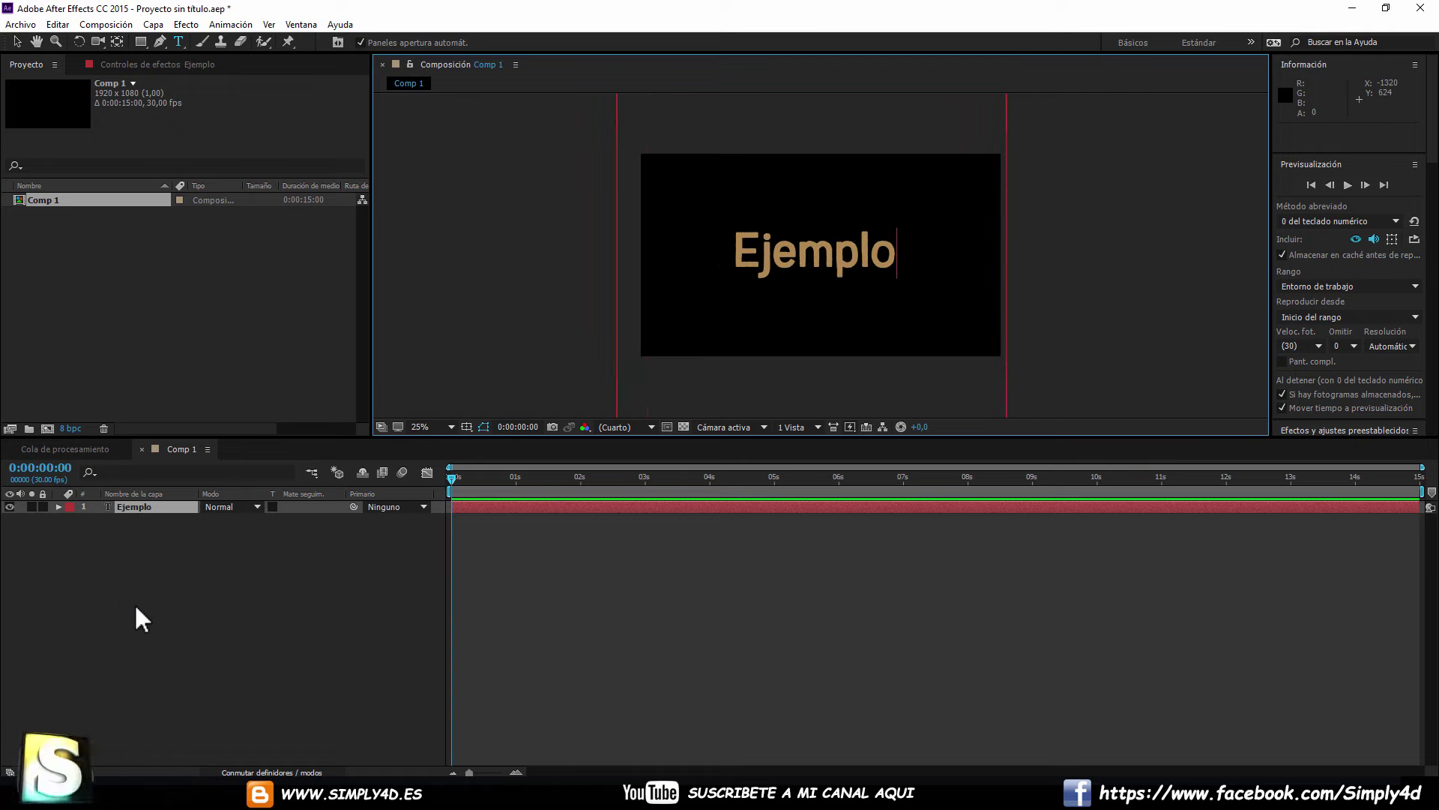
click(207, 592)
scroll(851, 254, up, 2)
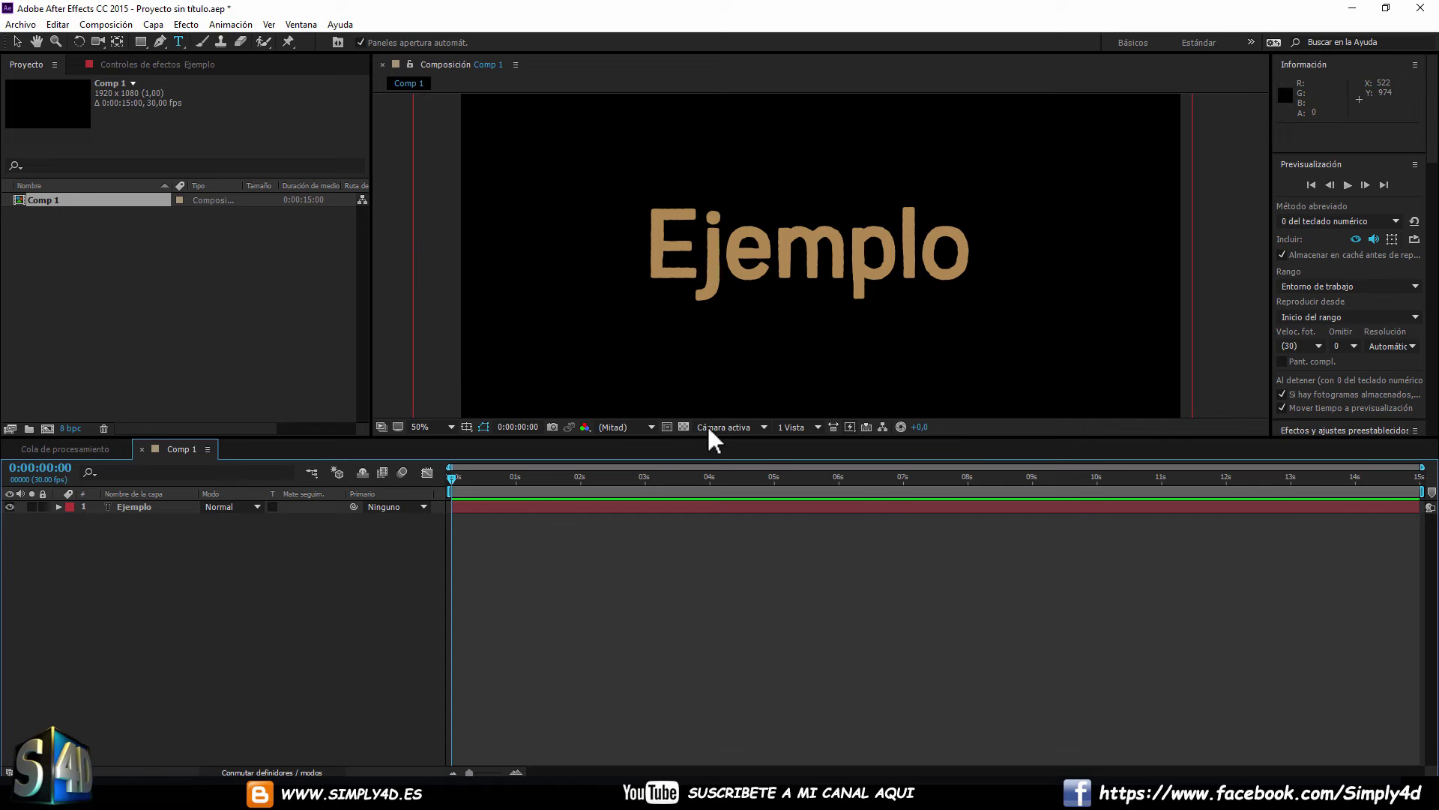
click(684, 427)
Add an adjustment layer above the Ejemplo text layer.
click(684, 427)
click(684, 426)
click(684, 426)
right_click(215, 594)
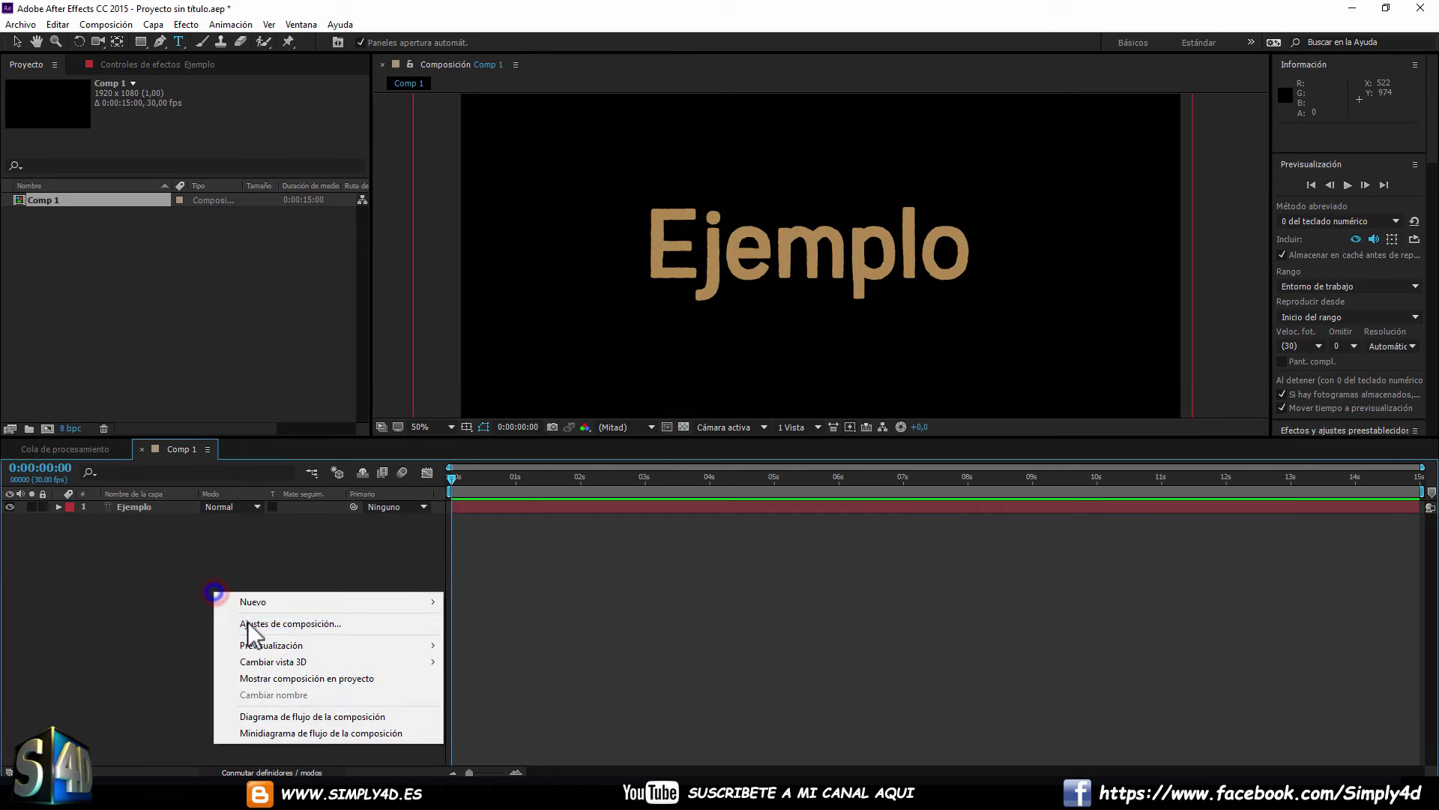
mouse_move(247, 600)
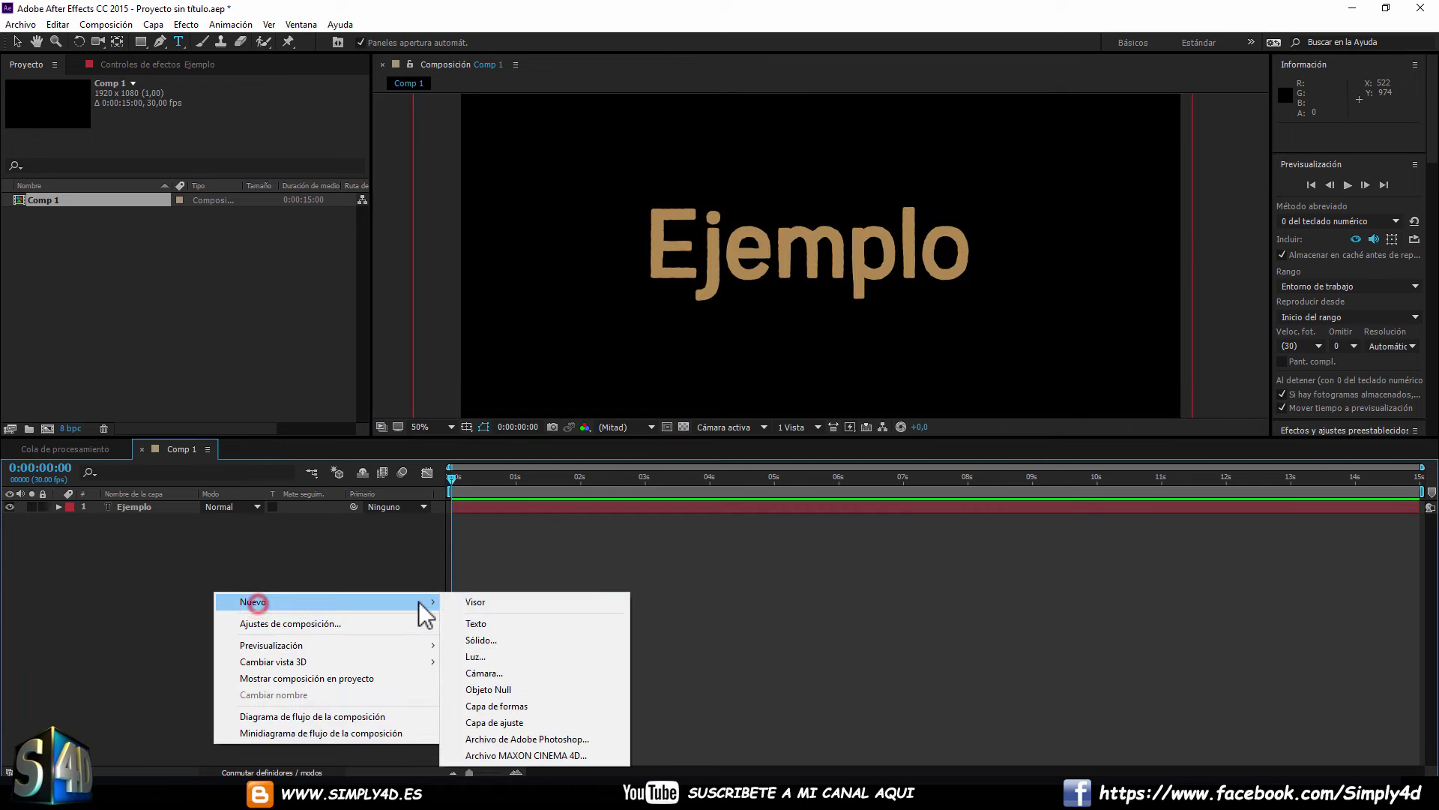
click(563, 723)
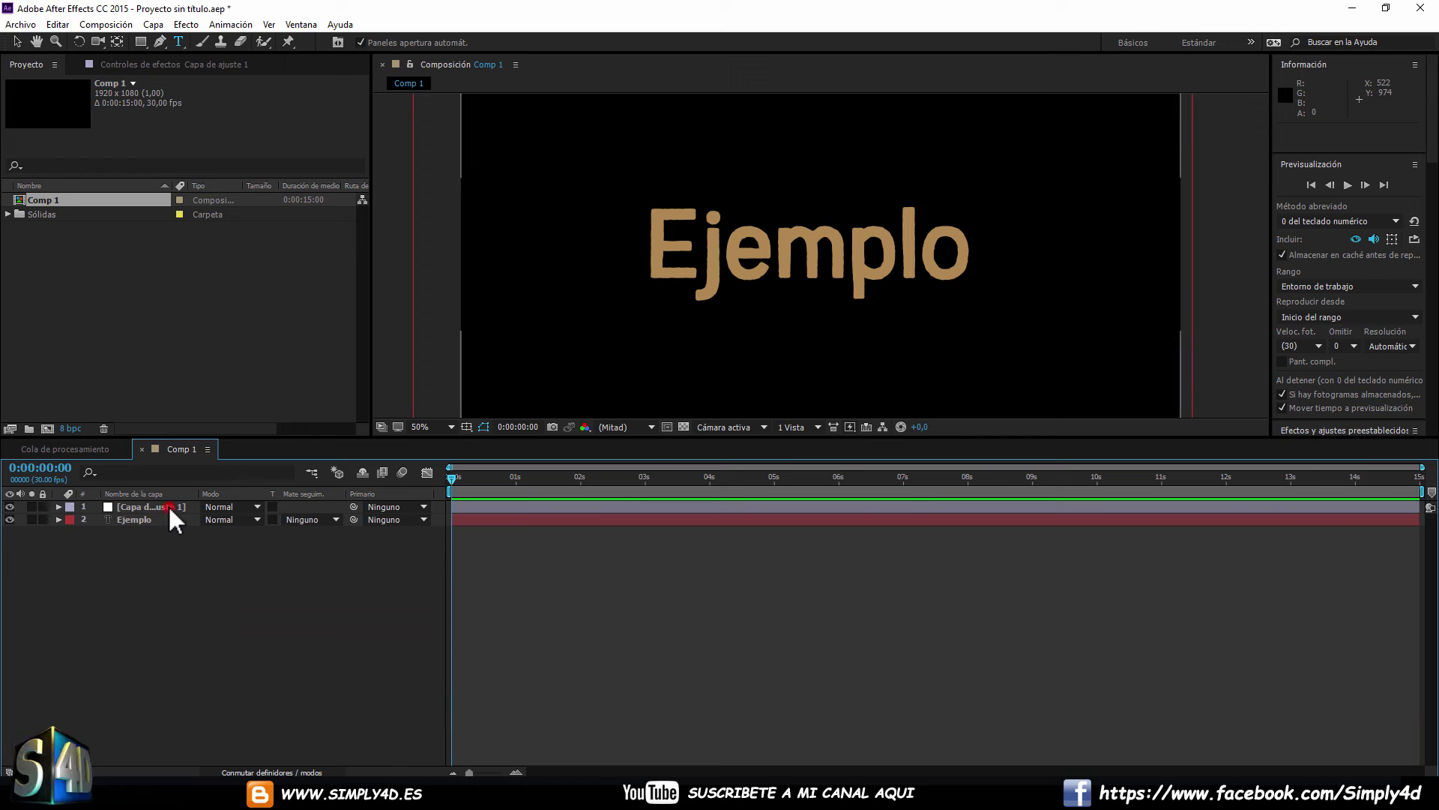
Apply the Perspectiva > Biselar alfa (Bevel Alpha) effect to the adjustment layer.
right_click(169, 507)
mouse_move(210, 402)
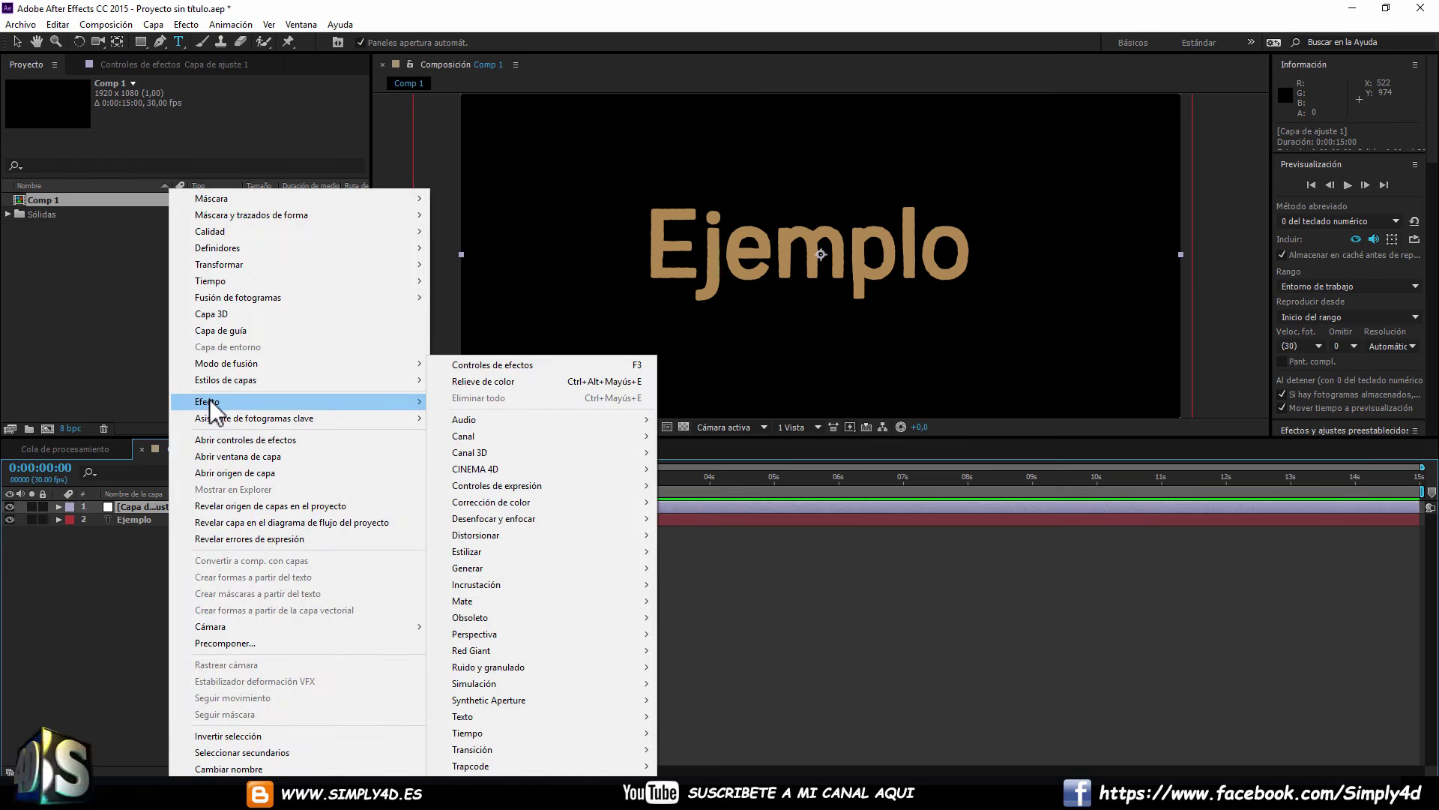
mouse_move(491, 701)
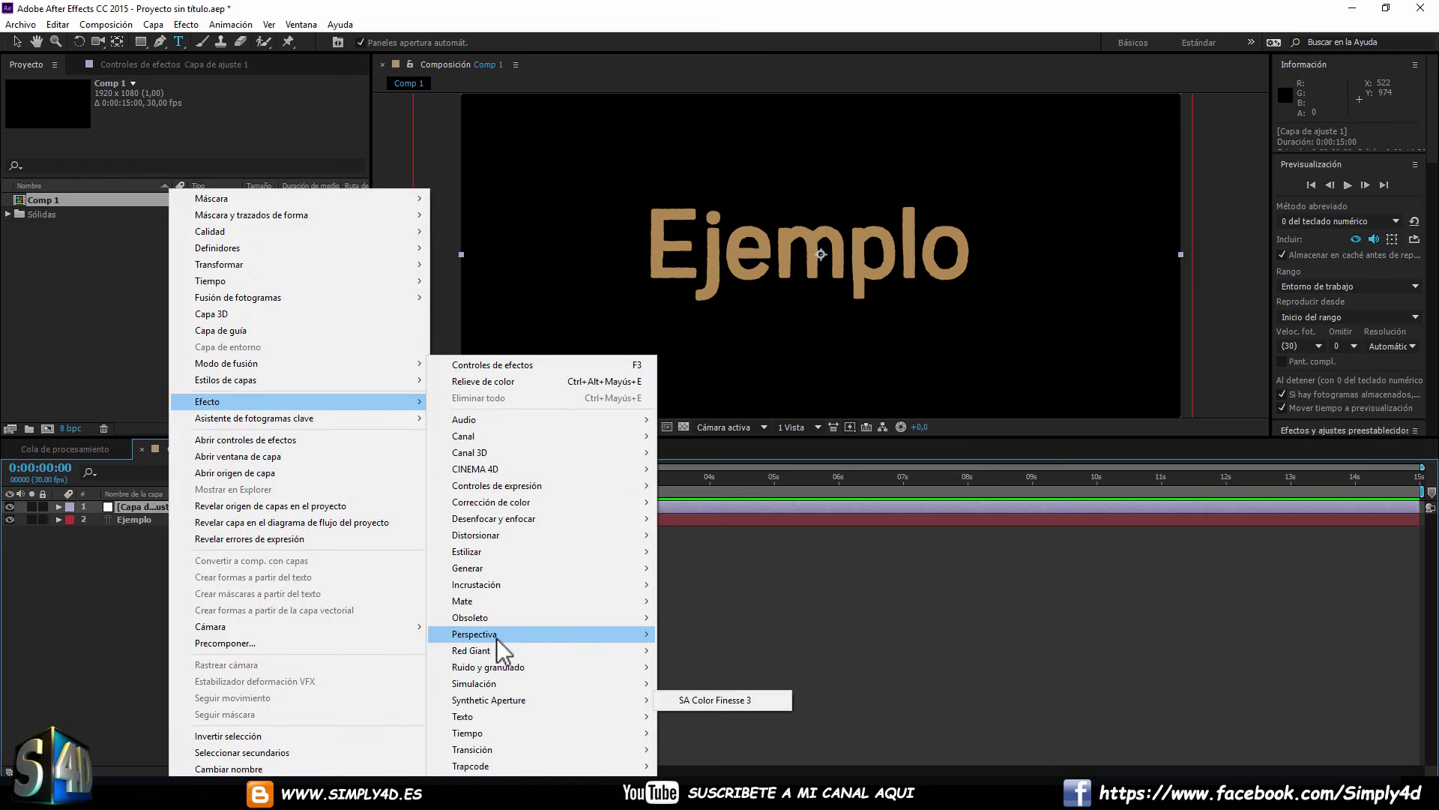
mouse_move(498, 639)
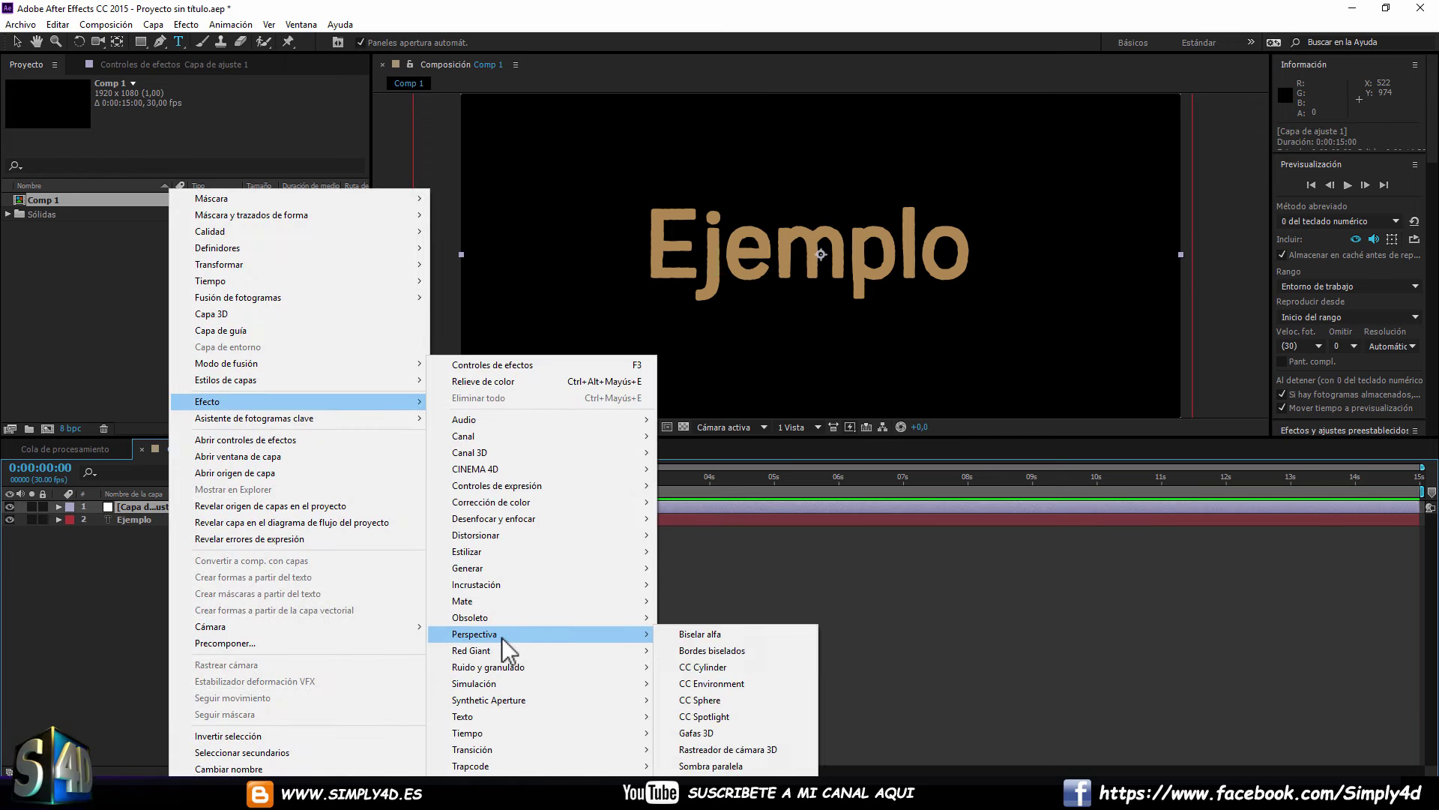
click(712, 635)
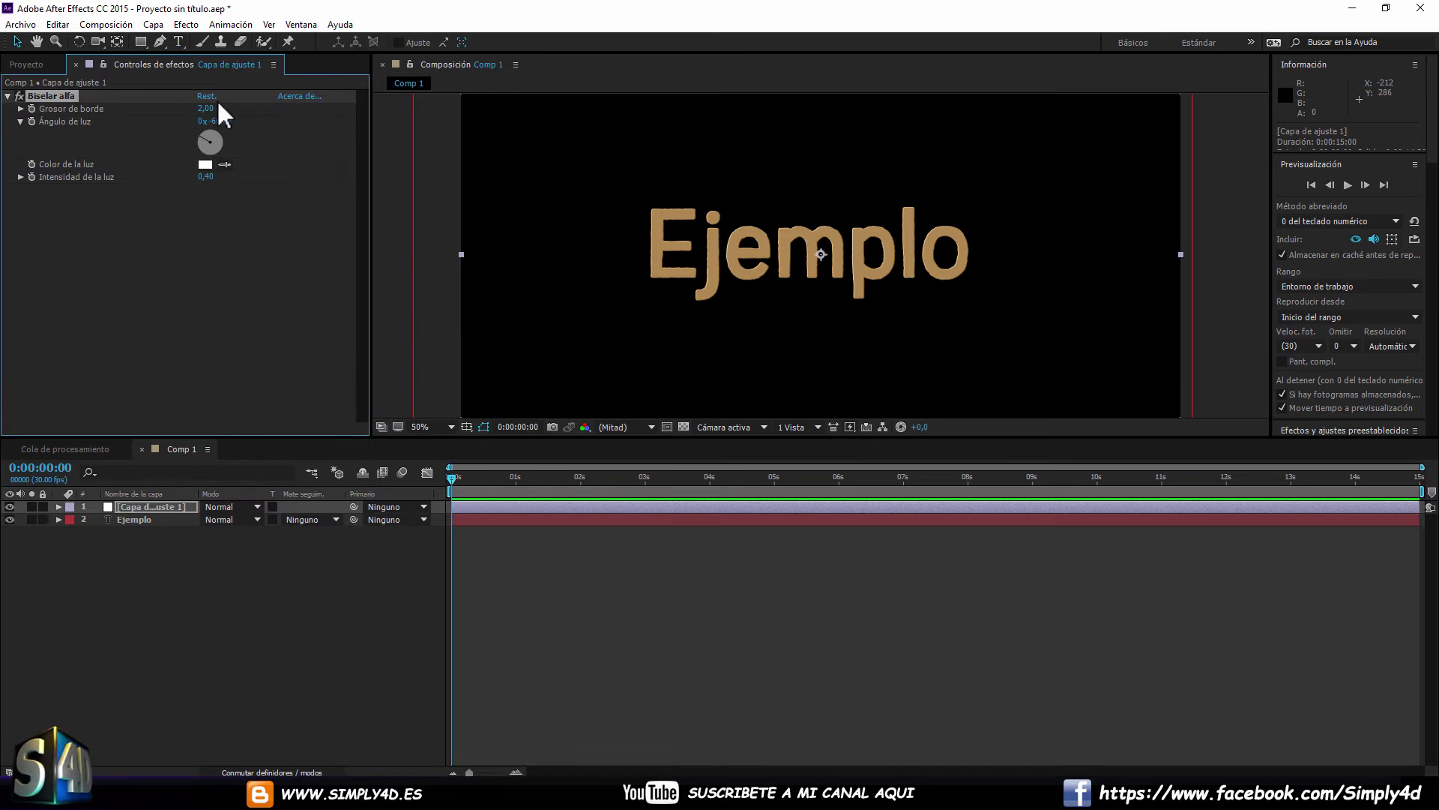
Set the bevel edge thickness (Grosor de borde) to 4 and zoom the viewer out to 25%.
drag(208, 116, 187, 111)
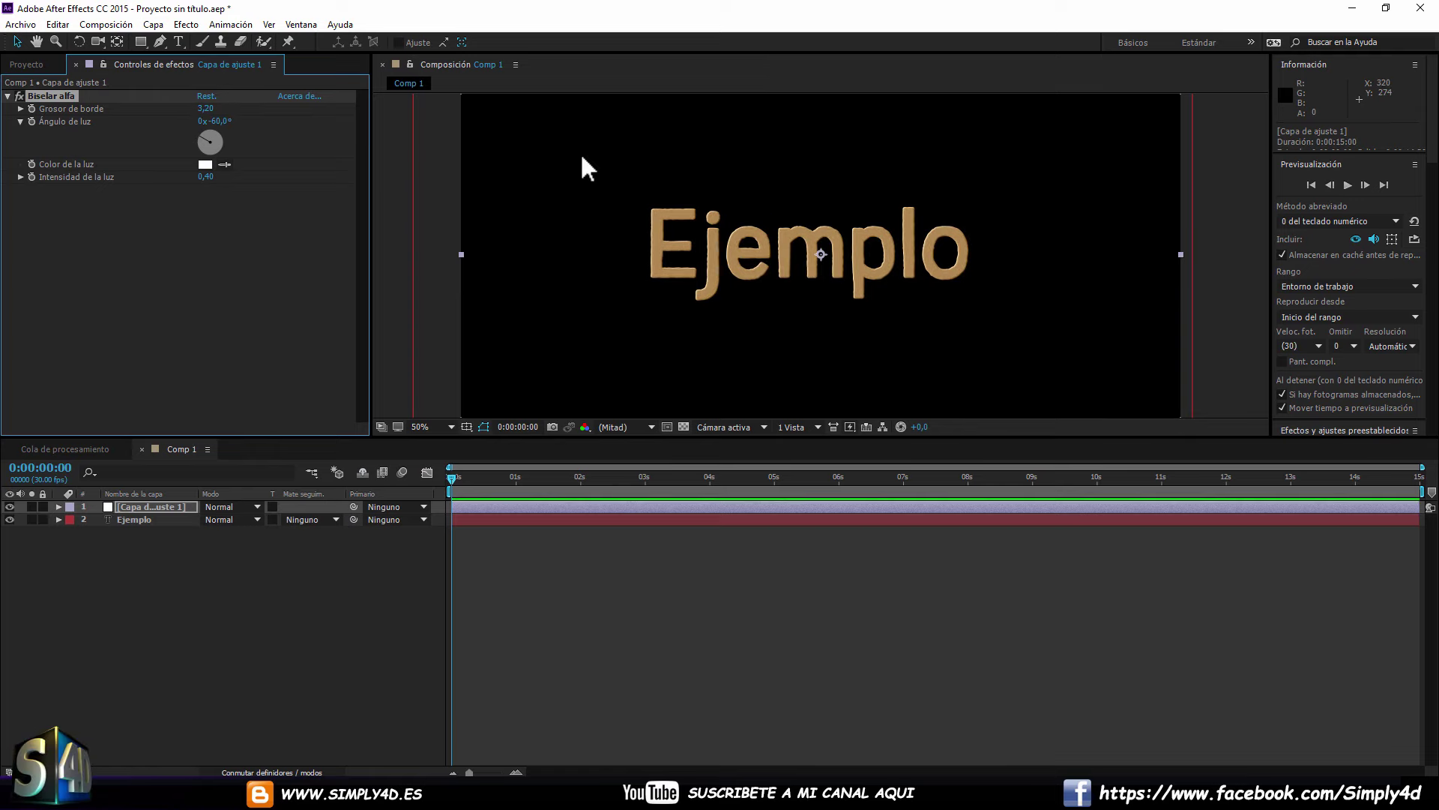
scroll(643, 261, up, 2)
scroll(619, 241, up, 2)
mouse_move(619, 241)
mouse_down()
mouse_move(959, 287)
mouse_move(1038, 280)
mouse_up()
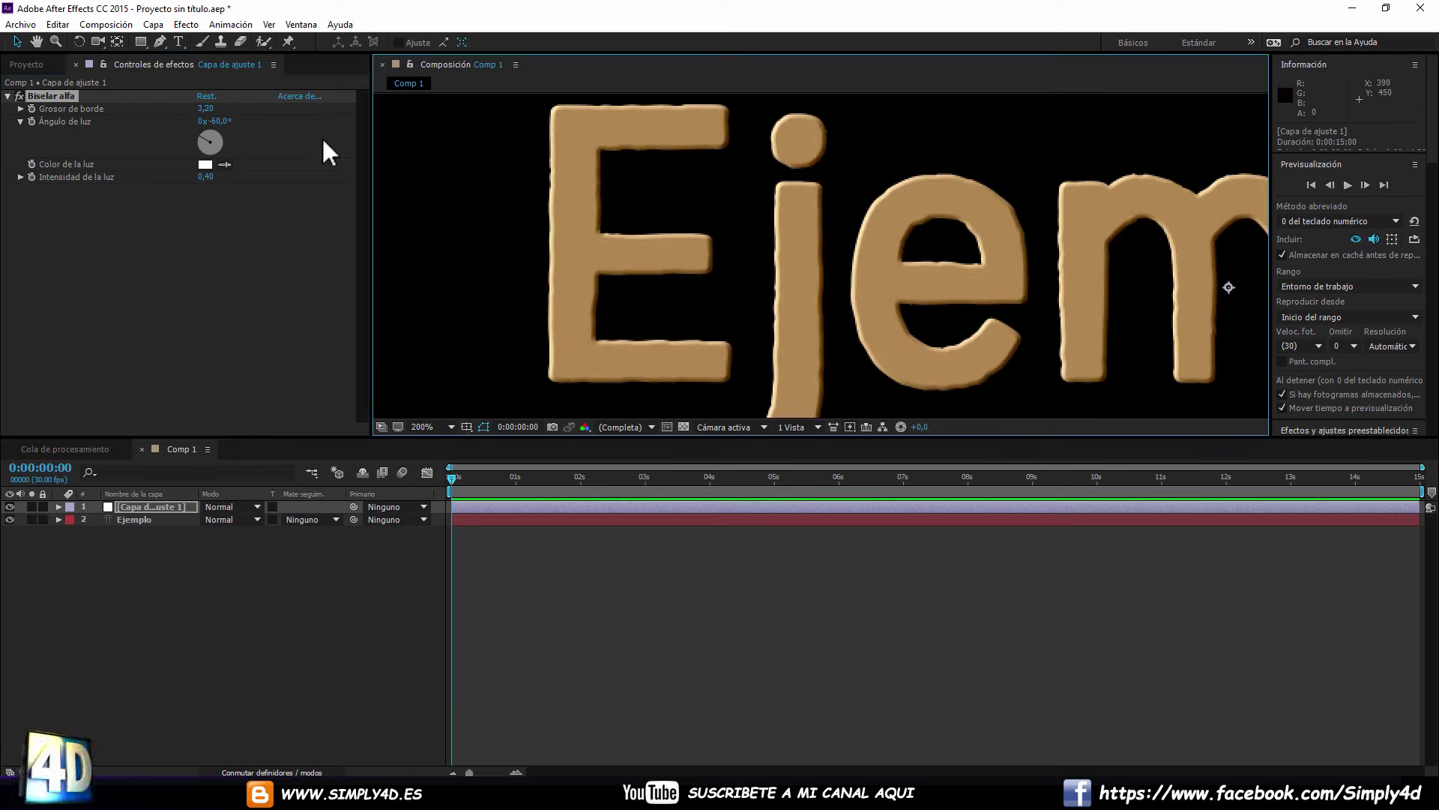
mouse_move(205, 108)
mouse_down()
mouse_move(175, 113)
mouse_move(188, 112)
mouse_up()
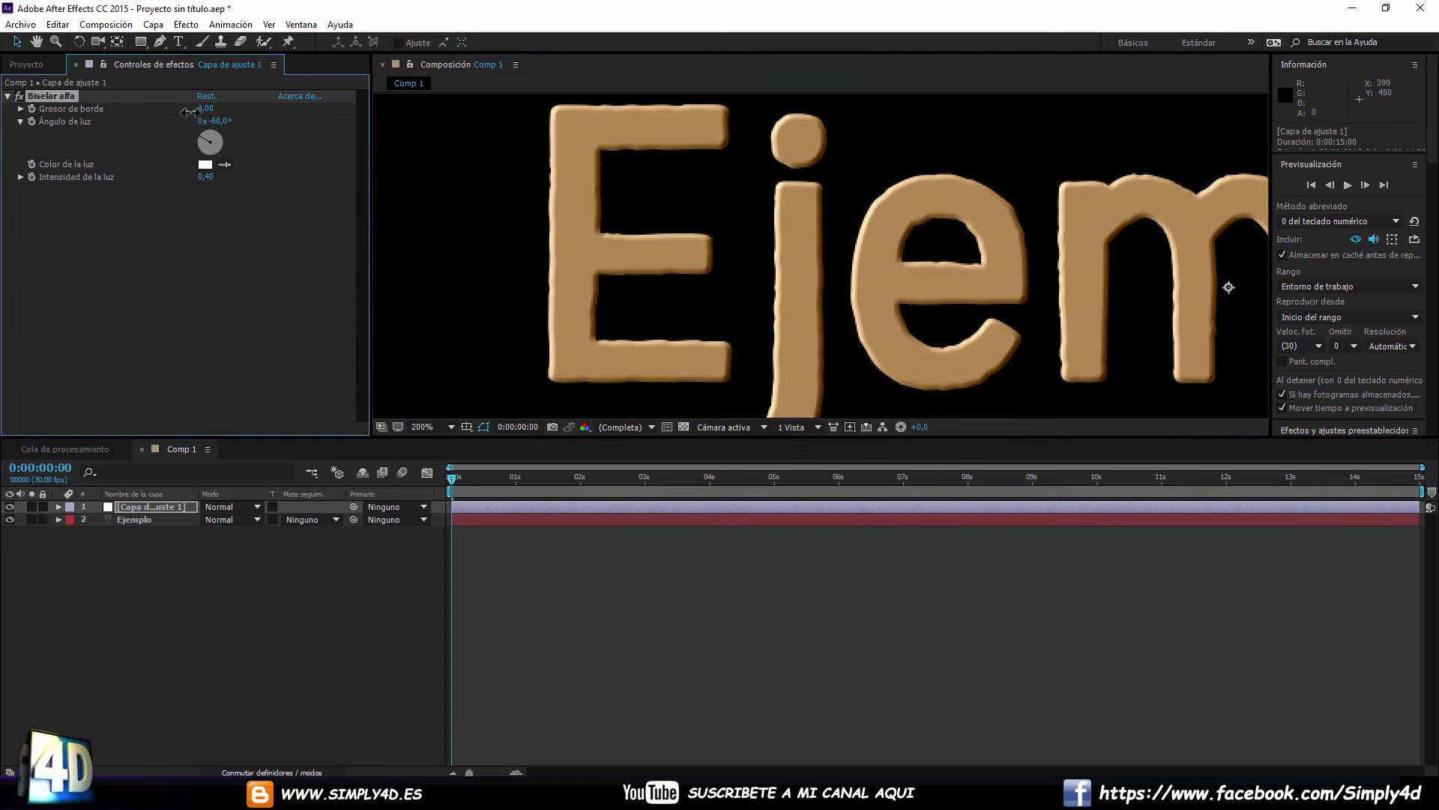
scroll(819, 303, down, 2)
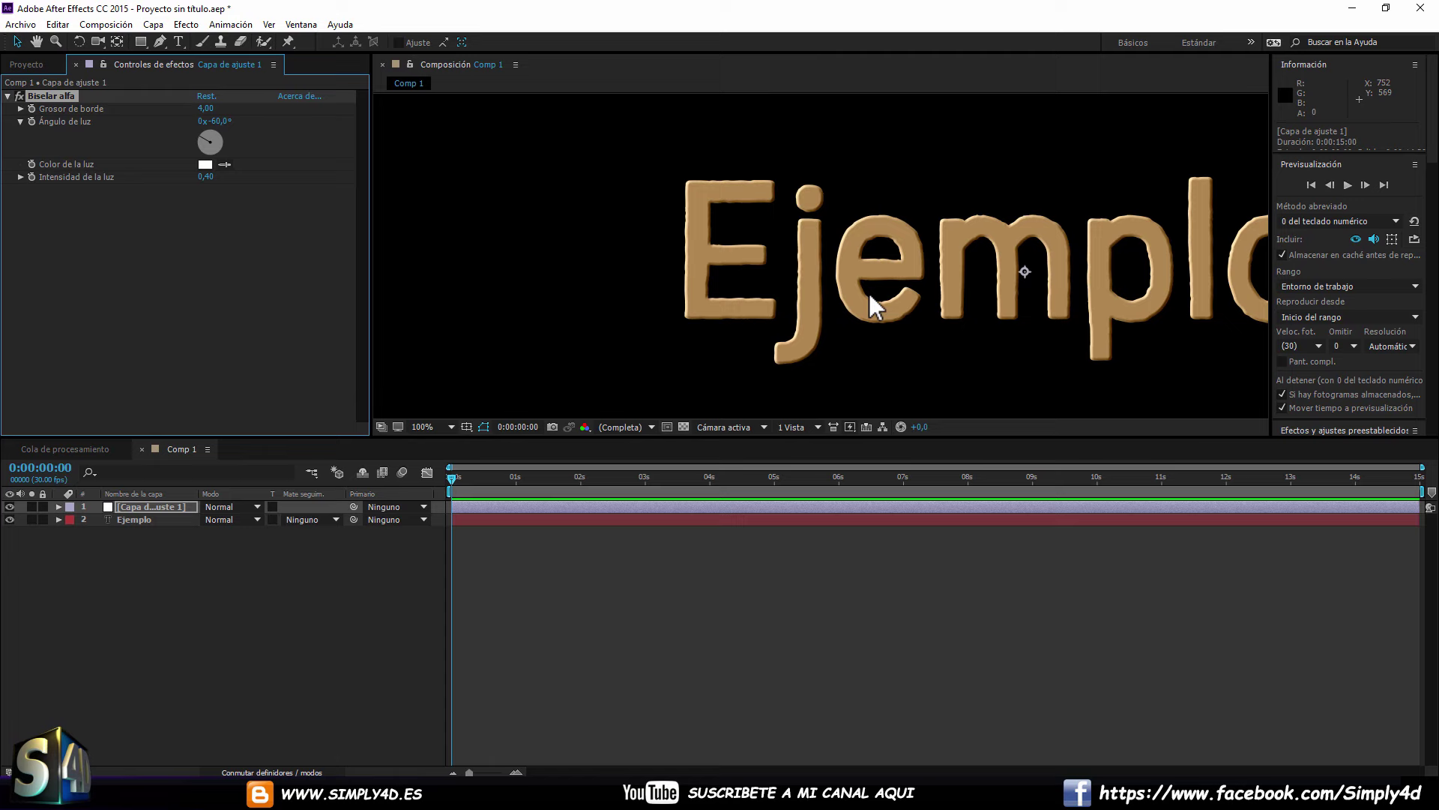
scroll(870, 293, down, 2)
drag(938, 283, 890, 282)
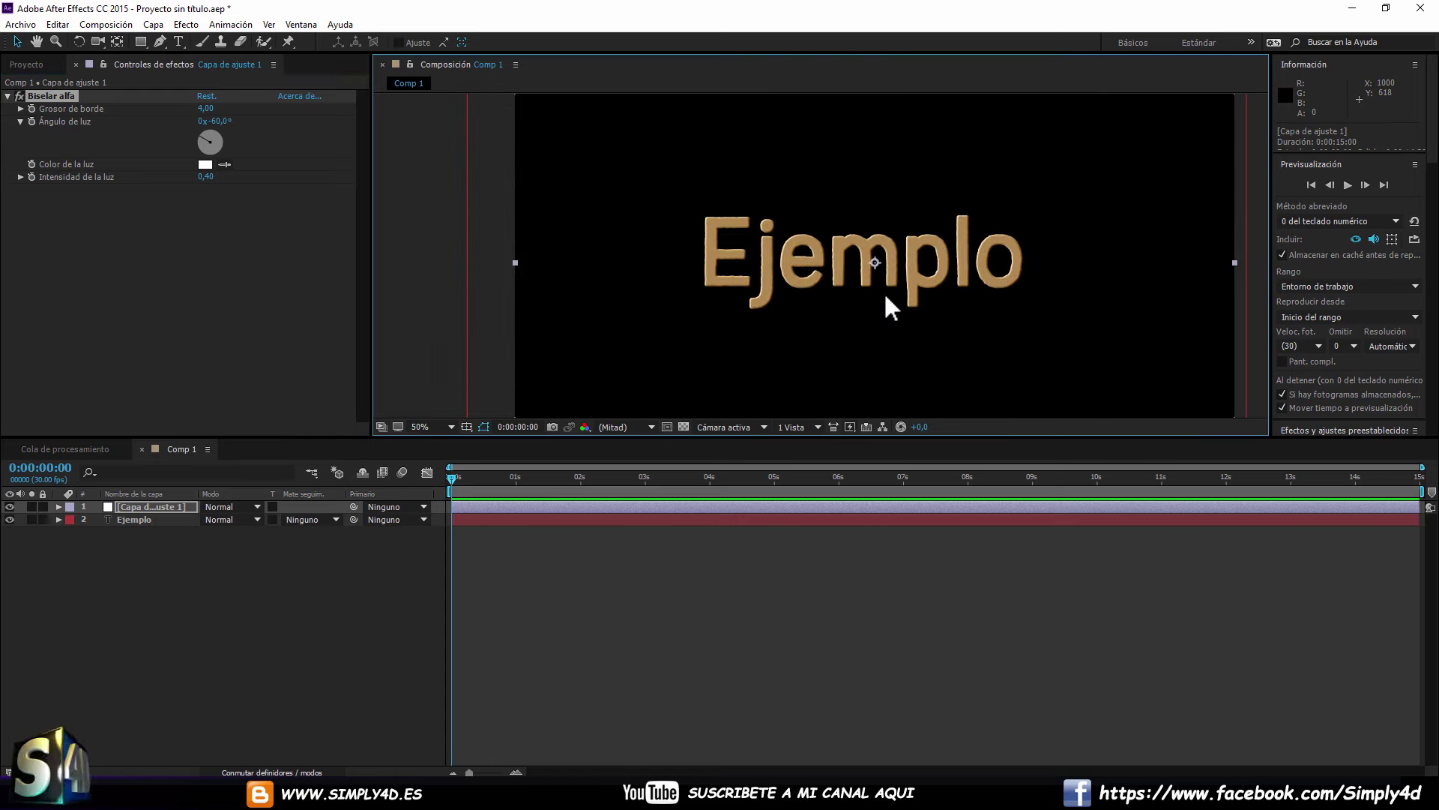
scroll(758, 298, down, 2)
Nest Comp 1 inside a new composition, Comp 2.
click(332, 570)
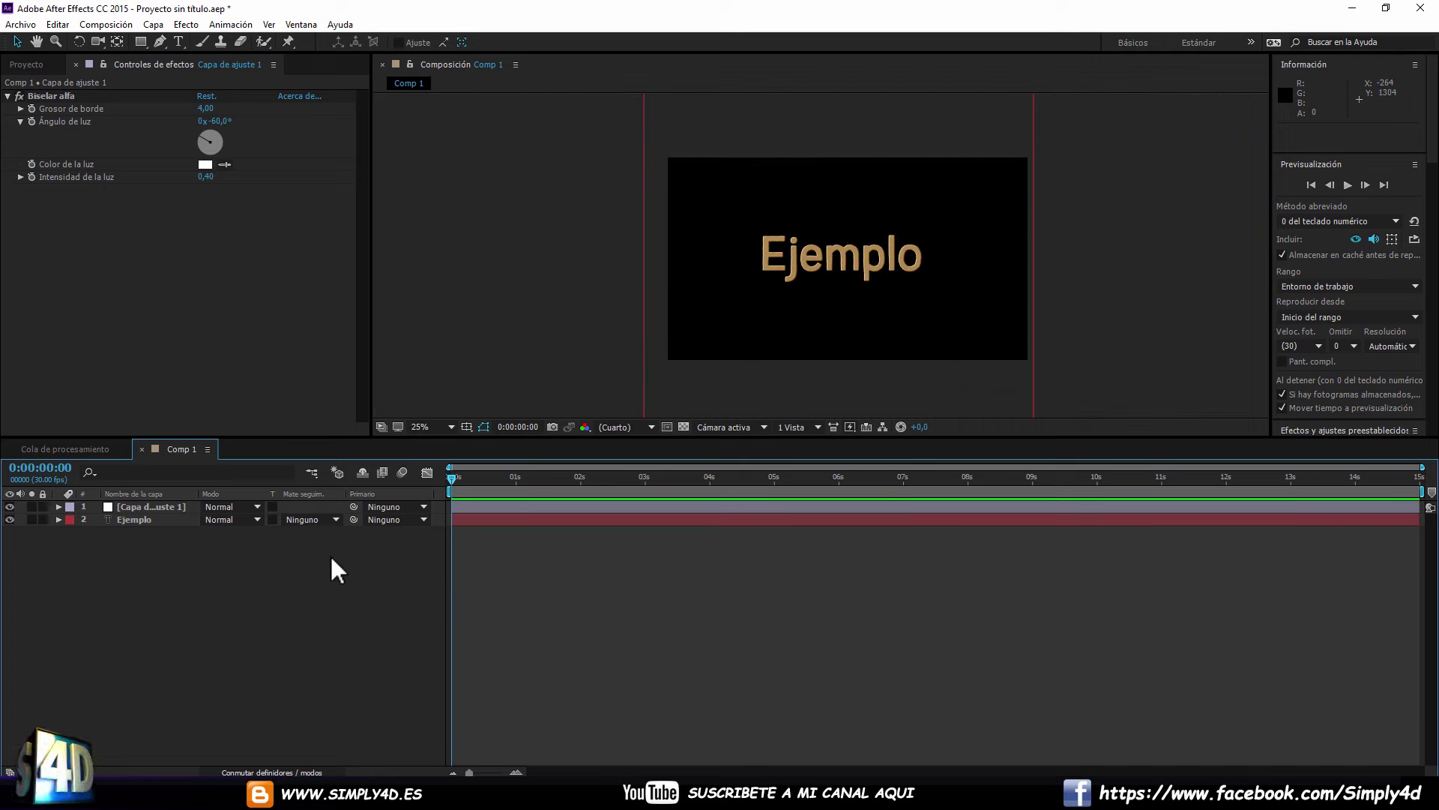
click(83, 451)
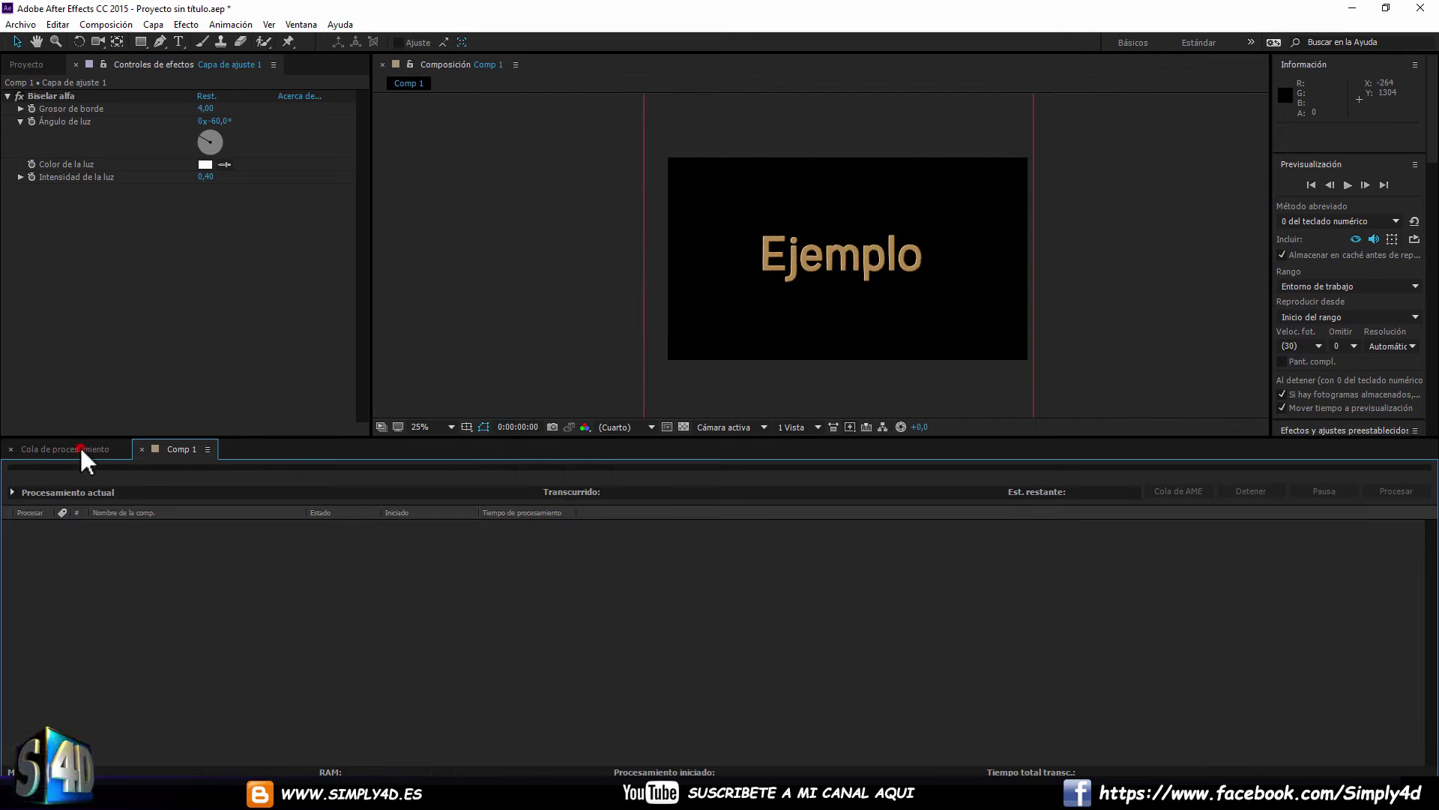
click(27, 64)
click(50, 288)
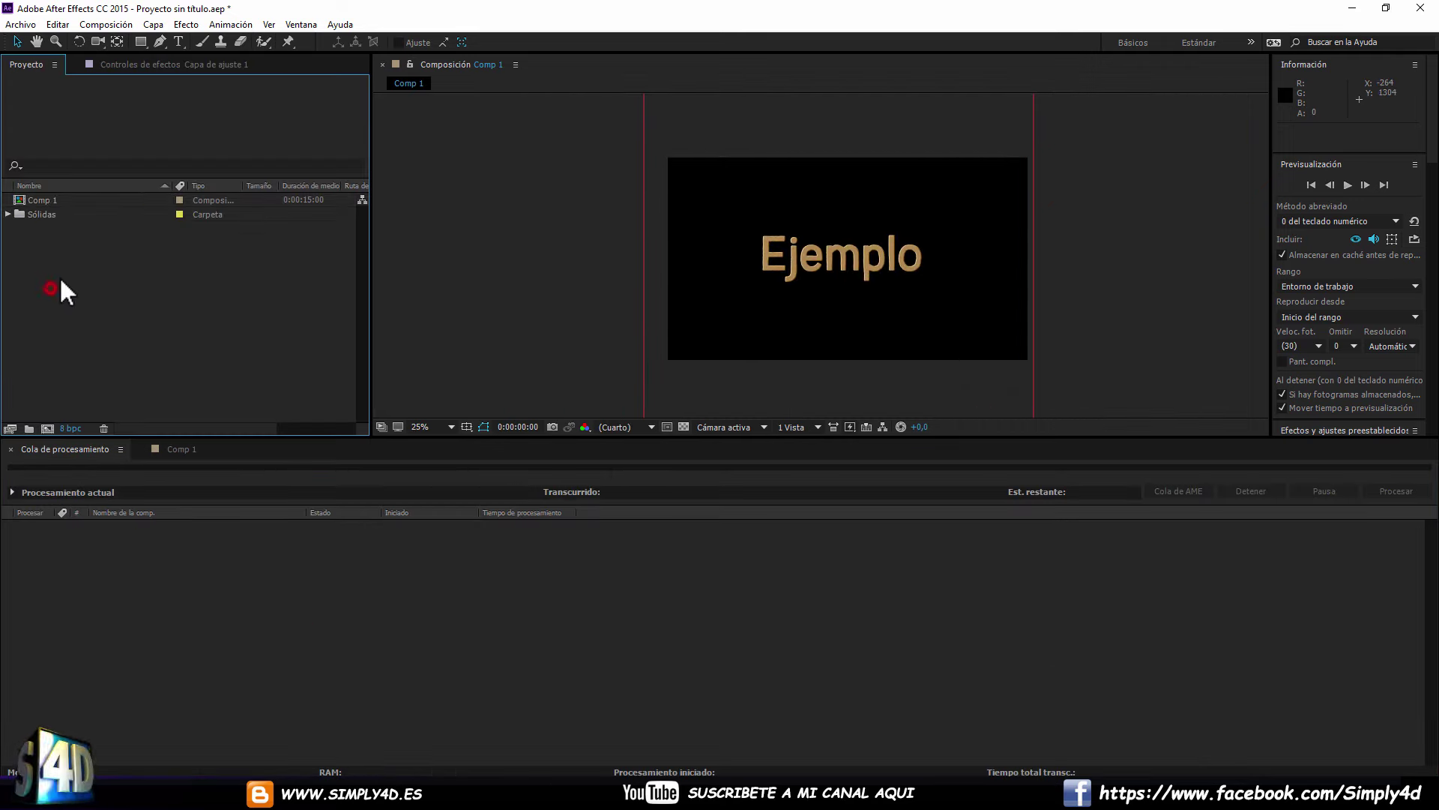
drag(22, 204, 48, 432)
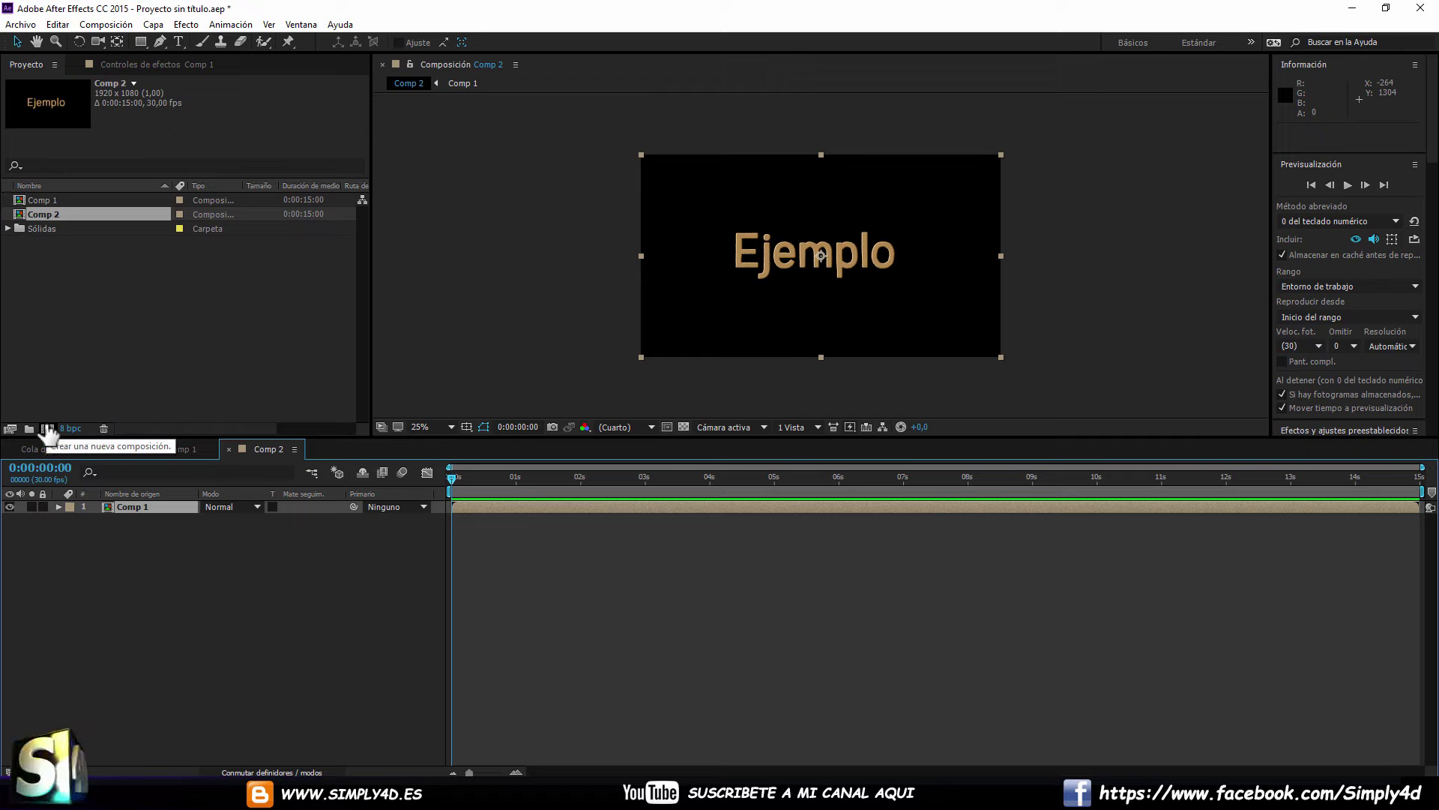
Close the render queue and maximize the Comp 2 timeline panel.
click(157, 557)
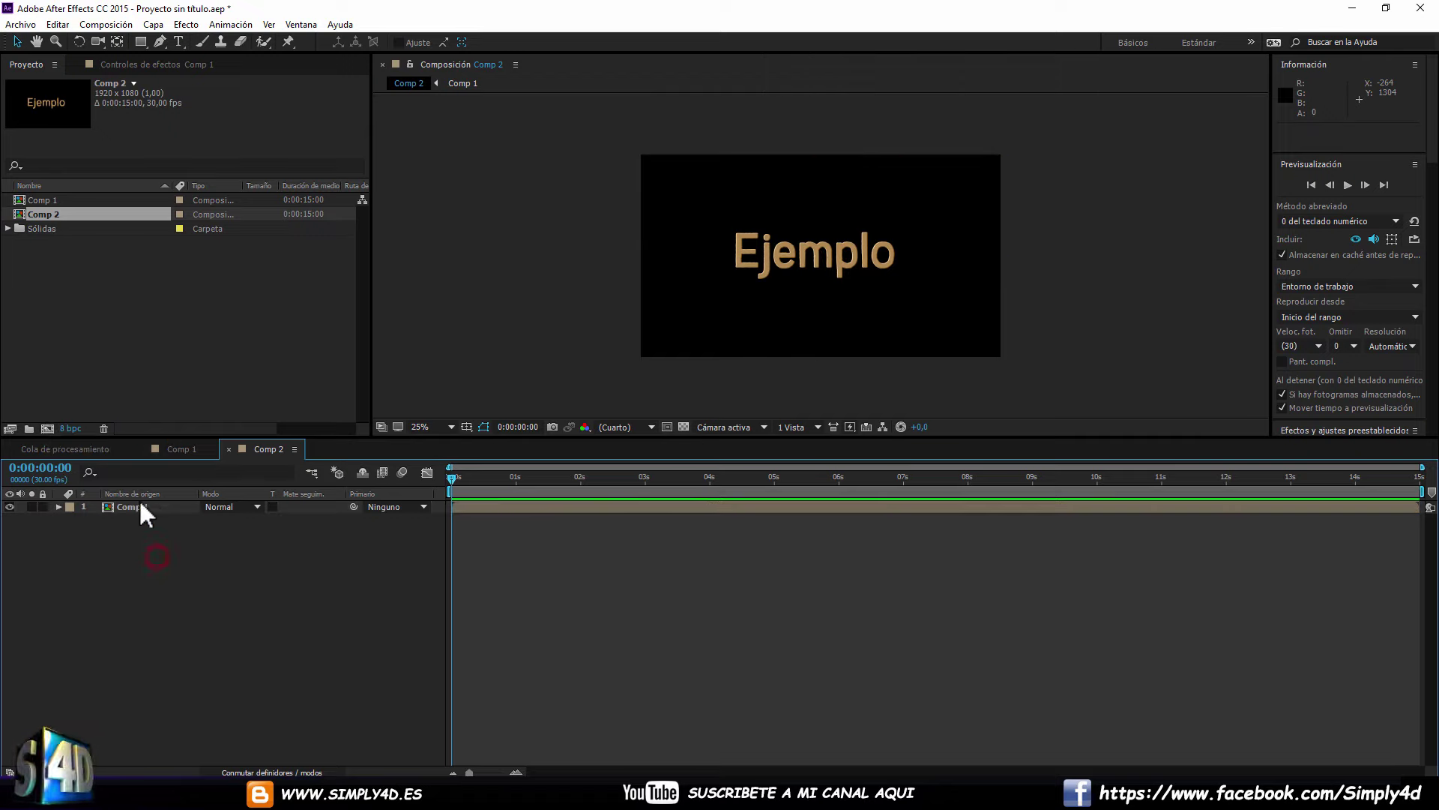
click(46, 450)
click(11, 449)
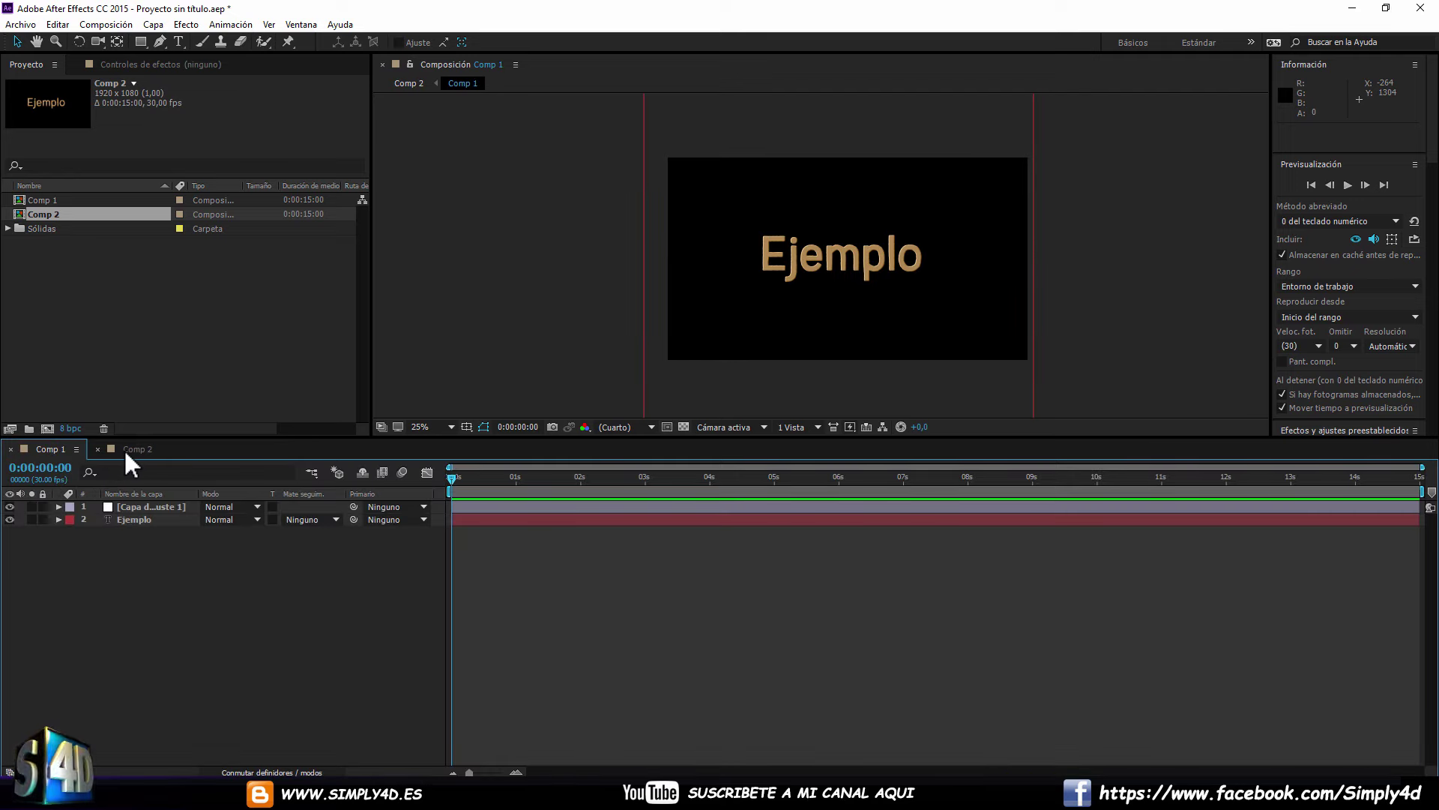
click(135, 450)
right_click(135, 450)
click(132, 448)
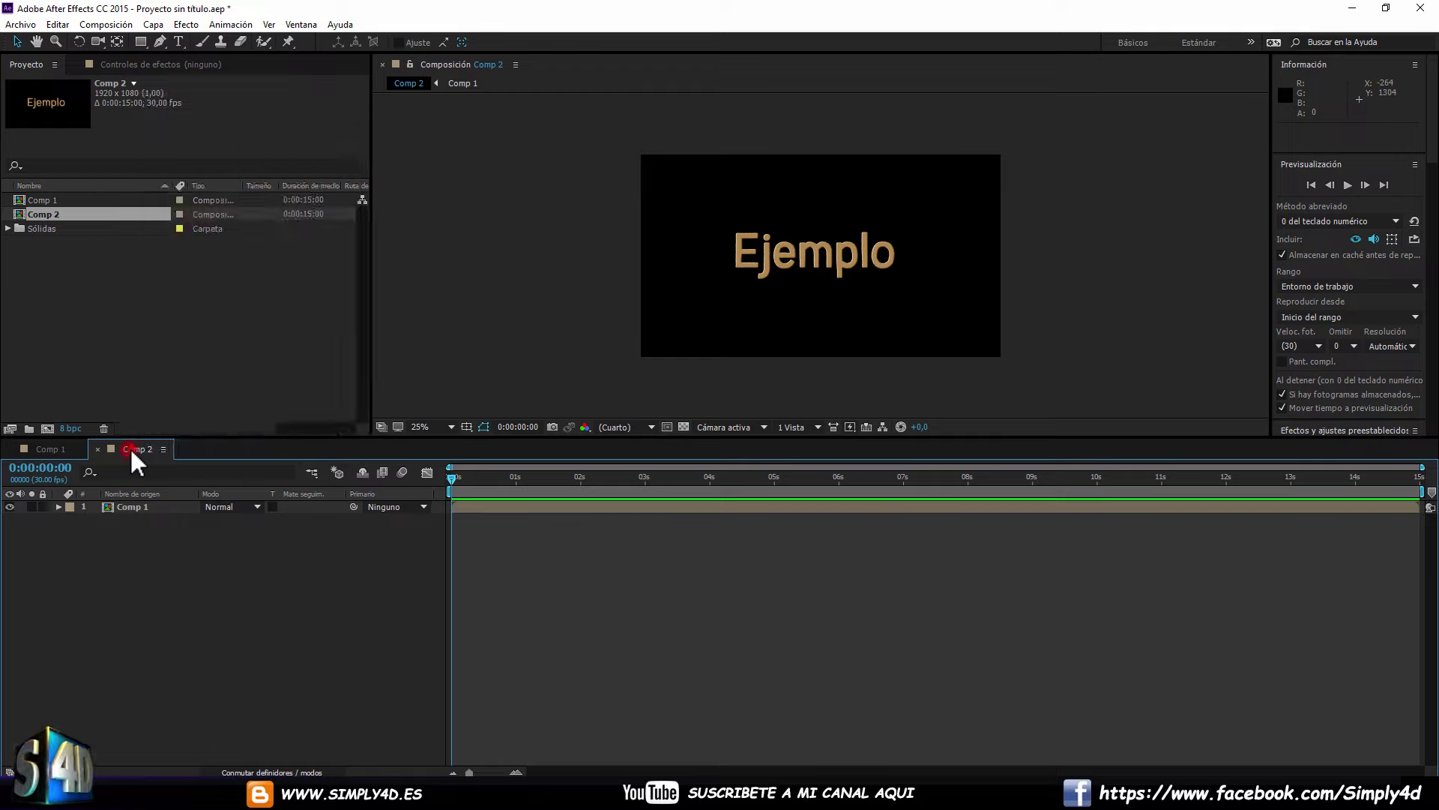
double_click(132, 448)
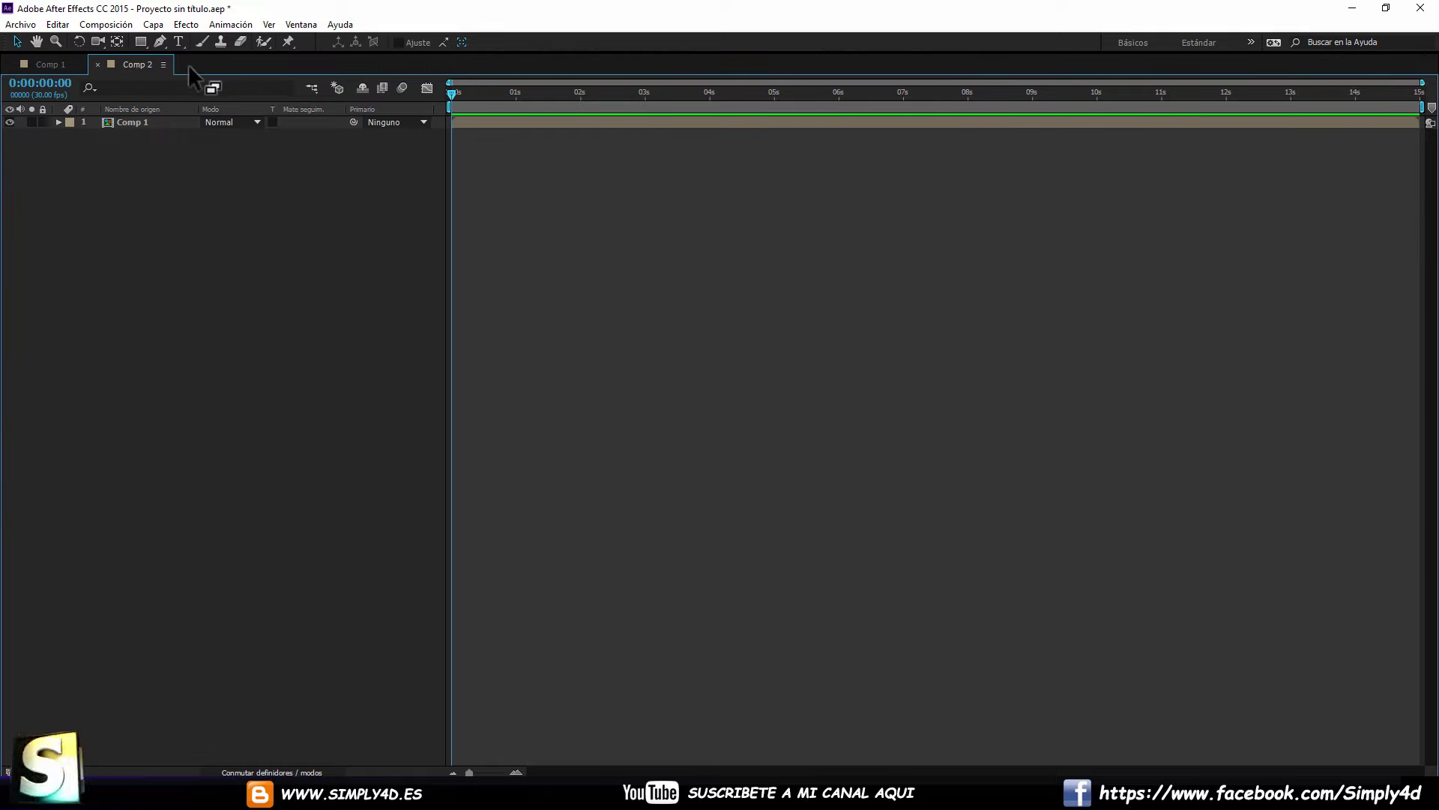
Switch to the Estándar workspace, rename Comp 2 to 'FINAL', and begin renaming Comp 1.
click(1249, 42)
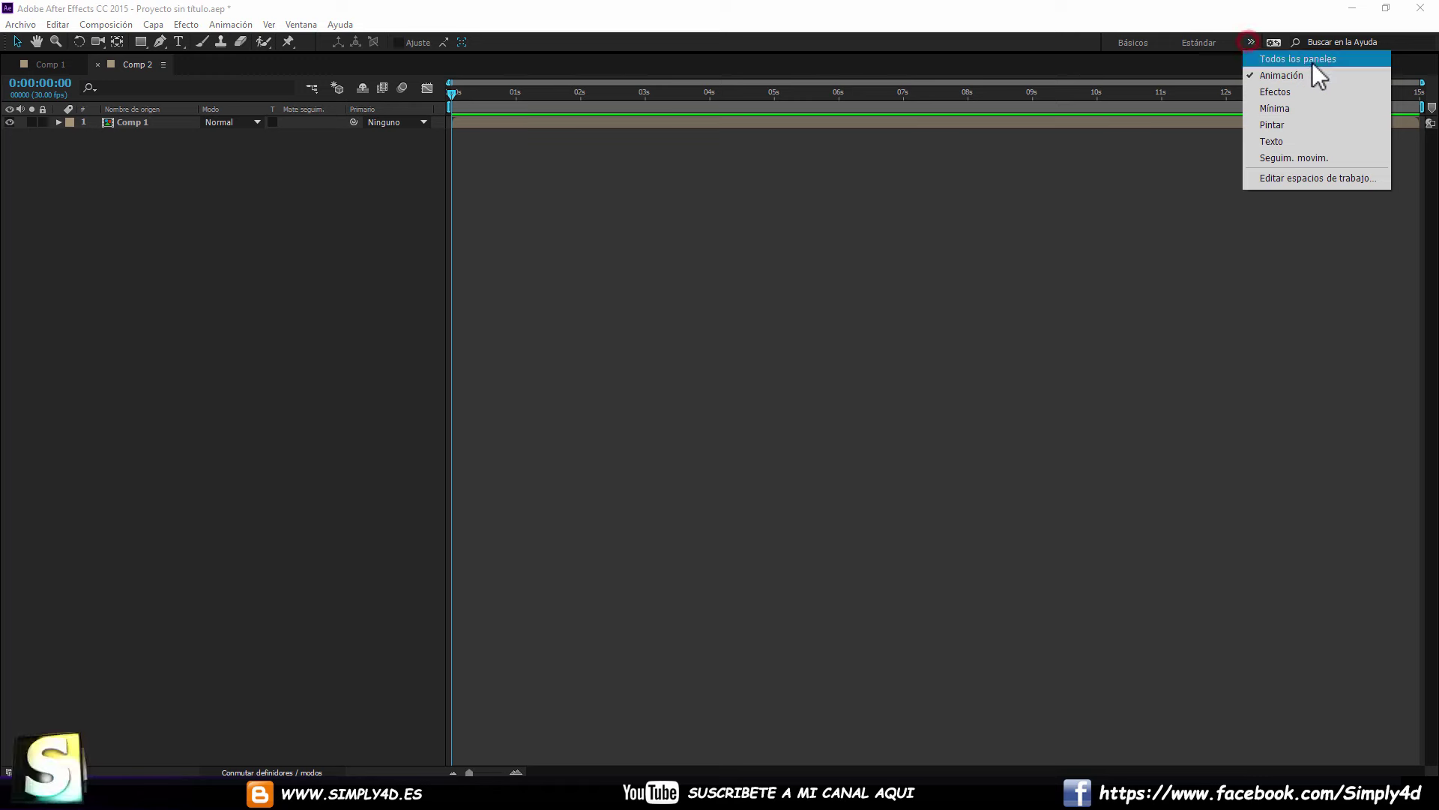
click(1209, 41)
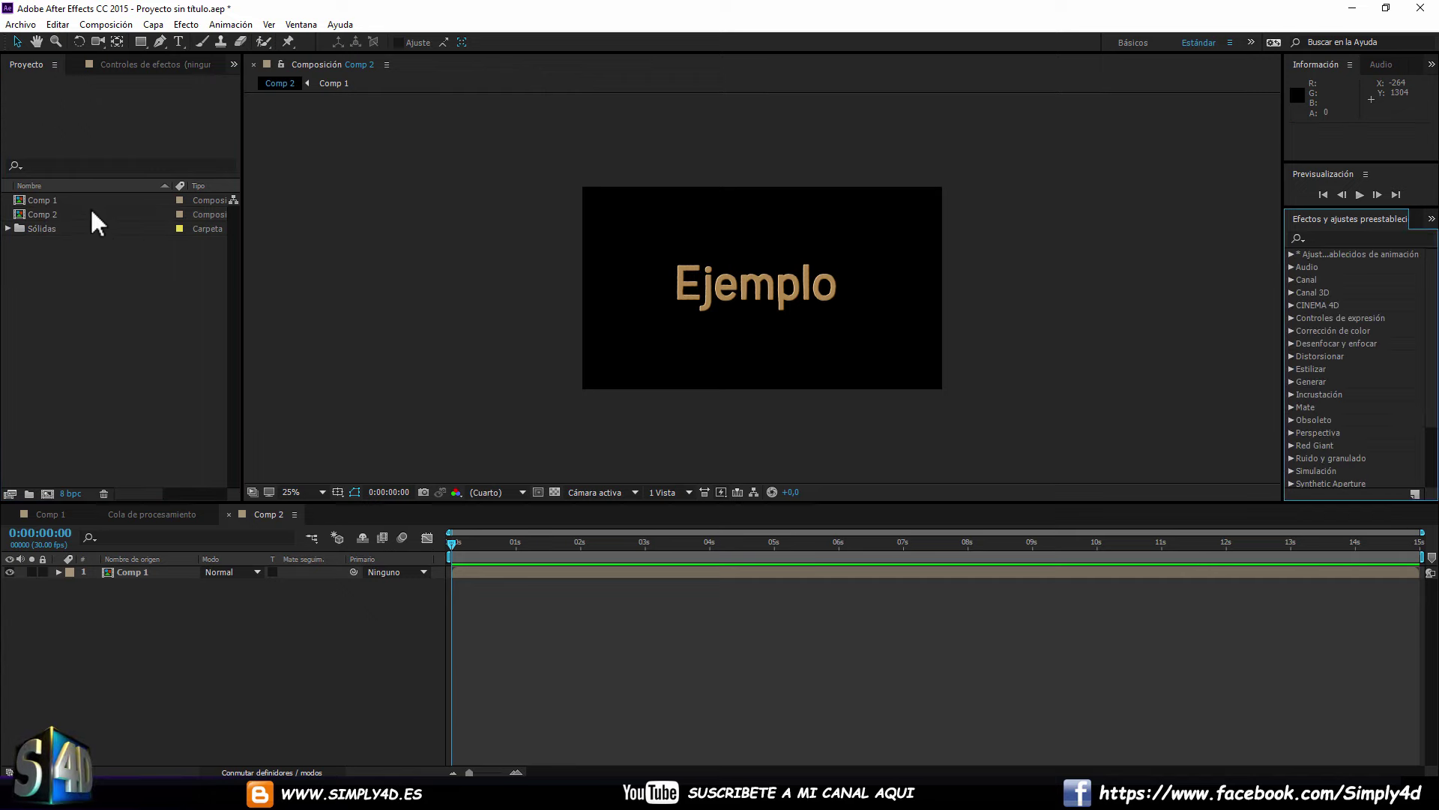
click(43, 215)
right_click(59, 218)
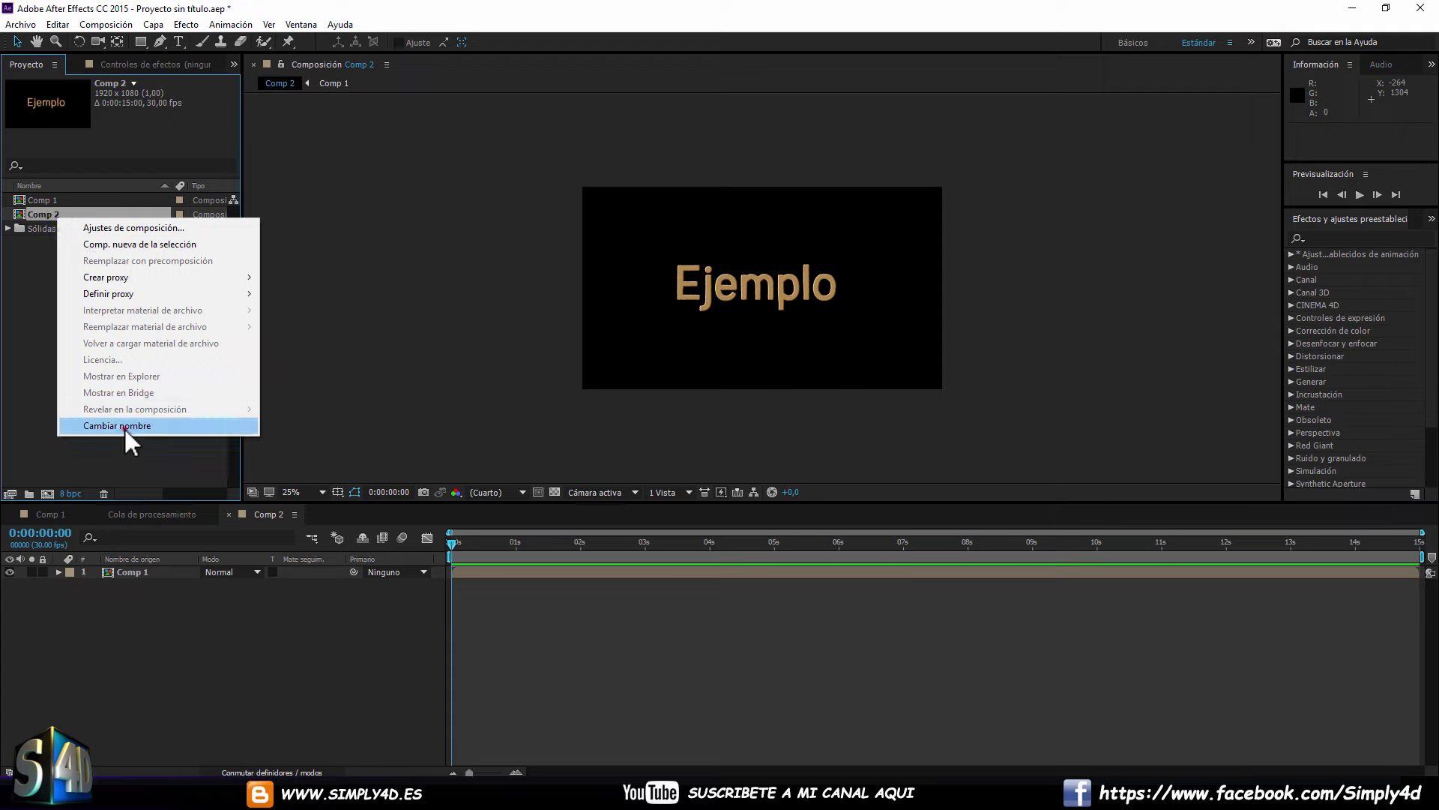
click(126, 428)
text(FINAL)
key(Return)
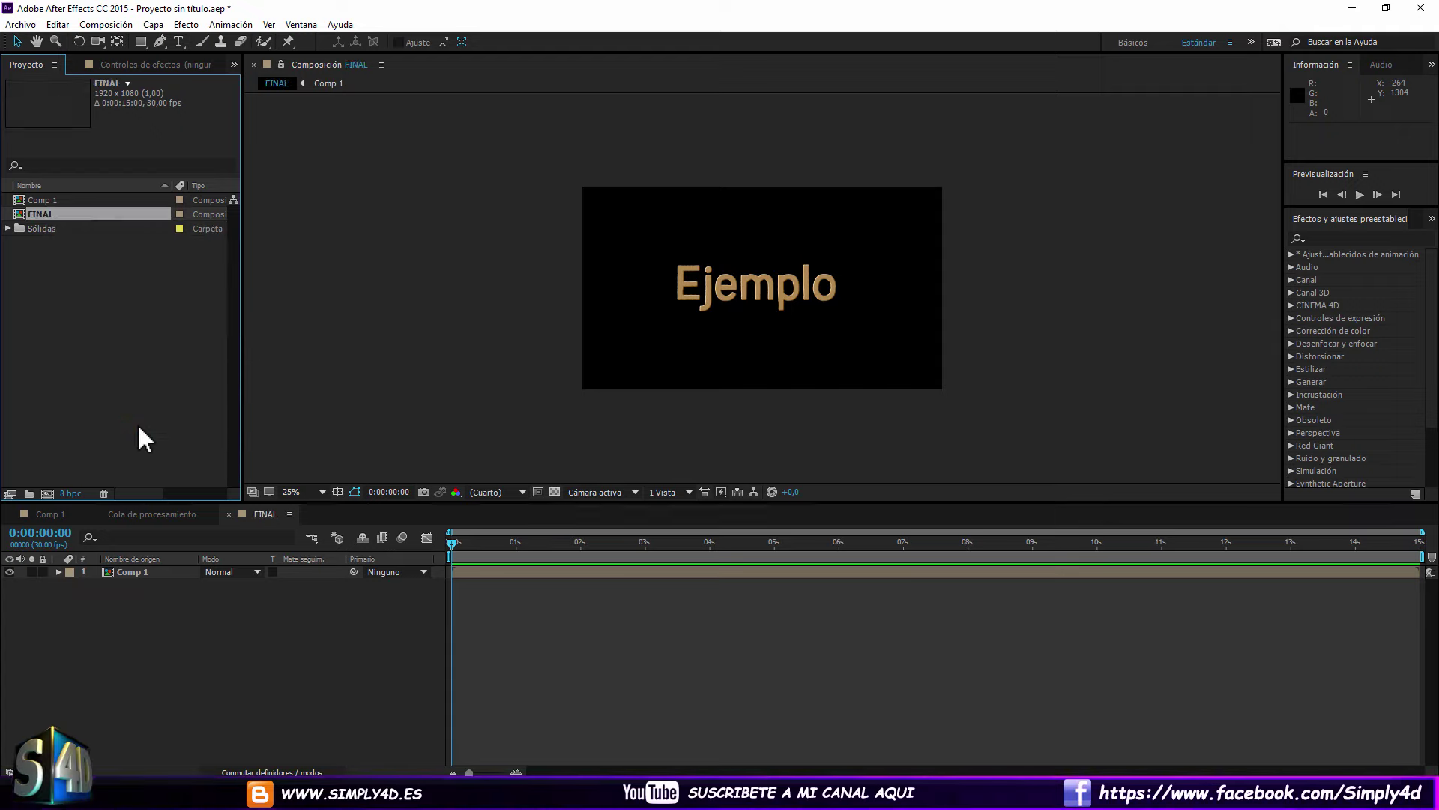
right_click(48, 202)
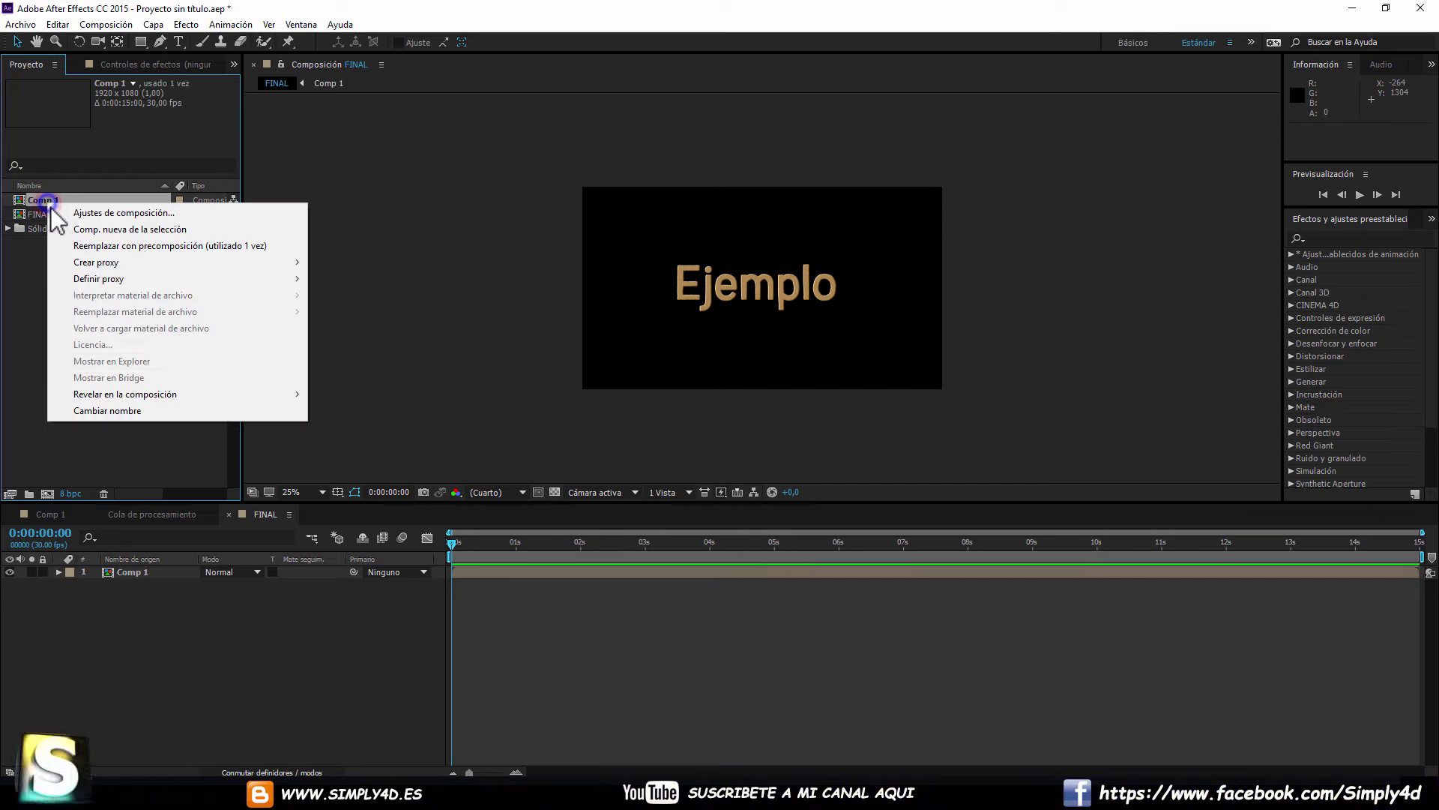
click(94, 411)
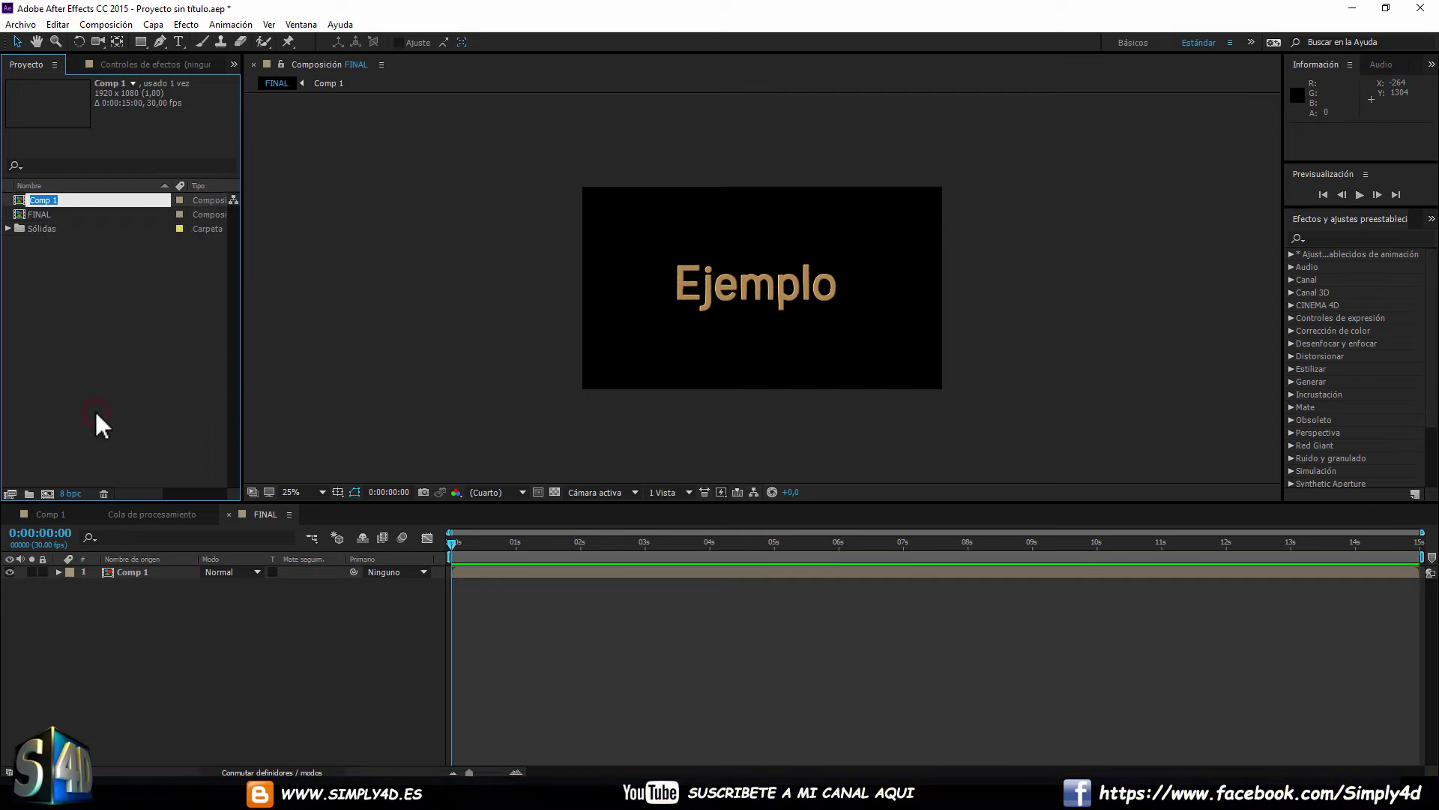
click(97, 199)
text(TEXTO)
Rename Comp 1 to 'TEXTO' and add a comp-size black solid named 'PARTICULAS'.
key(Return)
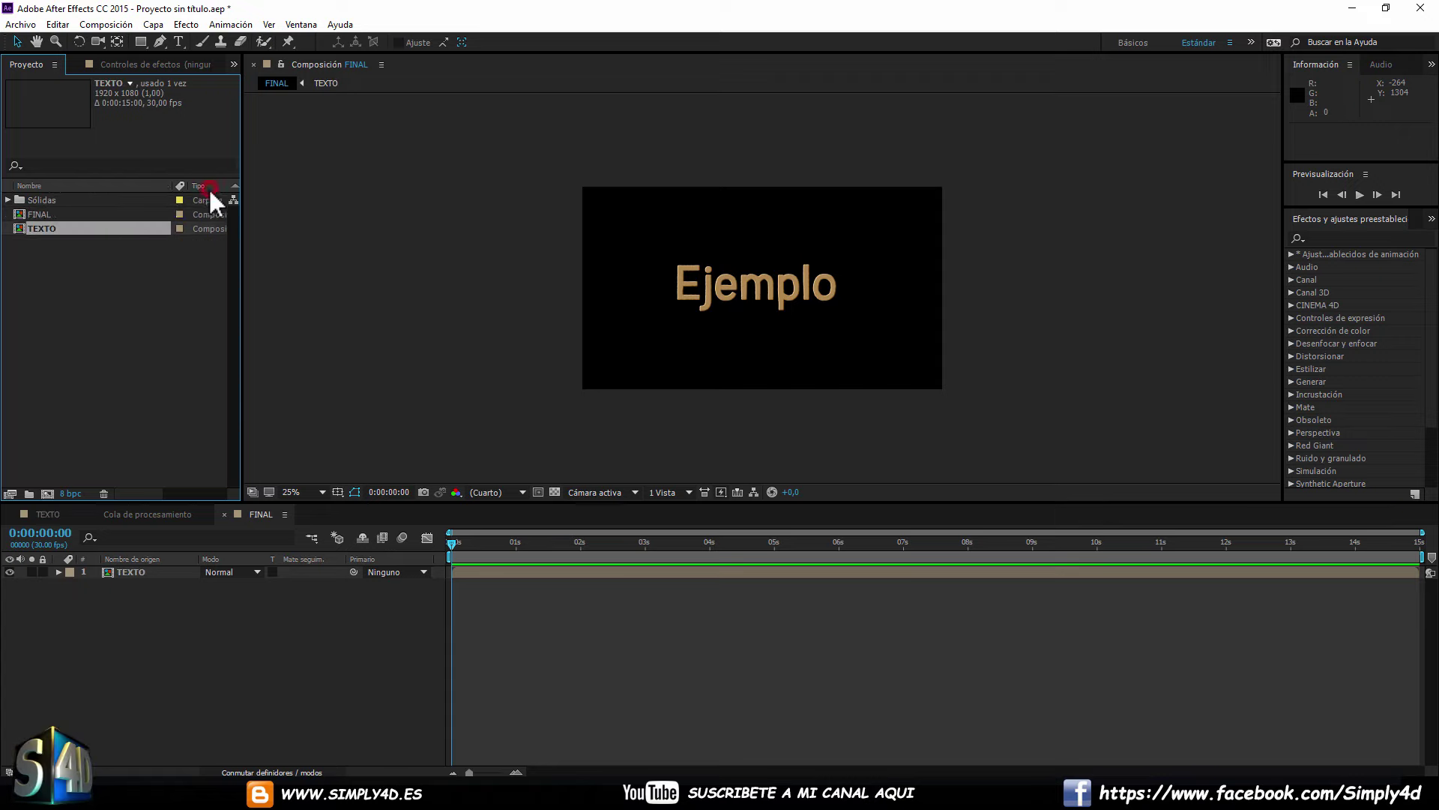
click(142, 280)
right_click(143, 606)
mouse_move(191, 488)
click(446, 526)
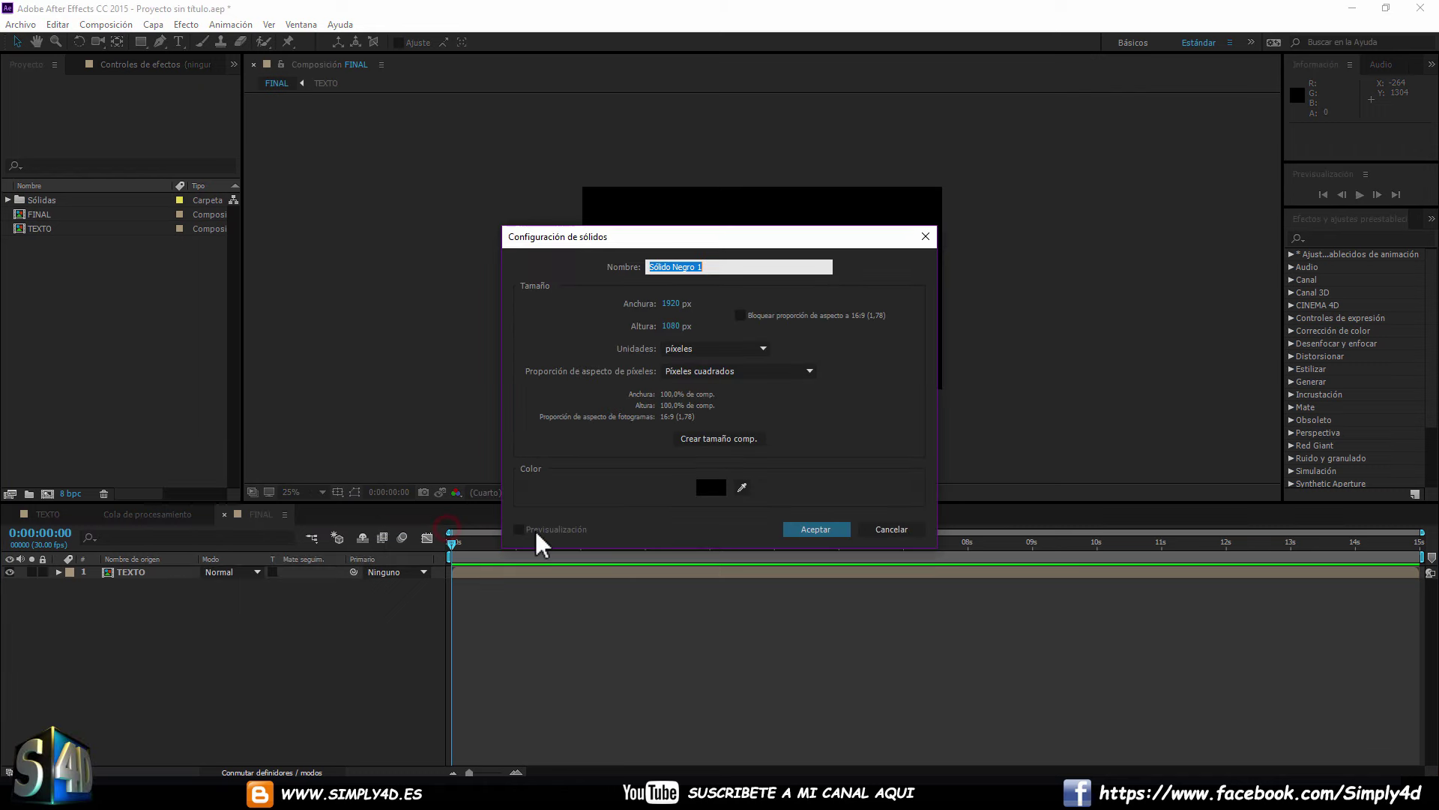
key(BackSpace)
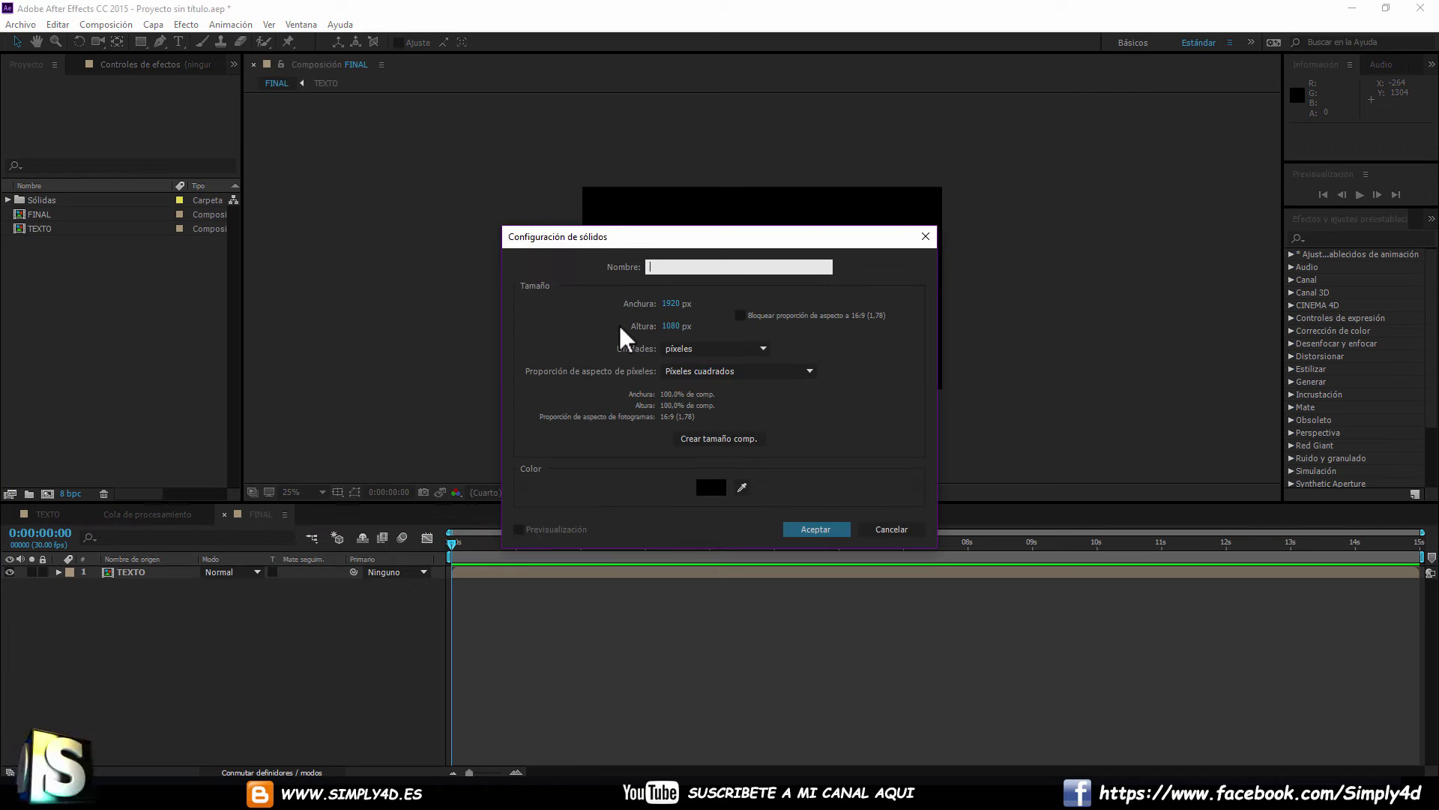
text(PARTICULAS)
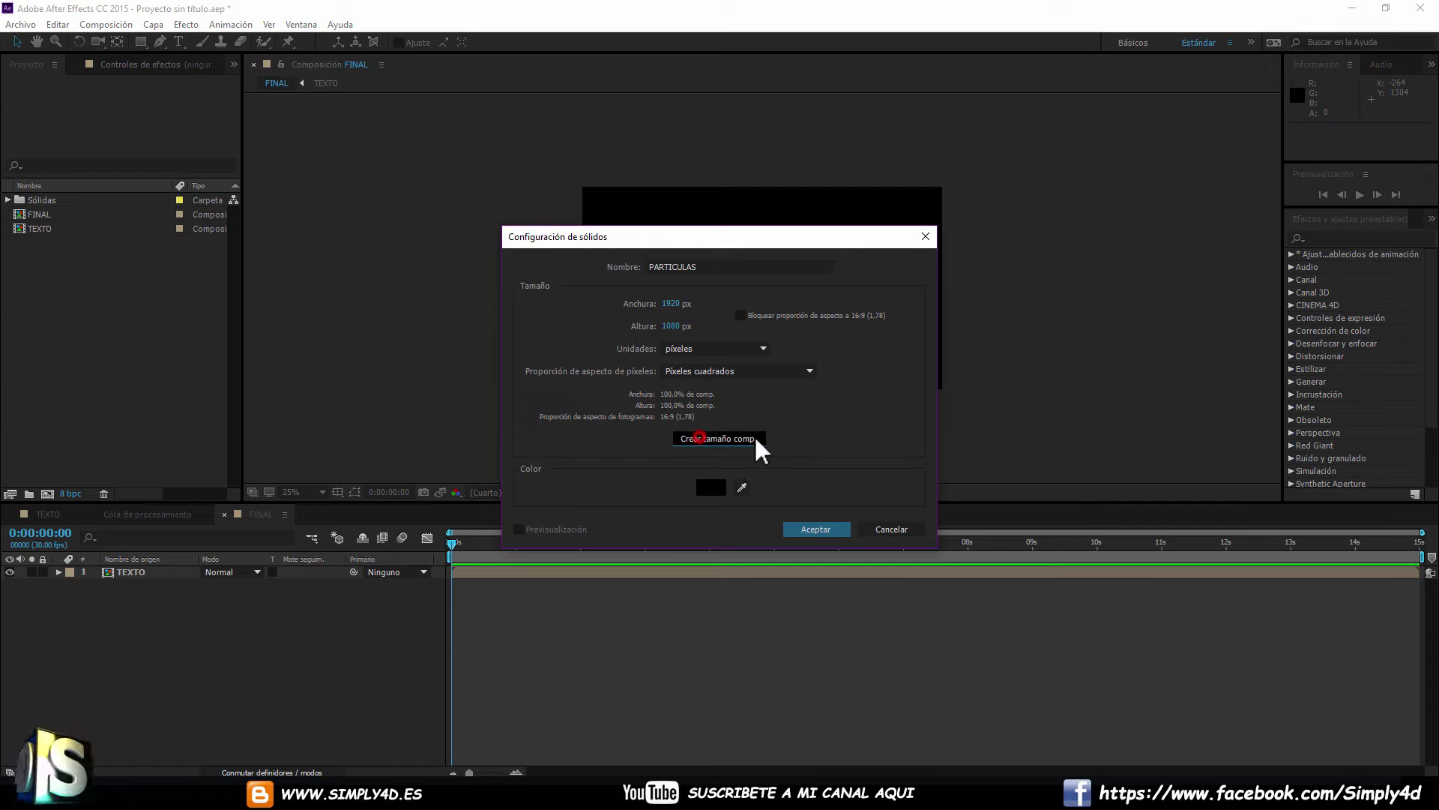
click(817, 532)
Restore live composition view updating and select the PARTICULAS layer.
key(Caps_Lock)
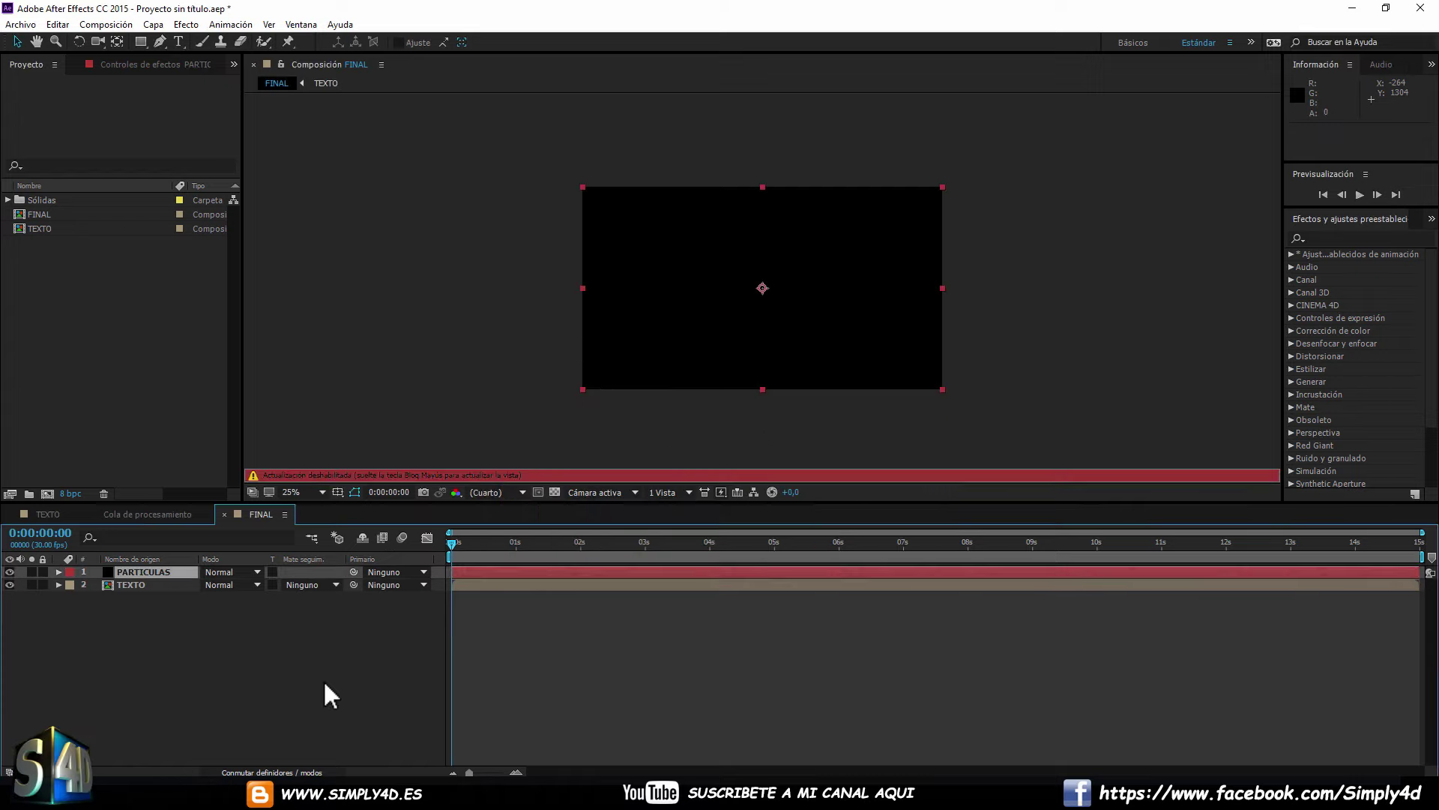
key(Caps_Lock)
click(180, 671)
click(164, 575)
Apply Trapcode Particular to the PARTICULAS solid.
right_click(152, 570)
mouse_move(244, 405)
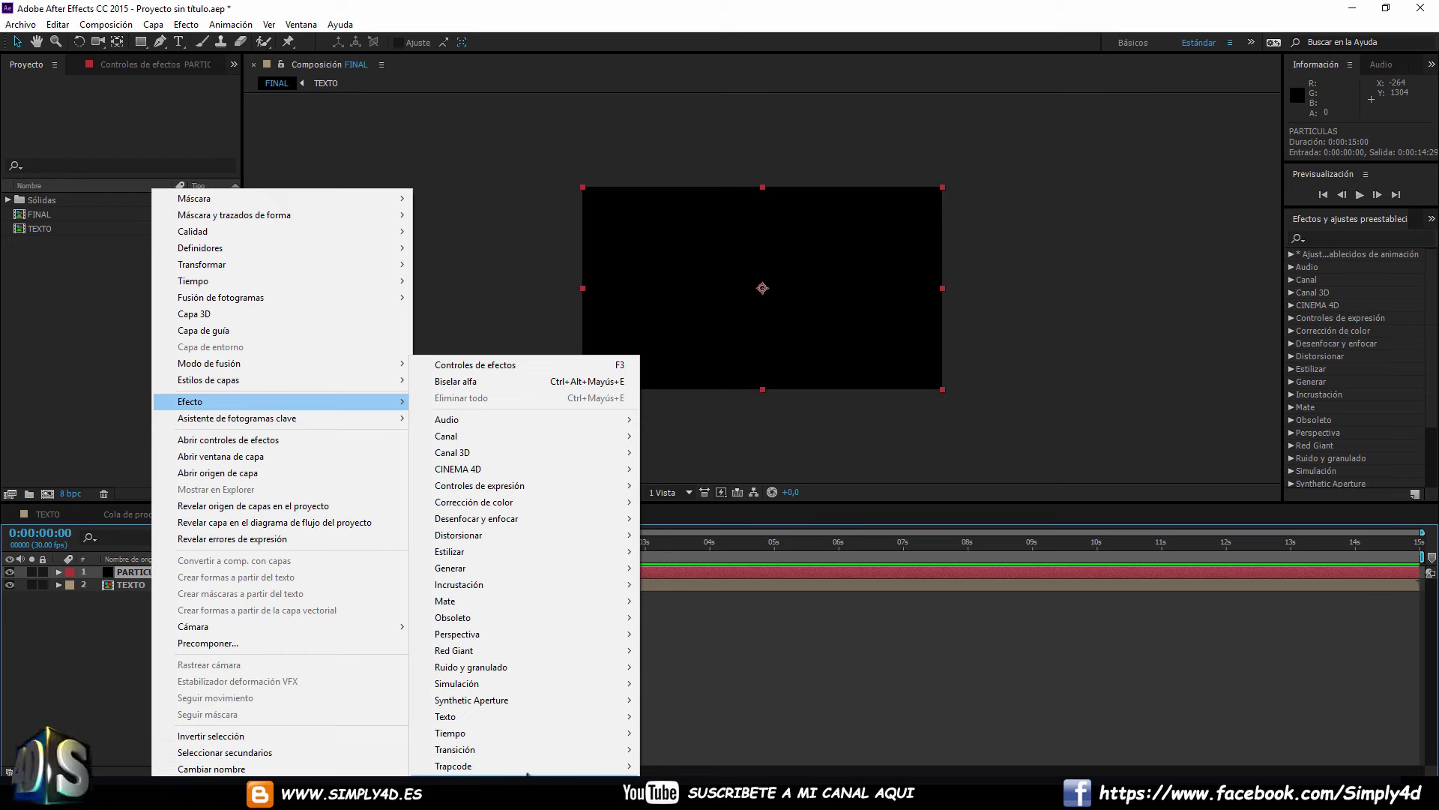
mouse_move(527, 764)
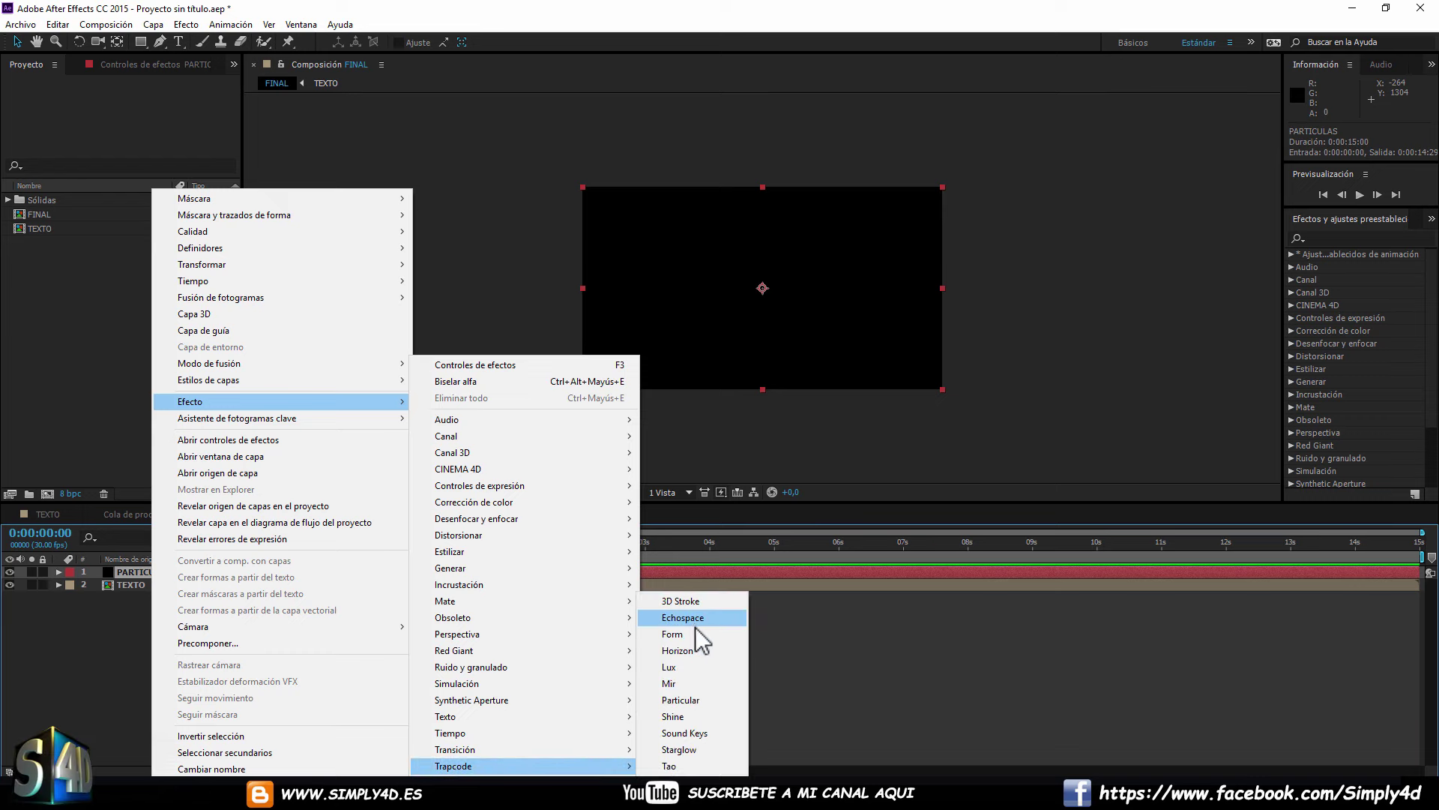
click(686, 700)
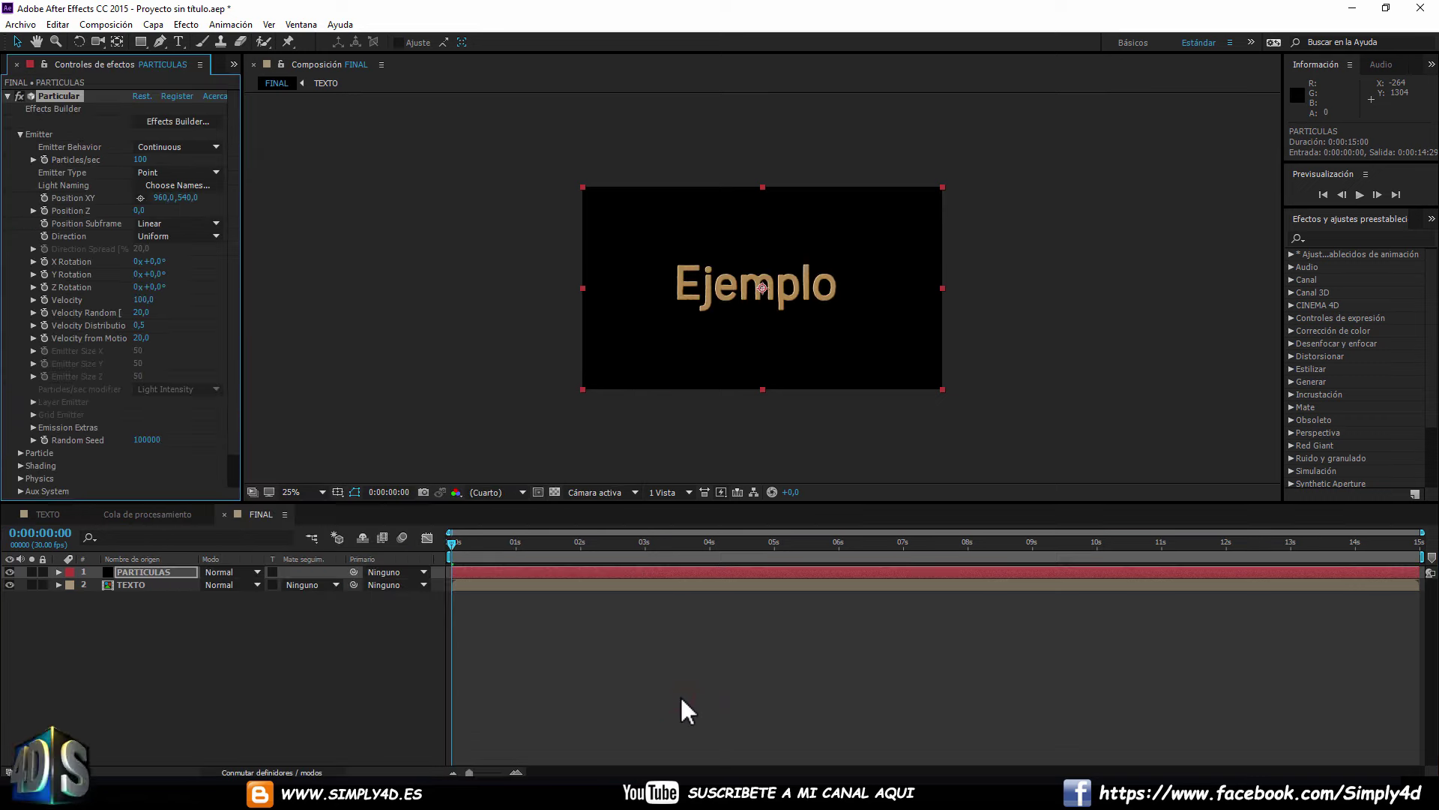
Preview the particle emission around four seconds and widen the Effect Controls panel.
drag(471, 544, 836, 547)
scroll(766, 306, up, 2)
scroll(767, 306, up, 2)
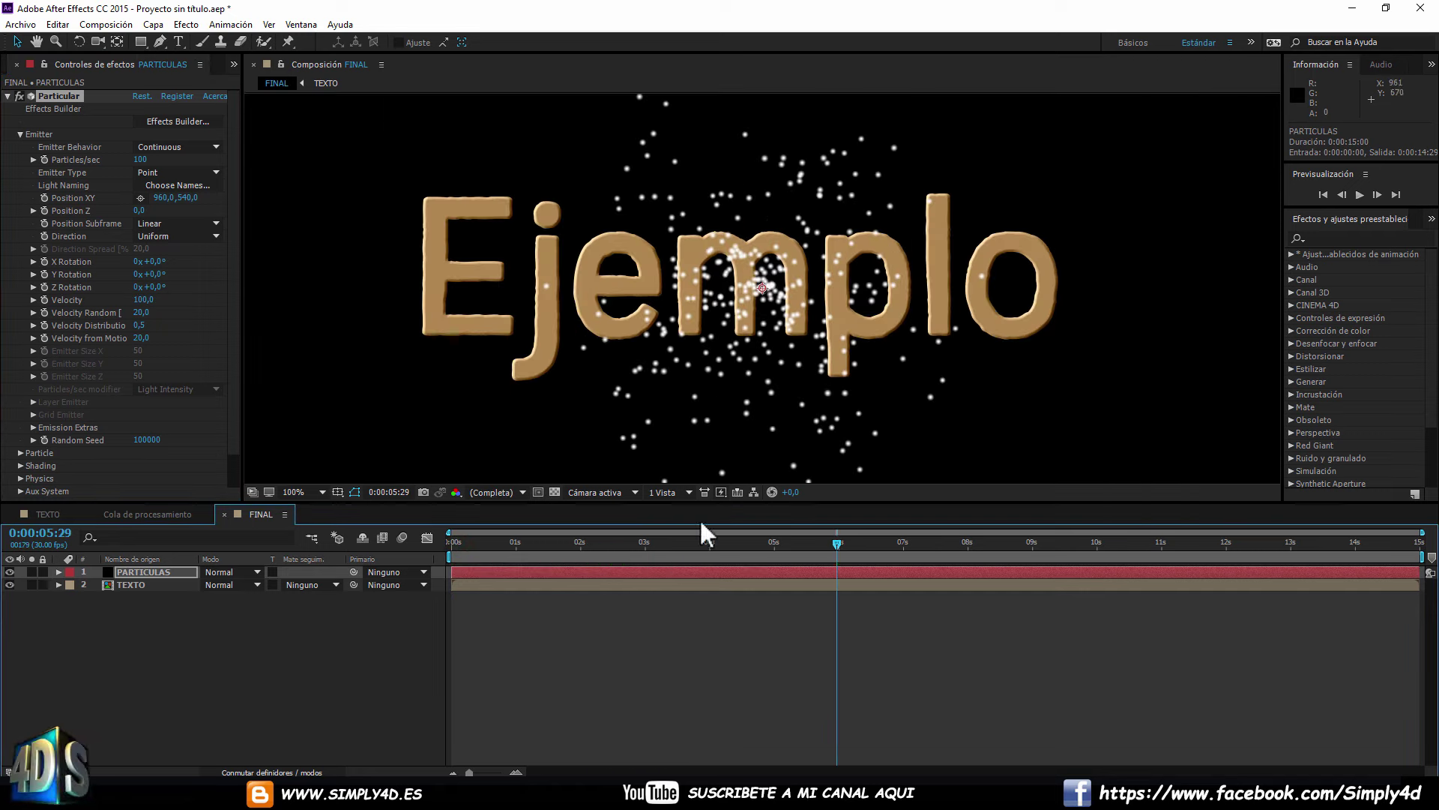
drag(470, 542, 735, 549)
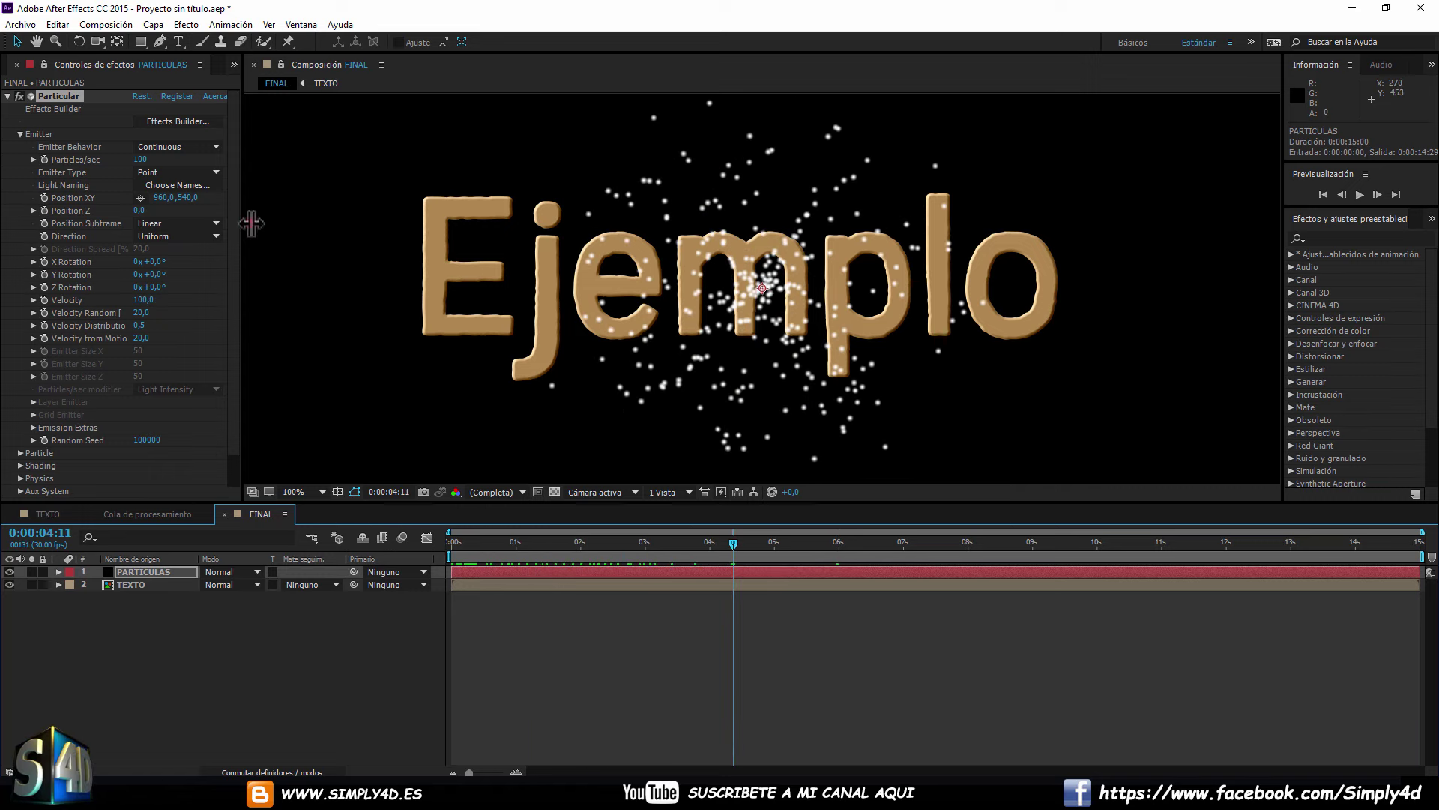
drag(241, 225, 272, 225)
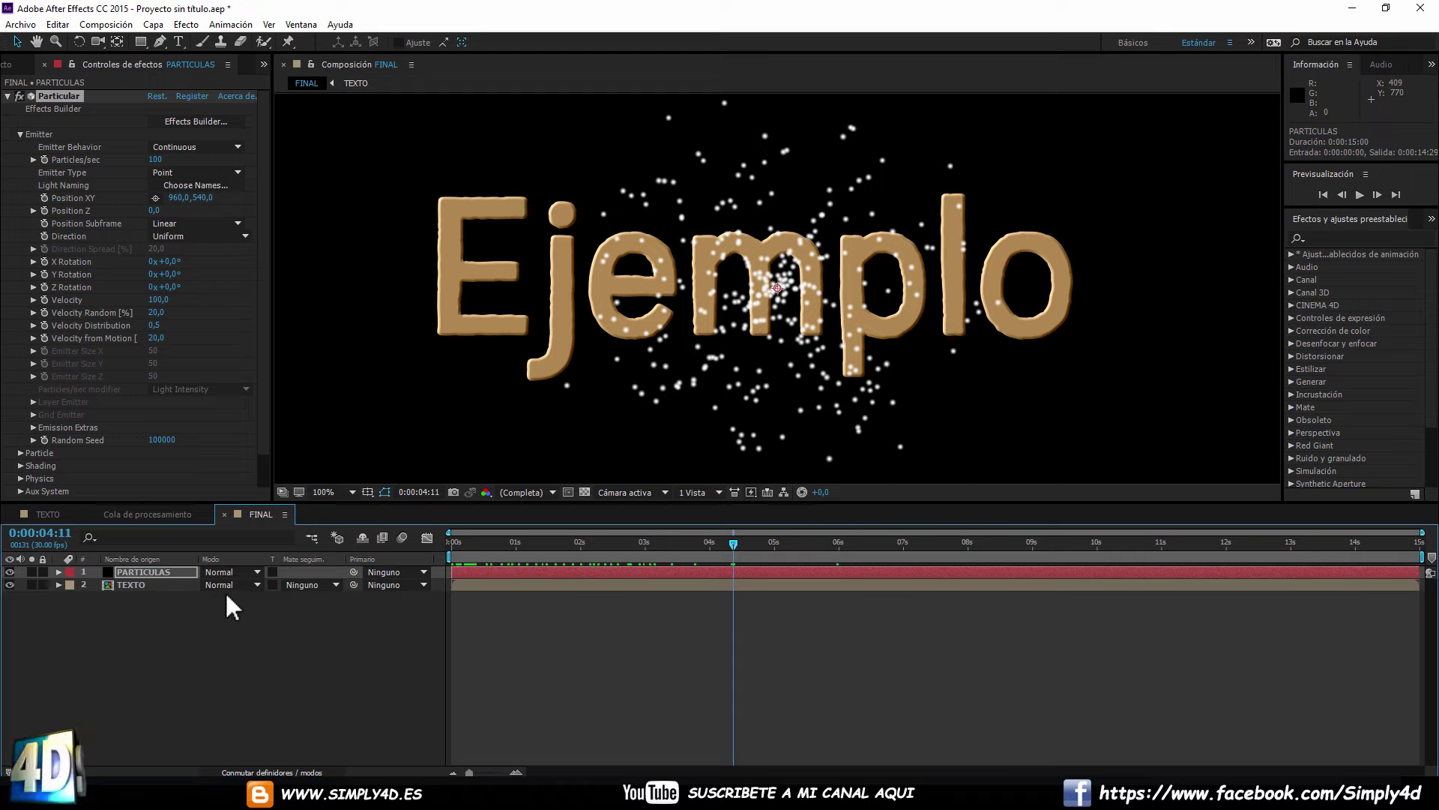
click(48, 513)
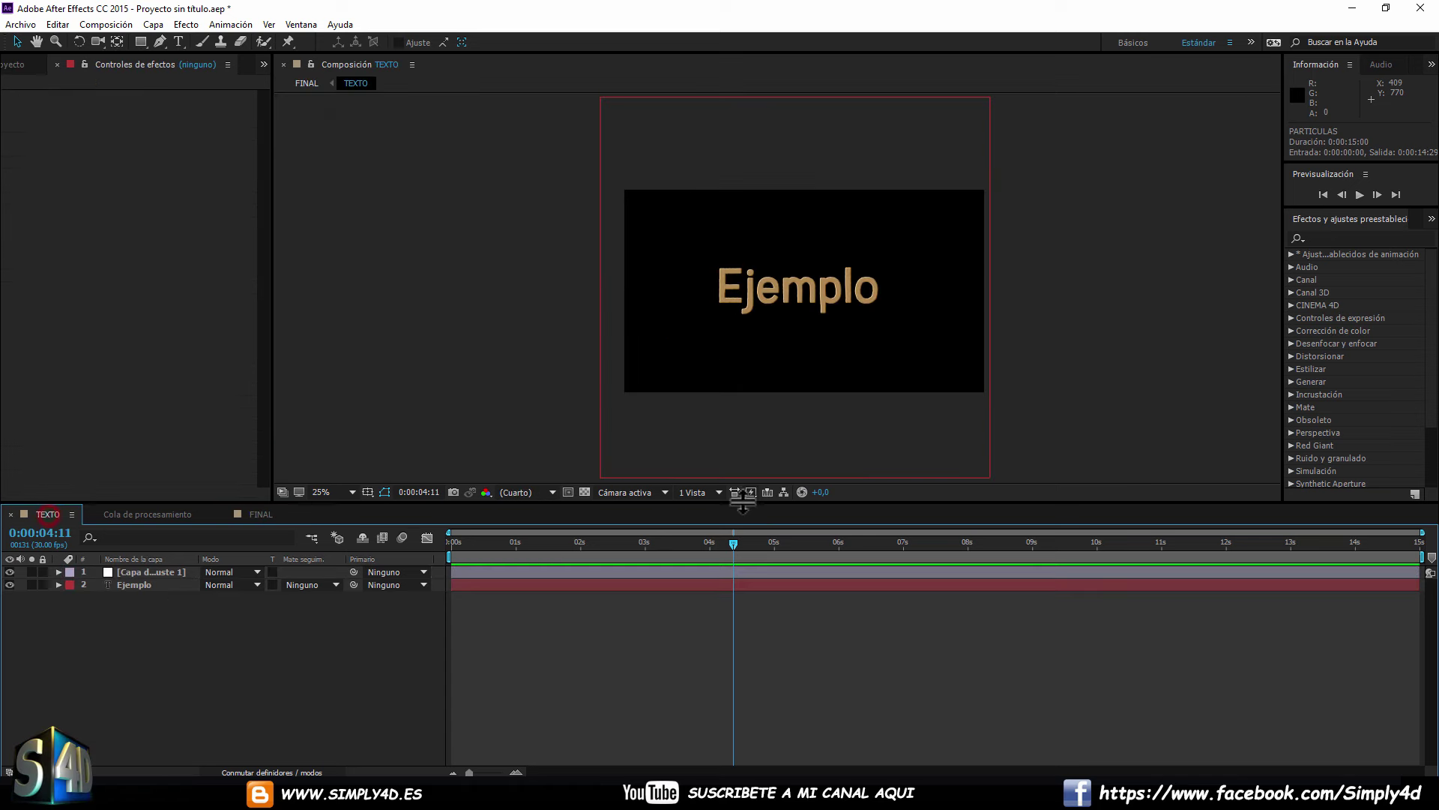
click(585, 491)
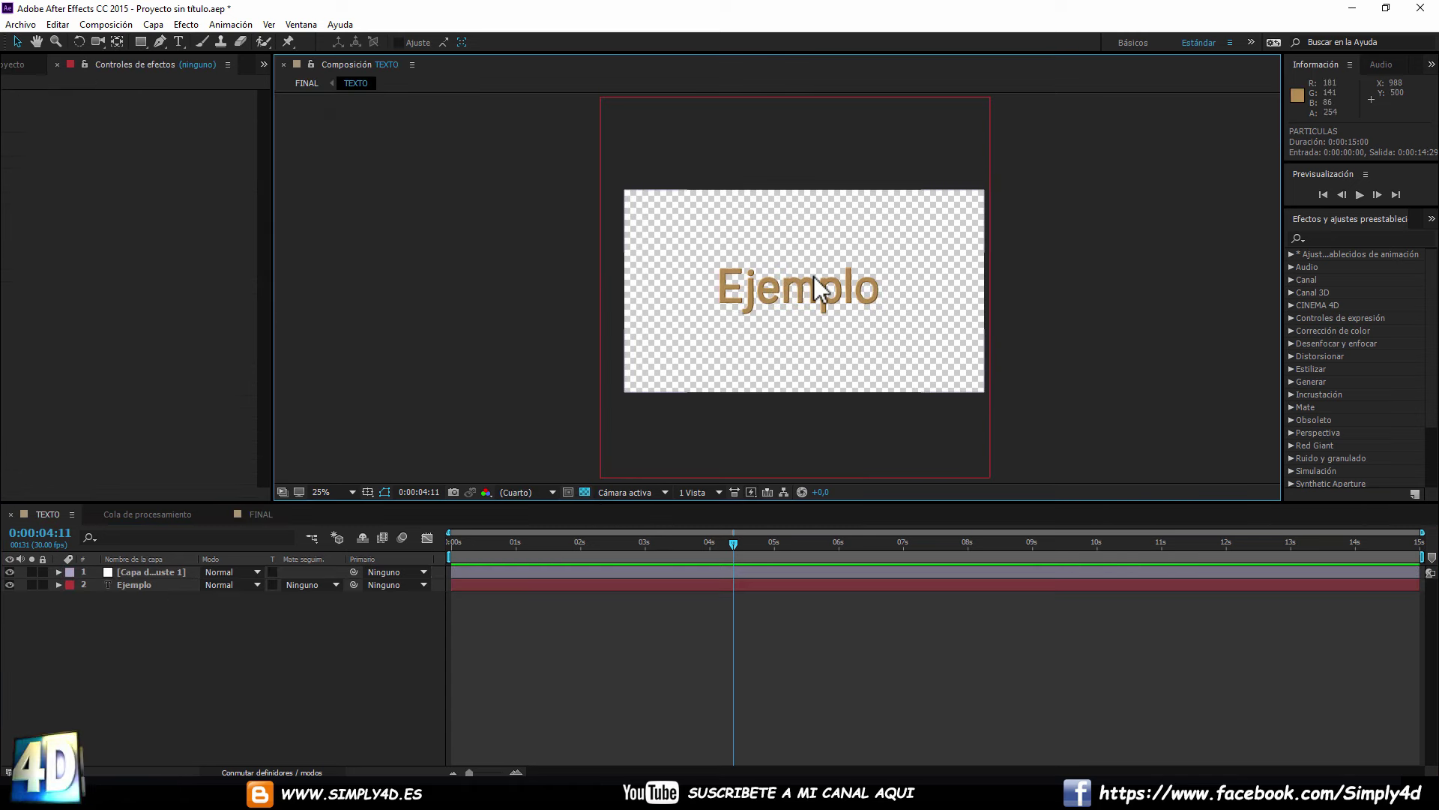
scroll(777, 362, up, 2)
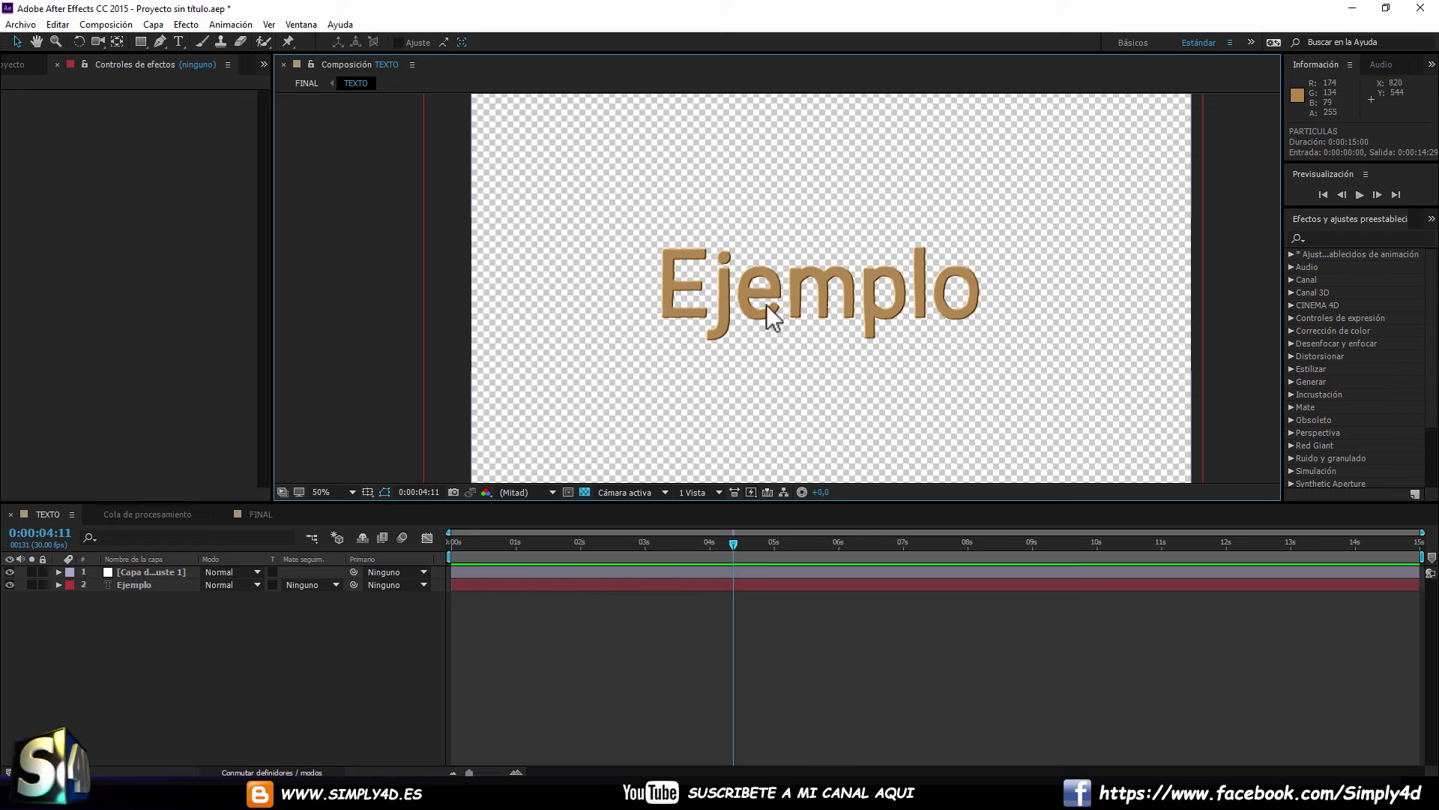
click(261, 514)
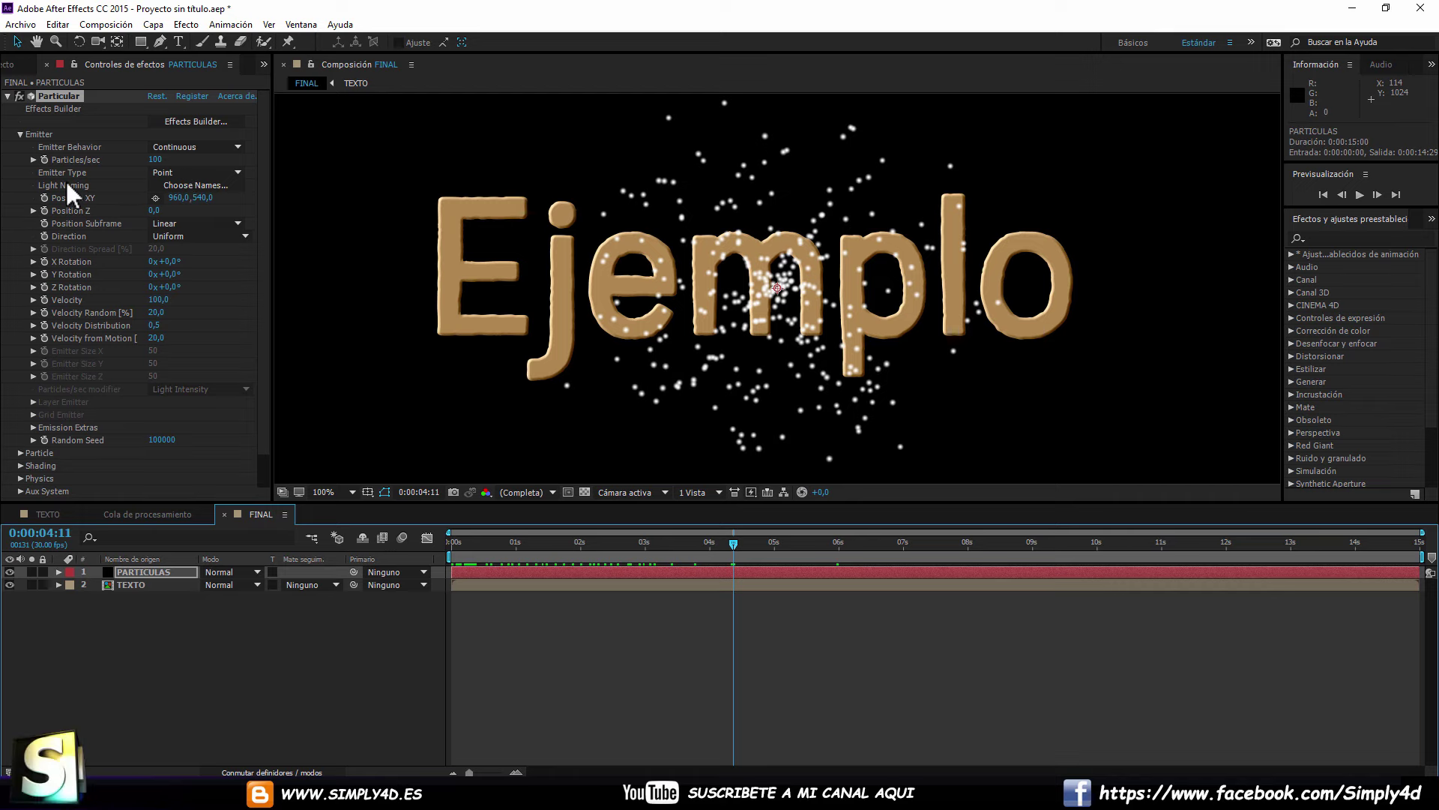
Set Particular's Emitter Type to Layer and pick 2. TEXTO as the Layer Emitter source.
click(238, 170)
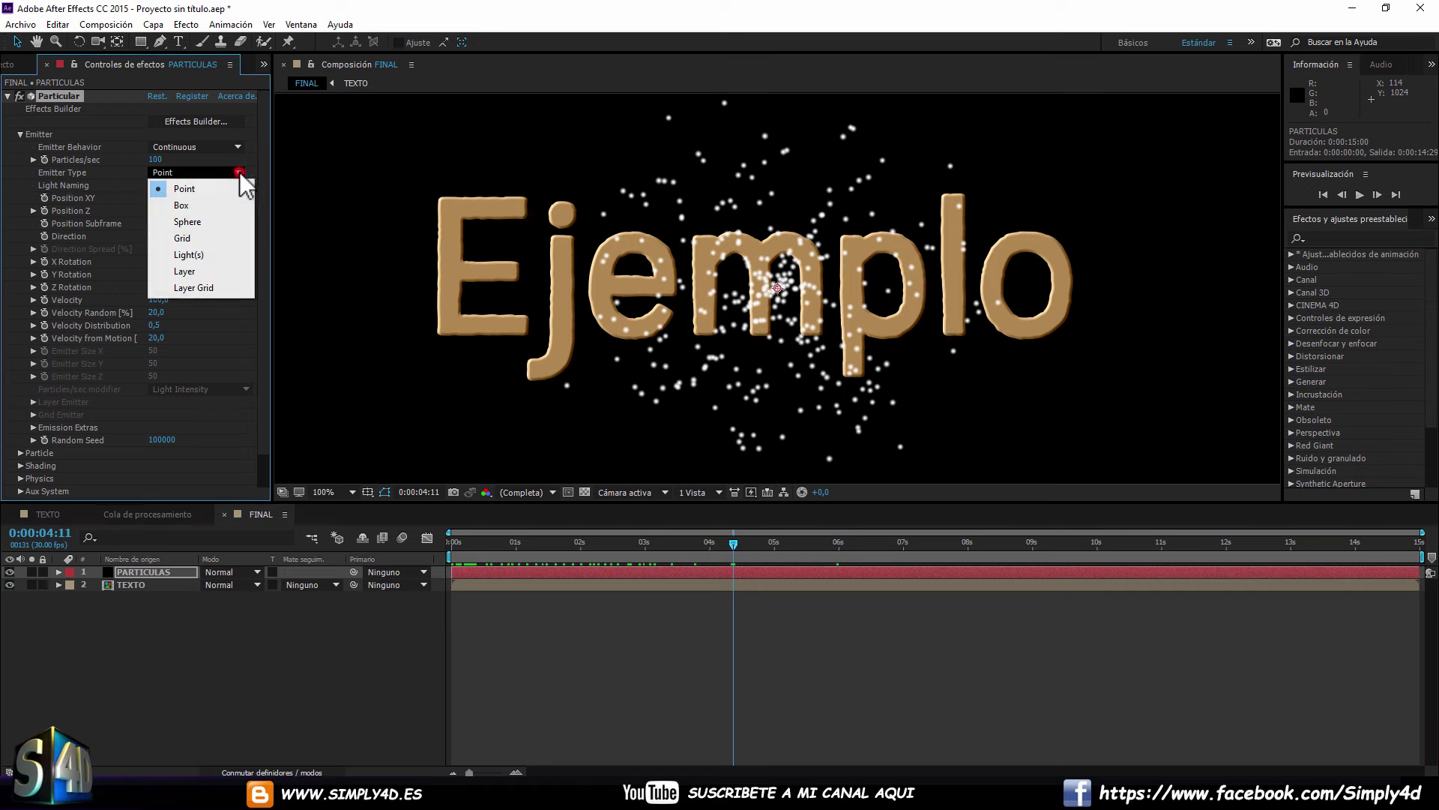
click(192, 270)
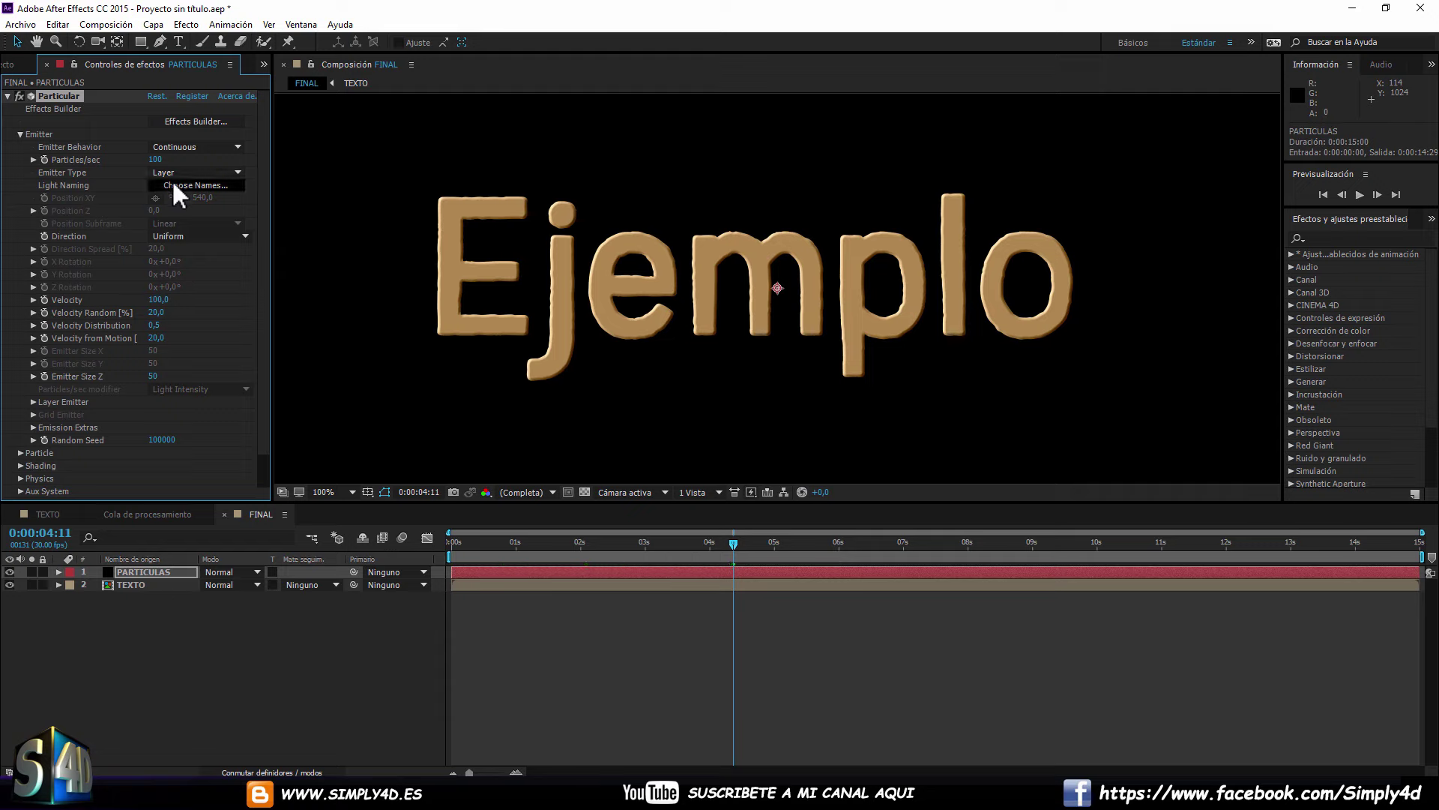
scroll(126, 323, down, 1)
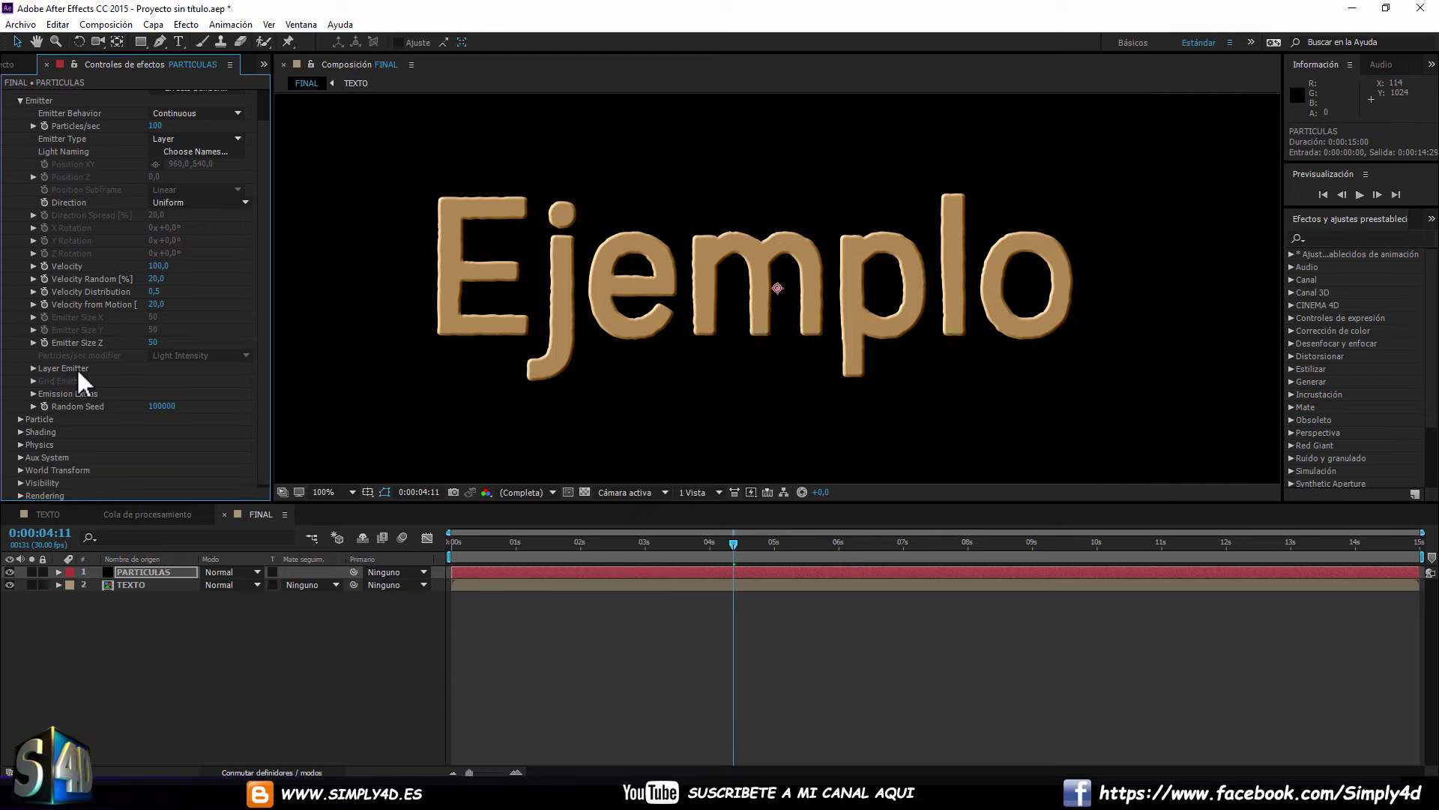
click(32, 367)
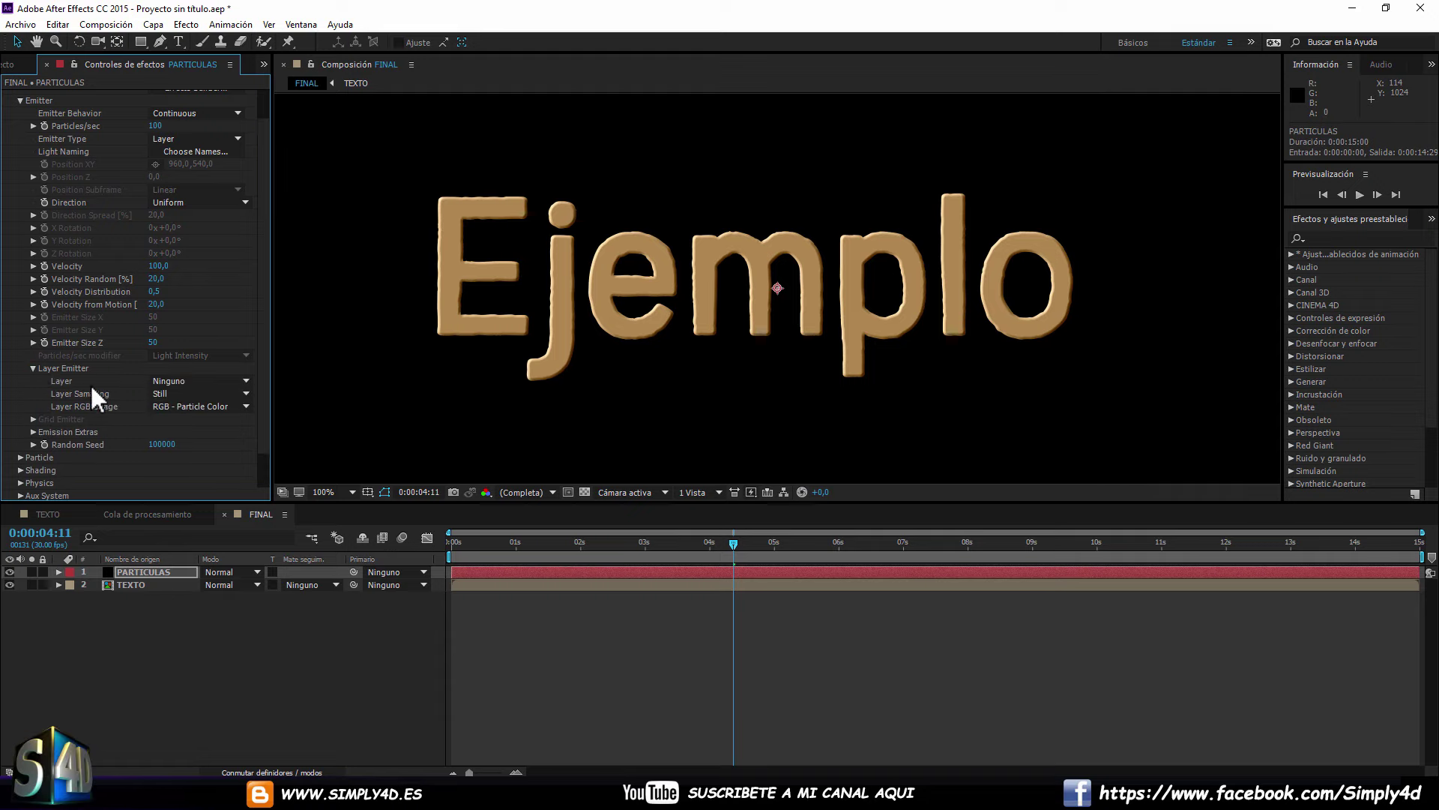
click(195, 379)
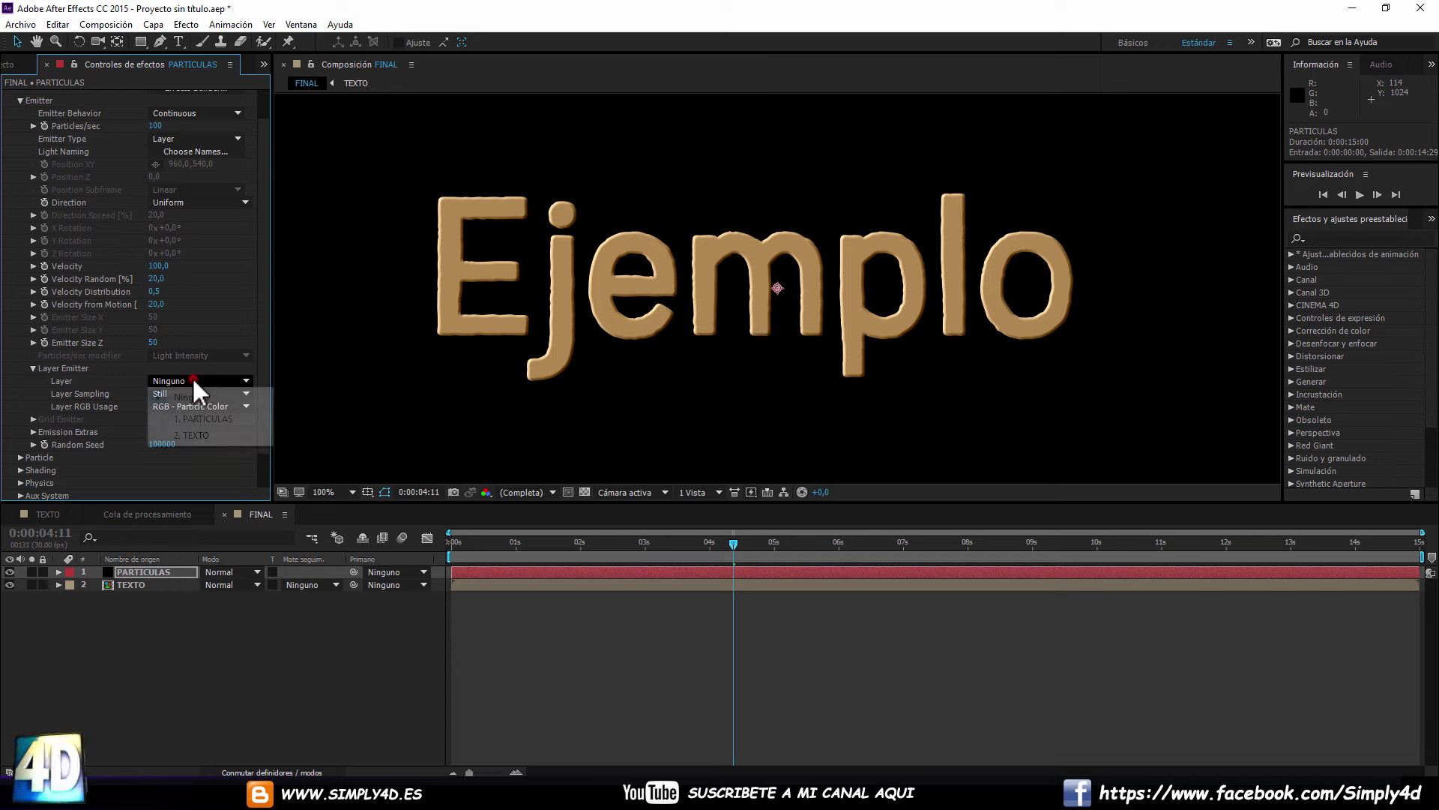
click(194, 435)
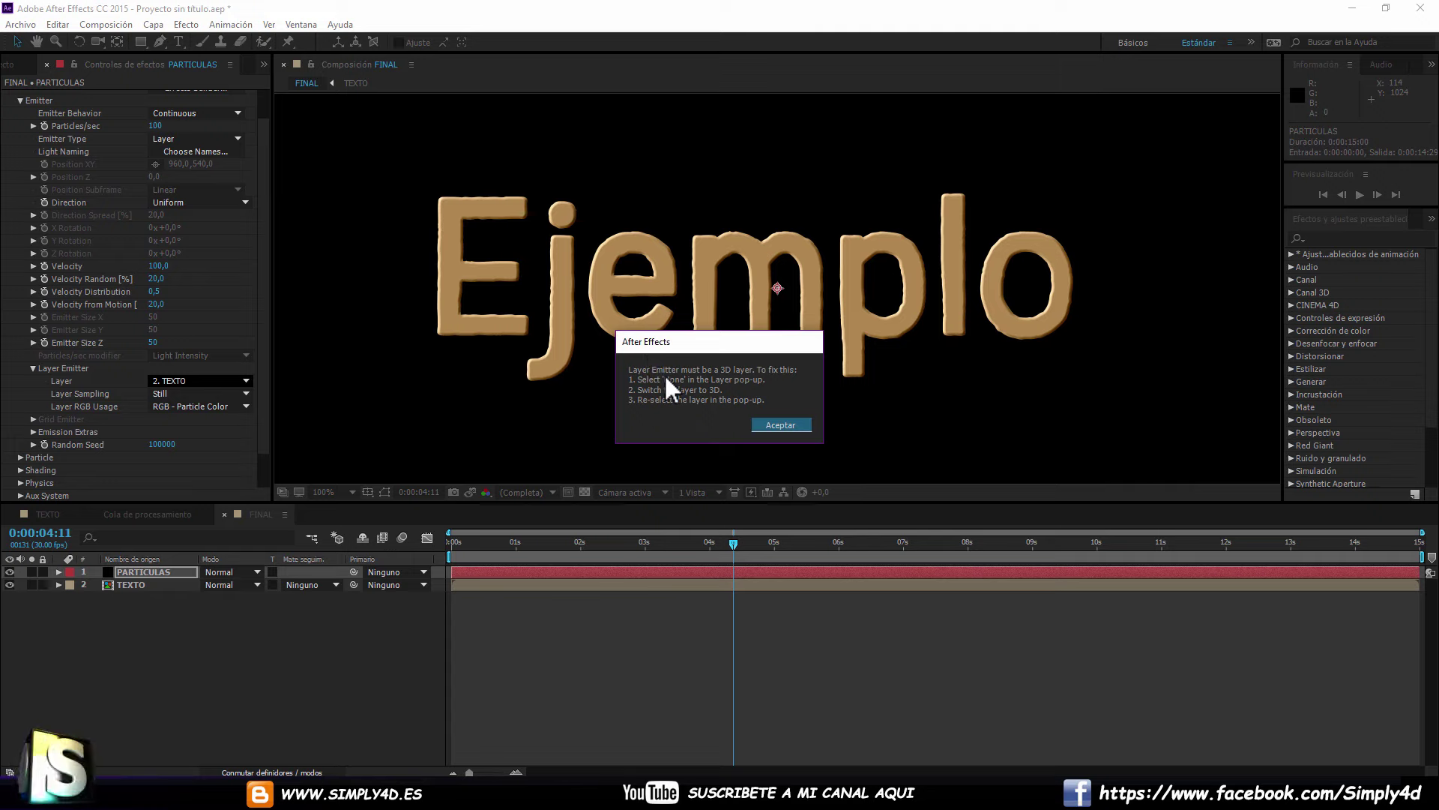
Dismiss the 3D warning and turn on the TEXTO layer's 3D switch.
click(781, 421)
click(249, 661)
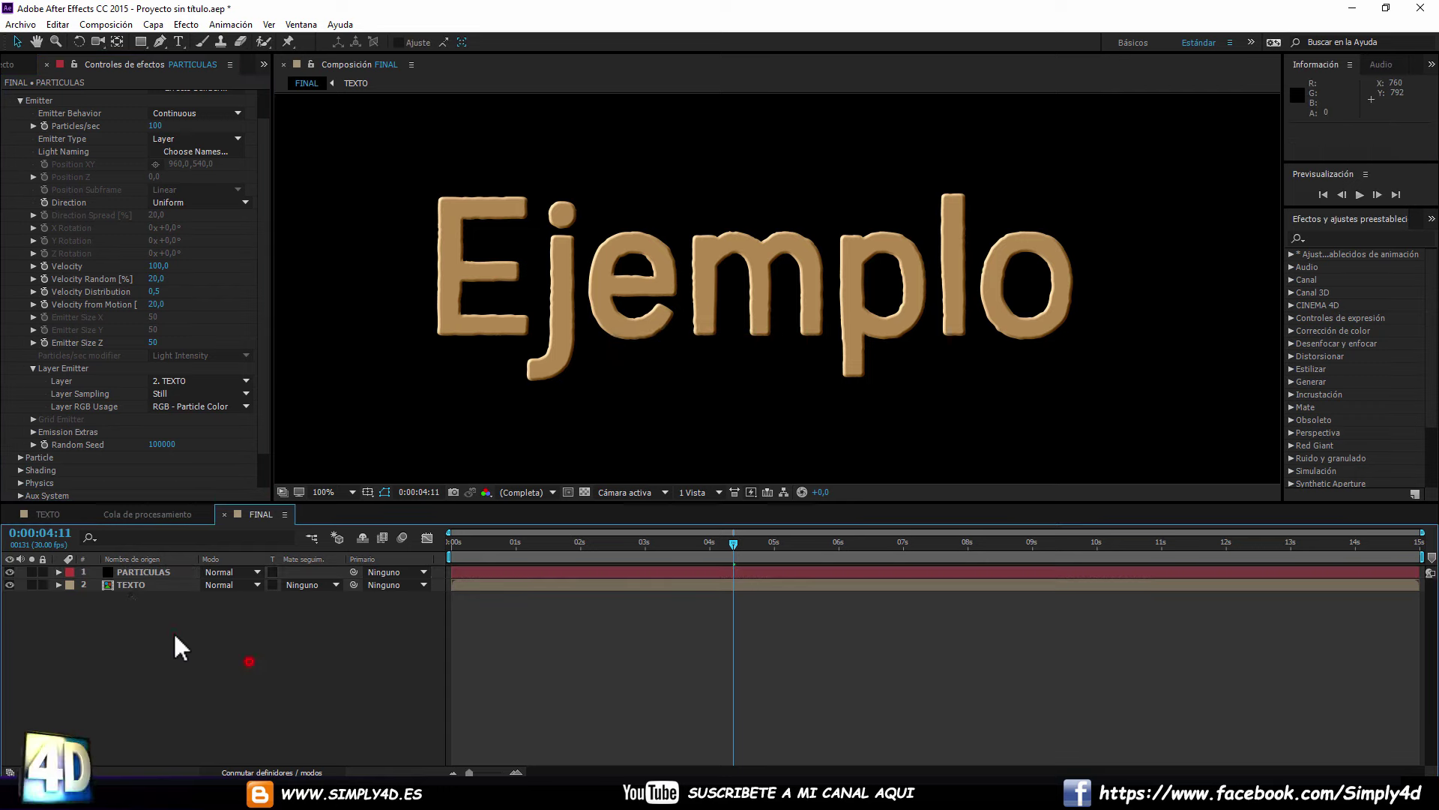
click(129, 589)
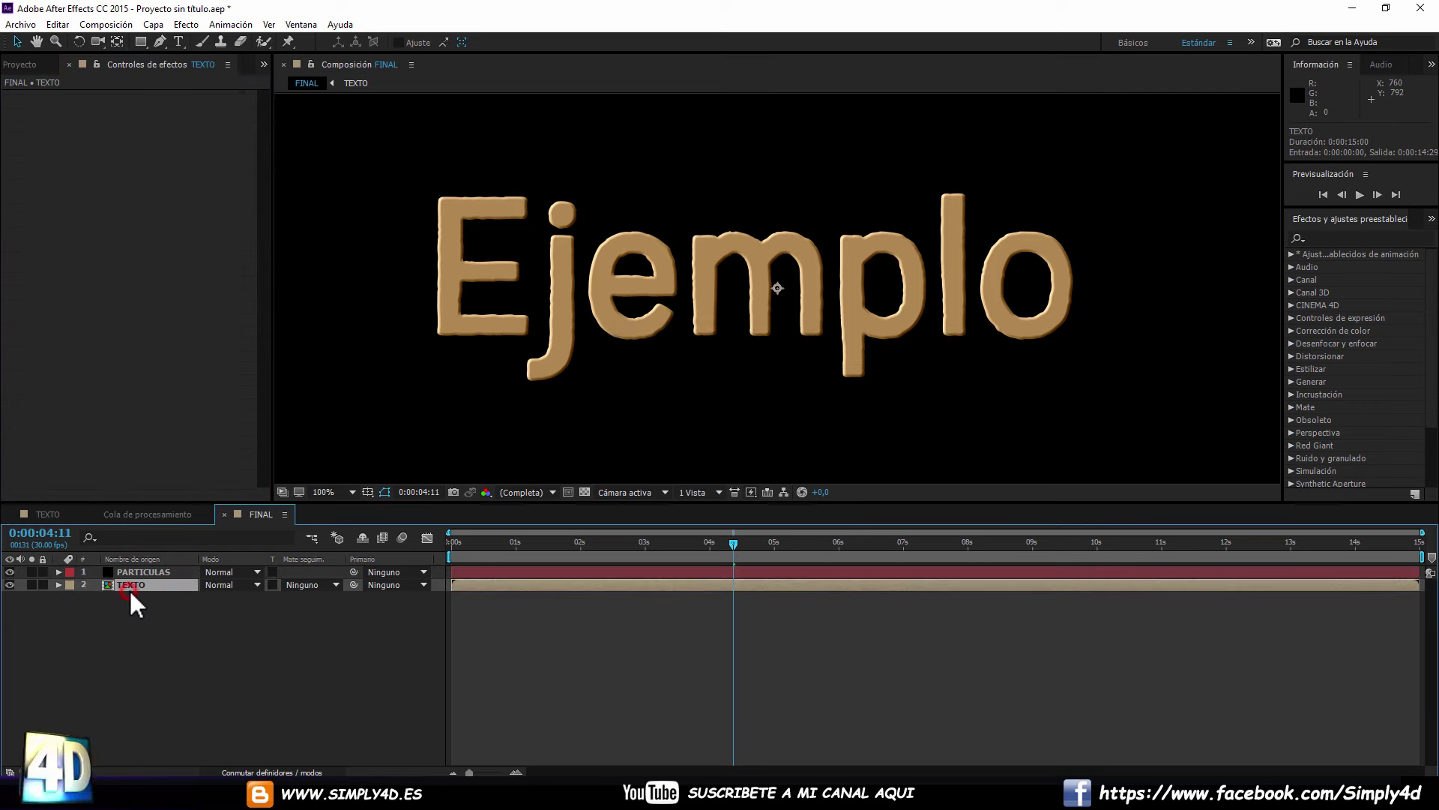
click(287, 772)
click(285, 584)
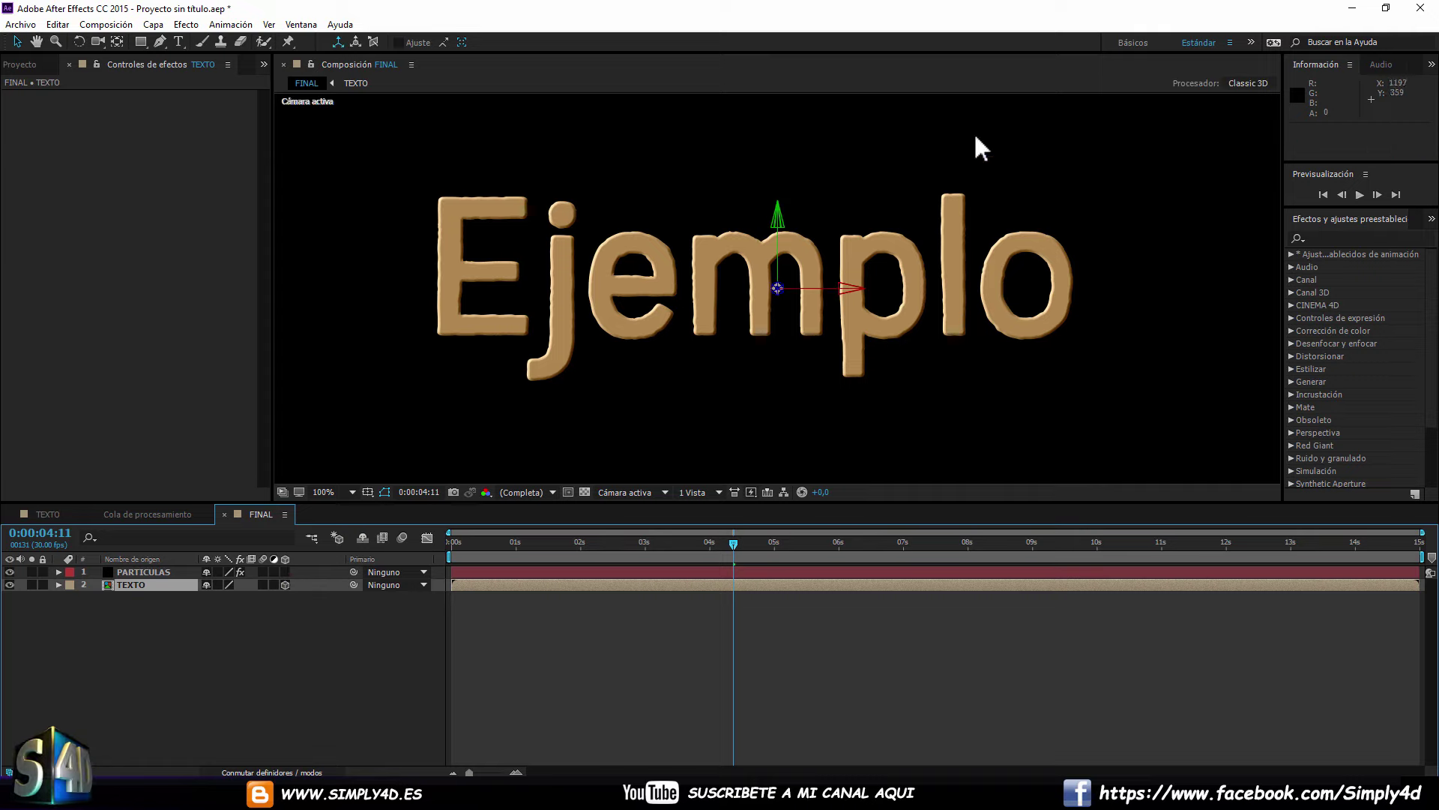
Reassign TEXTO as Particular's layer emitter and preview particles spawning across 'Ejemplo'.
click(144, 572)
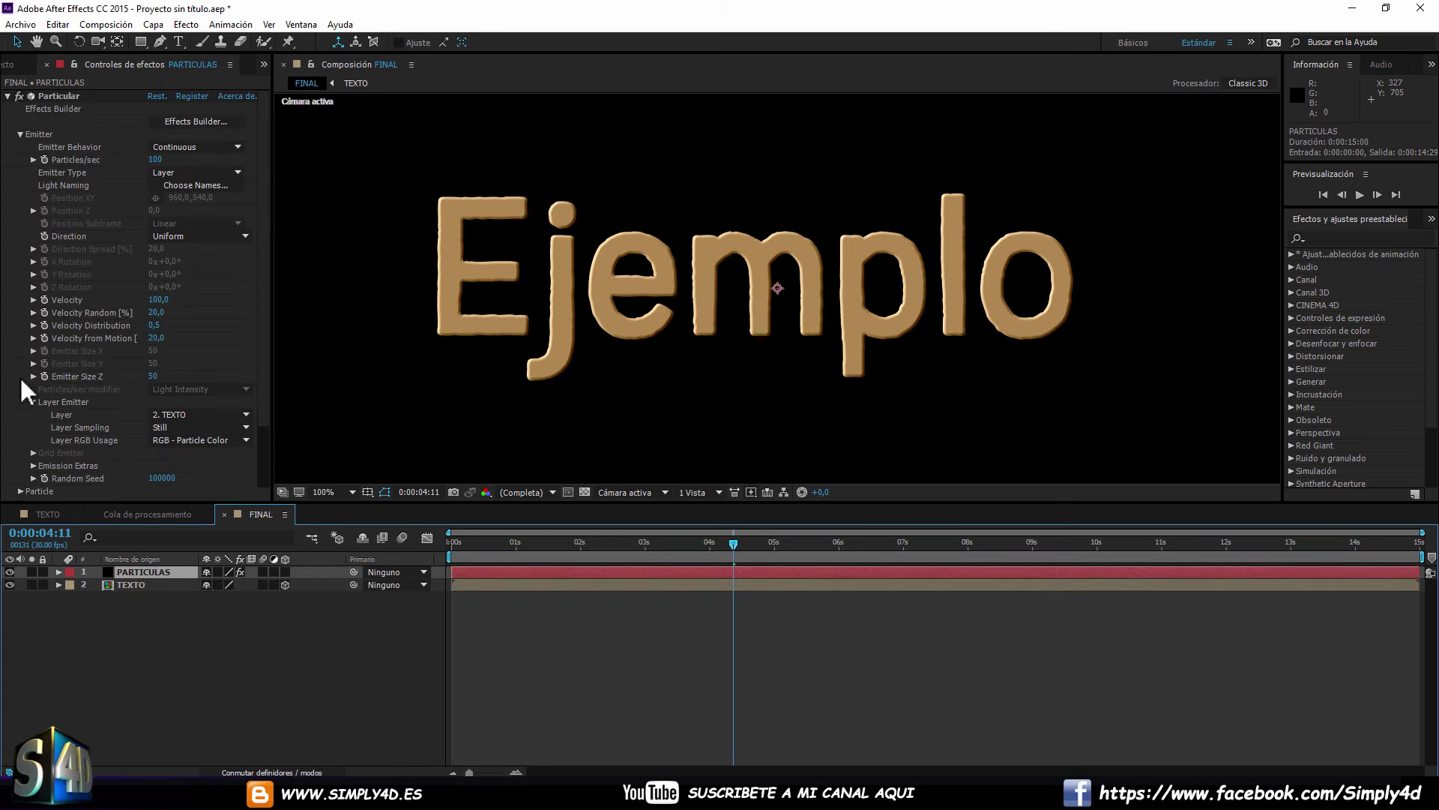
click(169, 414)
click(192, 431)
click(186, 415)
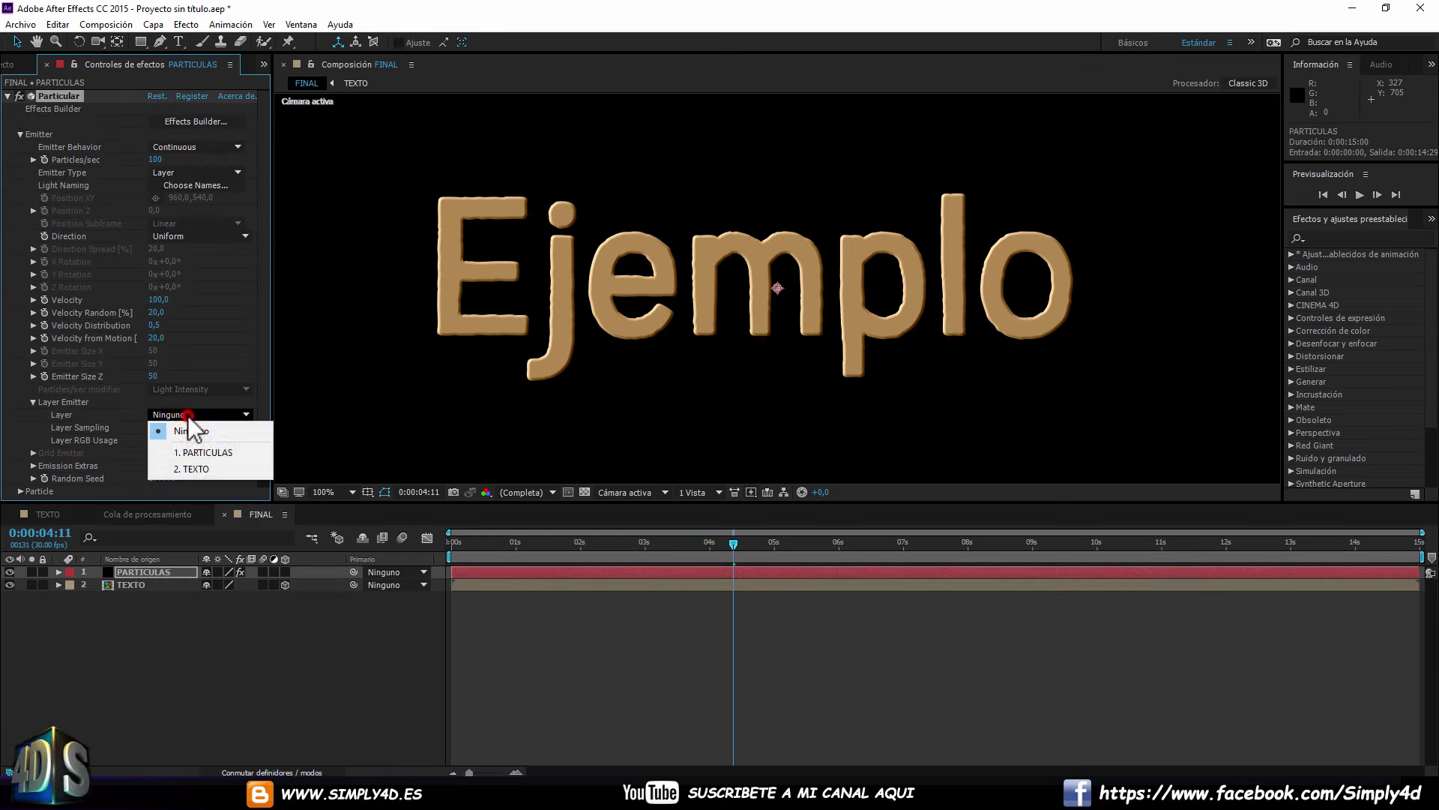
click(202, 468)
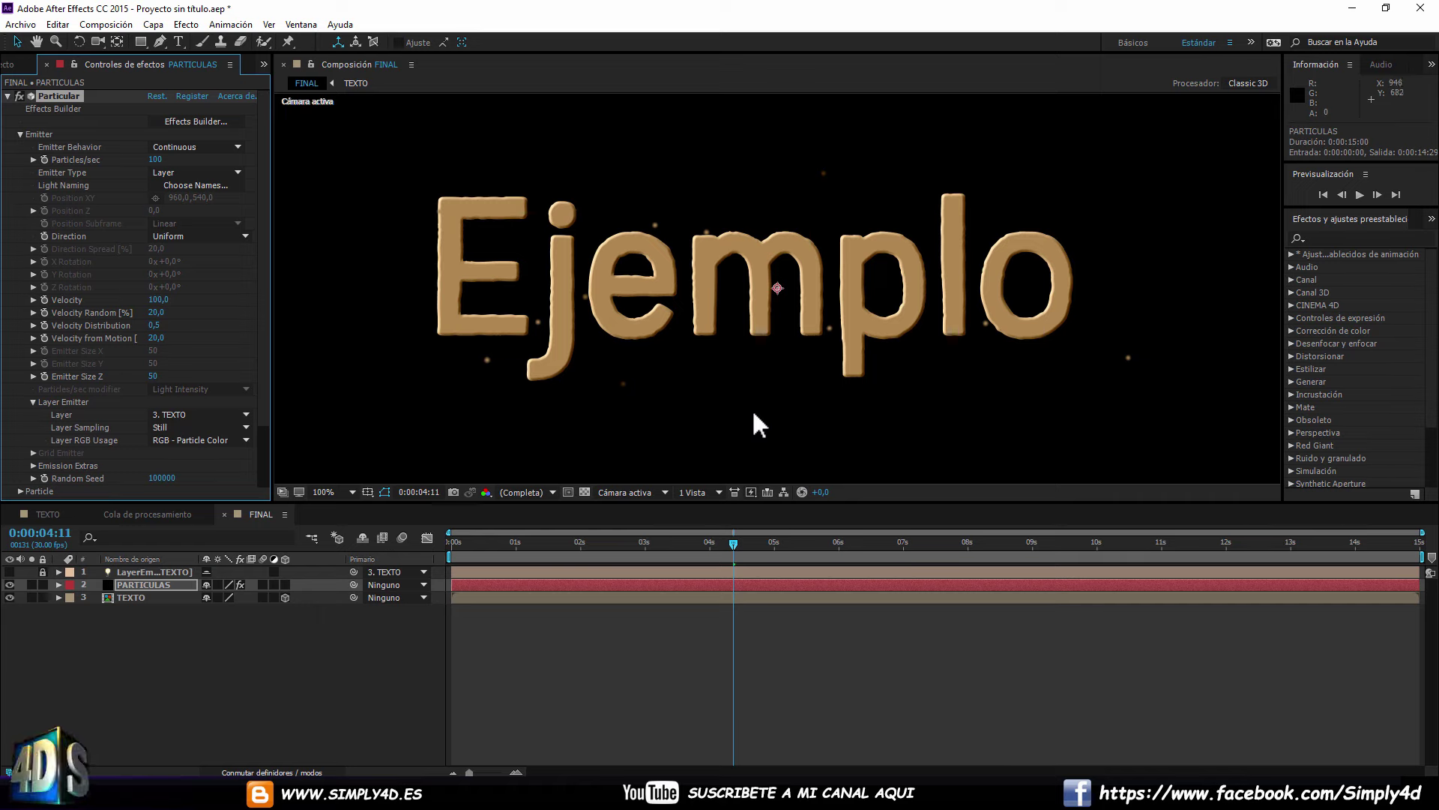
drag(470, 538, 1057, 539)
scroll(896, 253, down, 4)
scroll(896, 259, up, 2)
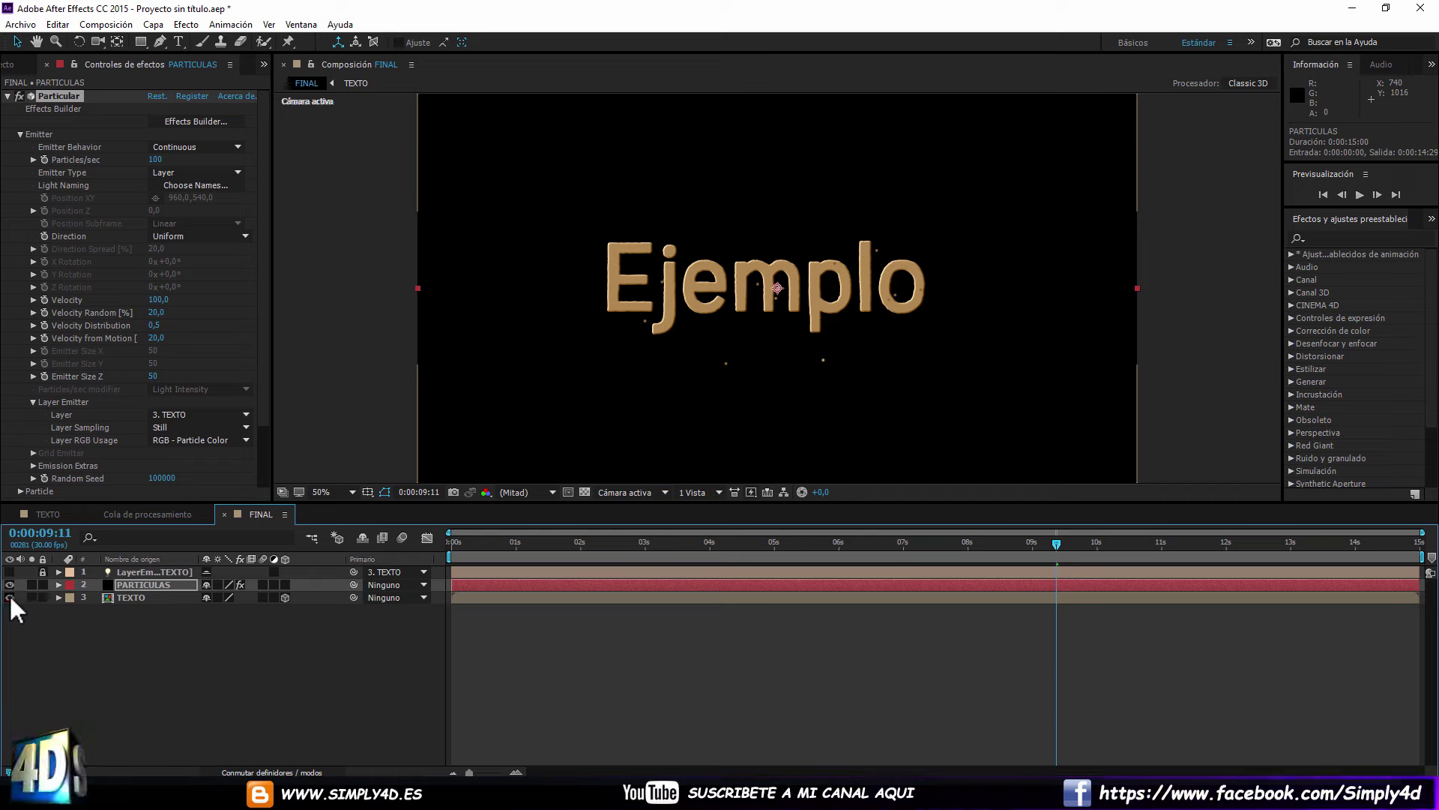
Hide the TEXTO text layer and preview the particles at Completa (full) resolution.
click(9, 597)
drag(473, 545, 900, 542)
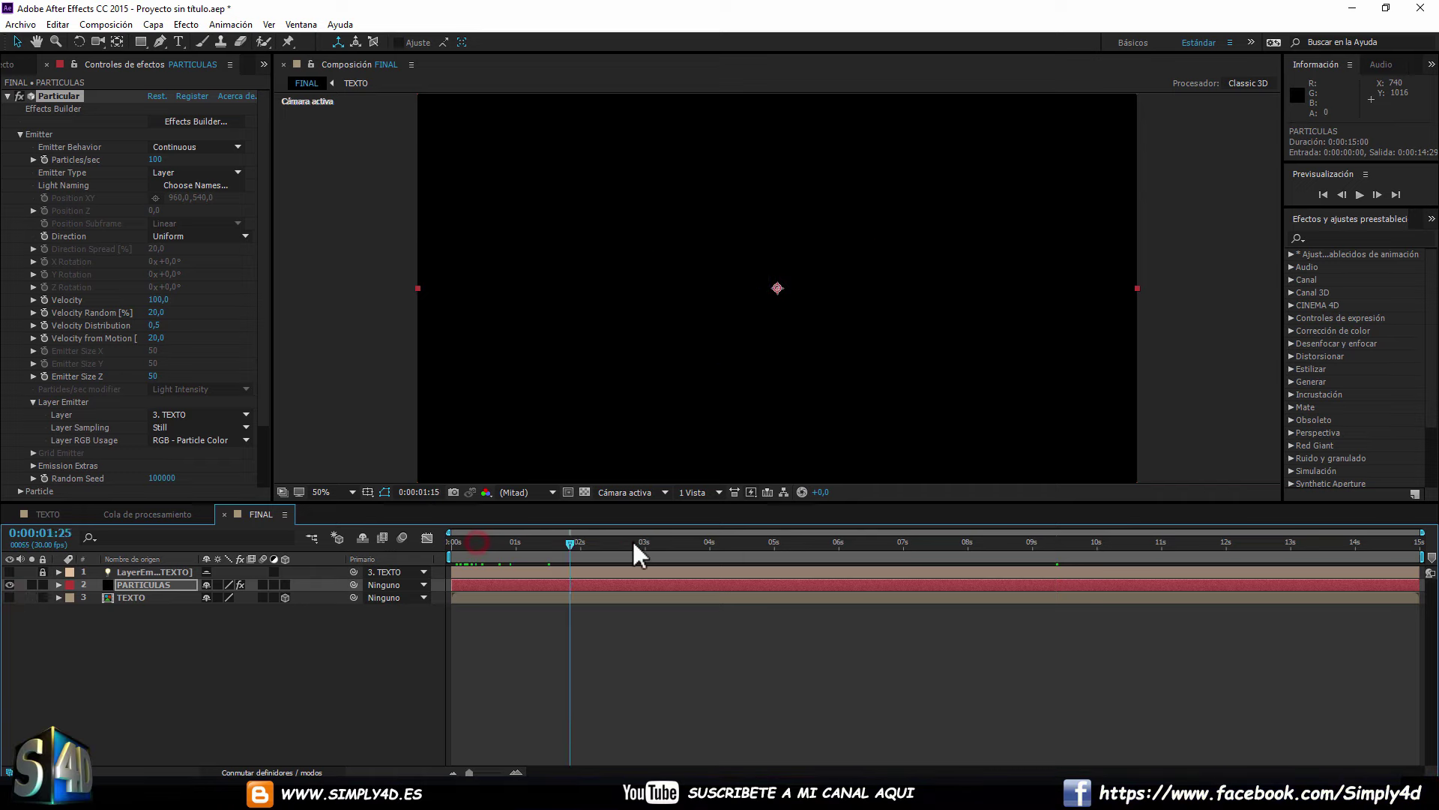
click(539, 488)
click(538, 528)
drag(466, 543, 923, 543)
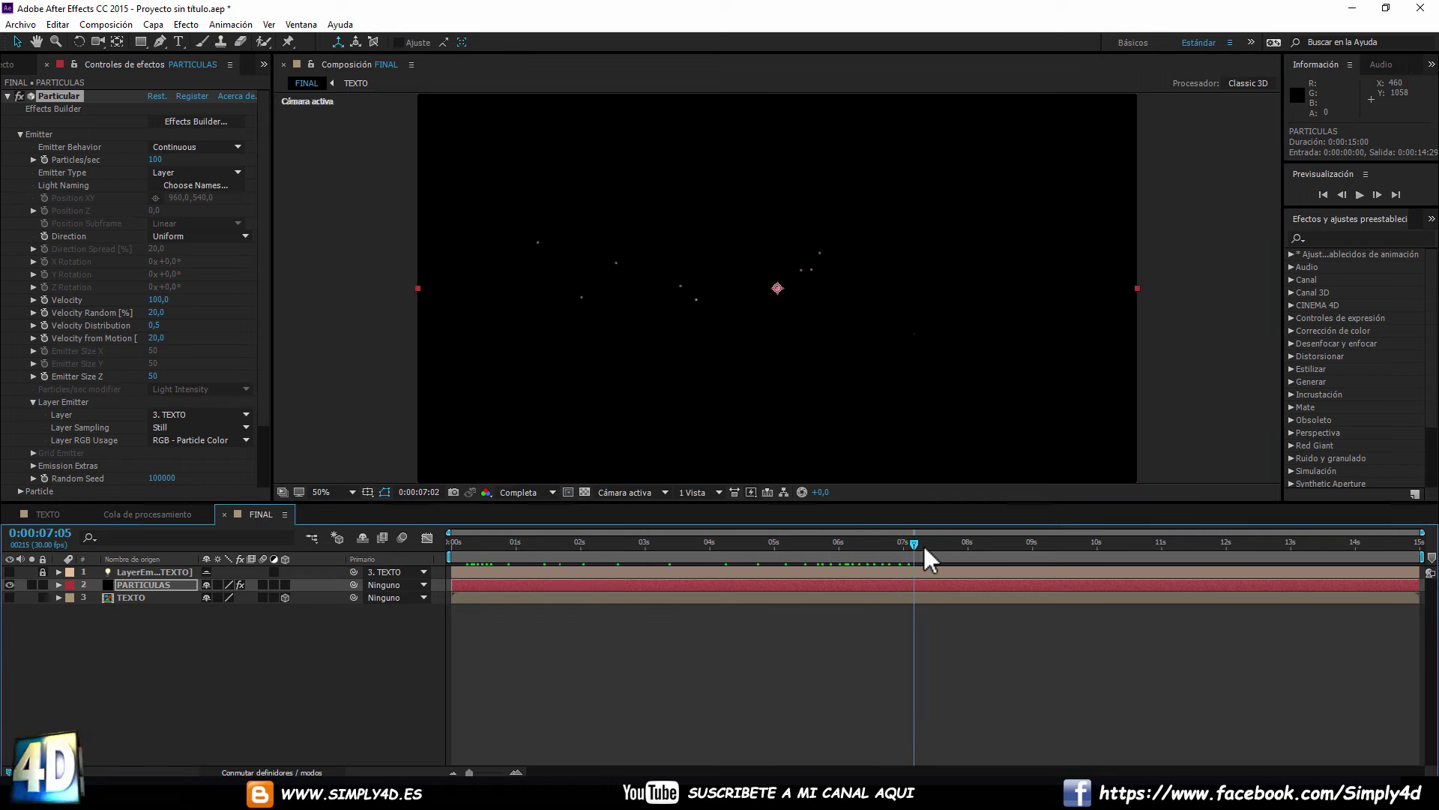
Set Particular's Particles/sec to 1000000 and scrub the particles forming 'Ejemplo'.
click(266, 353)
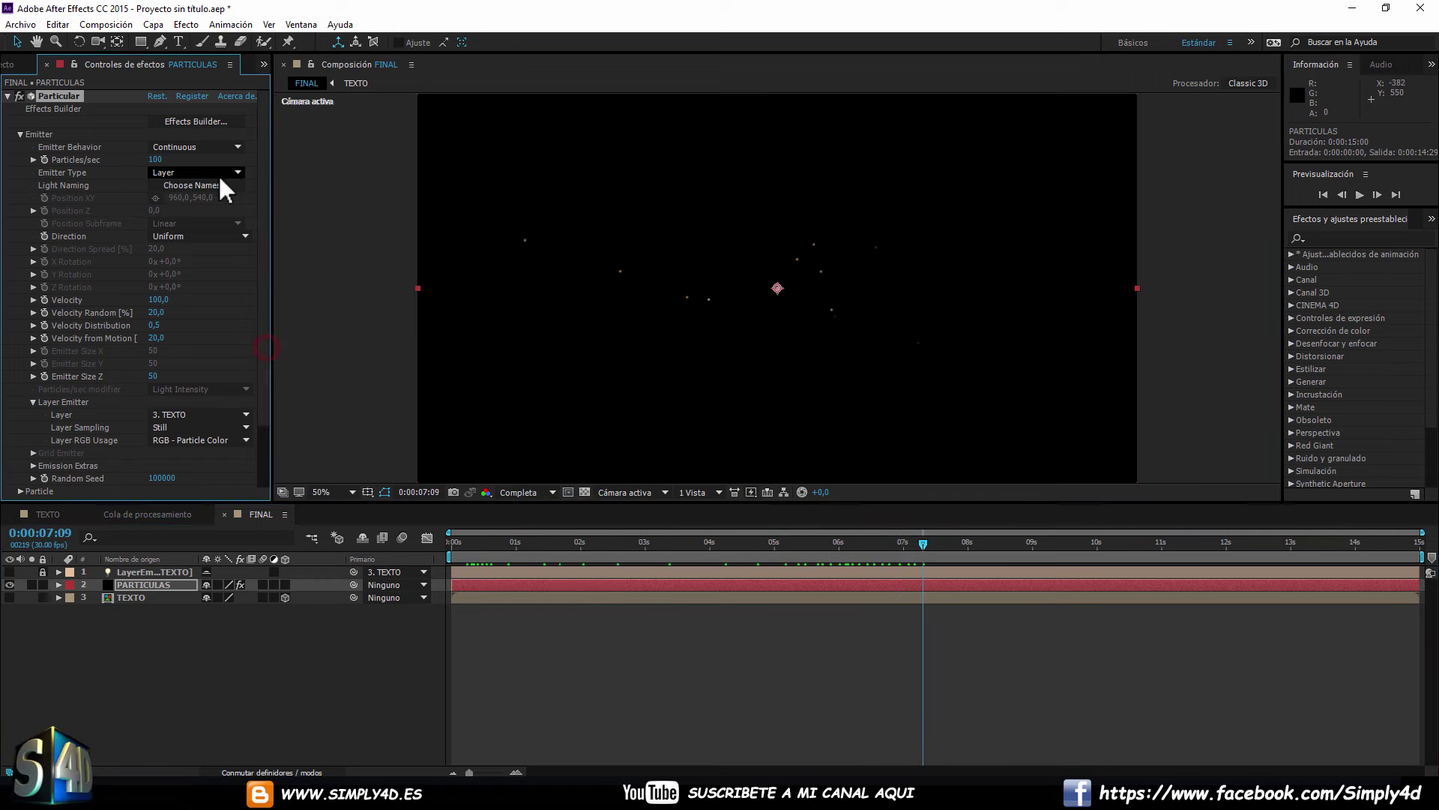
click(156, 160)
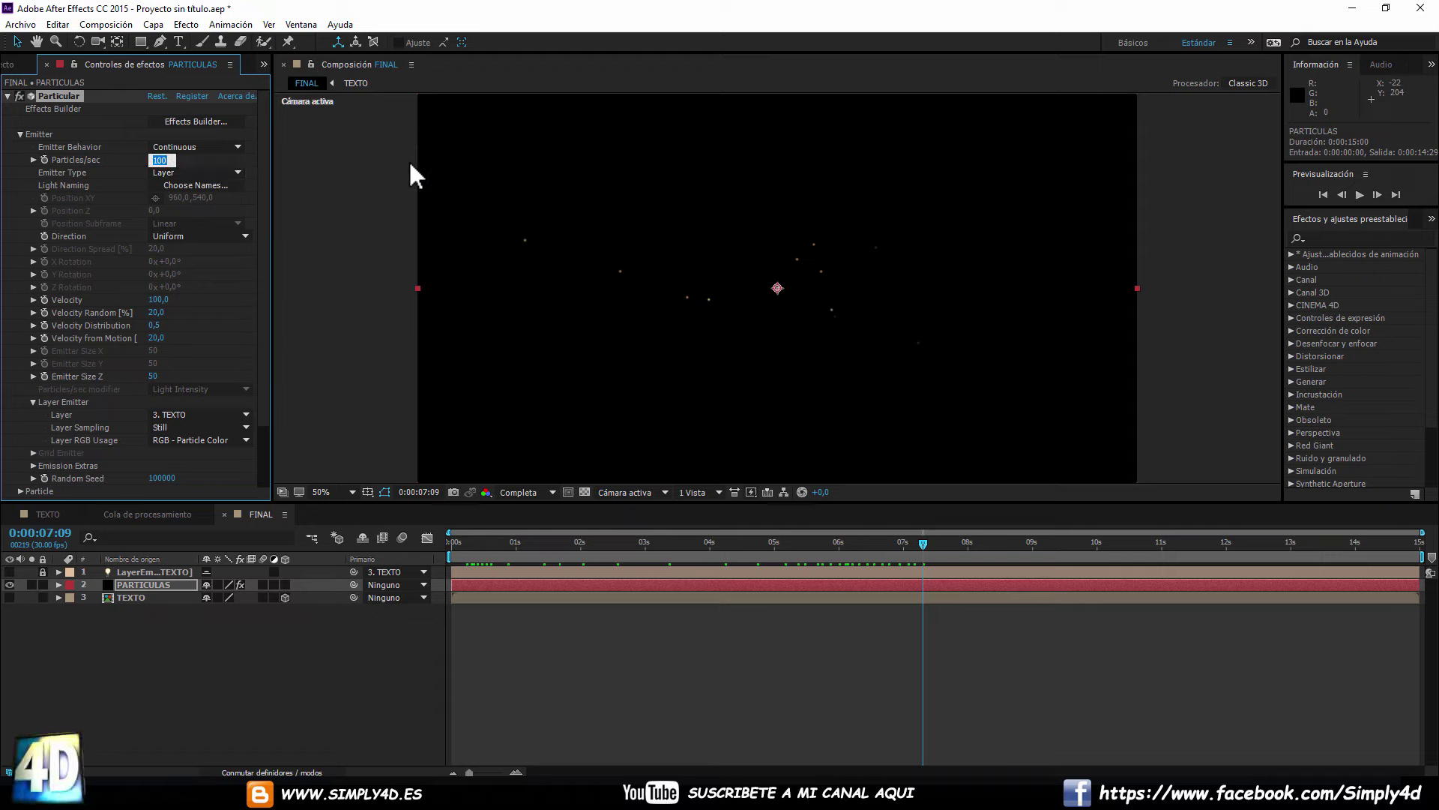
text(1)
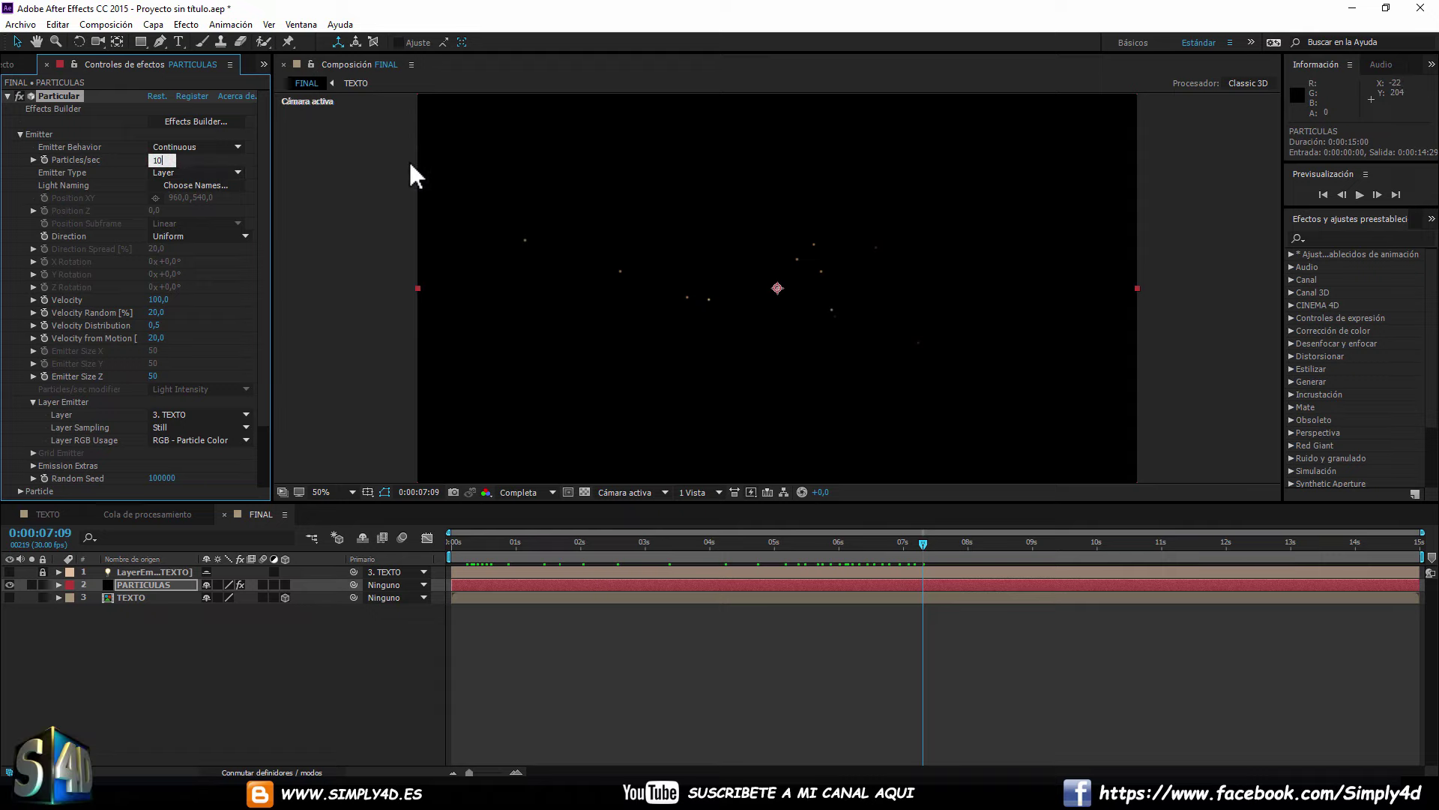
text(0000)
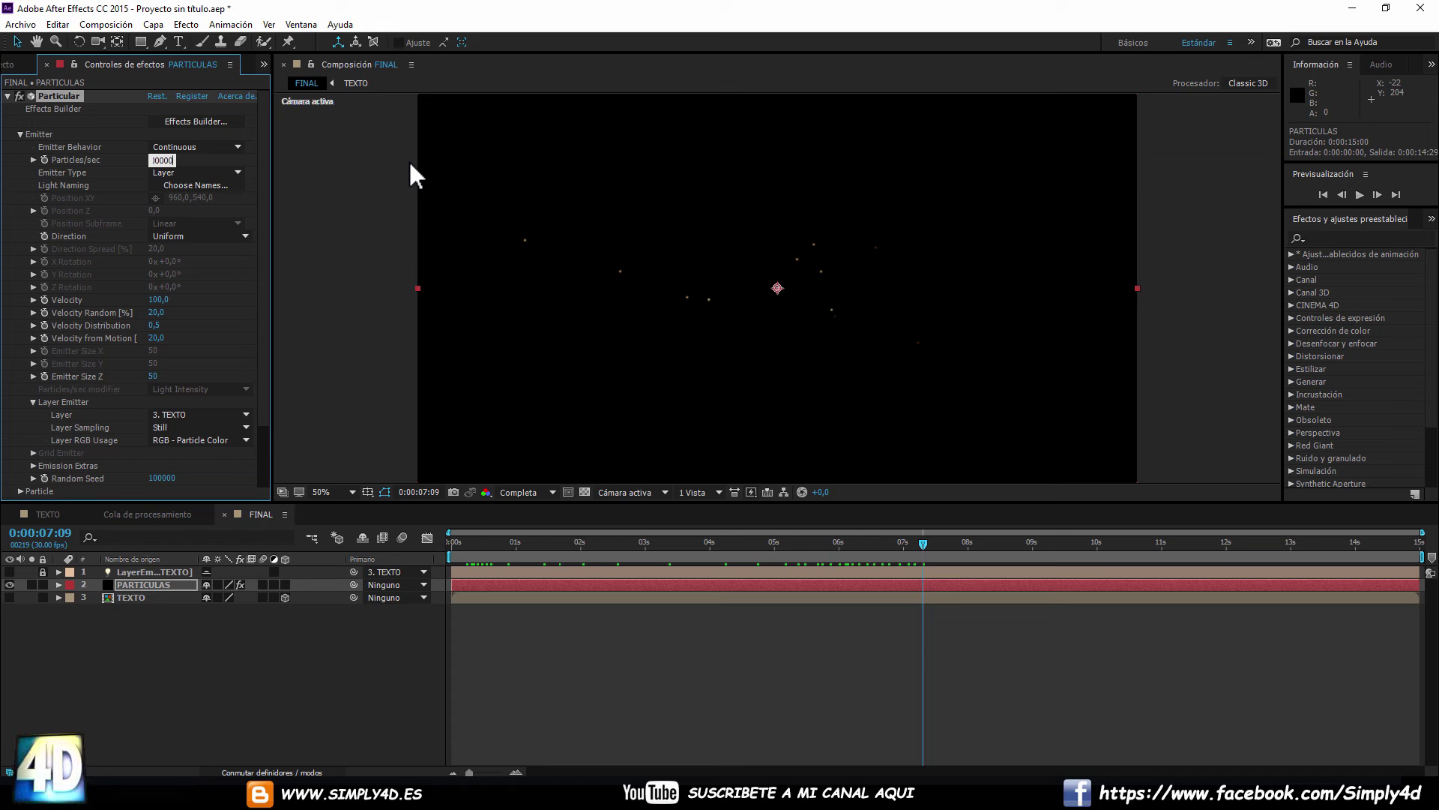
key(Return)
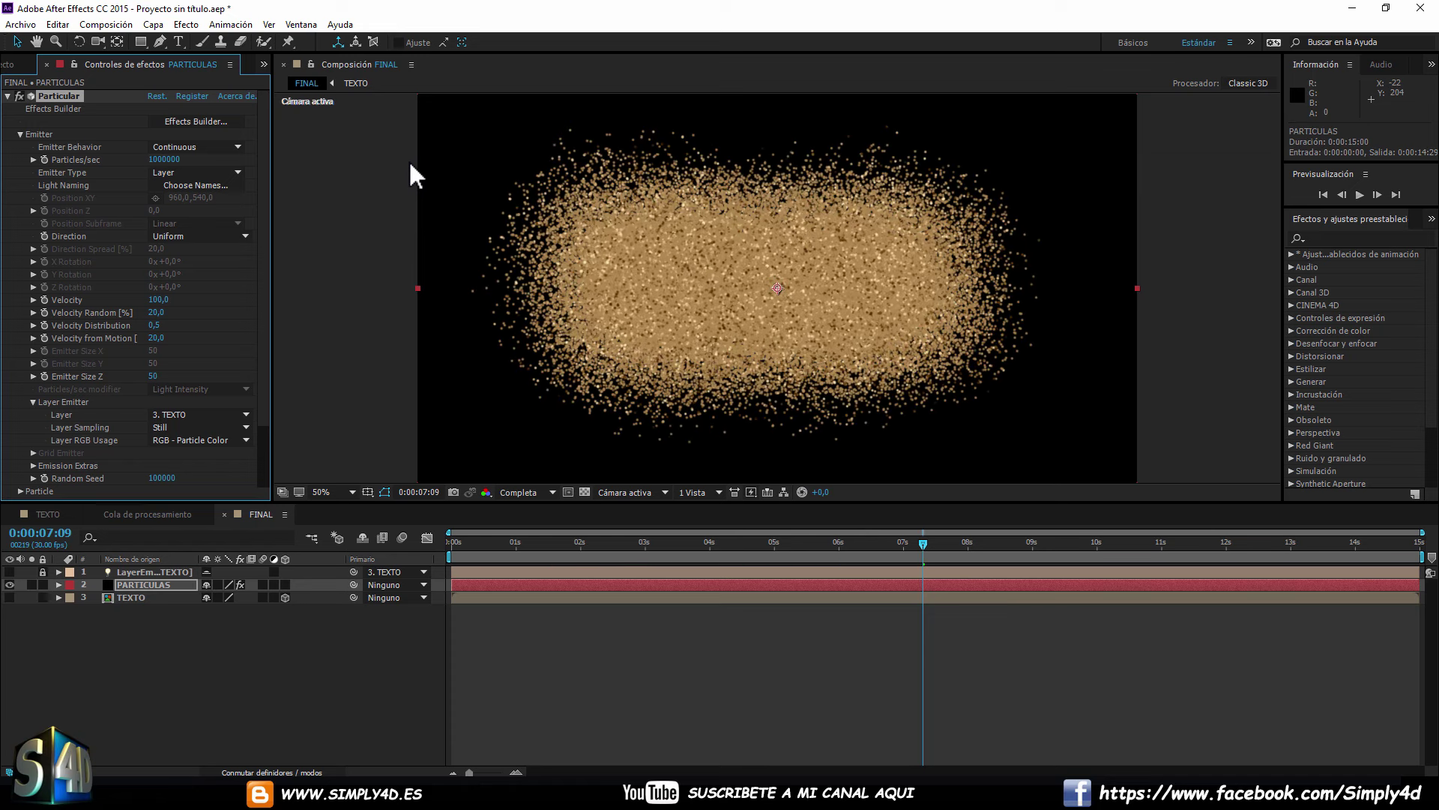
click(450, 542)
drag(451, 538, 585, 541)
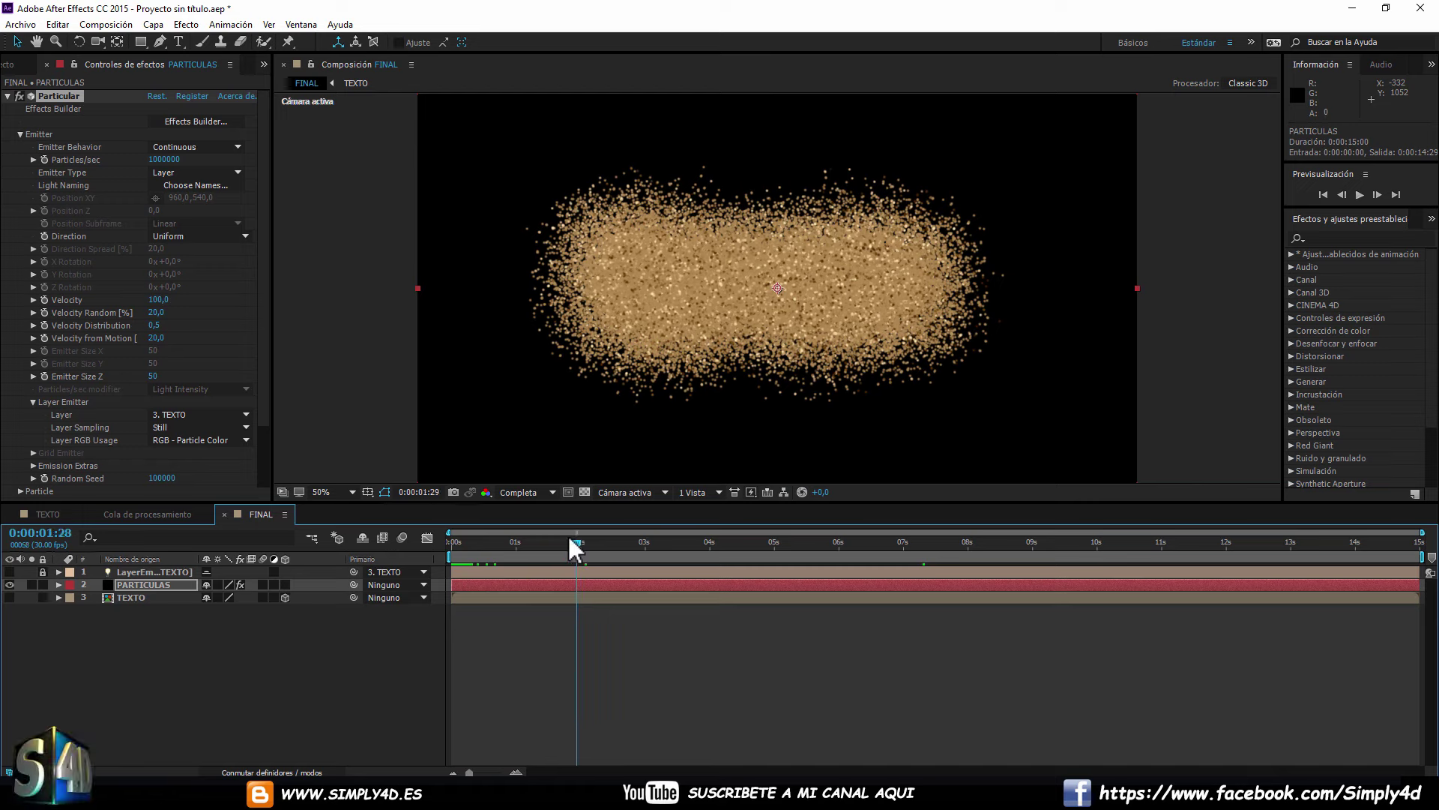
drag(588, 550, 416, 537)
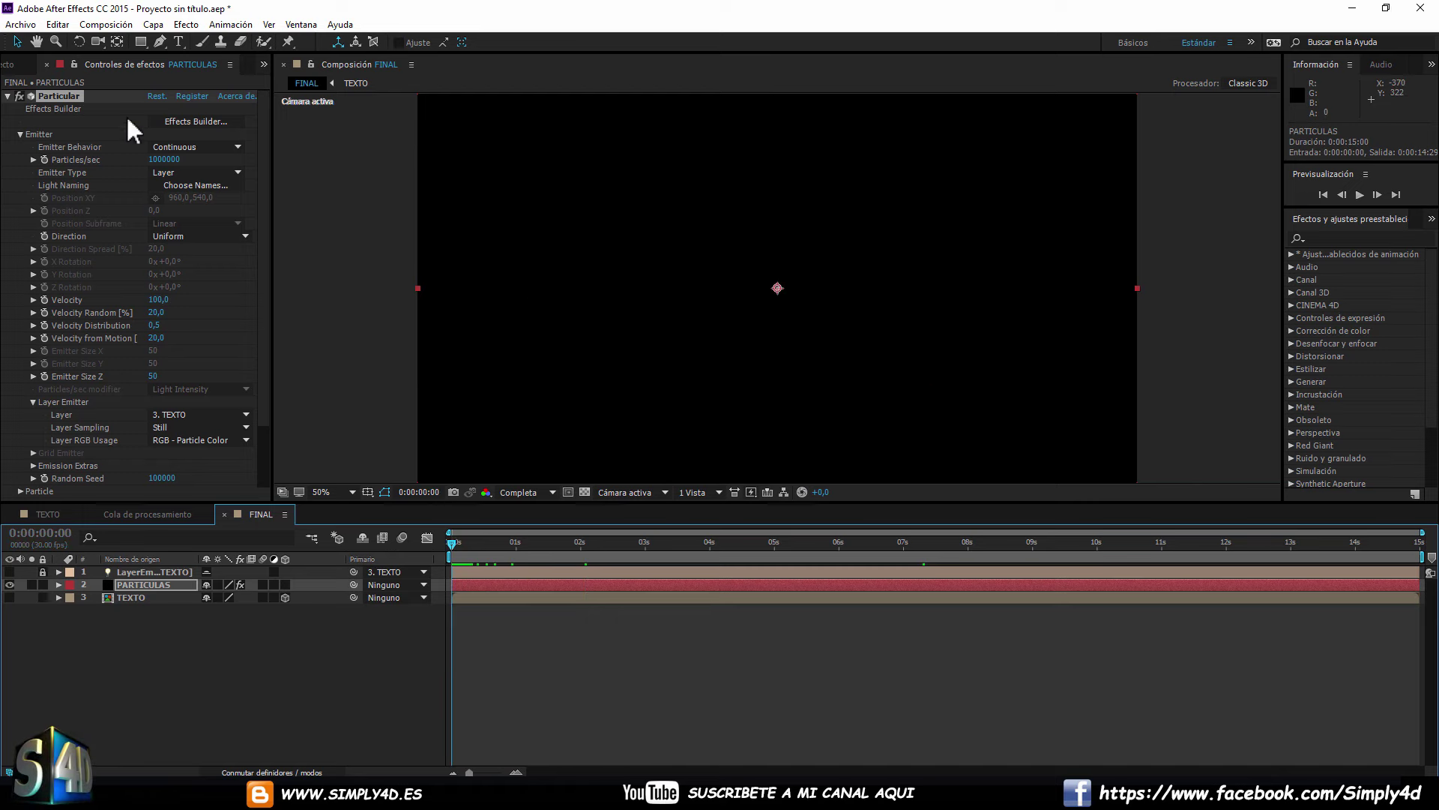
Halve the particle rate to 500000 per second and preview the animation.
click(164, 159)
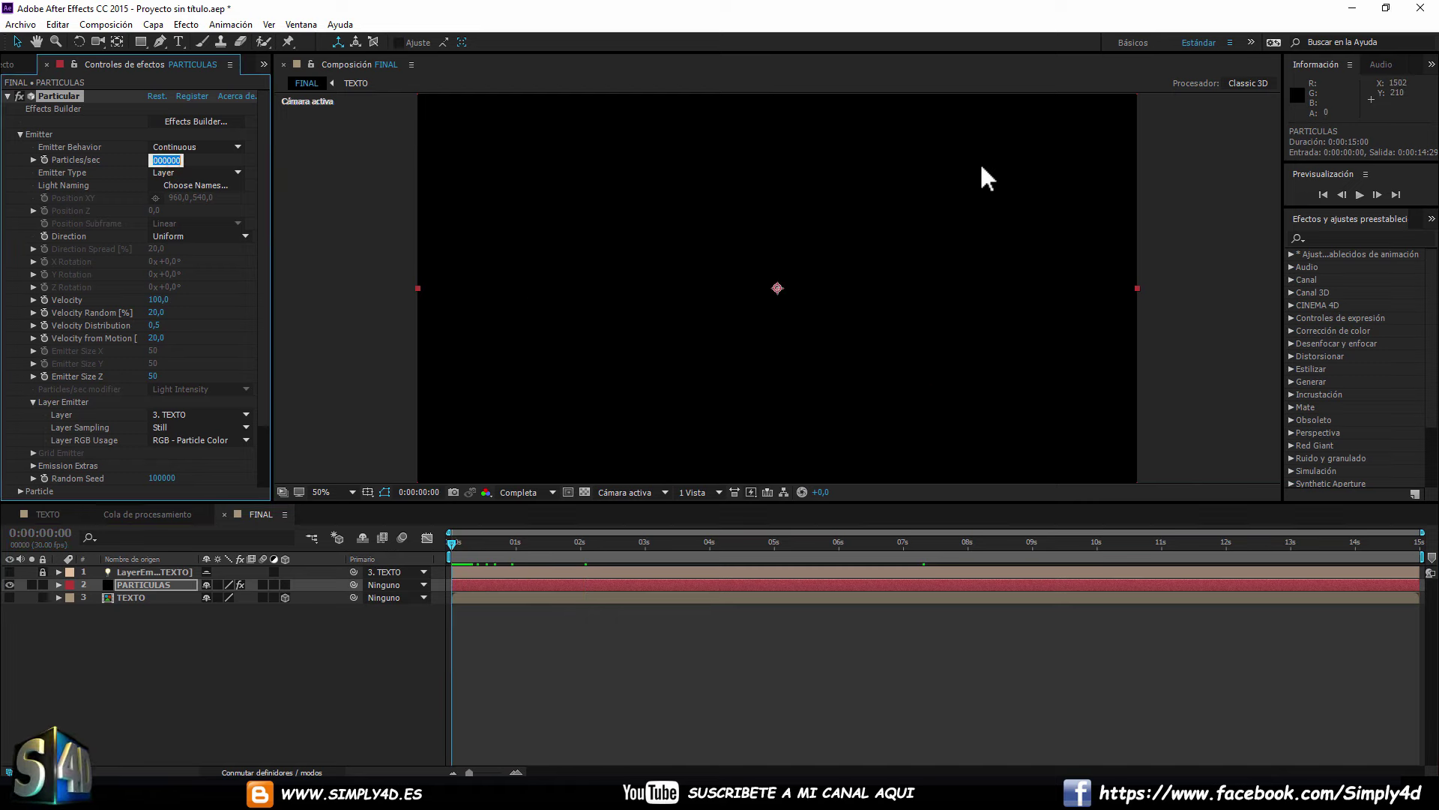
key(Right)
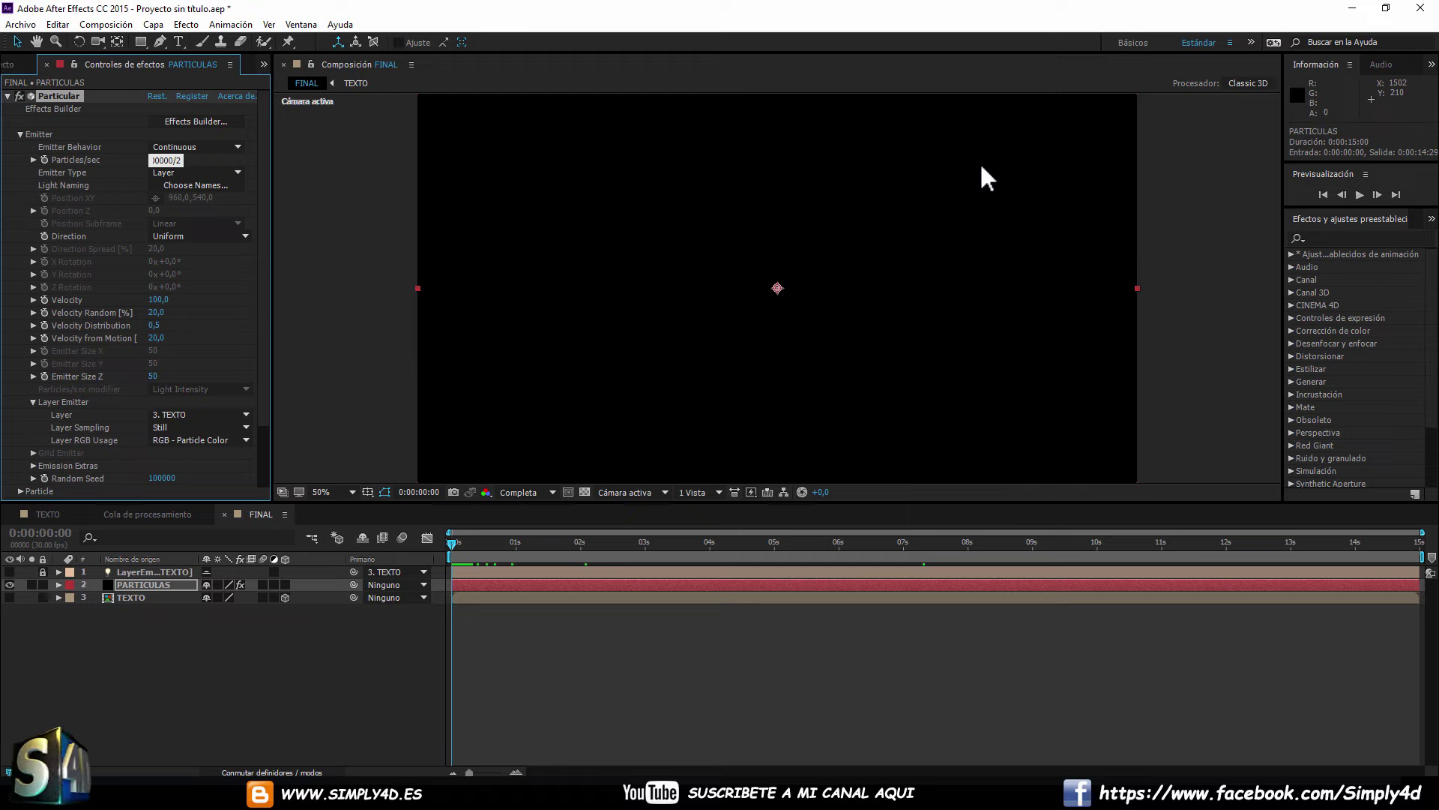
key(Return)
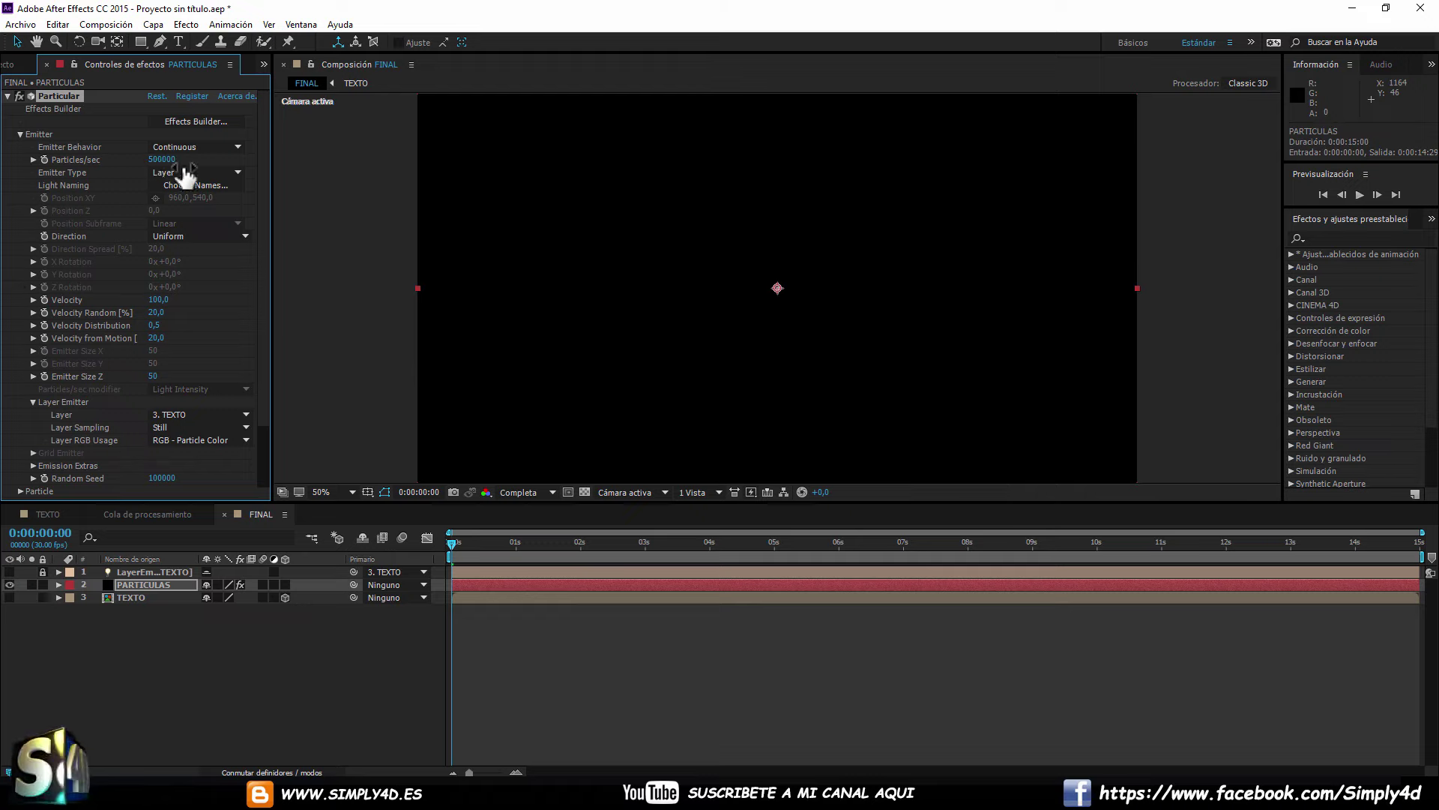
key(space)
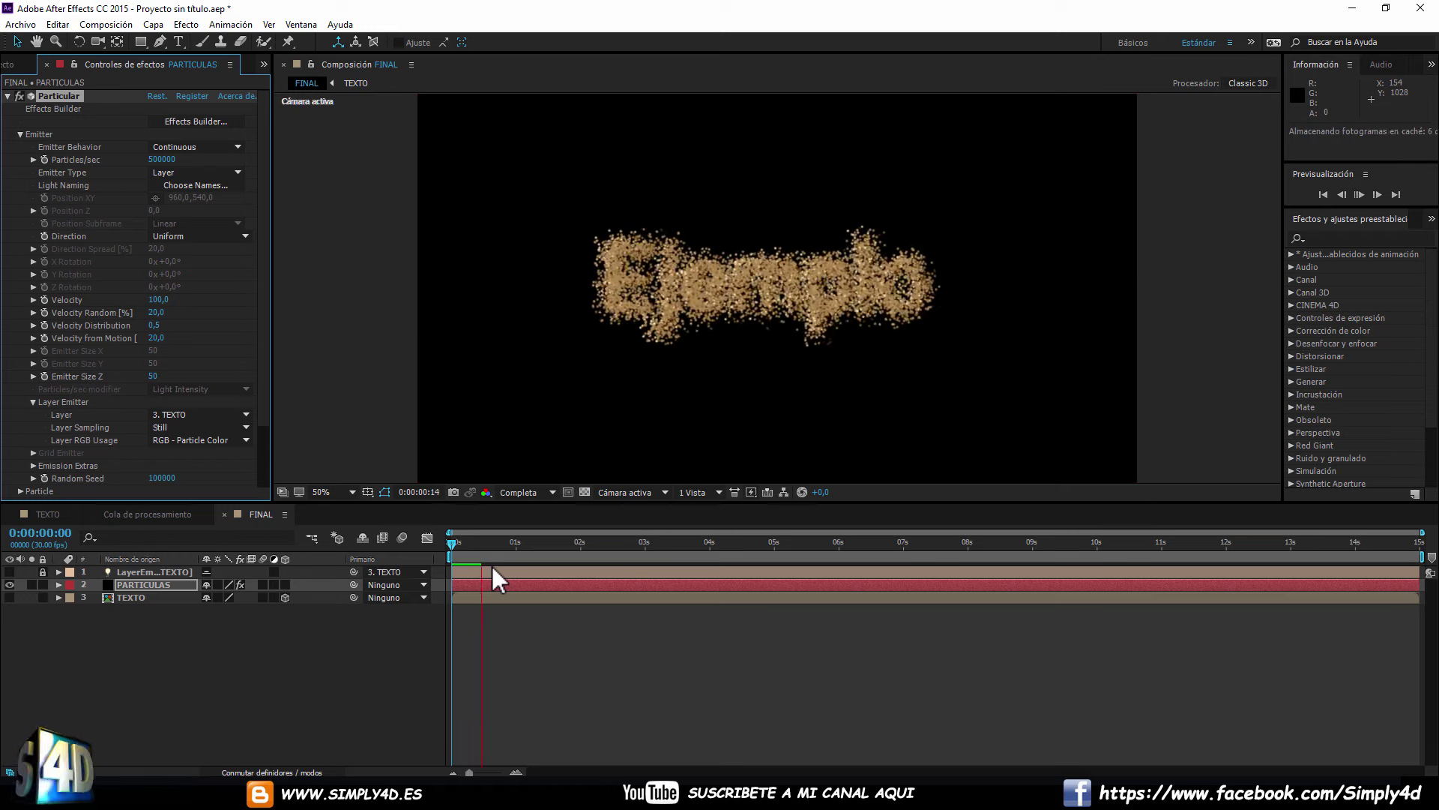
key(space)
click(453, 542)
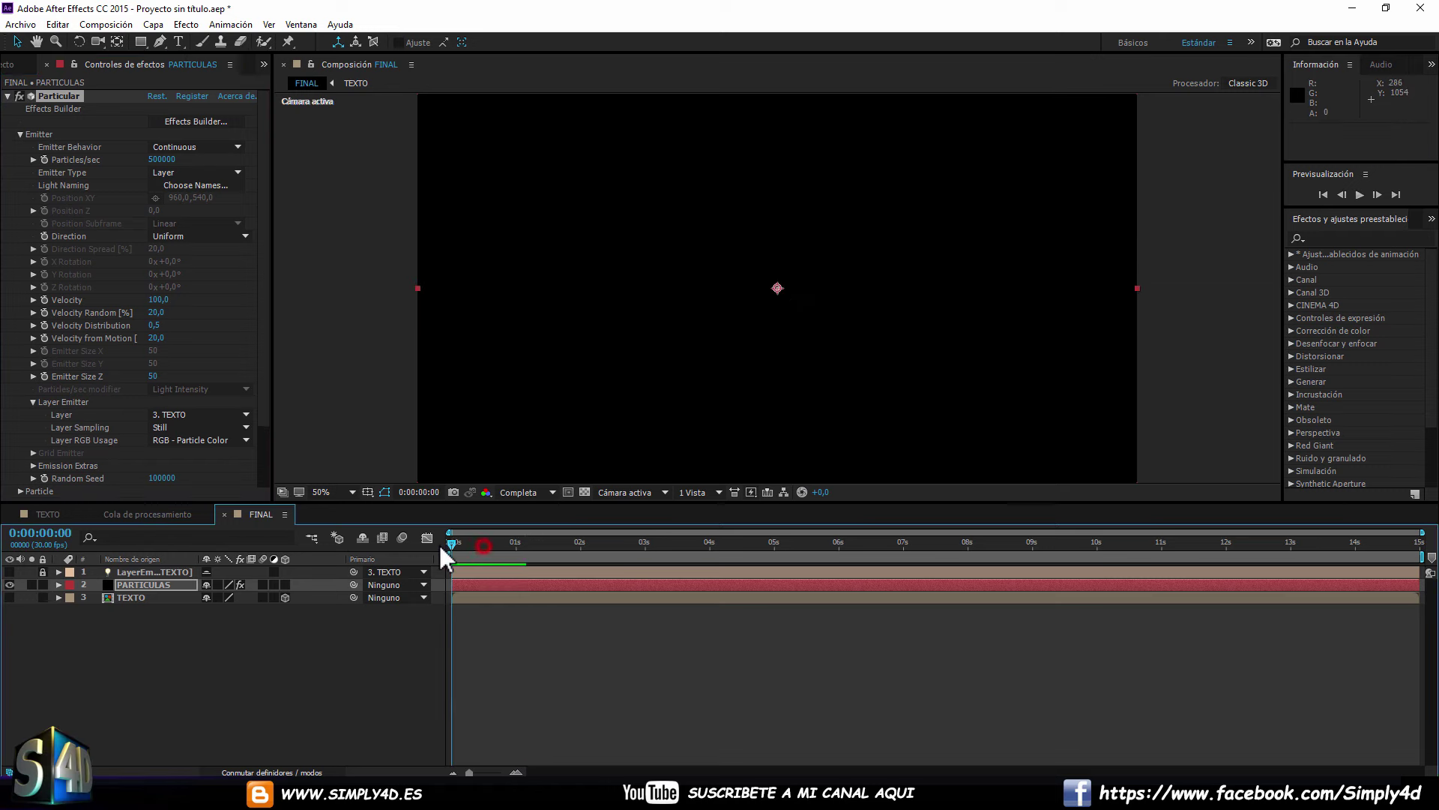
key(space)
mouse_move(527, 537)
mouse_down()
mouse_move(1072, 538)
mouse_move(435, 533)
mouse_up()
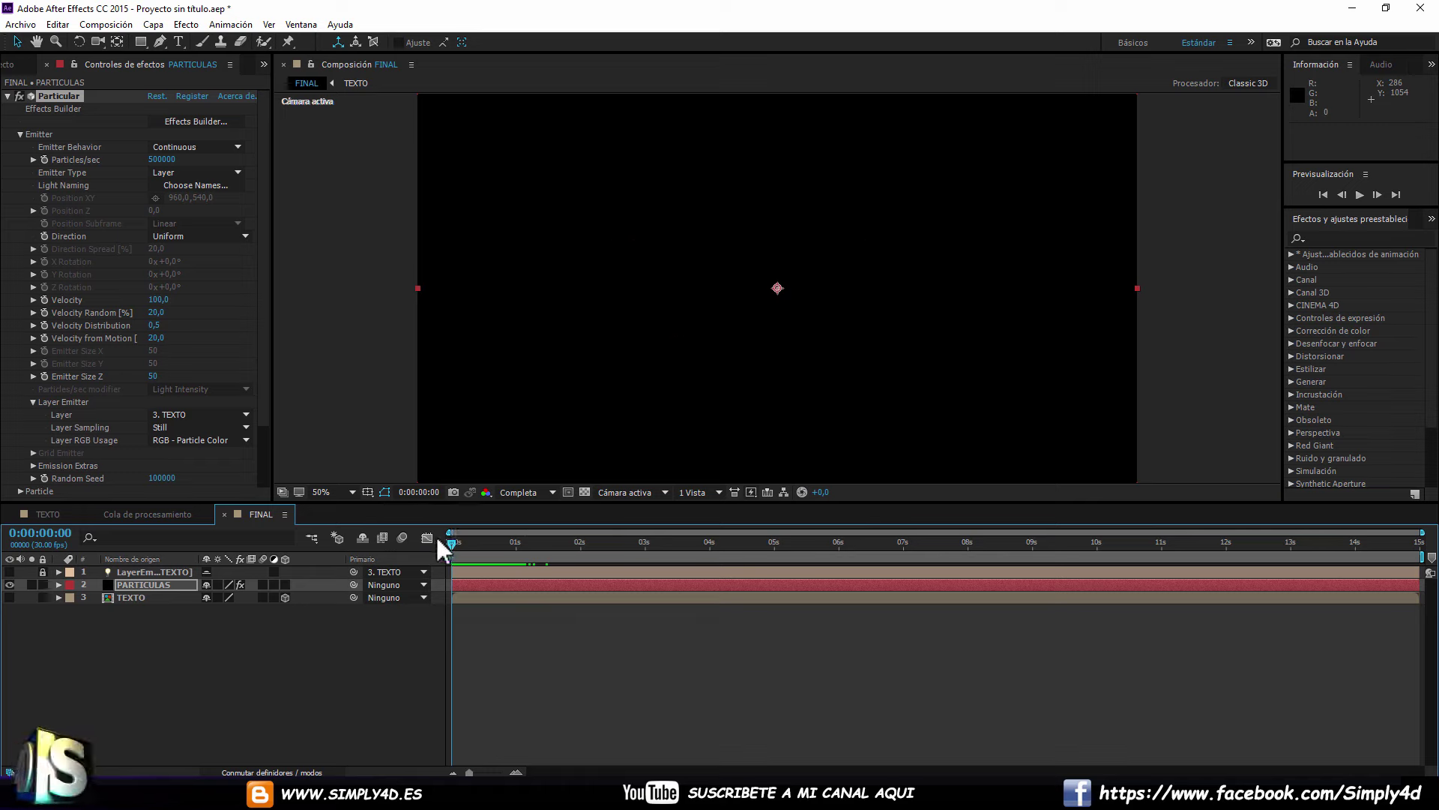
Set Particular's Velocity to 5 and Emitter Size Z to 20, previewing the result.
click(159, 300)
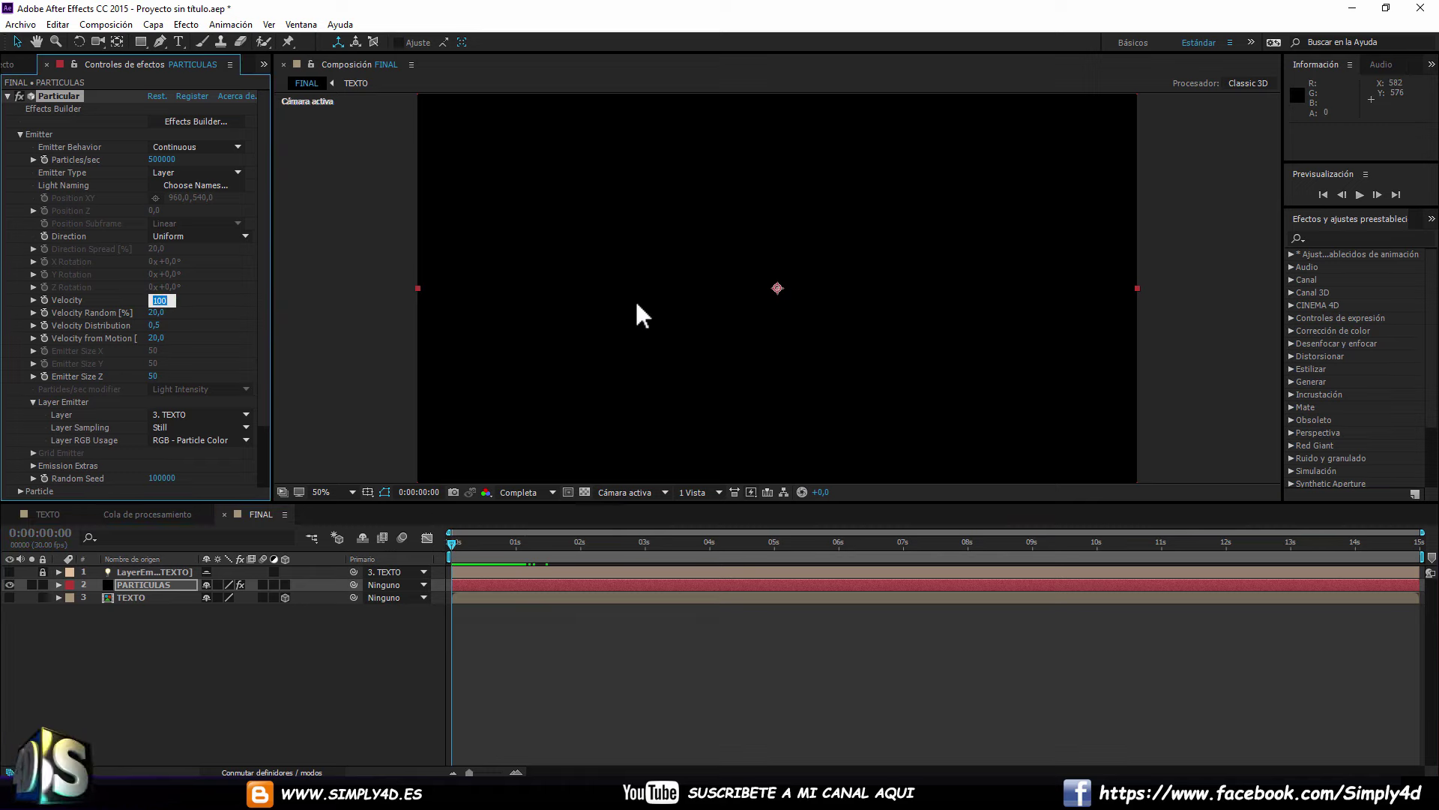
text(5)
key(Return)
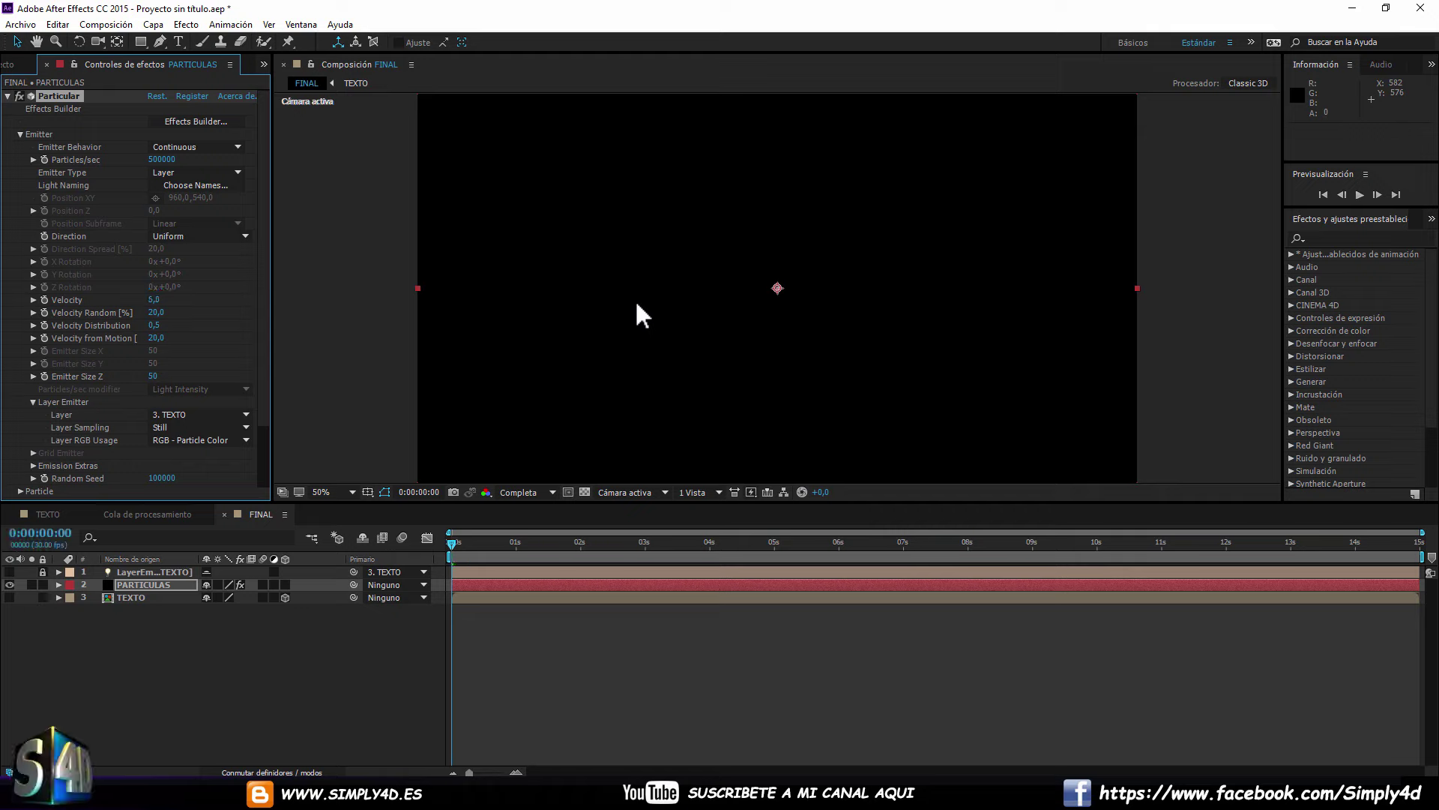
key(space)
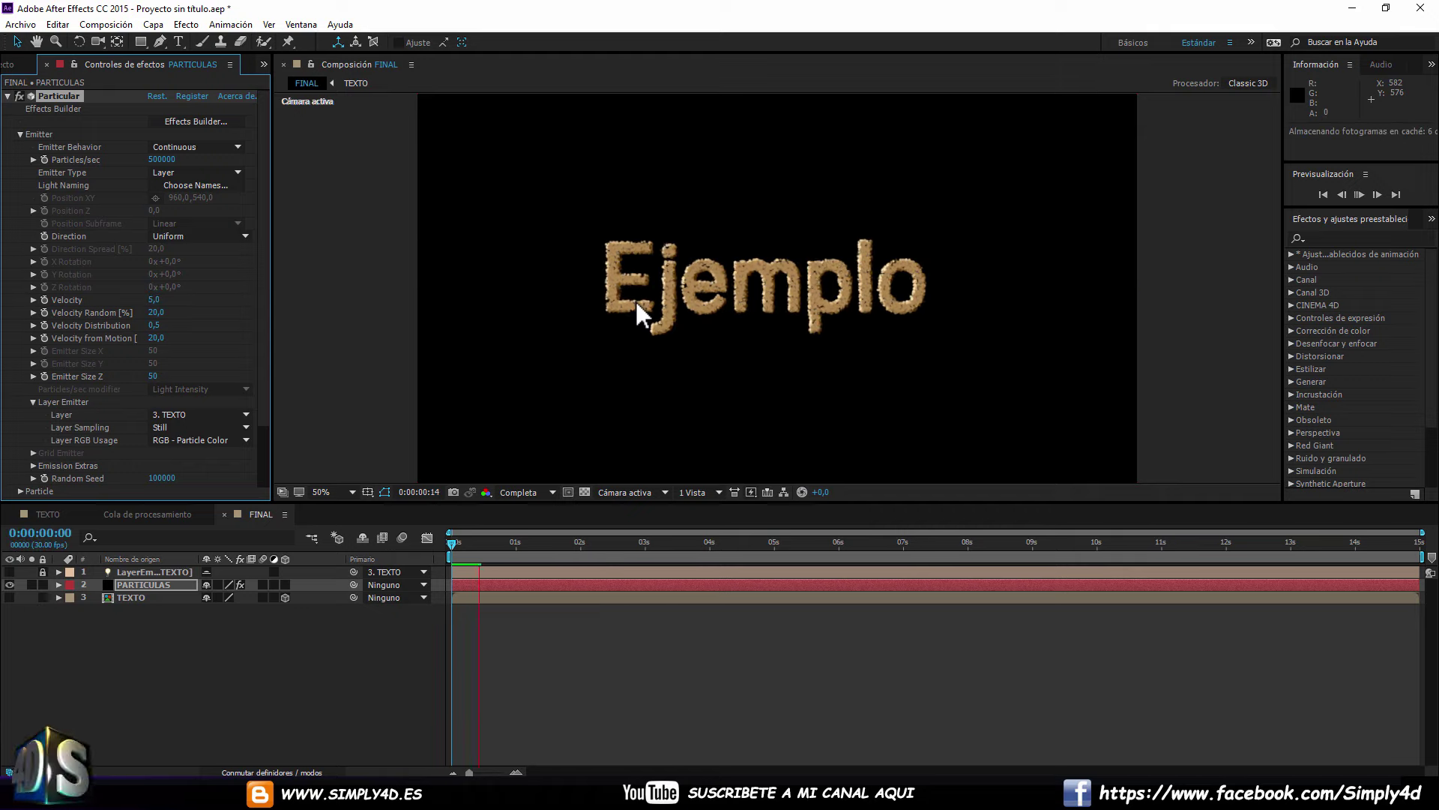
key(space)
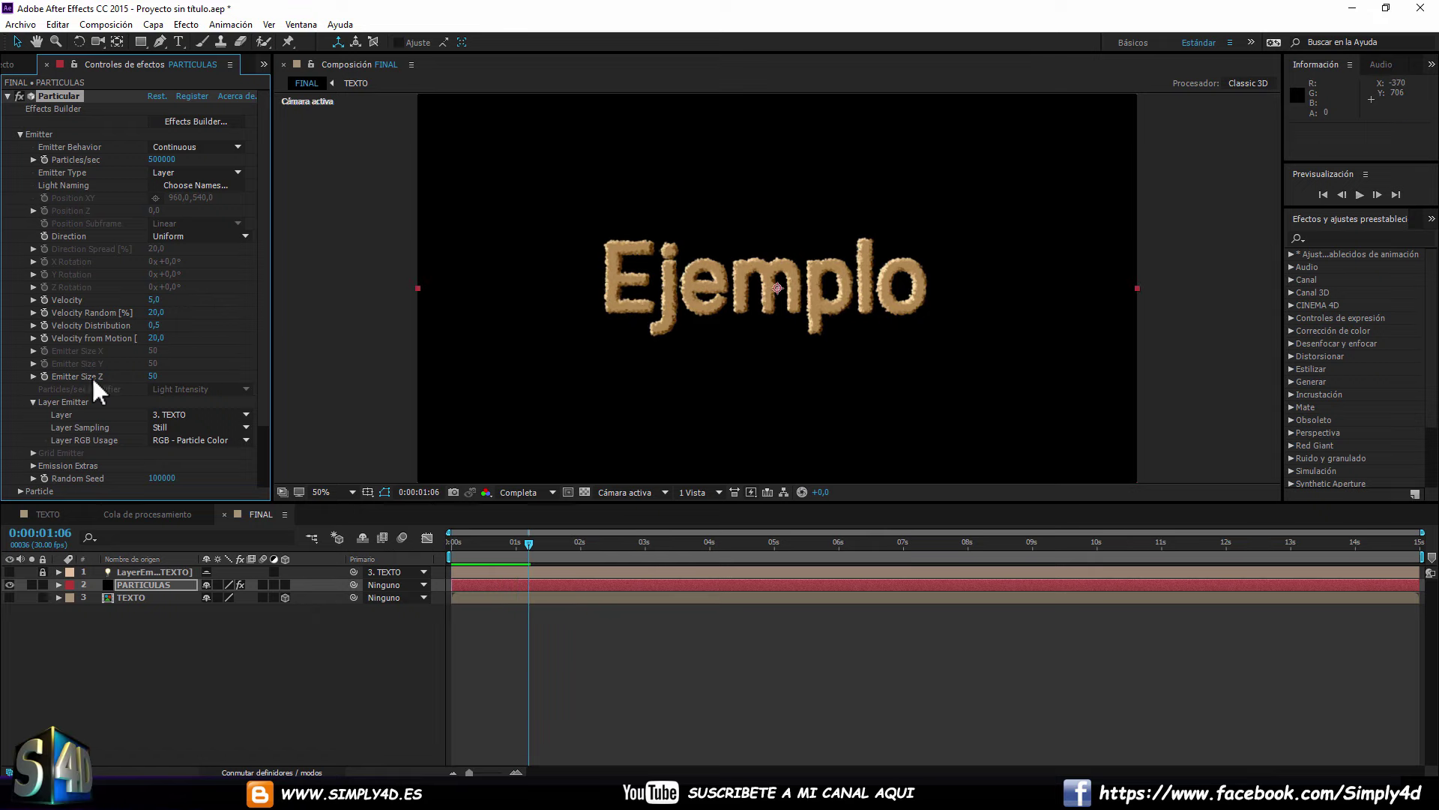
click(152, 377)
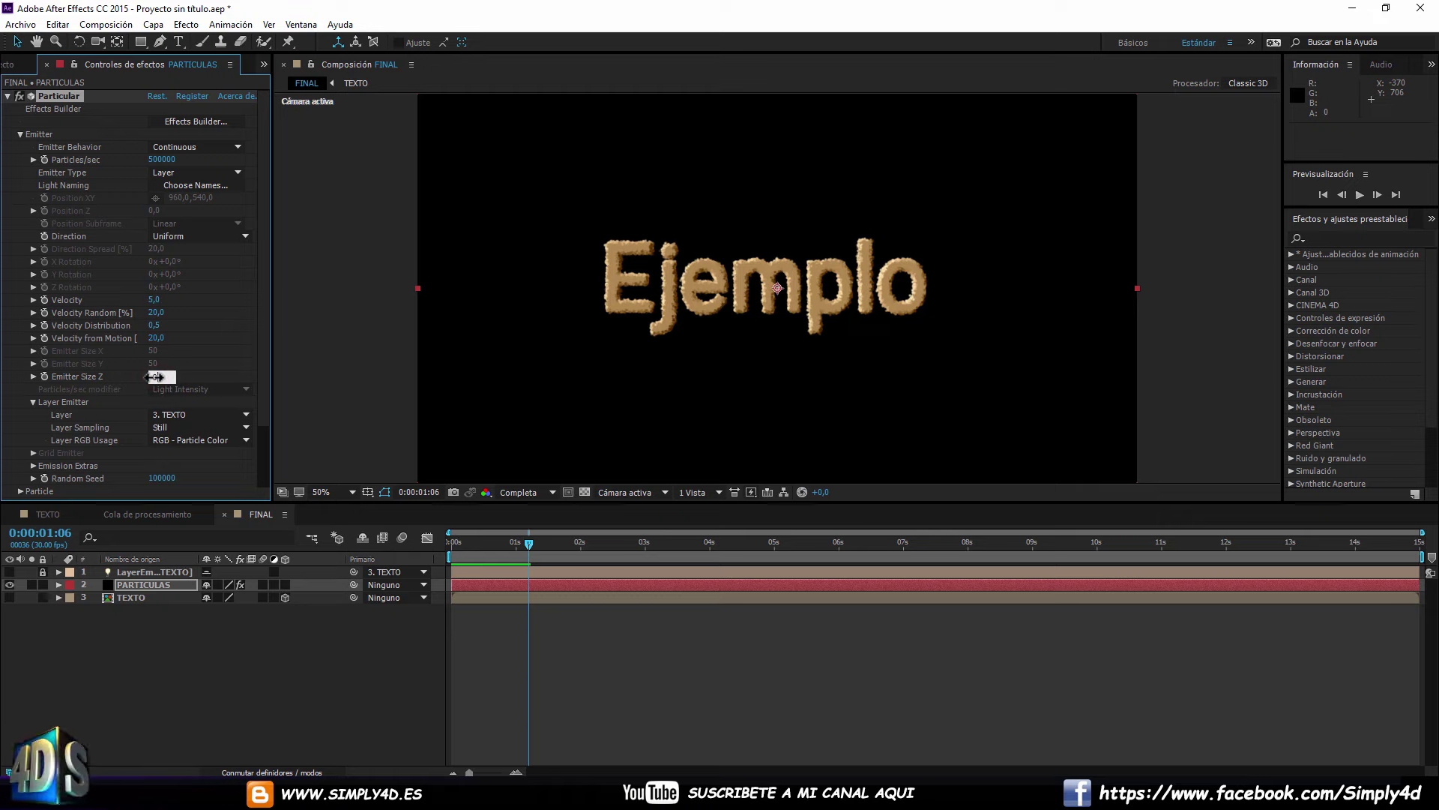
key(Return)
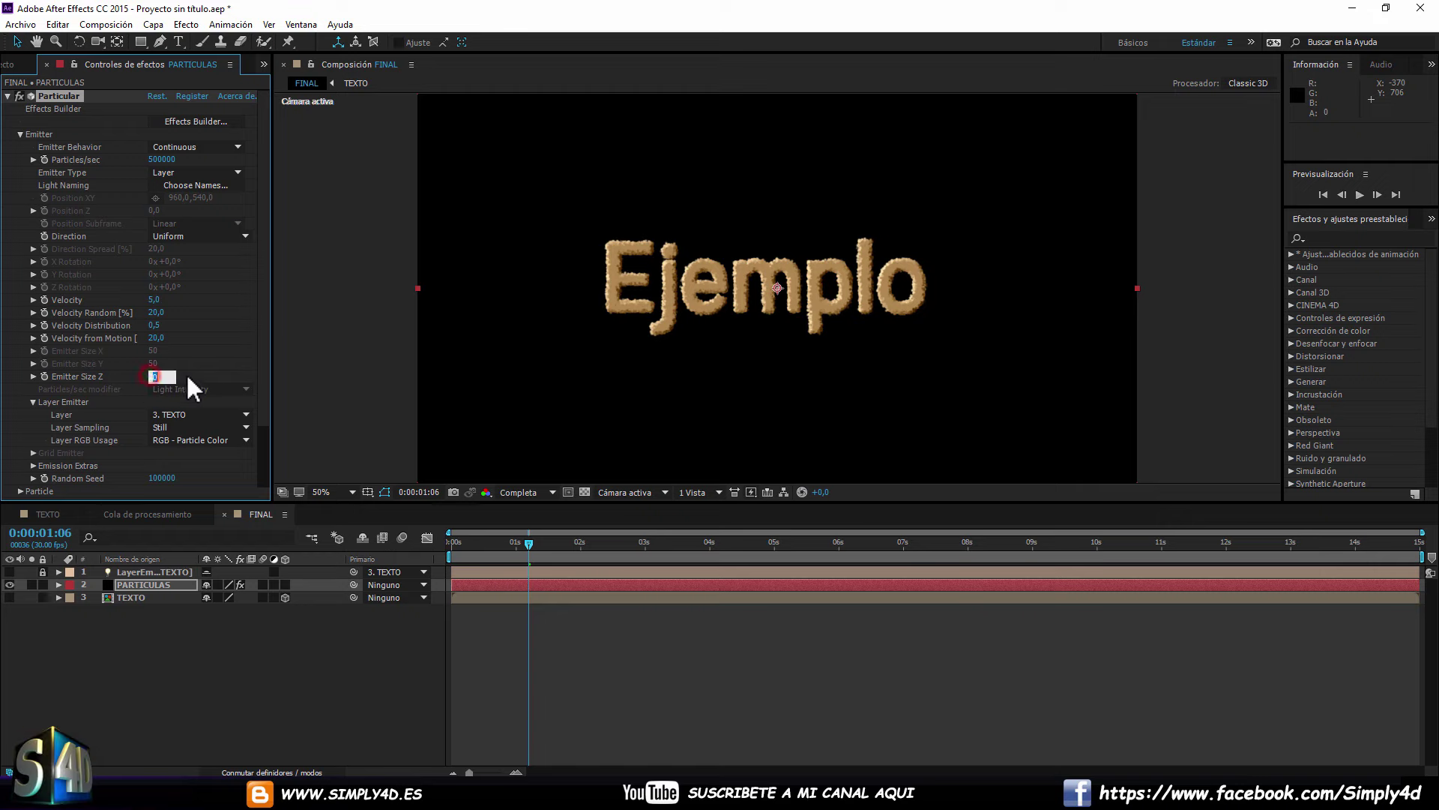
text(20)
key(Return)
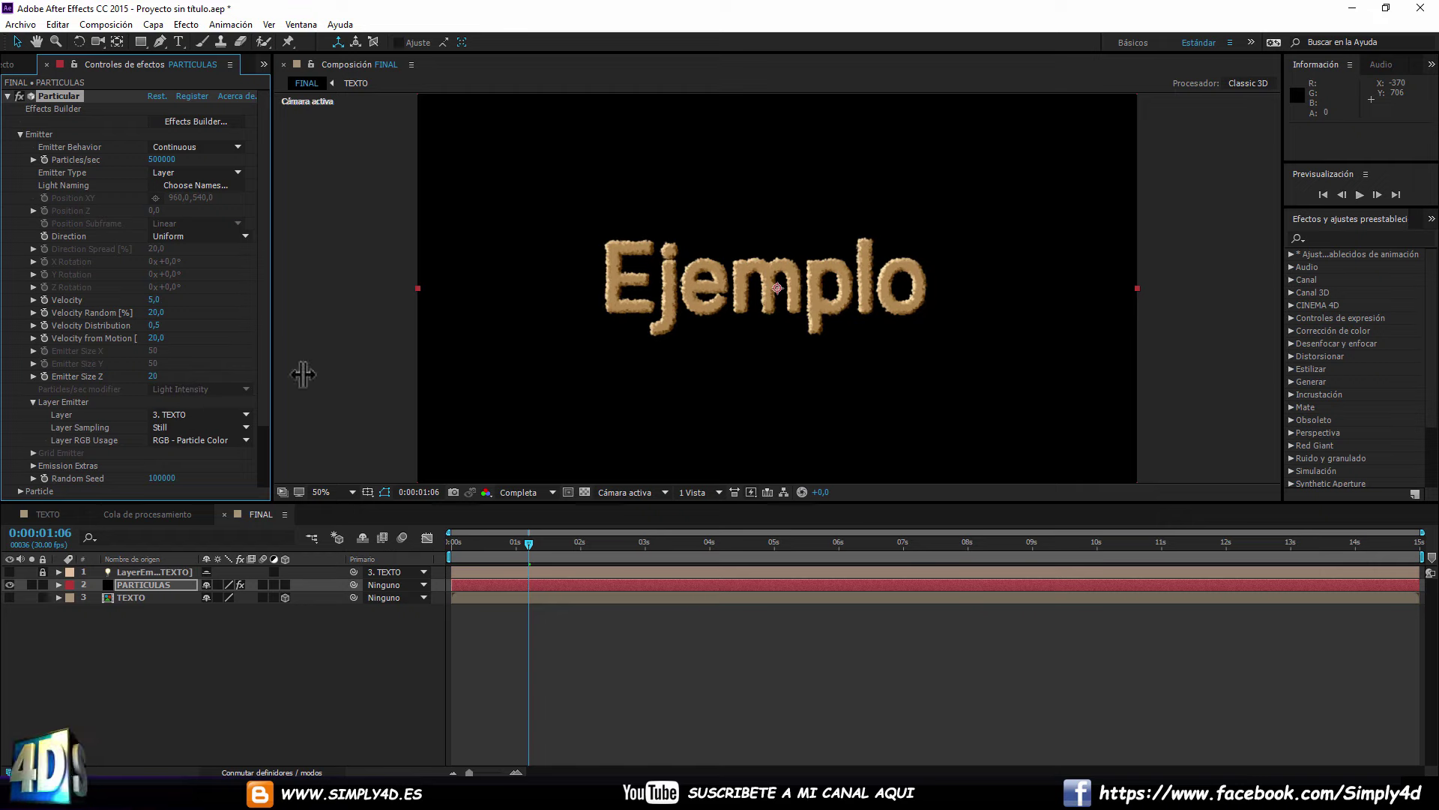
Add a Cámara 1 camera layer and orbit it to angle the Ejemplo text in 3D.
click(267, 543)
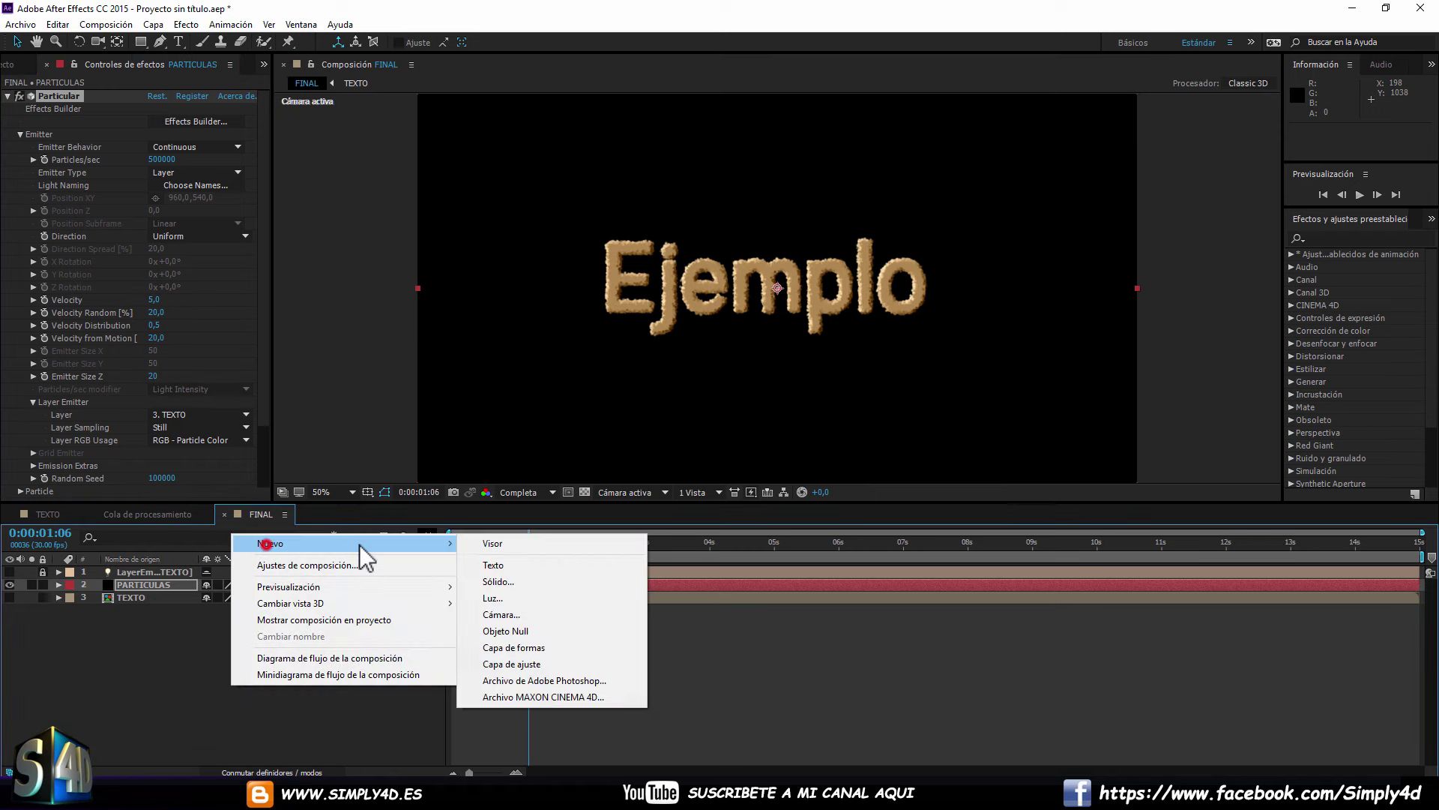
click(525, 616)
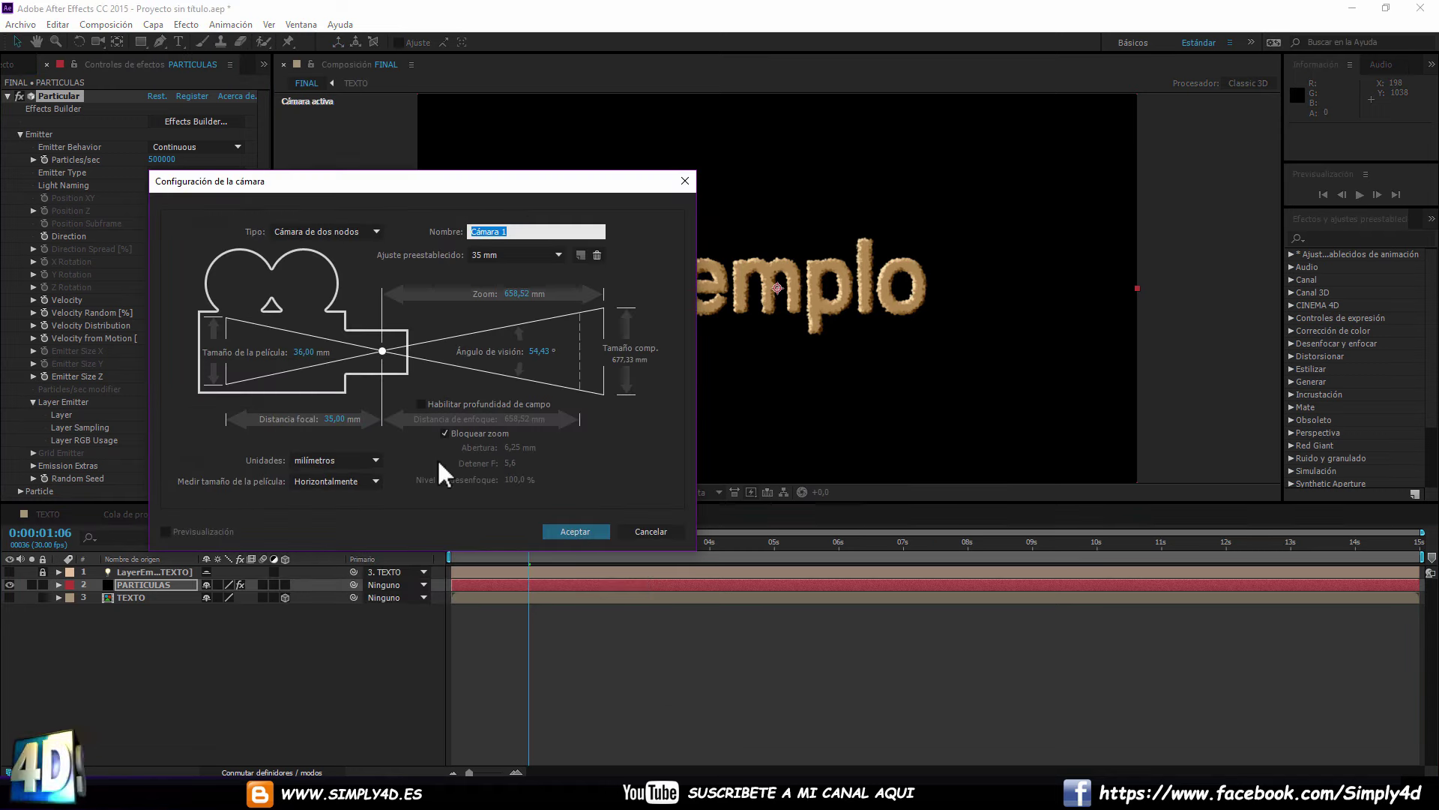
click(575, 532)
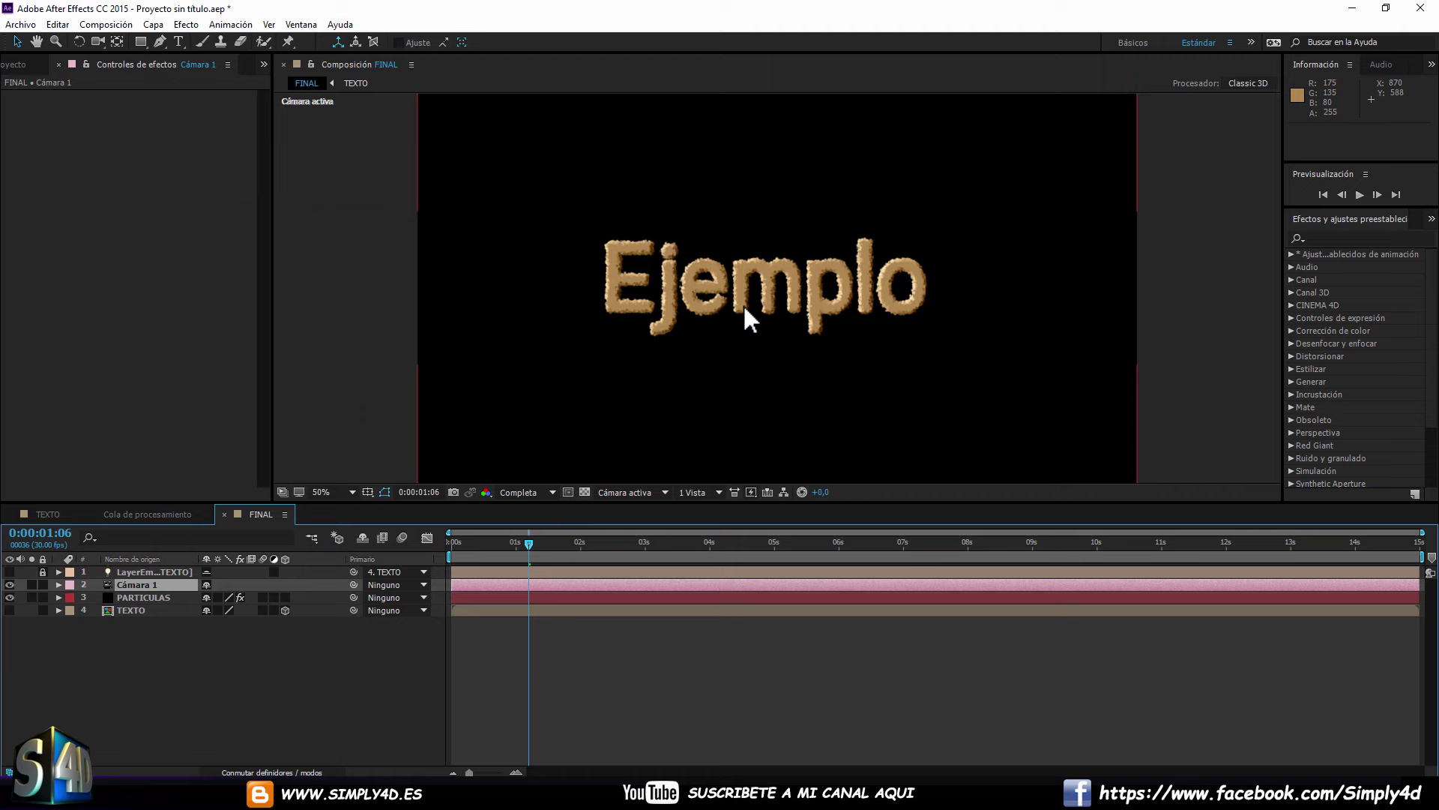
key(c)
mouse_move(740, 286)
mouse_down()
mouse_move(812, 298)
mouse_move(733, 280)
mouse_move(784, 278)
mouse_move(750, 285)
mouse_up()
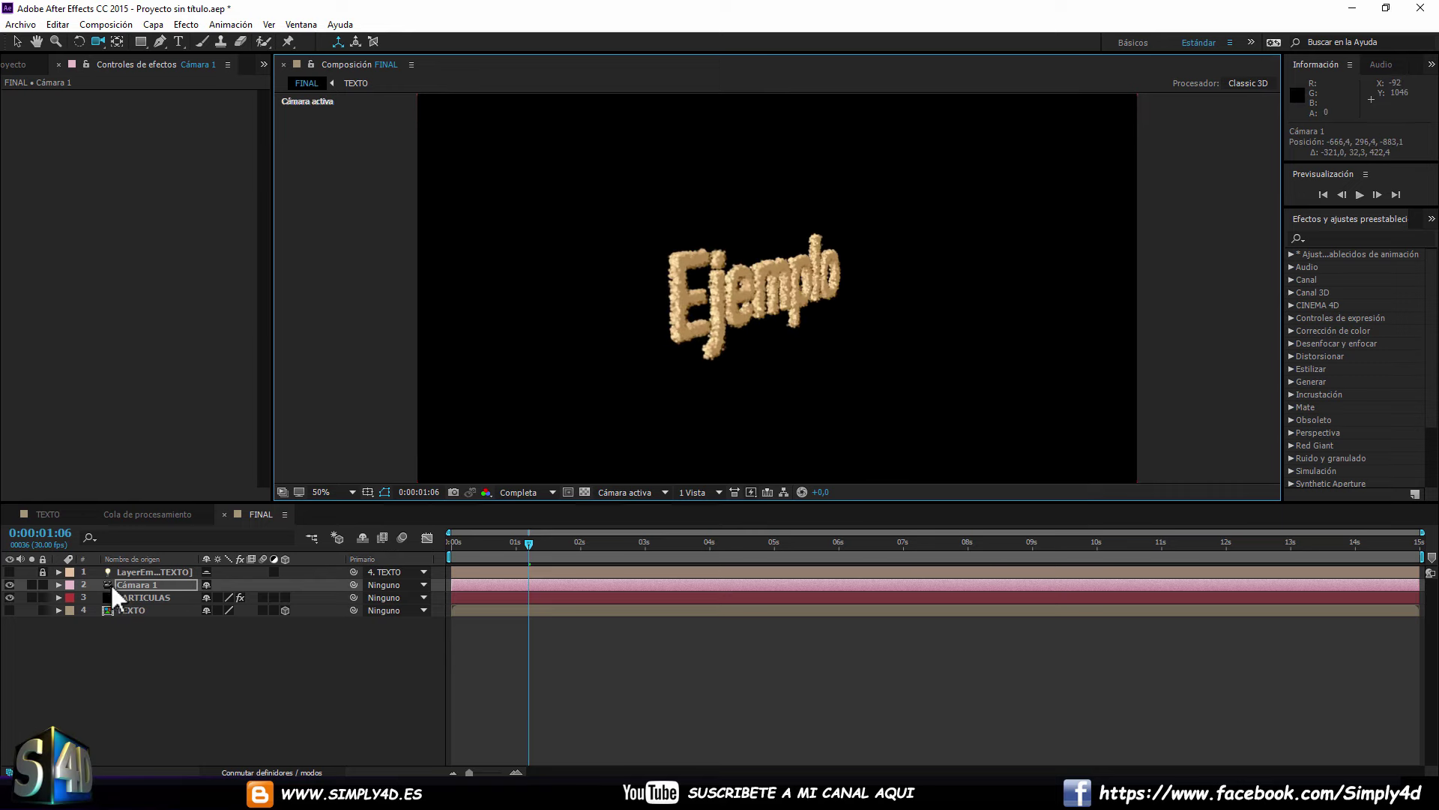
click(138, 594)
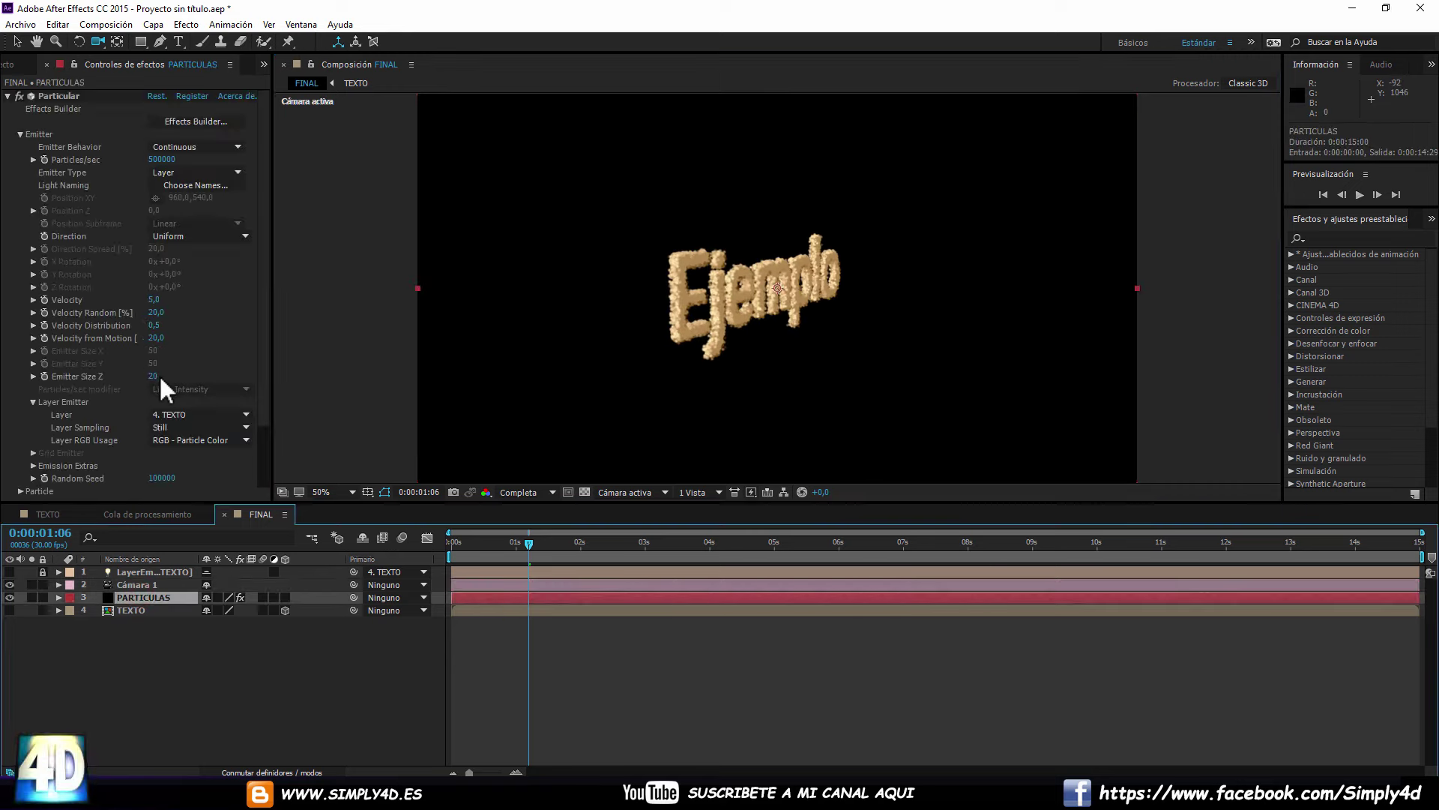
Raise Emitter Size Z to 120 and orbit the camera to check the text's depth.
drag(154, 376, 240, 375)
mouse_move(685, 295)
mouse_down()
mouse_move(704, 317)
mouse_move(631, 308)
mouse_up()
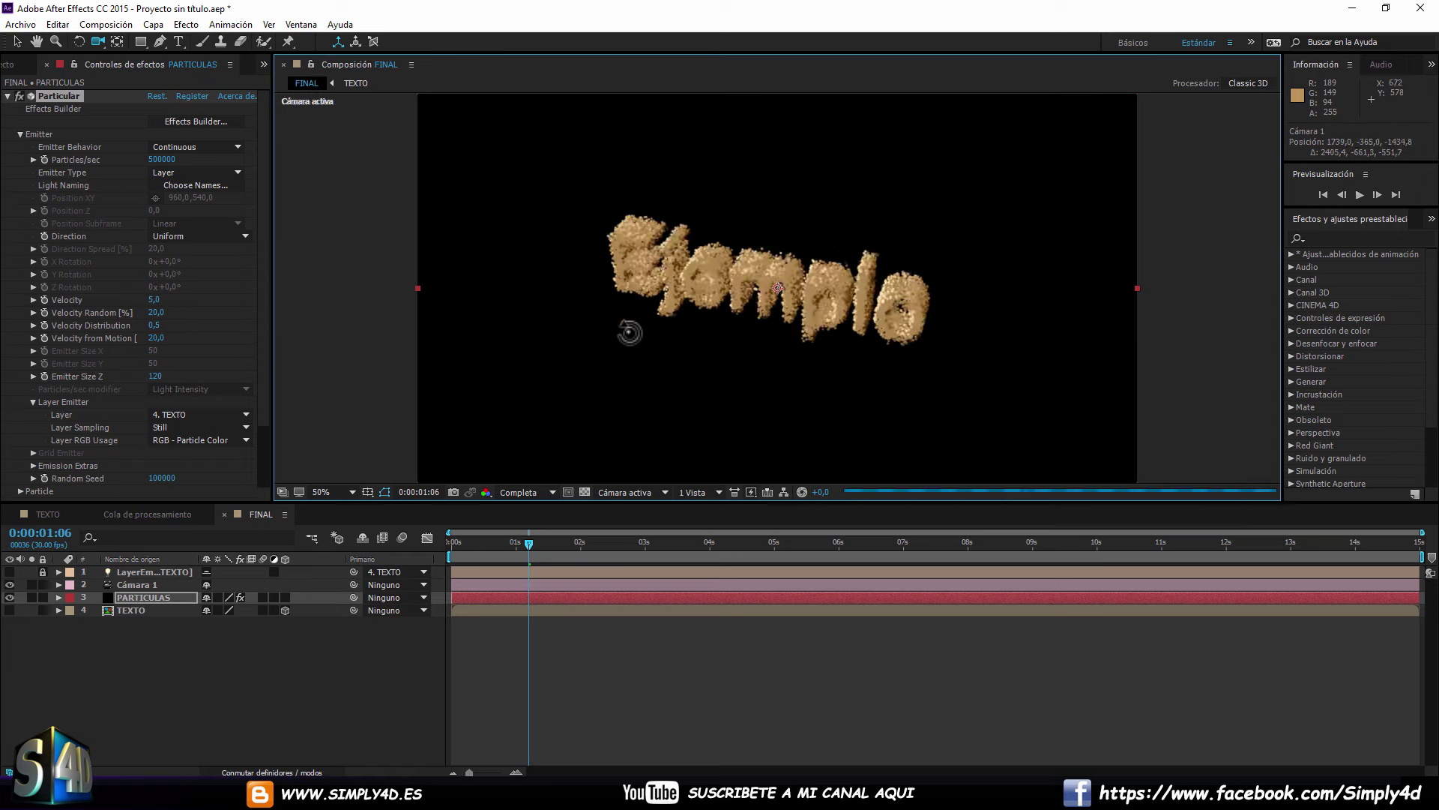
key(ctrl+z)
mouse_move(470, 542)
mouse_down()
mouse_move(433, 542)
mouse_move(484, 543)
mouse_up()
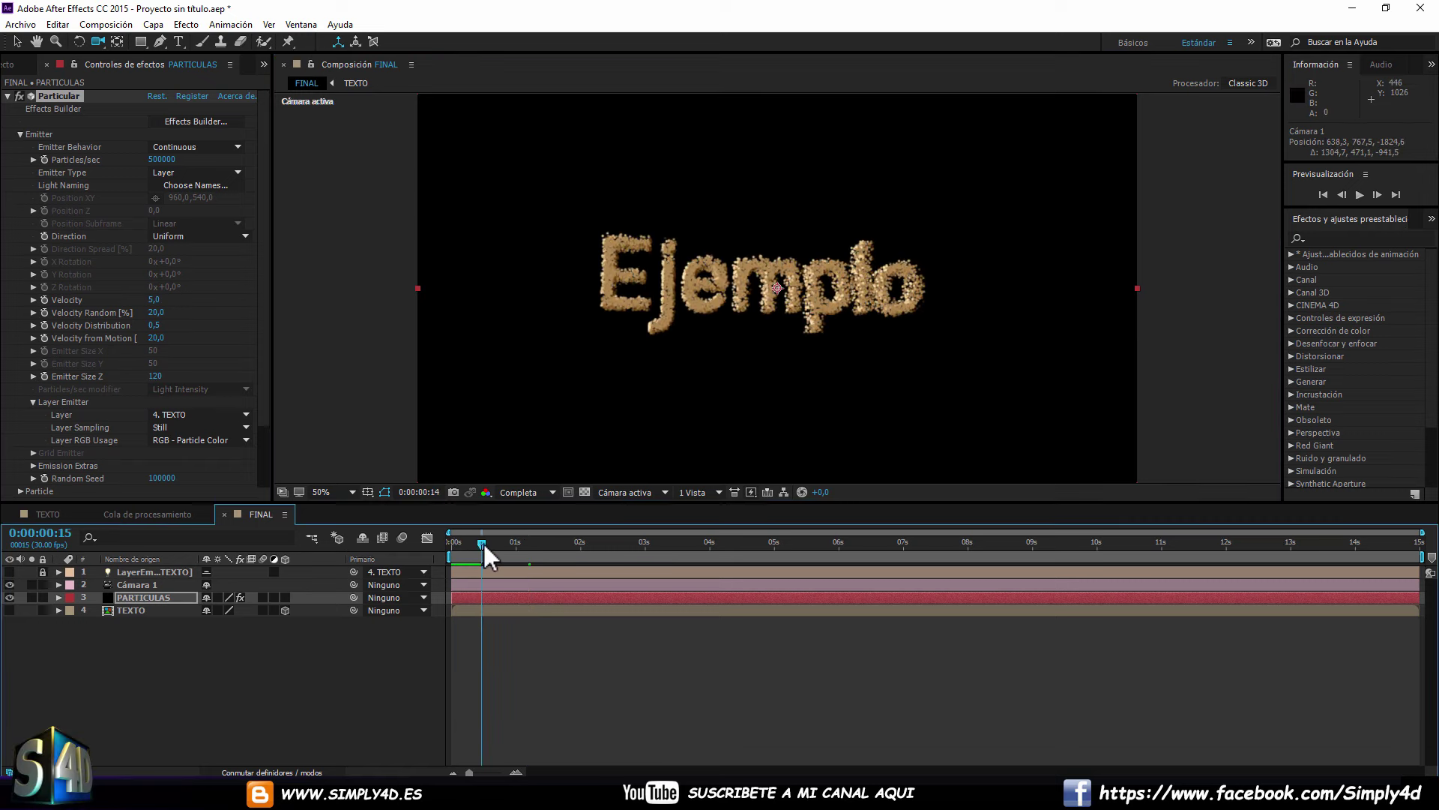
mouse_move(739, 342)
mouse_down()
mouse_move(733, 312)
mouse_move(756, 320)
mouse_move(739, 301)
mouse_up()
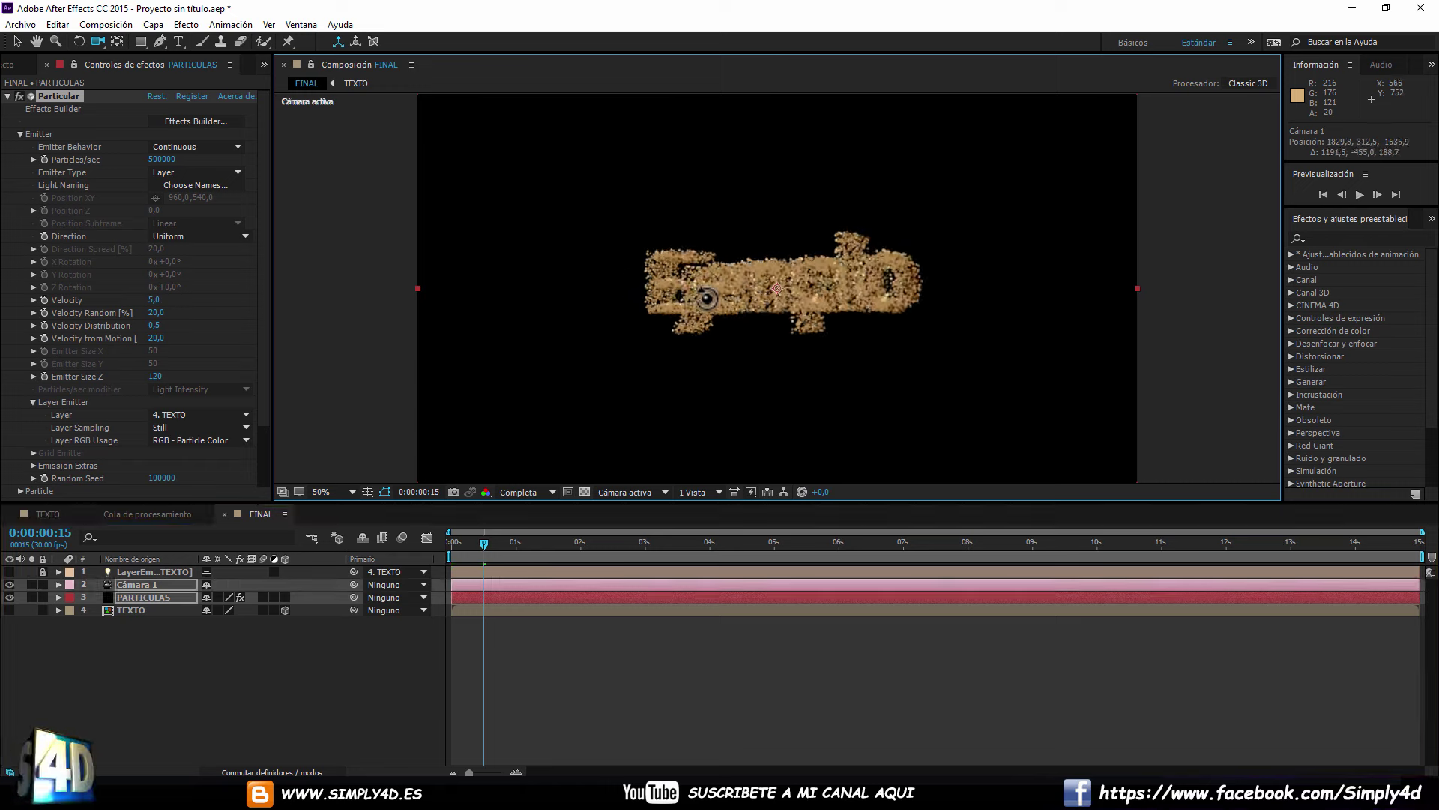
Turn off the Cámara 1 layer and preview the particle animation.
click(10, 584)
key(space)
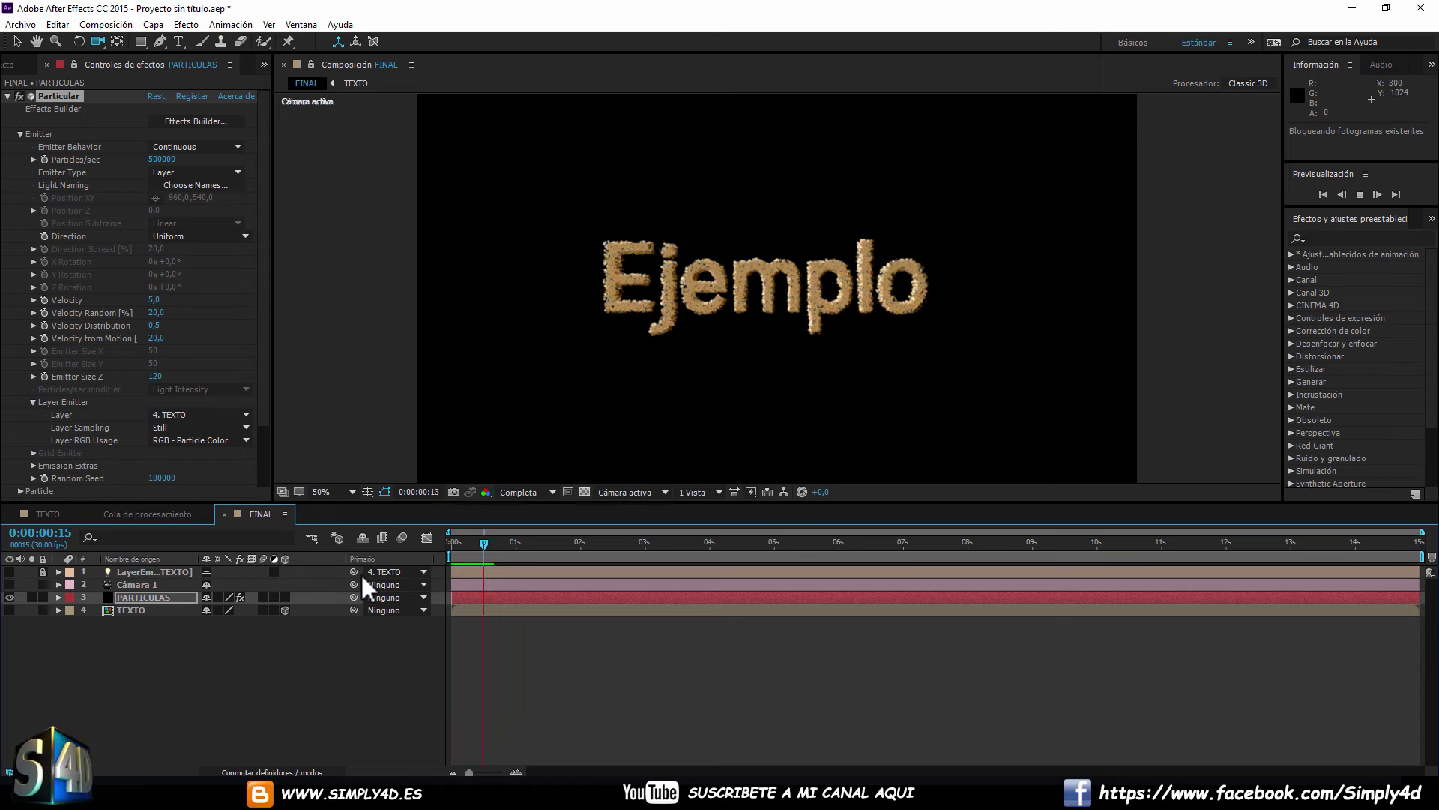
mouse_move(472, 542)
mouse_down()
mouse_move(441, 538)
mouse_move(480, 541)
mouse_up()
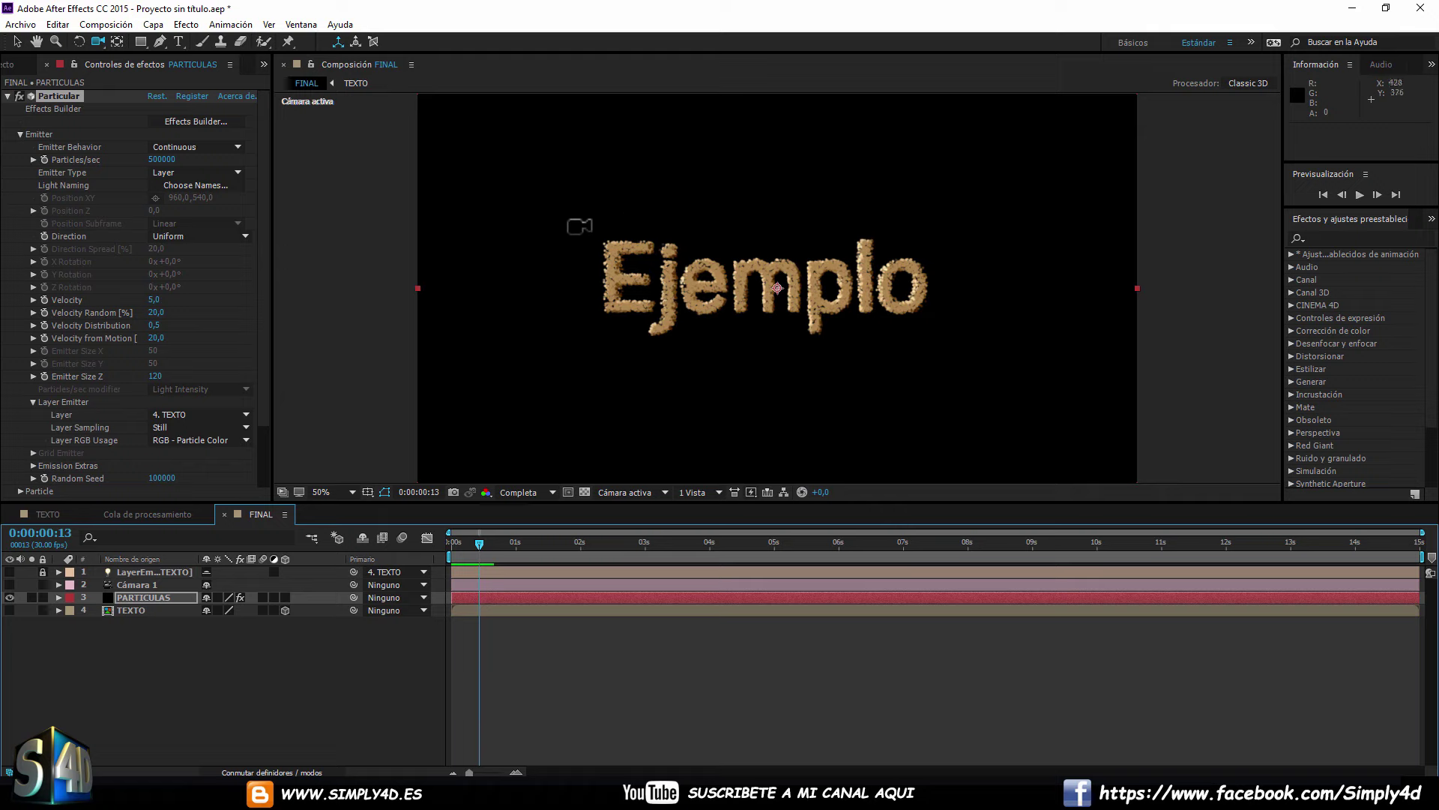
click(16, 42)
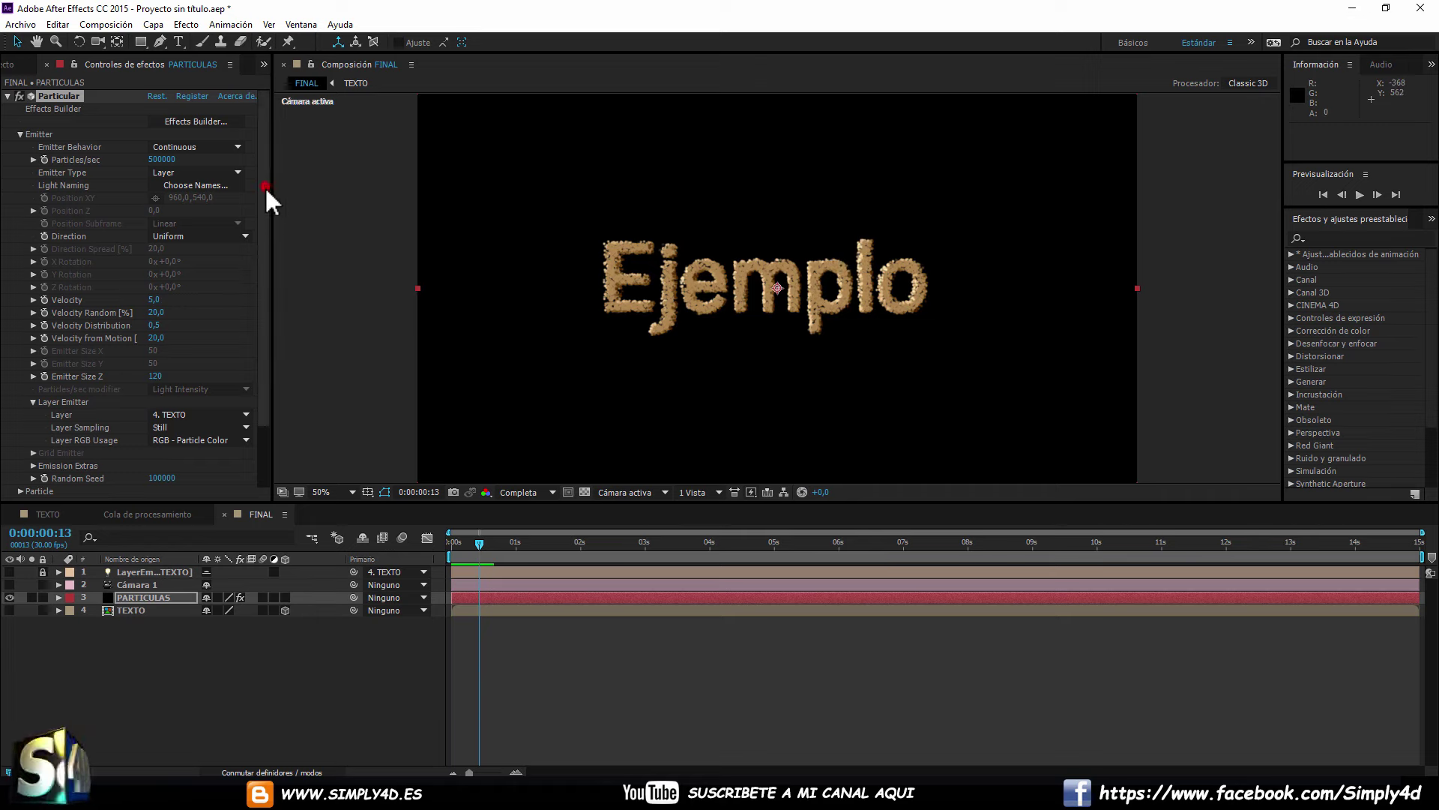
Under Physics > Air, push Wind X to 586 and Wind Y to -314.
scroll(264, 195, down, 3)
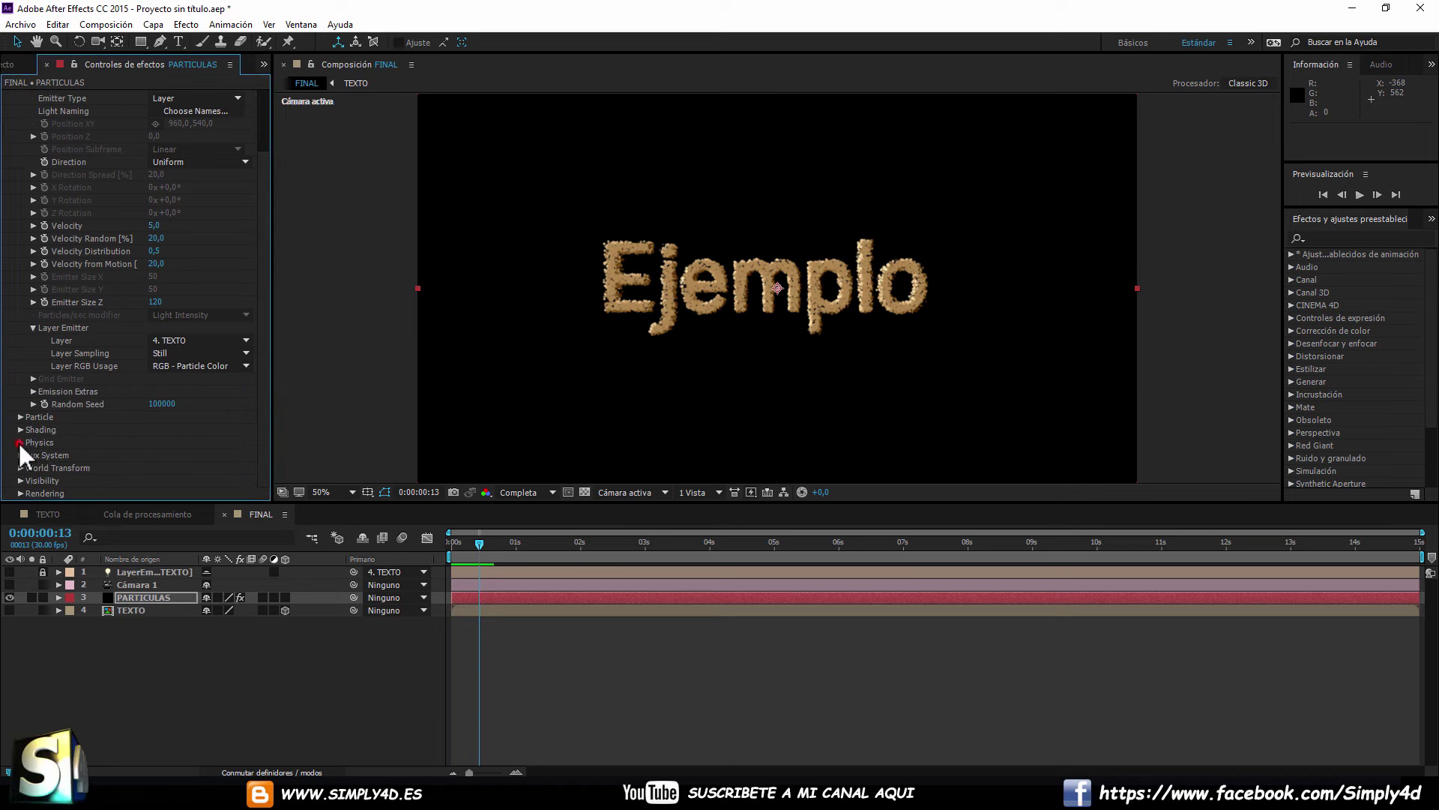
click(18, 442)
scroll(149, 375, down, 1)
scroll(151, 366, down, 1)
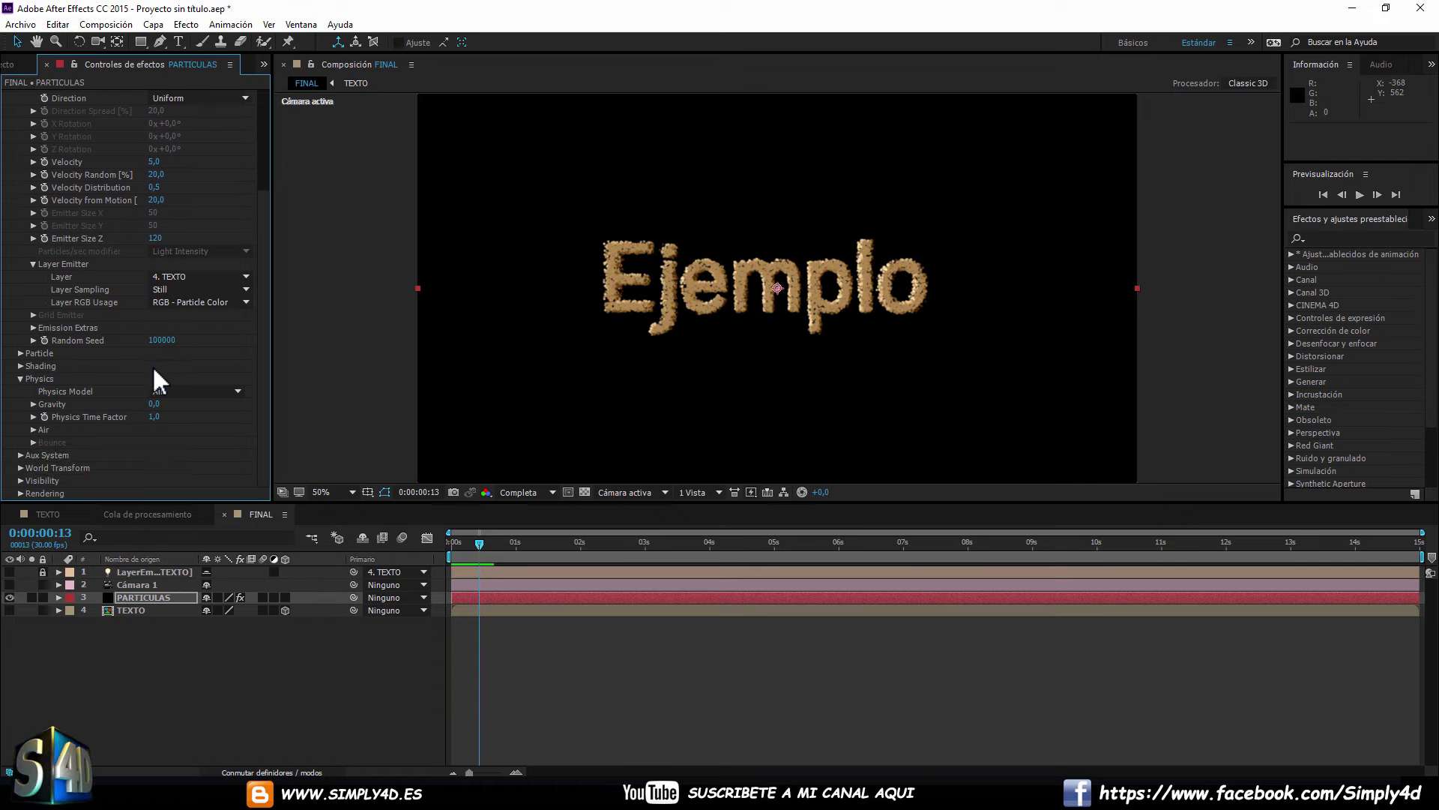
click(33, 429)
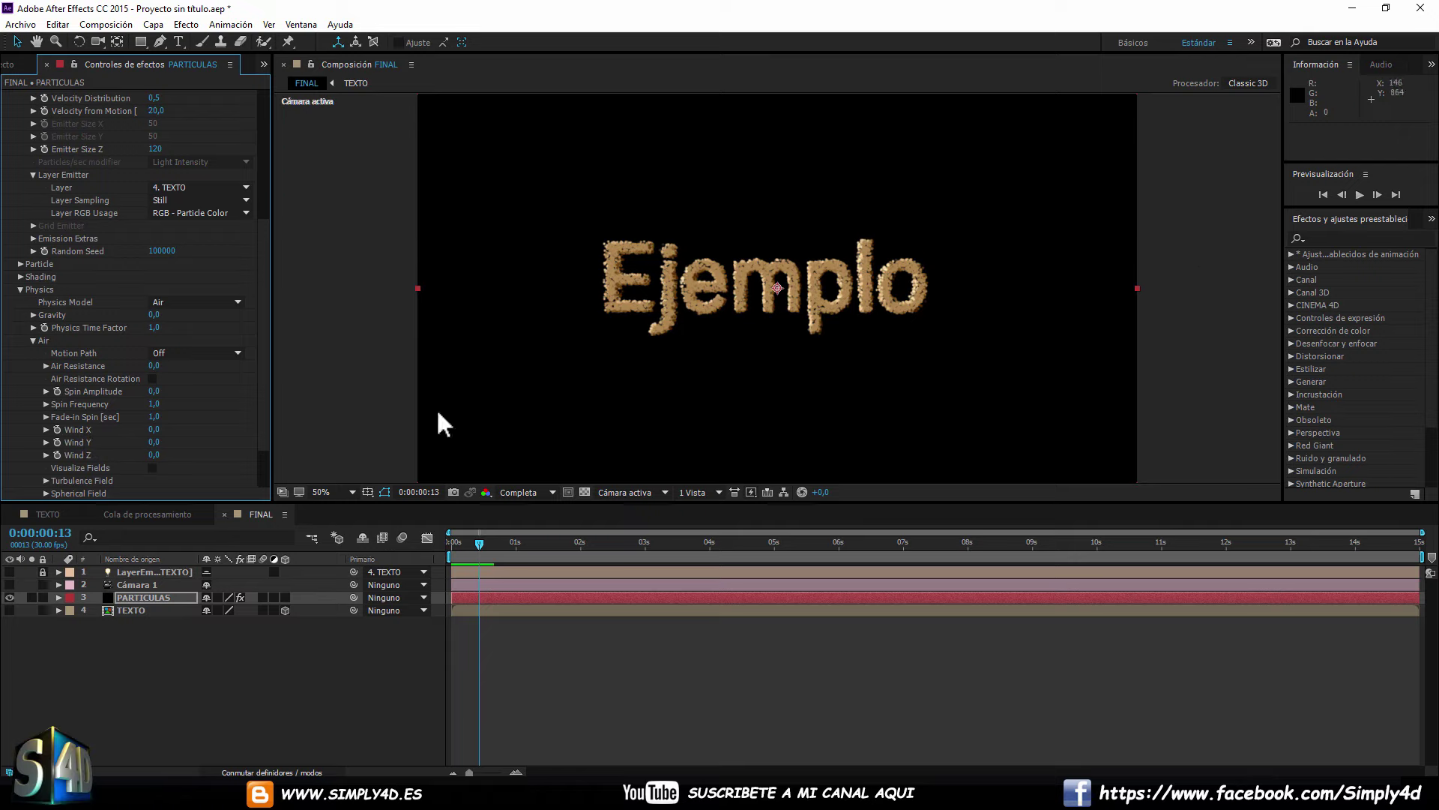
drag(158, 428, 498, 432)
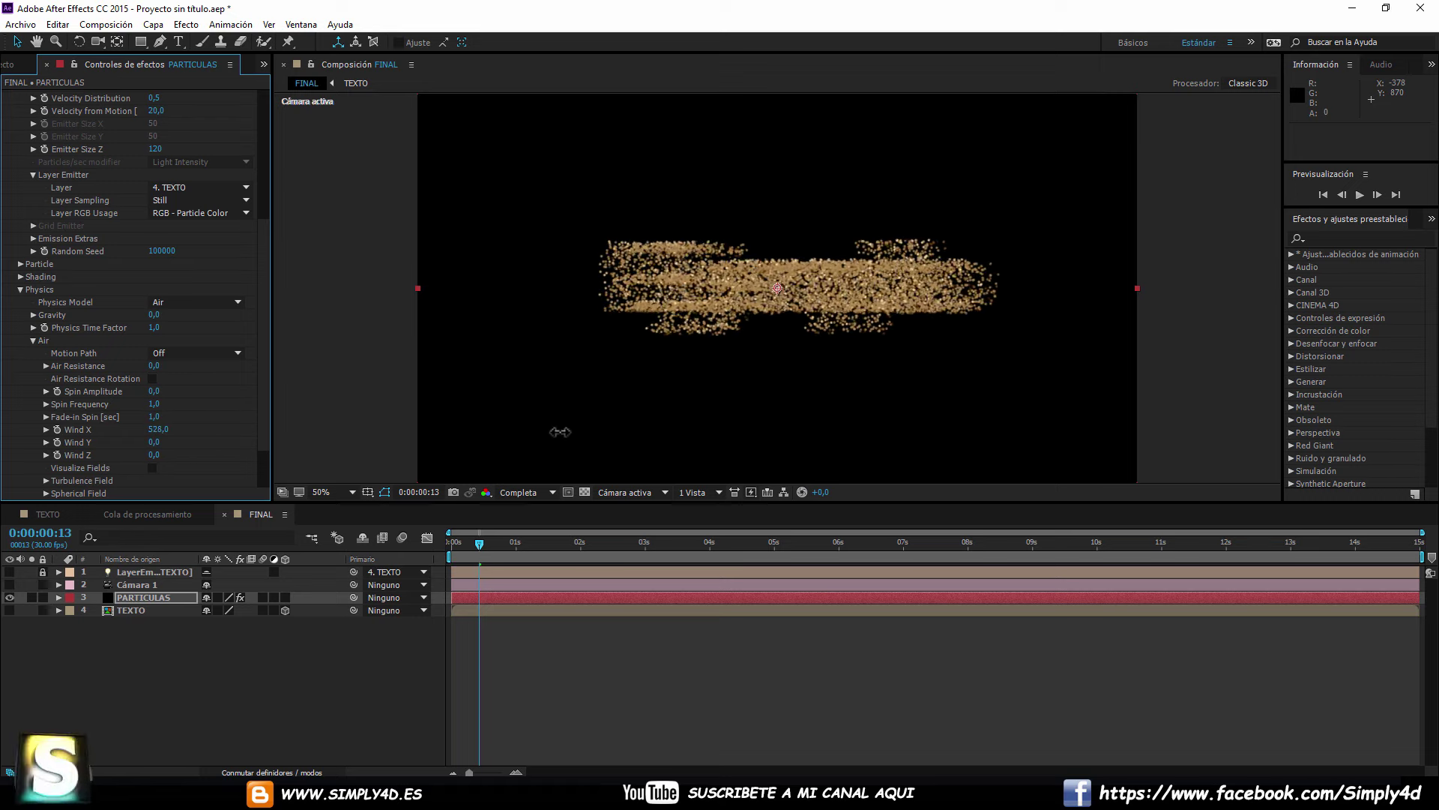
drag(498, 432, 587, 444)
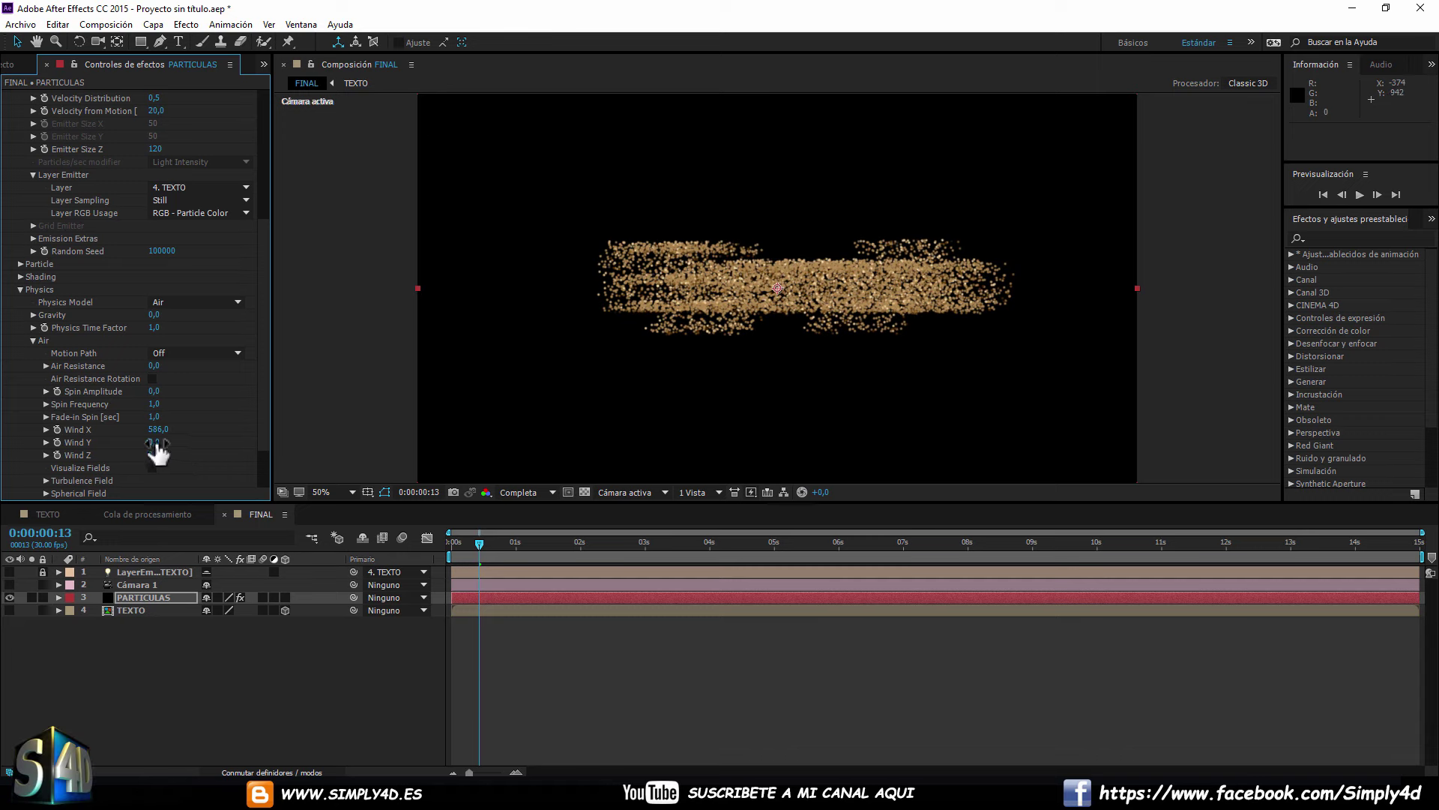
drag(215, 442, 6, 450)
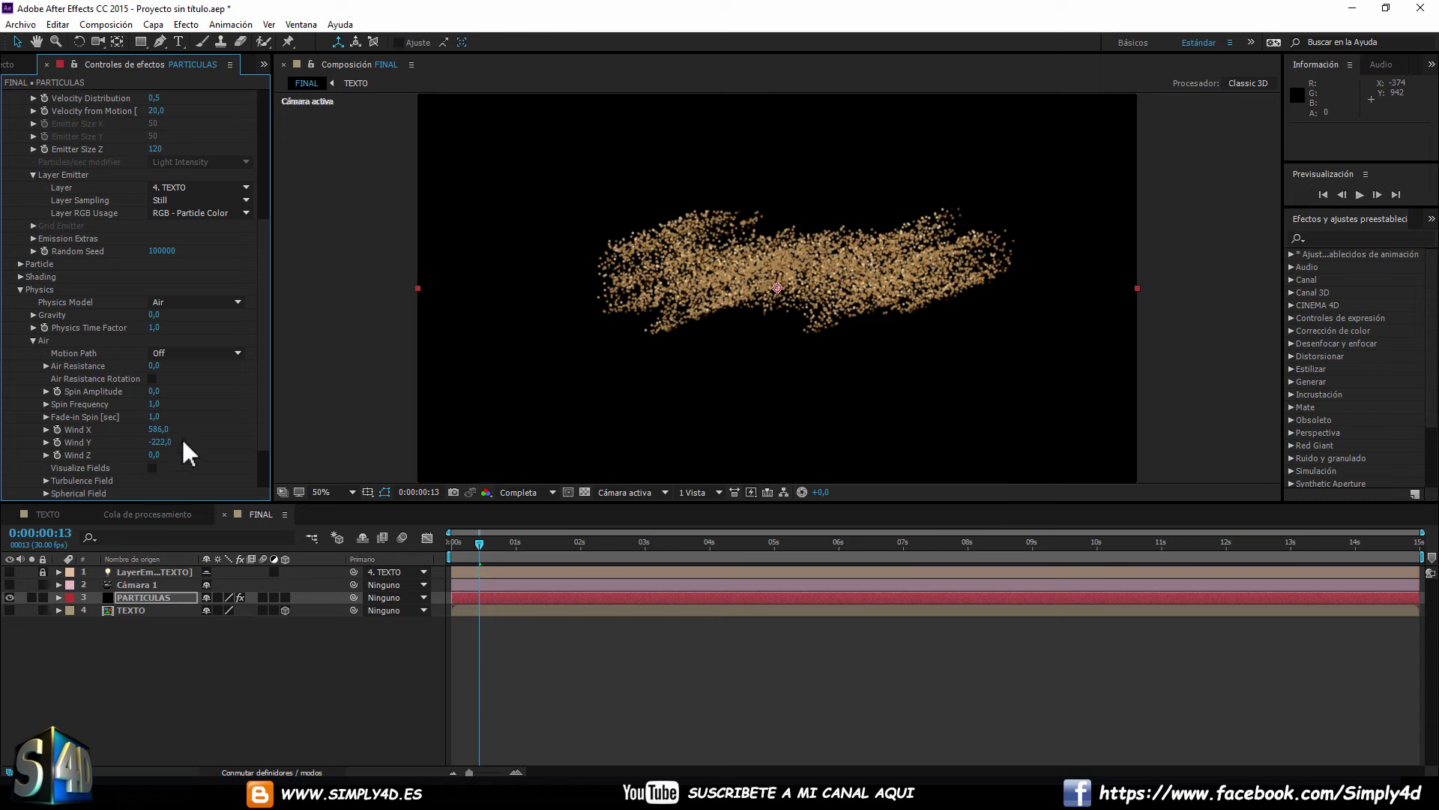
drag(112, 444, 101, 444)
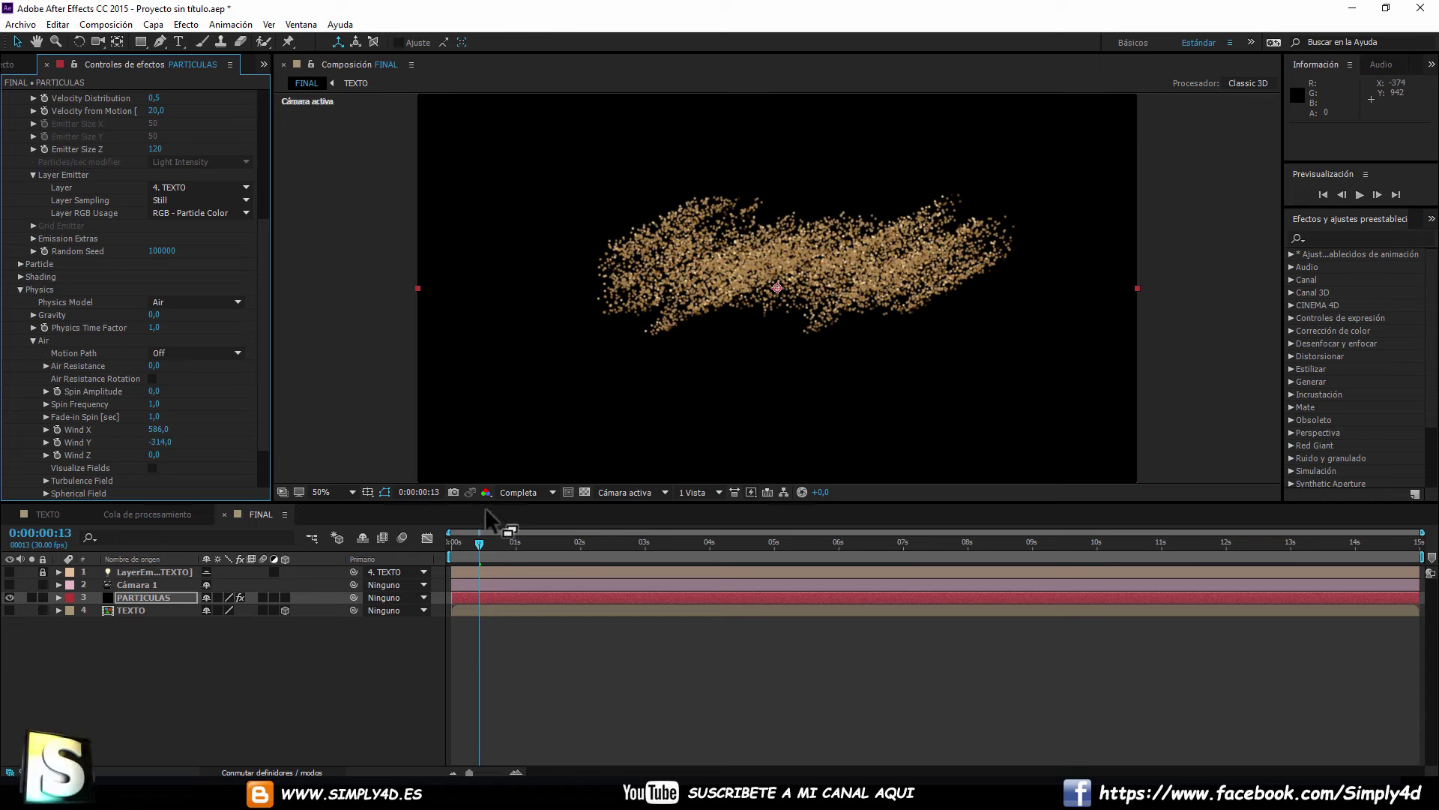
Preview the wind-blown particles and reduce the wind to X 149, Y -118.
drag(479, 544, 422, 546)
key(space)
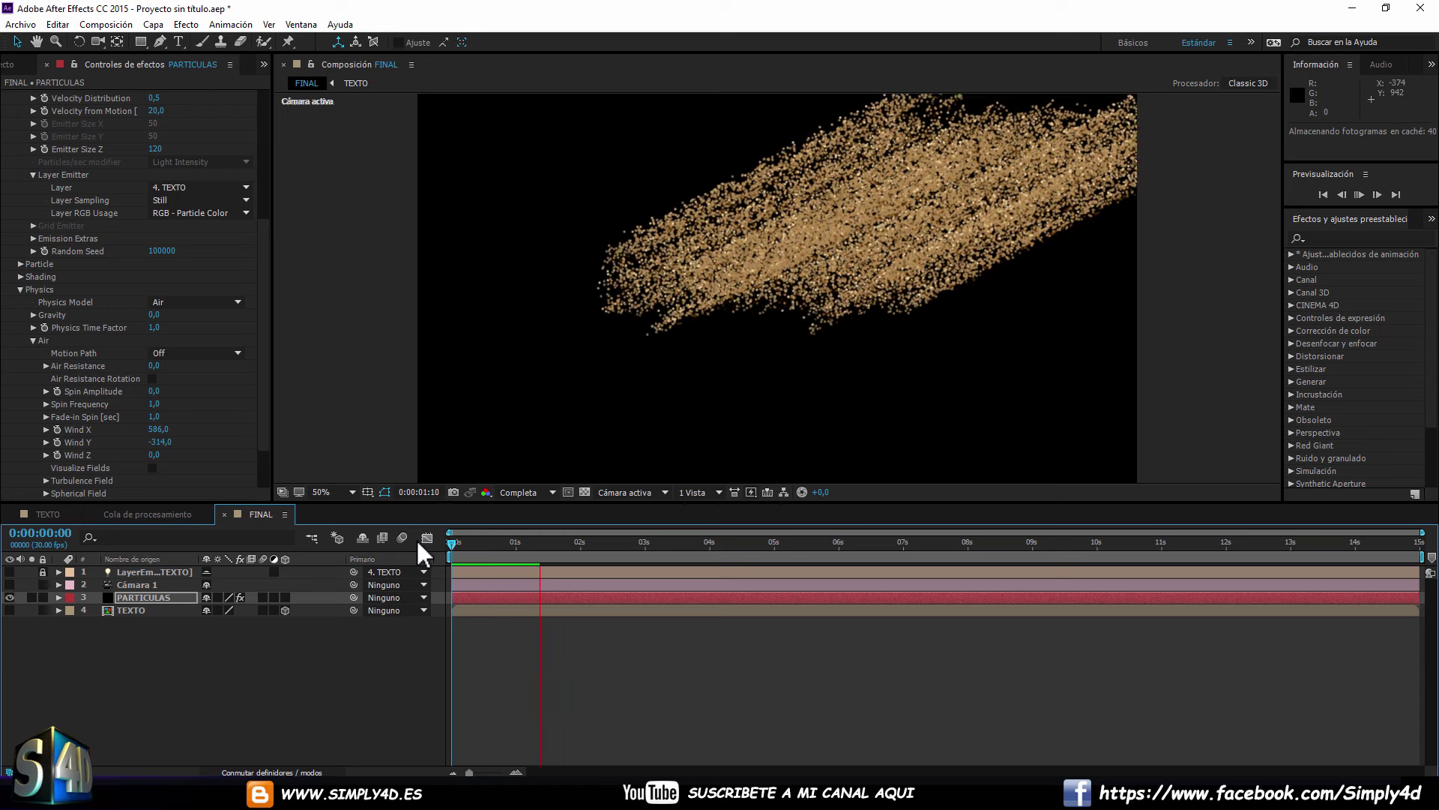
click(206, 430)
click(217, 432)
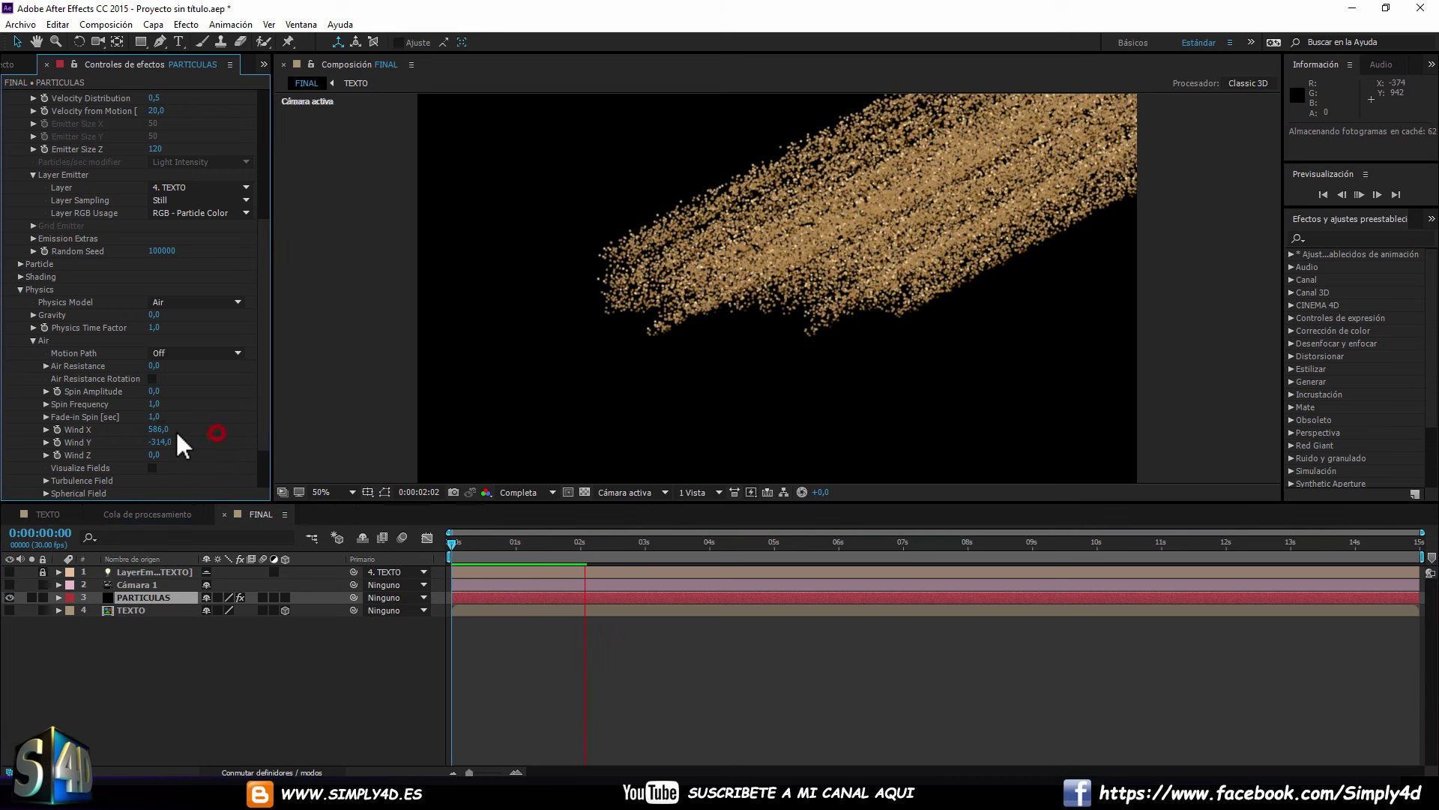
key(space)
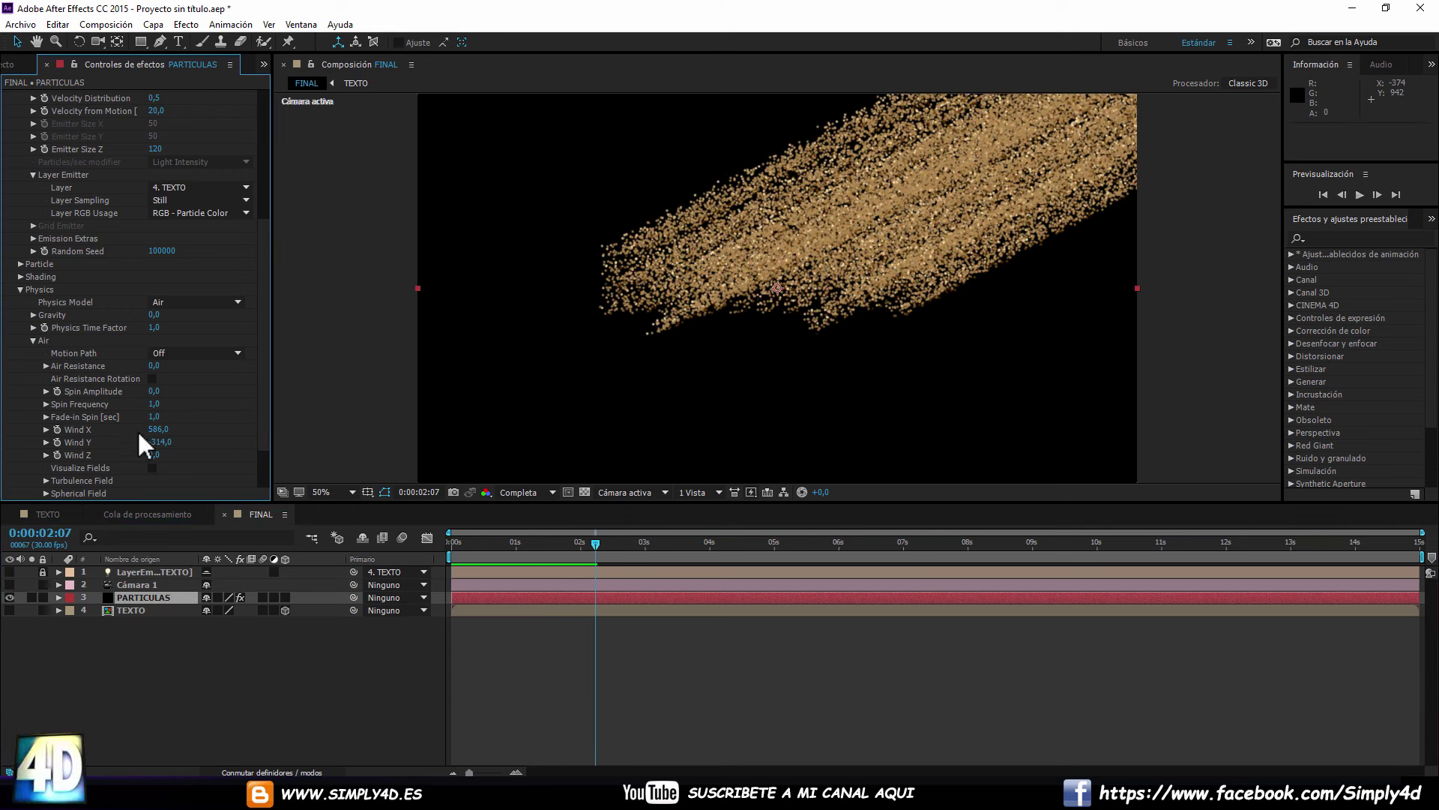
mouse_move(157, 441)
mouse_down()
mouse_move(9, 598)
mouse_move(142, 469)
mouse_move(307, 436)
mouse_up()
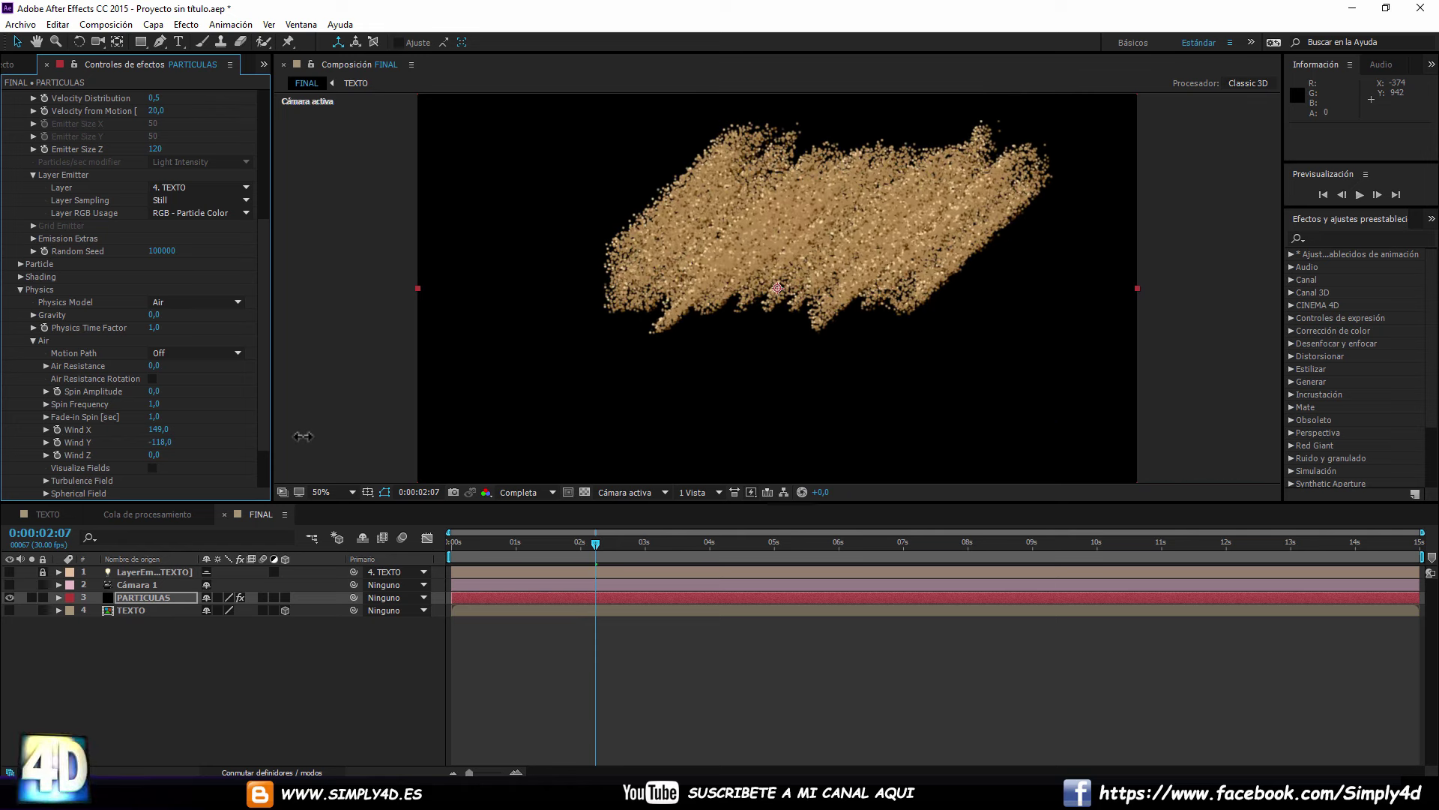
Preview the animation and raise the Turbulence Field's Affect Position to 249.
click(446, 540)
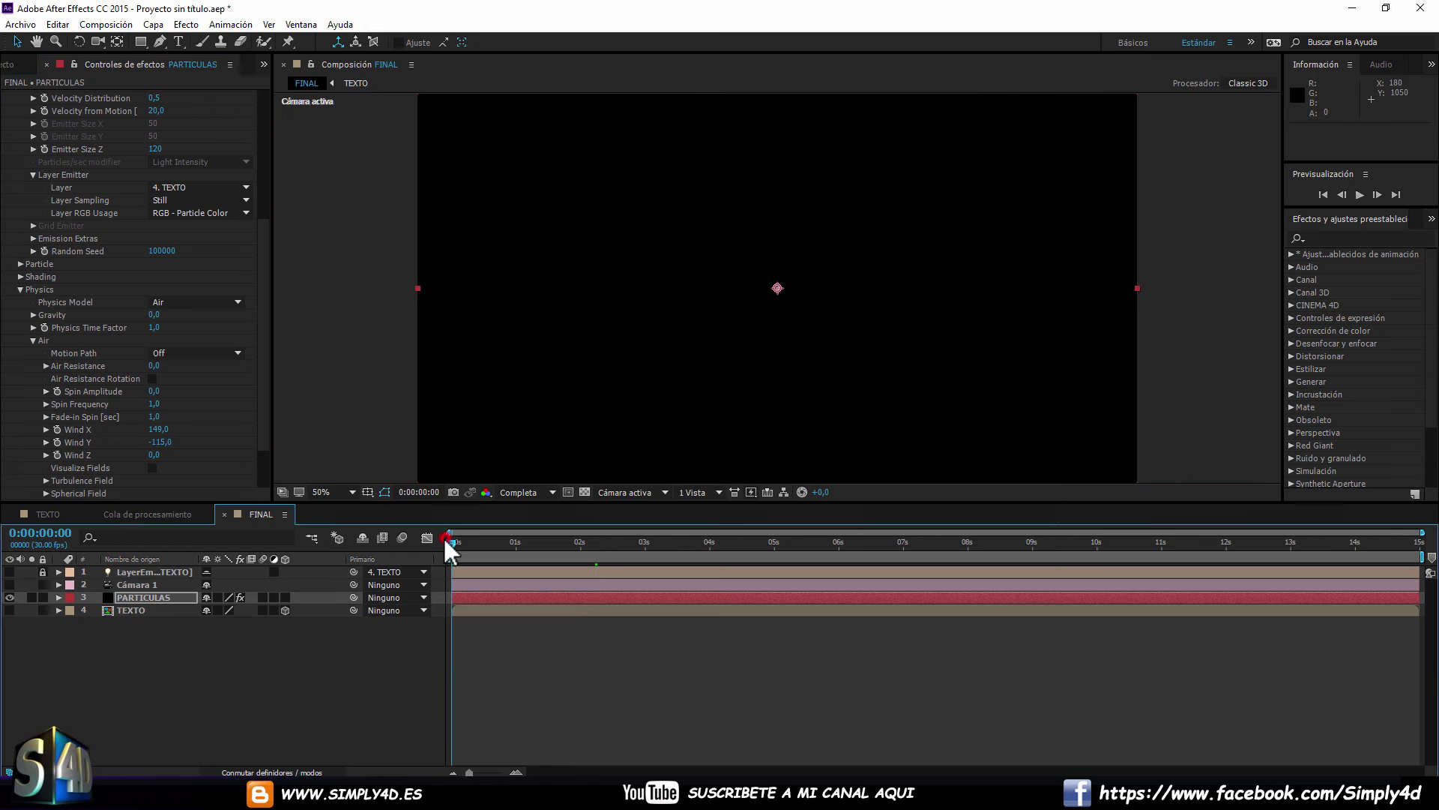
key(space)
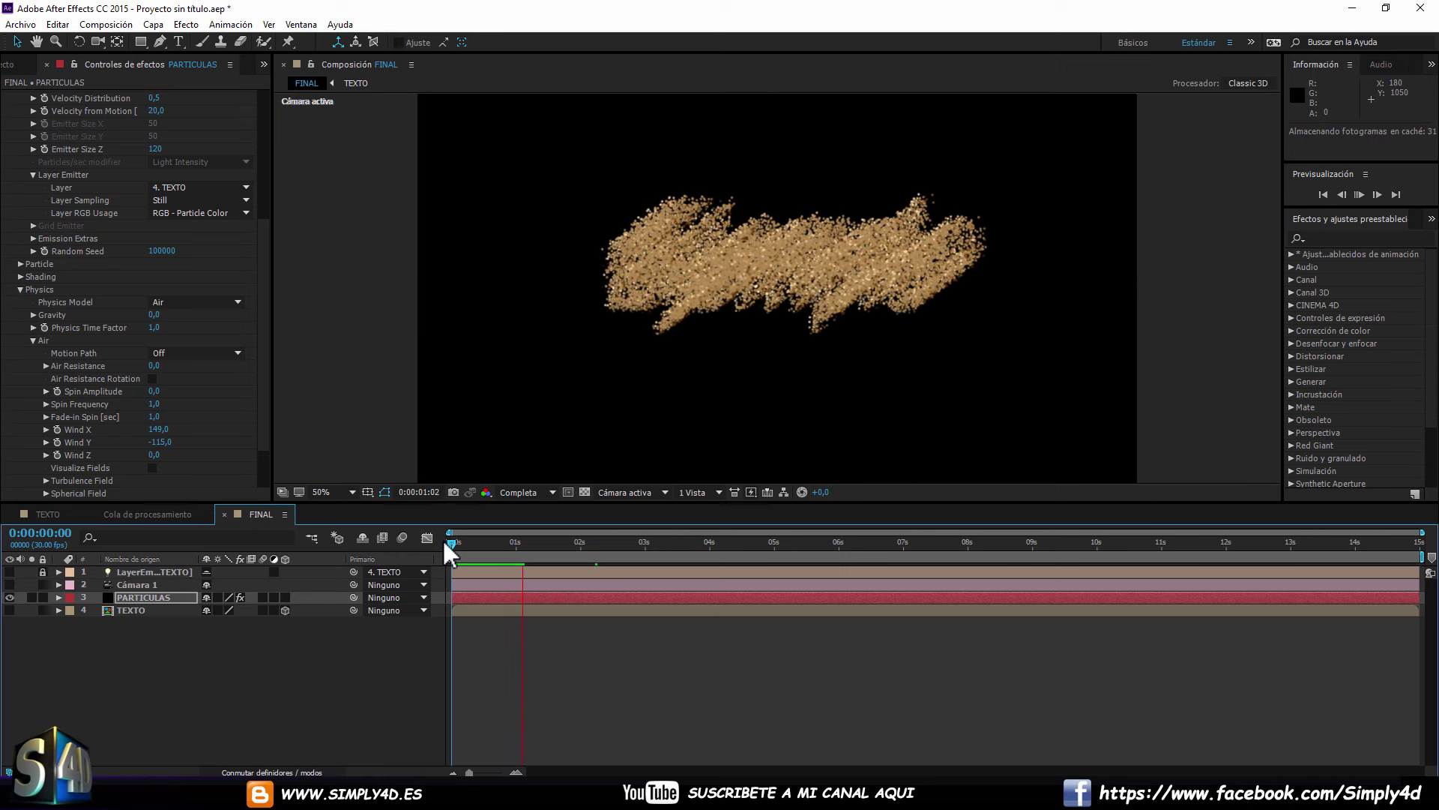
key(space)
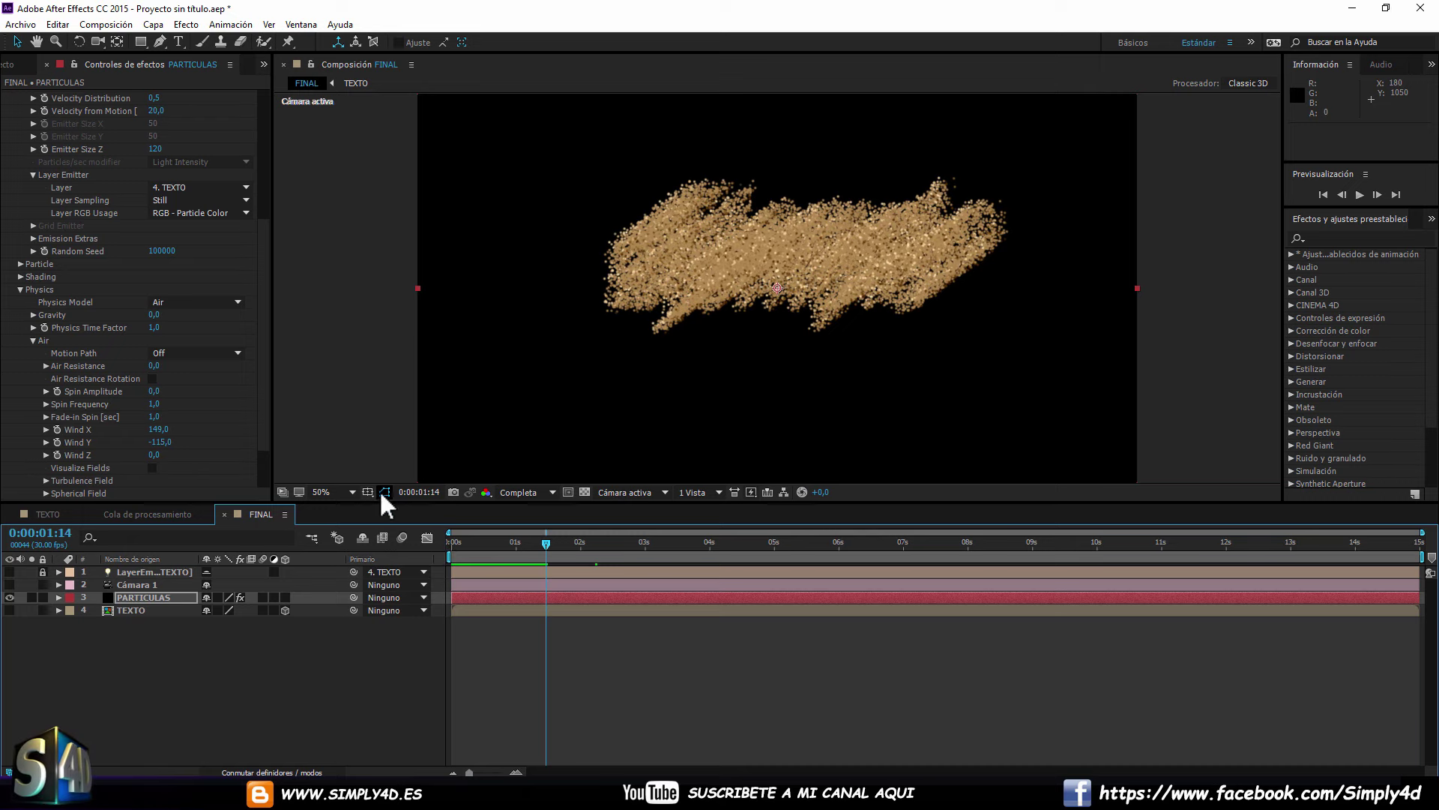
scroll(134, 412, down, 2)
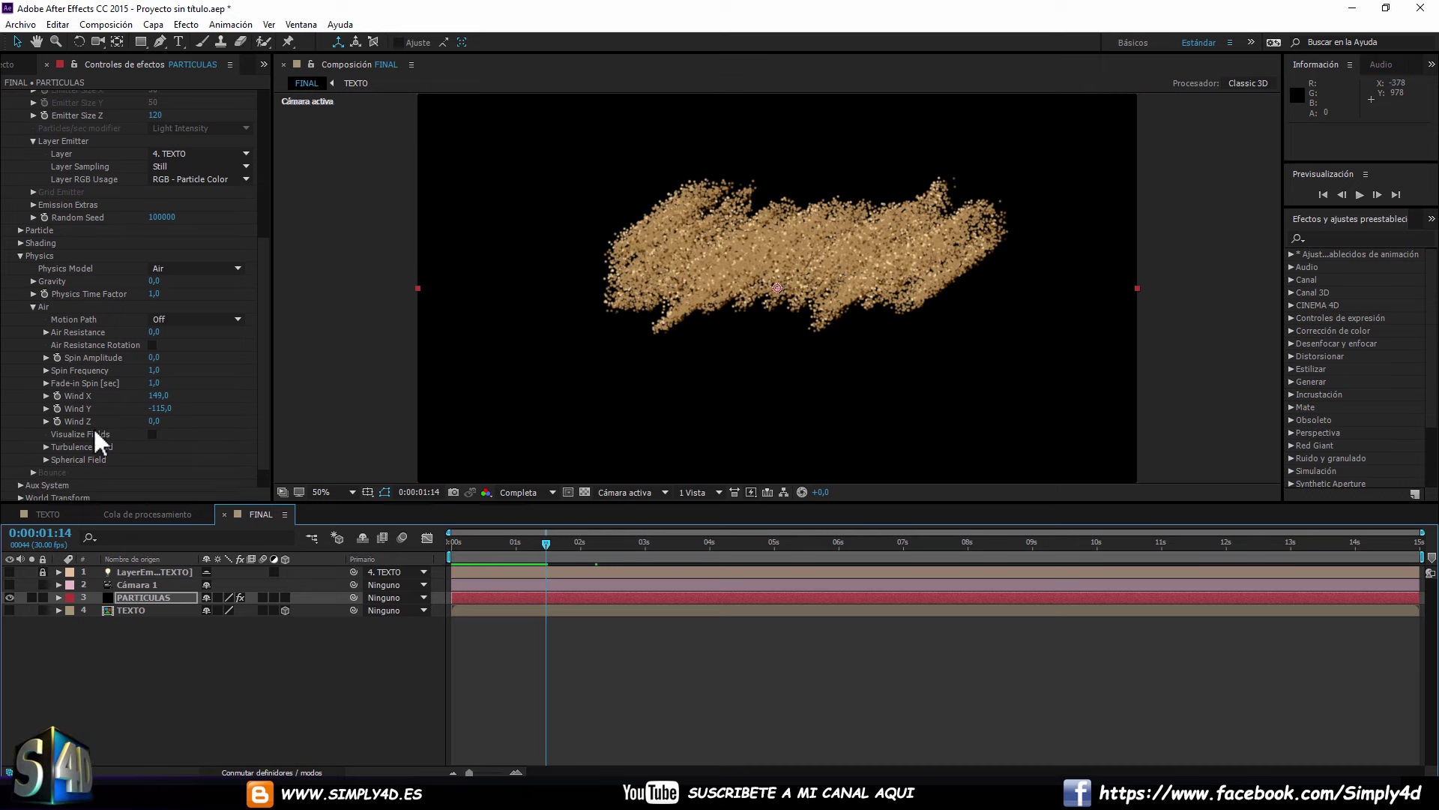
click(44, 445)
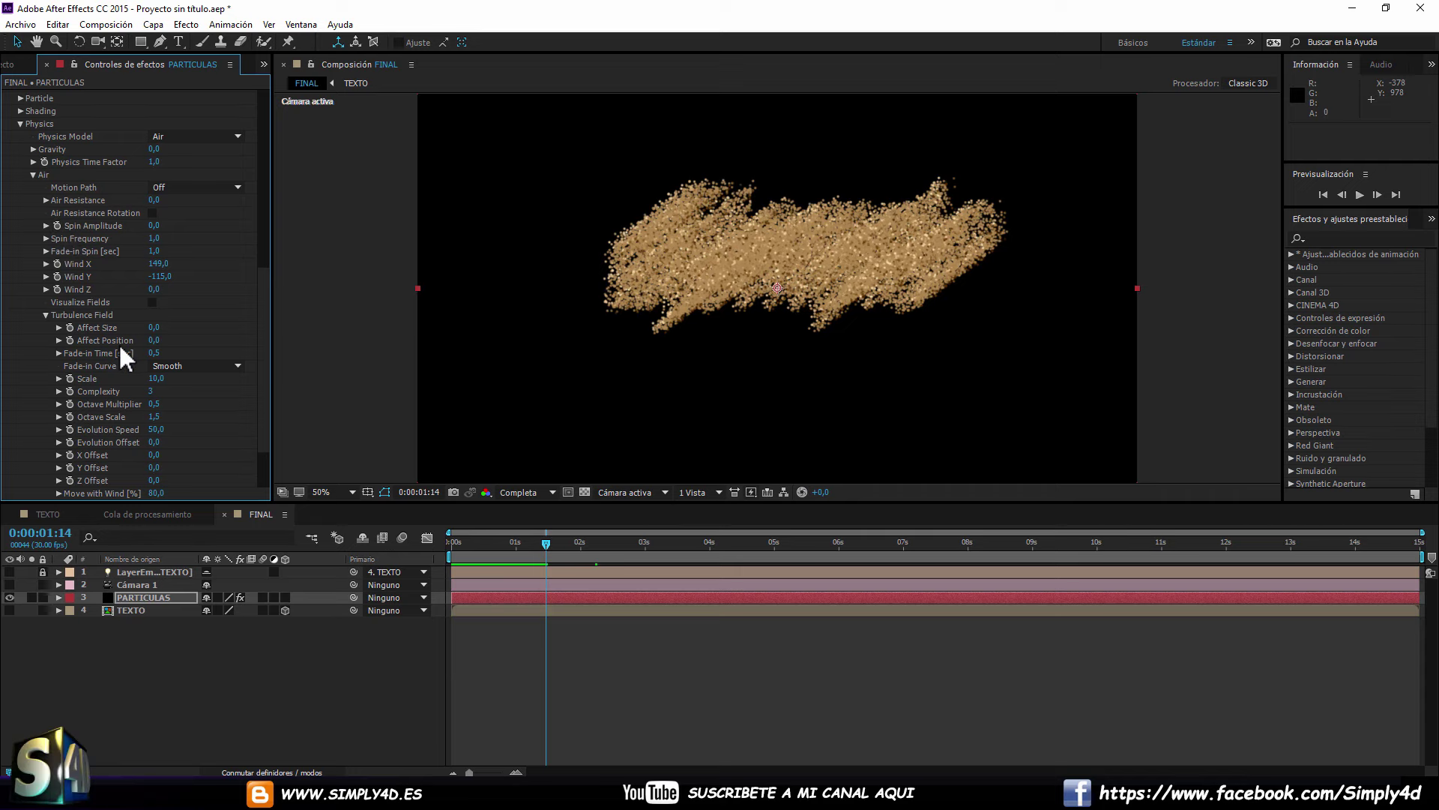
drag(154, 340, 345, 340)
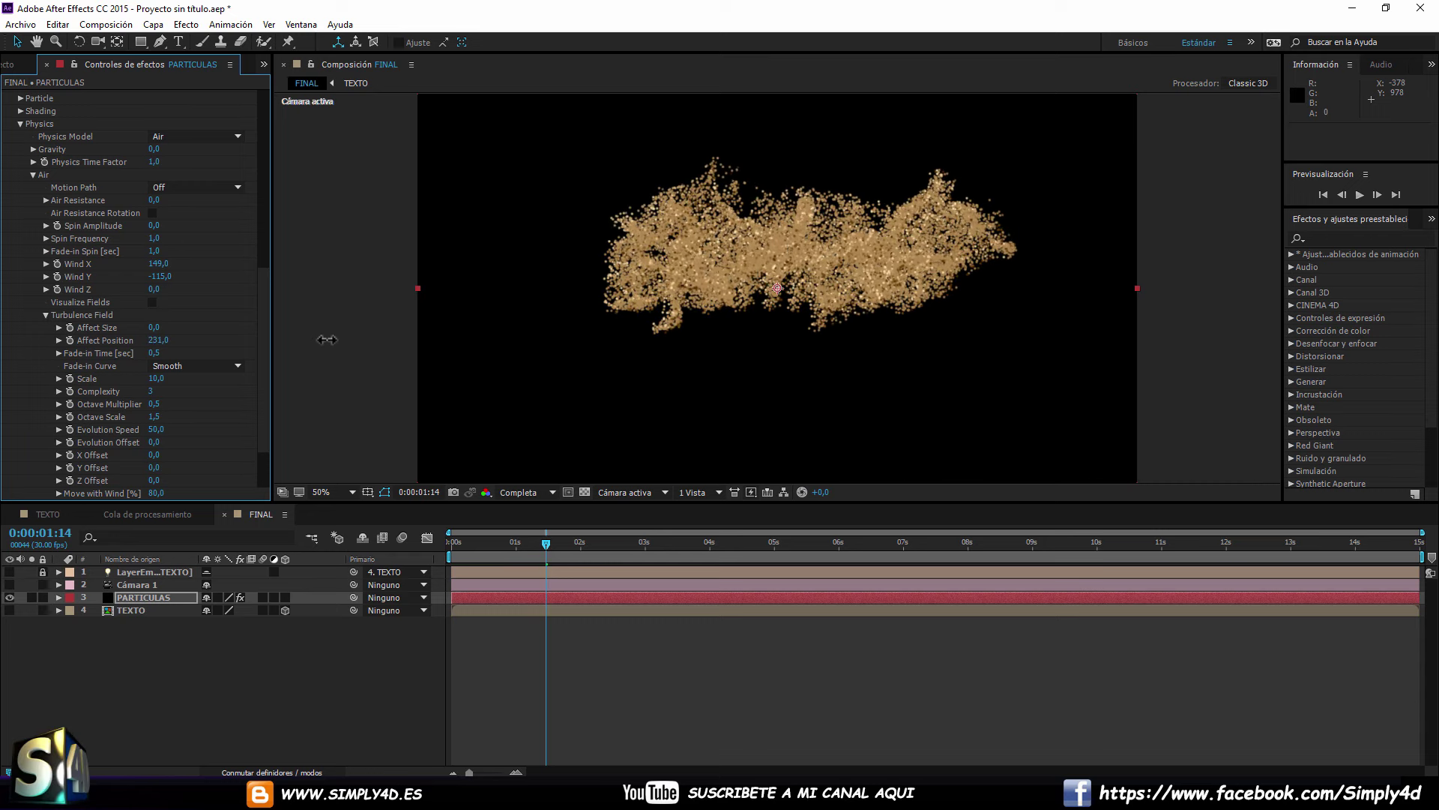
mouse_move(336, 339)
mouse_down()
mouse_move(248, 341)
mouse_move(334, 333)
mouse_up()
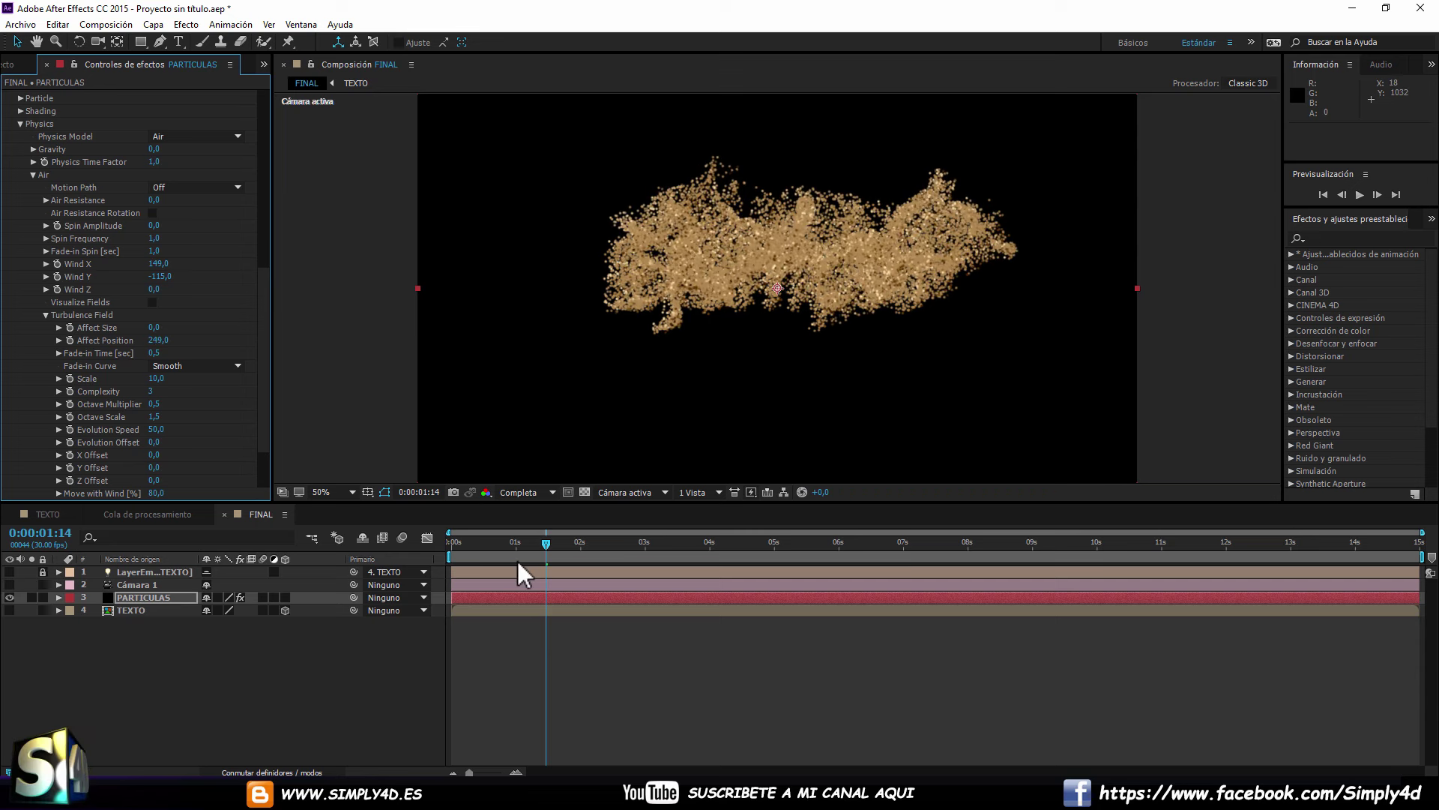
Set the Turbulence Field Scale to 17, checking the particles at later frames.
drag(479, 541, 789, 542)
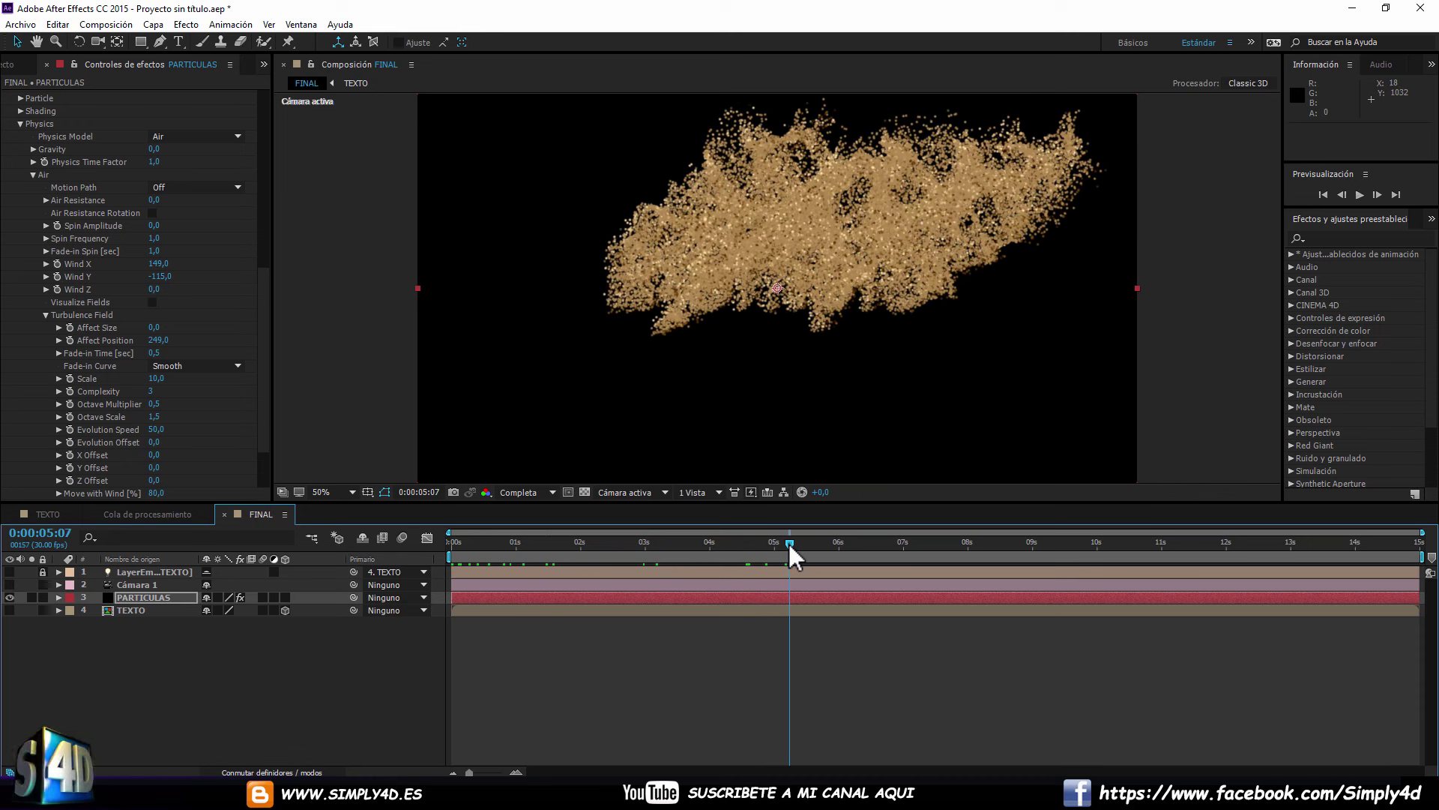
drag(159, 379, 148, 379)
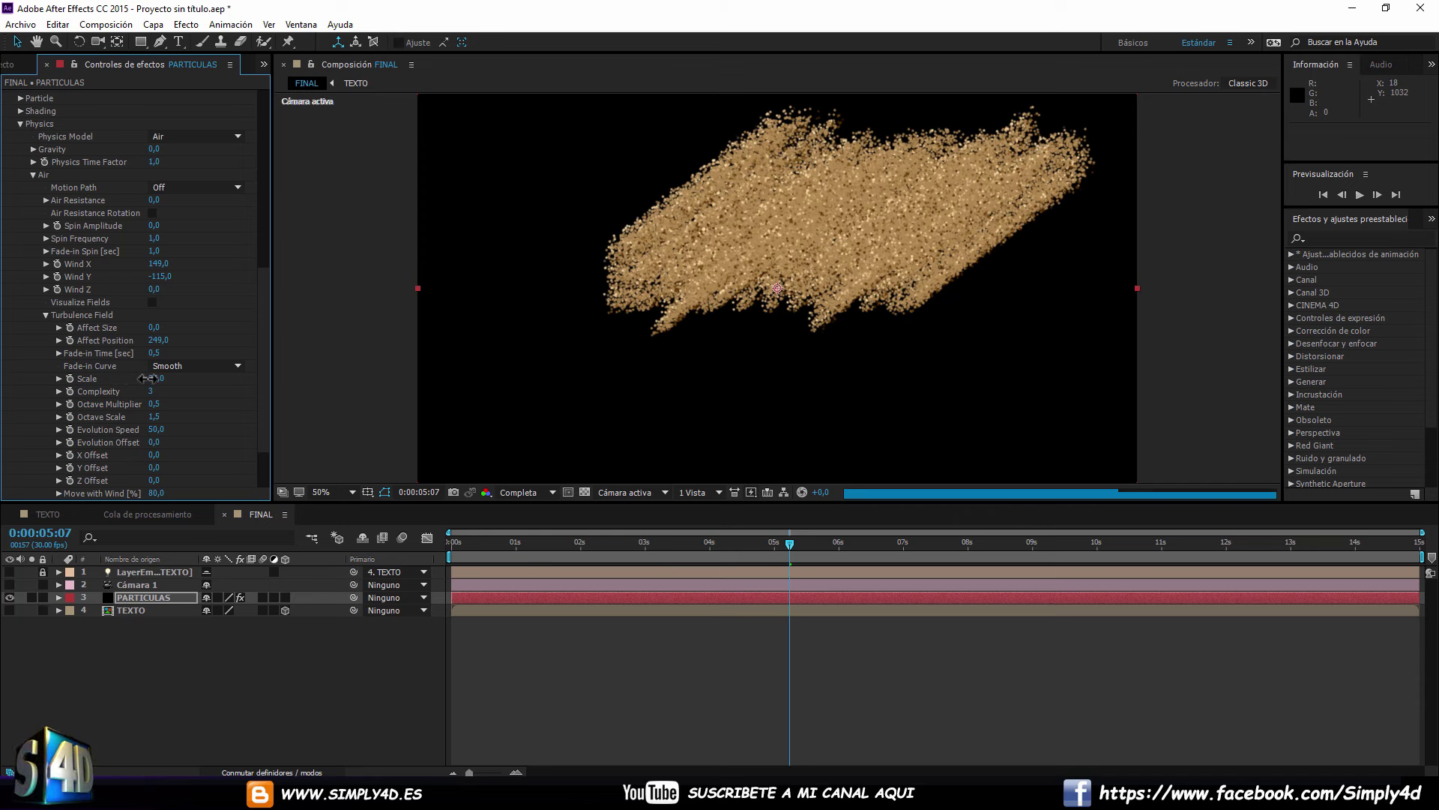
drag(156, 380, 146, 391)
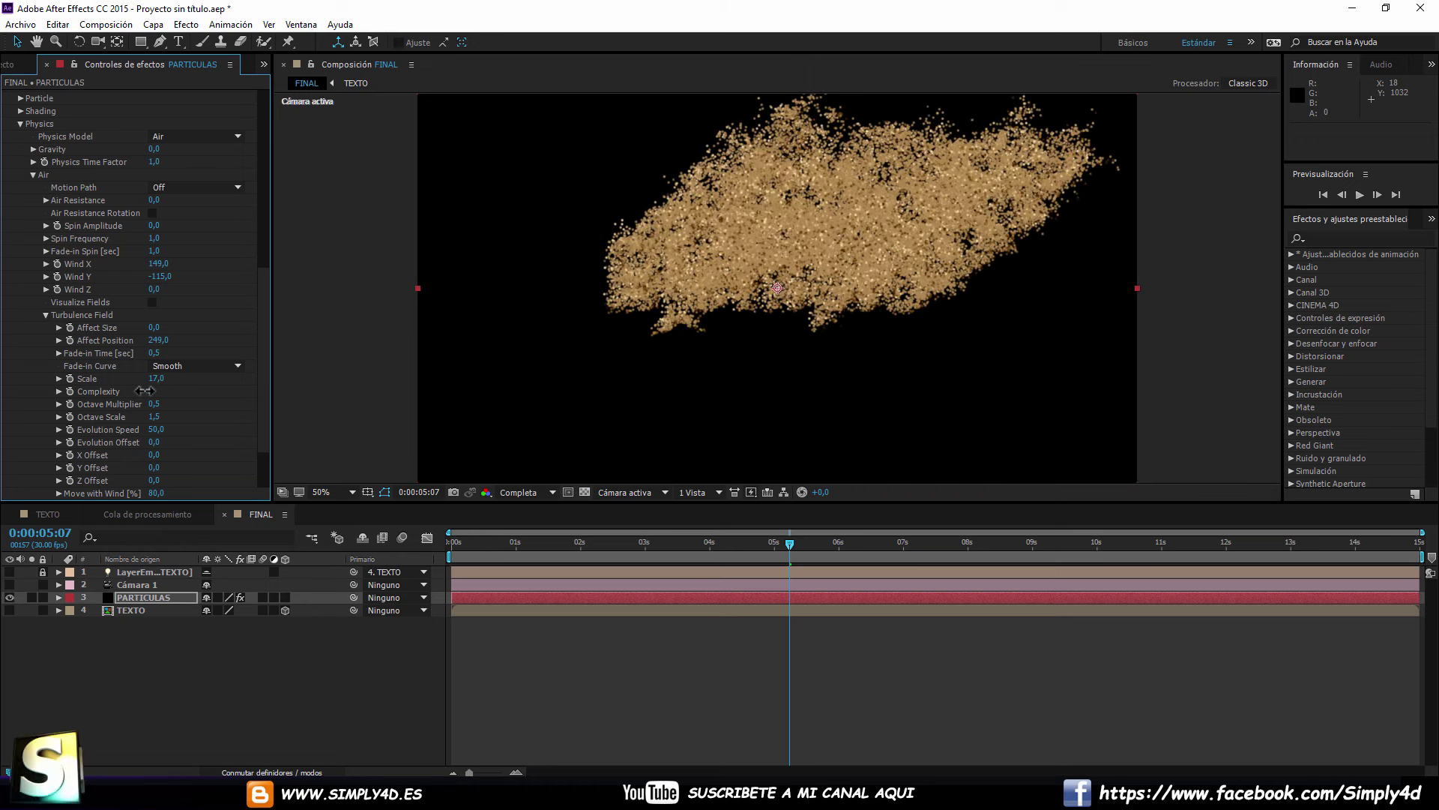
drag(465, 537, 660, 542)
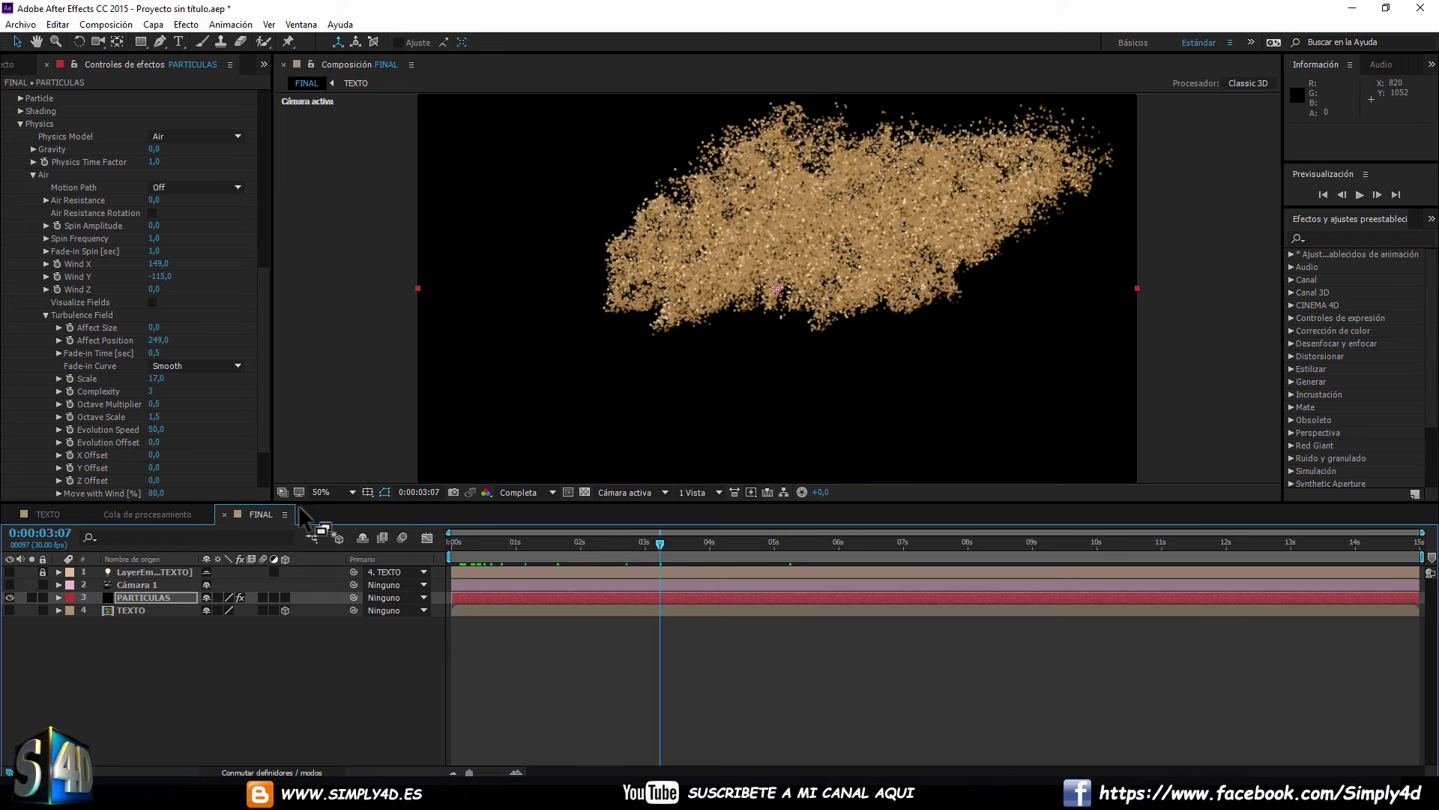
Switch to the TEXTO composition, toggle the transparency grid and start a new solid layer.
click(146, 514)
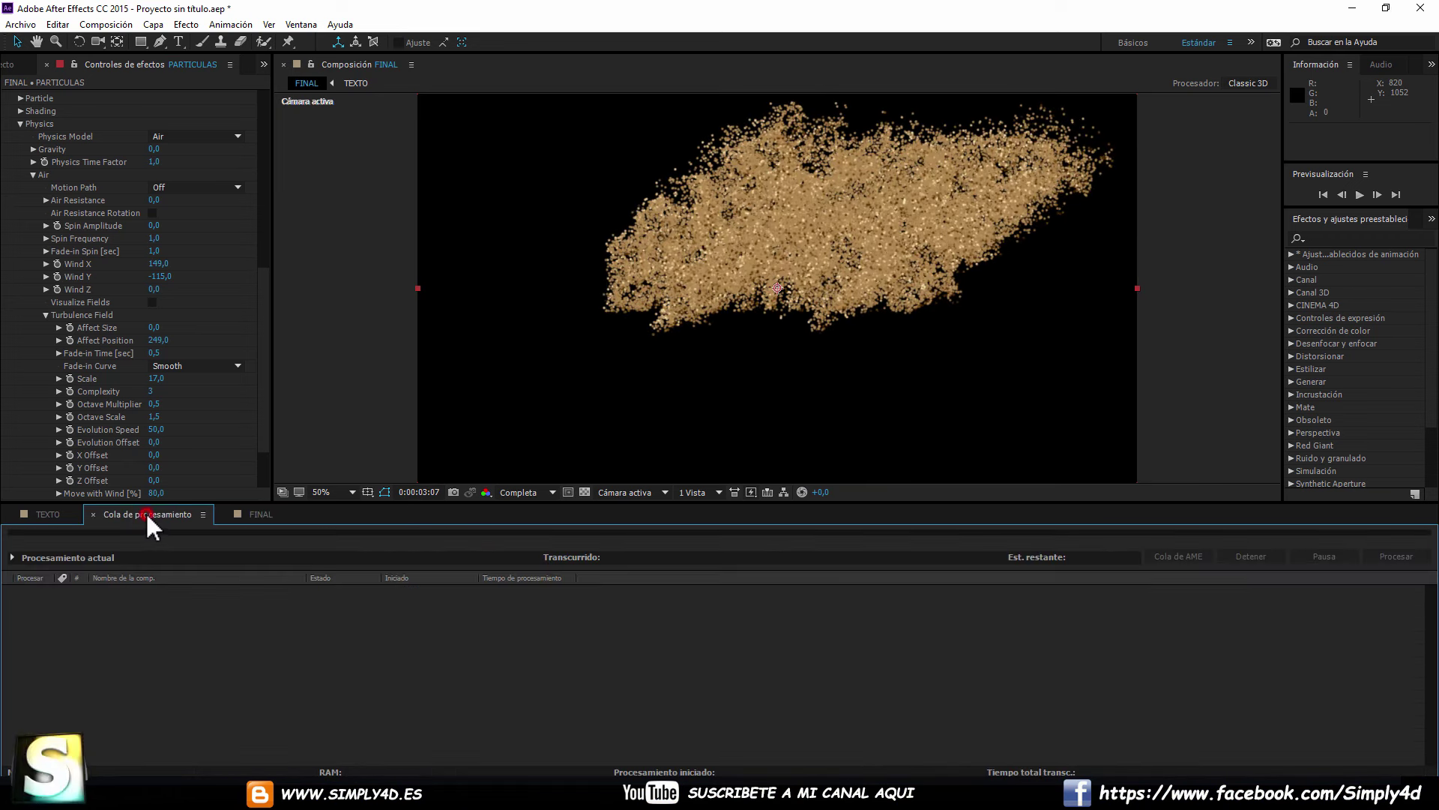
click(41, 513)
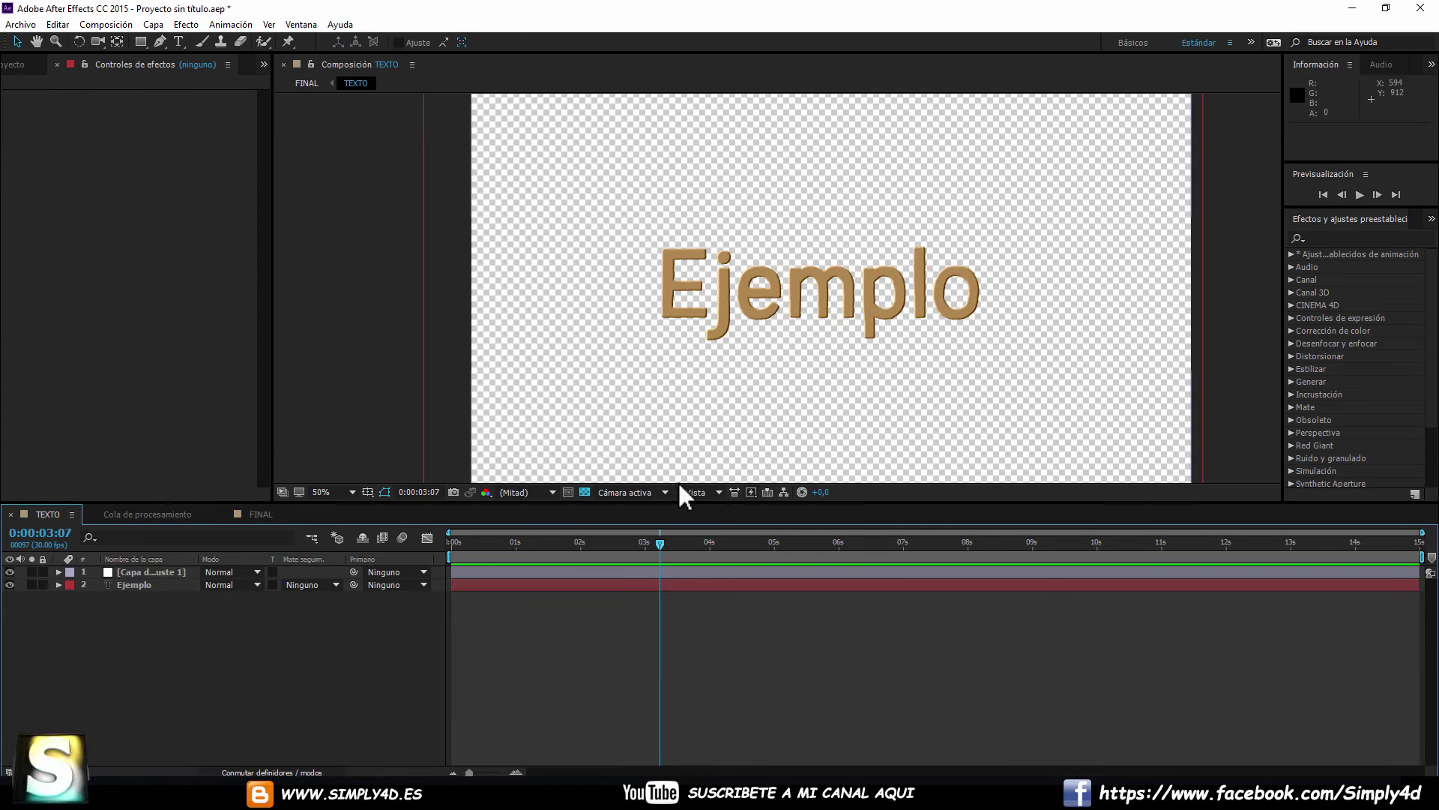
click(586, 491)
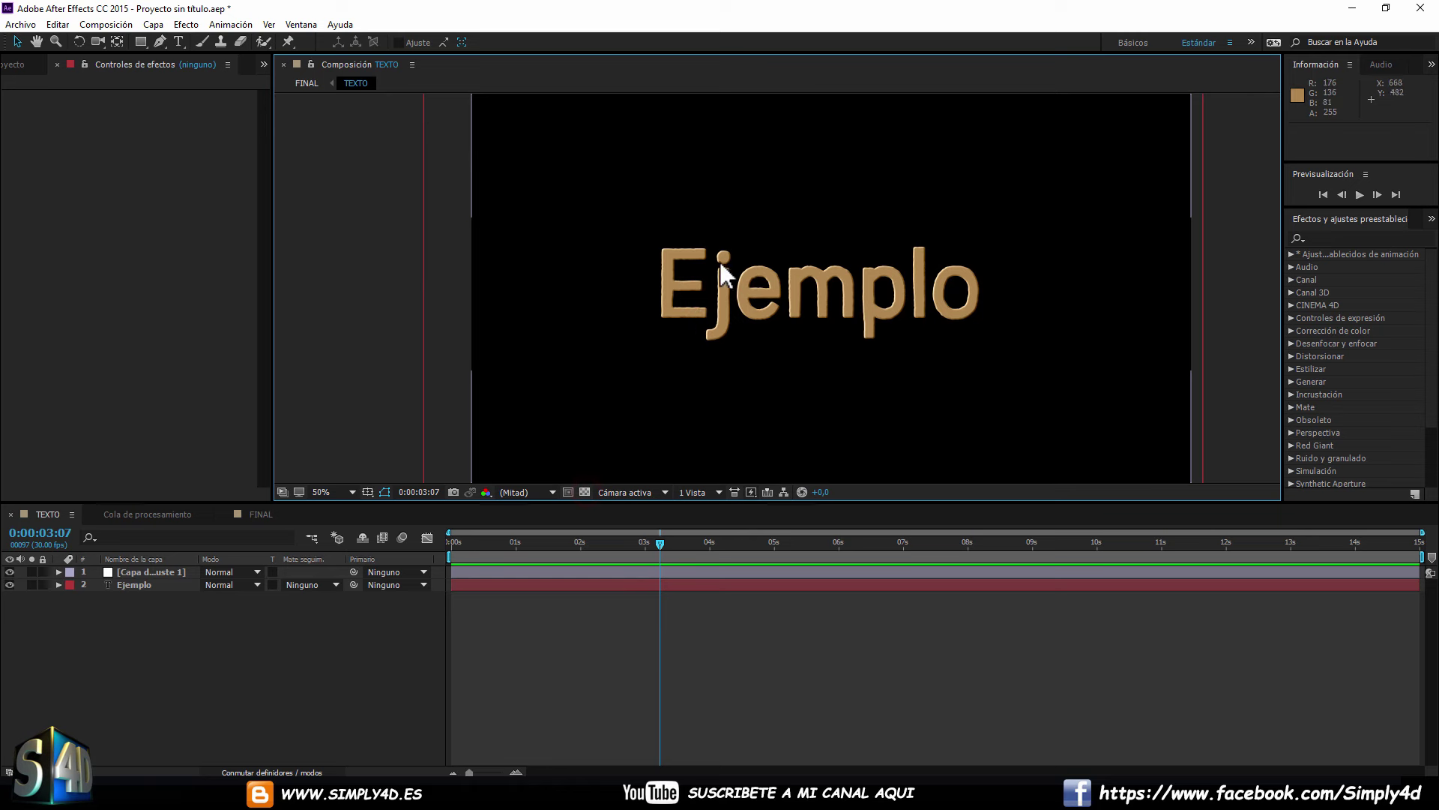
click(586, 492)
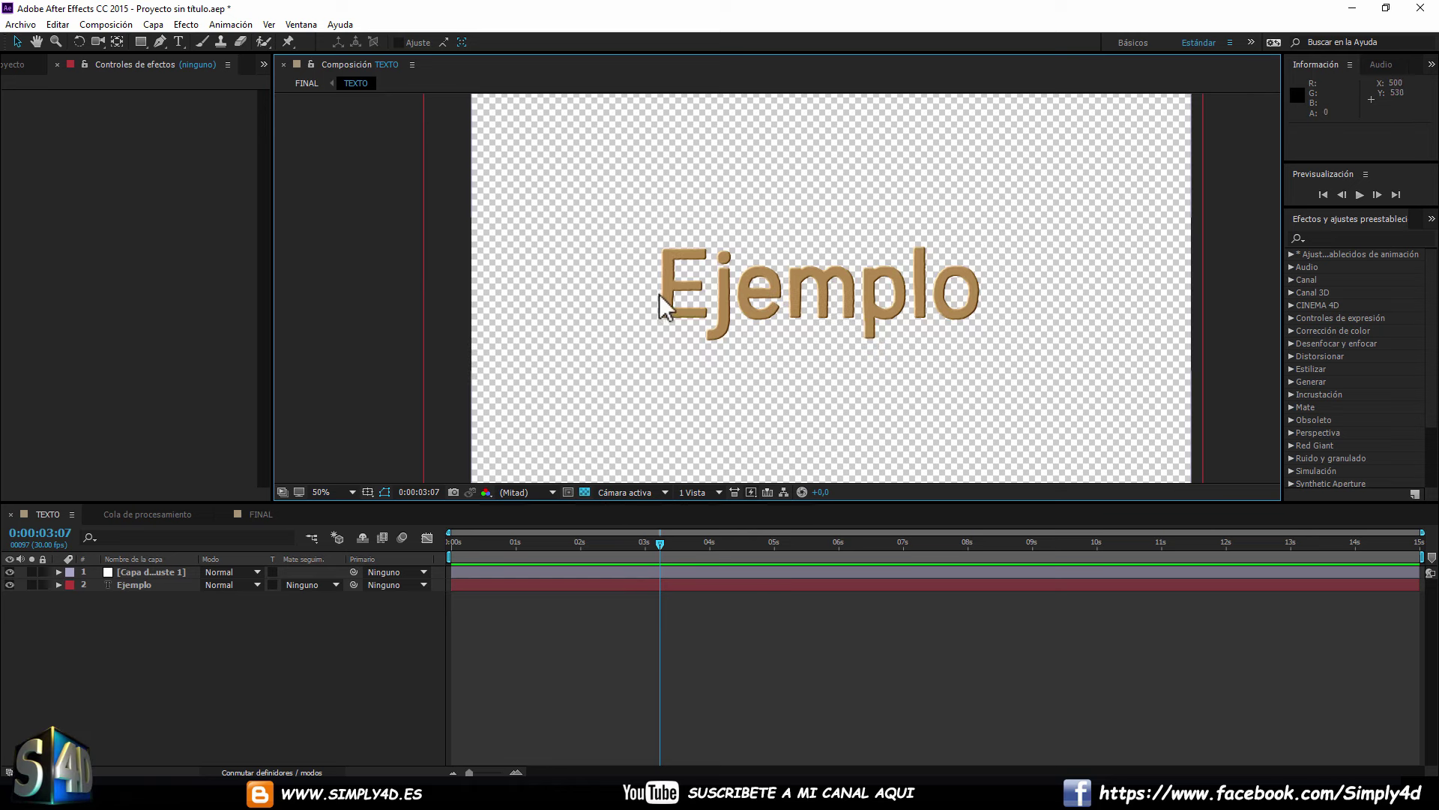
right_click(183, 655)
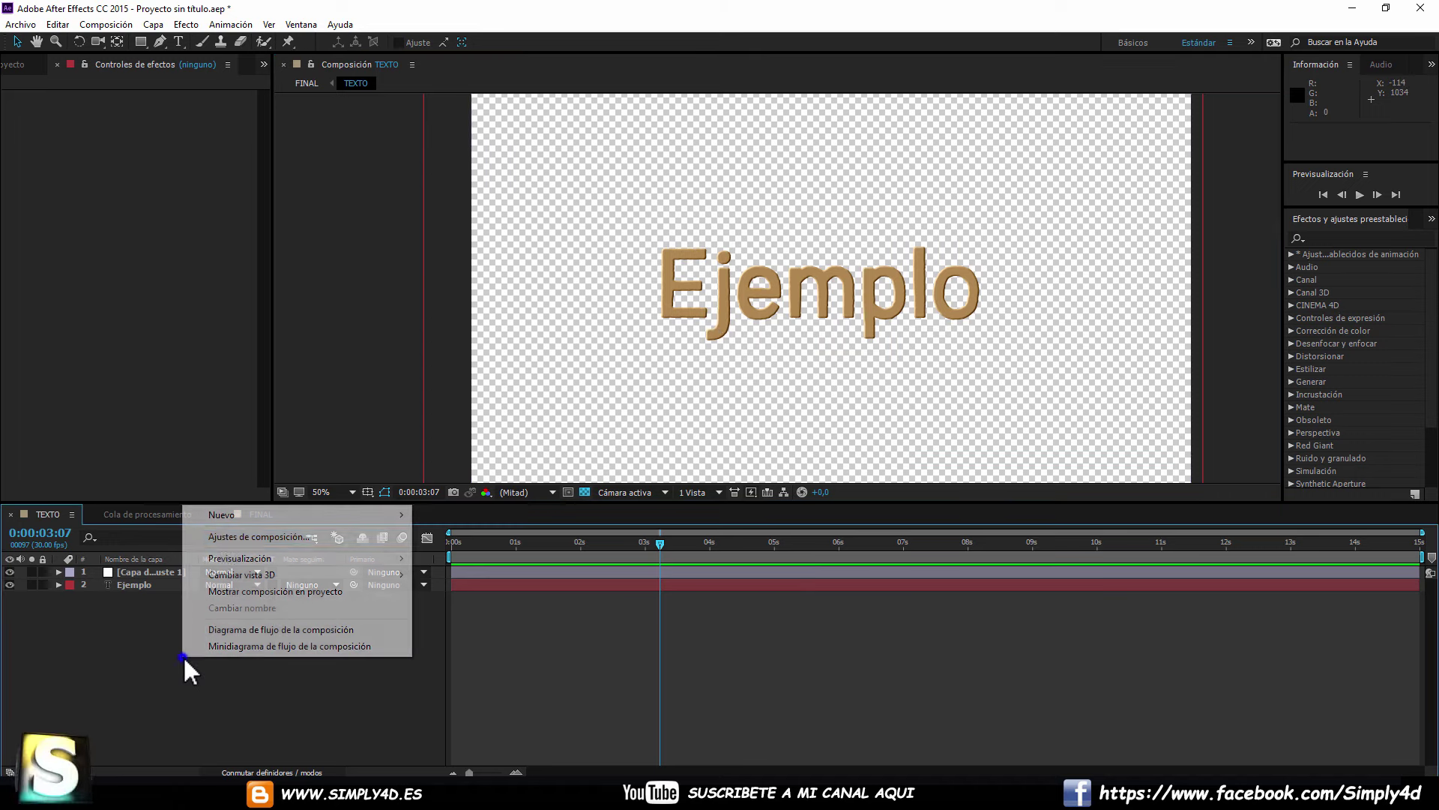
mouse_move(369, 538)
click(496, 551)
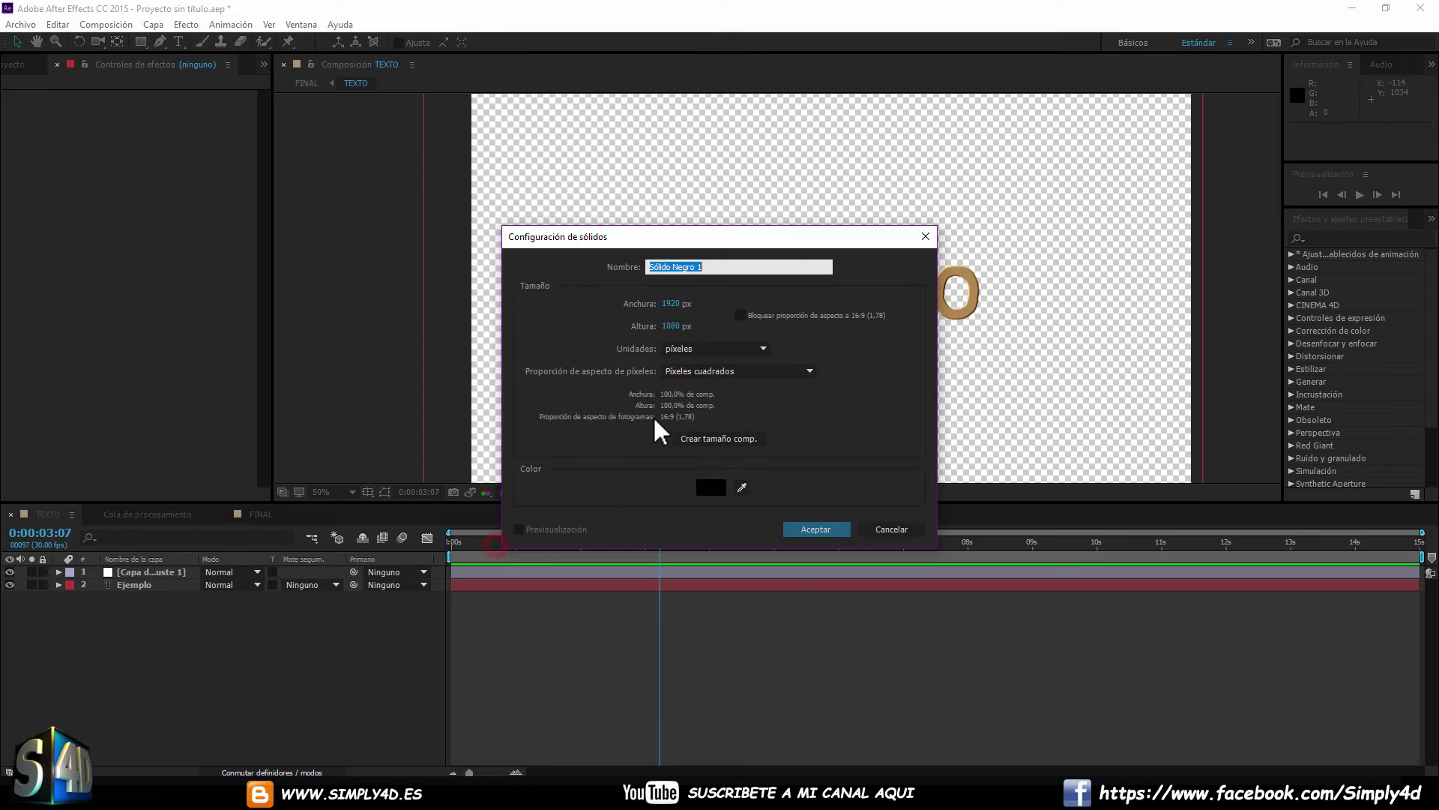
Create a white FFFFFF 1920x1080 solid, Sólido Blanco 1, and move it beneath the Ejemplo text.
click(717, 488)
click(951, 414)
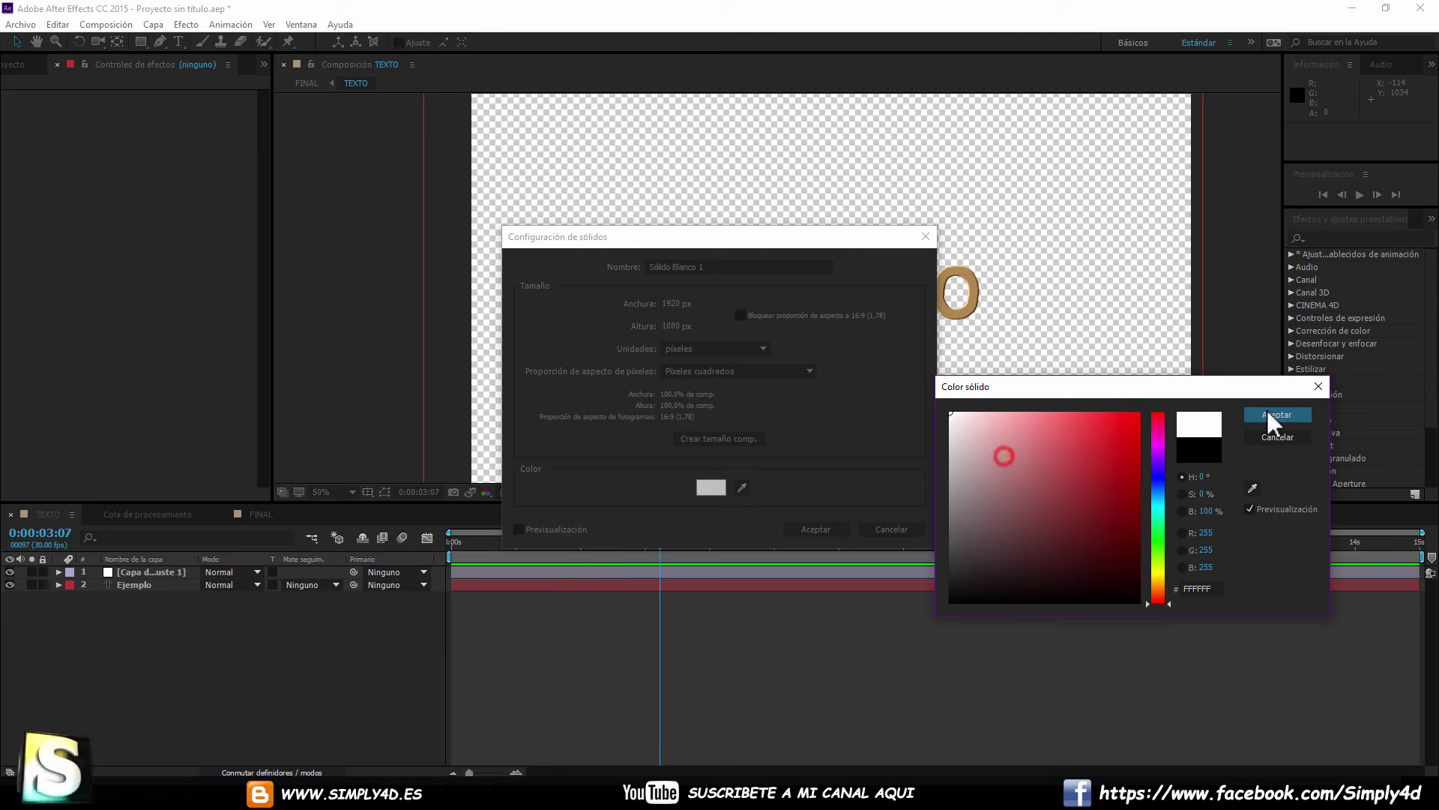
click(1299, 415)
click(739, 439)
click(810, 529)
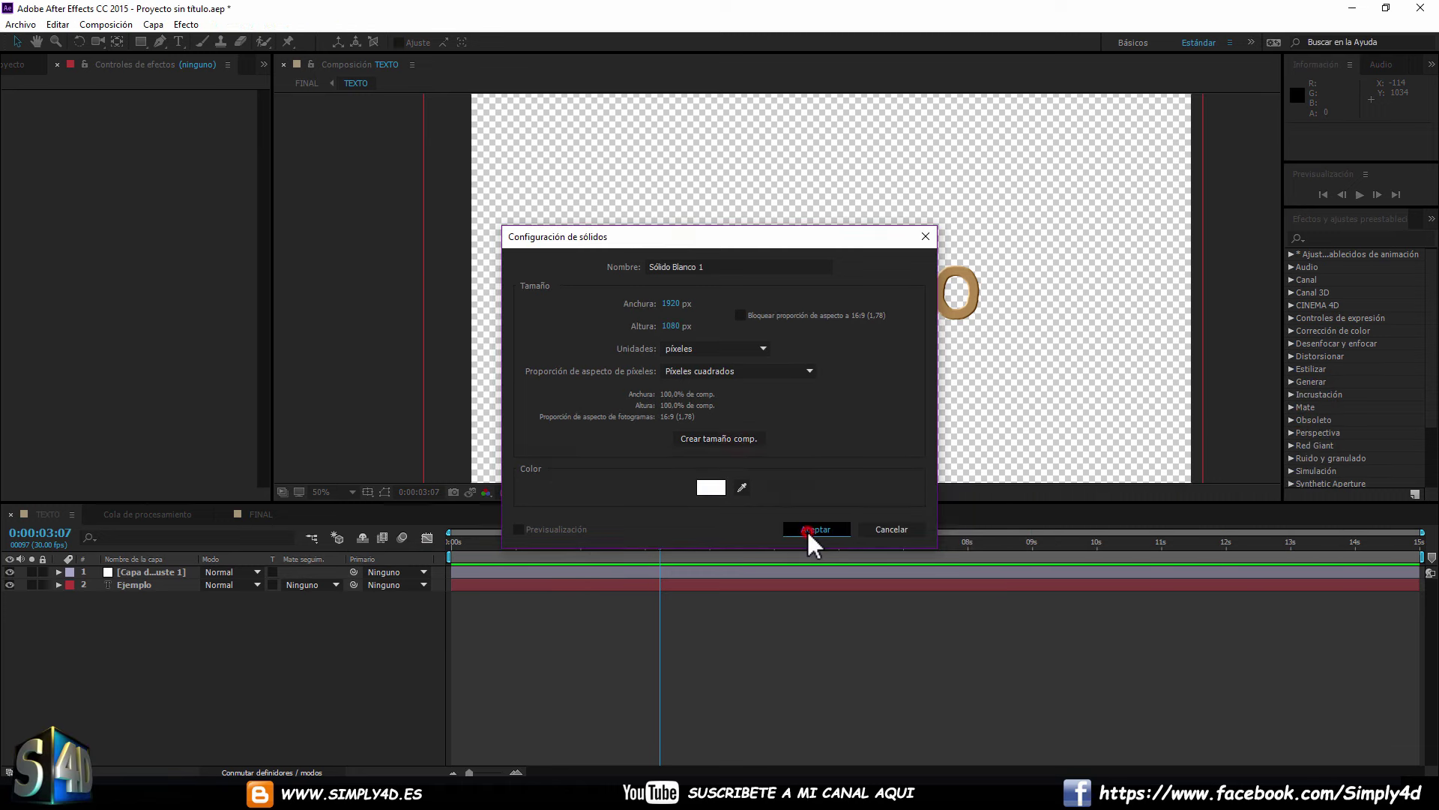
drag(142, 573, 142, 604)
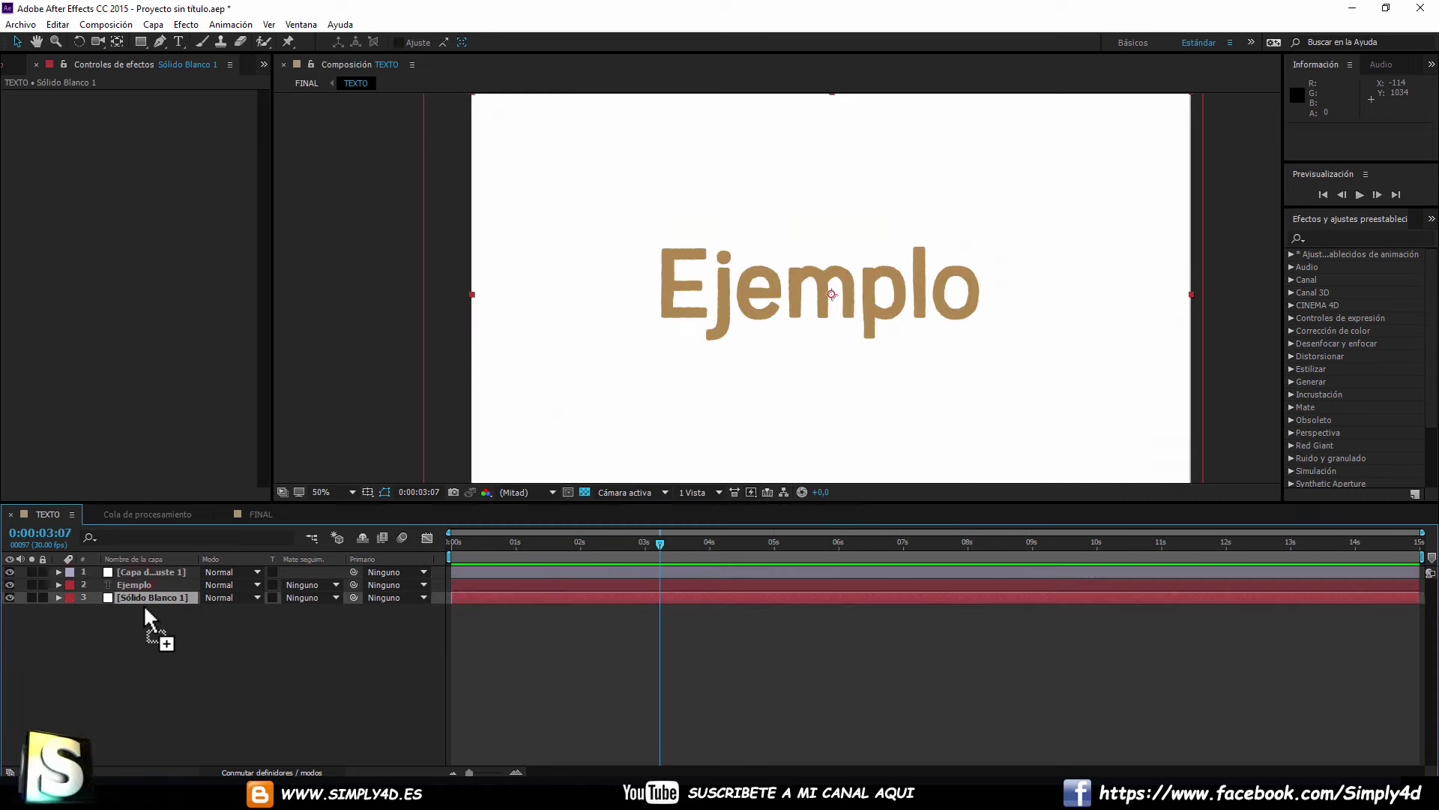
Add a Sombra paralela to Ejemplo with 100% opacity, greater distance and softness 25.
click(137, 587)
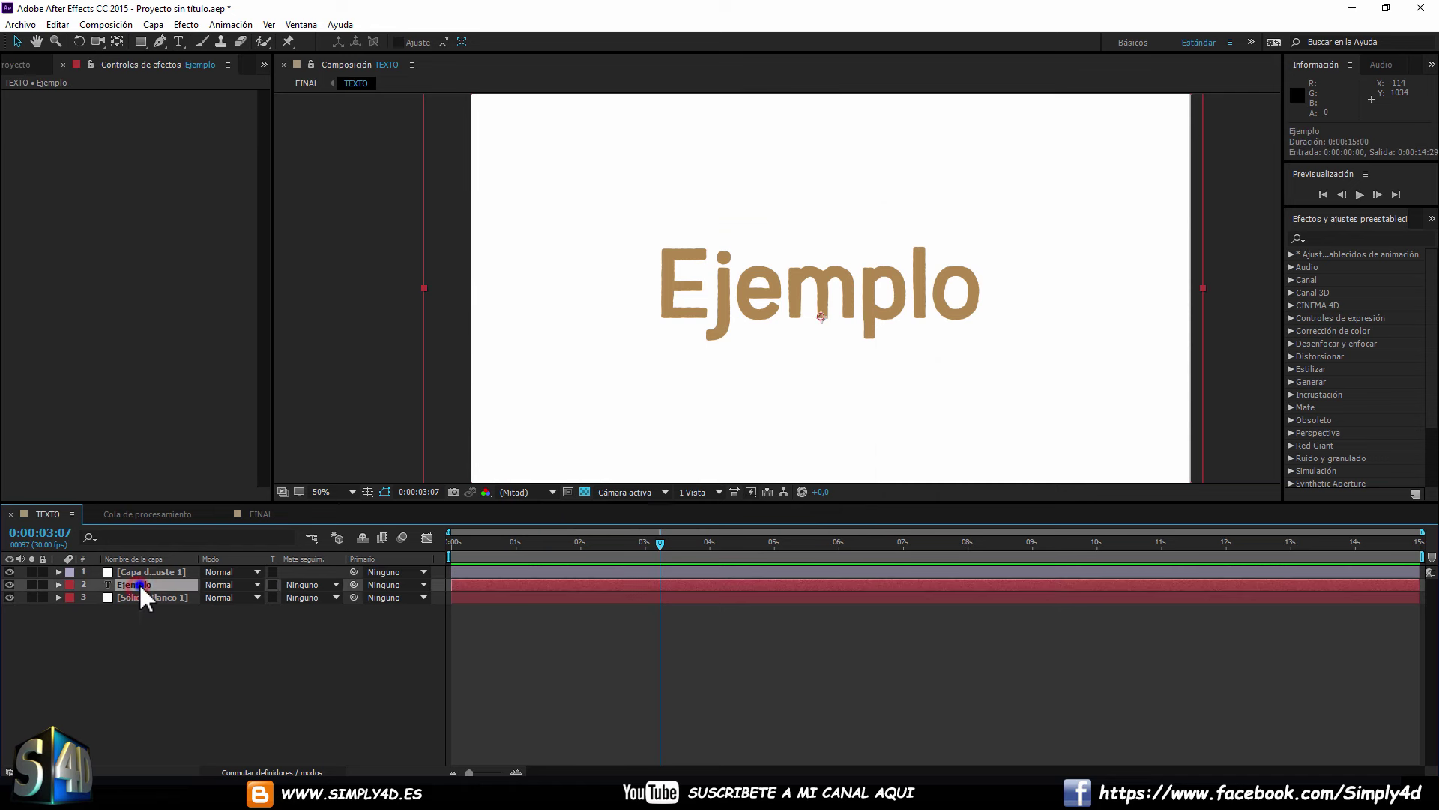
right_click(137, 583)
mouse_move(250, 402)
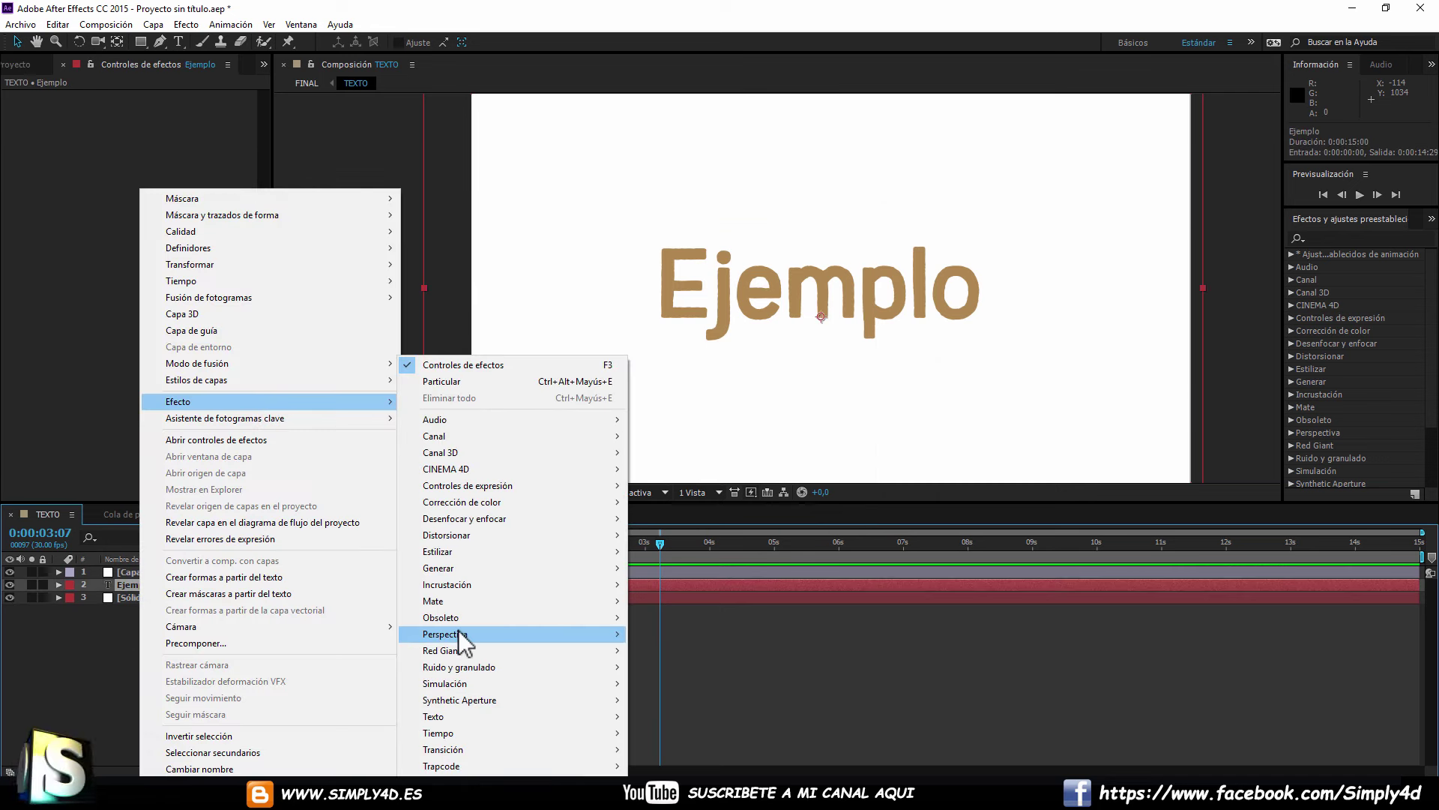
mouse_move(457, 632)
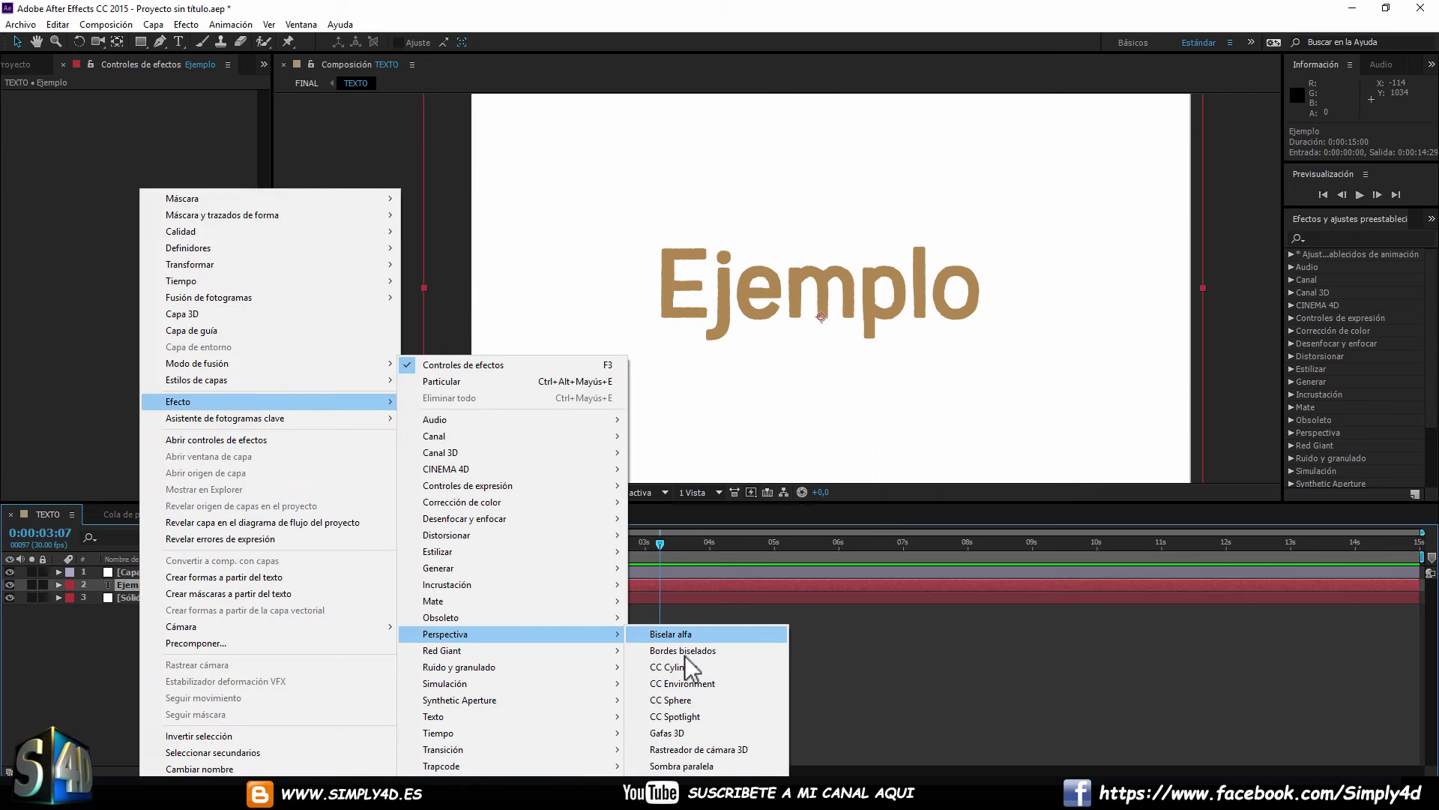
click(697, 766)
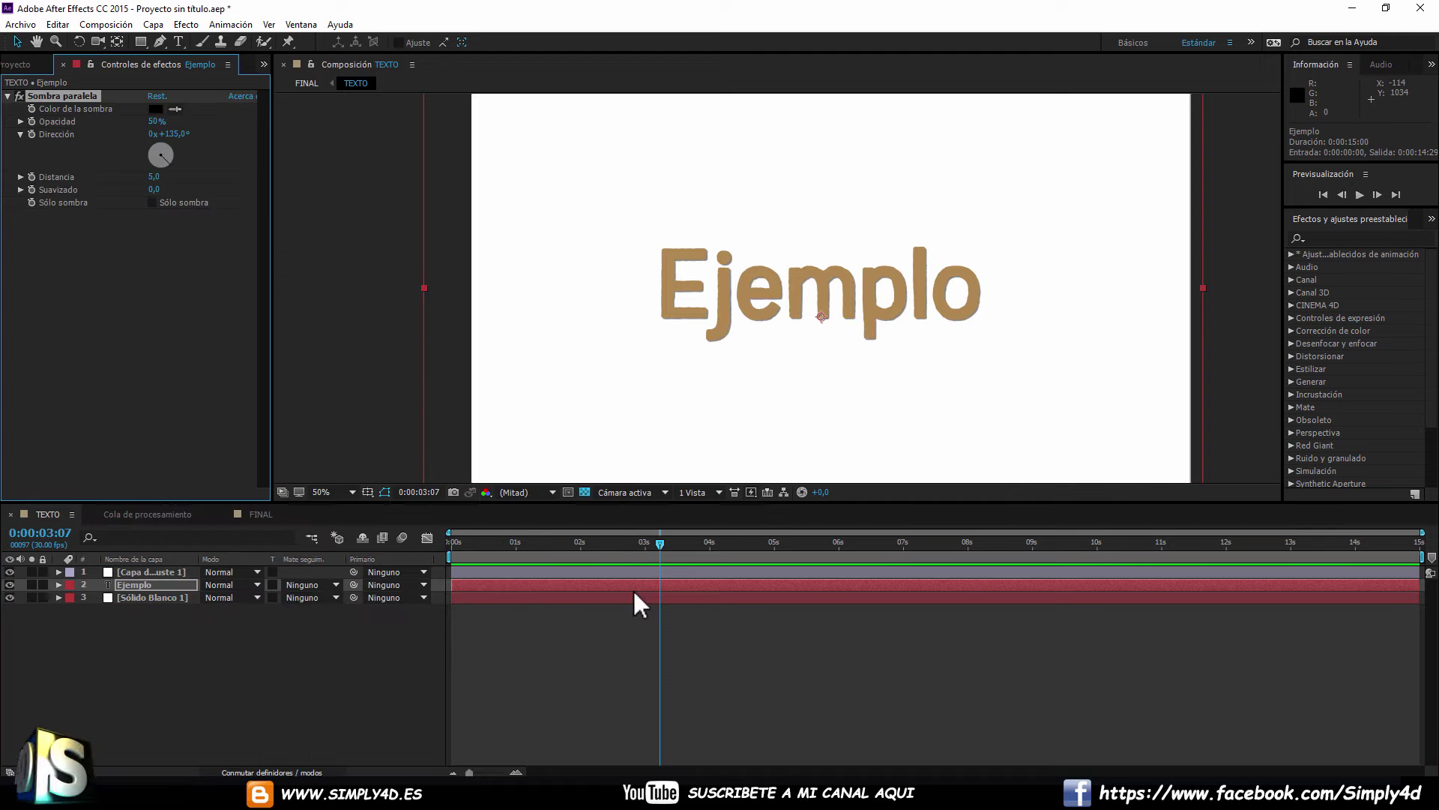
drag(158, 121, 267, 122)
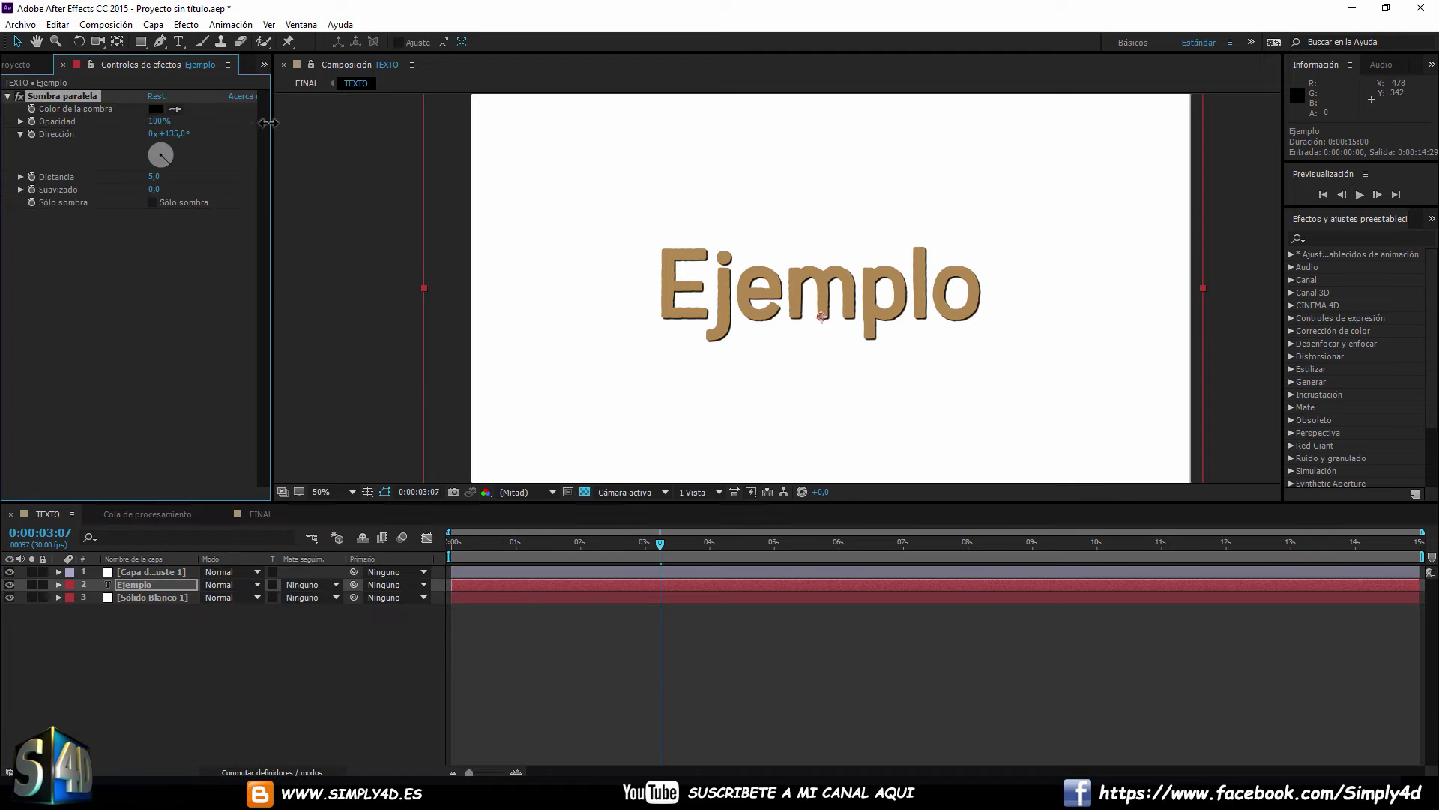
mouse_move(153, 180)
mouse_down()
mouse_move(187, 188)
mouse_move(151, 174)
mouse_up()
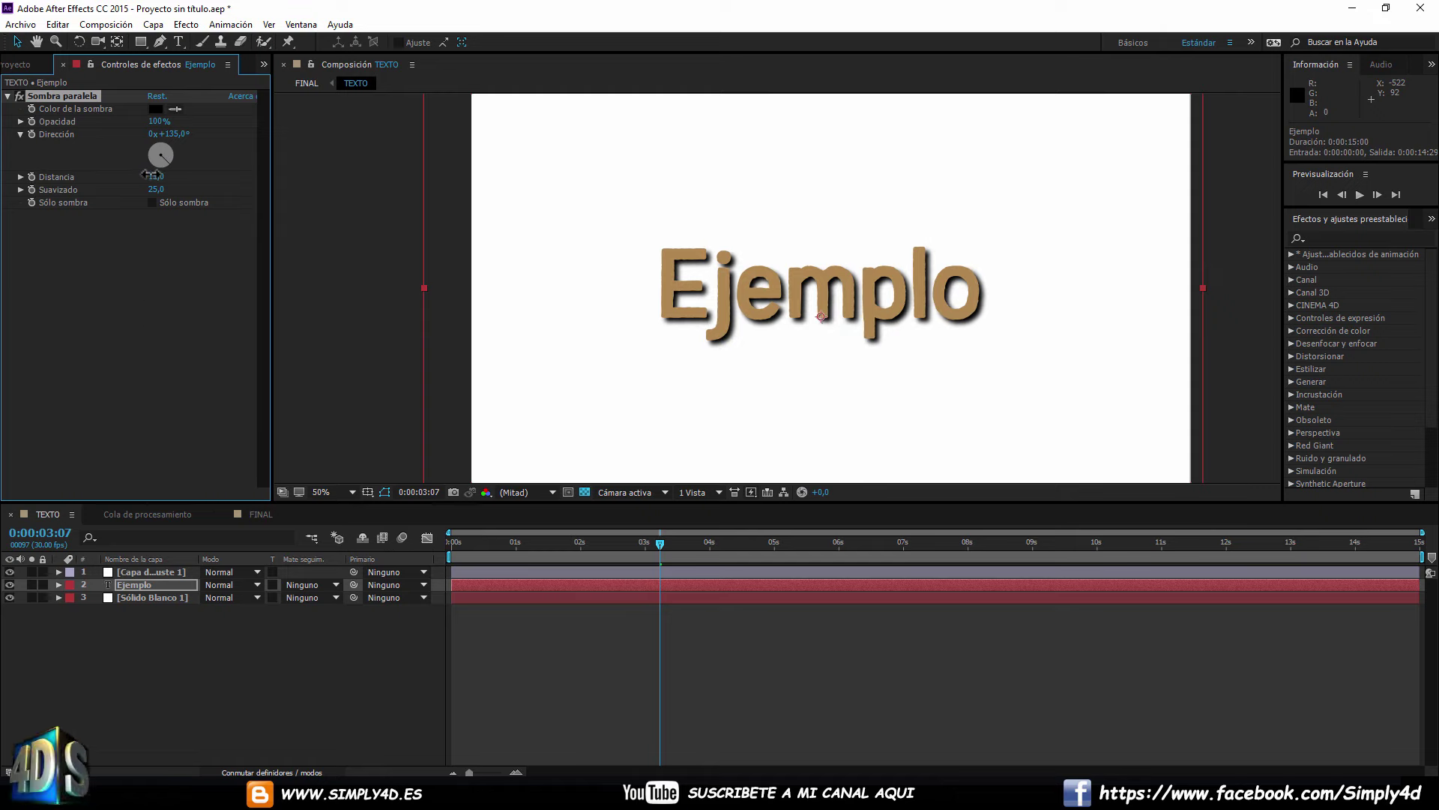
Add a Sombra radial to Ejemplo, soften it to 72.5 and cut projection distance to about 4.4.
right_click(123, 306)
mouse_move(239, 453)
mouse_move(211, 583)
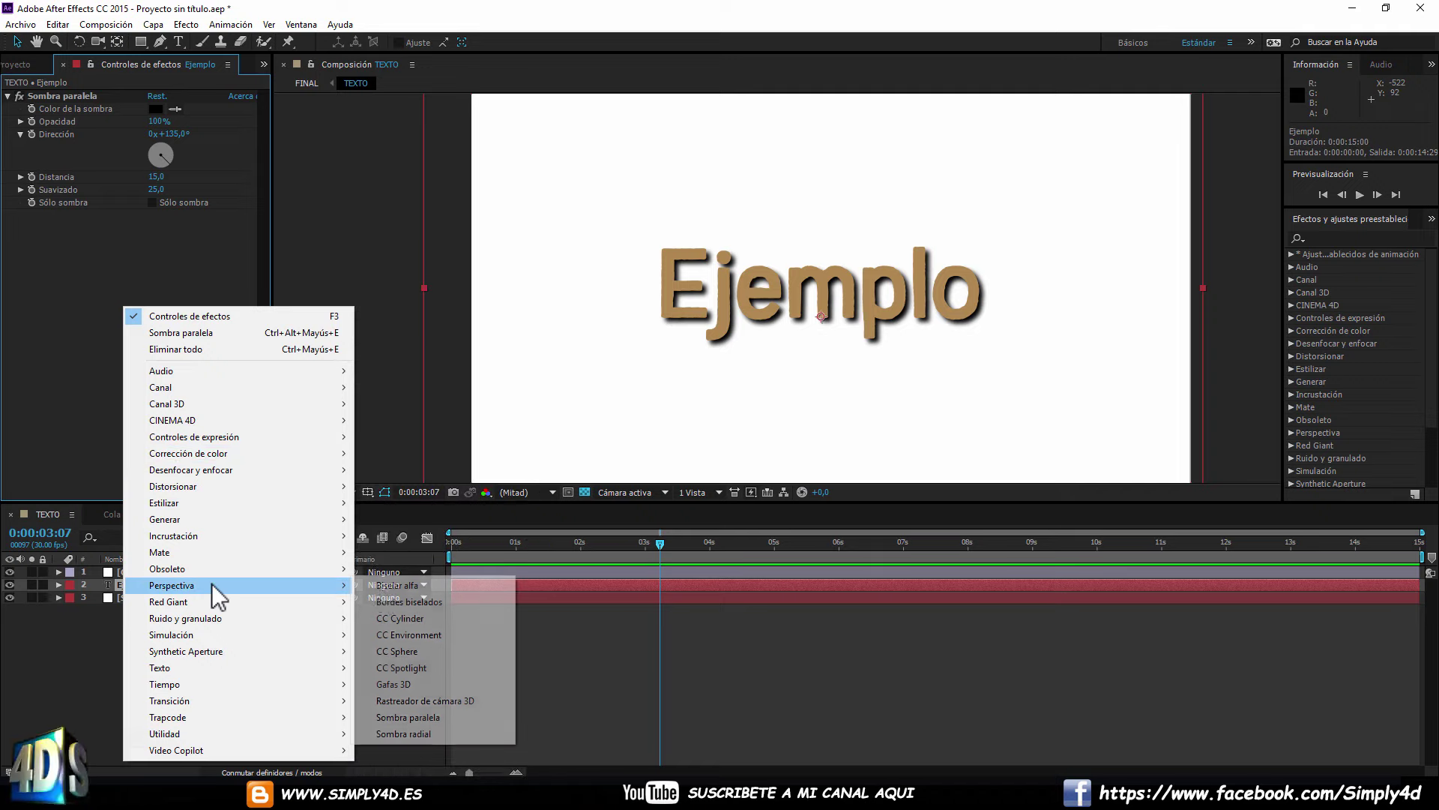
click(417, 731)
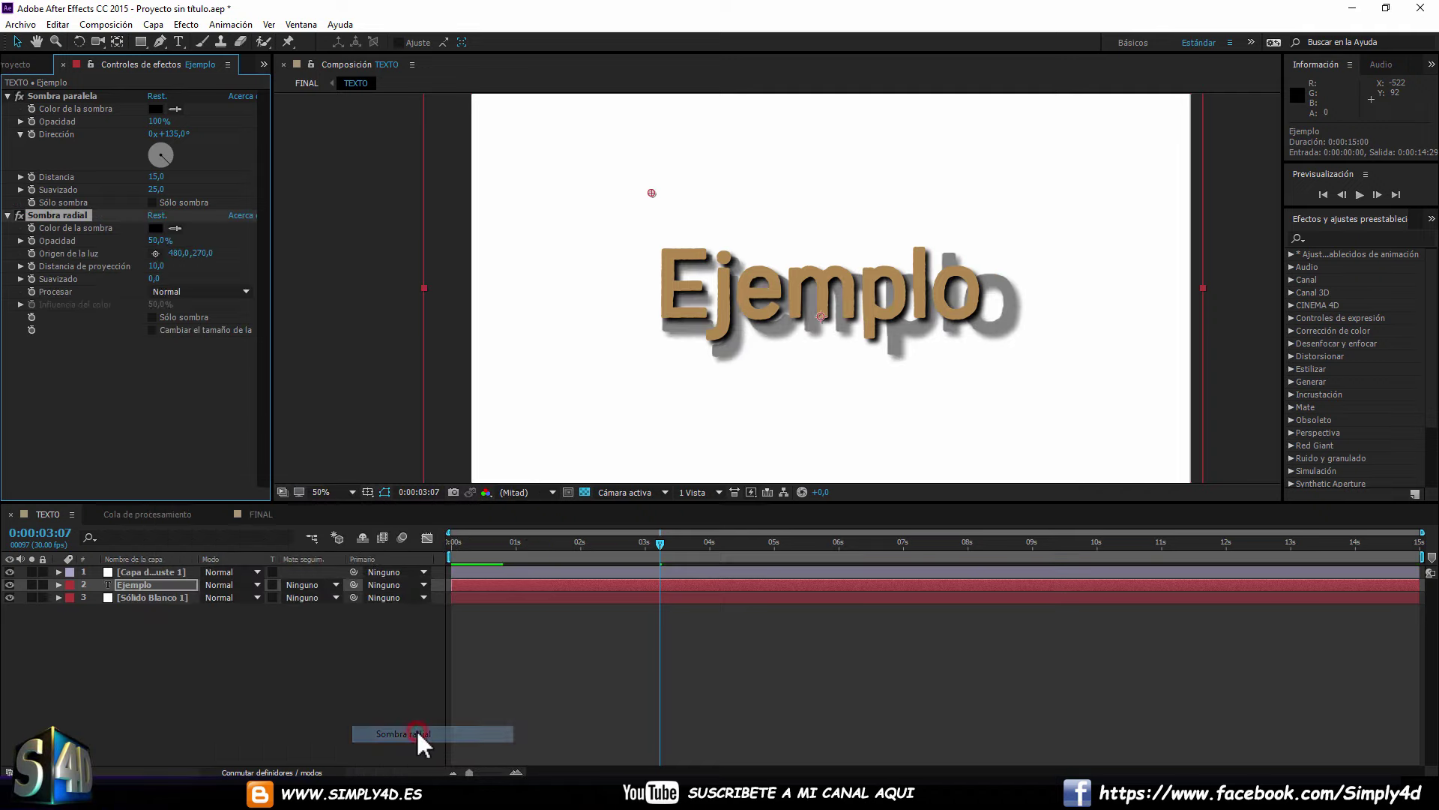
drag(154, 279, 272, 277)
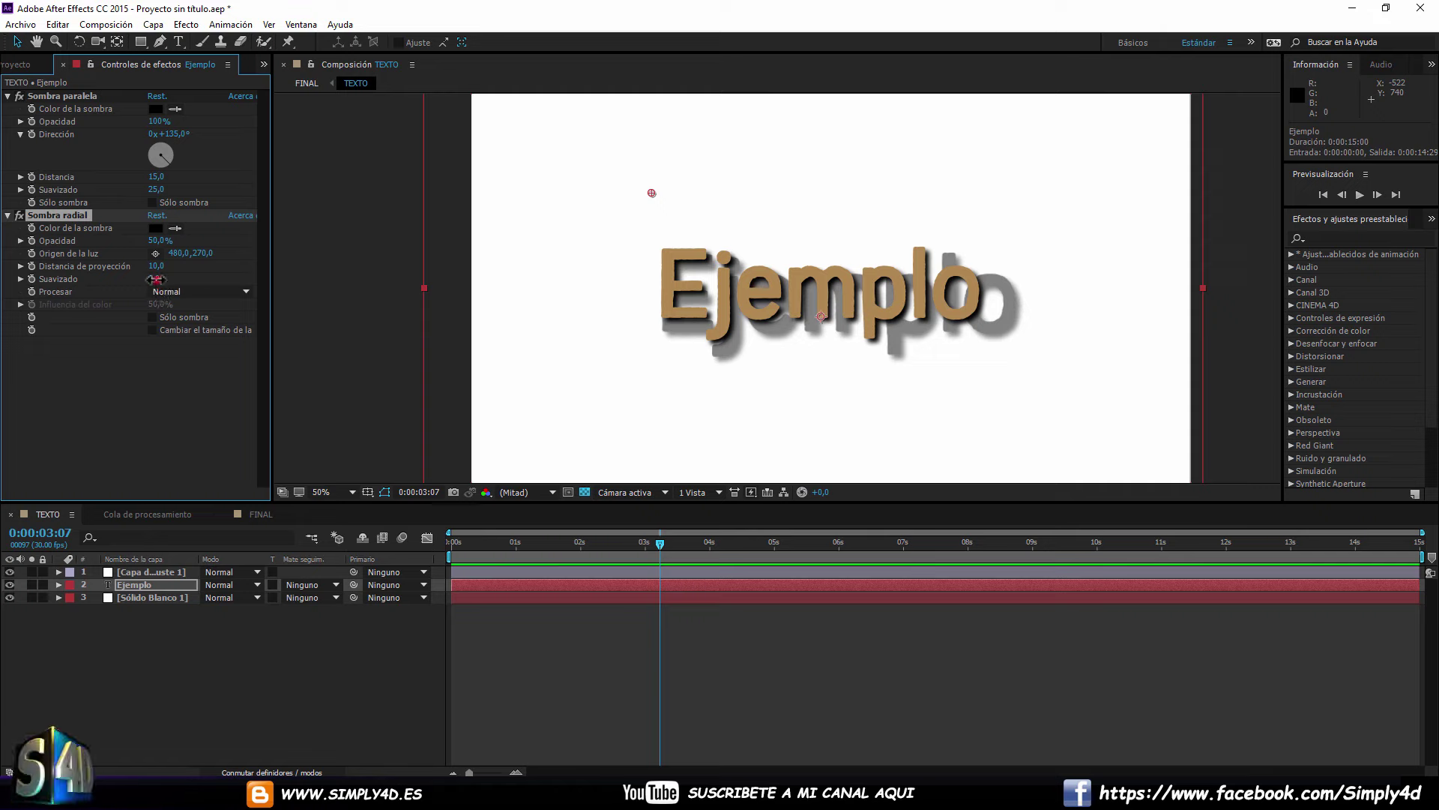
drag(156, 279, 362, 278)
drag(9, 279, 584, 267)
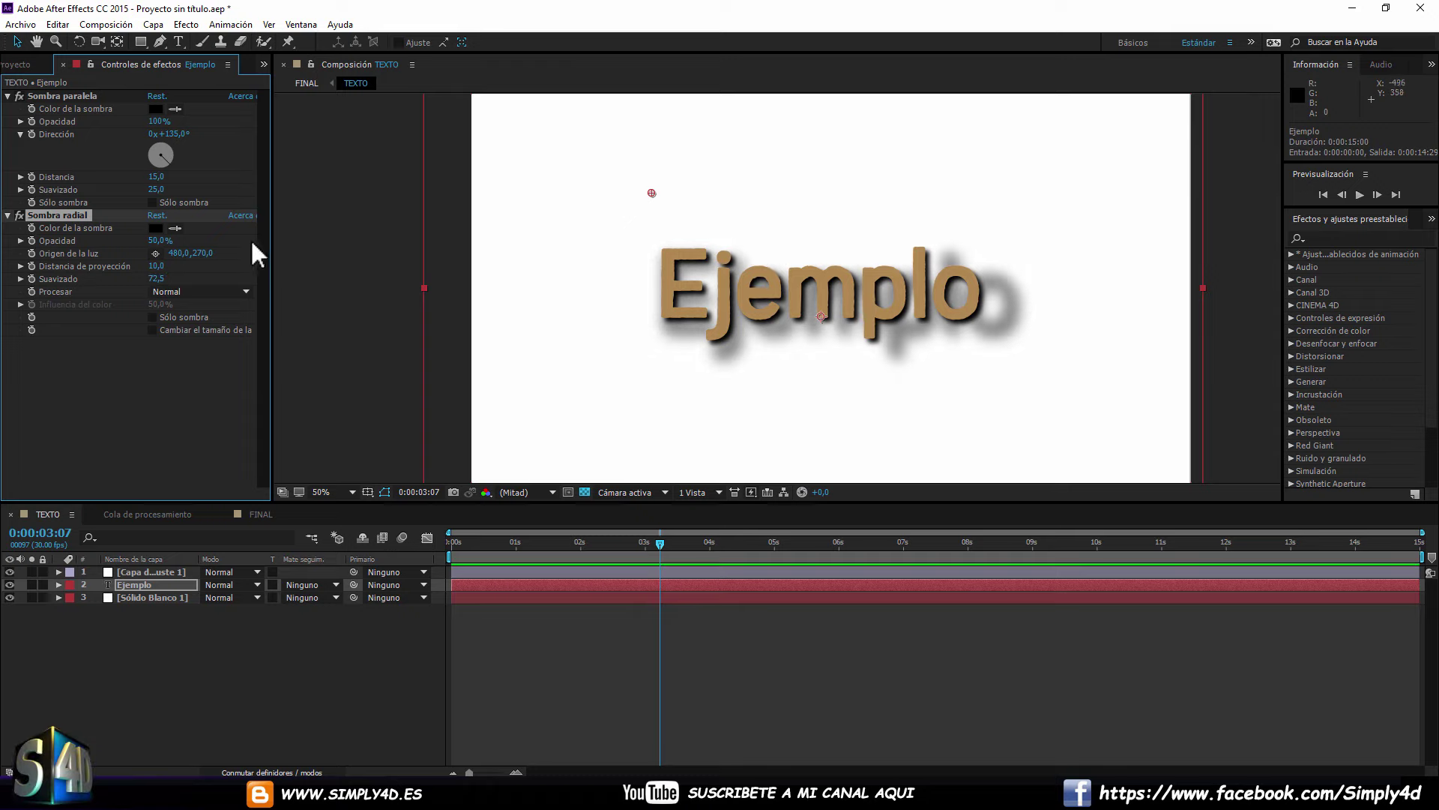
drag(155, 266, 105, 272)
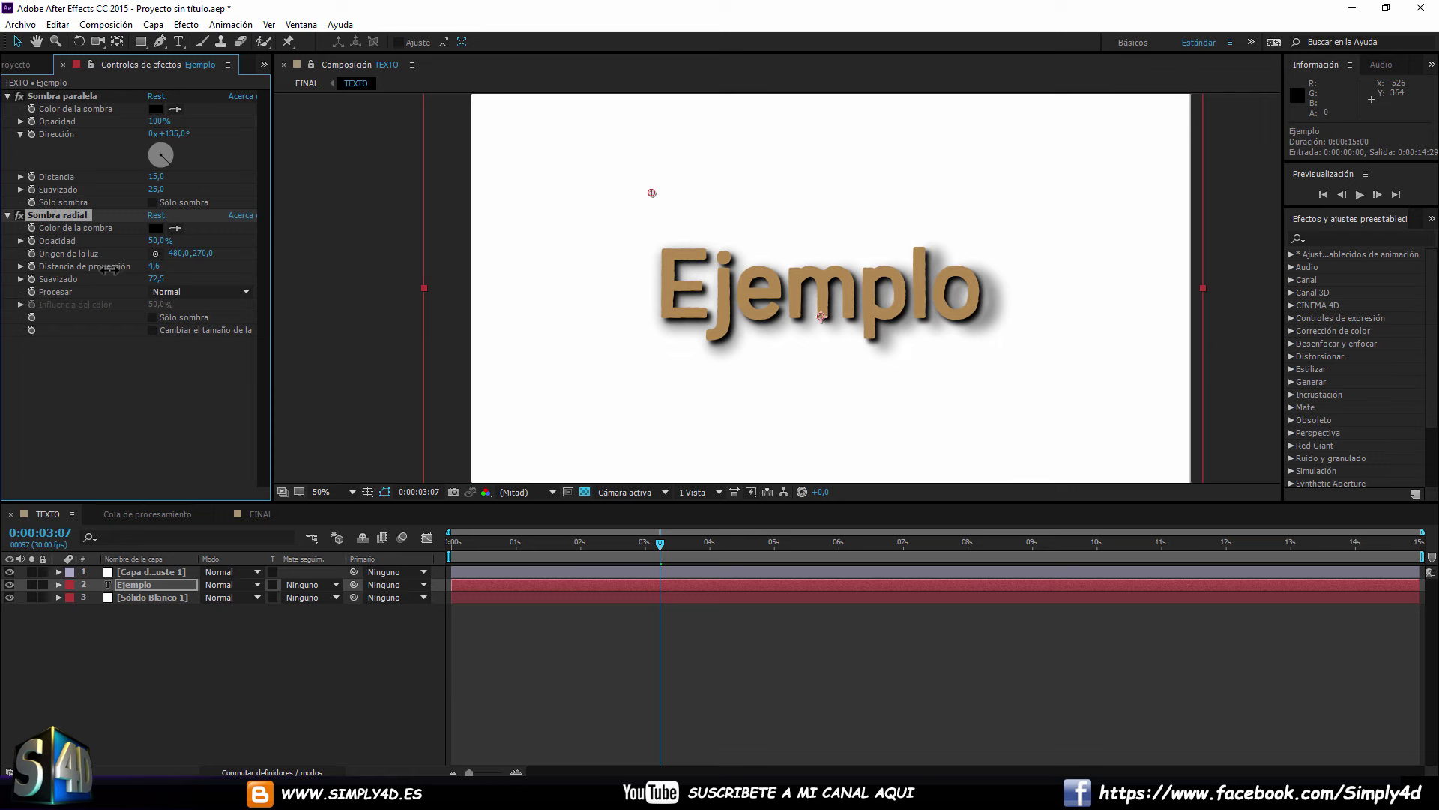
Turn off the Sólido Blanco 1 white solid in the TEXTO comp, then go back to FINAL.
click(188, 642)
click(258, 514)
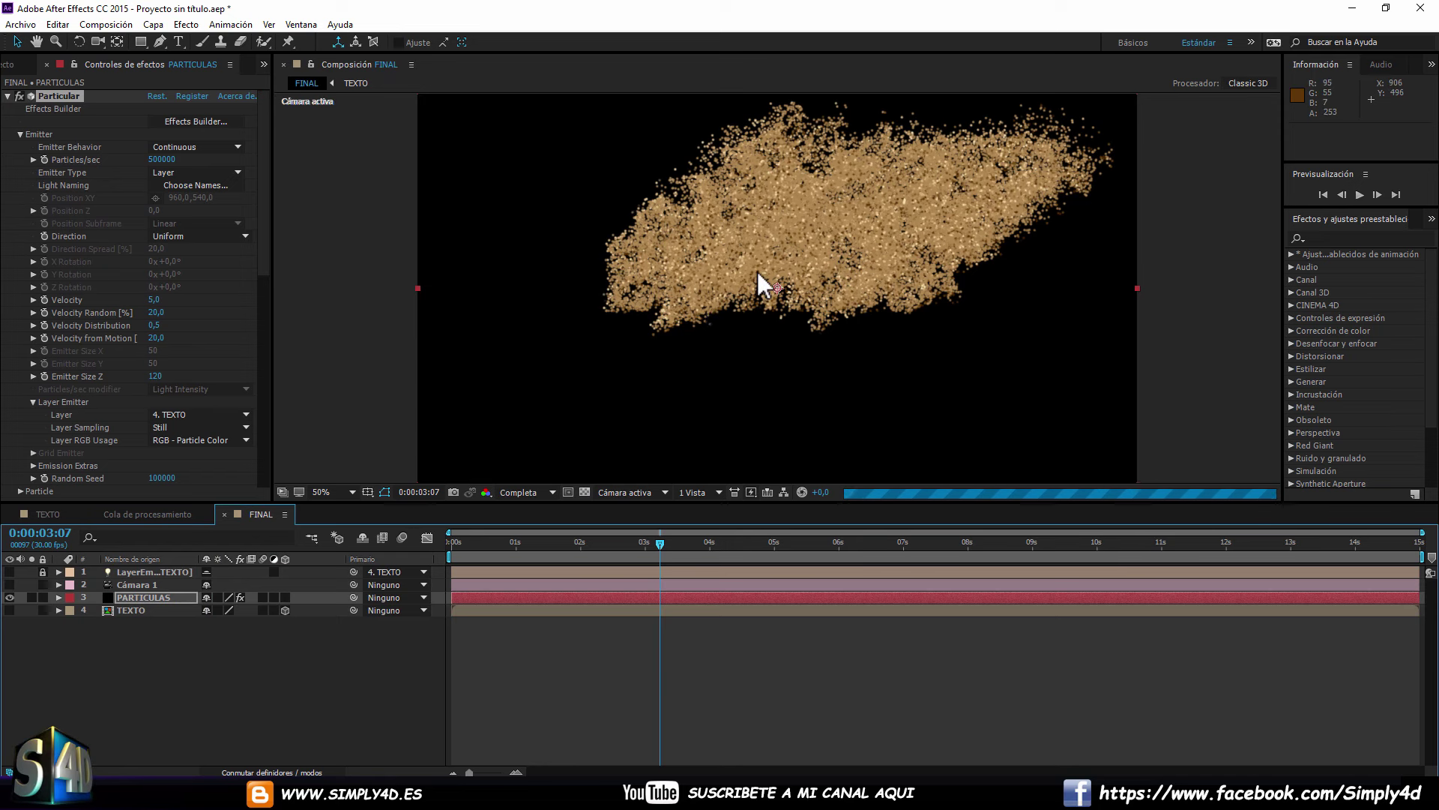
click(174, 514)
click(247, 515)
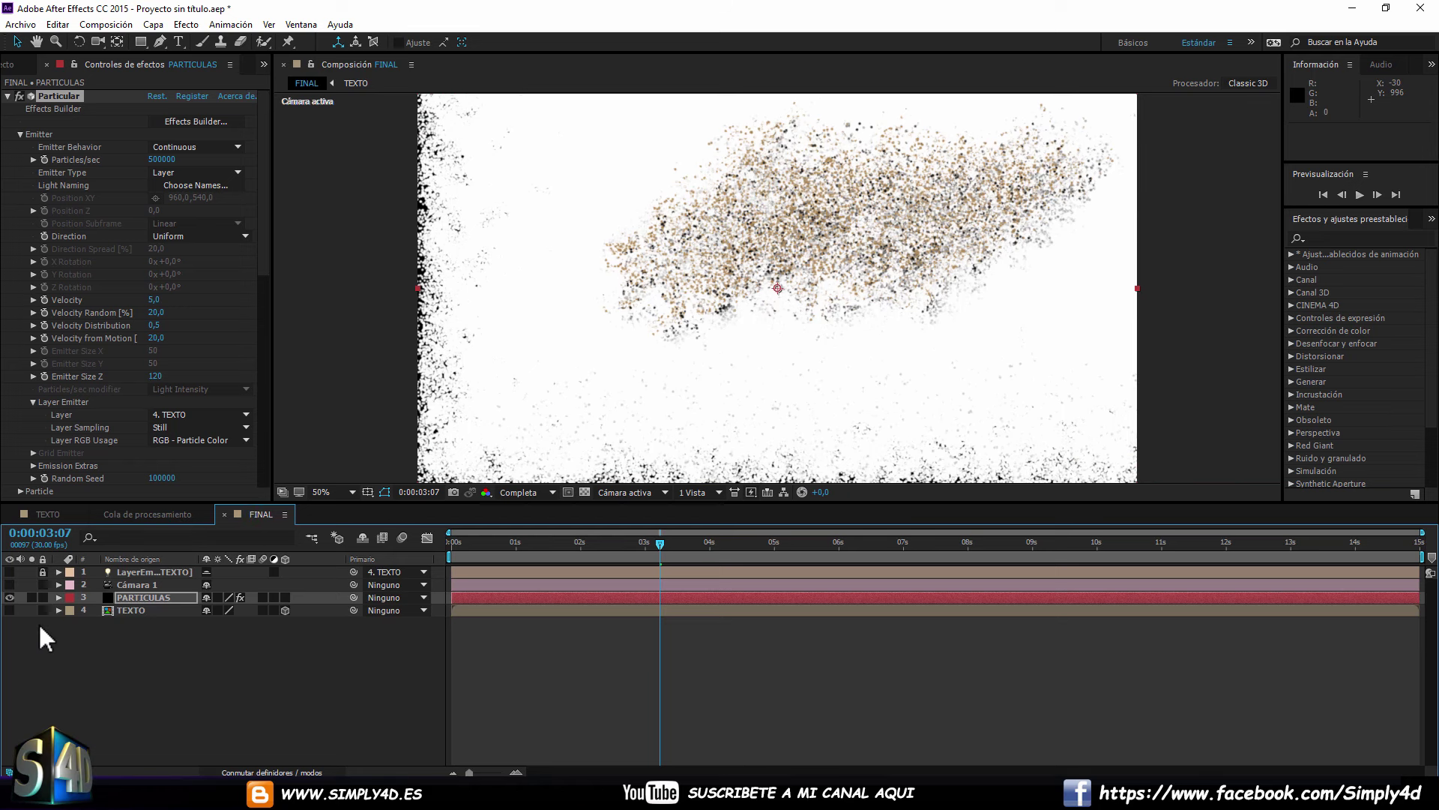
click(47, 514)
click(11, 597)
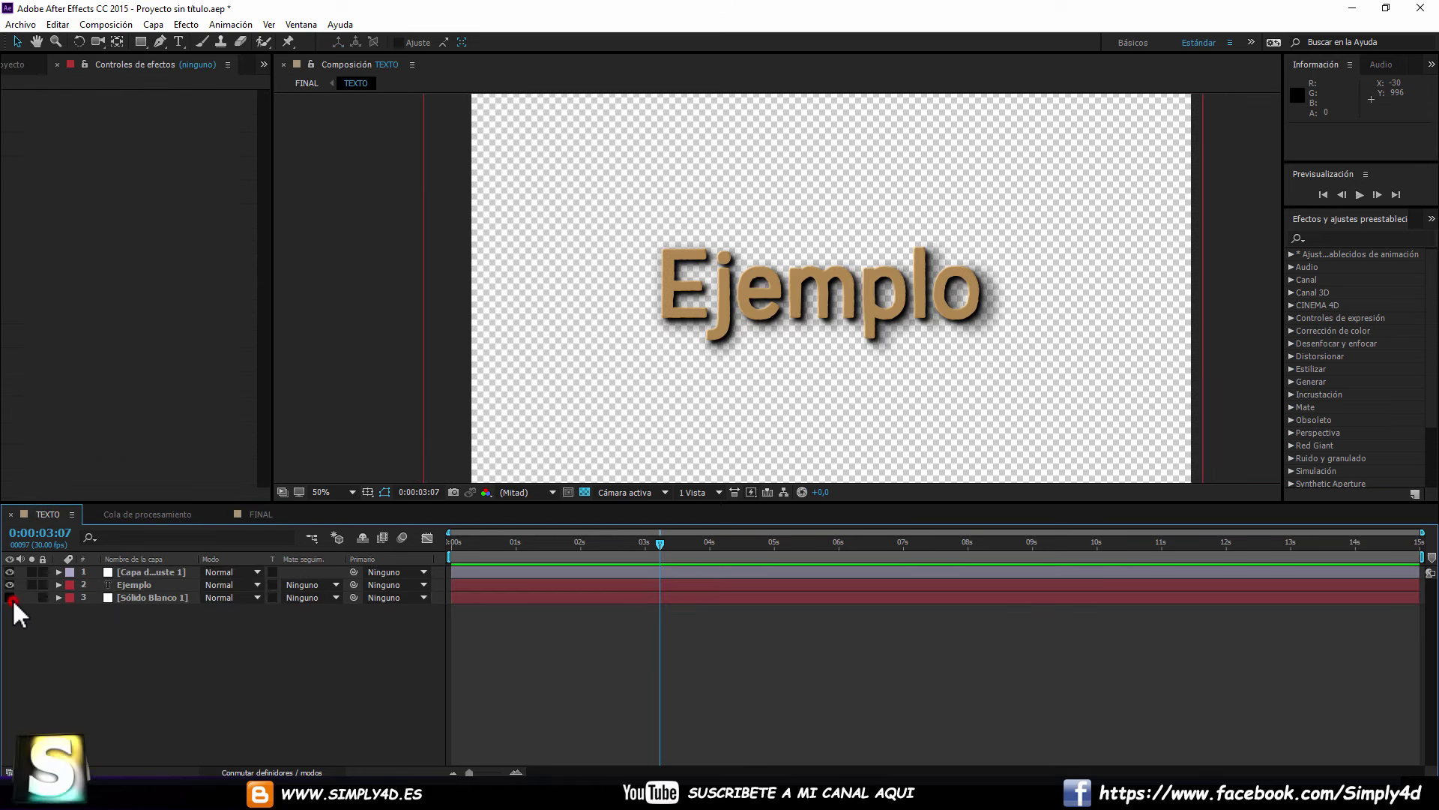
click(250, 513)
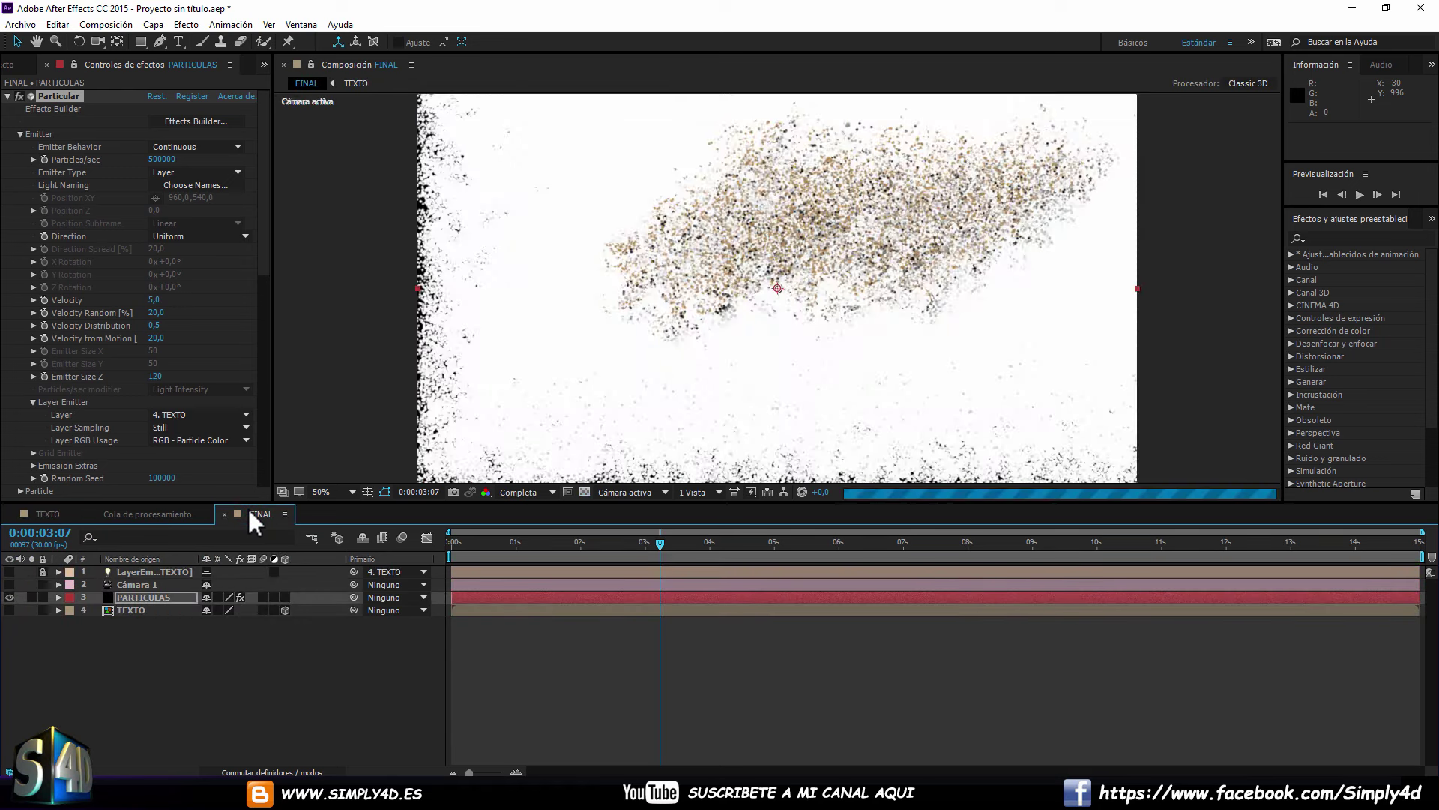
Preview the particles from the start, then set Layer Emitter's Layer Sampling to Particle Birth Time.
drag(470, 538, 434, 538)
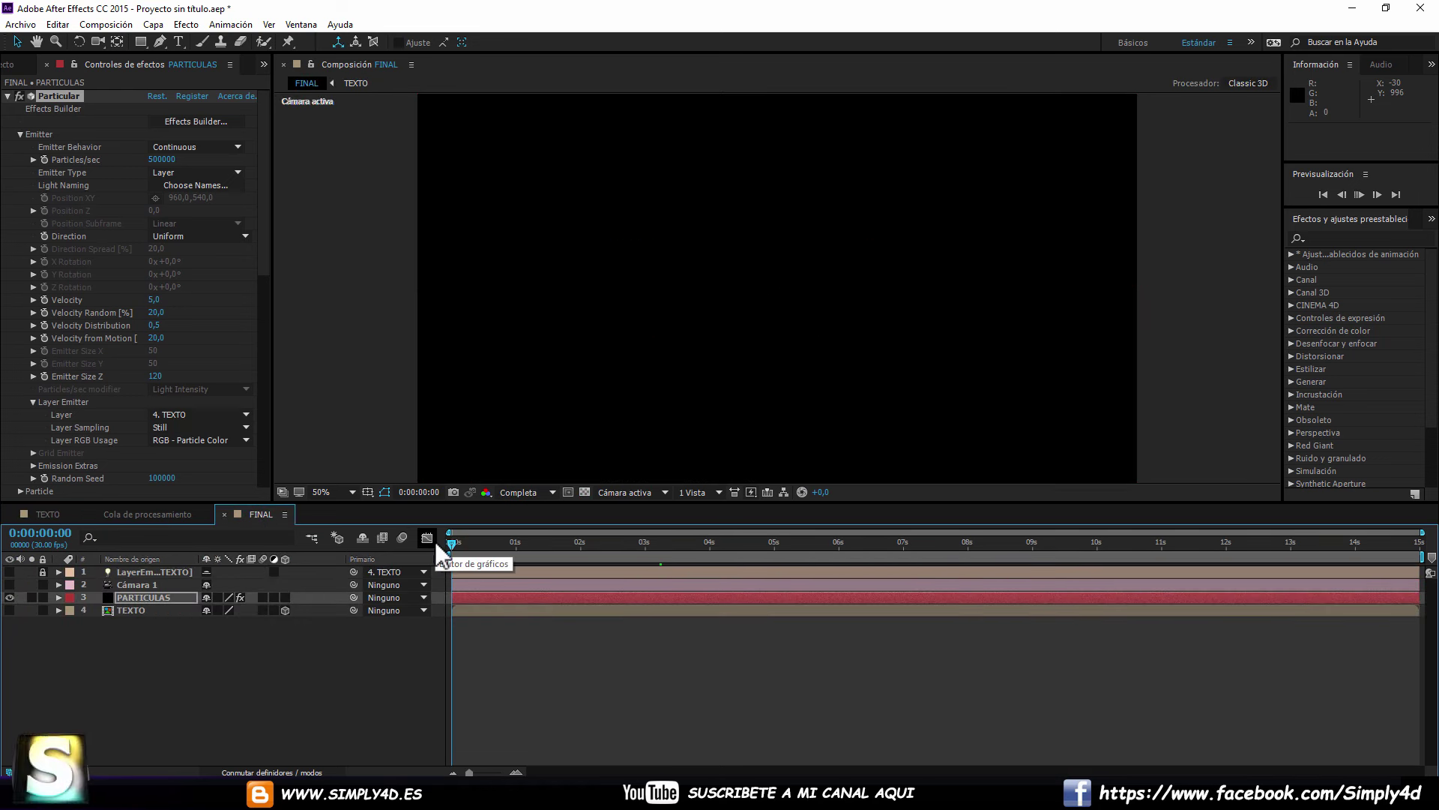
key(space)
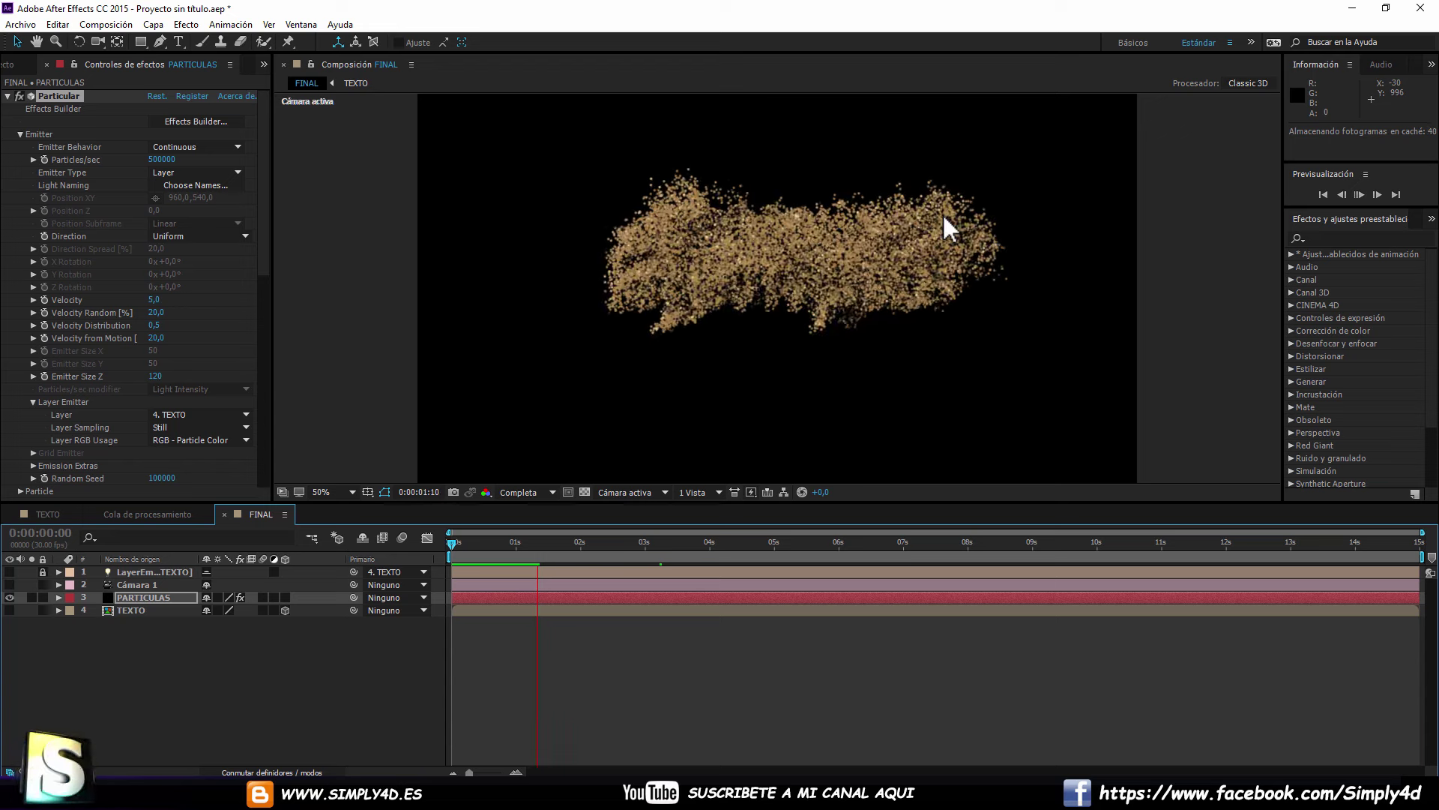
key(space)
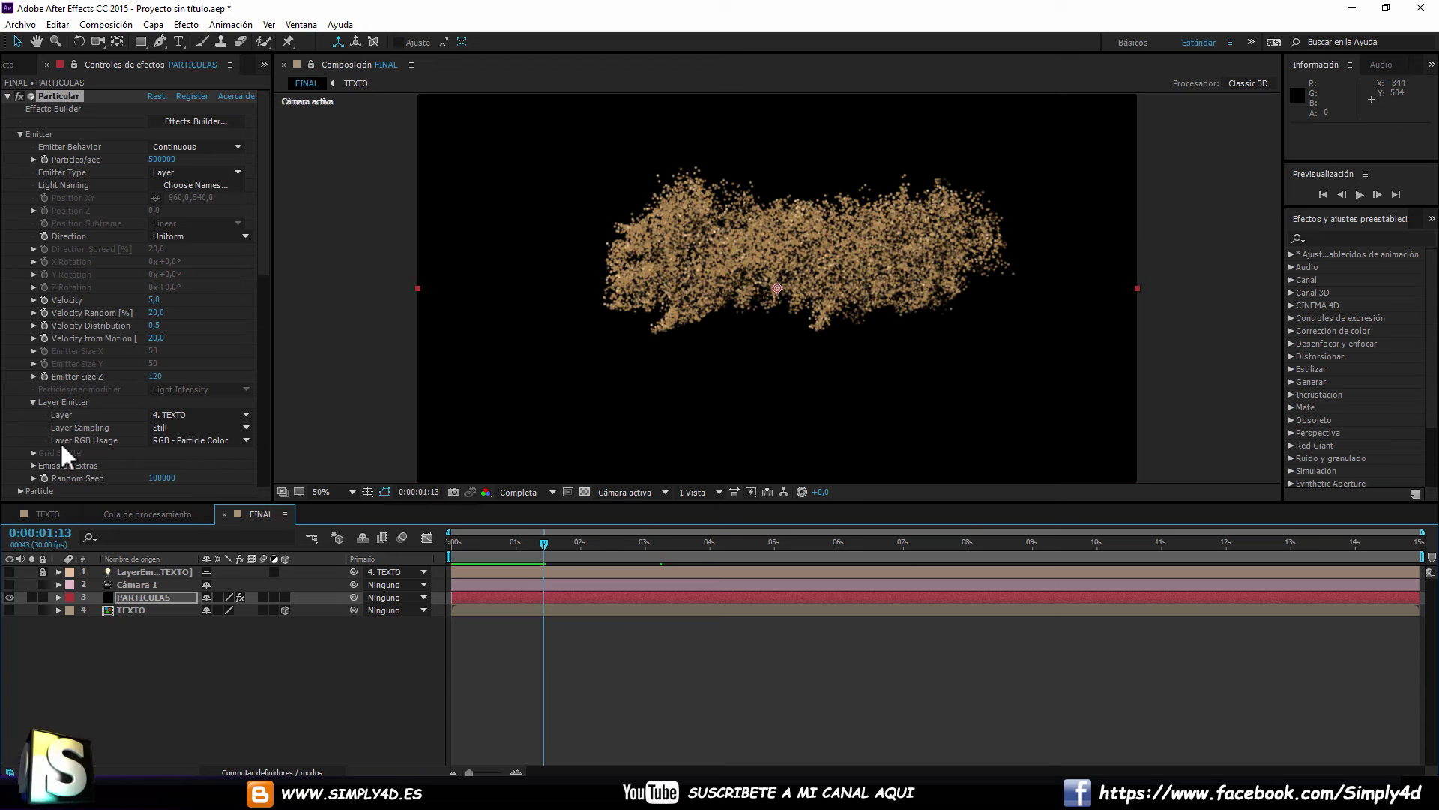
click(178, 427)
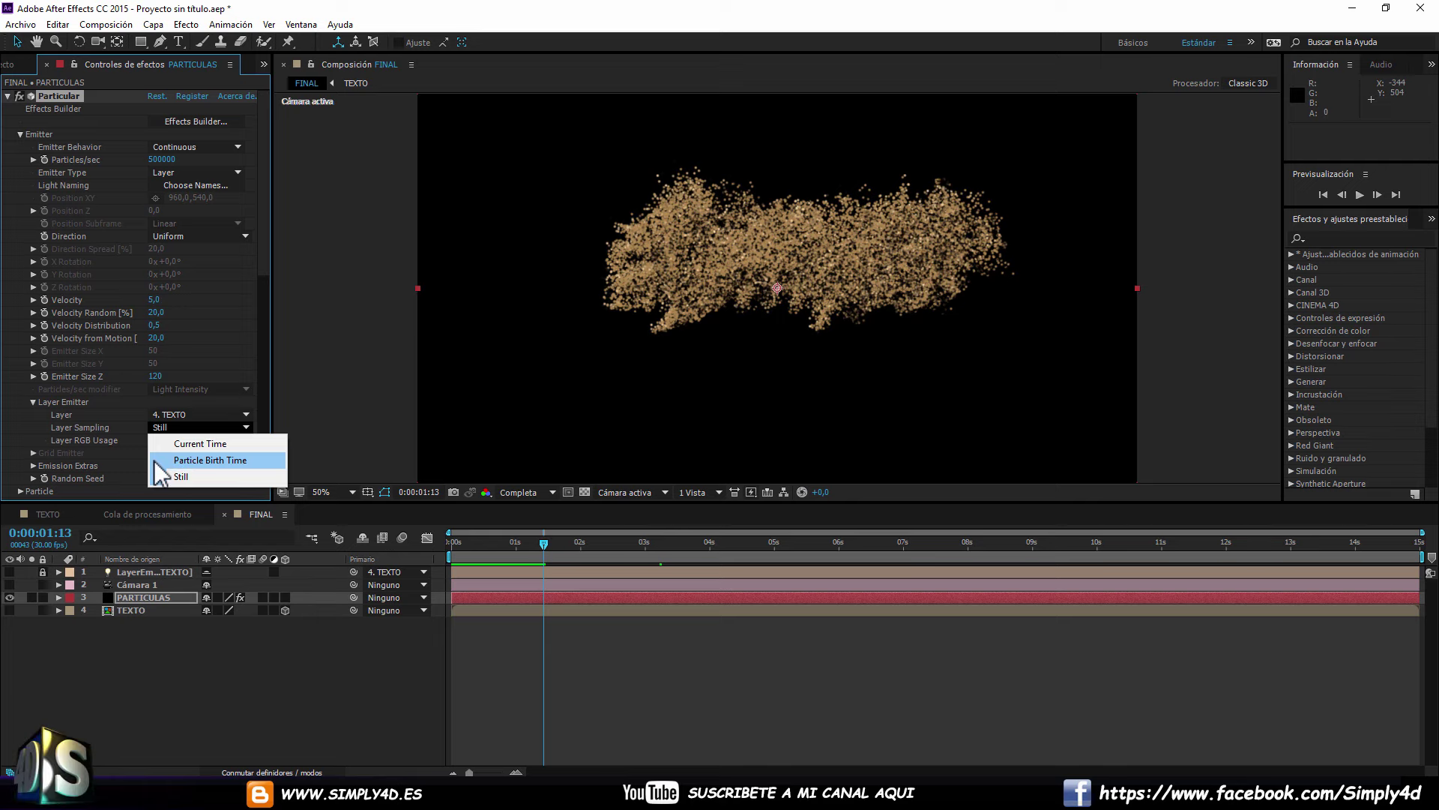
click(196, 458)
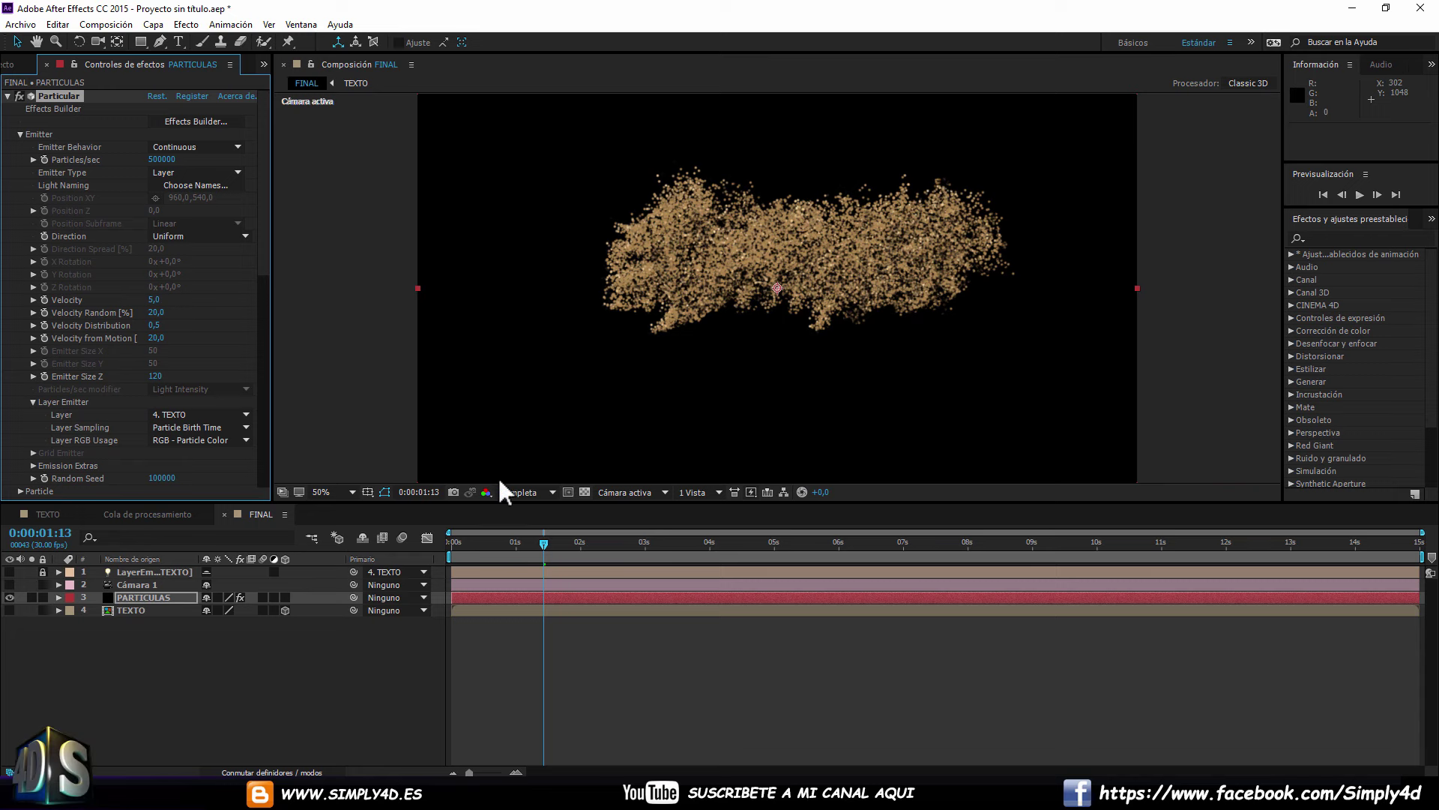
Set Particular's Shading > Shadowlet for Main to On and scrub back to check the shading.
drag(474, 545, 686, 542)
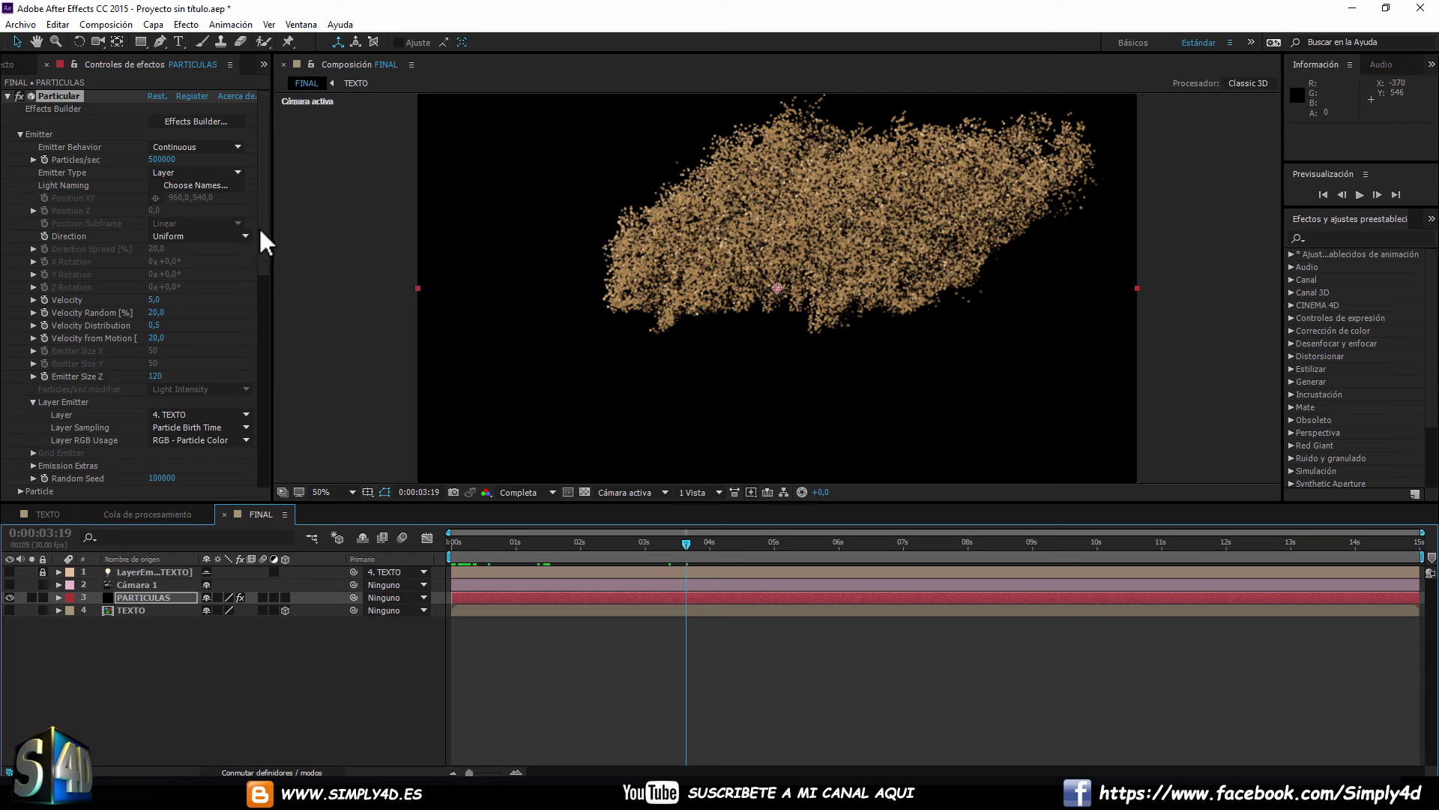
drag(264, 229, 263, 299)
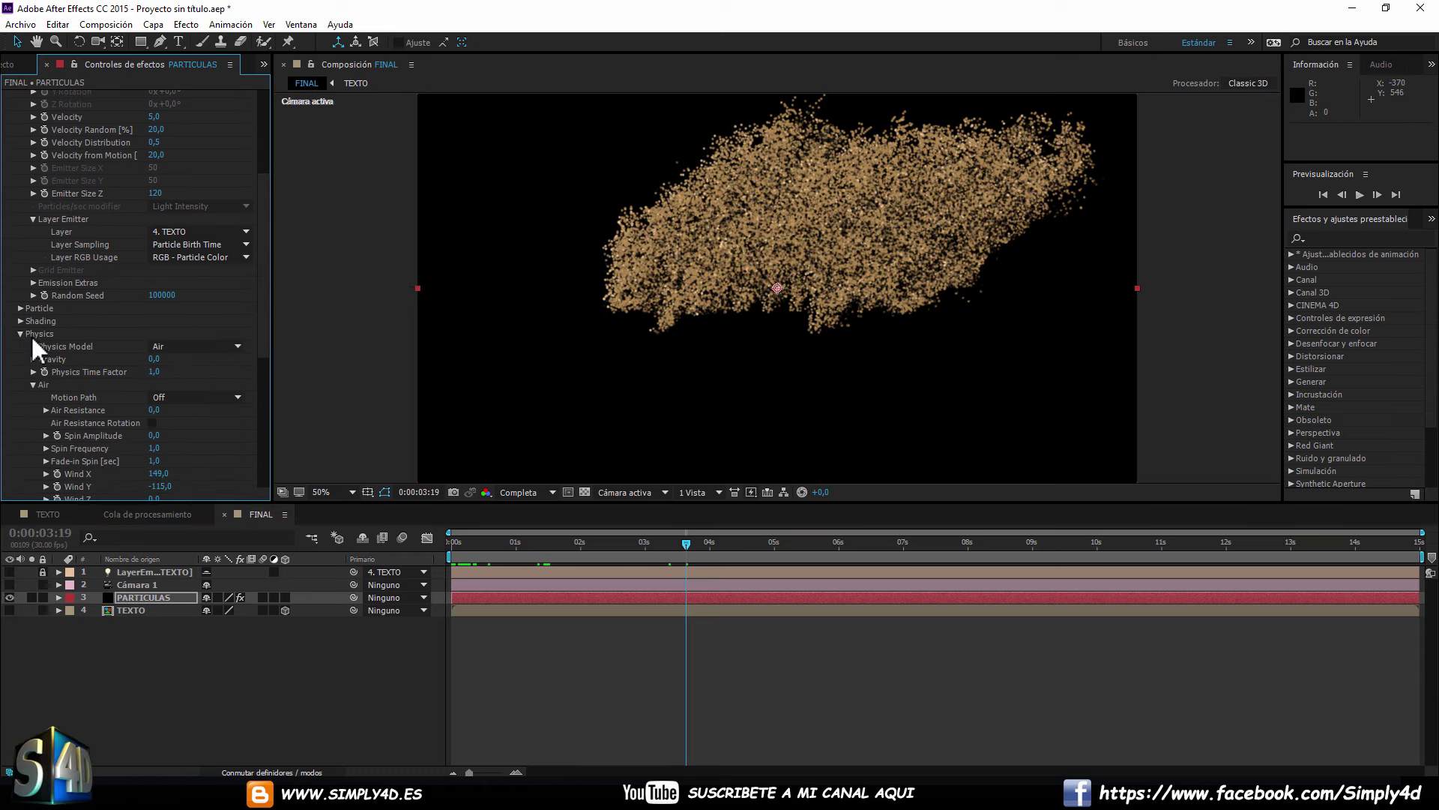
click(21, 320)
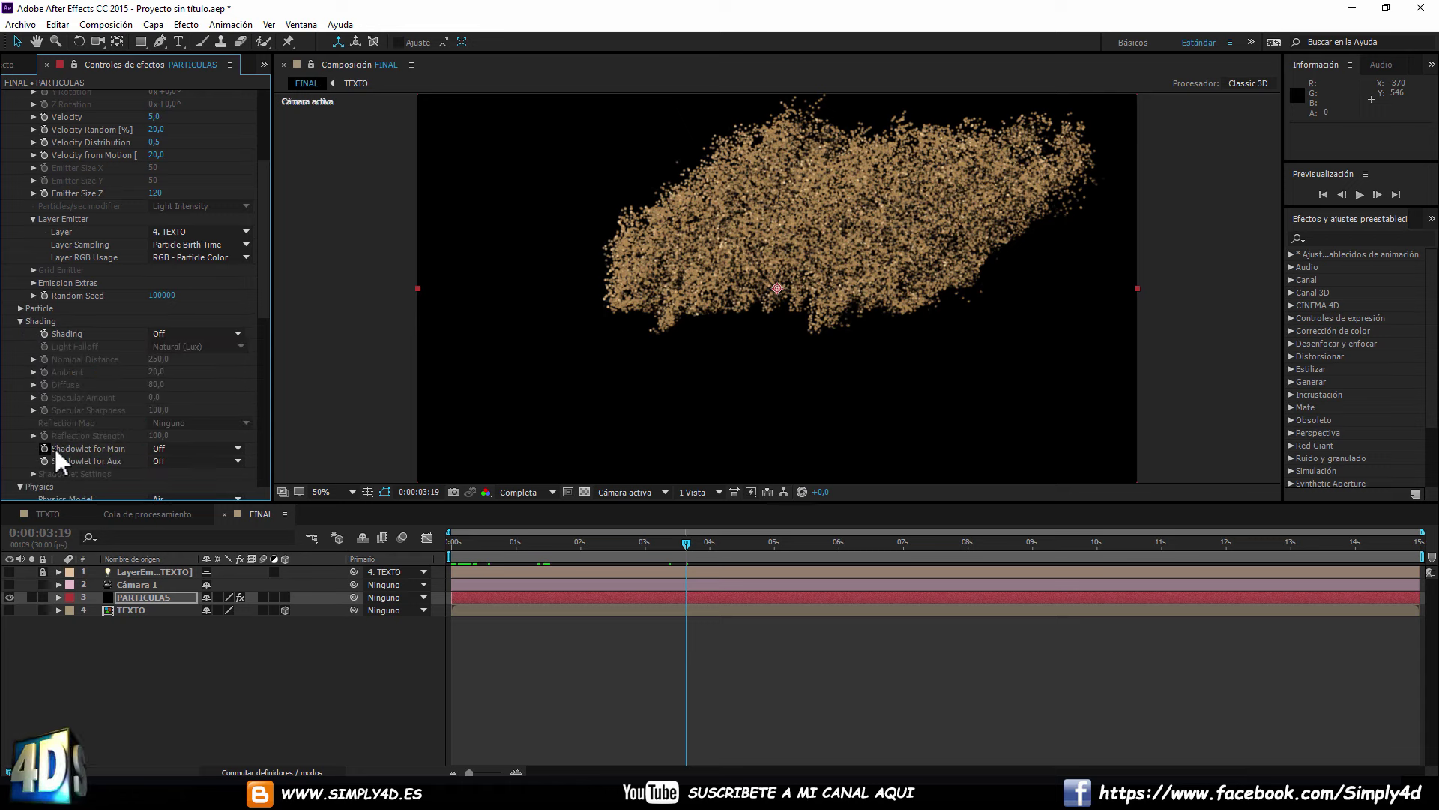
click(172, 448)
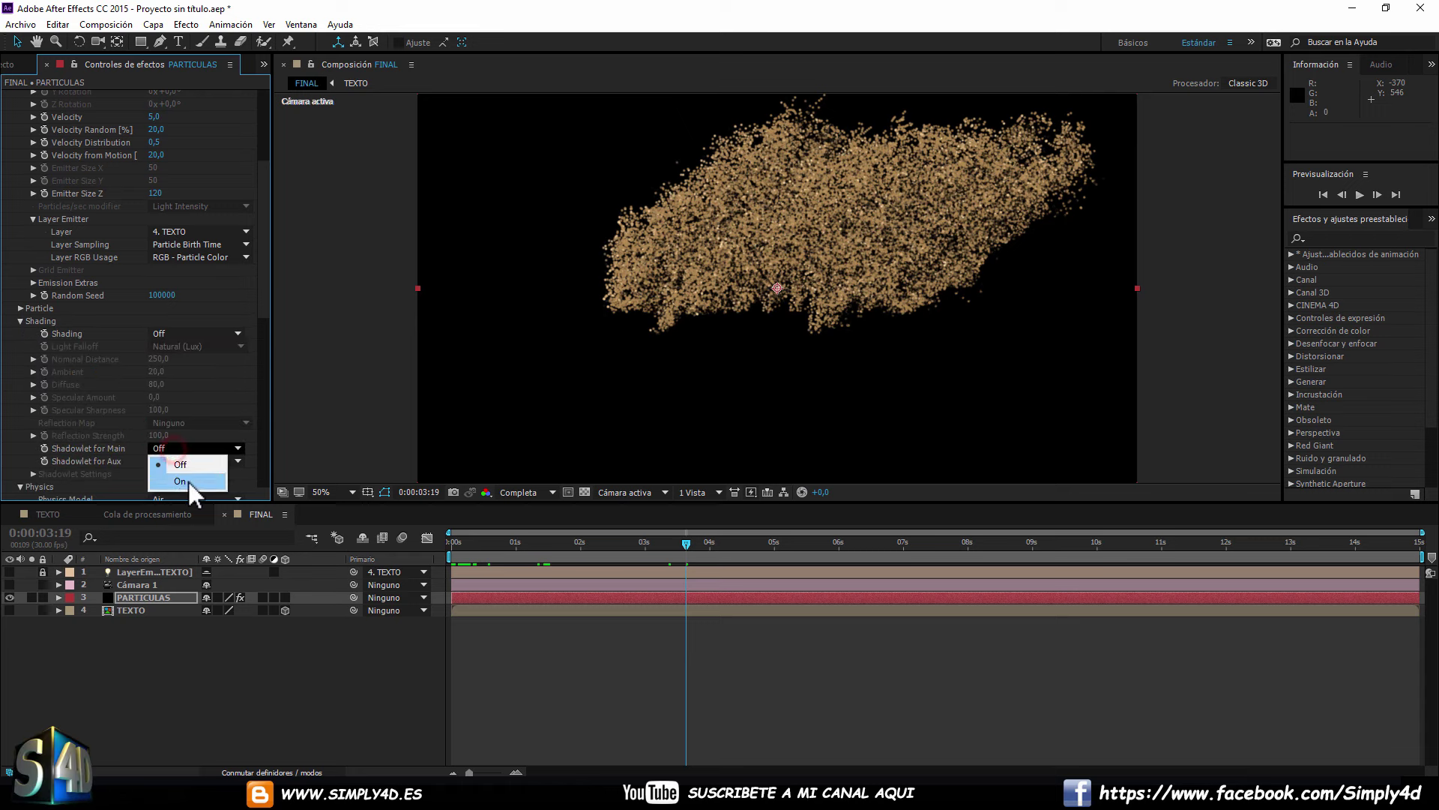
click(188, 480)
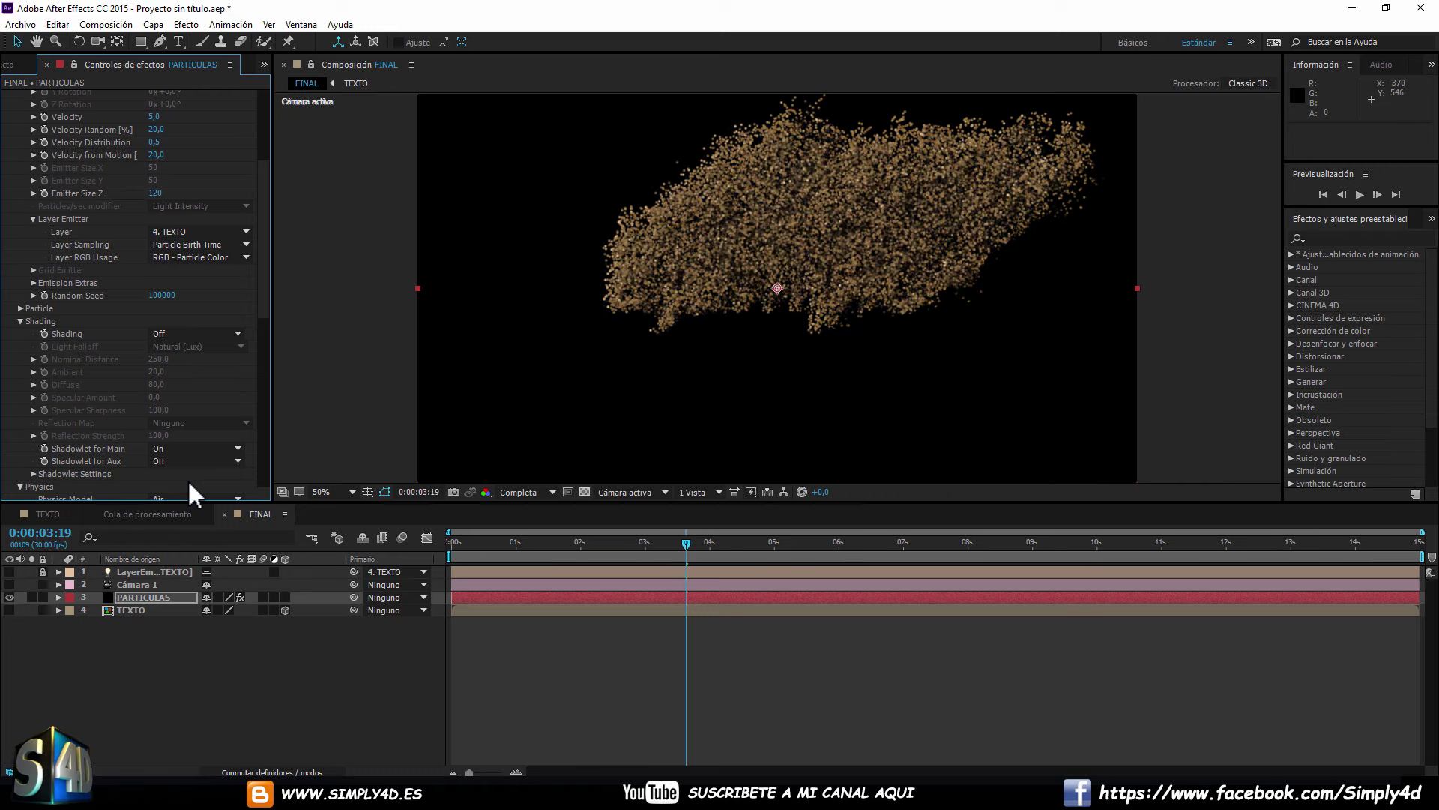
drag(478, 538, 587, 539)
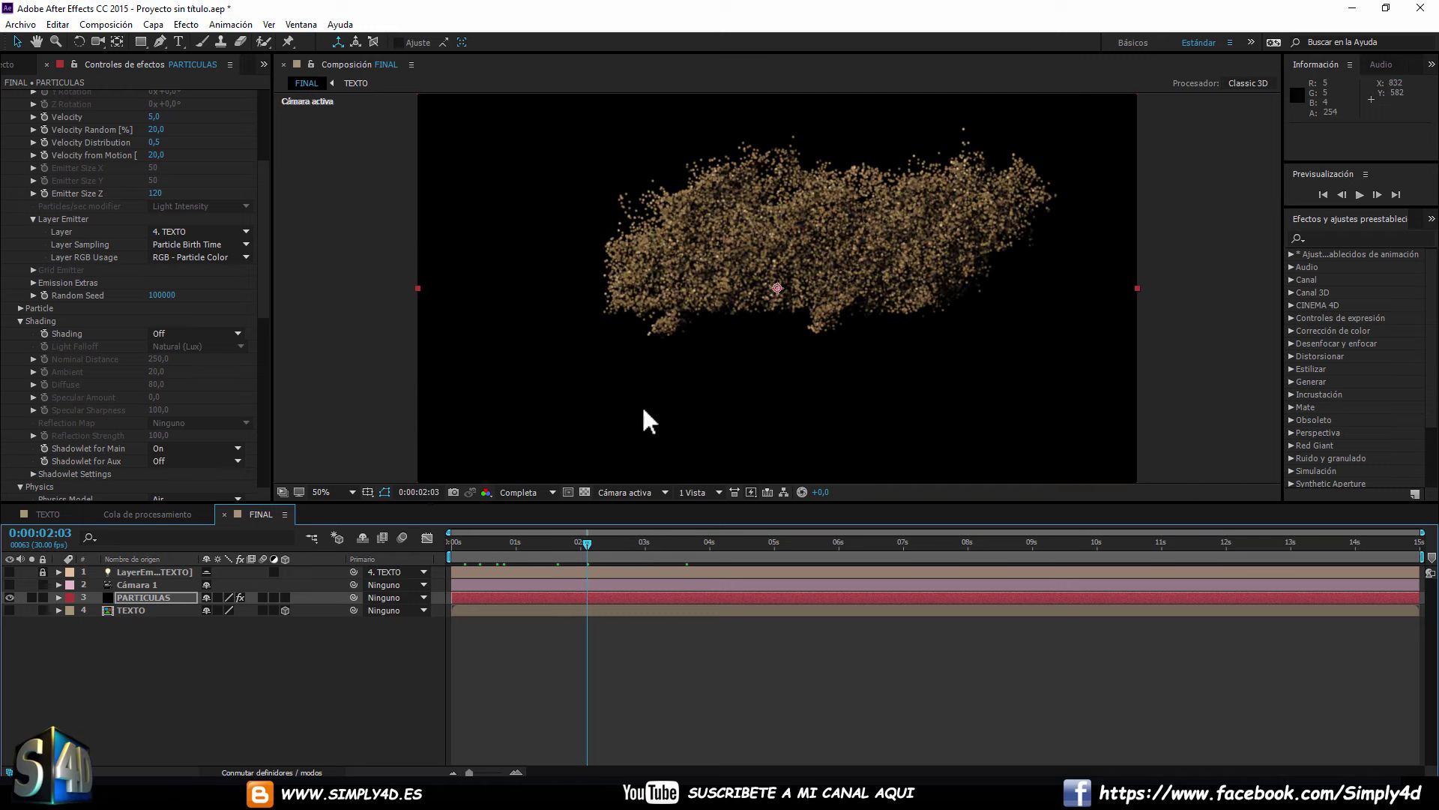
Make layer 4 TEXTO visible and preview the solid 'Ejemplo' text bursting into particles from frame 0.
click(110, 622)
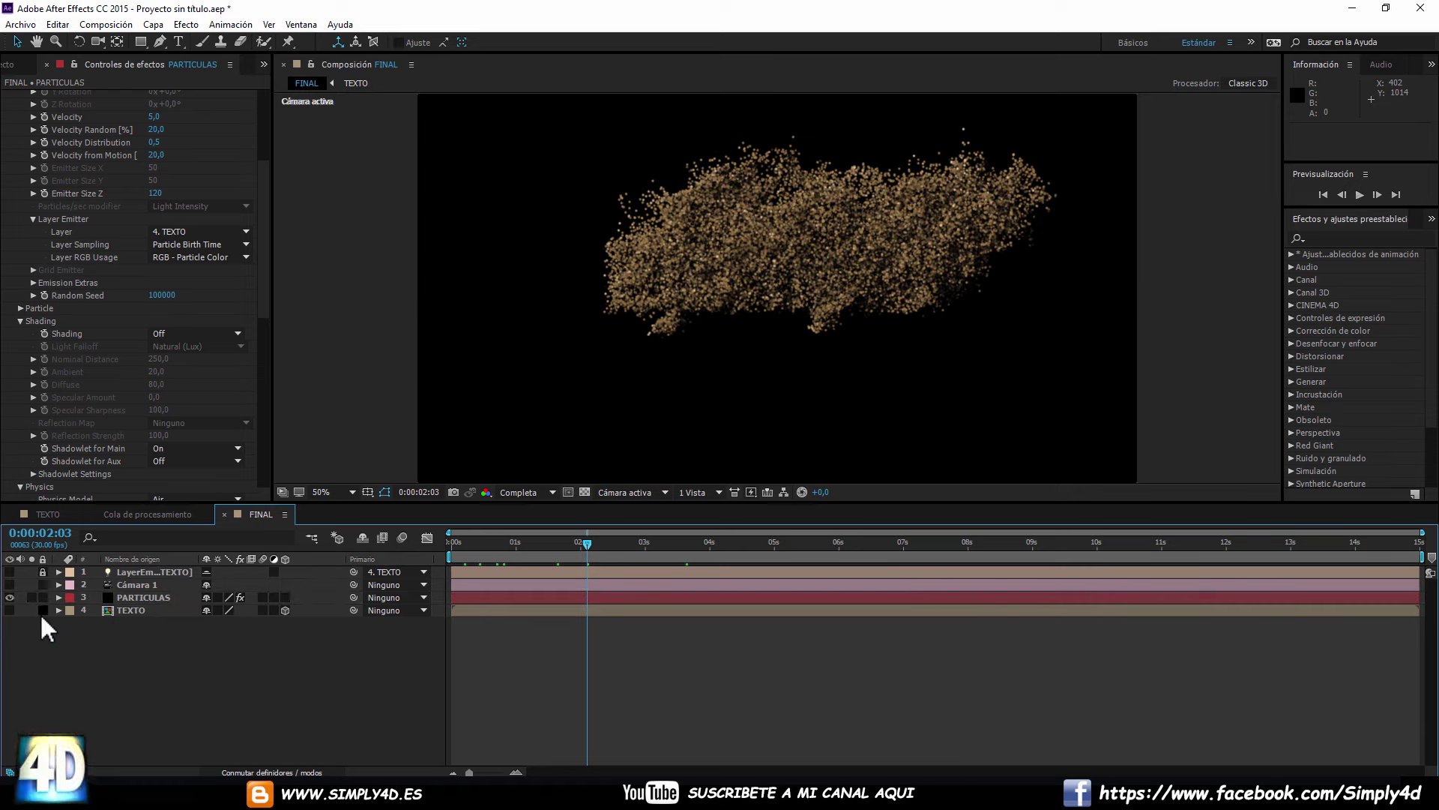
click(10, 610)
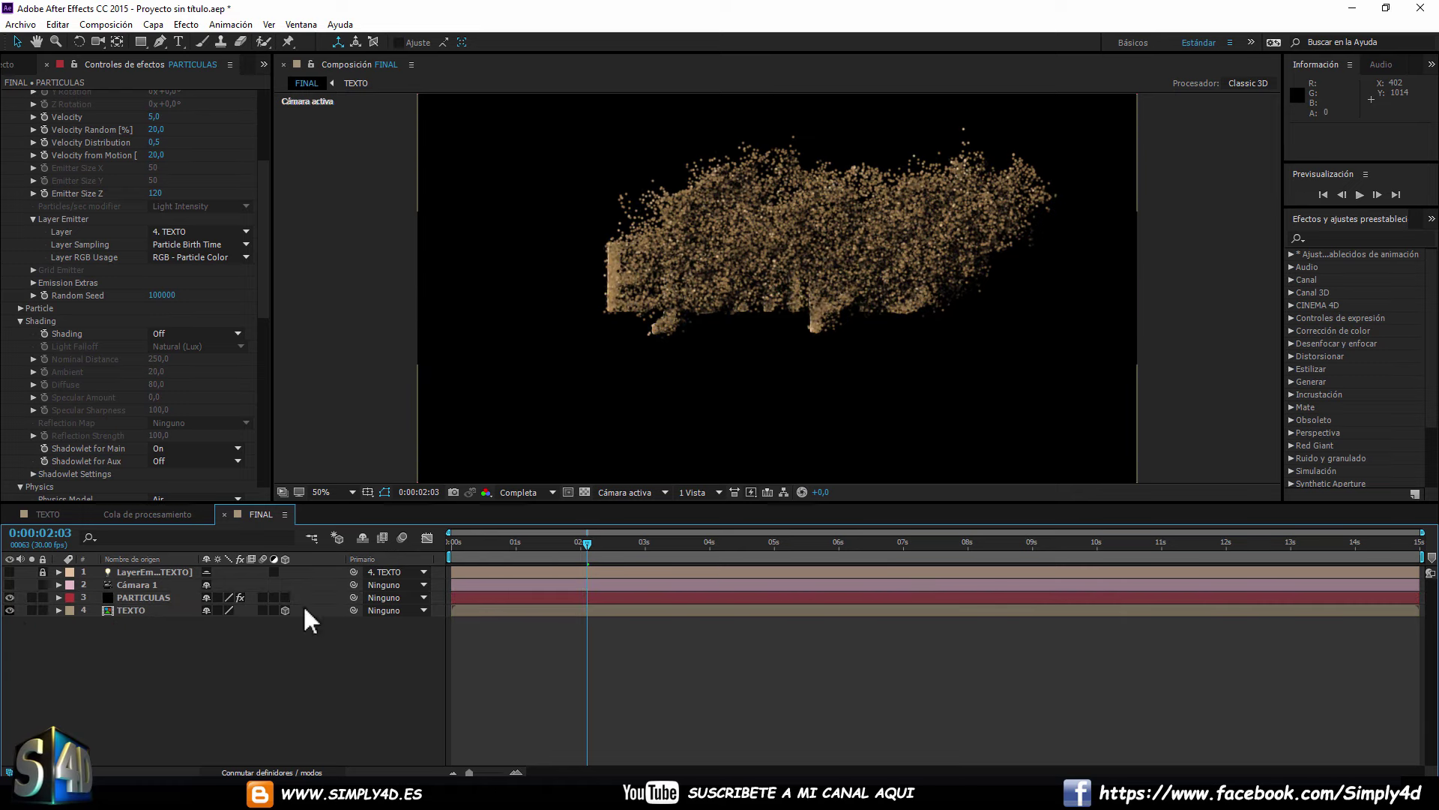
click(447, 541)
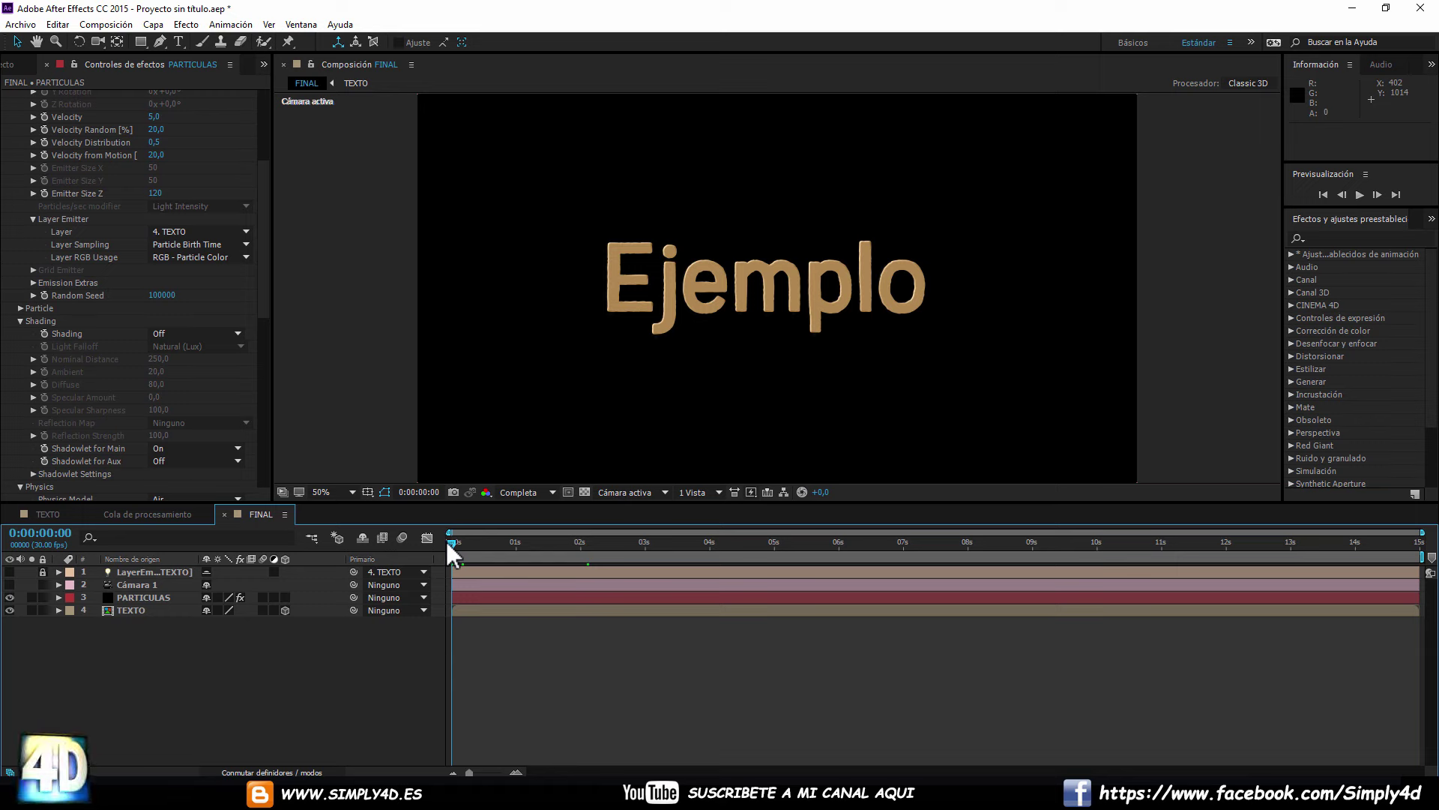
key(space)
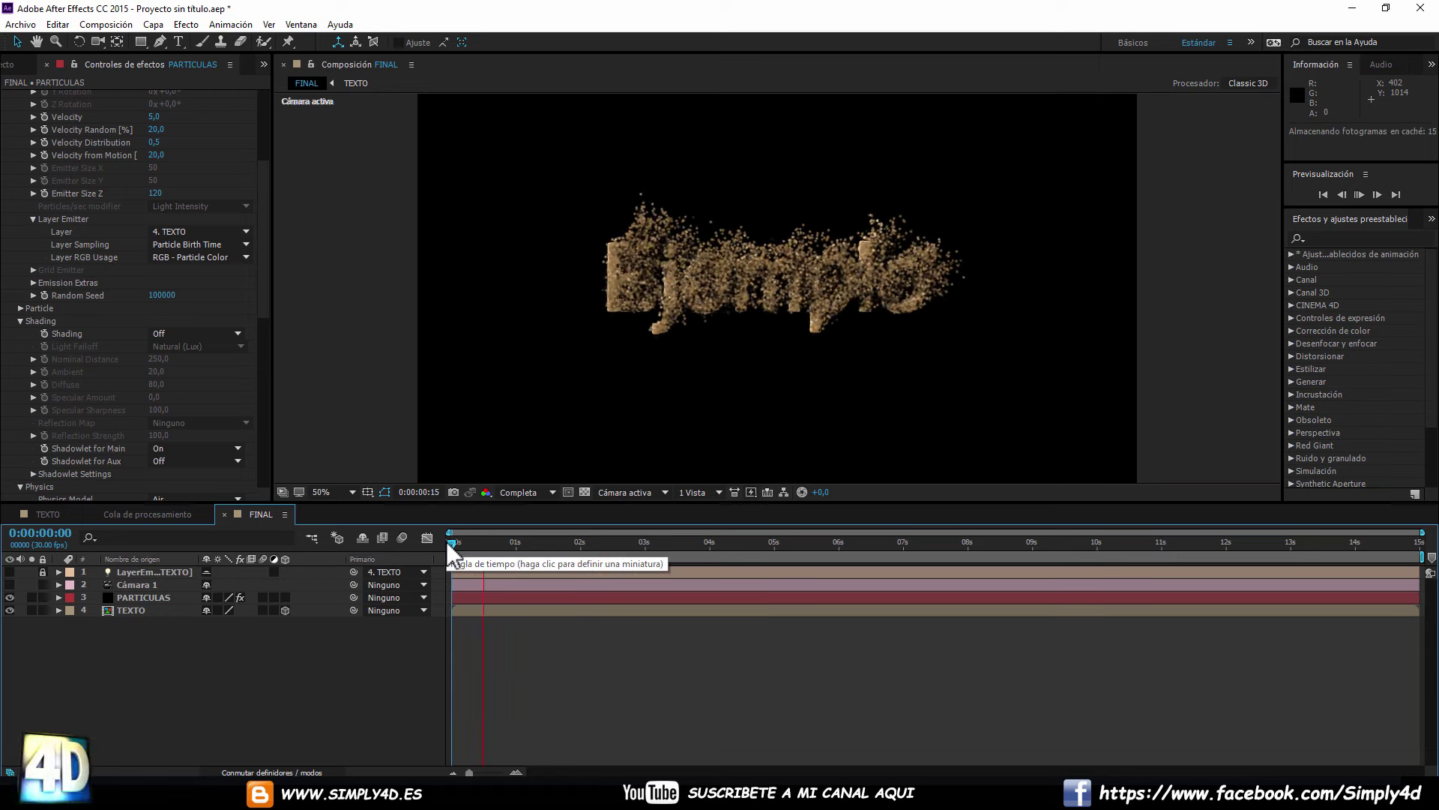
key(space)
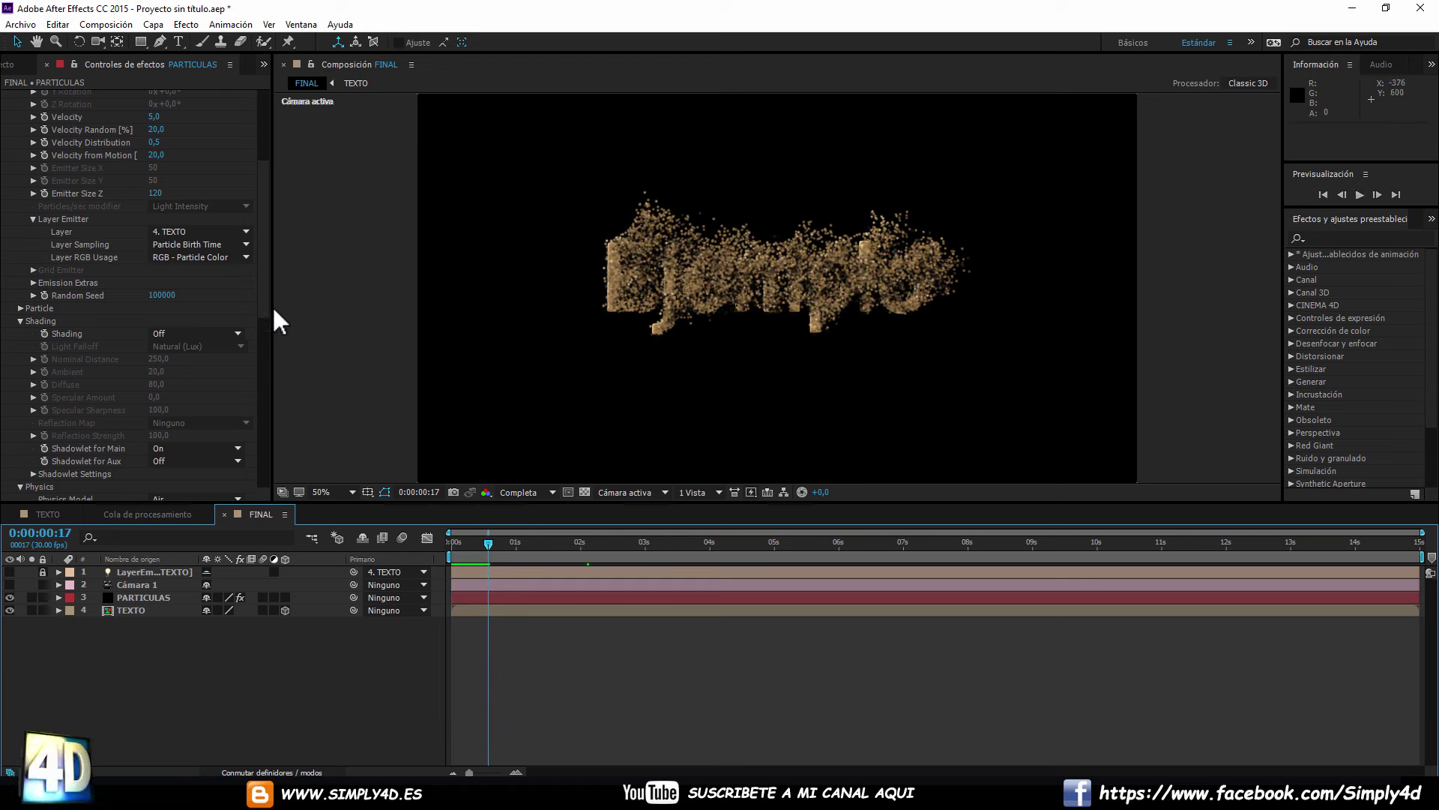
mouse_move(264, 287)
mouse_down()
mouse_move(287, 137)
mouse_move(284, 273)
mouse_move(292, 188)
mouse_up()
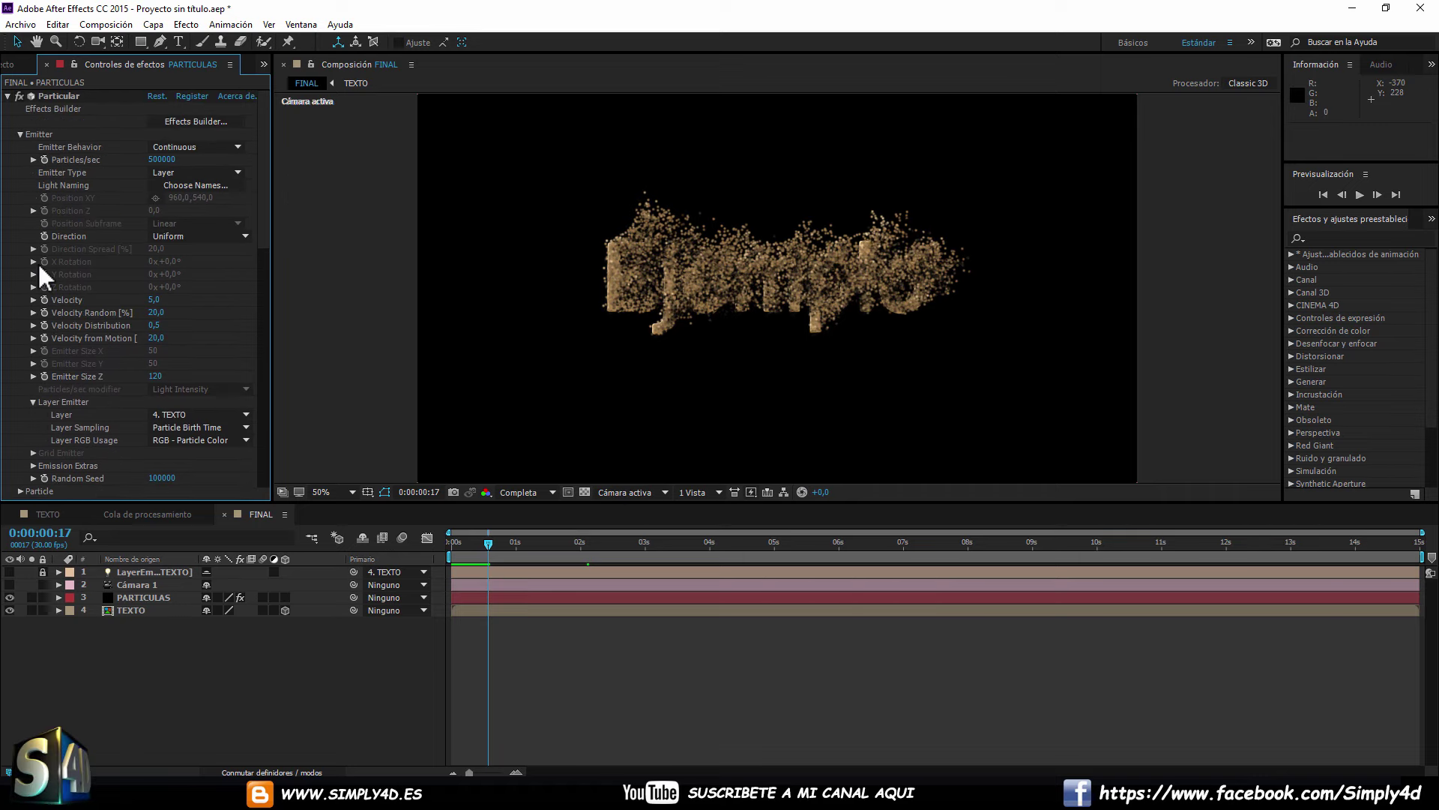
In Particular's Particle group, set Size to 4 and Size Random to 43%.
scroll(38, 262, down, 3)
click(21, 424)
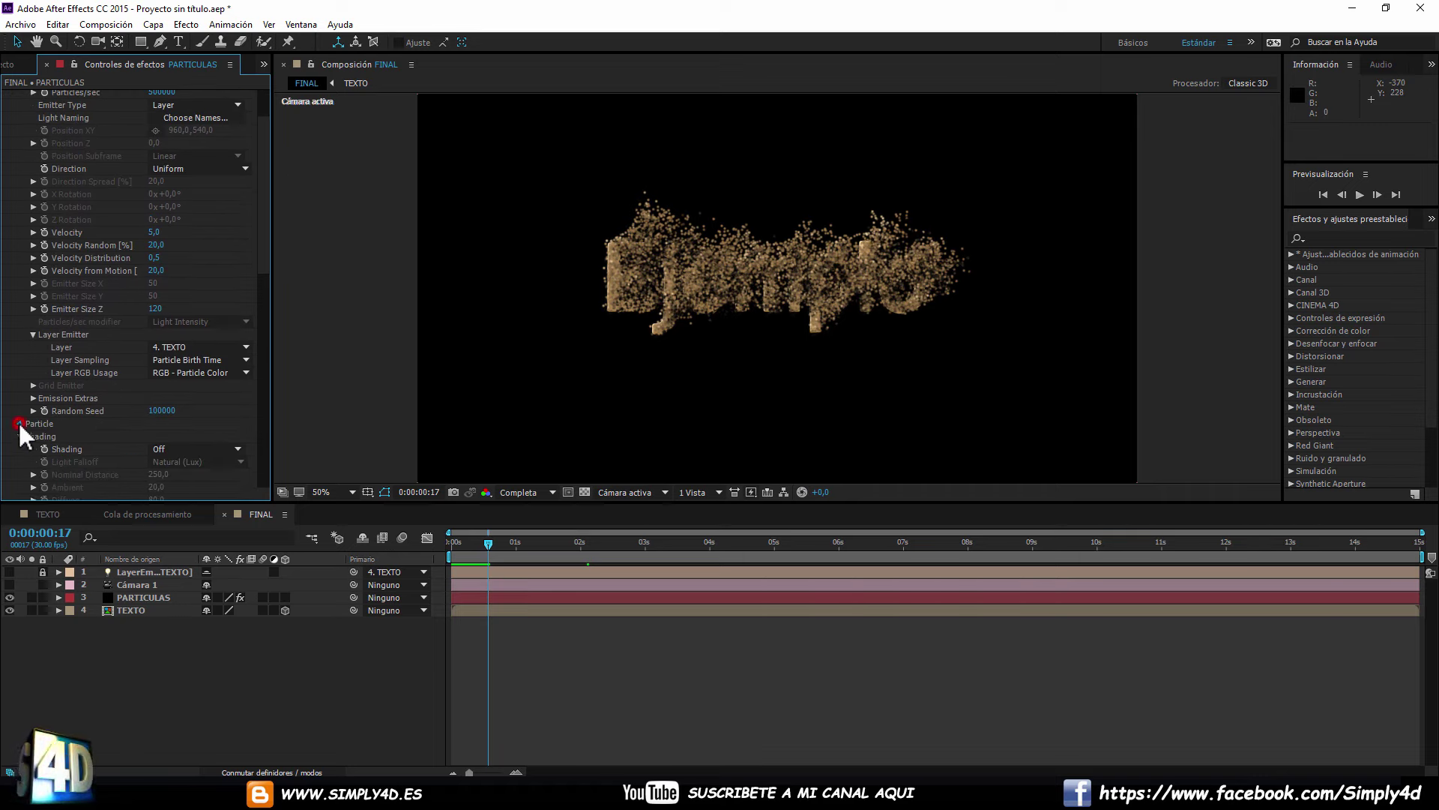
click(18, 422)
scroll(131, 300, down, 5)
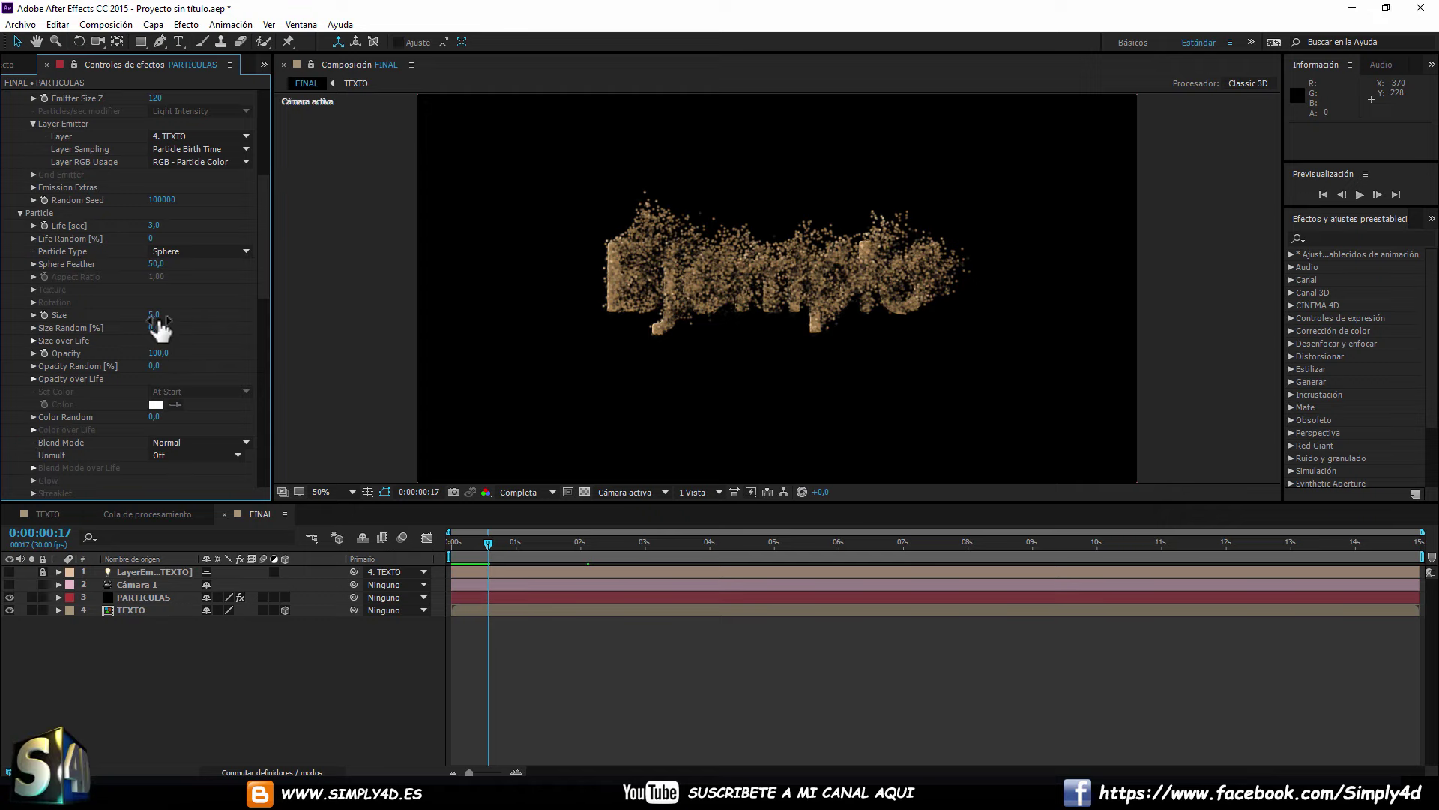
click(153, 327)
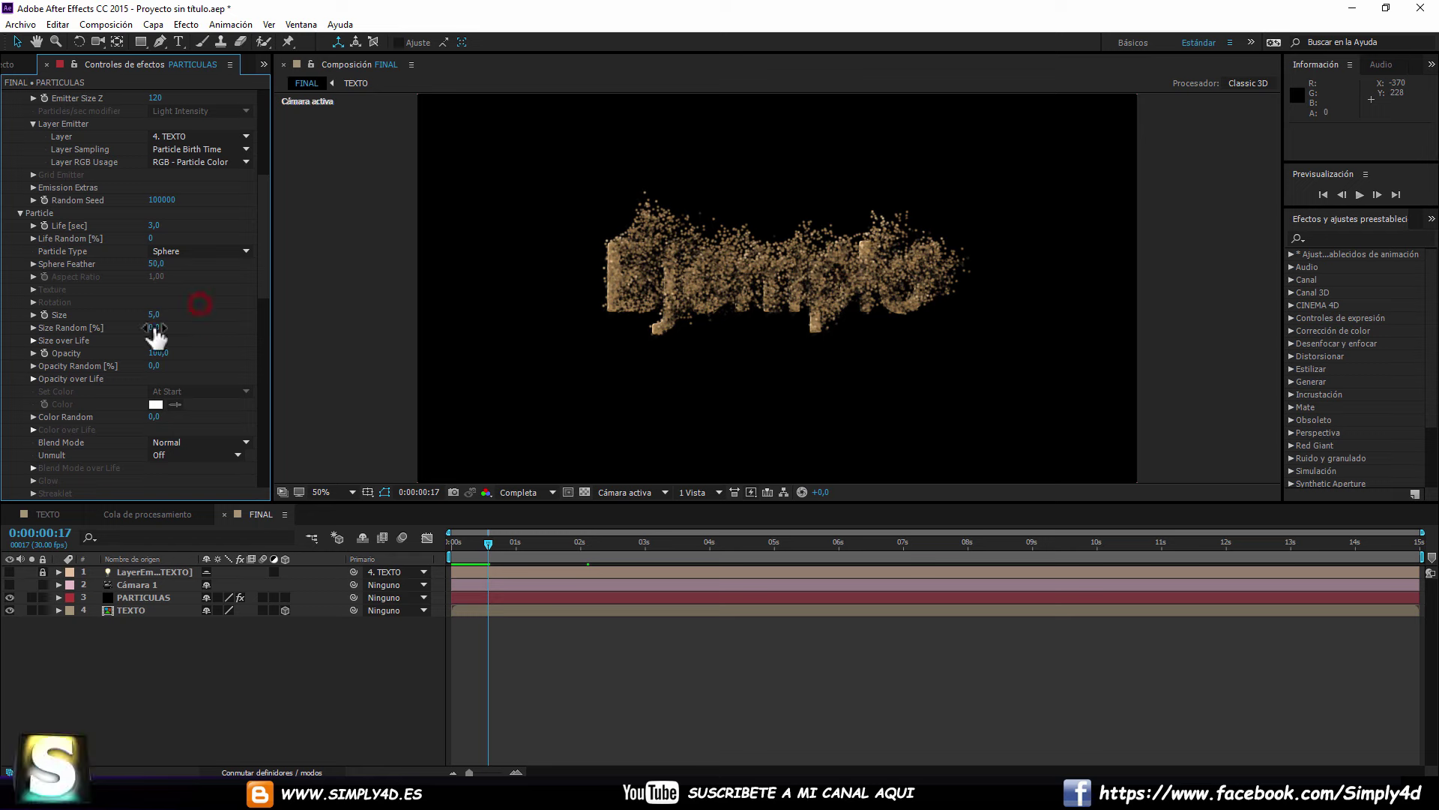
drag(155, 327, 185, 327)
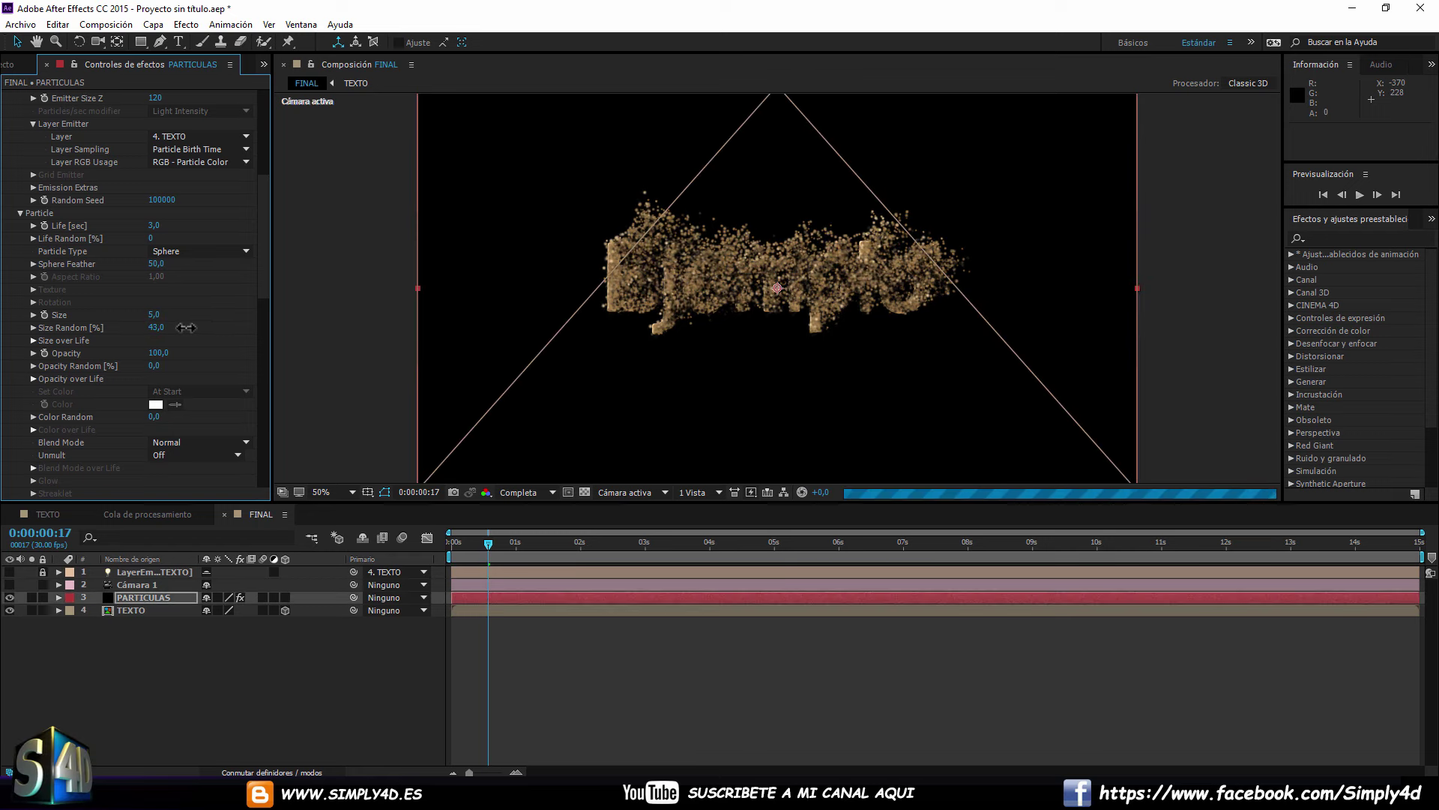
click(157, 315)
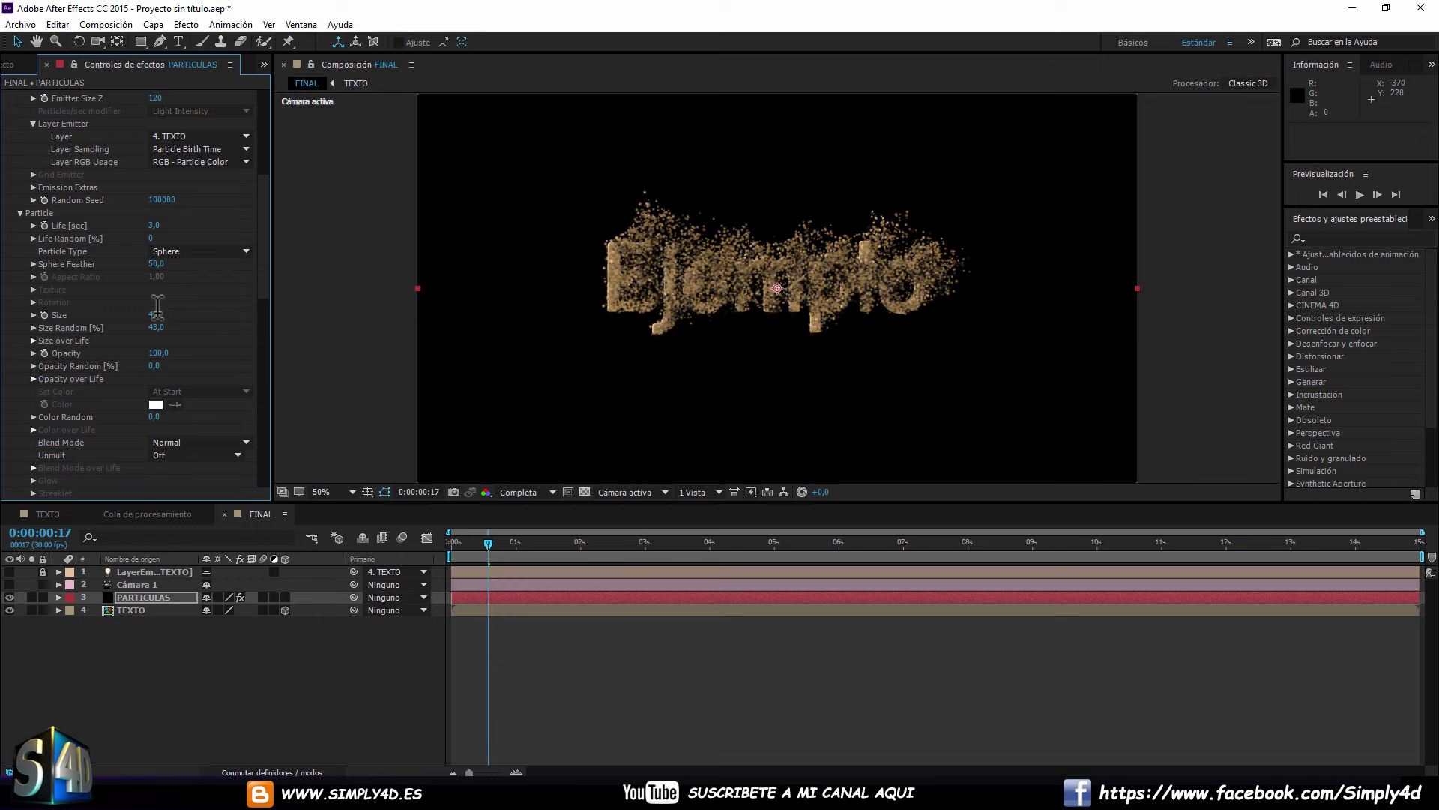
key(Return)
Apply the triangle preset to Opacity over Life, redraw it to start fully opaque, and preview.
click(33, 379)
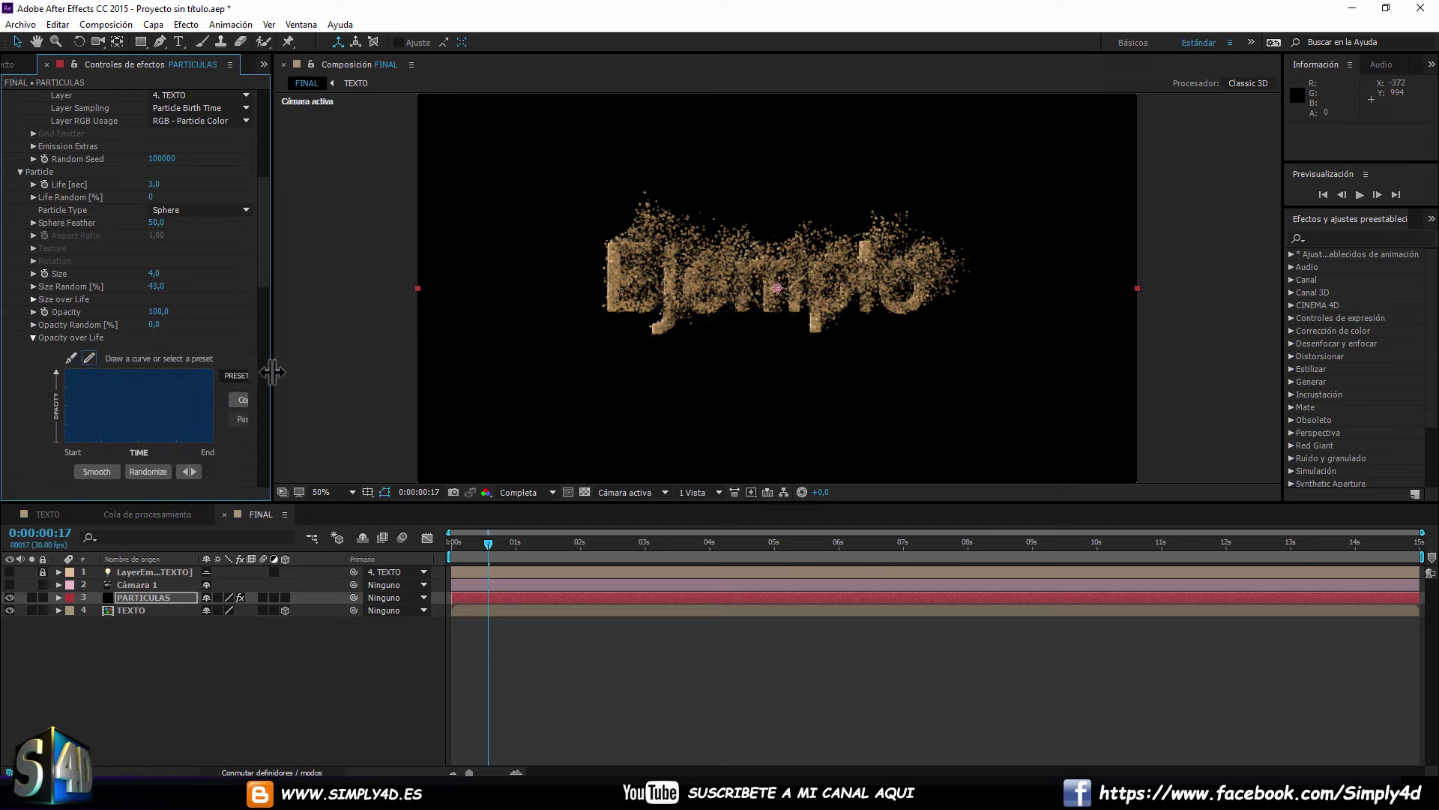
drag(276, 369, 388, 368)
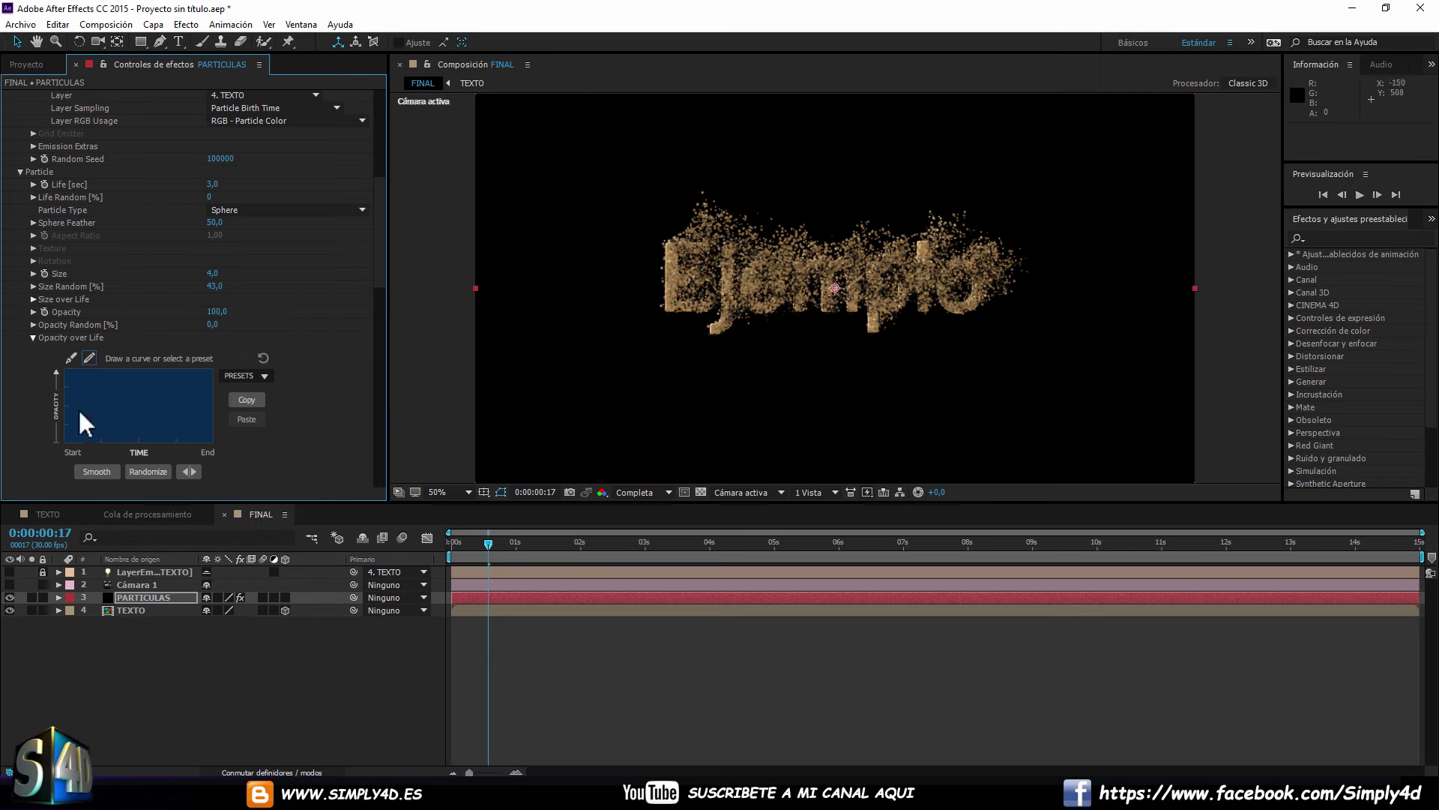
drag(74, 386, 87, 369)
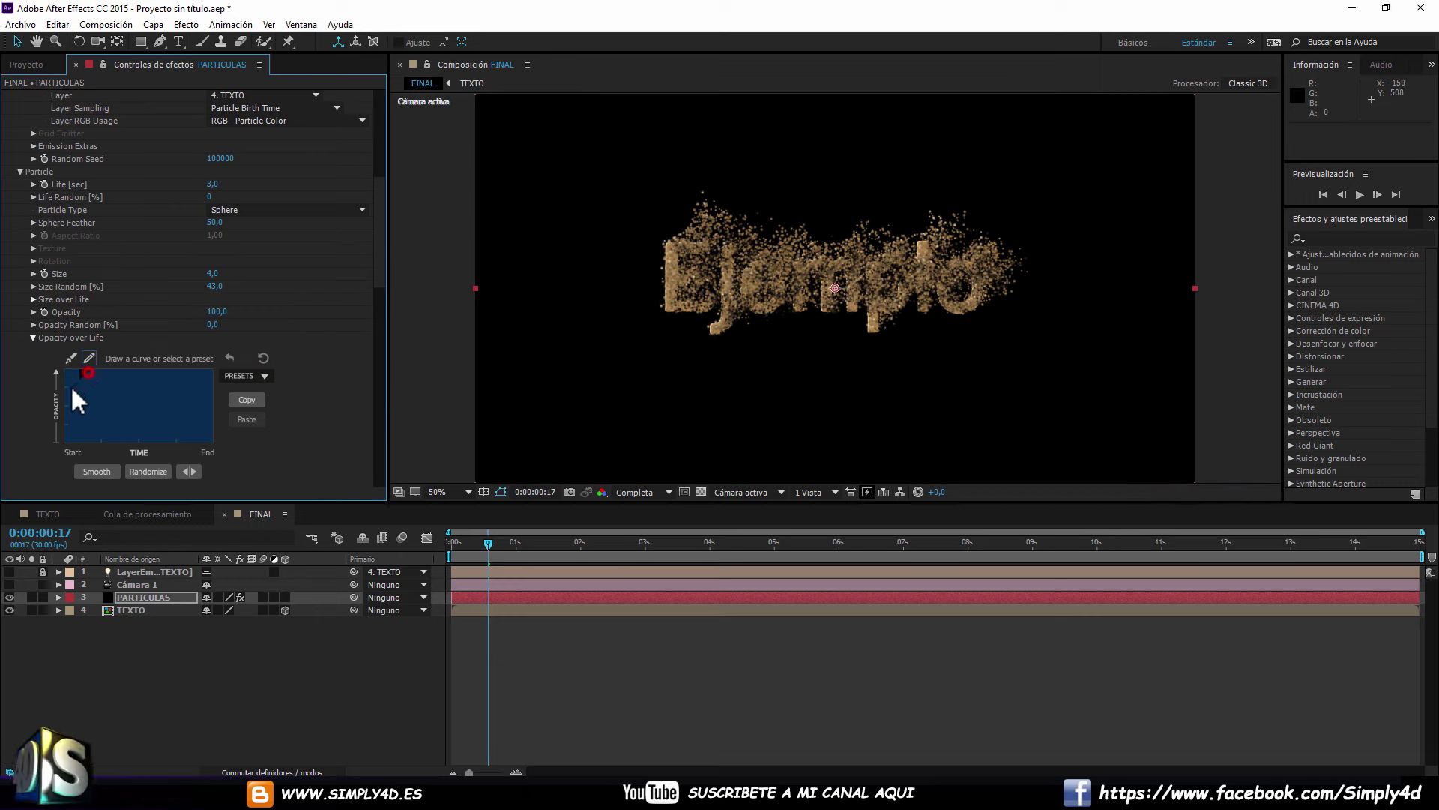
mouse_move(63, 392)
mouse_down()
mouse_move(88, 369)
mouse_move(64, 389)
mouse_up()
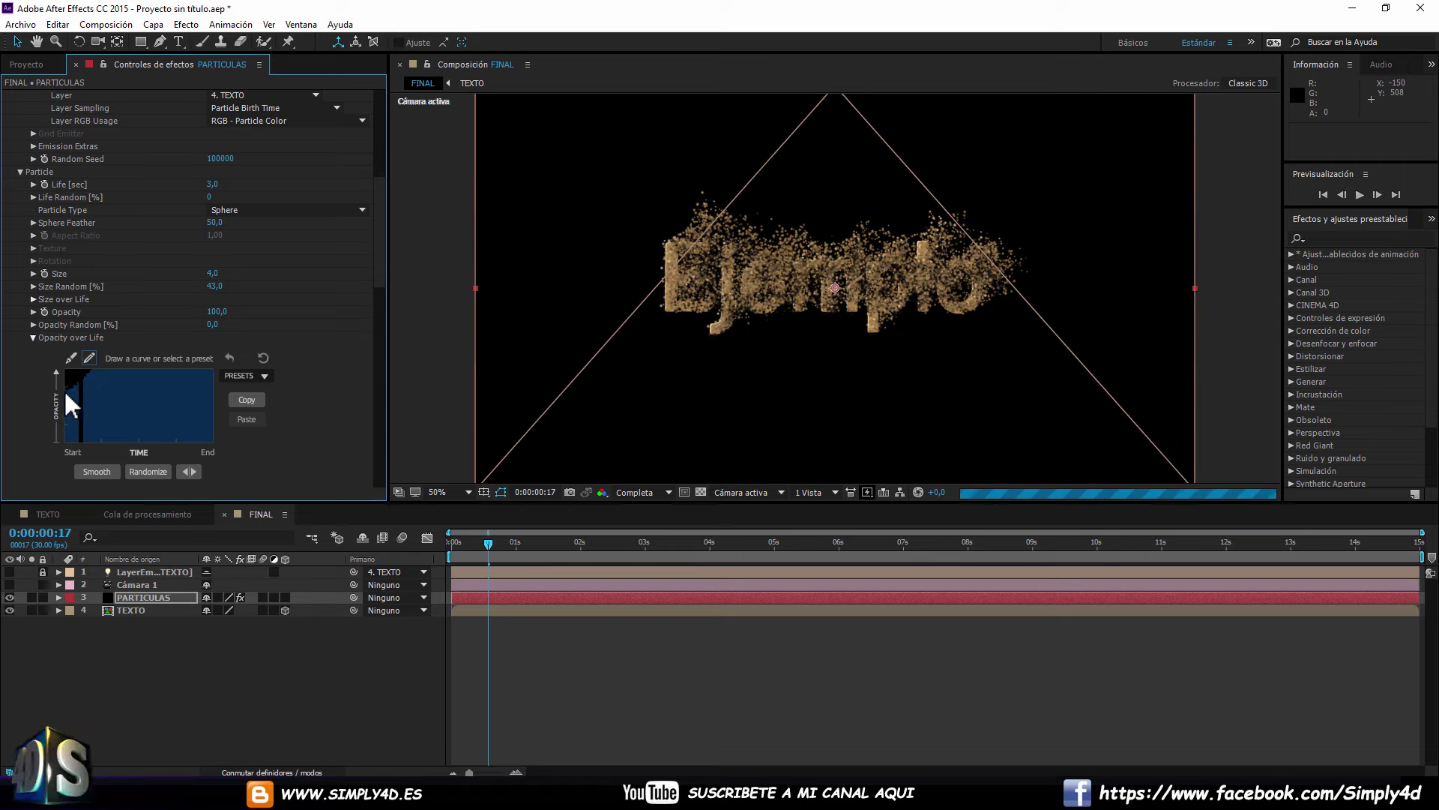
click(264, 375)
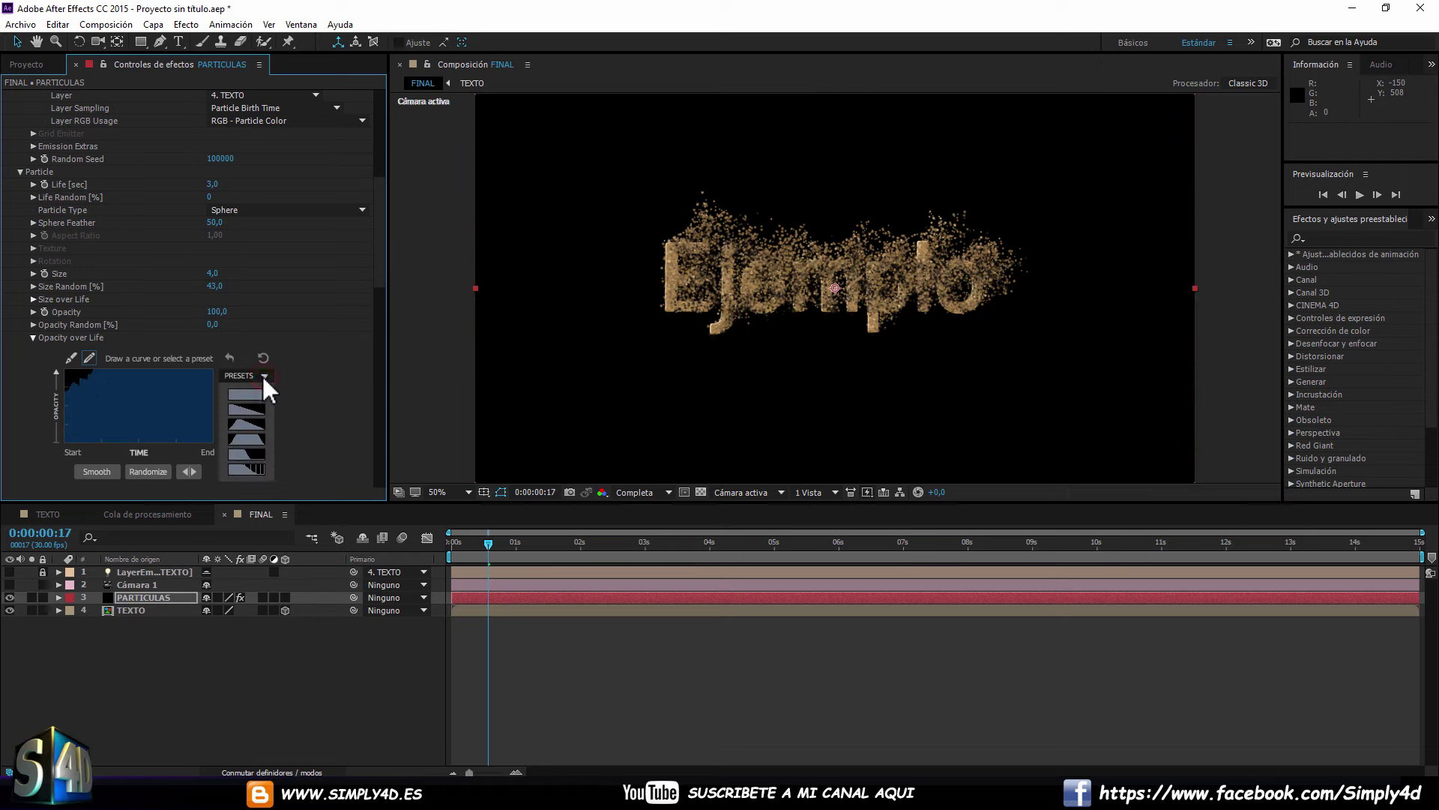
click(246, 424)
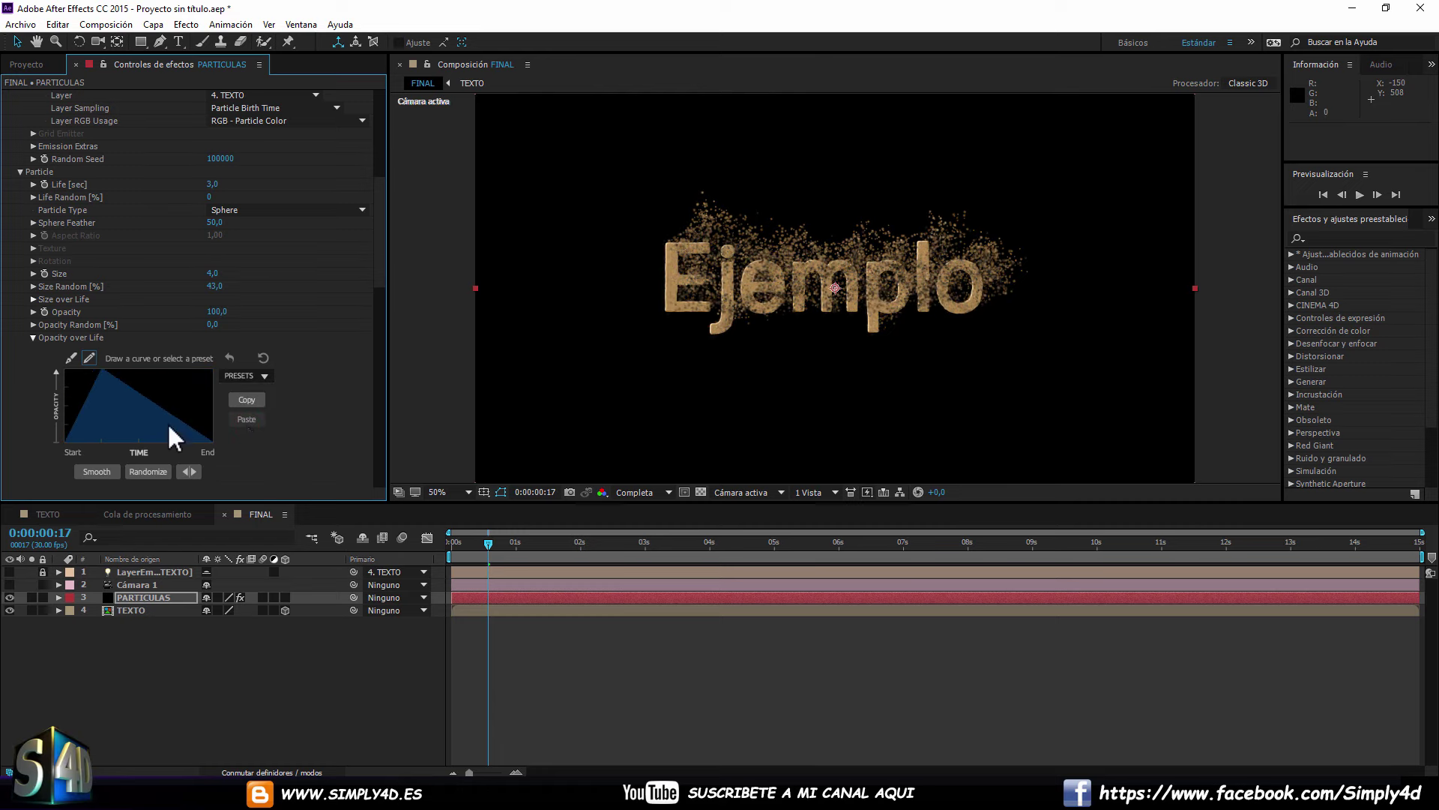
mouse_move(64, 402)
mouse_down()
mouse_move(64, 380)
mouse_move(97, 369)
mouse_up()
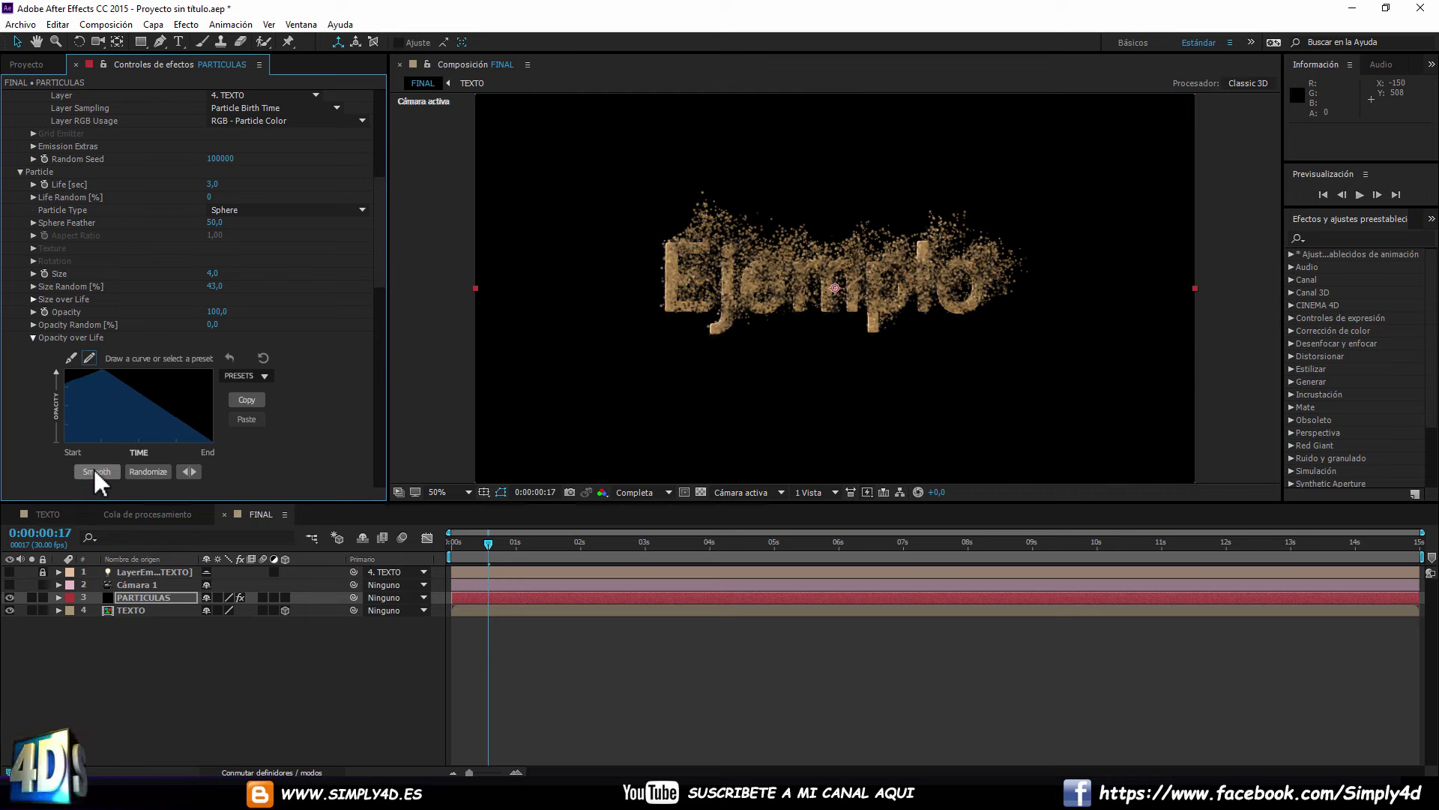
key(space)
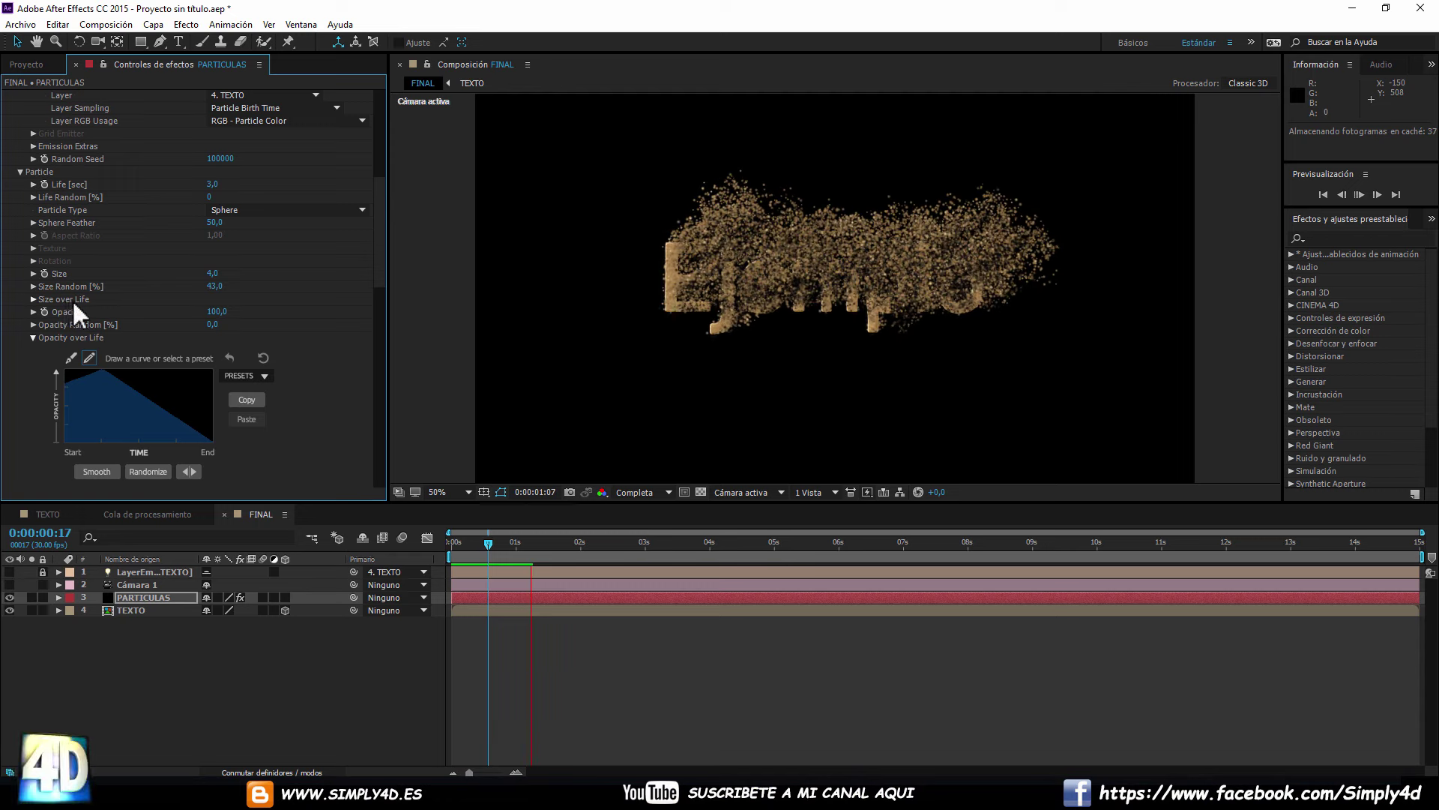
Apply the triangle preset to Size over Life and redraw its left edge to peak early.
click(33, 299)
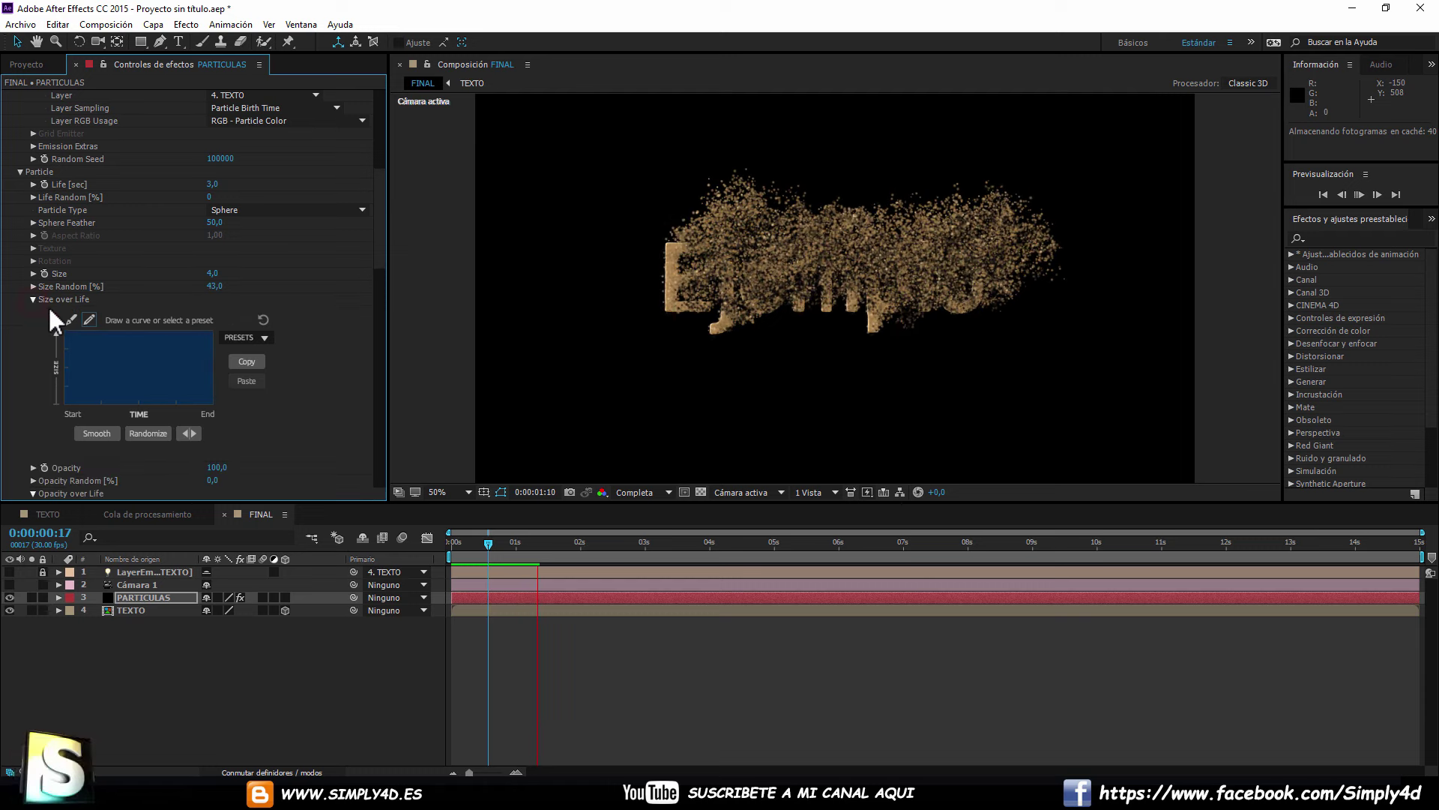
click(263, 338)
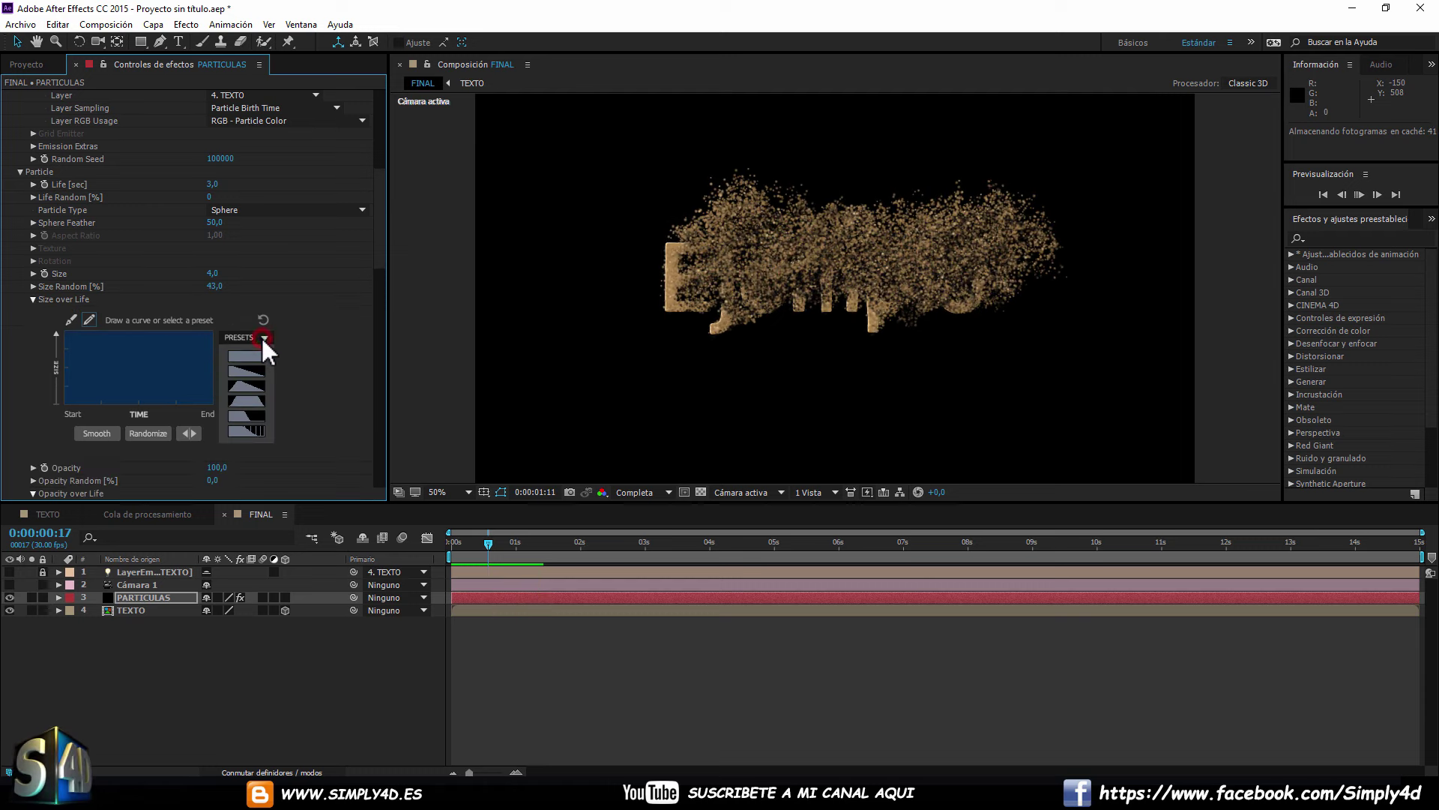
click(253, 385)
click(61, 350)
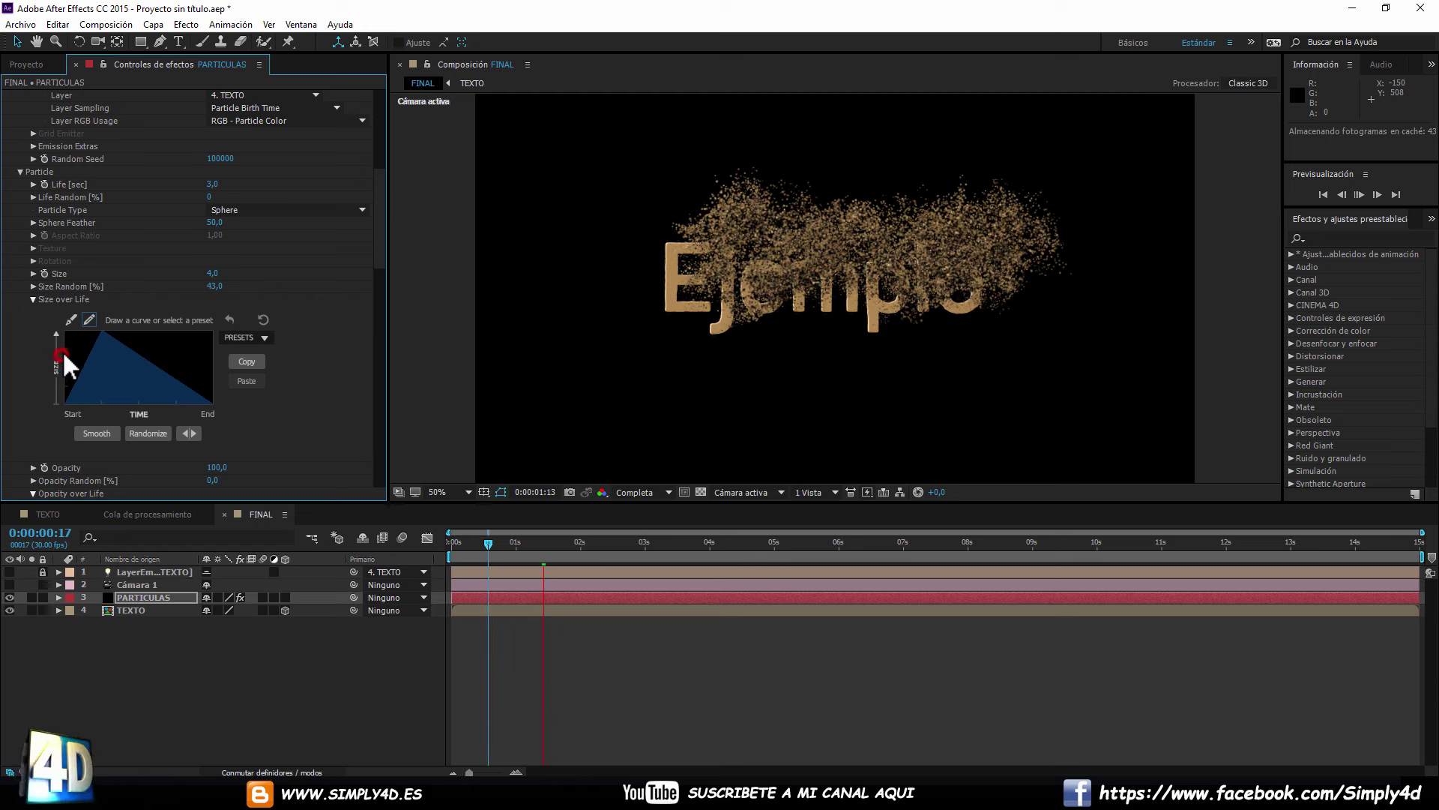
drag(60, 357, 99, 332)
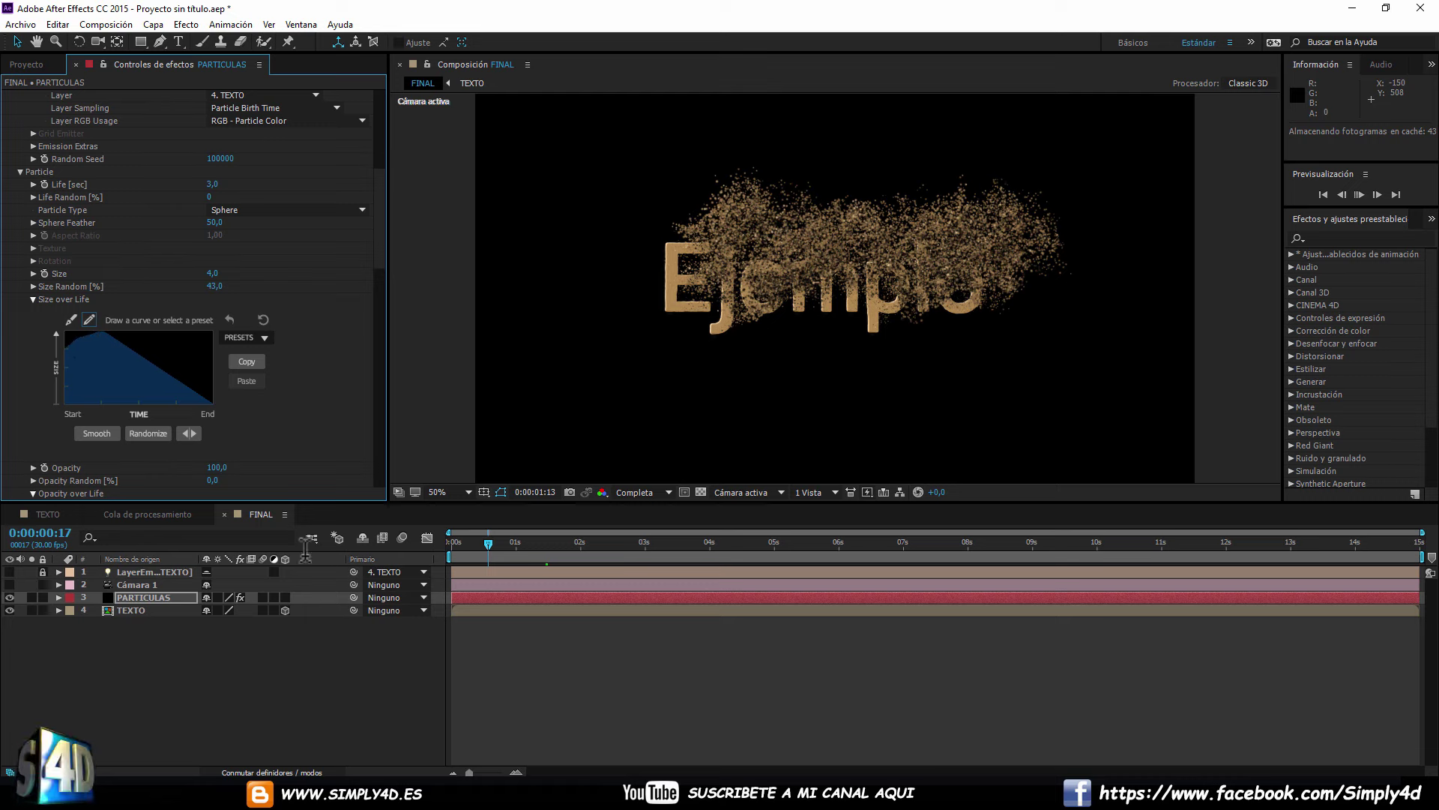
drag(465, 541, 735, 538)
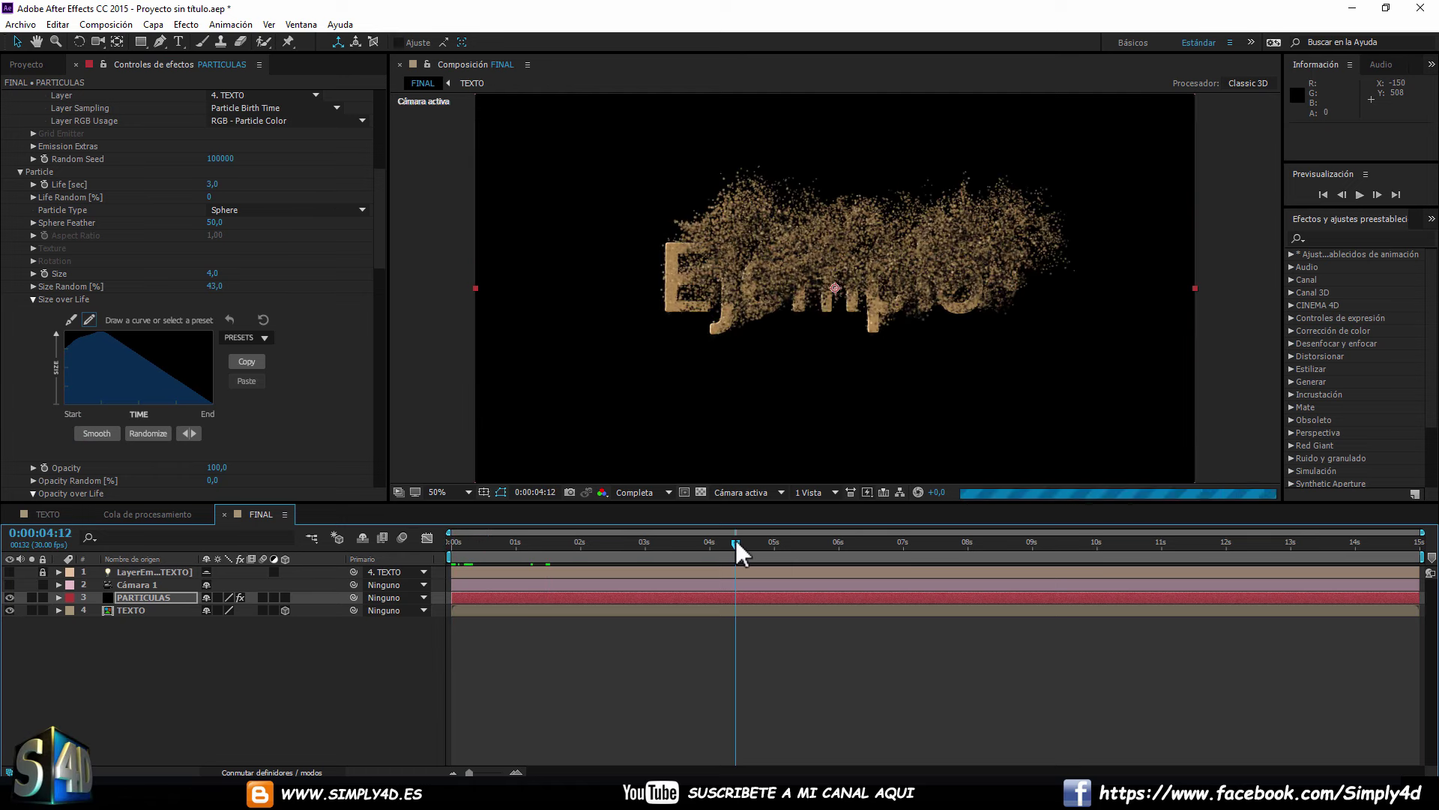
Move to 0:00:06:20 and toggle the transparency grid on and off to inspect the particles.
drag(734, 538, 881, 539)
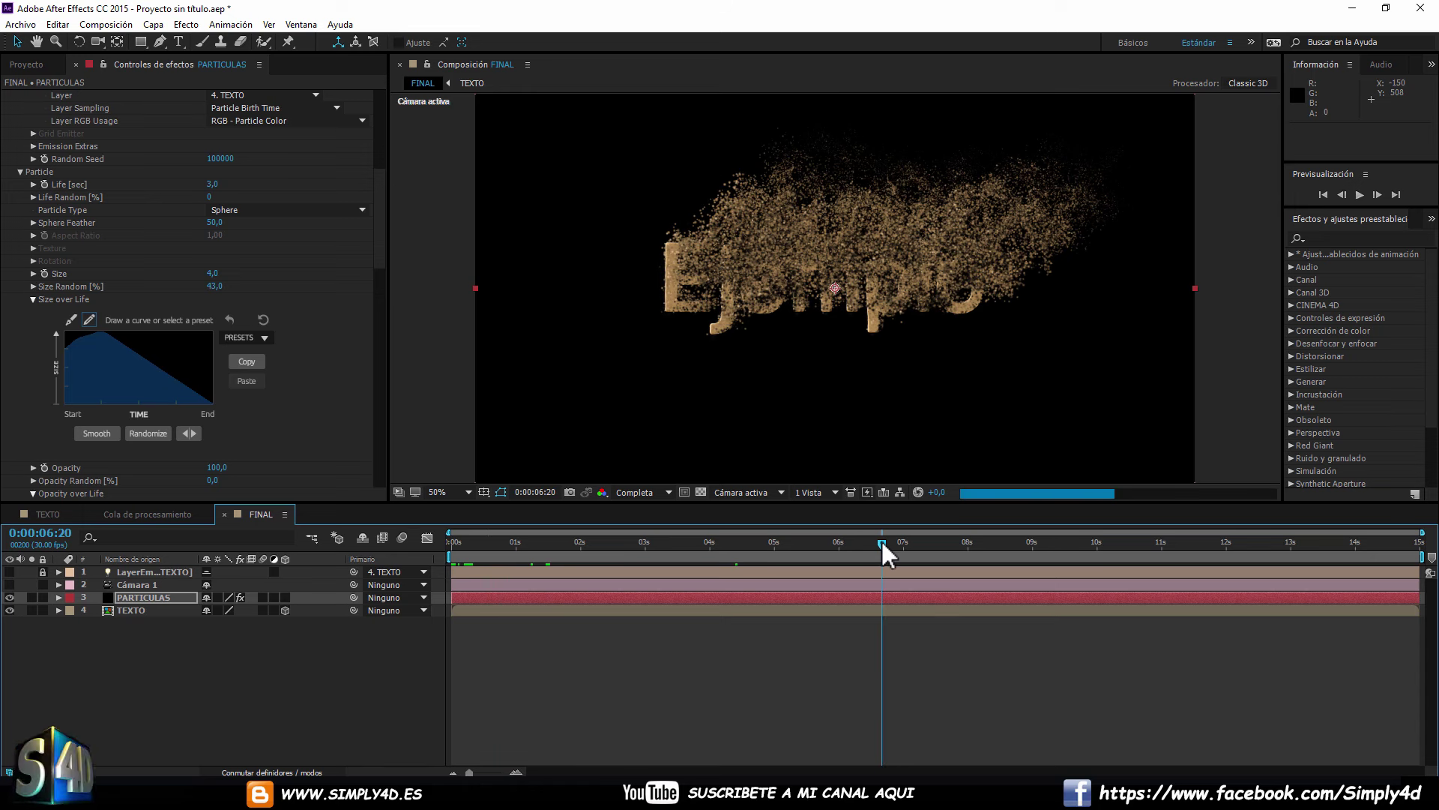
scroll(916, 219, up, 2)
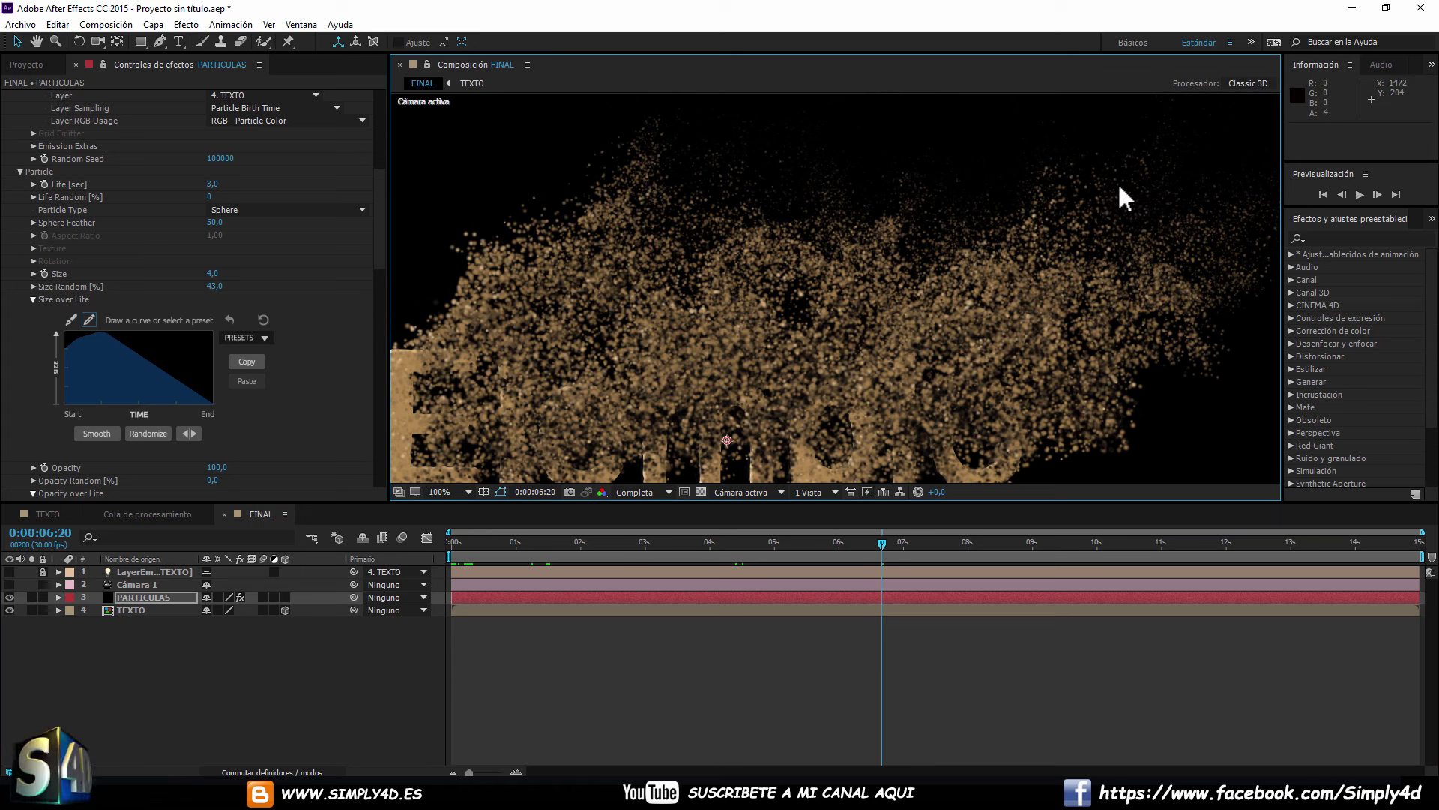
click(700, 491)
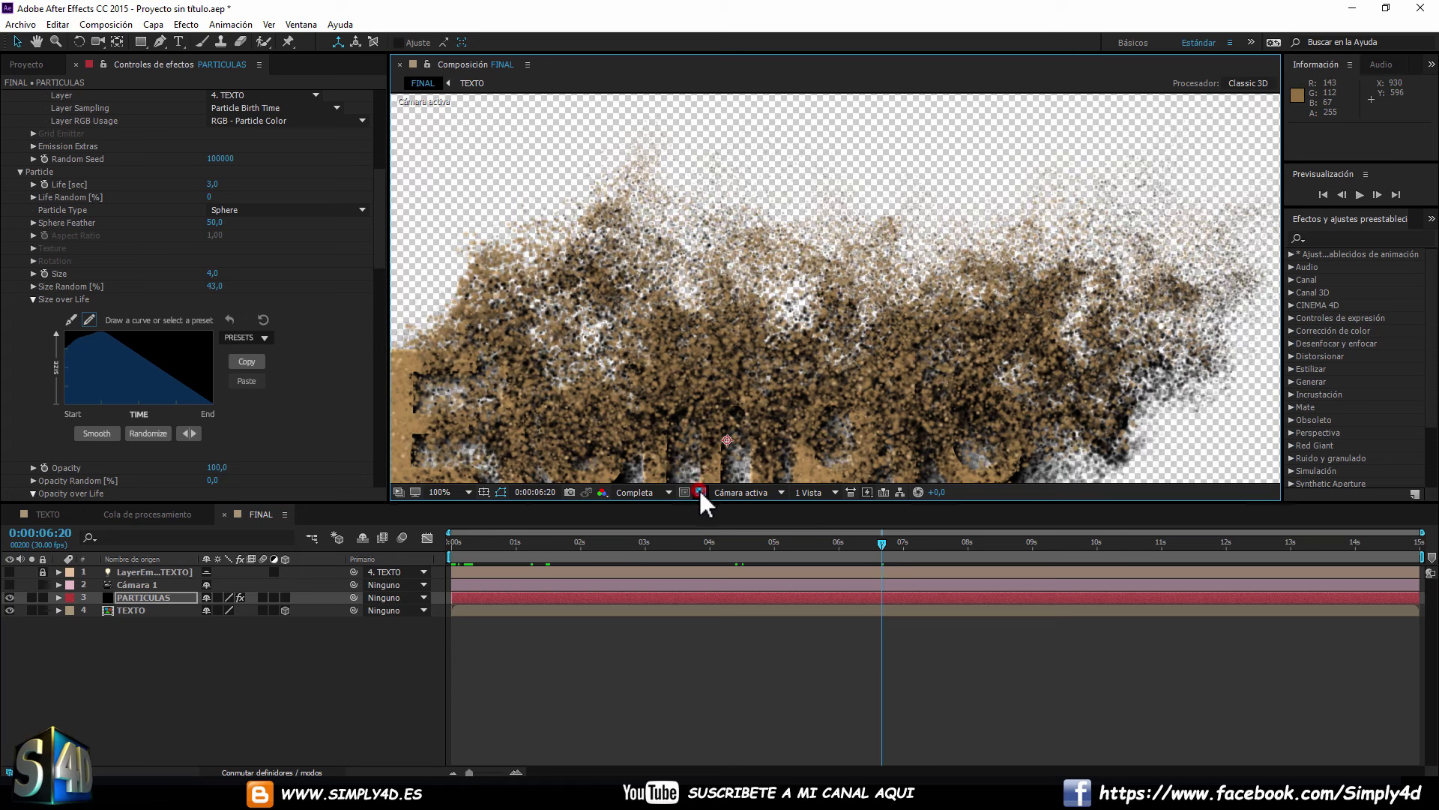
scroll(1011, 249, down, 2)
scroll(967, 236, up, 2)
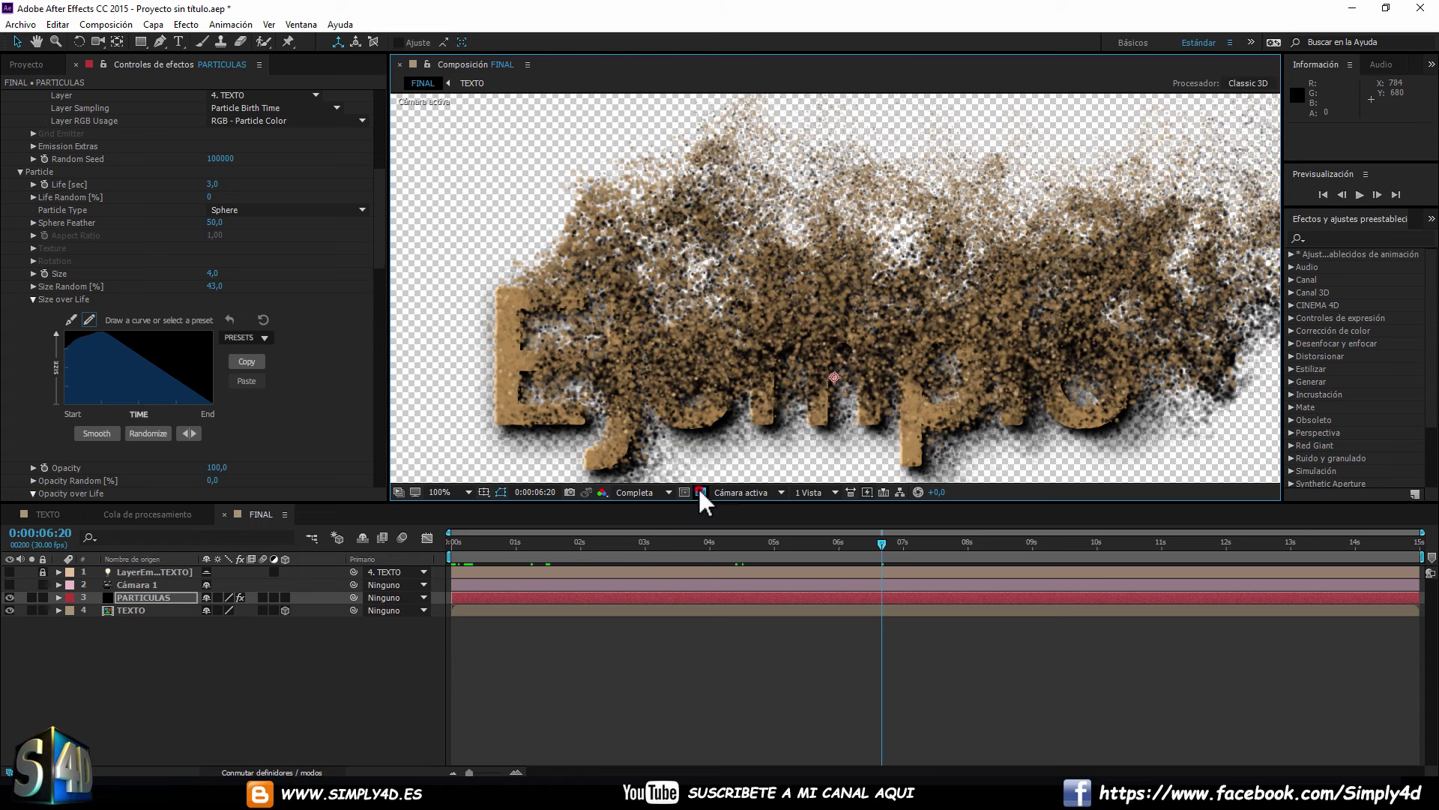
click(699, 491)
Set the Emitter's Particles/sec to 250000.
drag(379, 246, 196, 150)
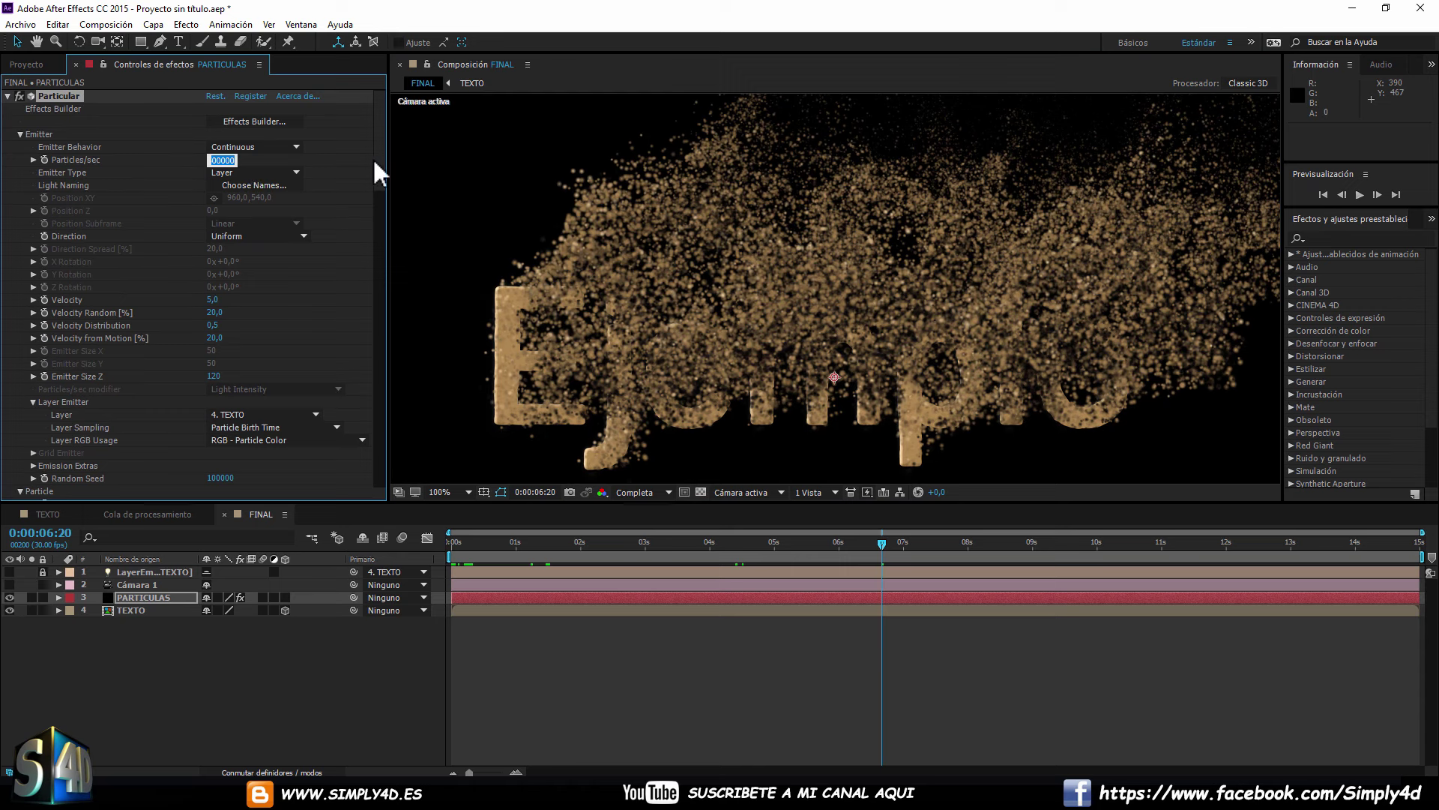
text(100000)
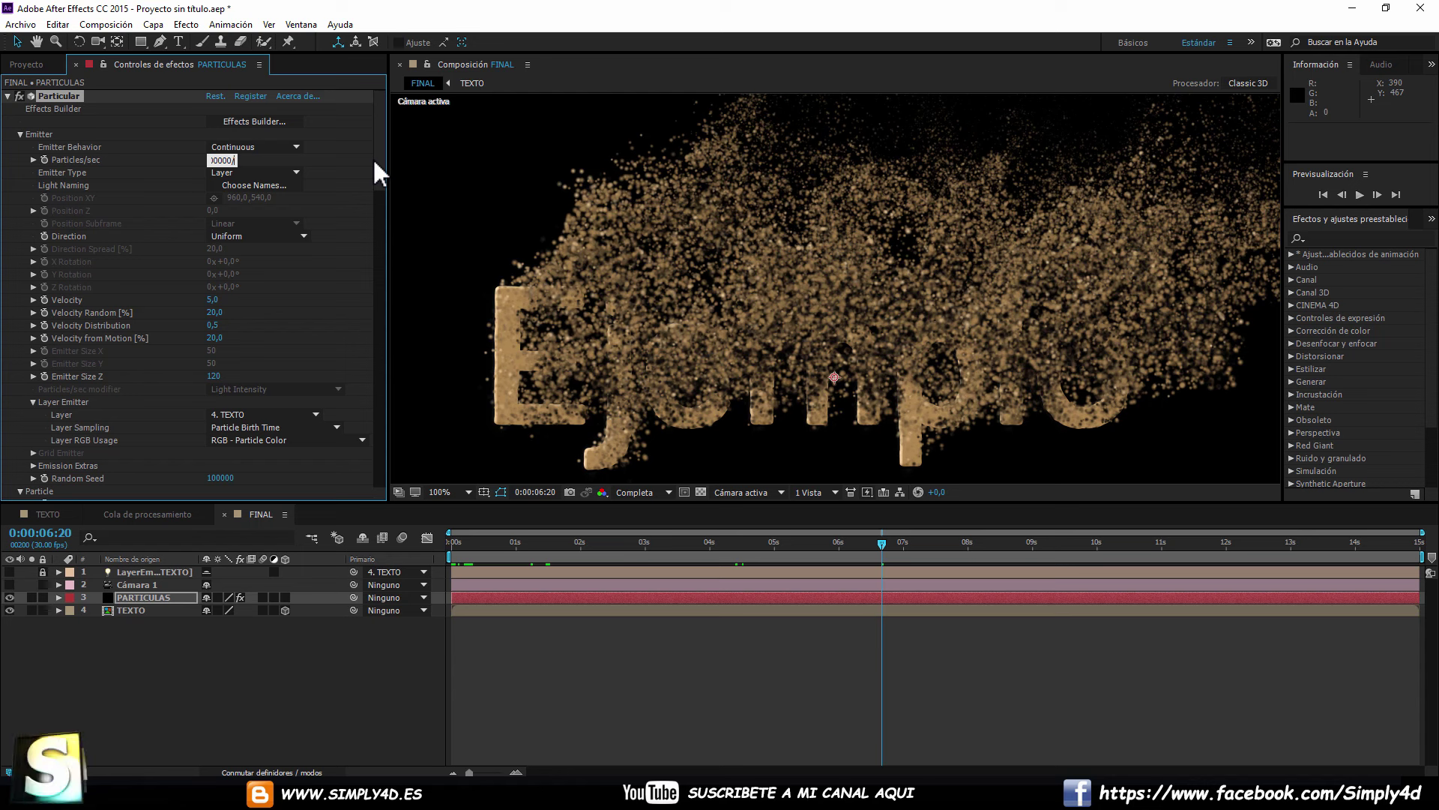
key(Return)
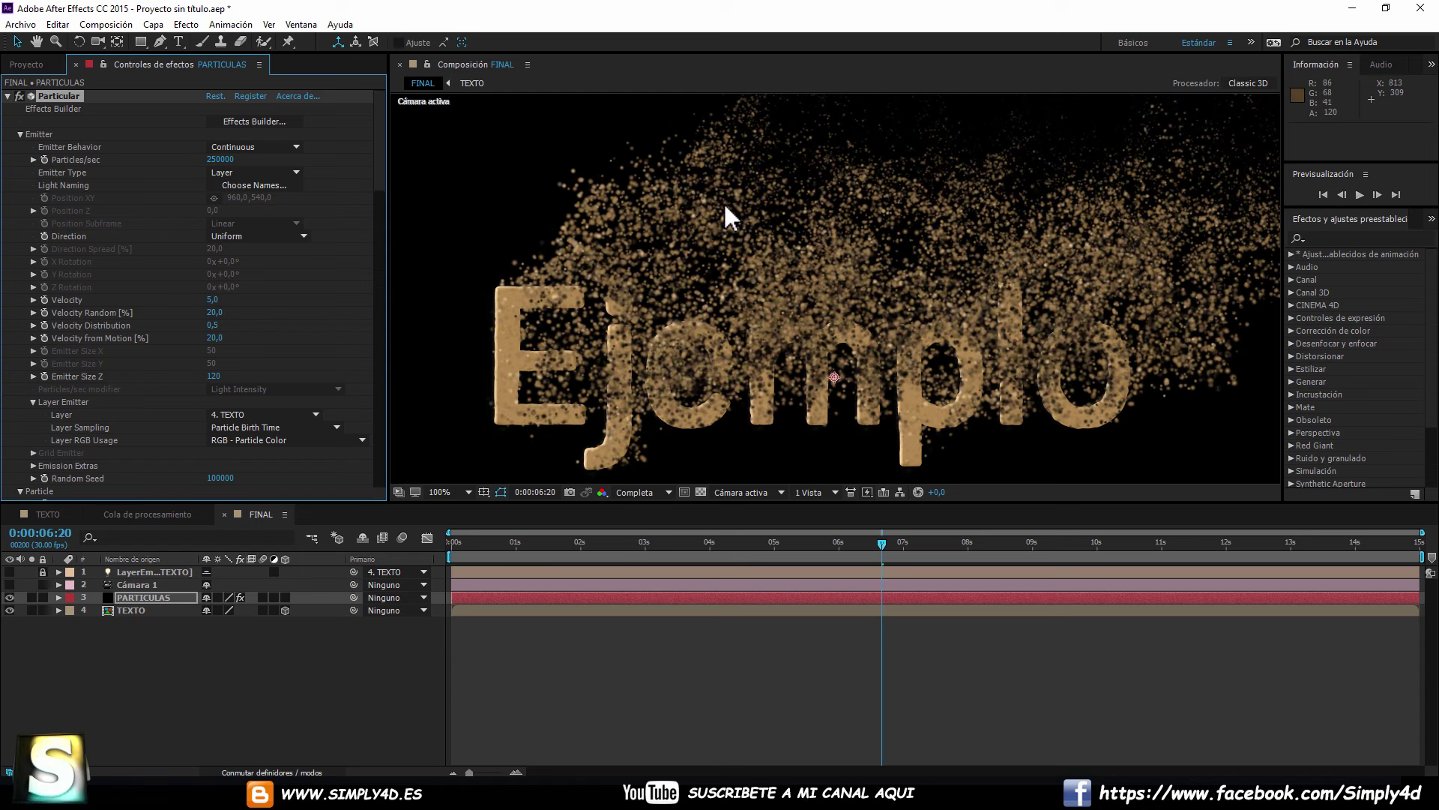
Preview the denser particles from frame 0 with viewer resolution set to Automático.
scroll(731, 214, down, 4)
scroll(742, 229, up, 2)
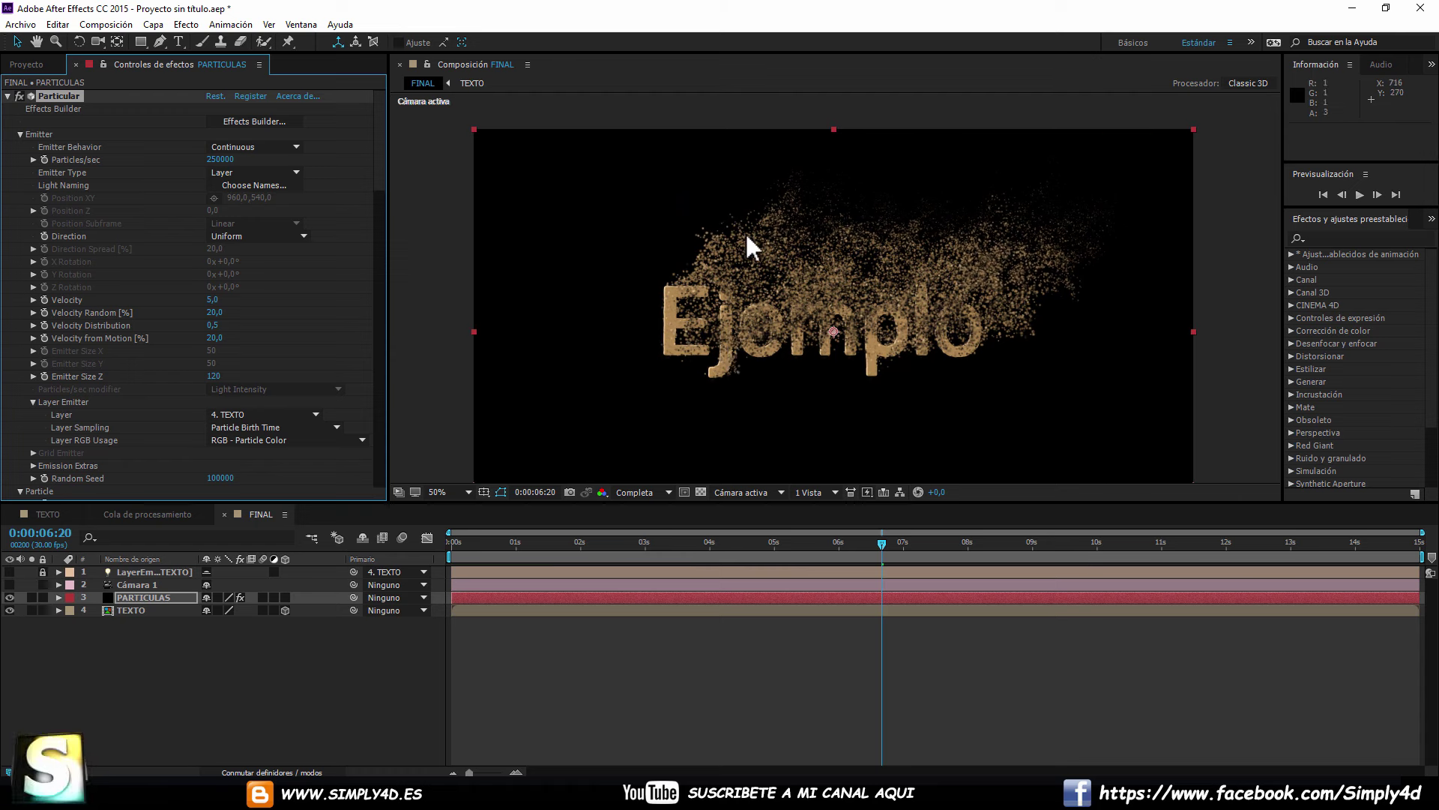
click(453, 540)
key(space)
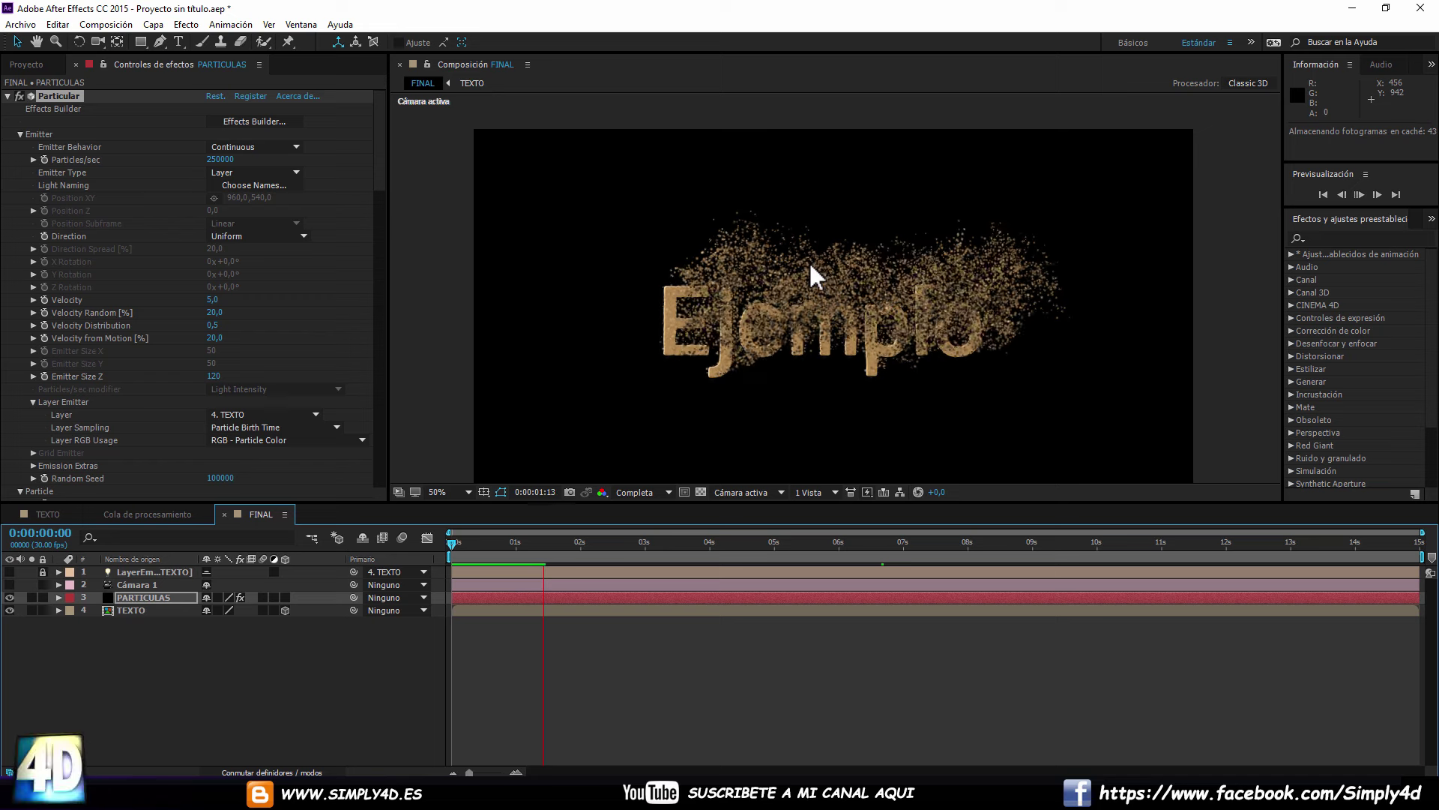
click(650, 492)
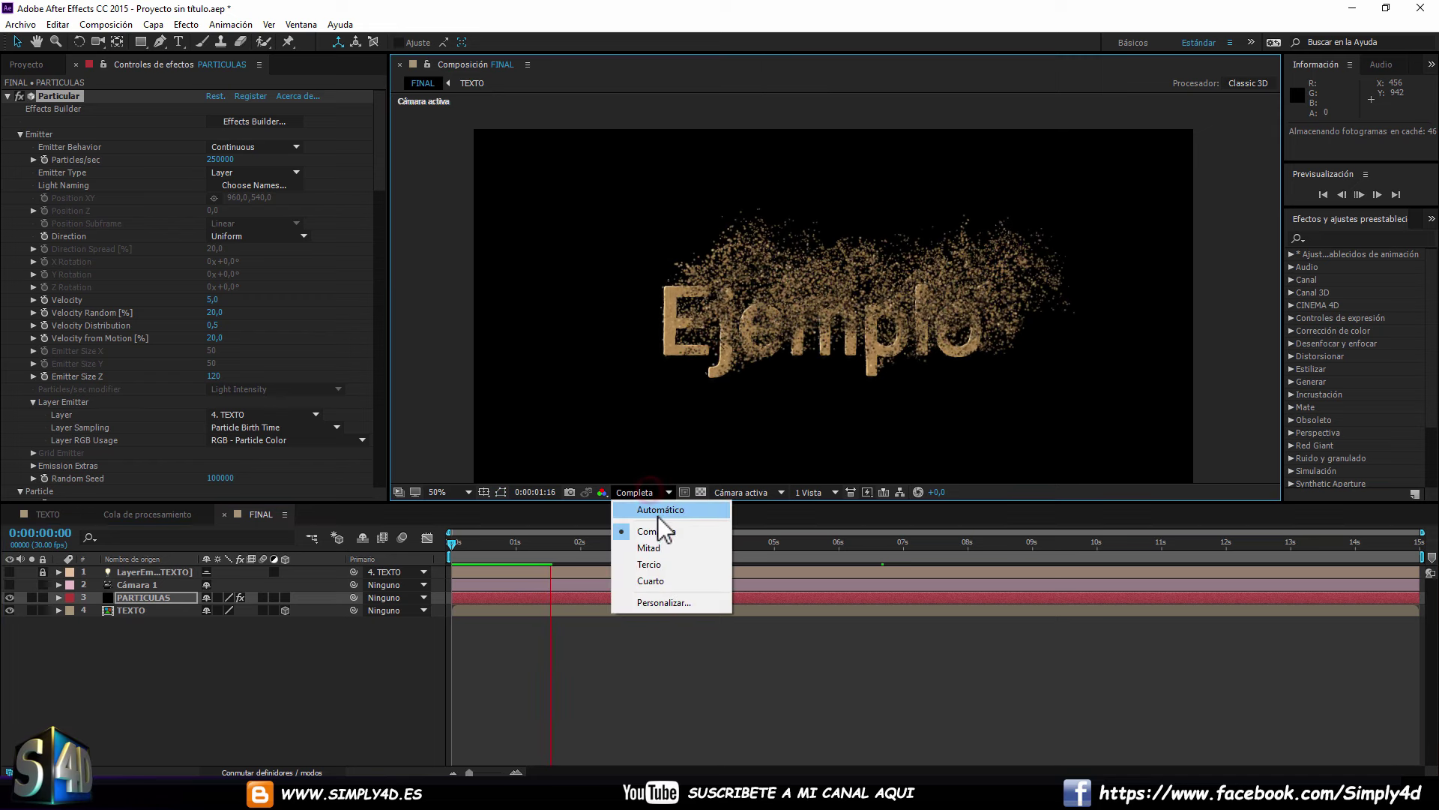
click(659, 510)
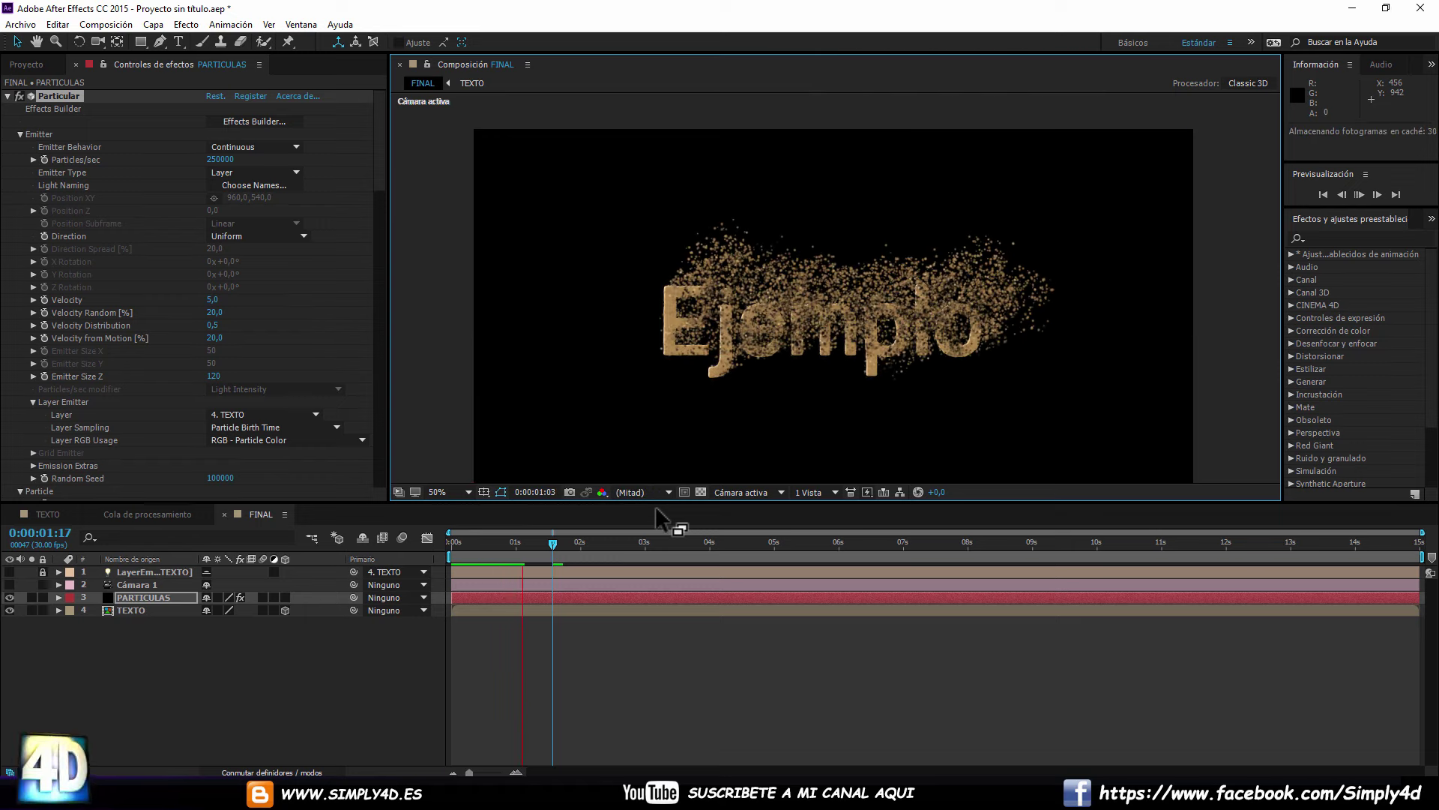
key(space)
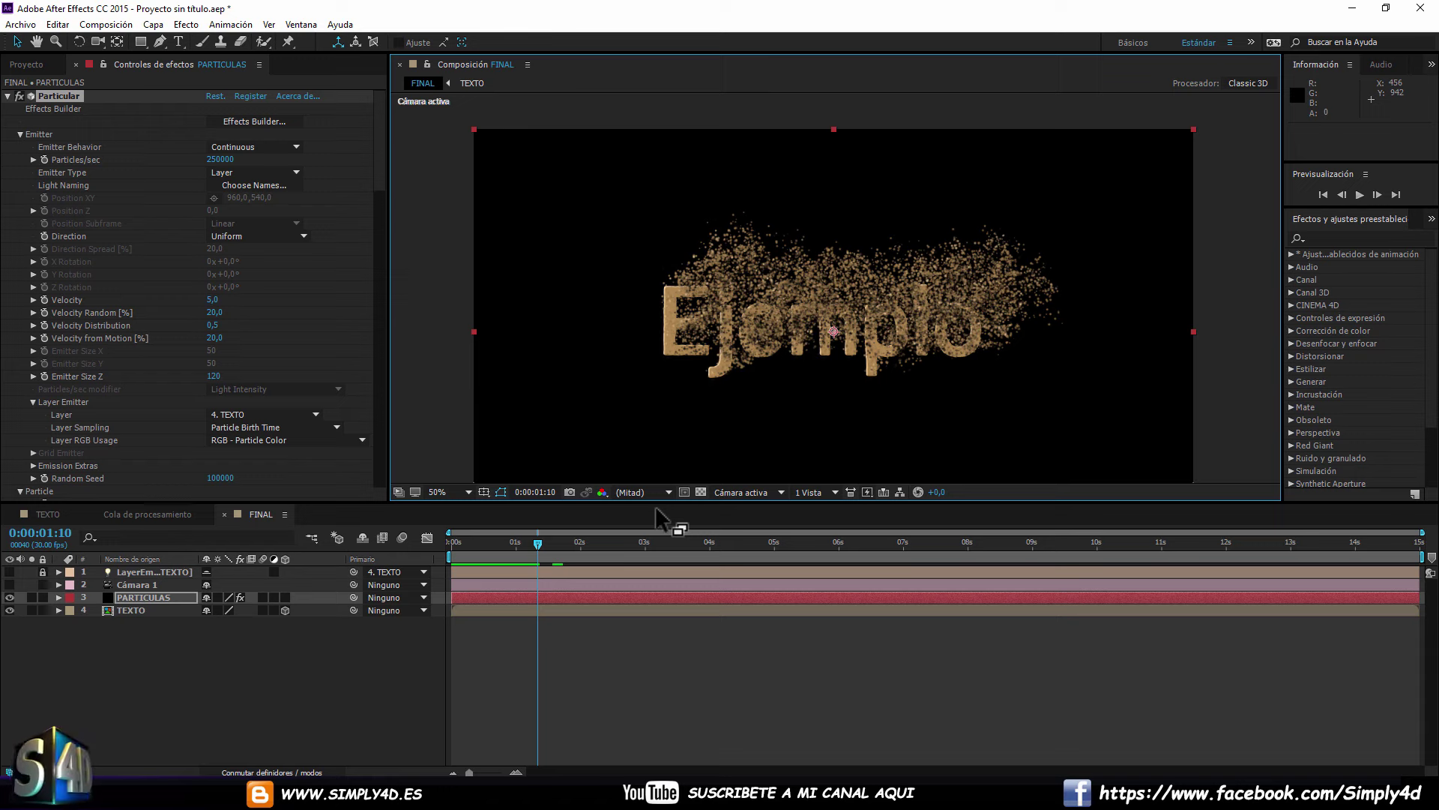
Raise Turbulence Field's Affect Position to 158 and jump to 0:00:05:25.
drag(387, 164, 382, 396)
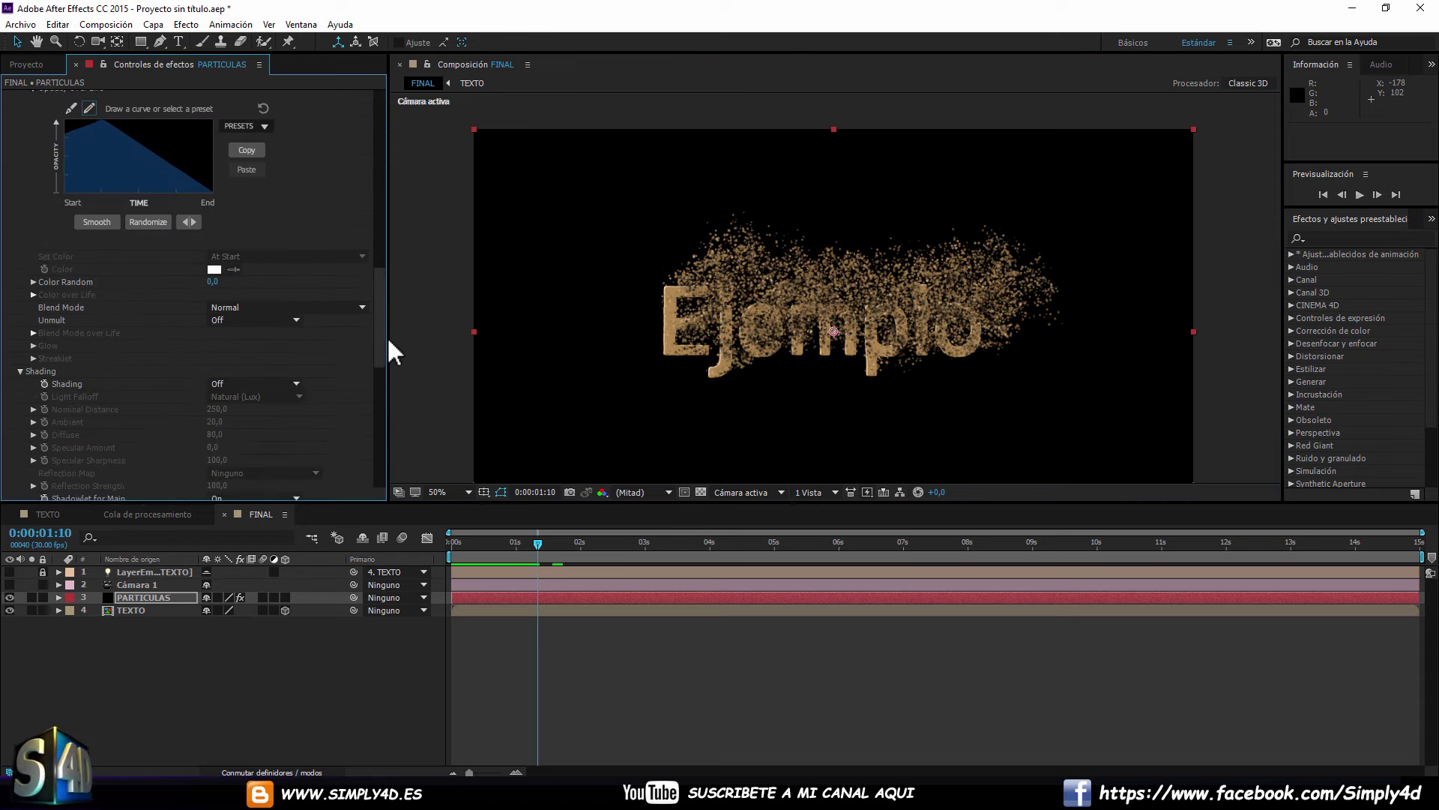
scroll(383, 408, down, 1)
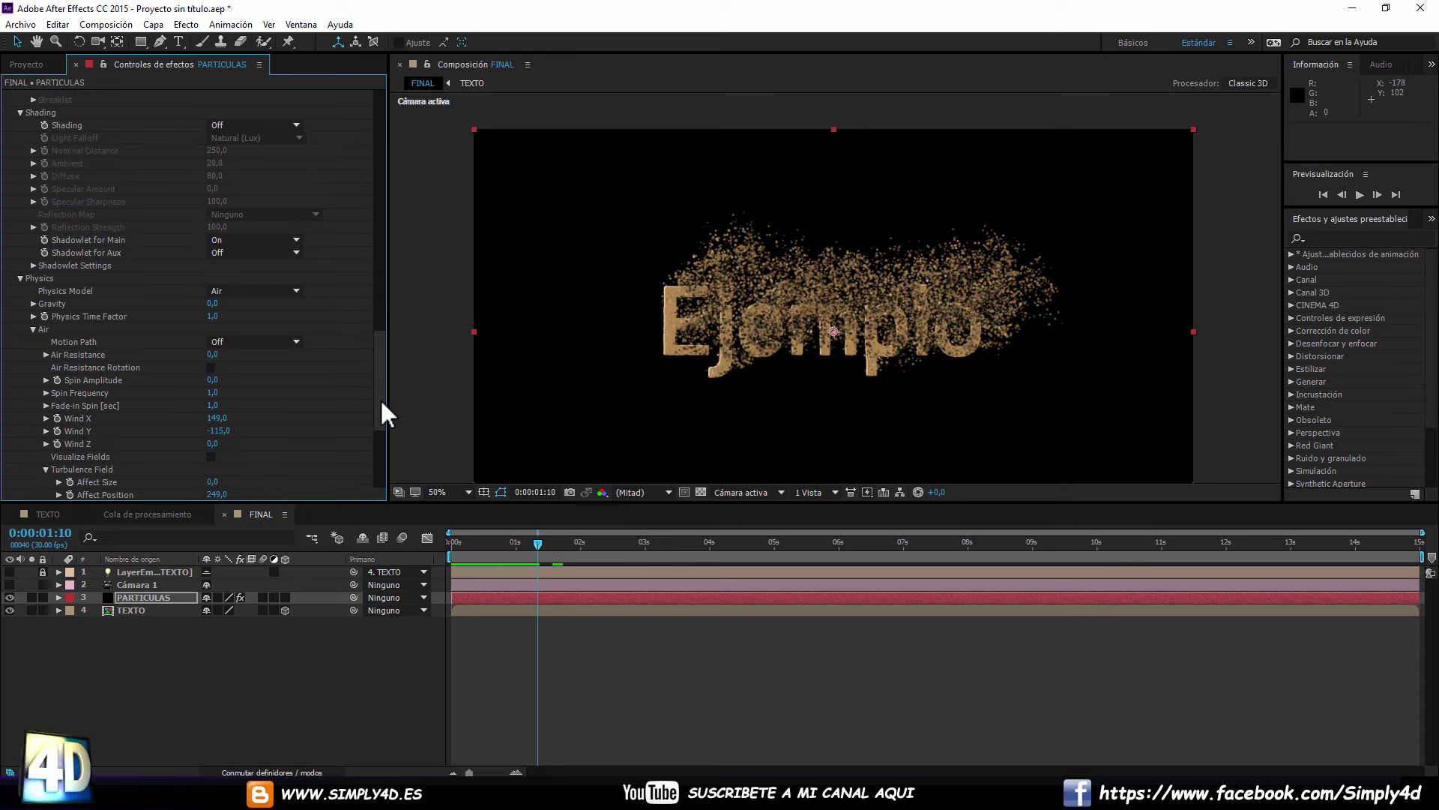
scroll(382, 419, down, 3)
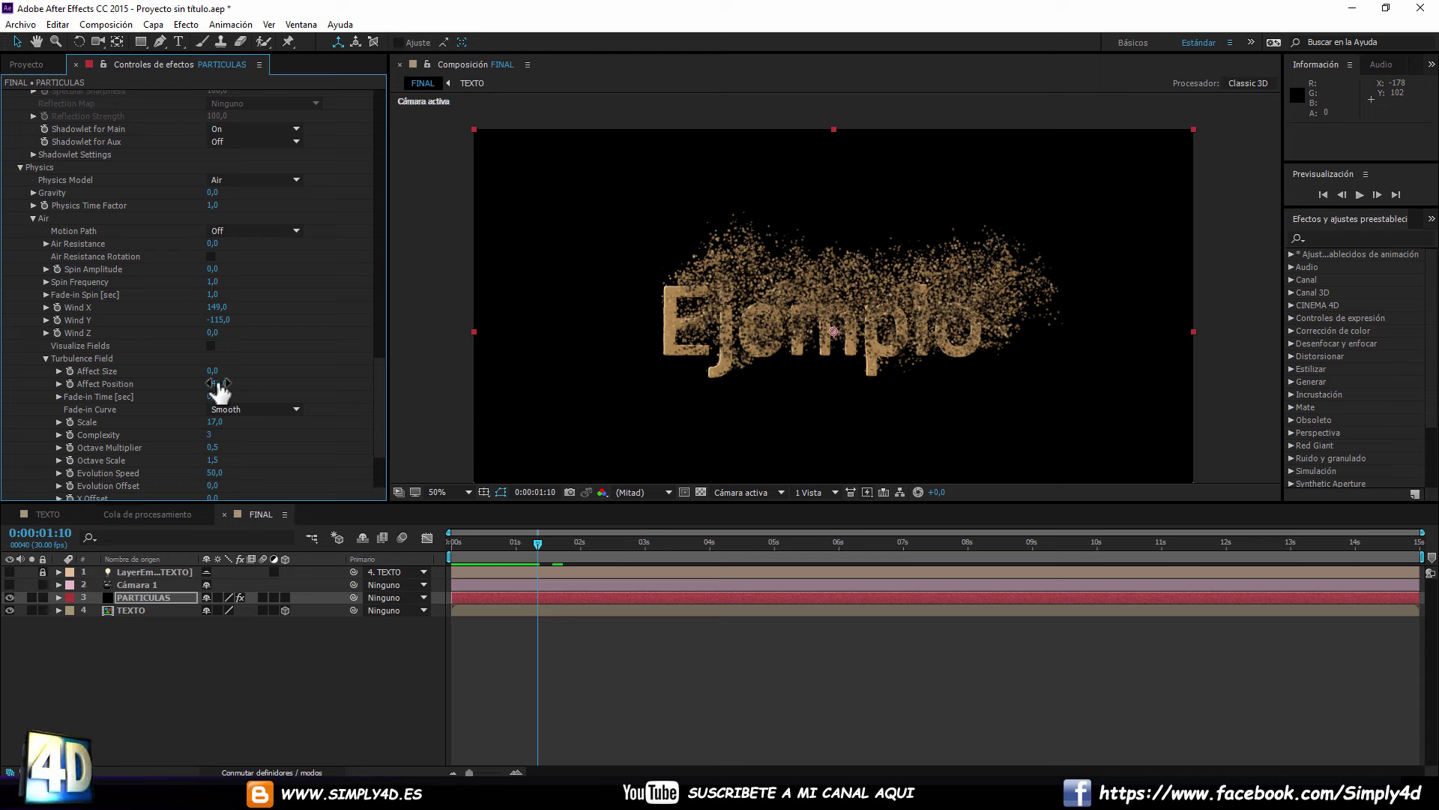
mouse_move(218, 384)
mouse_down()
mouse_move(260, 382)
mouse_move(115, 384)
mouse_move(157, 384)
mouse_up()
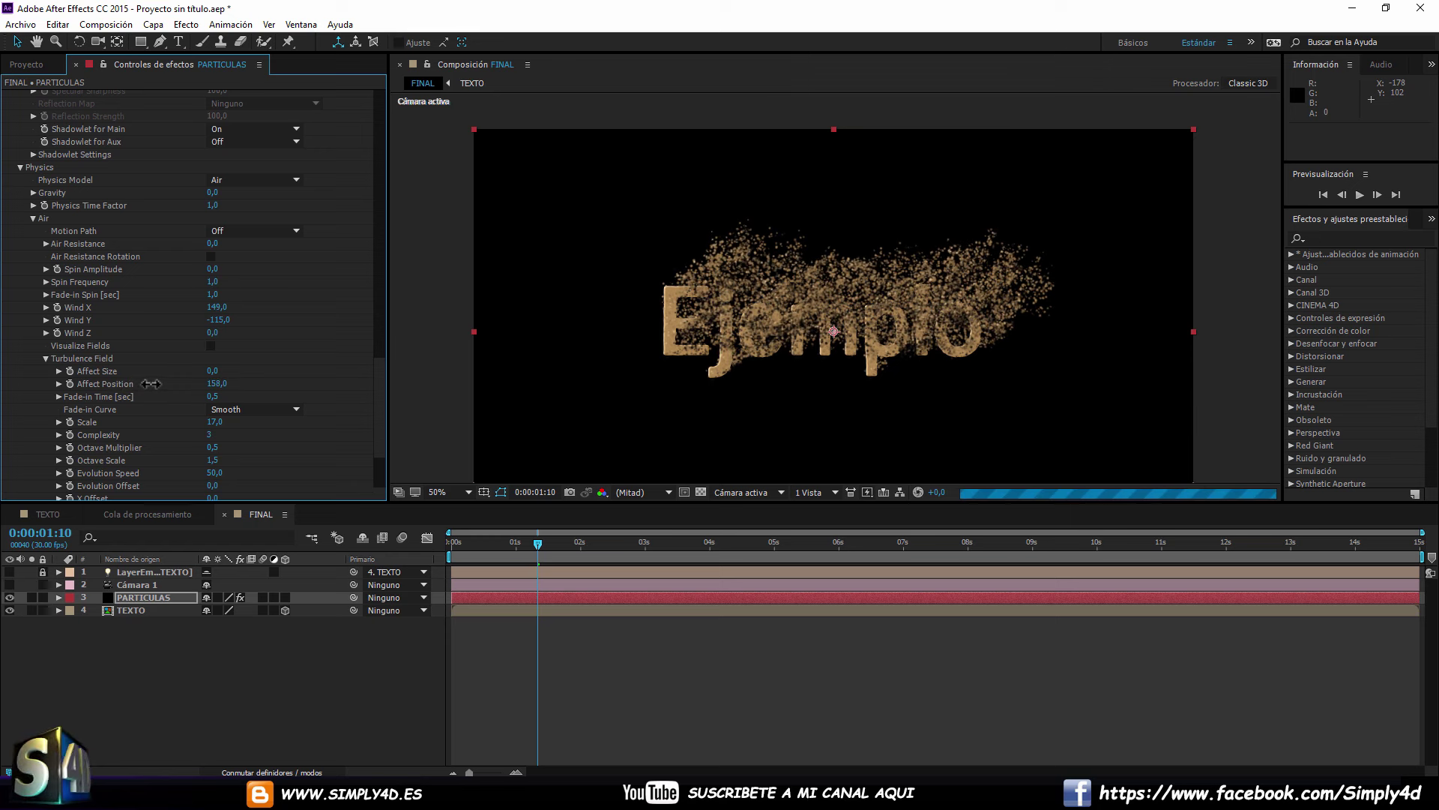
click(759, 544)
click(828, 544)
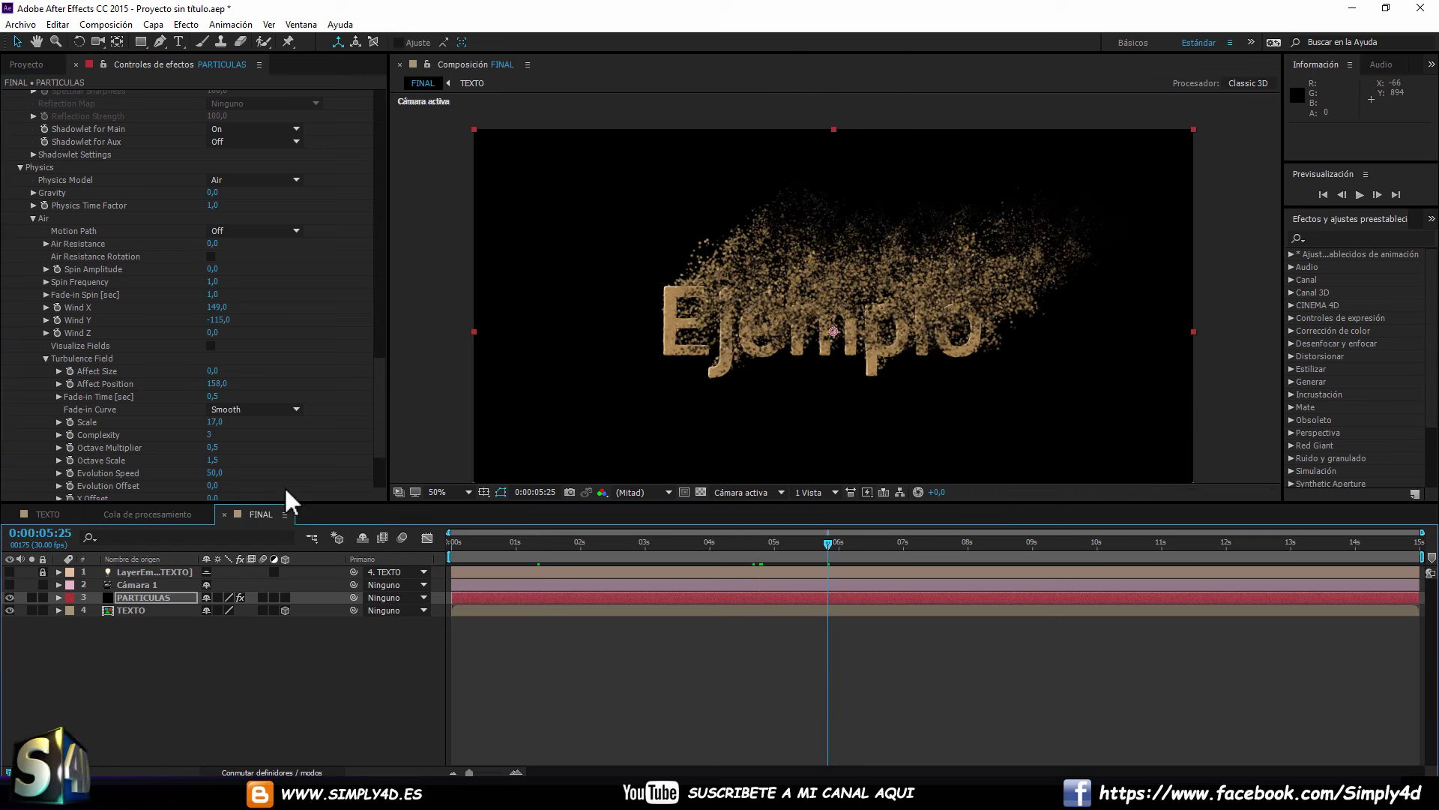
Raise turbulence Complexity from 3 to 5 and scrub X Offset up to 280,0.
drag(212, 434, 209, 434)
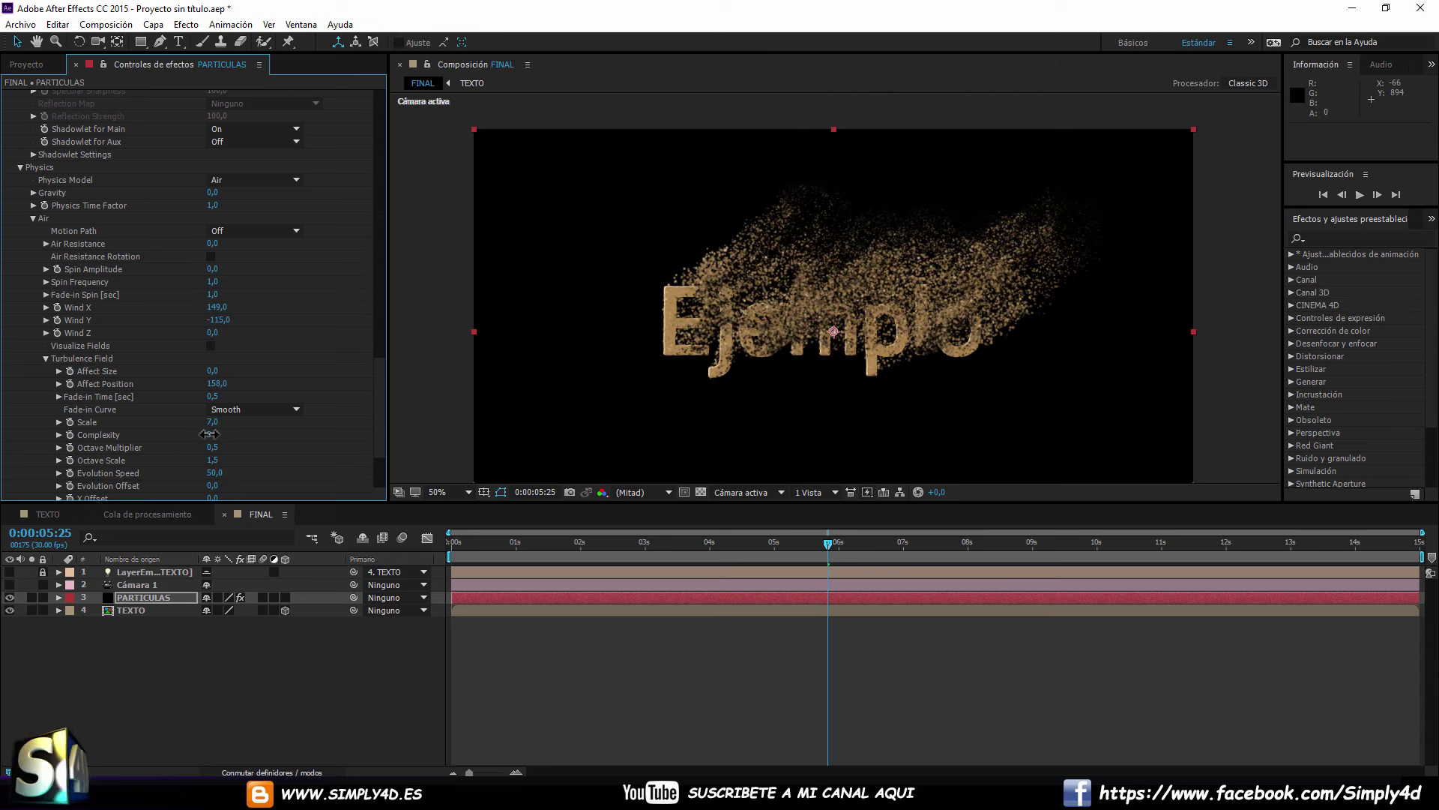
scroll(281, 450, down, 1)
scroll(261, 424, down, 1)
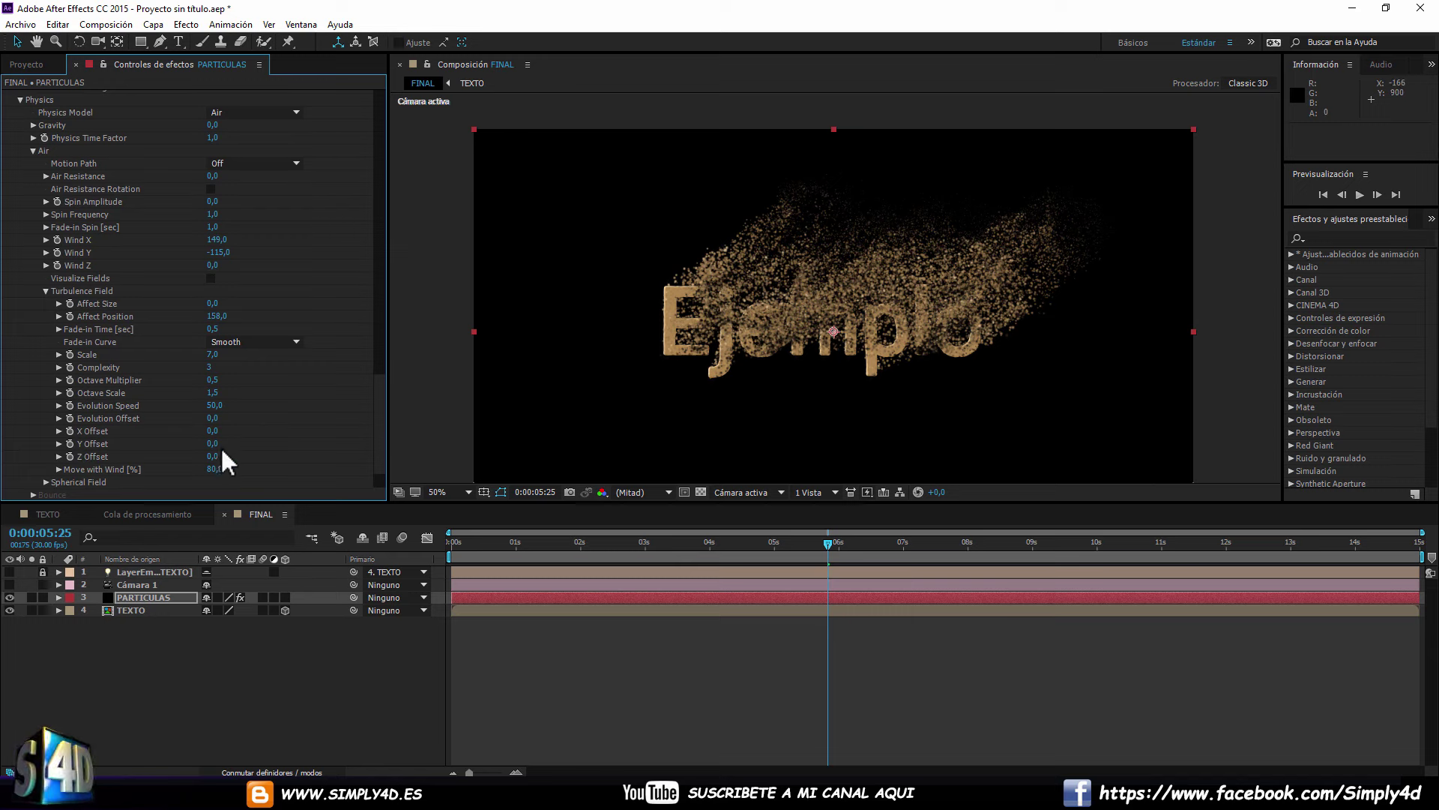
drag(214, 431, 231, 429)
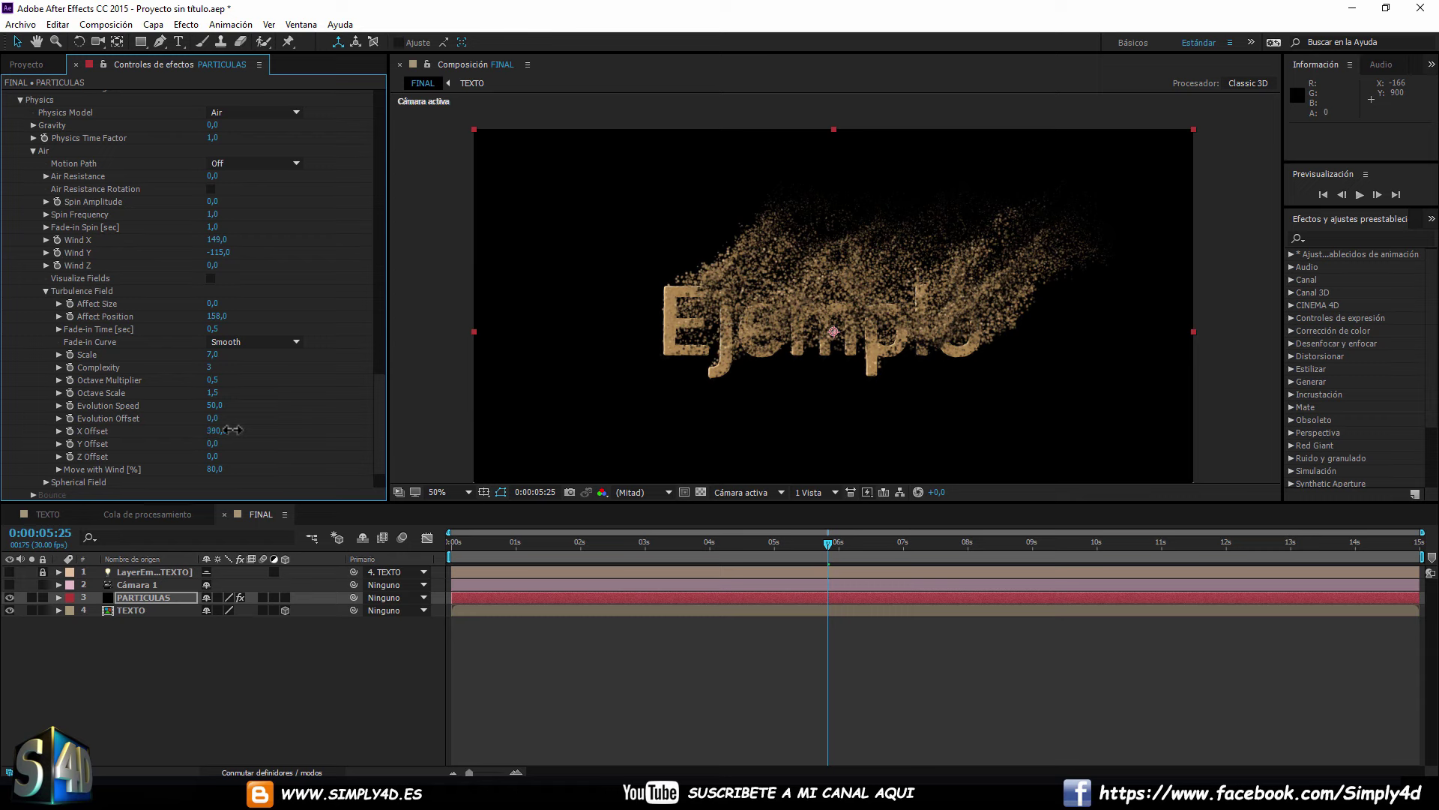
Add an X Offset keyframe at 0:00 and edit X Offset at the last frame.
click(458, 543)
click(70, 430)
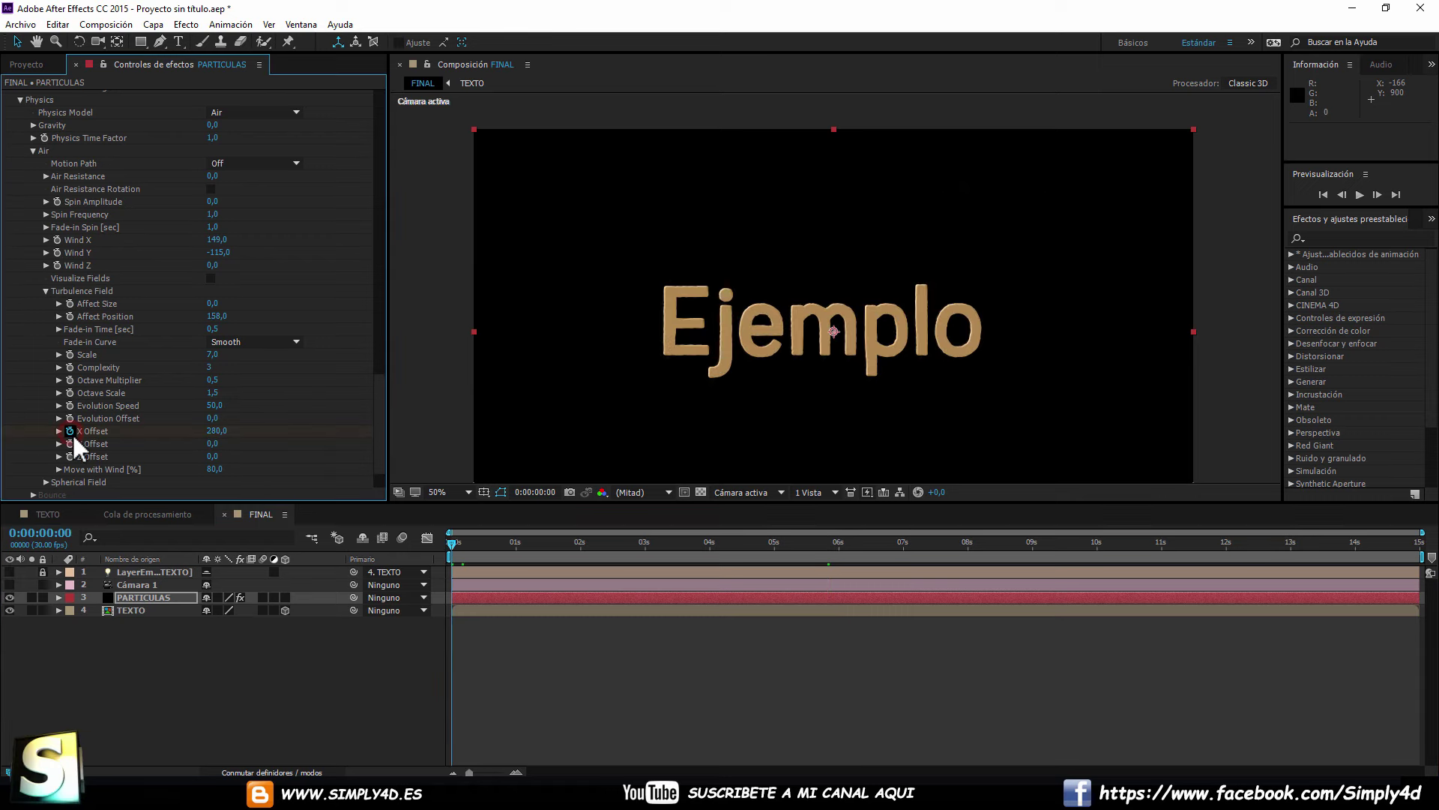
drag(452, 538, 968, 542)
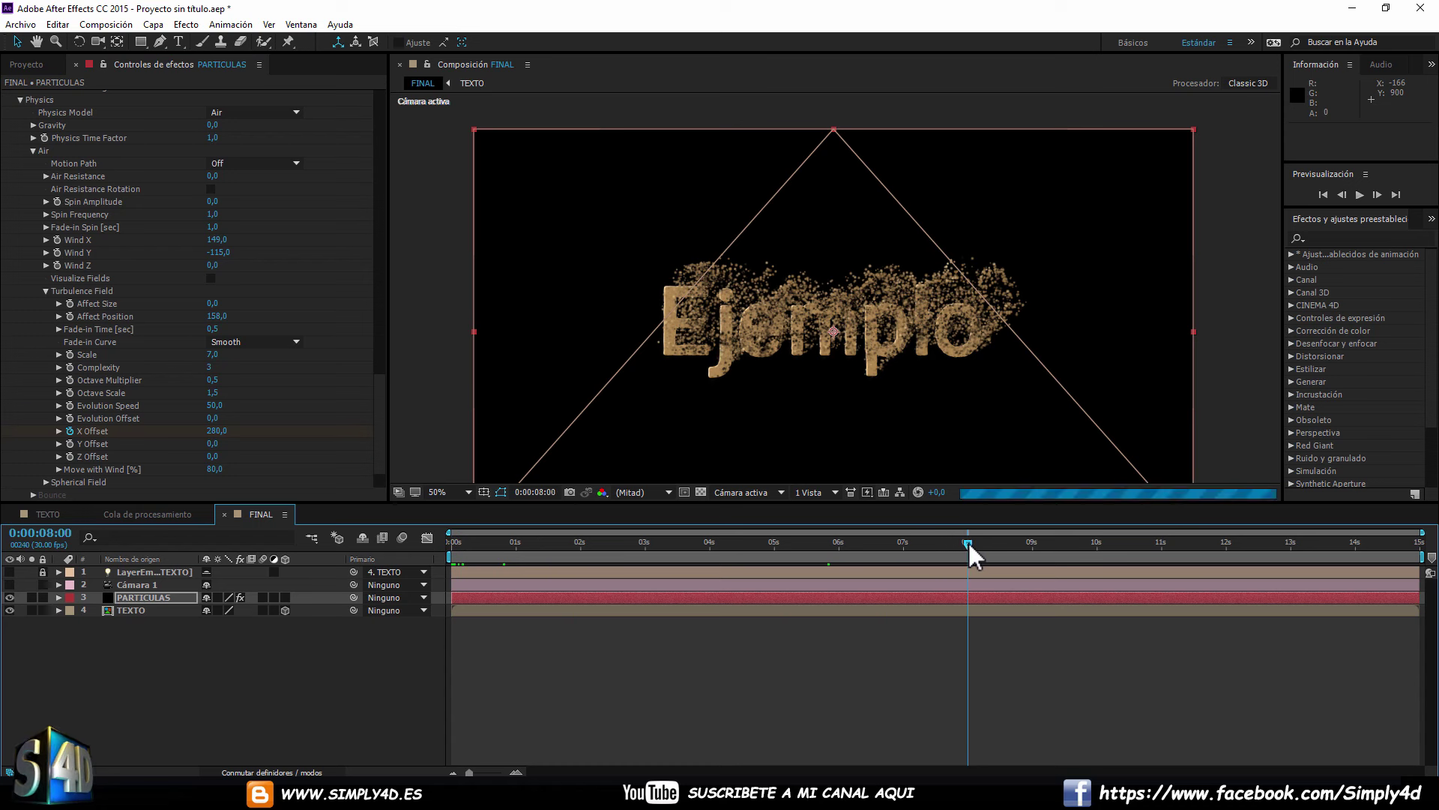
key(End)
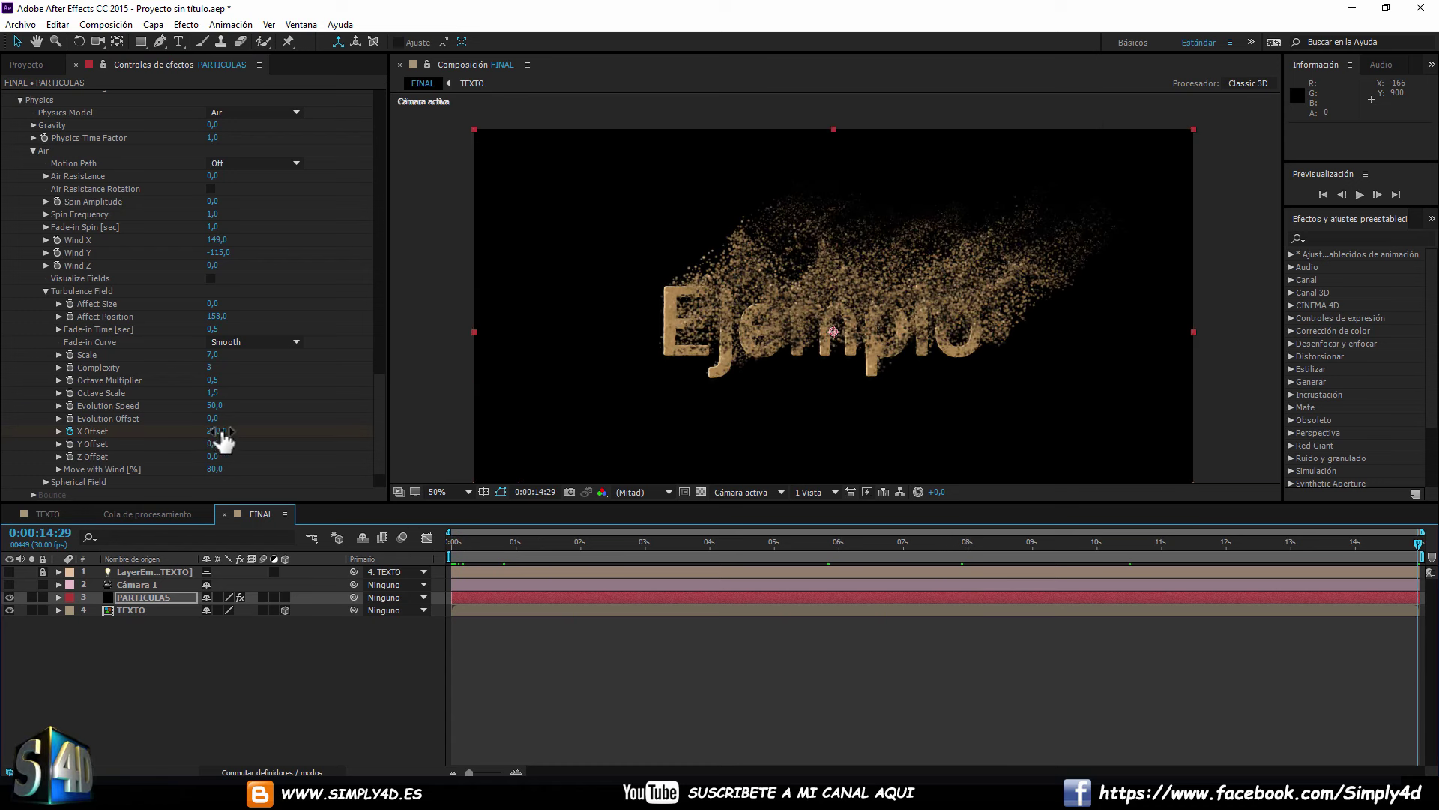
click(219, 431)
text(1000)
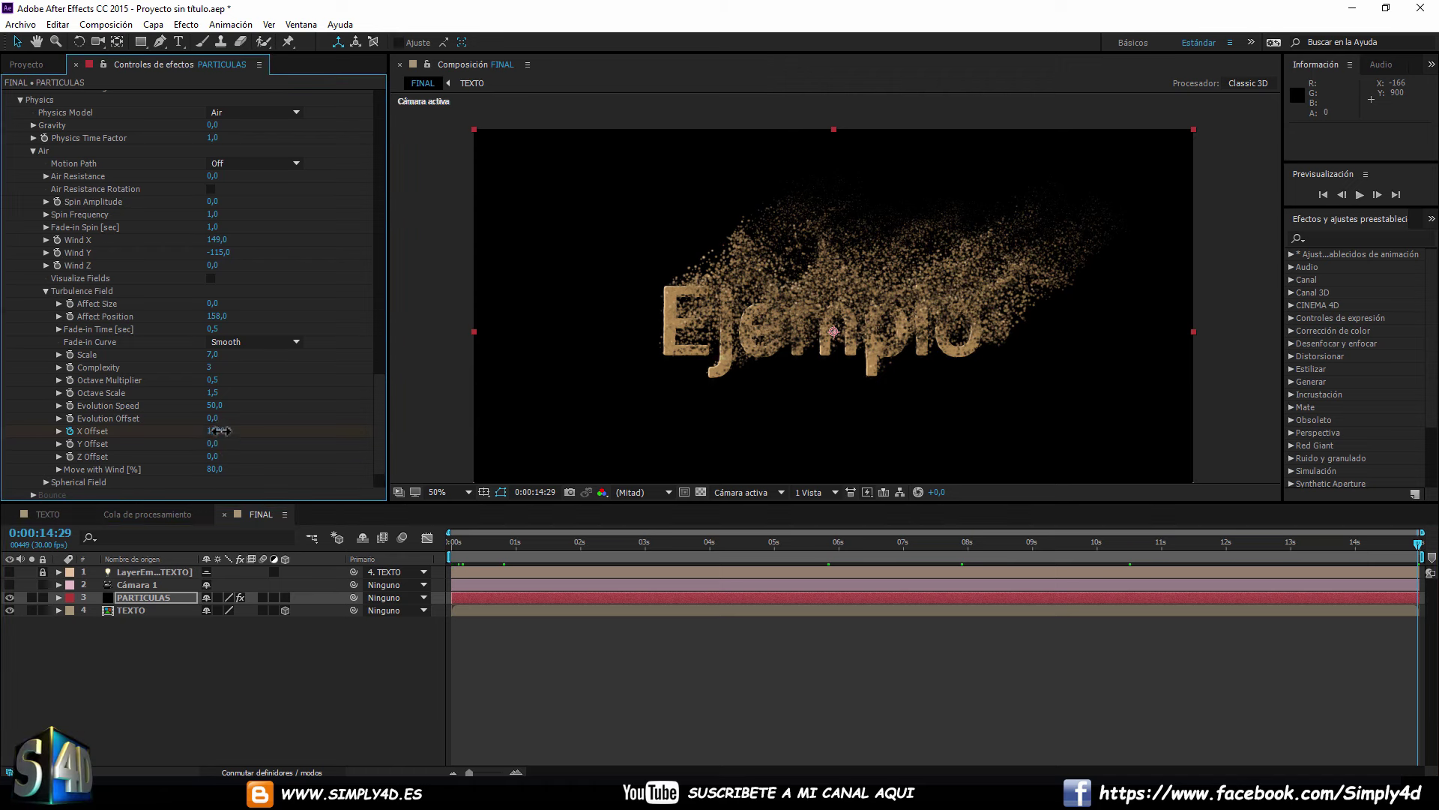
Preview from the start, set the starting X Offset to 0,0, and scrub the first seconds.
click(448, 542)
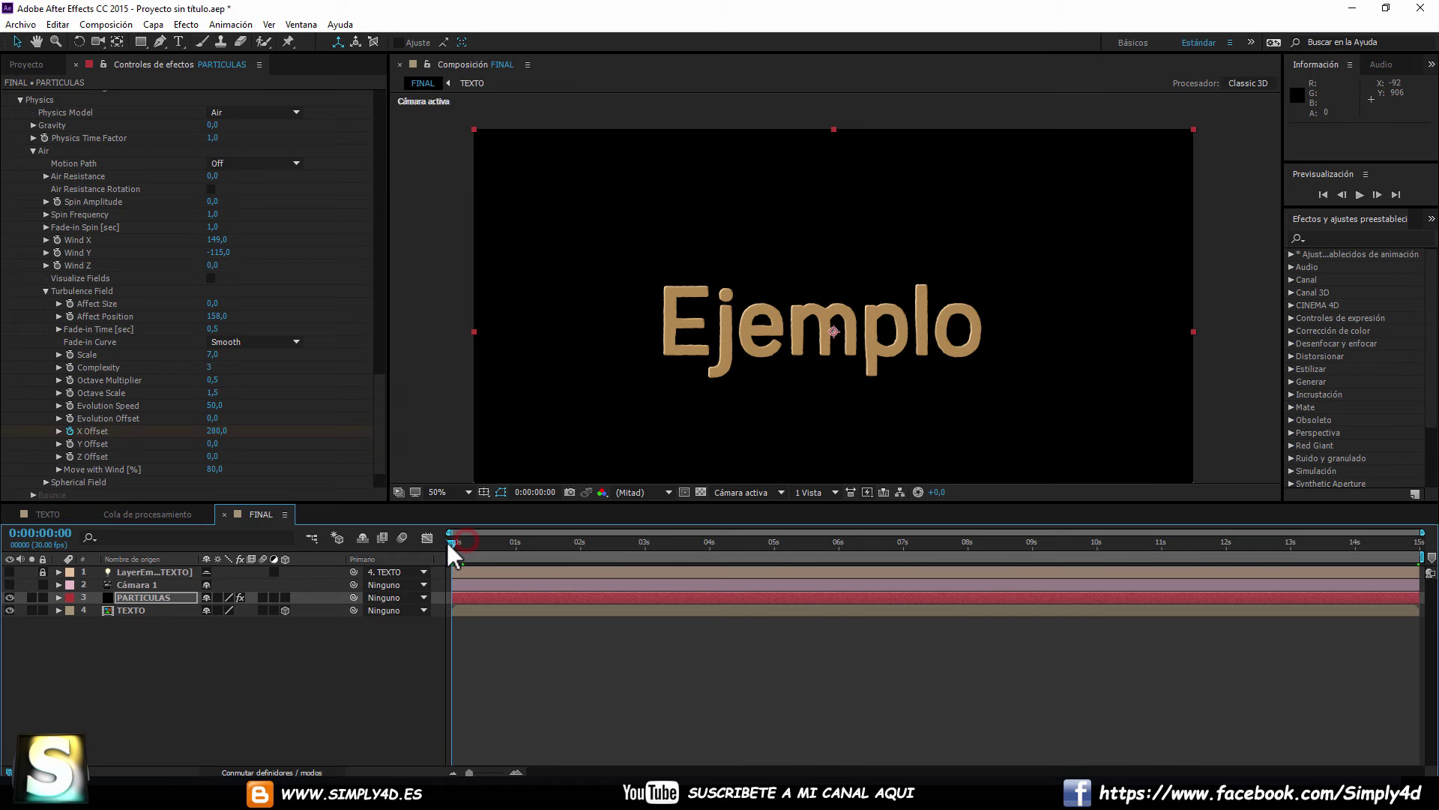
key(space)
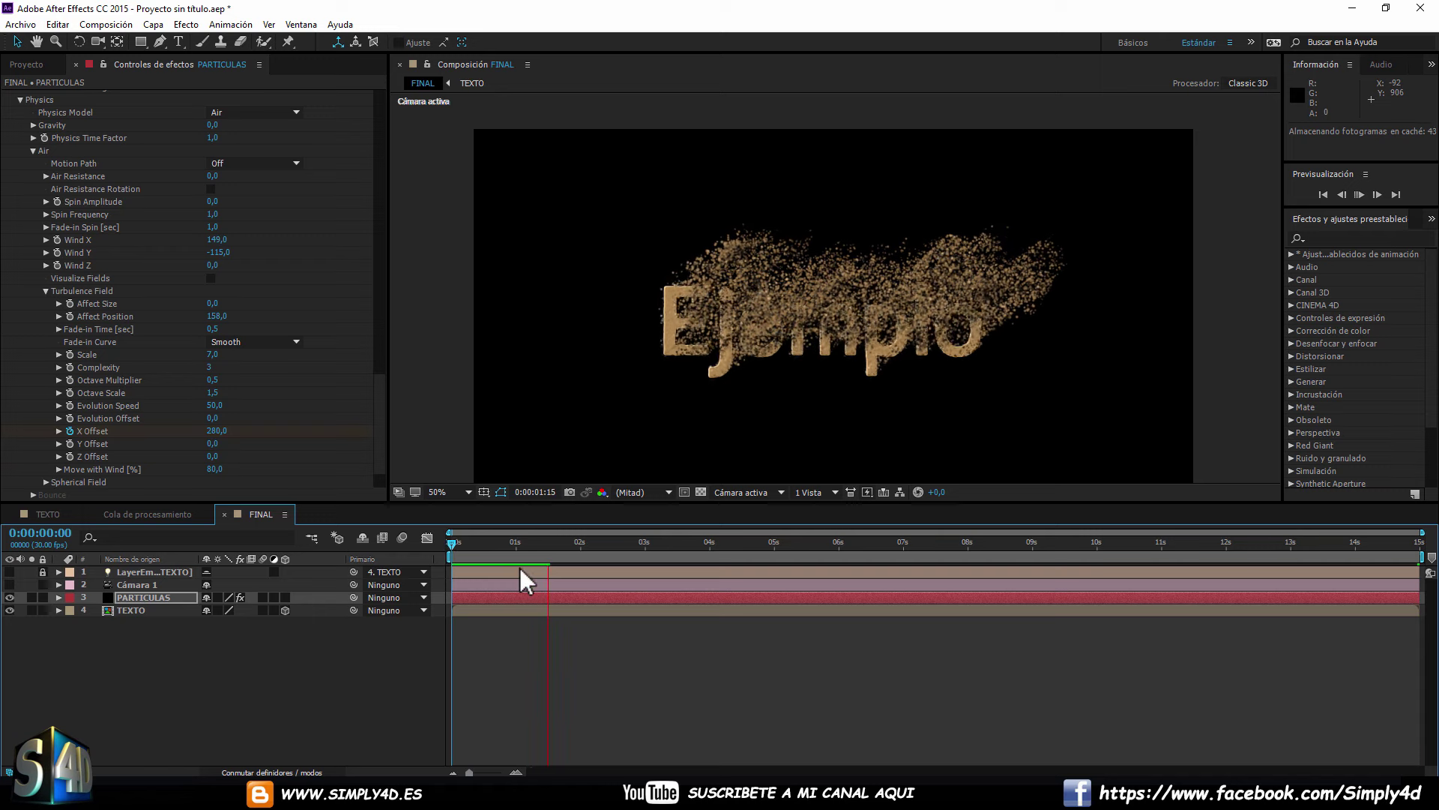
click(685, 638)
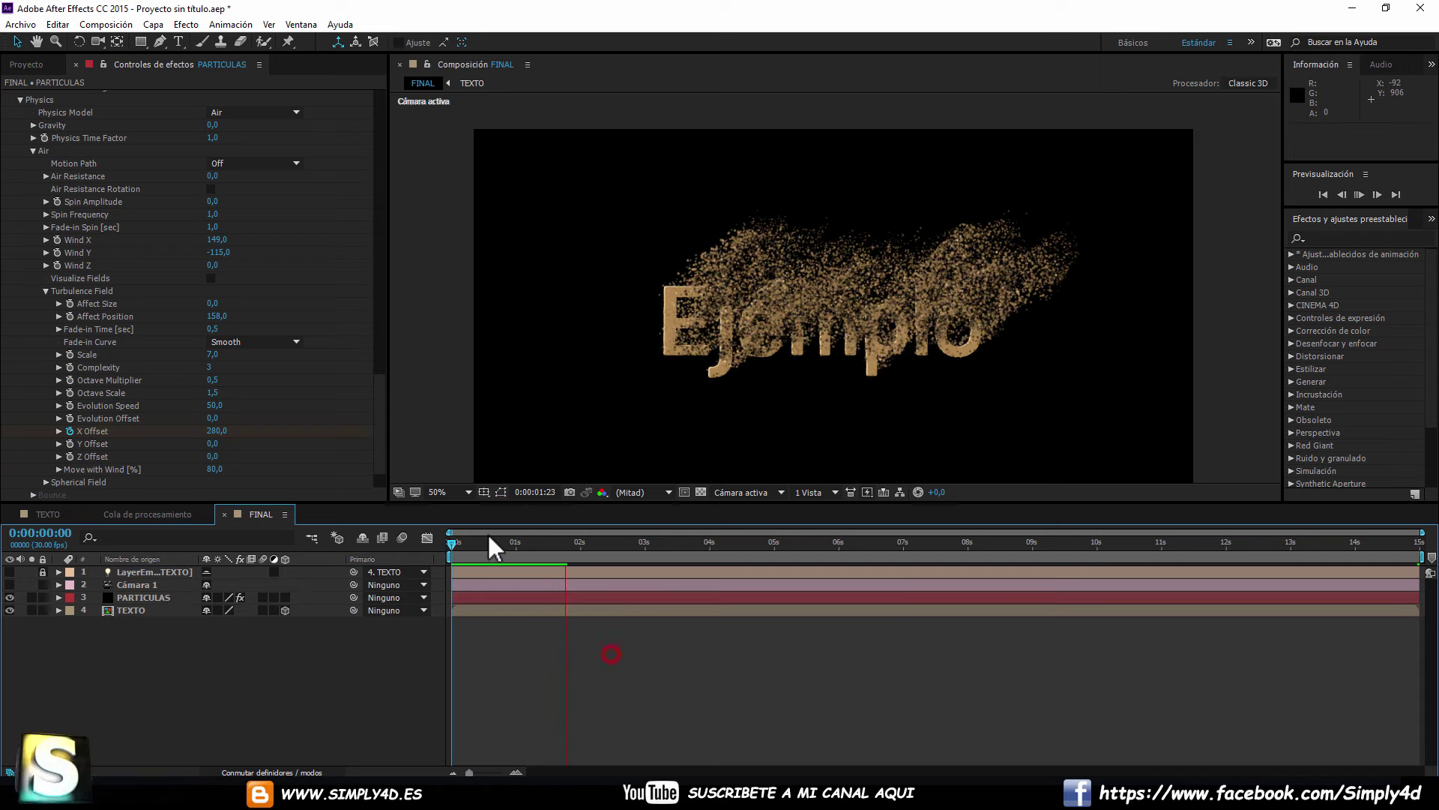
key(space)
click(217, 432)
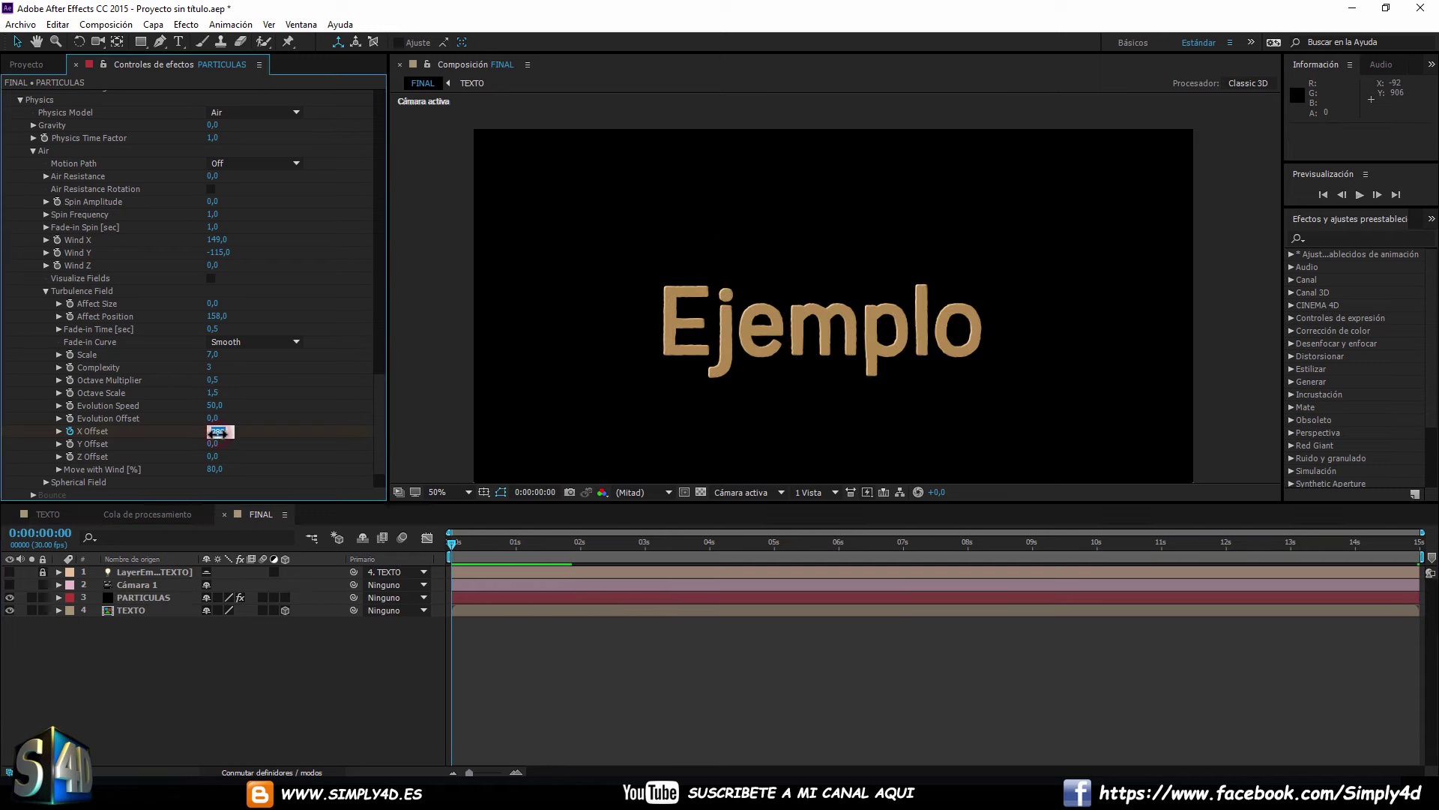
key(Return)
mouse_move(455, 553)
mouse_down()
mouse_move(804, 537)
mouse_move(786, 538)
mouse_up()
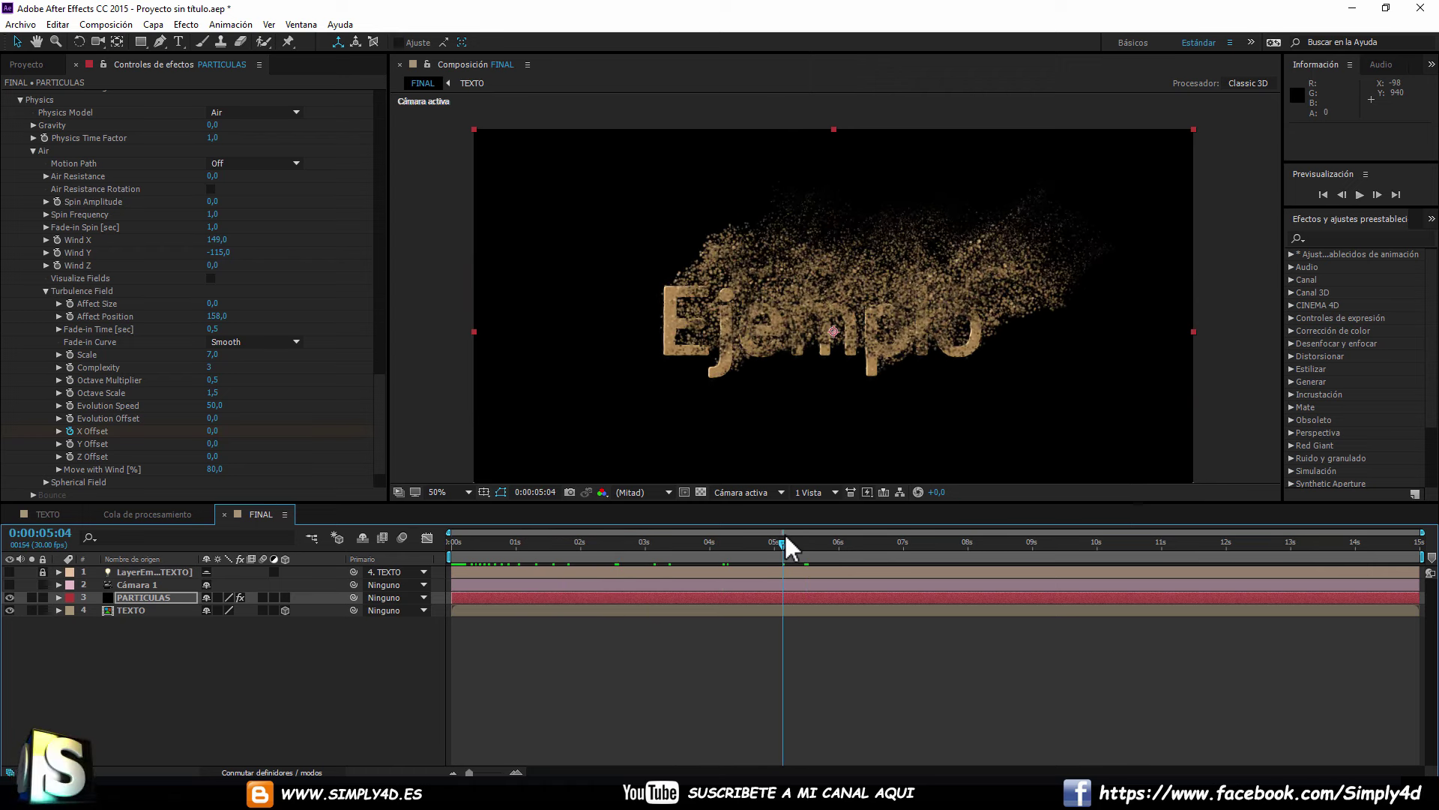
Expand Shadowlet Settings and make first passes at shadowlet Opacity and Adjust Distance.
scroll(142, 236, up, 3)
scroll(139, 245, up, 3)
scroll(128, 236, up, 3)
scroll(112, 285, down, 1)
scroll(109, 334, down, 2)
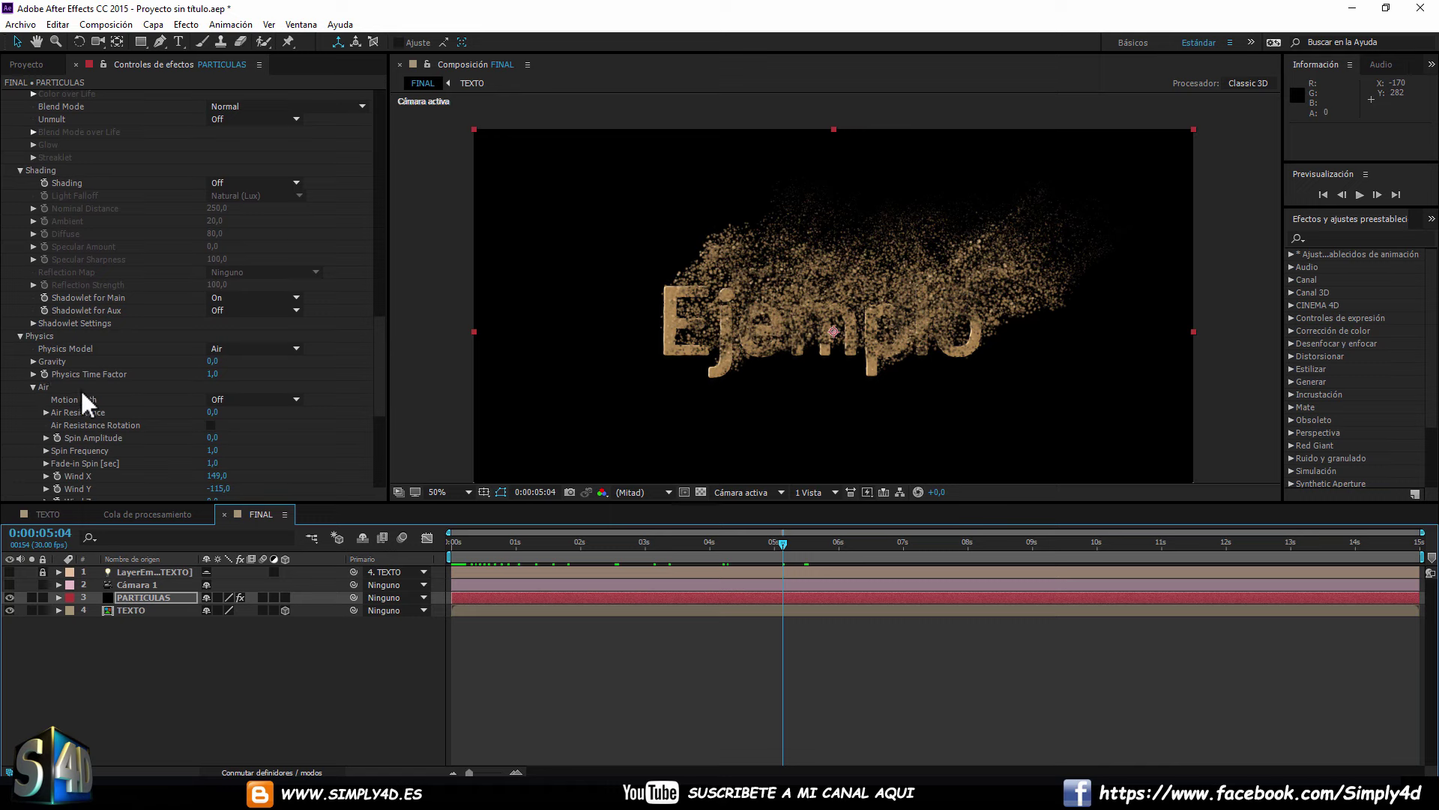
click(32, 323)
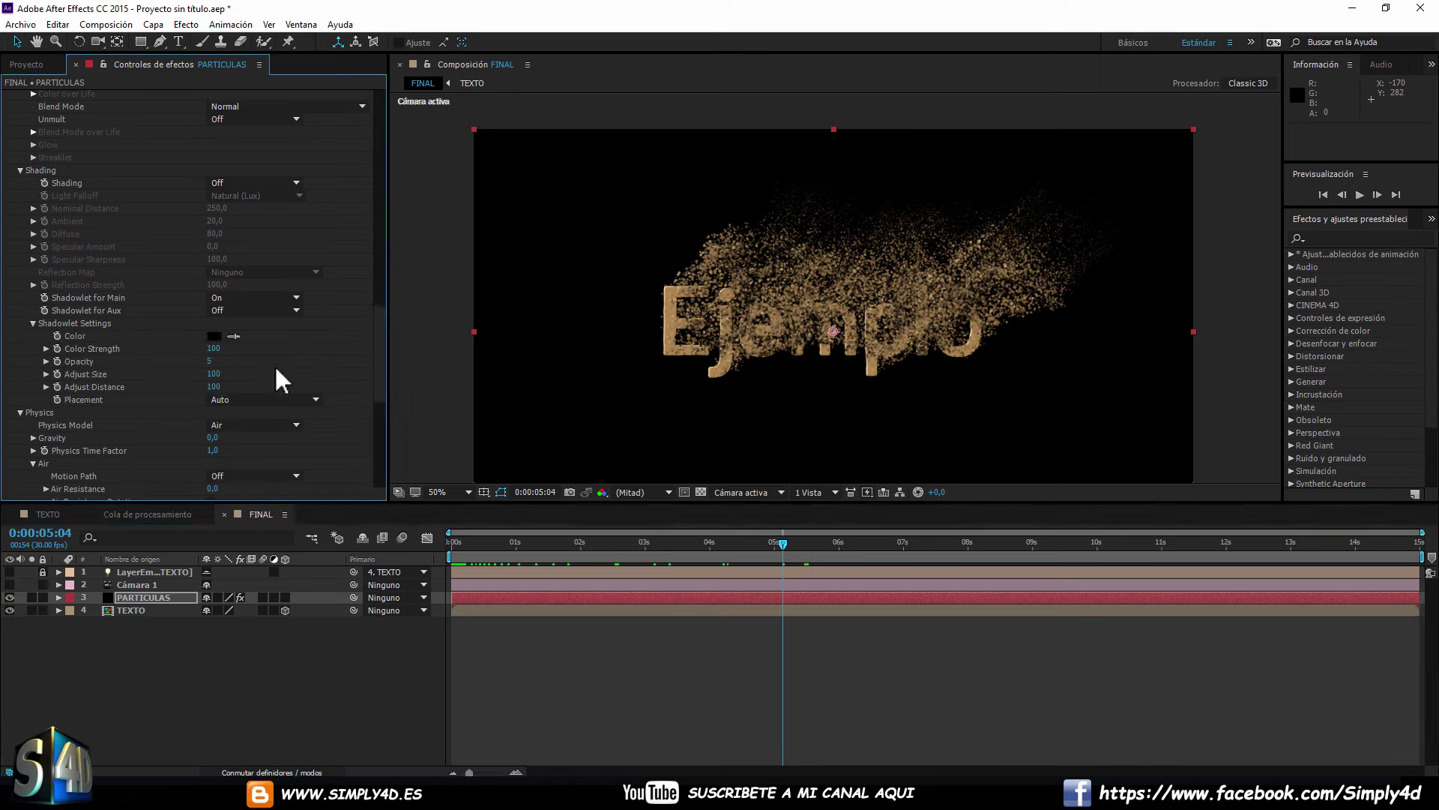
mouse_move(212, 361)
mouse_down()
mouse_move(291, 361)
mouse_move(43, 359)
mouse_move(71, 359)
mouse_up()
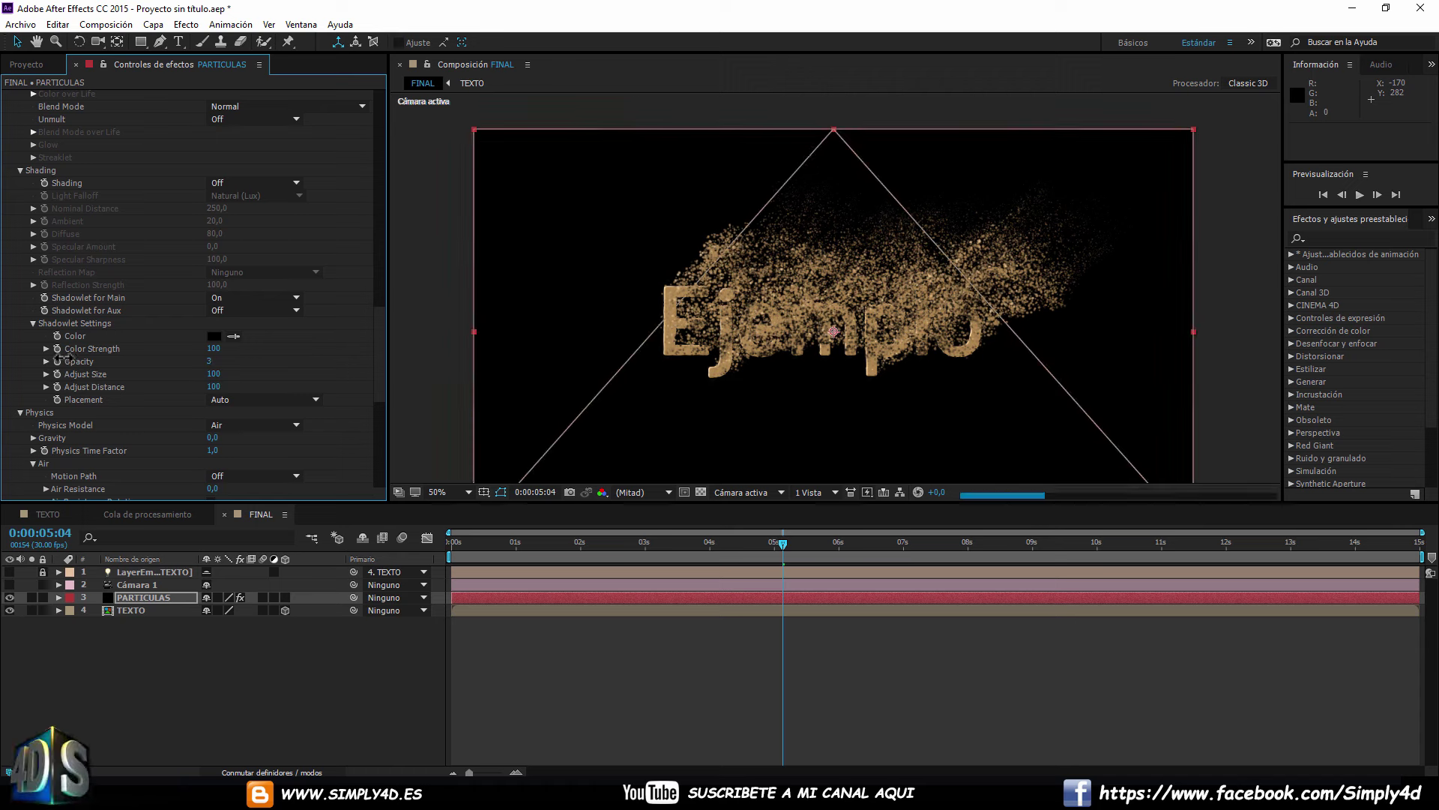
drag(214, 386, 347, 387)
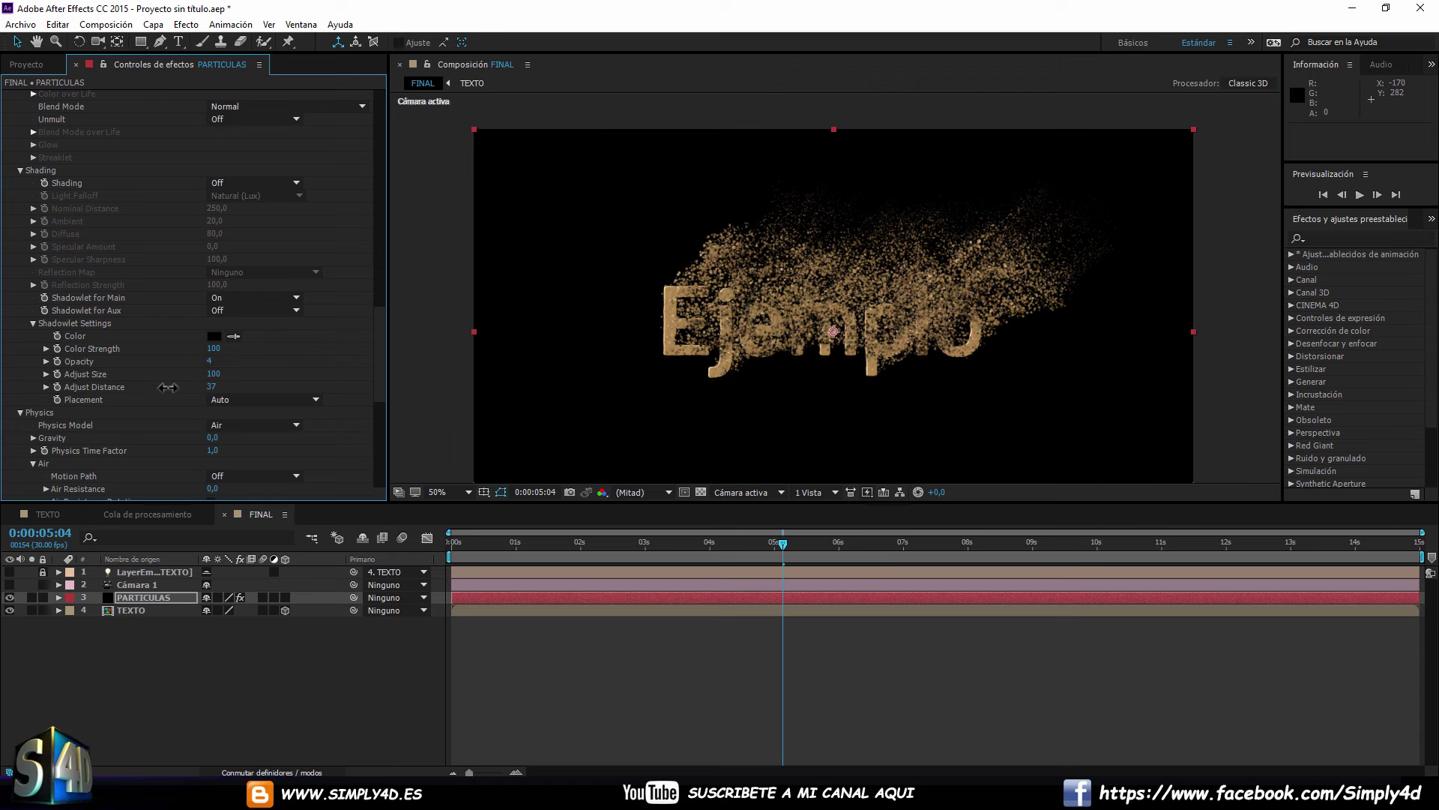
drag(346, 387, 331, 387)
Finalize shadowlets at Opacity 17, Adjust Distance 340, Color Strength 51, and return to frame 0.
drag(211, 361, 307, 359)
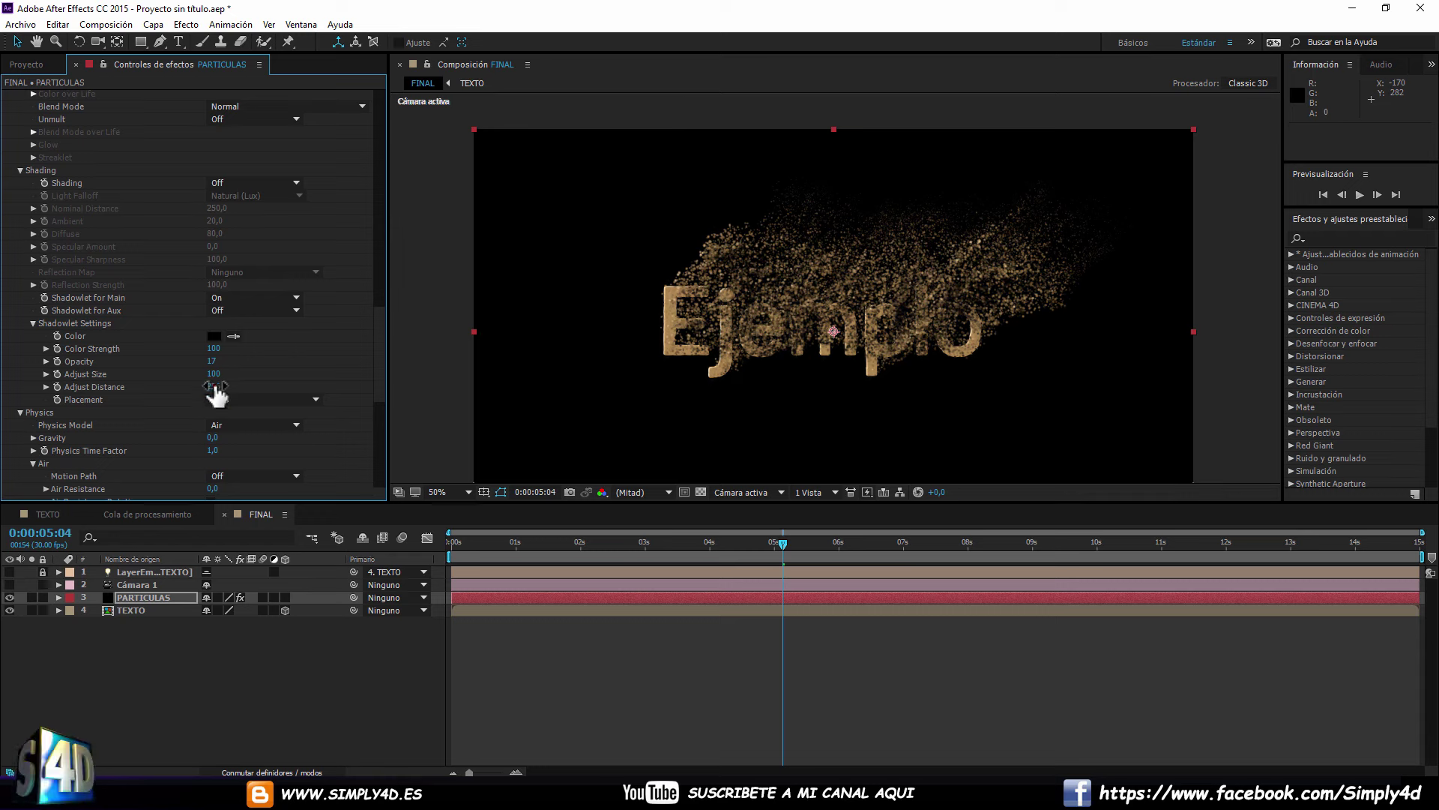
drag(216, 386, 89, 386)
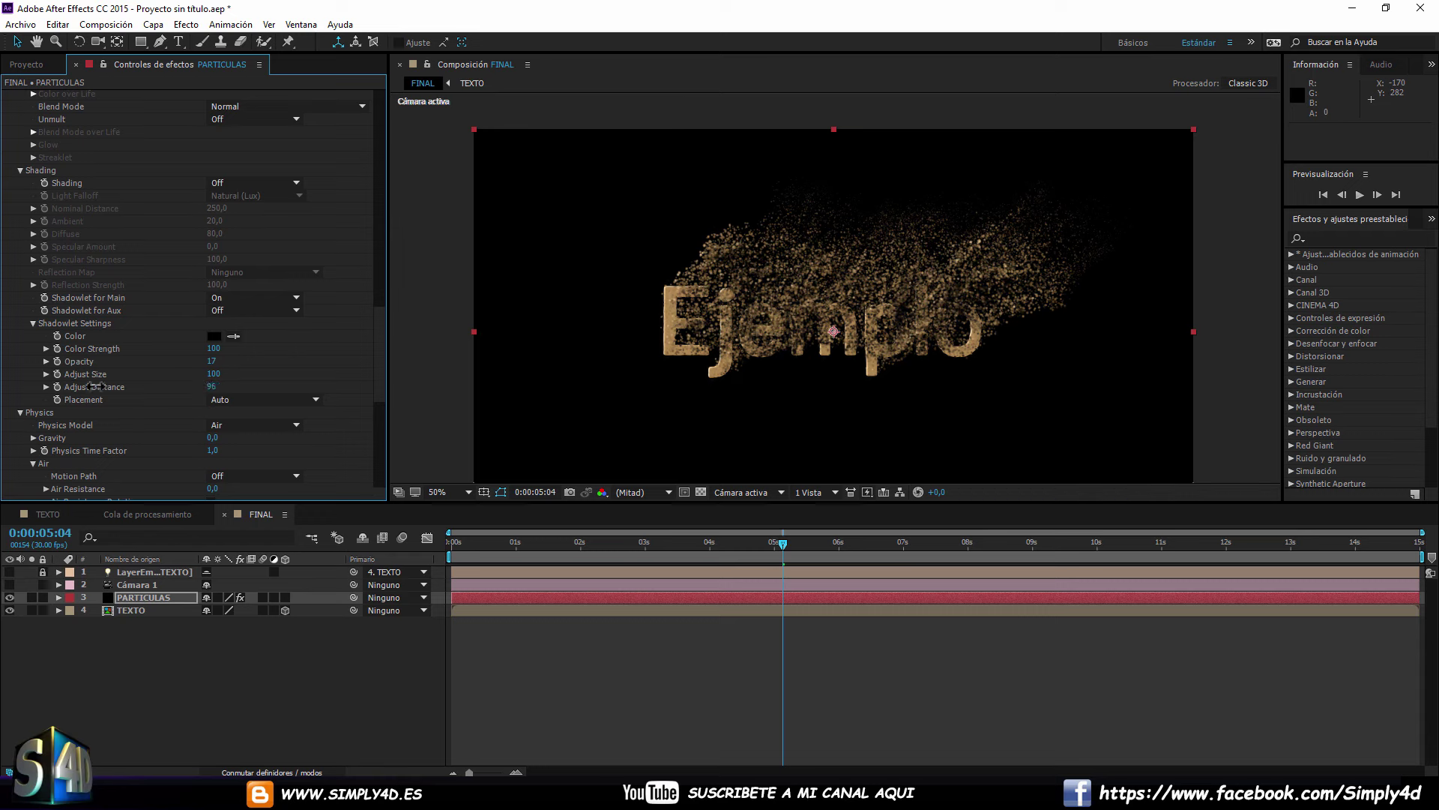
drag(230, 386, 281, 387)
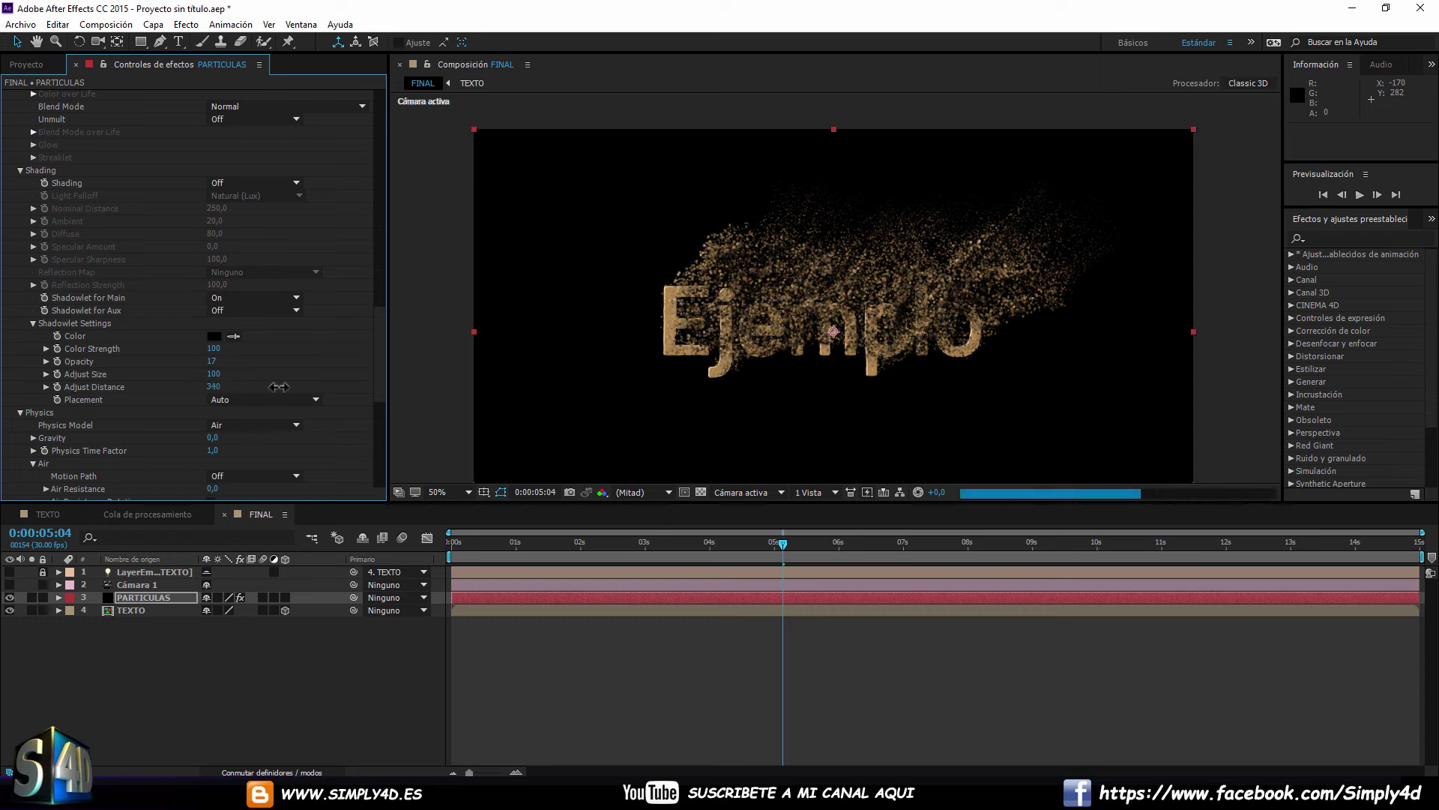
drag(213, 349, 180, 349)
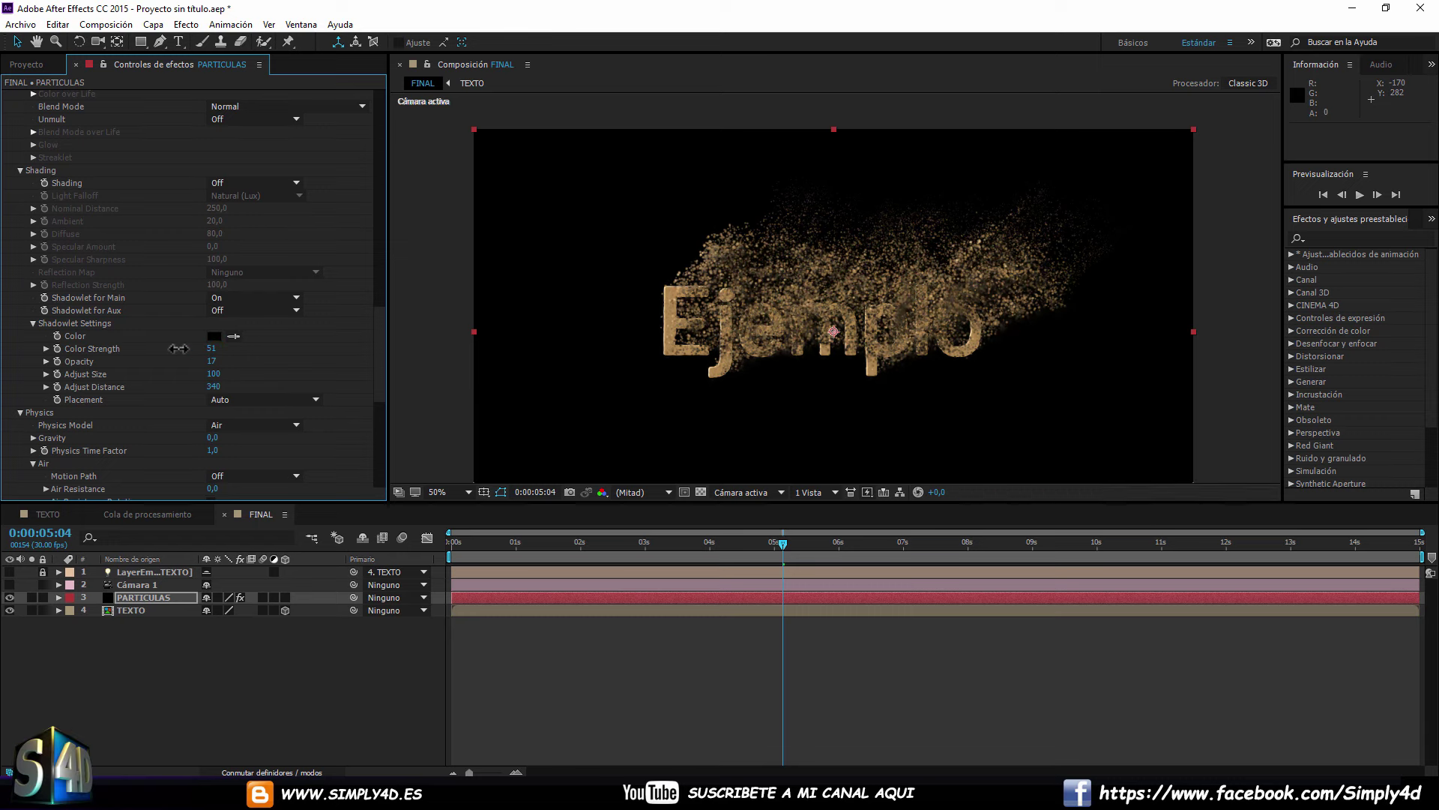
click(450, 541)
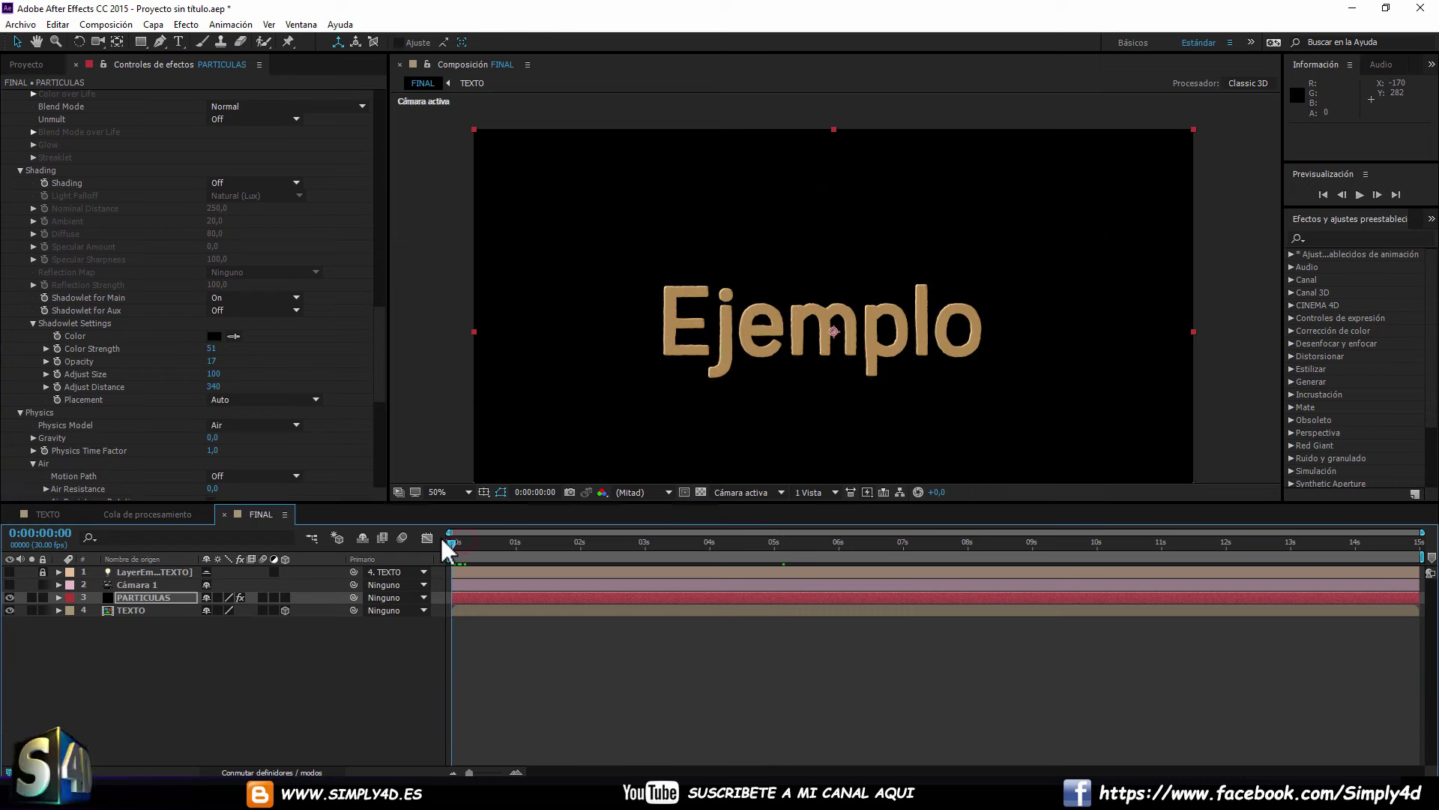
Play a preview of the sand drifting off the text and scroll up to Particle settings.
key(space)
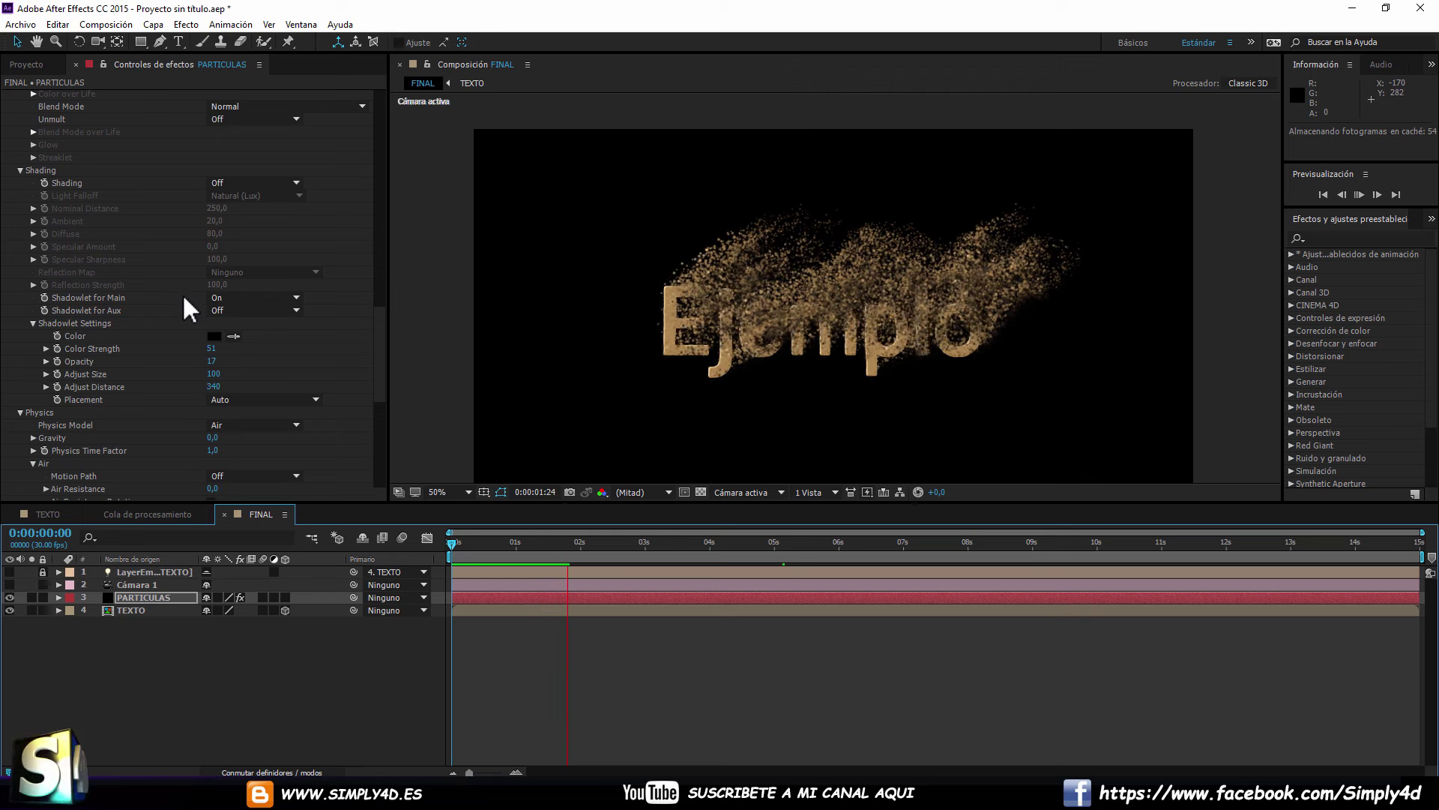
scroll(137, 330, down, 3)
scroll(137, 330, up, 3)
scroll(140, 326, up, 3)
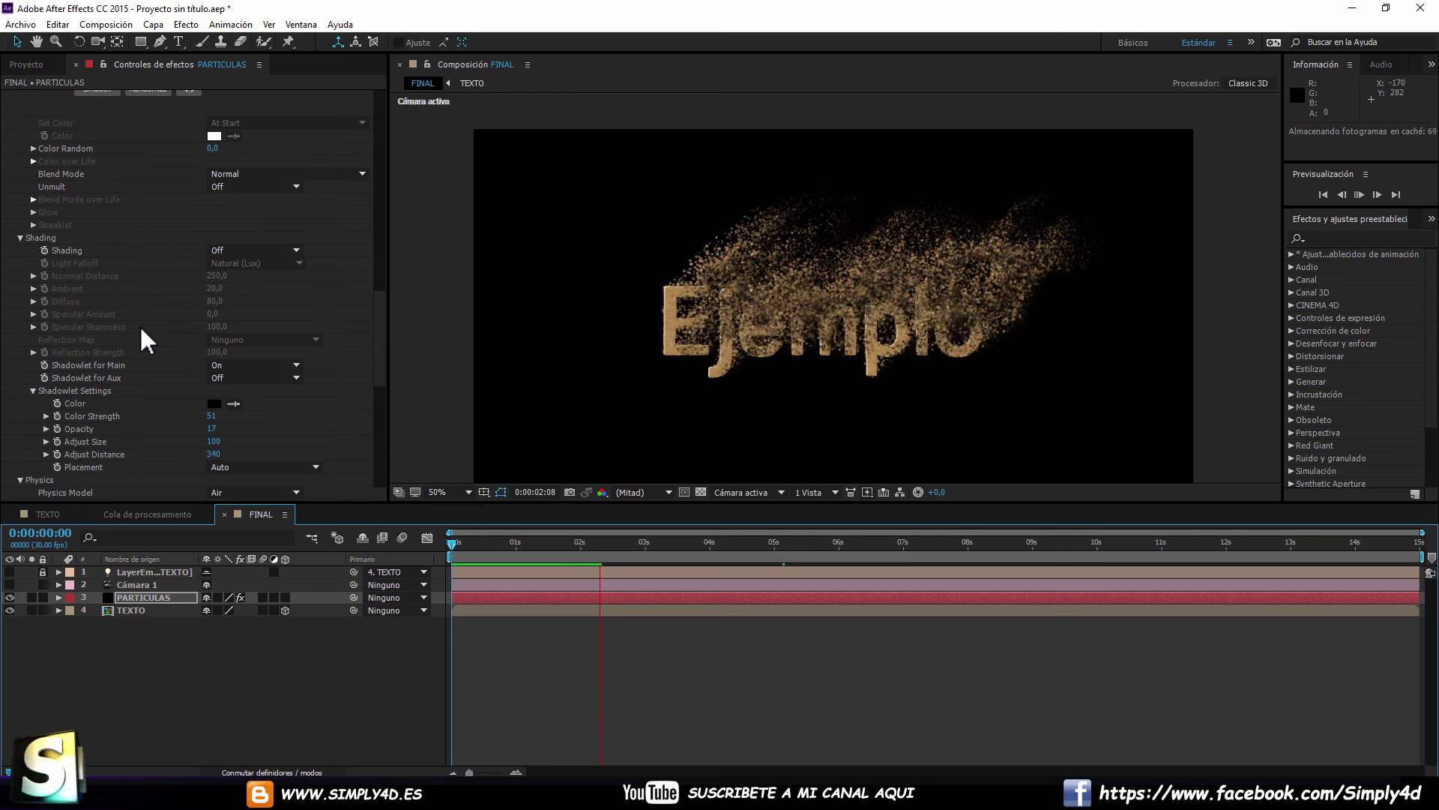
scroll(144, 323, up, 3)
scroll(145, 324, up, 3)
scroll(145, 323, up, 3)
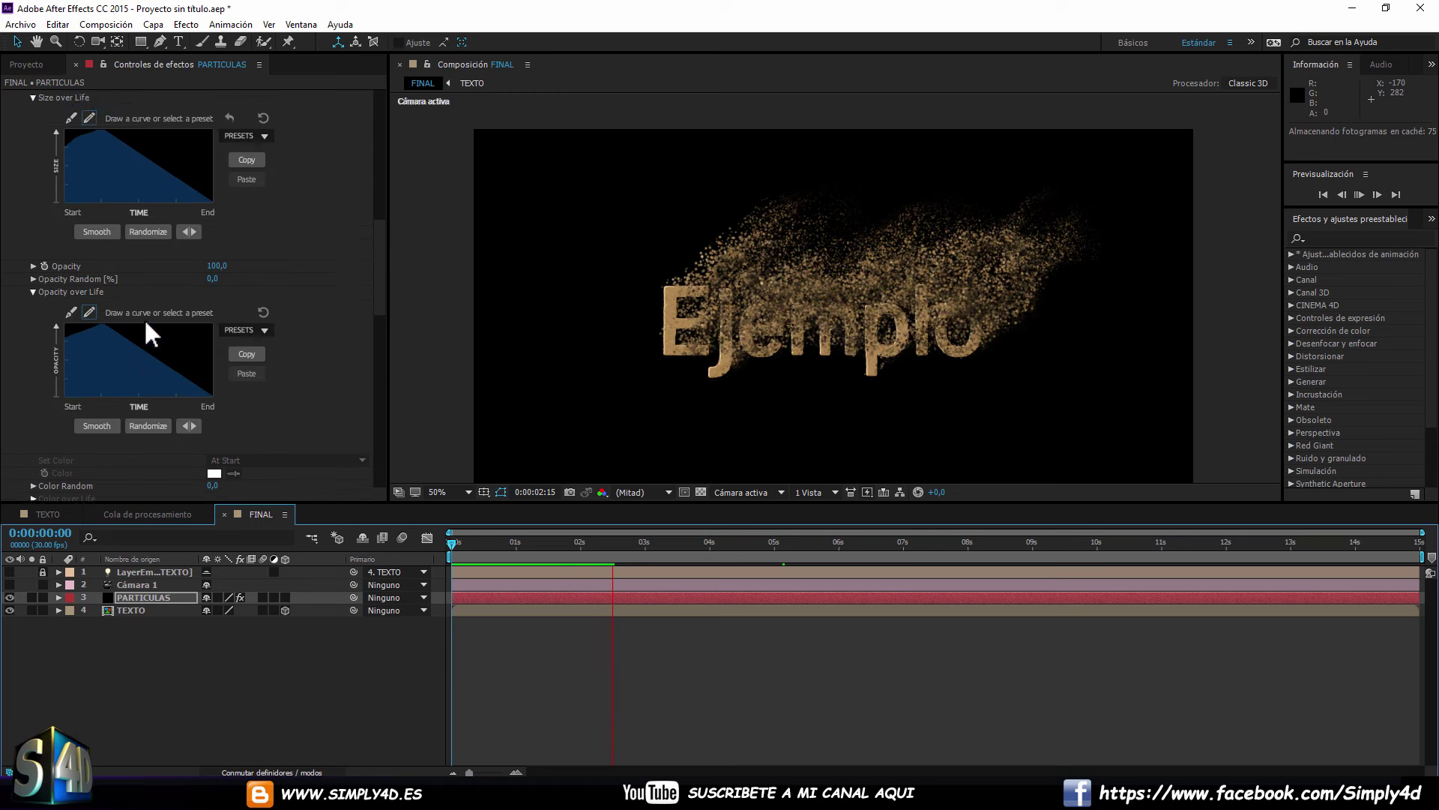
scroll(145, 324, up, 3)
scroll(144, 318, up, 6)
Enter a new particle Life [sec] value and raise Turbulence Field Affect Position to 362.
click(215, 287)
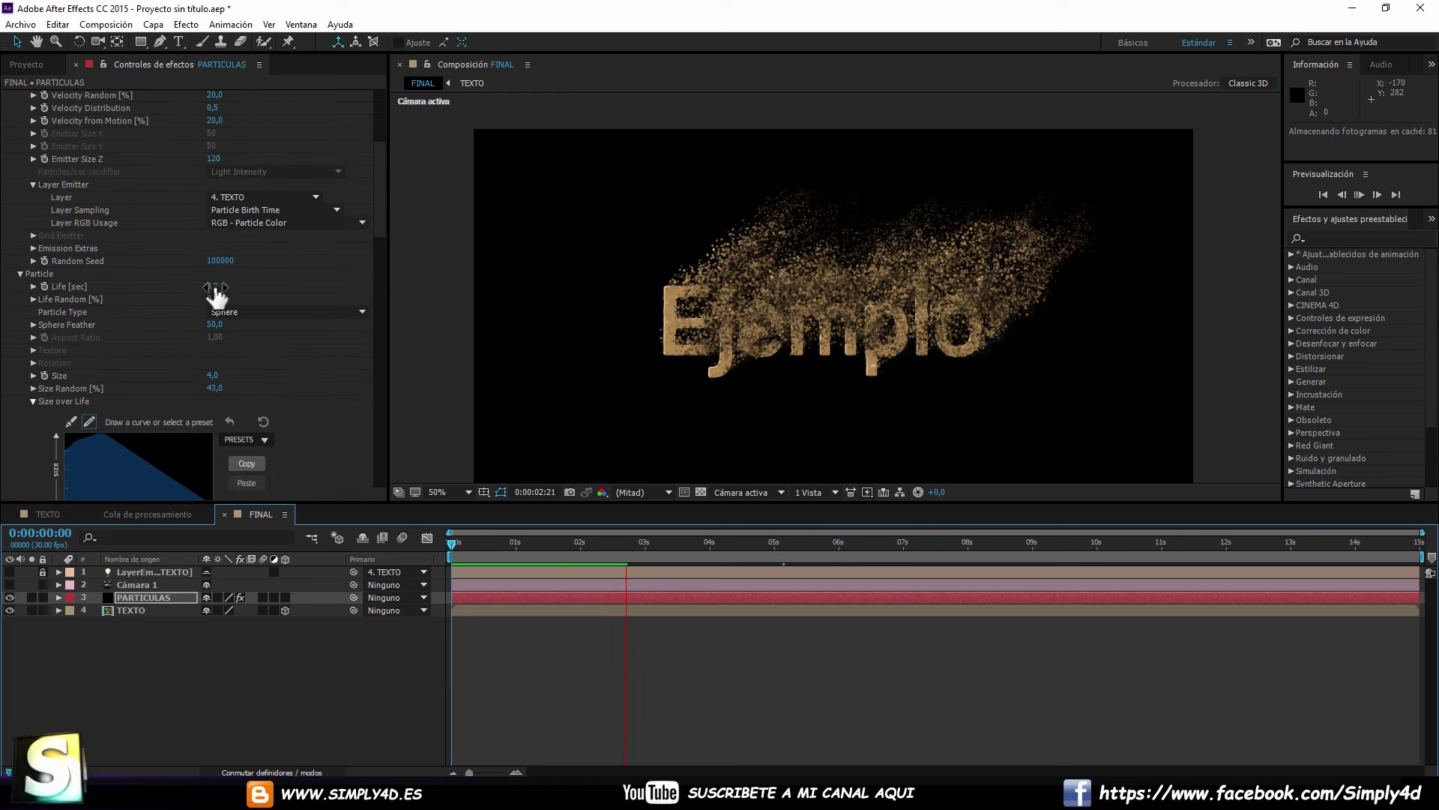
key(Return)
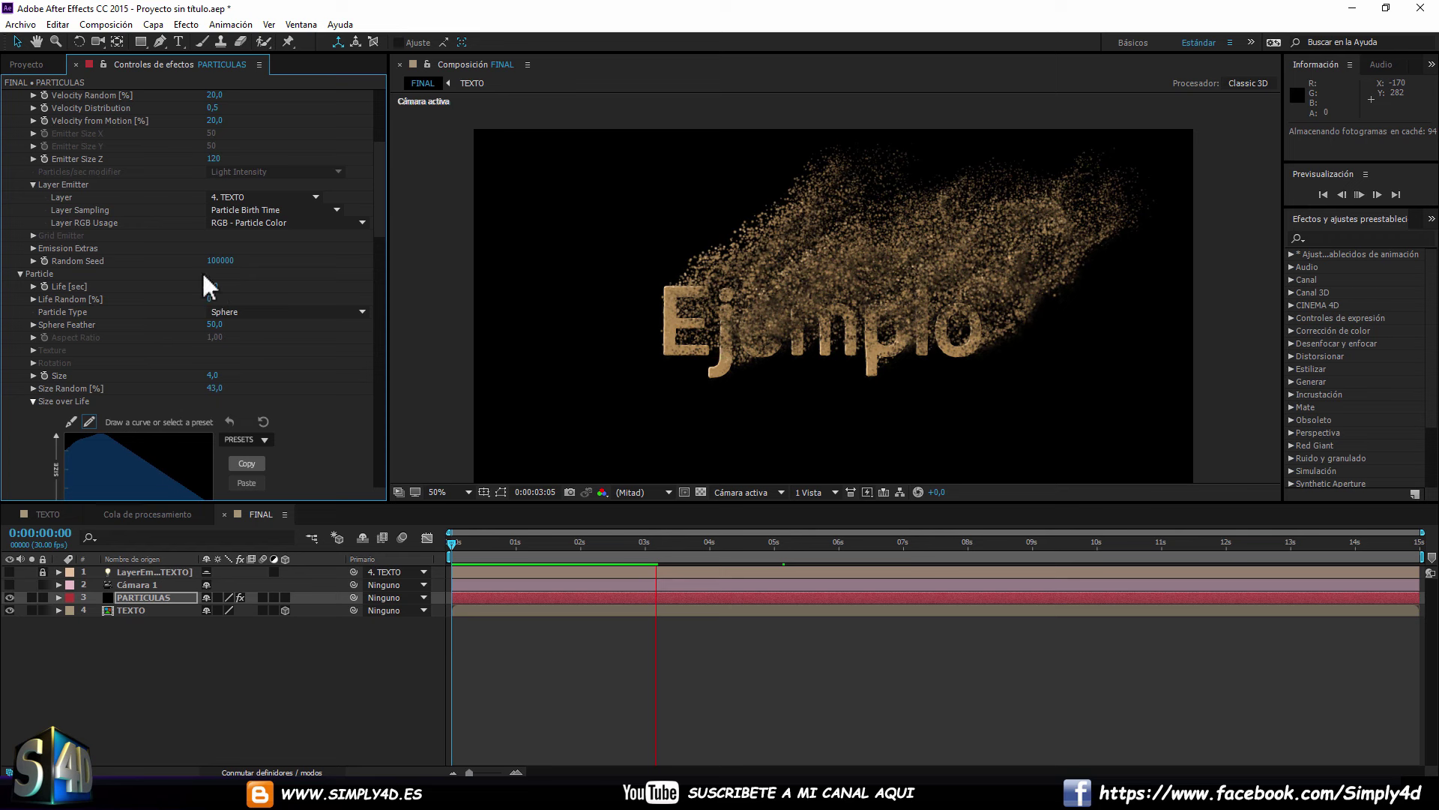
drag(379, 309, 379, 411)
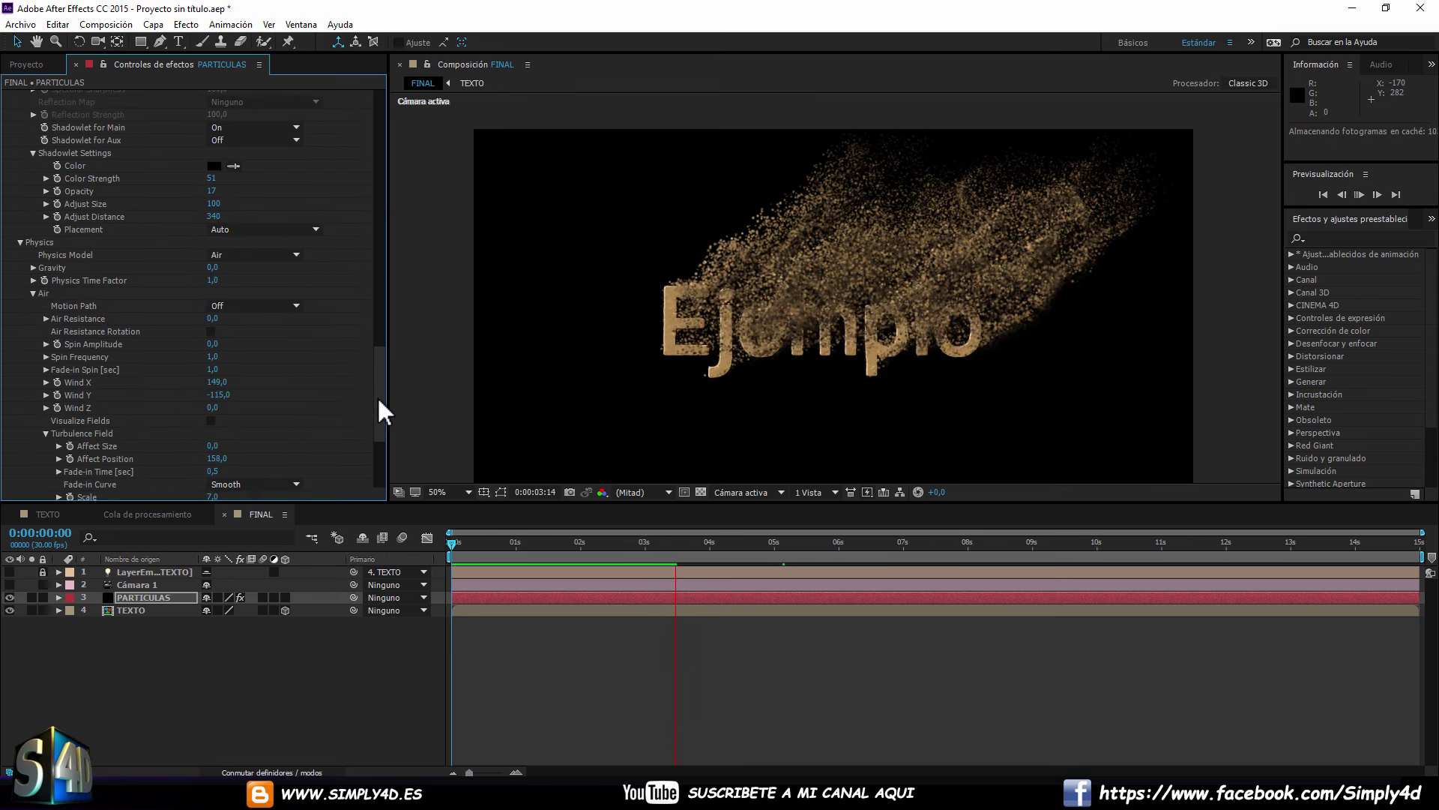
drag(216, 422, 369, 424)
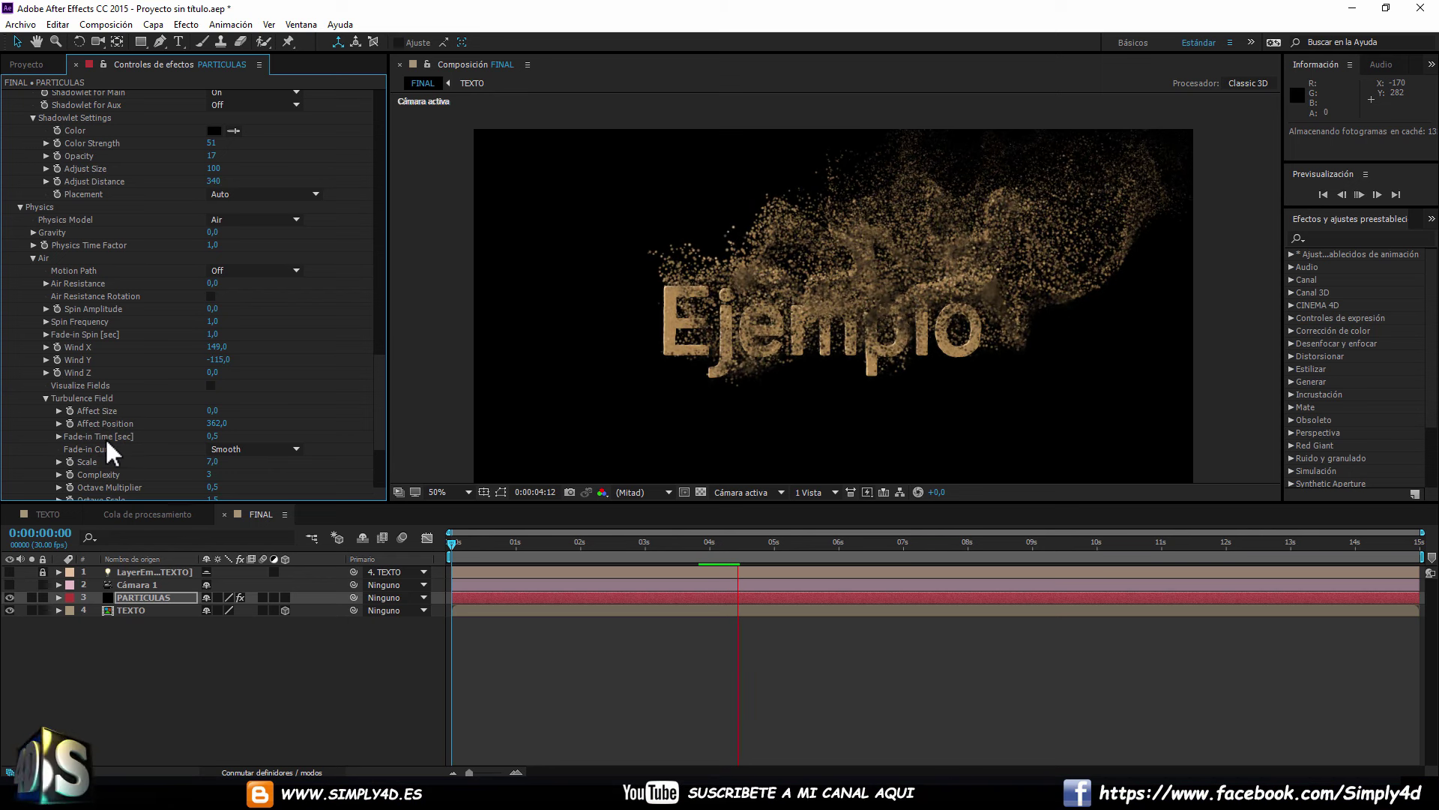
Lengthen the Turbulence Field Fade-in Time to 2.5 seconds.
drag(236, 438, 250, 437)
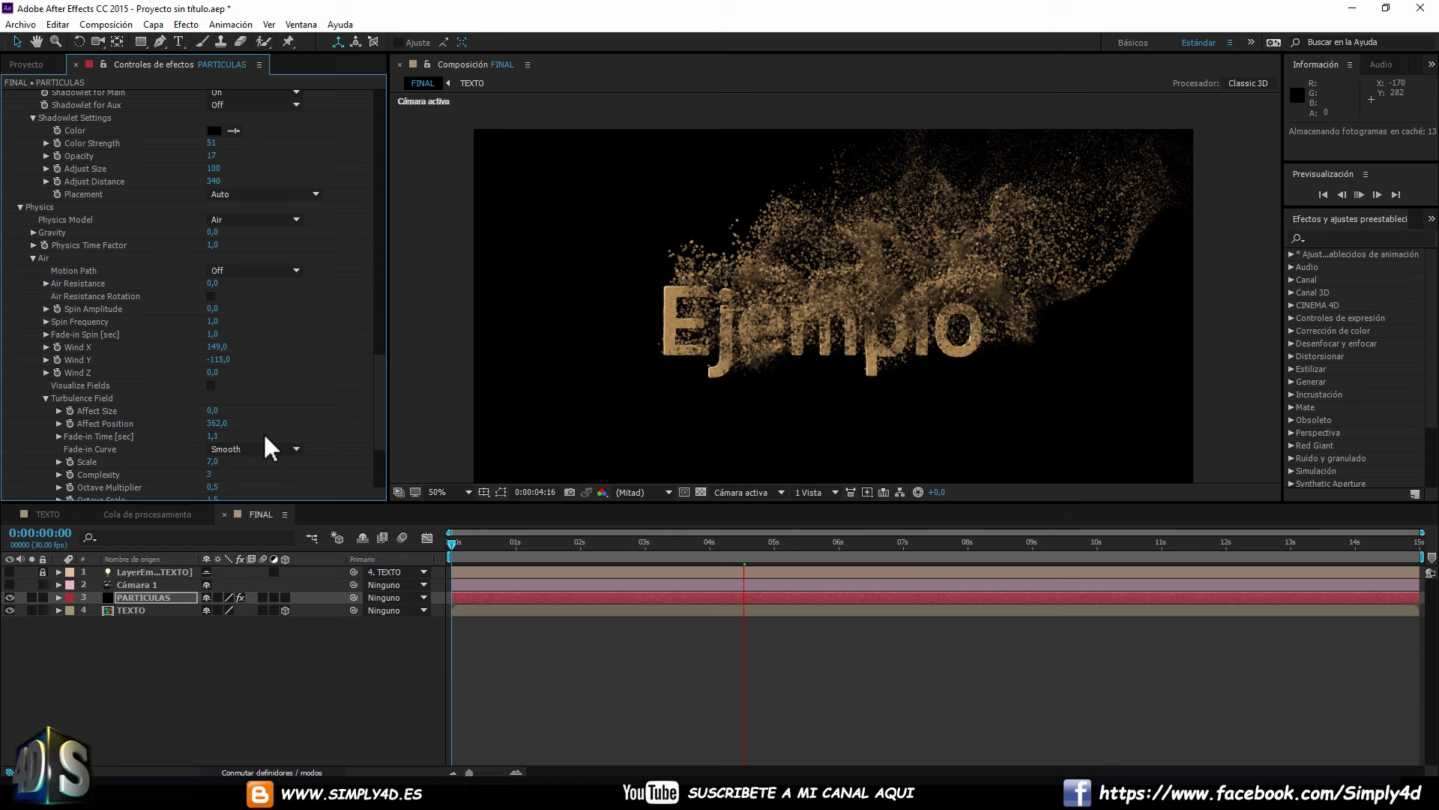
mouse_move(214, 435)
mouse_down()
mouse_move(181, 431)
mouse_move(260, 435)
mouse_up()
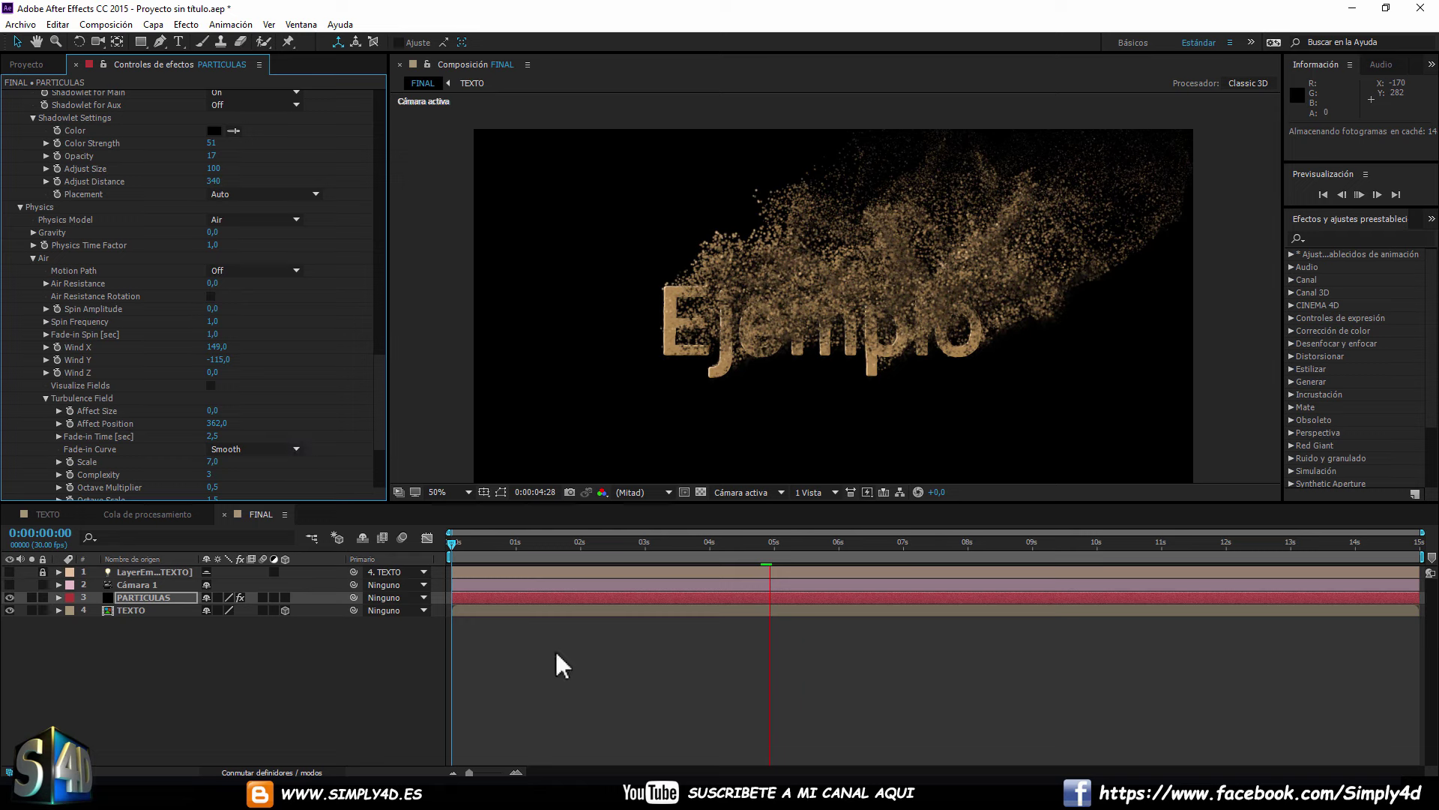
click(466, 541)
key(space)
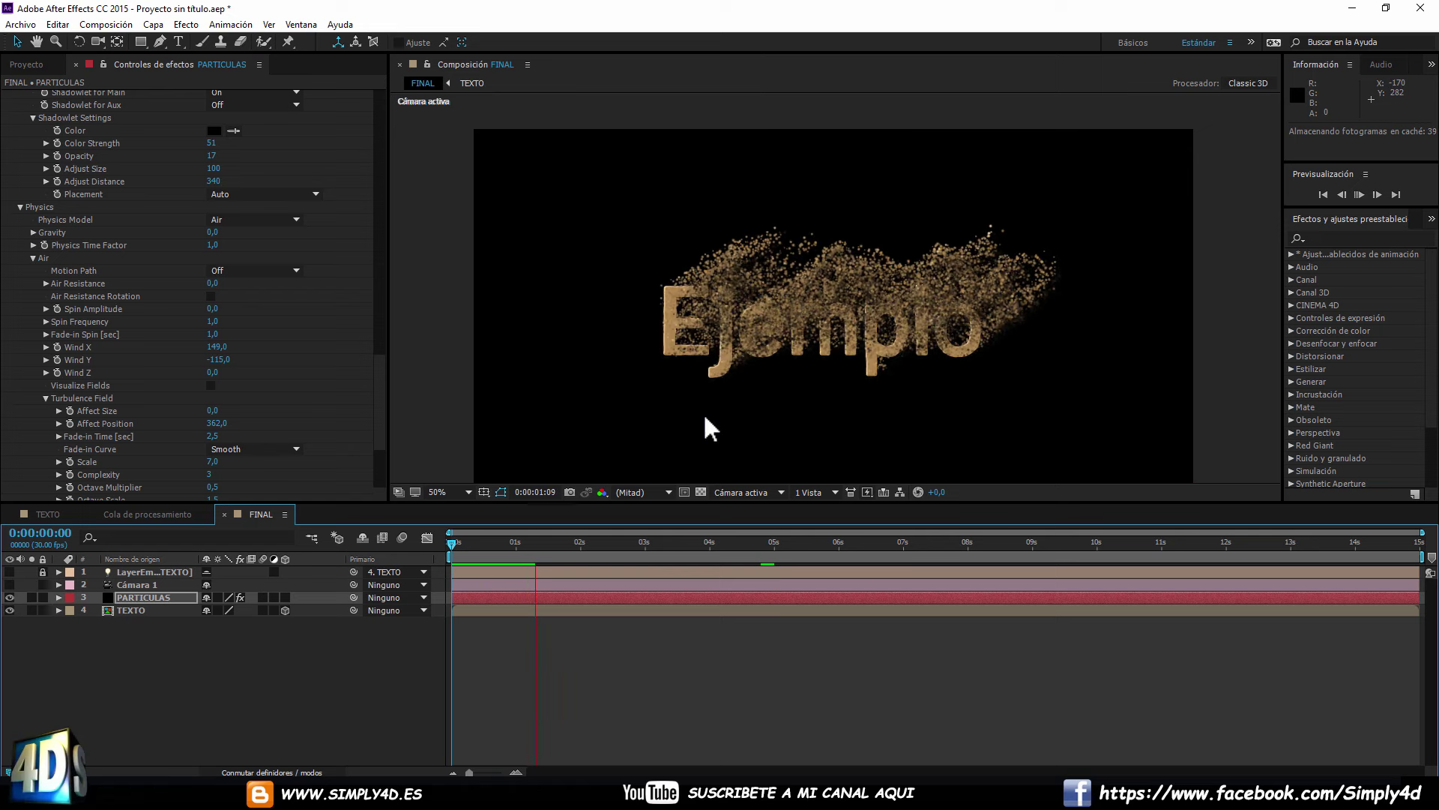
click(552, 541)
drag(555, 542, 622, 543)
click(642, 492)
click(645, 581)
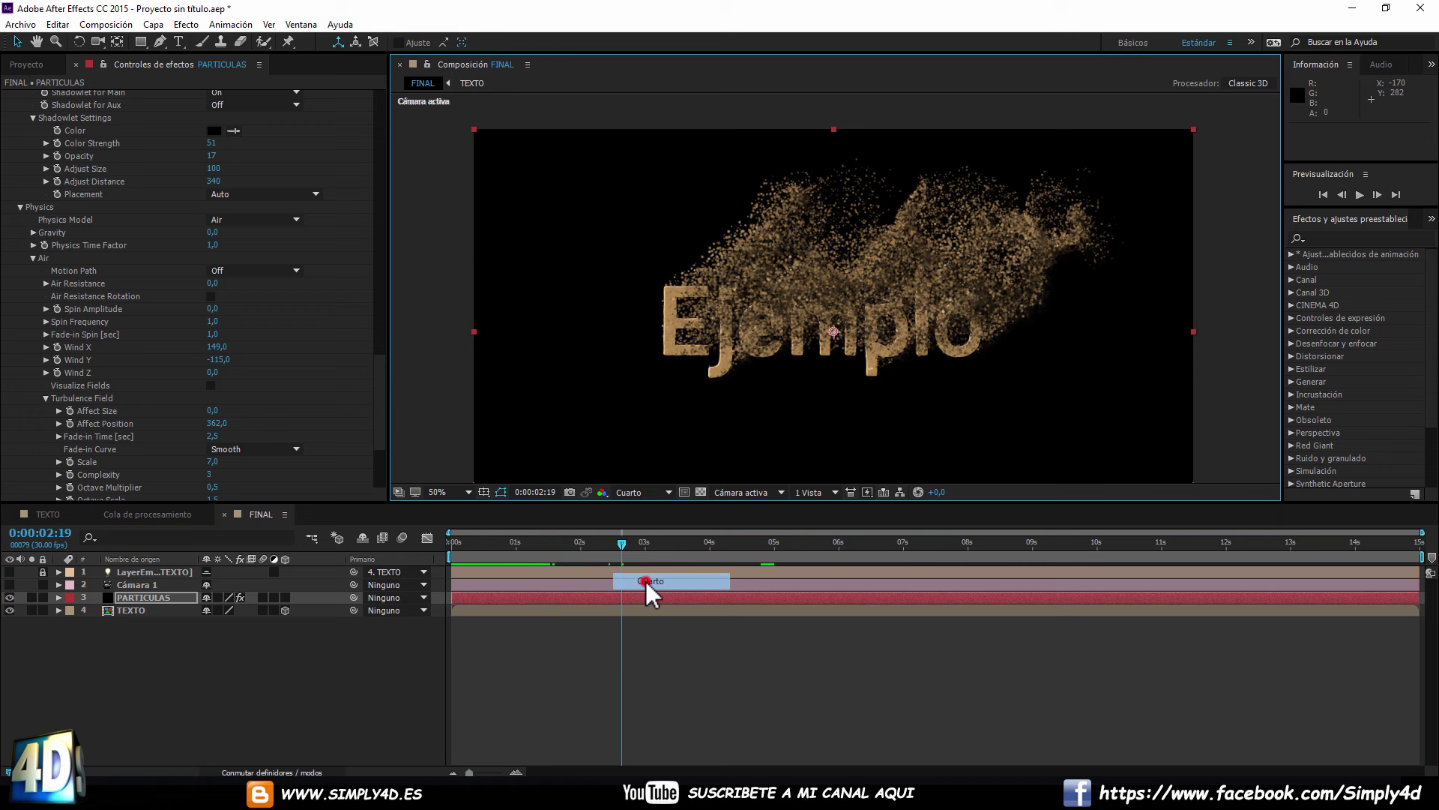
click(658, 543)
click(715, 544)
click(744, 545)
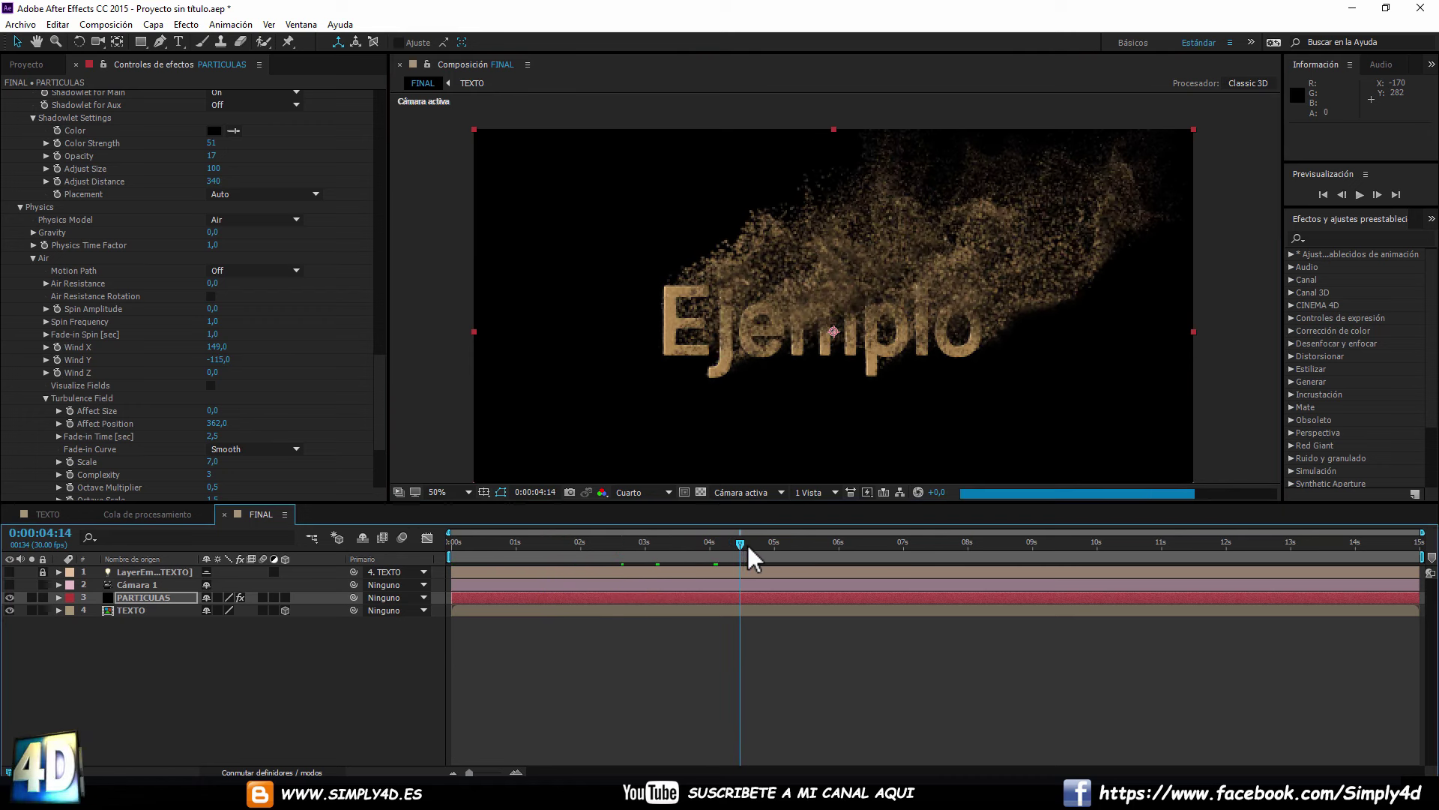
click(805, 546)
click(877, 544)
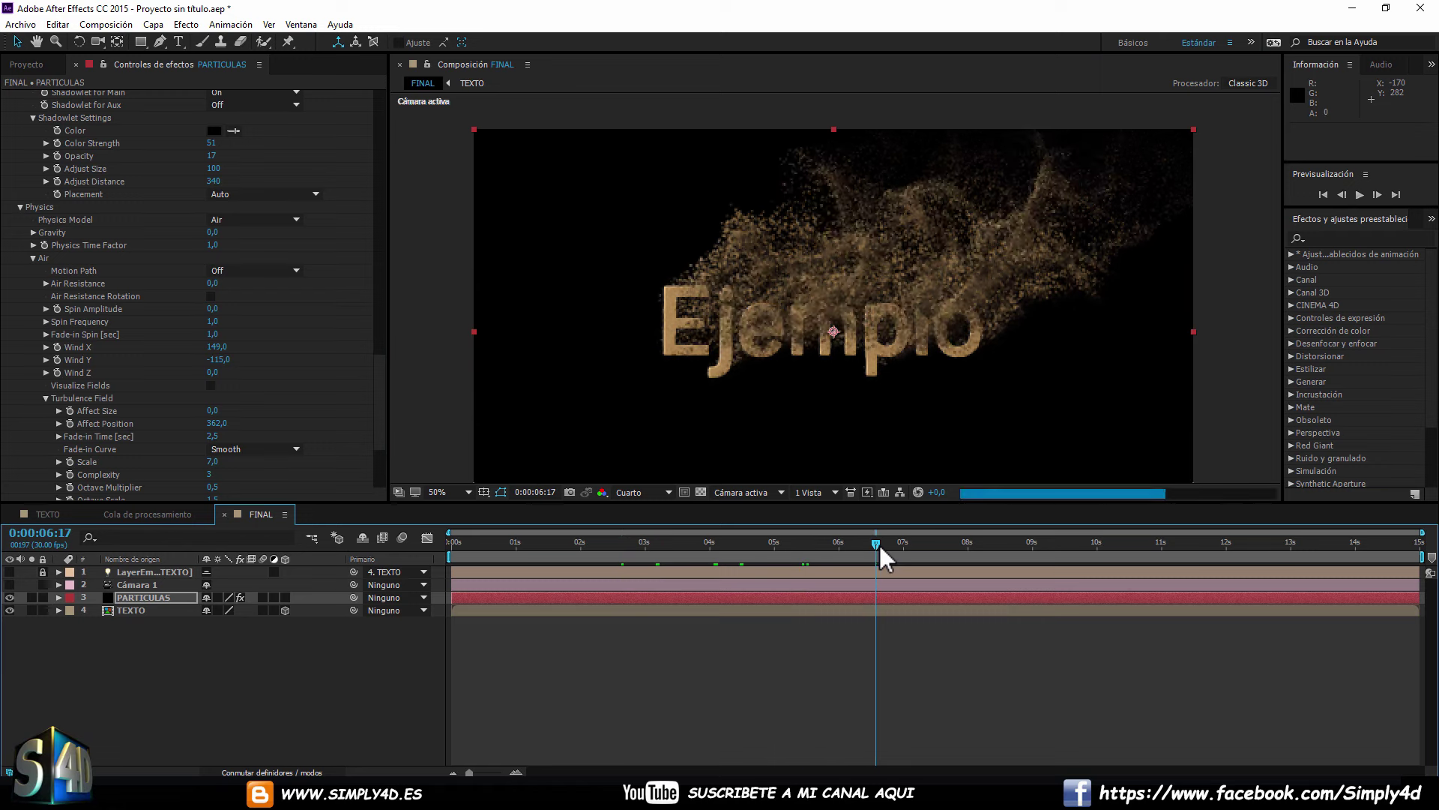
click(939, 545)
drag(942, 544, 417, 539)
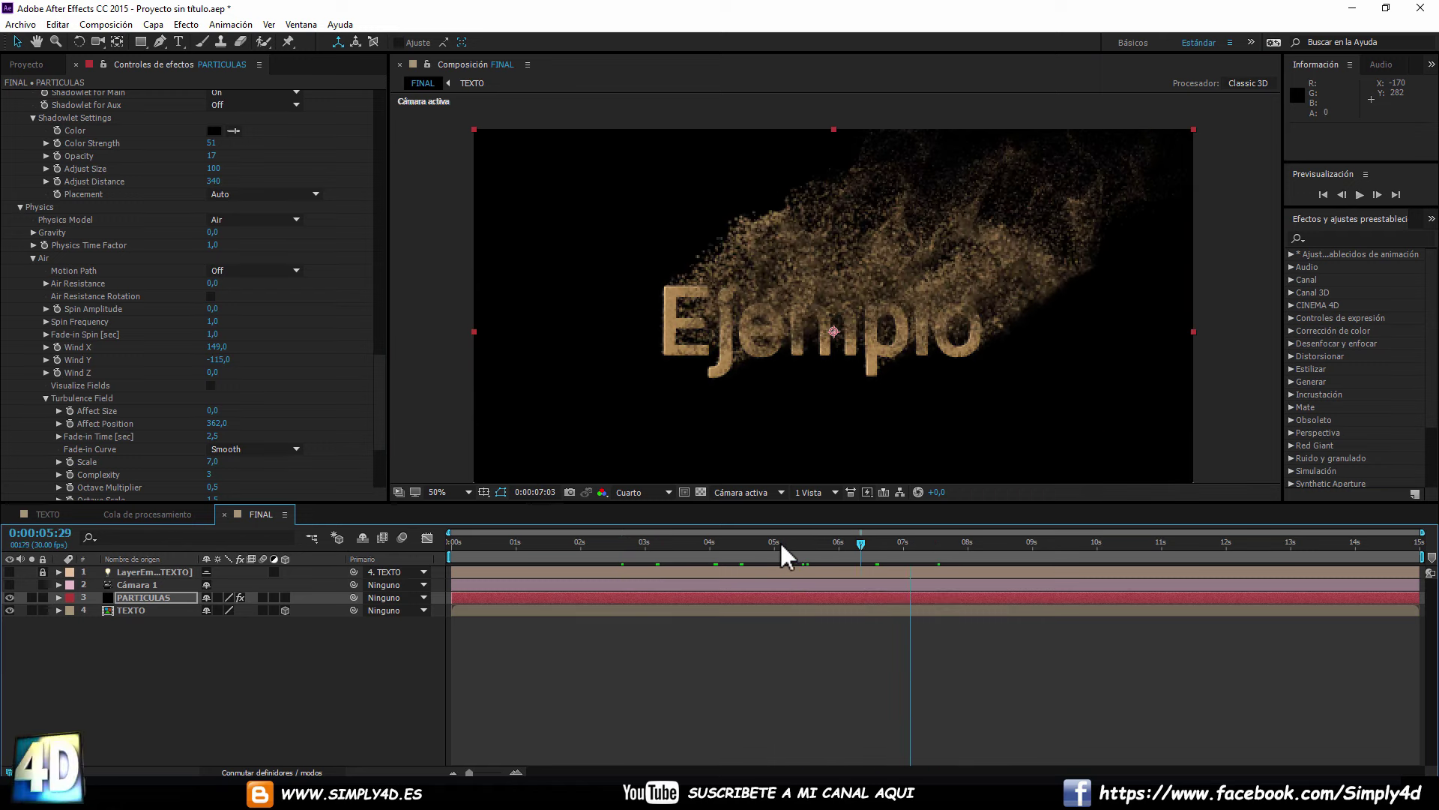
click(641, 493)
click(655, 510)
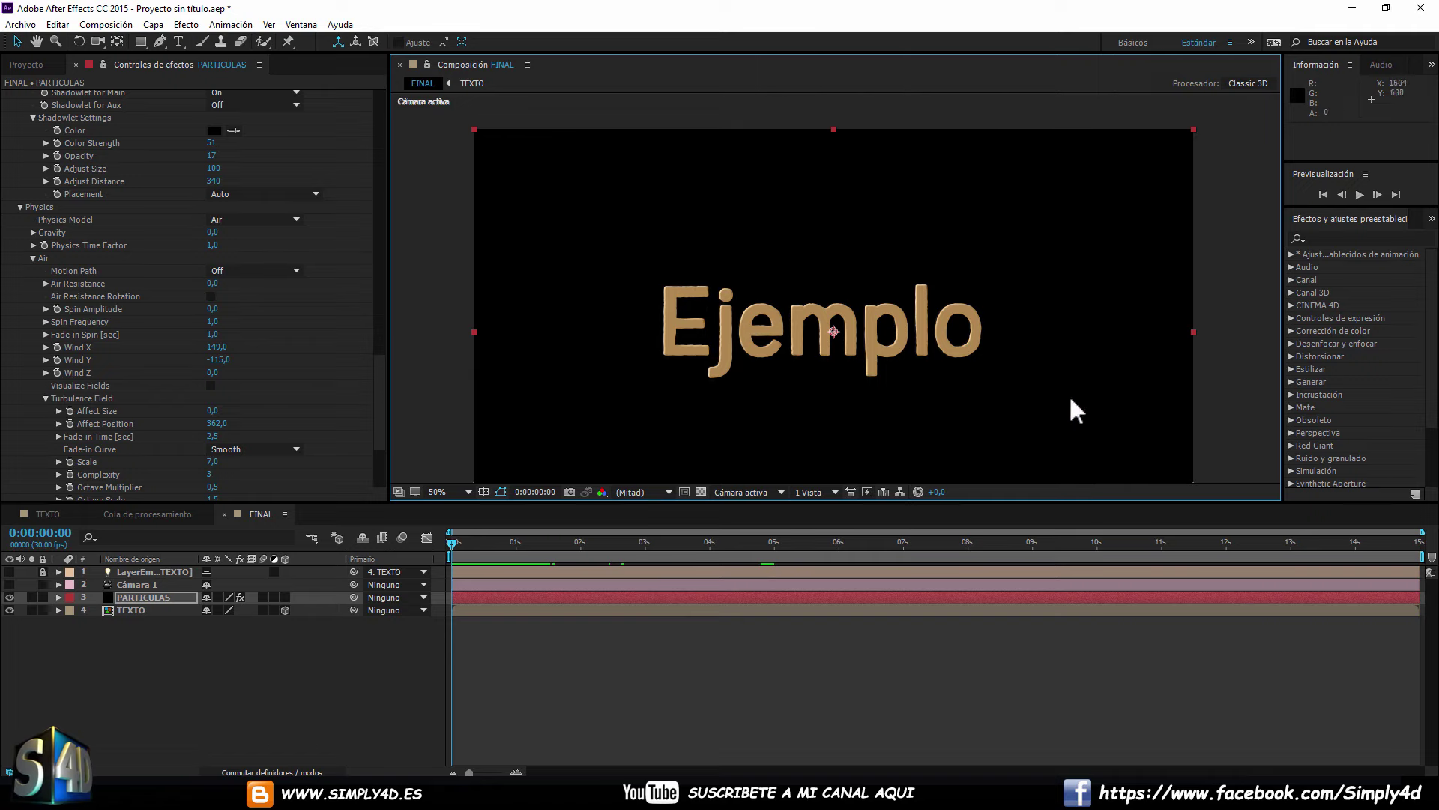
Open the TEXTO composition and show it over a black background instead of transparency.
click(177, 635)
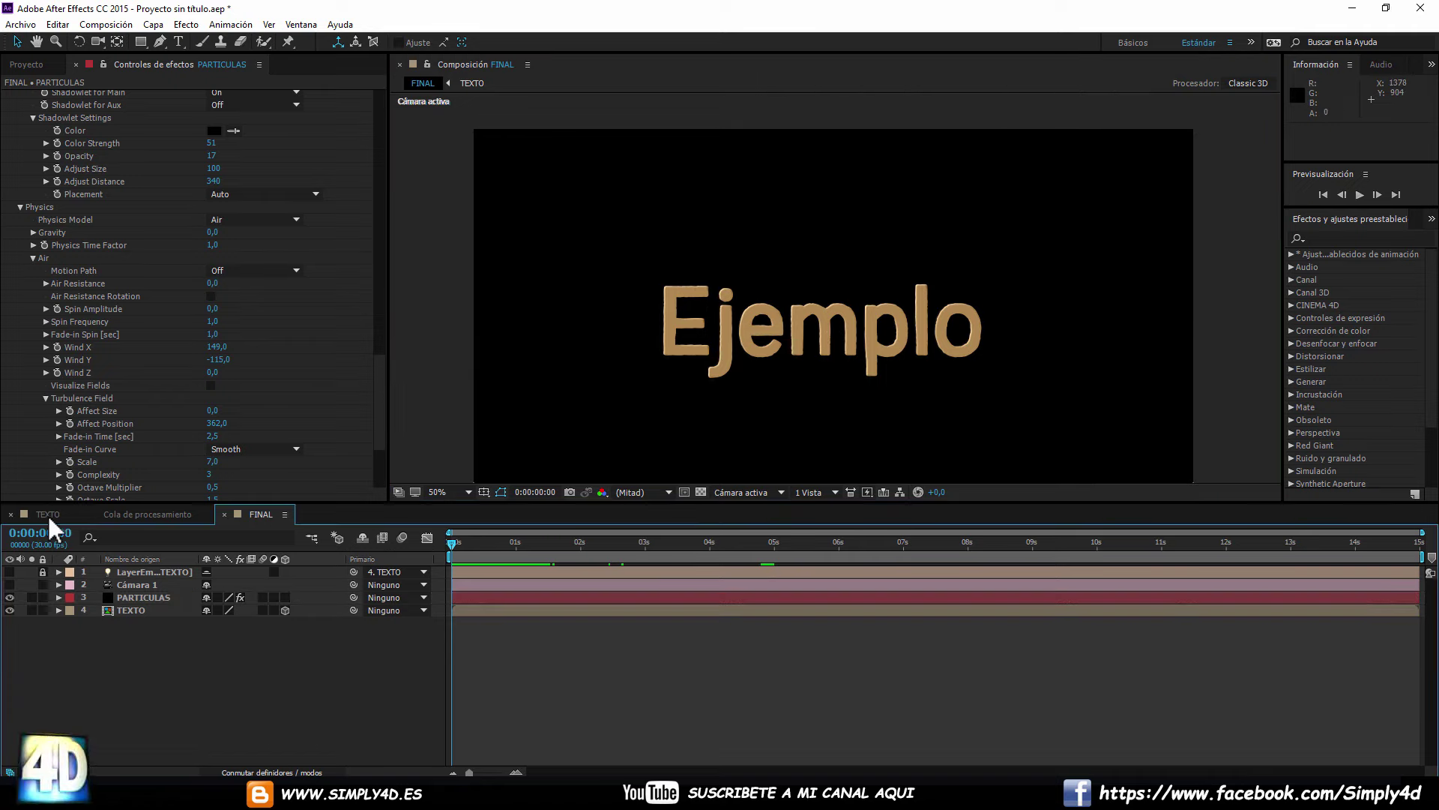
click(129, 514)
click(93, 514)
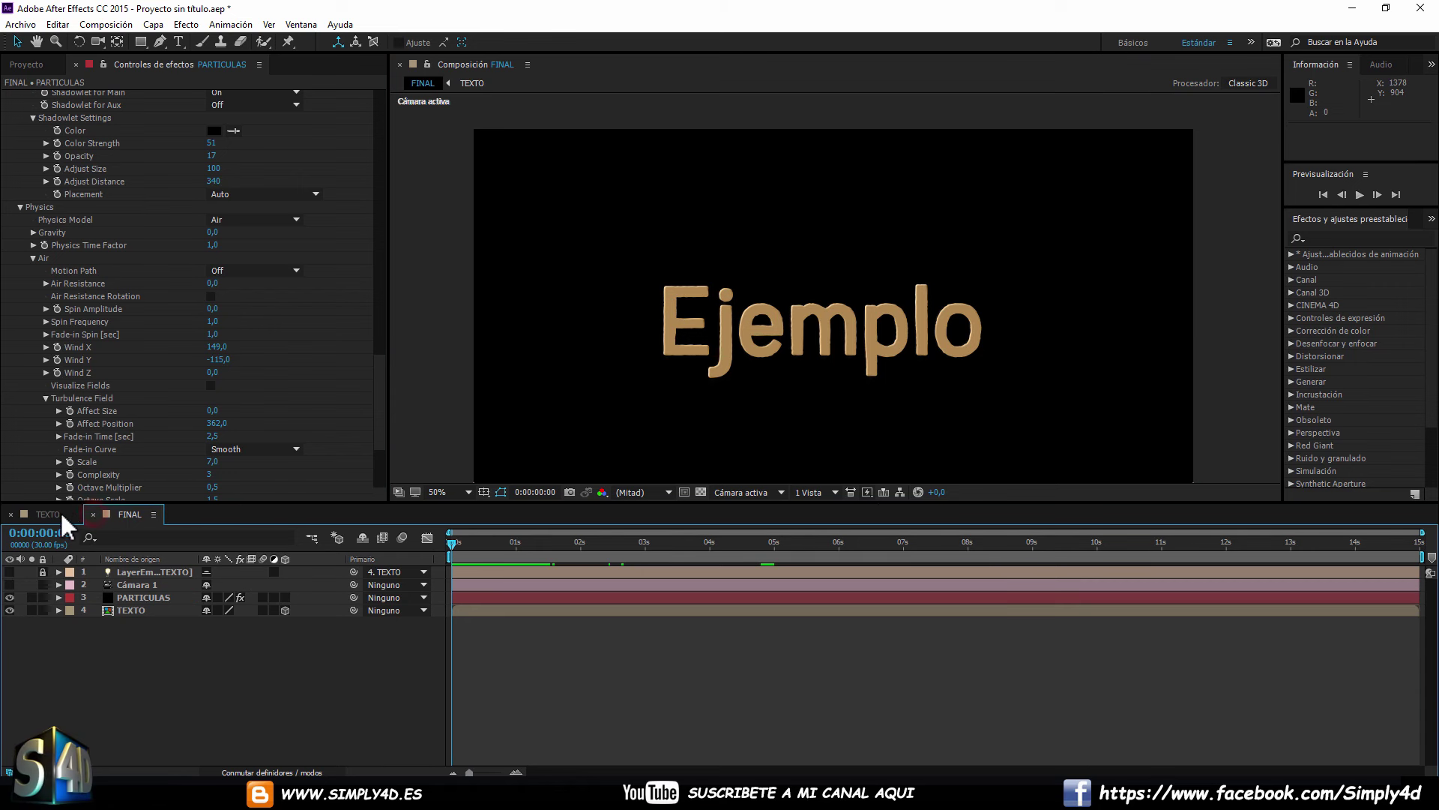
drag(60, 512, 171, 511)
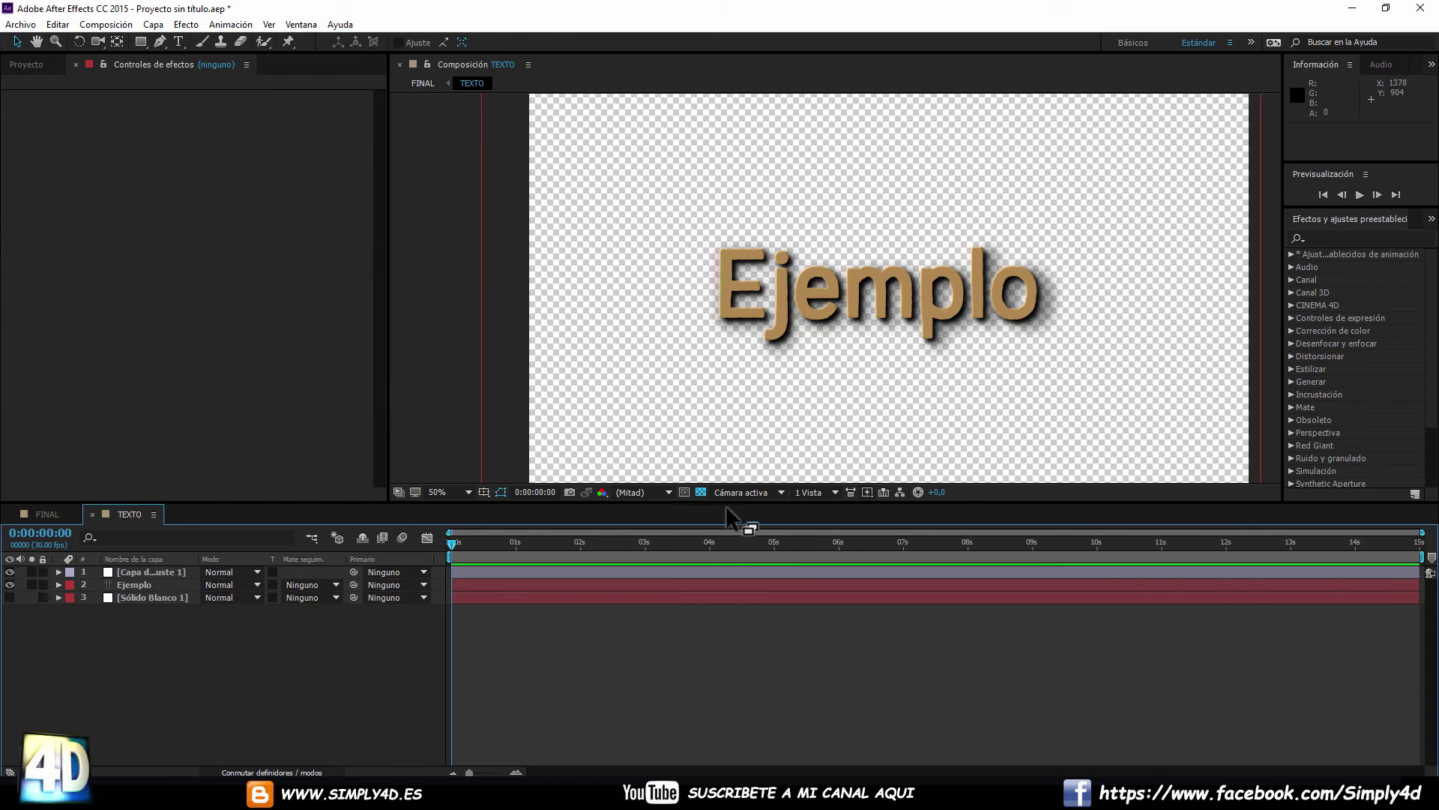
click(702, 492)
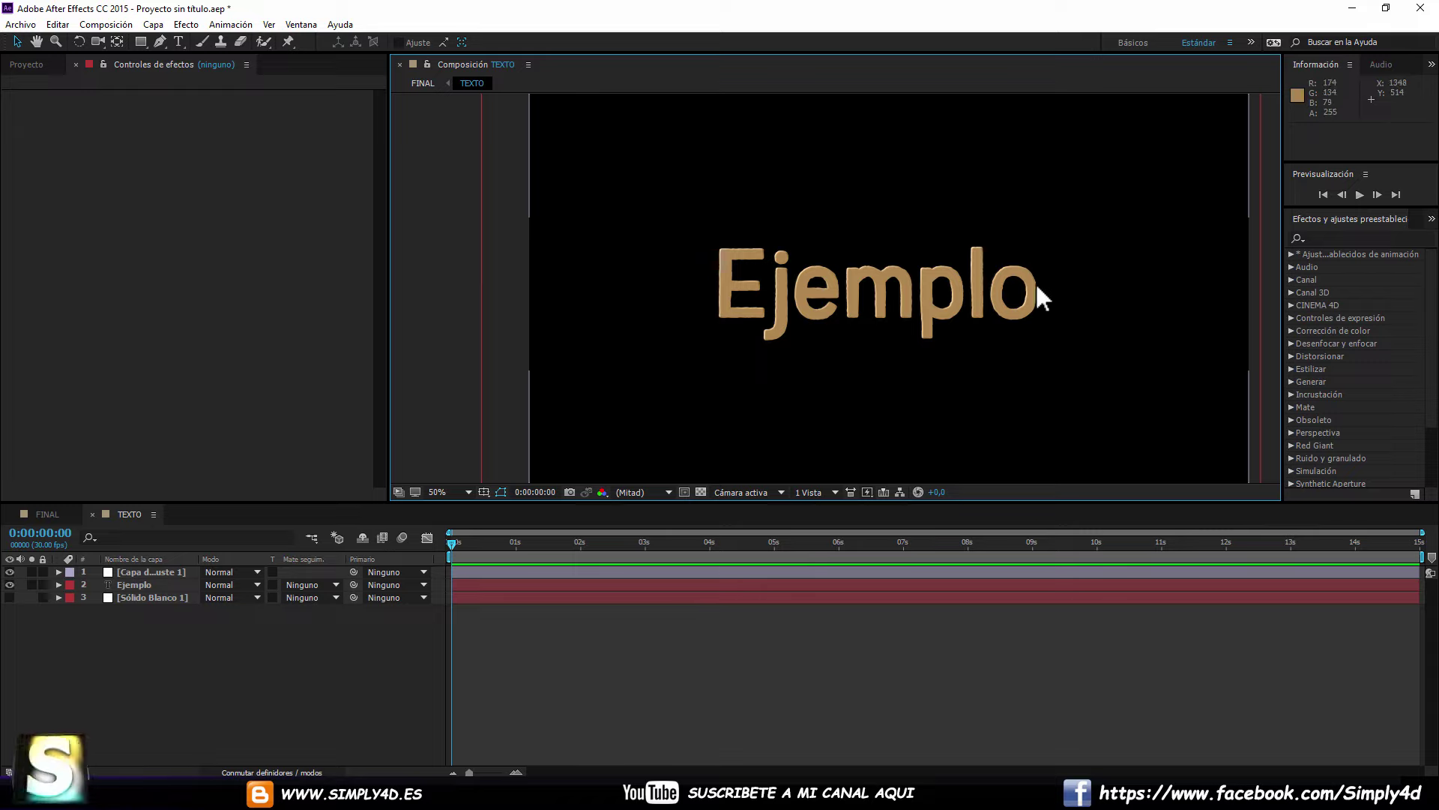
Draw a red test rectangle over the start of 'Ejemplo', then delete that shape layer.
right_click(166, 669)
mouse_move(206, 529)
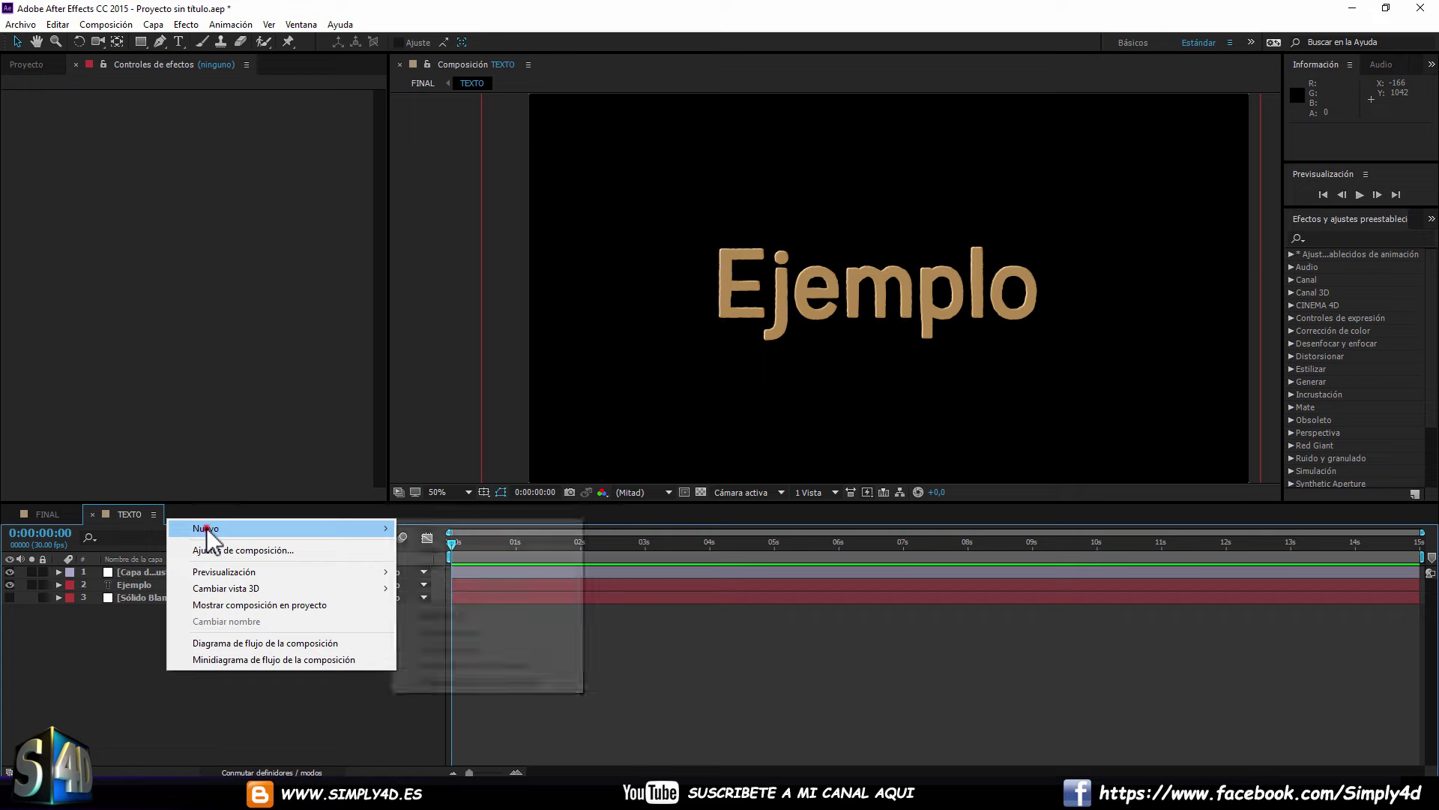
click(282, 714)
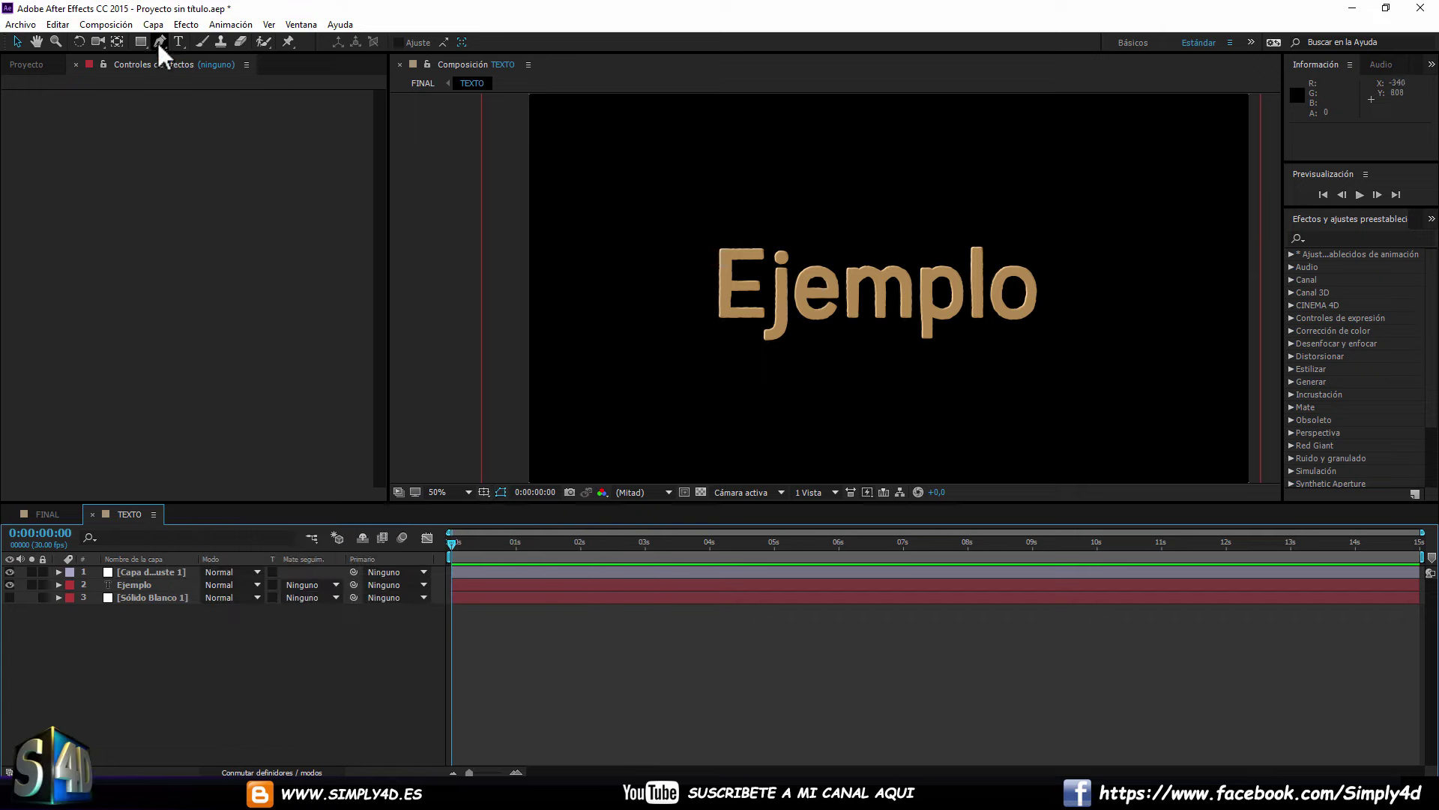
mouse_move(142, 38)
mouse_down()
mouse_move(173, 60)
mouse_move(175, 40)
mouse_up()
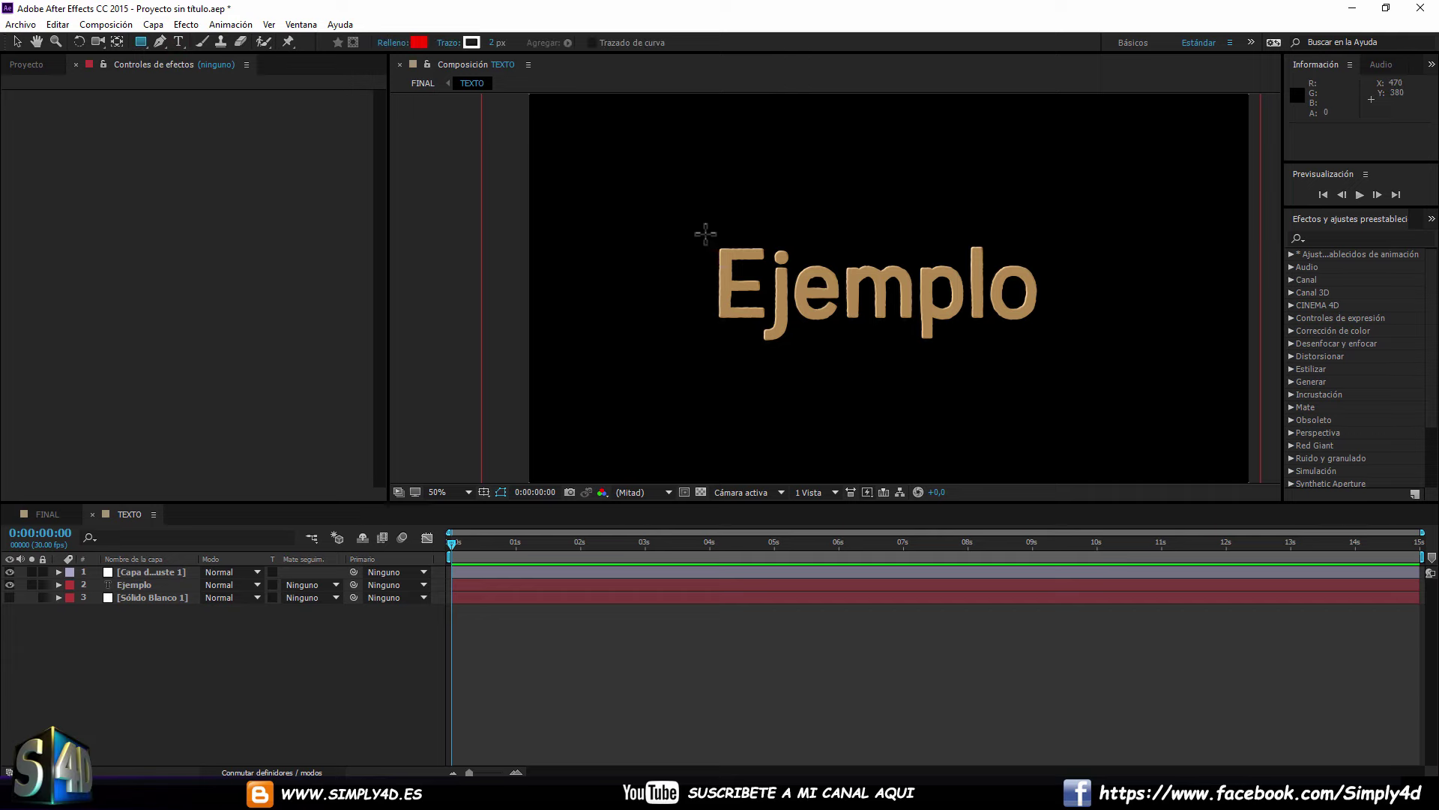
drag(706, 234, 865, 353)
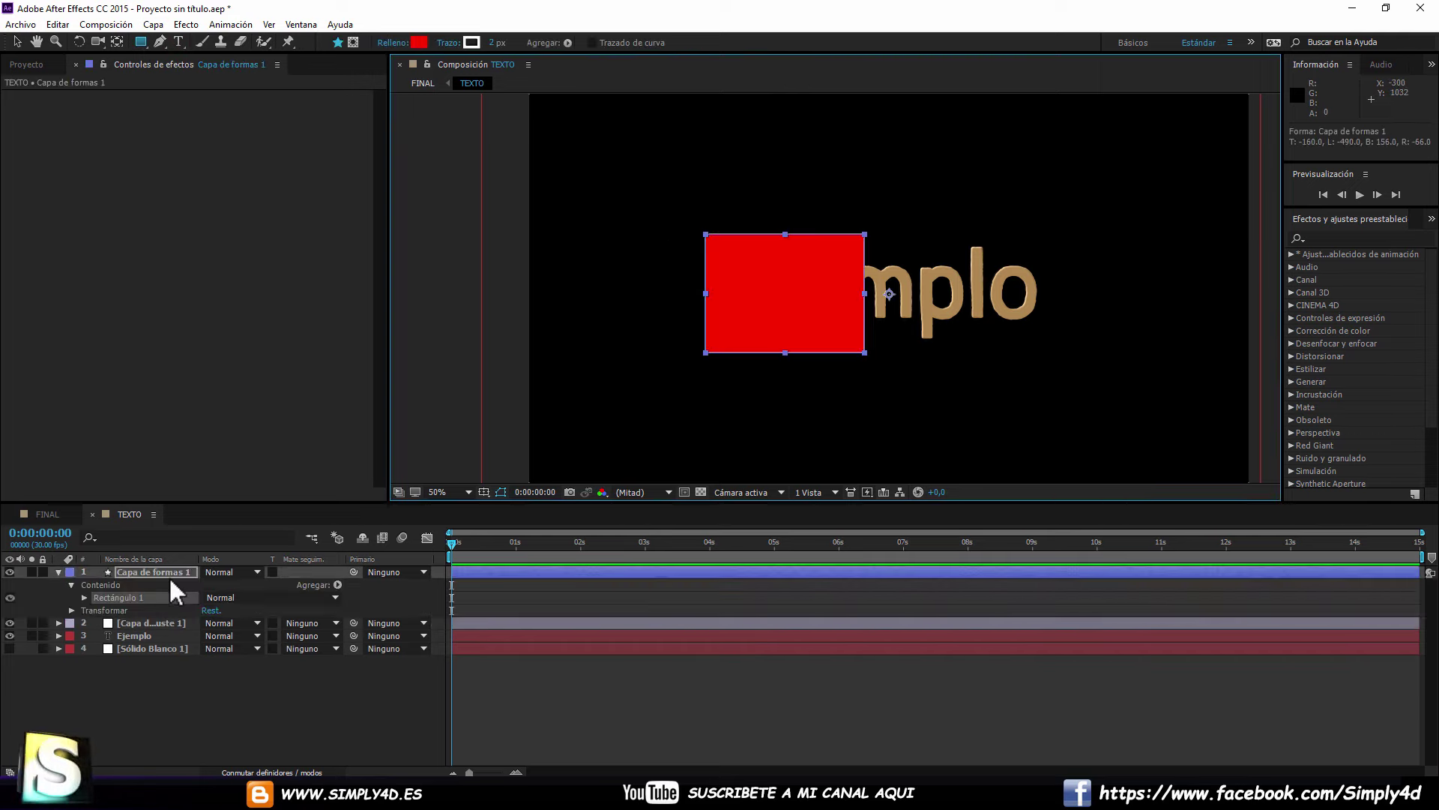
click(169, 573)
key(Delete)
Draw Máscara 1 around the Ejemplo text layer and set Calado de máscara to 20 px.
click(133, 584)
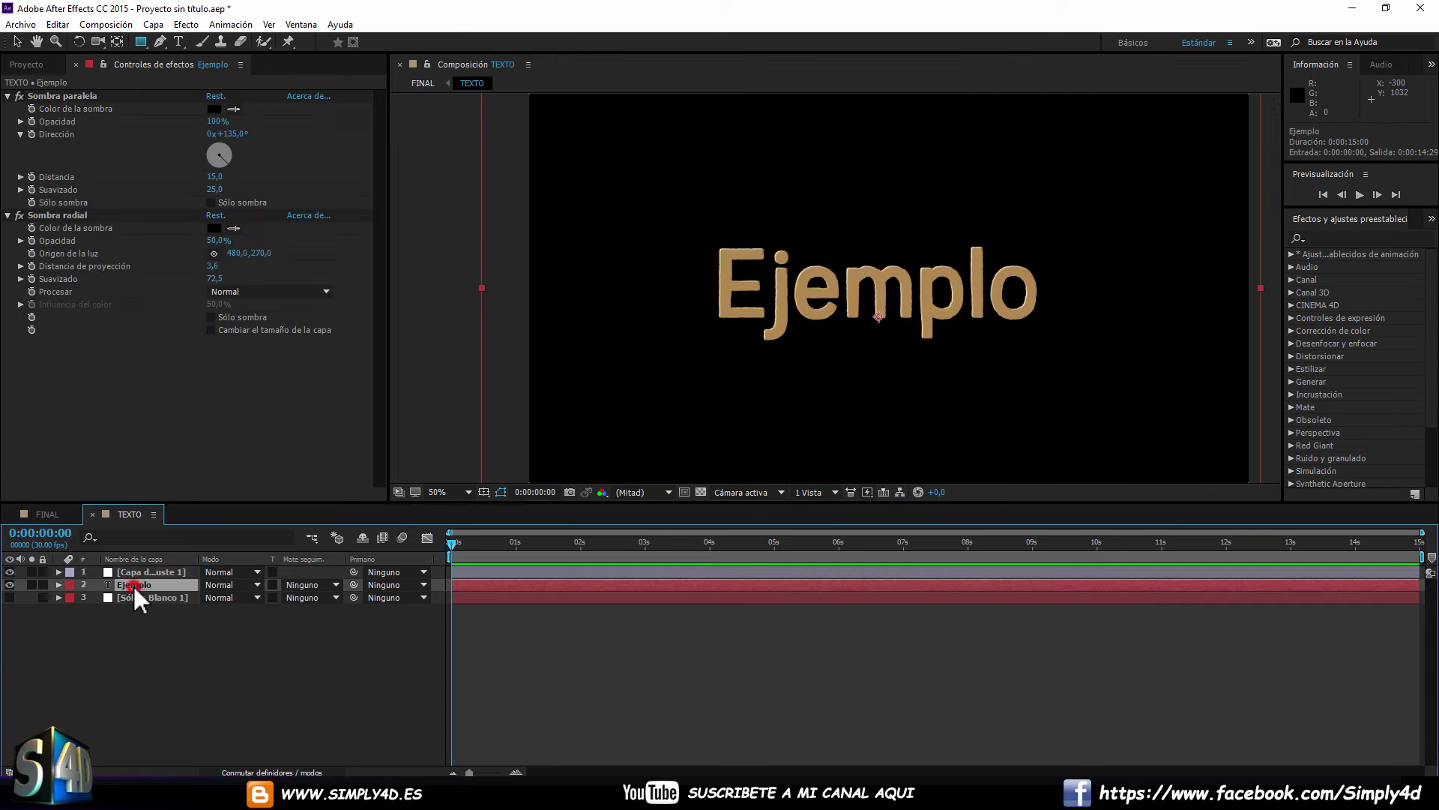
mouse_move(690, 226)
mouse_down()
mouse_move(964, 358)
mouse_move(1064, 357)
mouse_up()
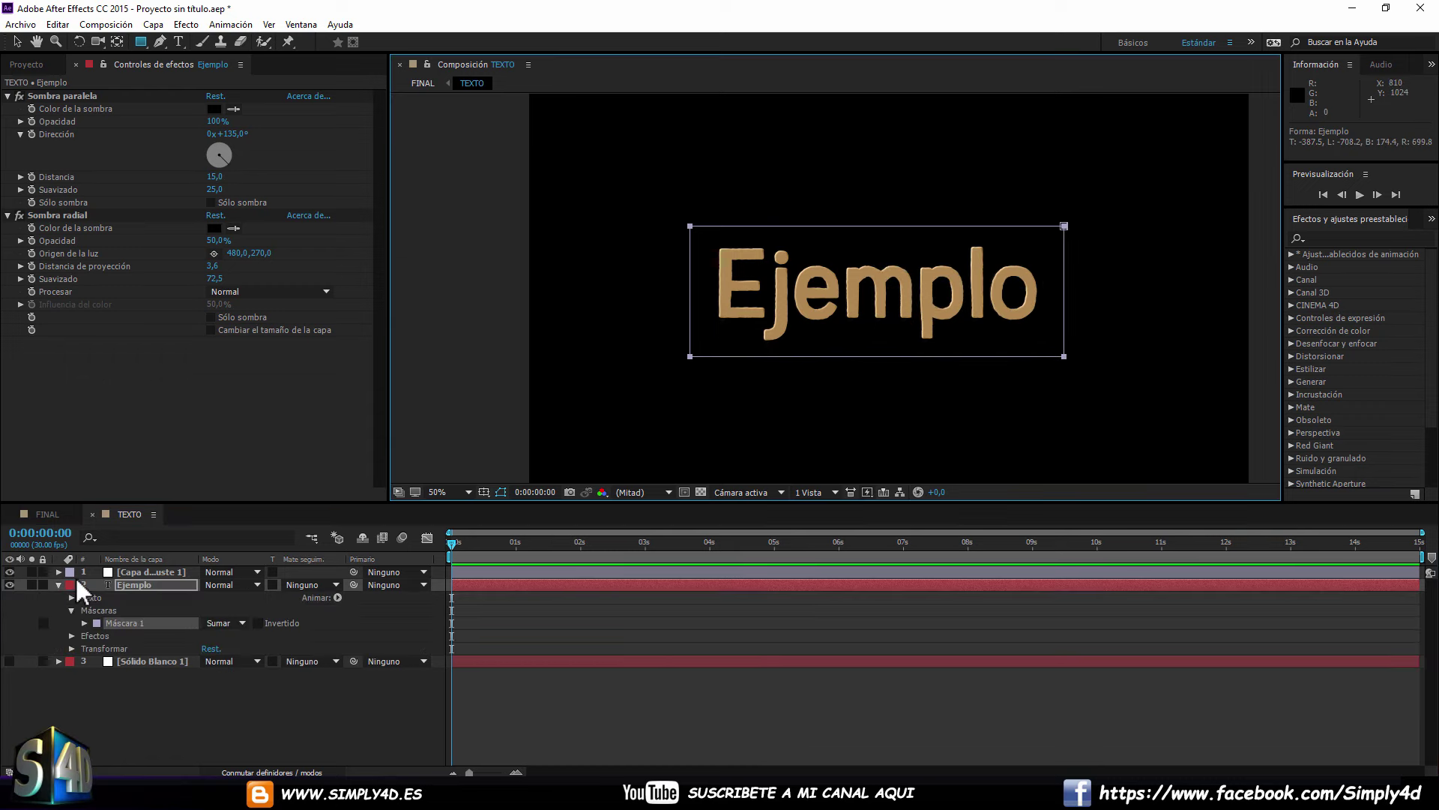
click(84, 622)
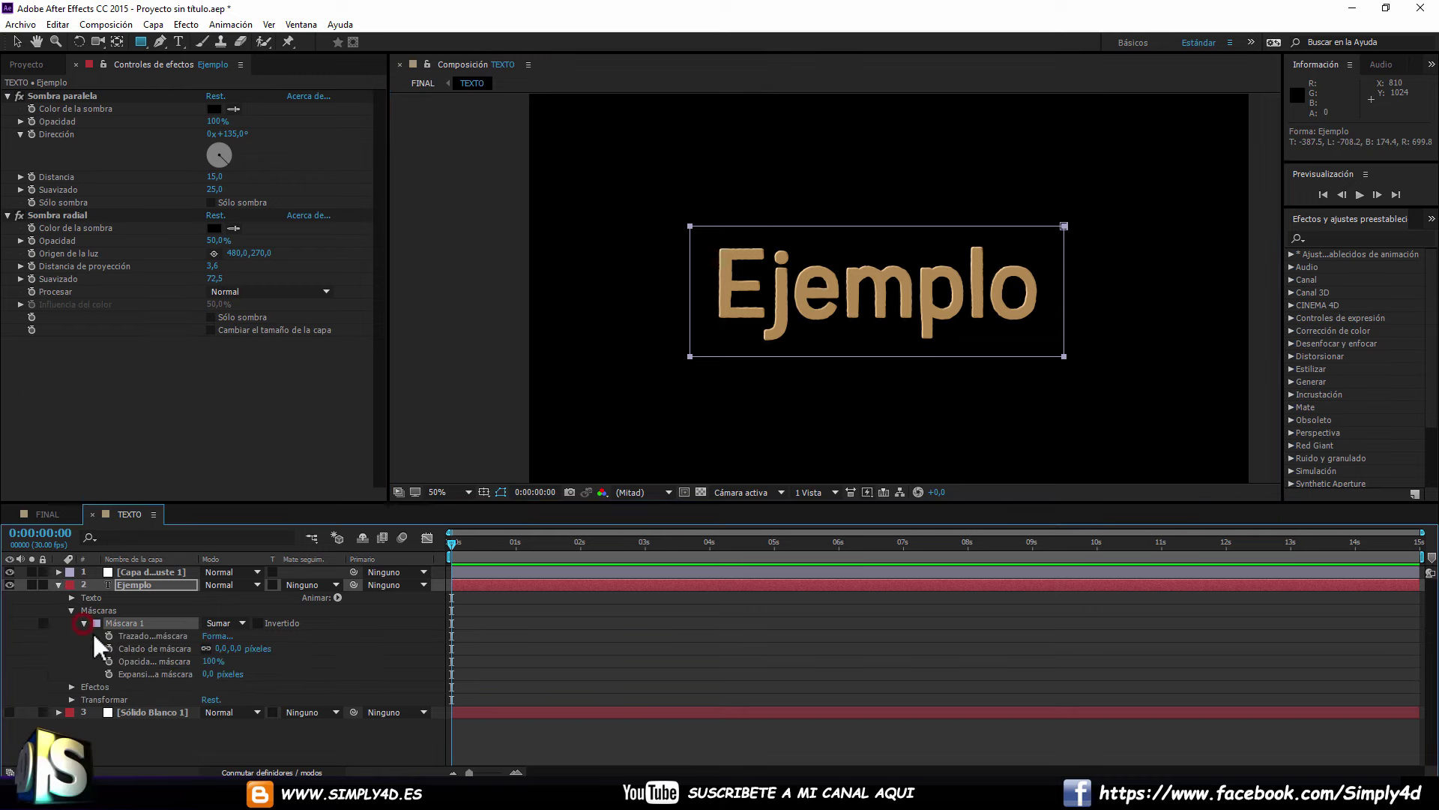
click(237, 648)
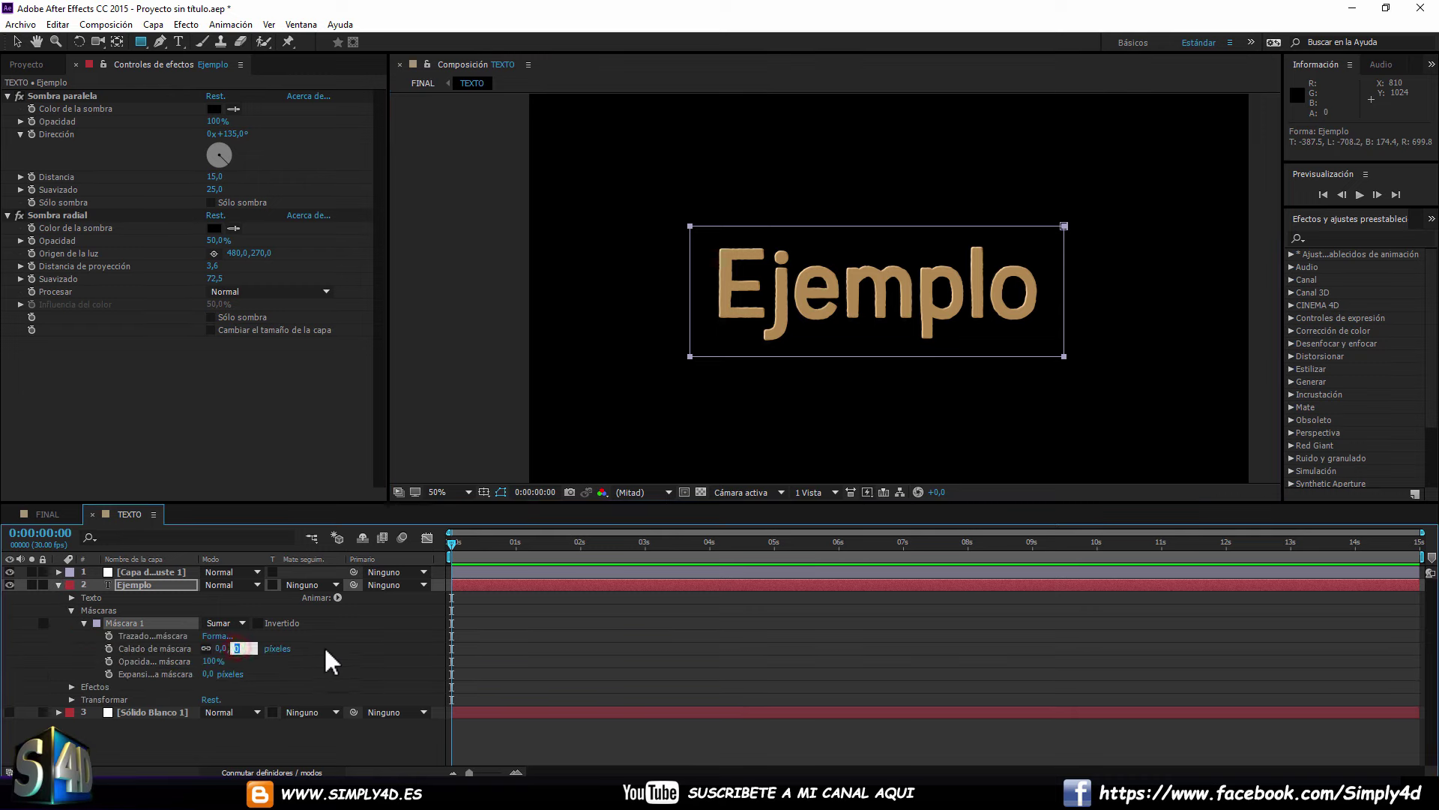
text(20)
key(Return)
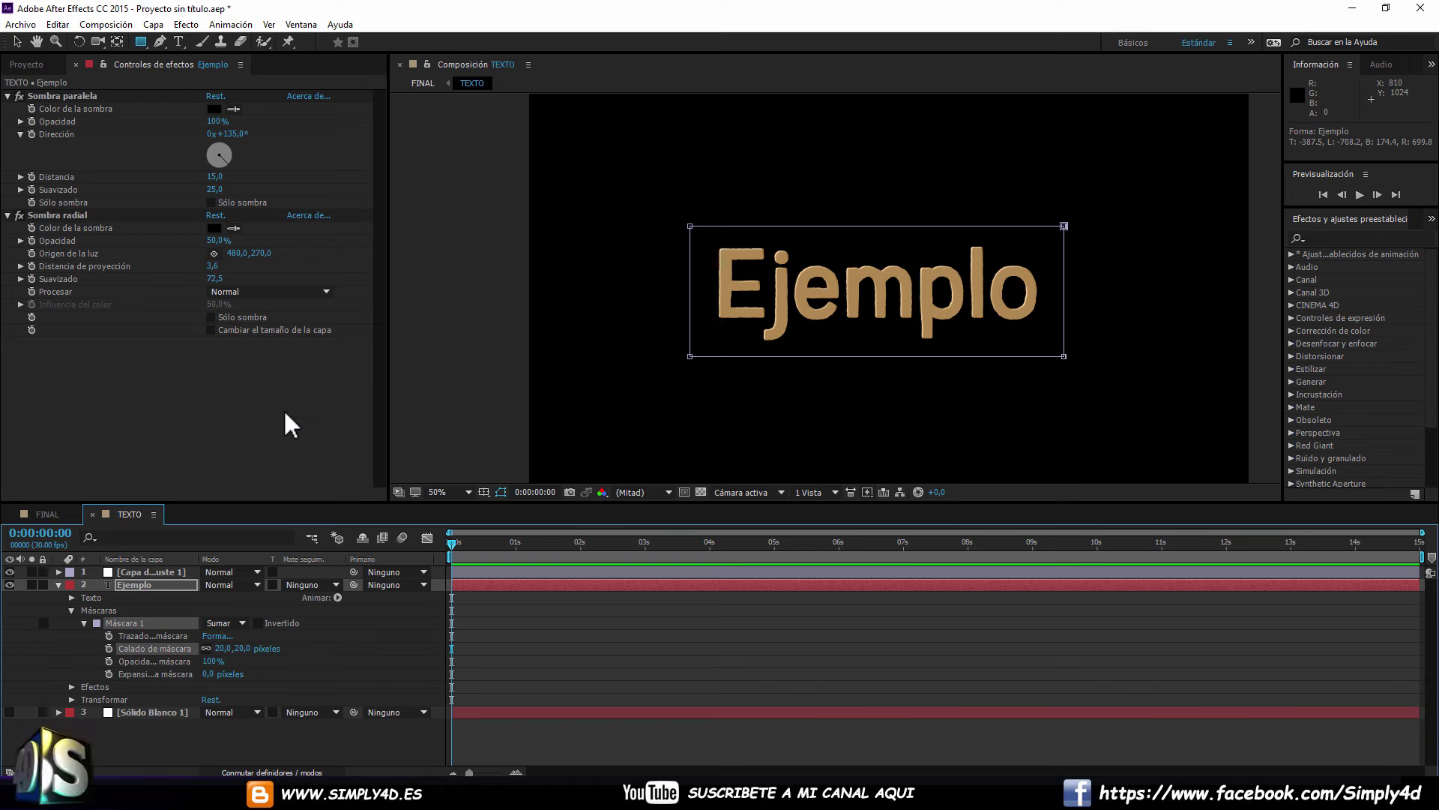
Briefly view the adjustment layer, then nudge Máscara 1 slightly to the right.
click(17, 42)
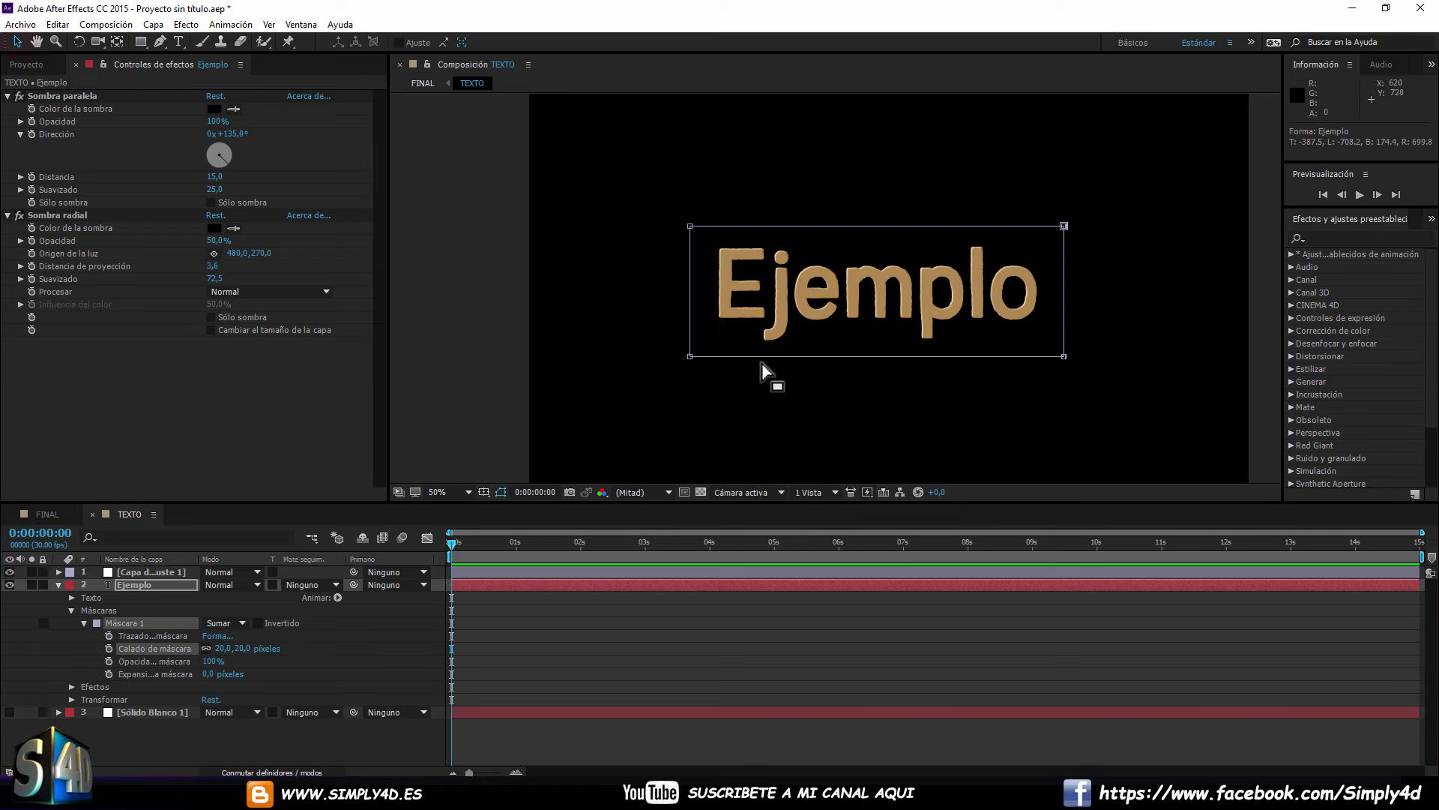
double_click(761, 361)
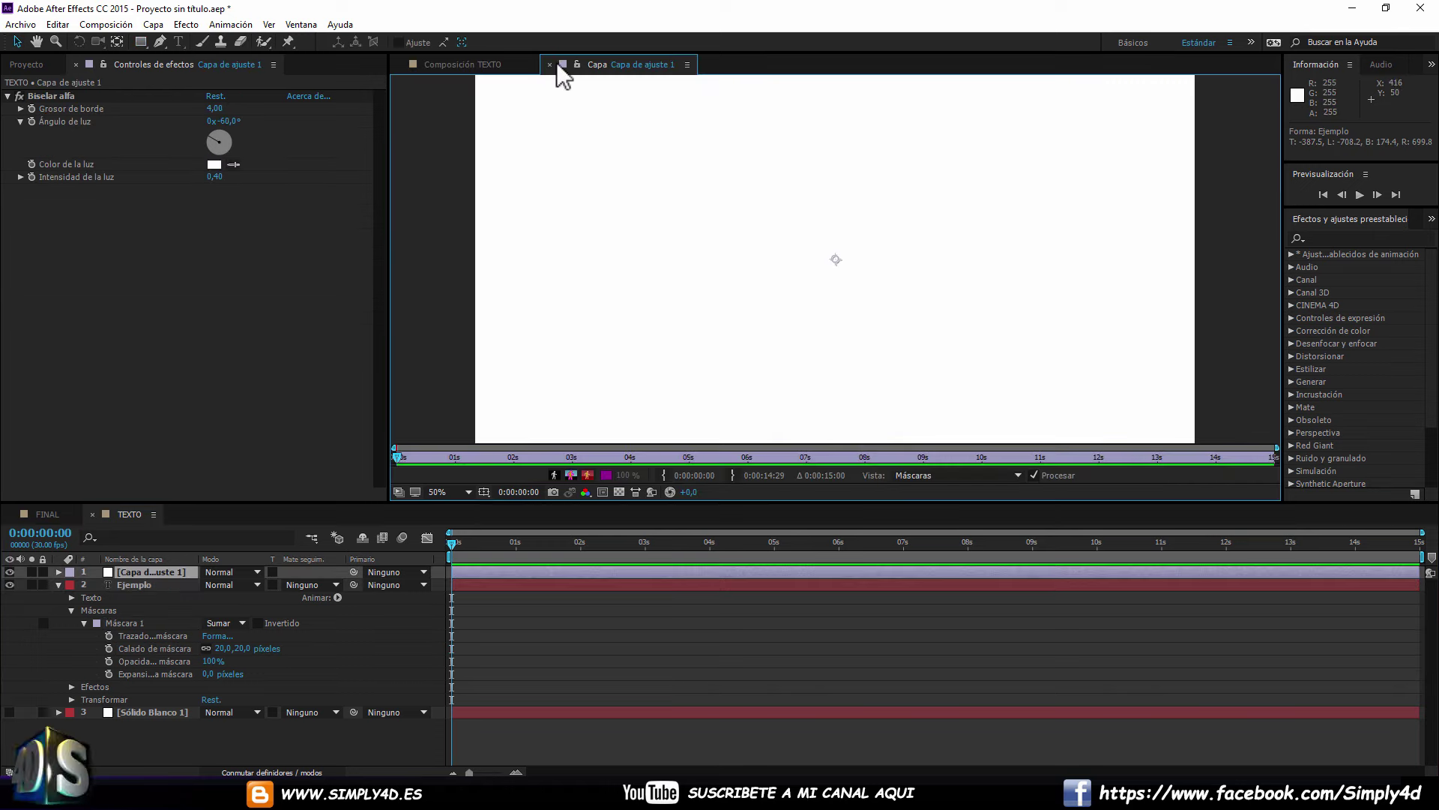
click(550, 64)
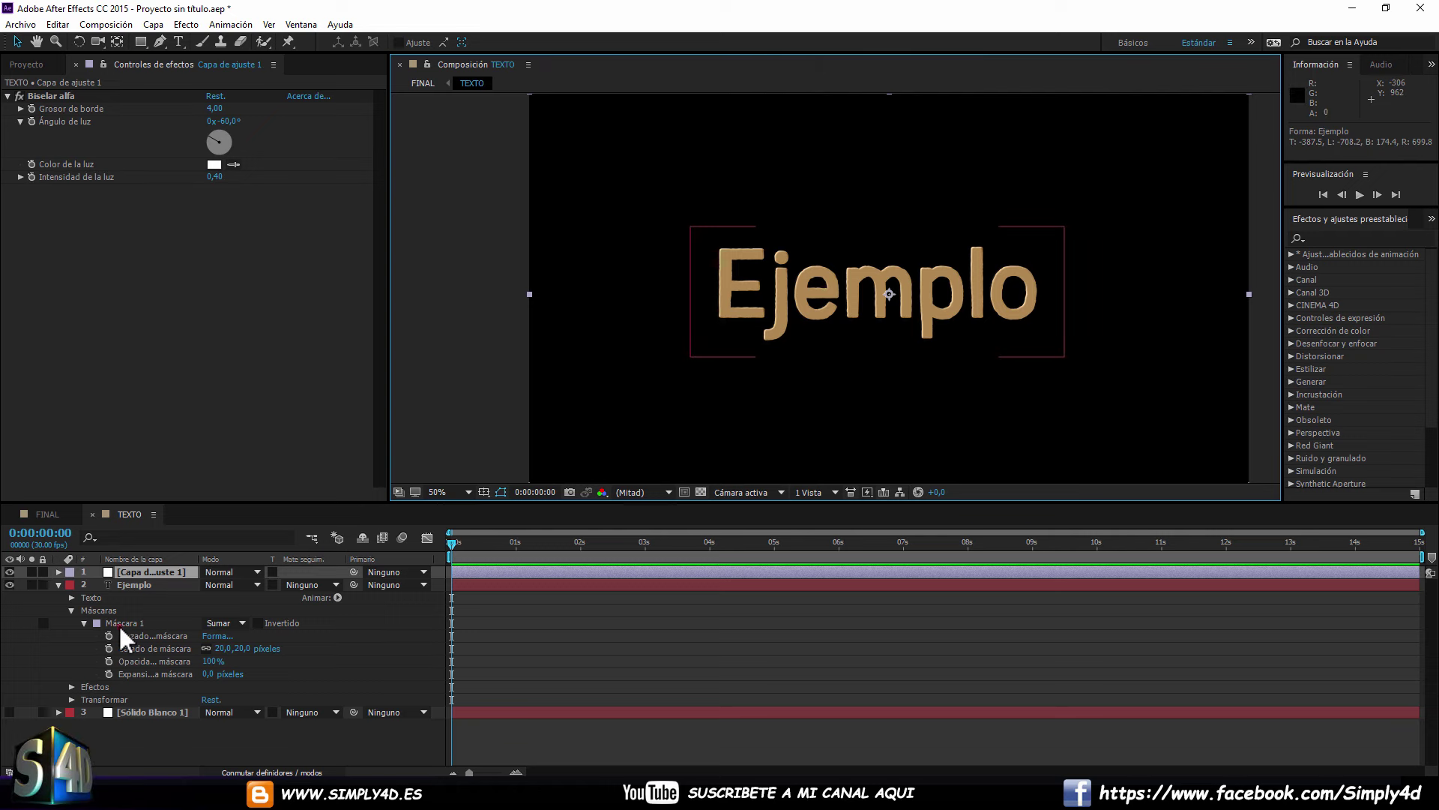
click(119, 624)
mouse_move(695, 356)
mouse_down()
mouse_move(724, 358)
mouse_move(673, 360)
mouse_move(697, 356)
mouse_up()
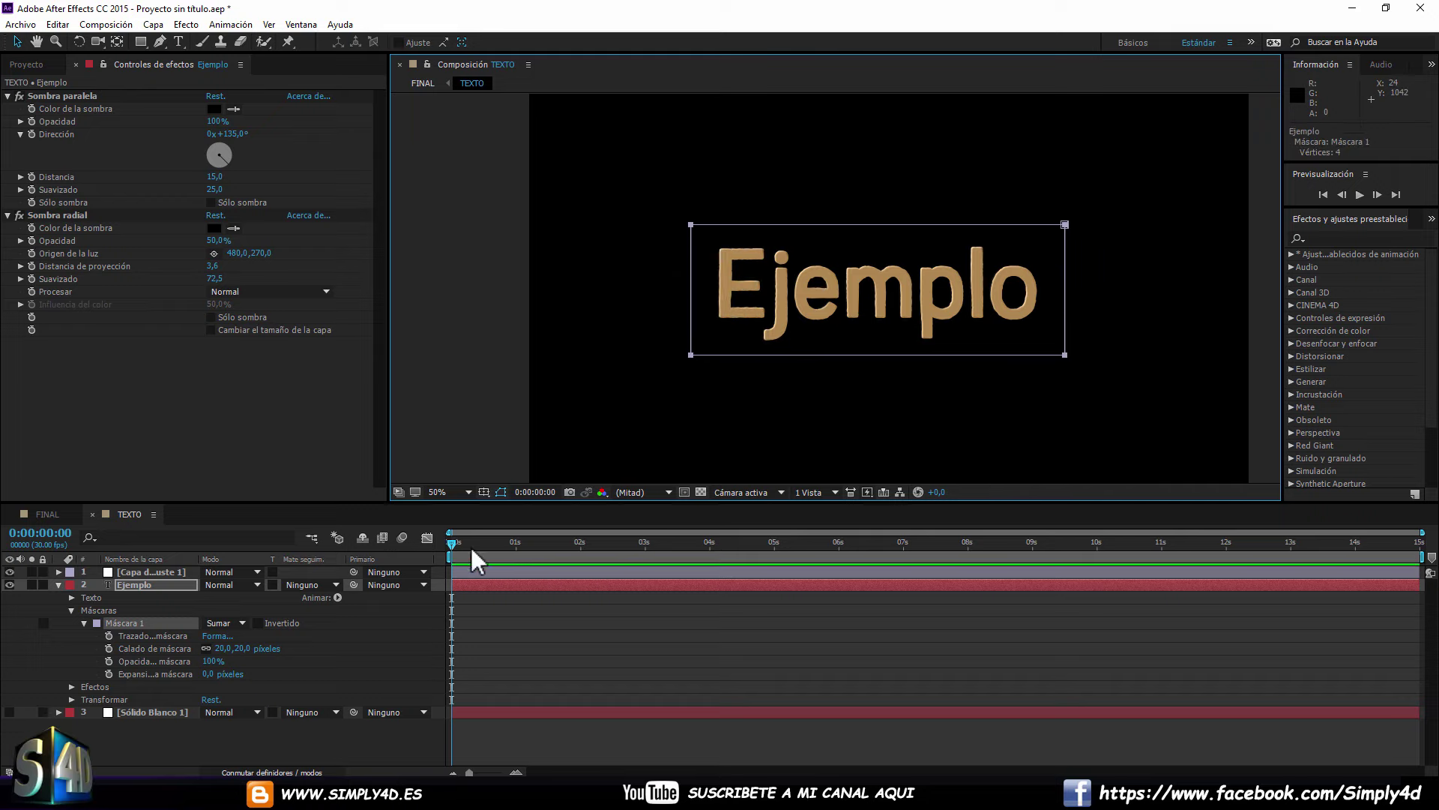
Keyframe Trazado de máscara at 1 s, then slide the mask right past the text at 6 s.
mouse_move(451, 541)
mouse_down()
mouse_move(517, 539)
mouse_move(435, 537)
mouse_move(515, 528)
mouse_up()
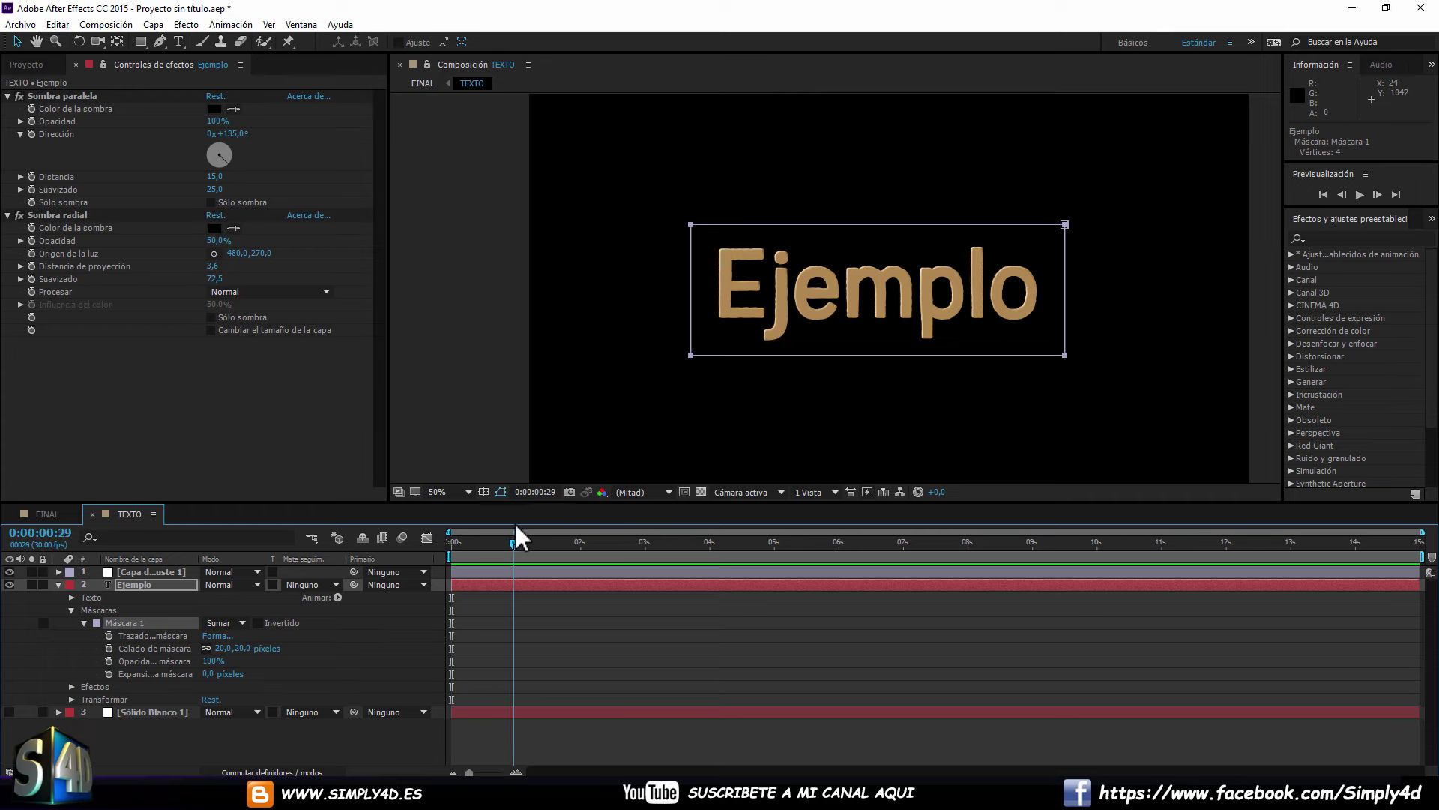
click(708, 366)
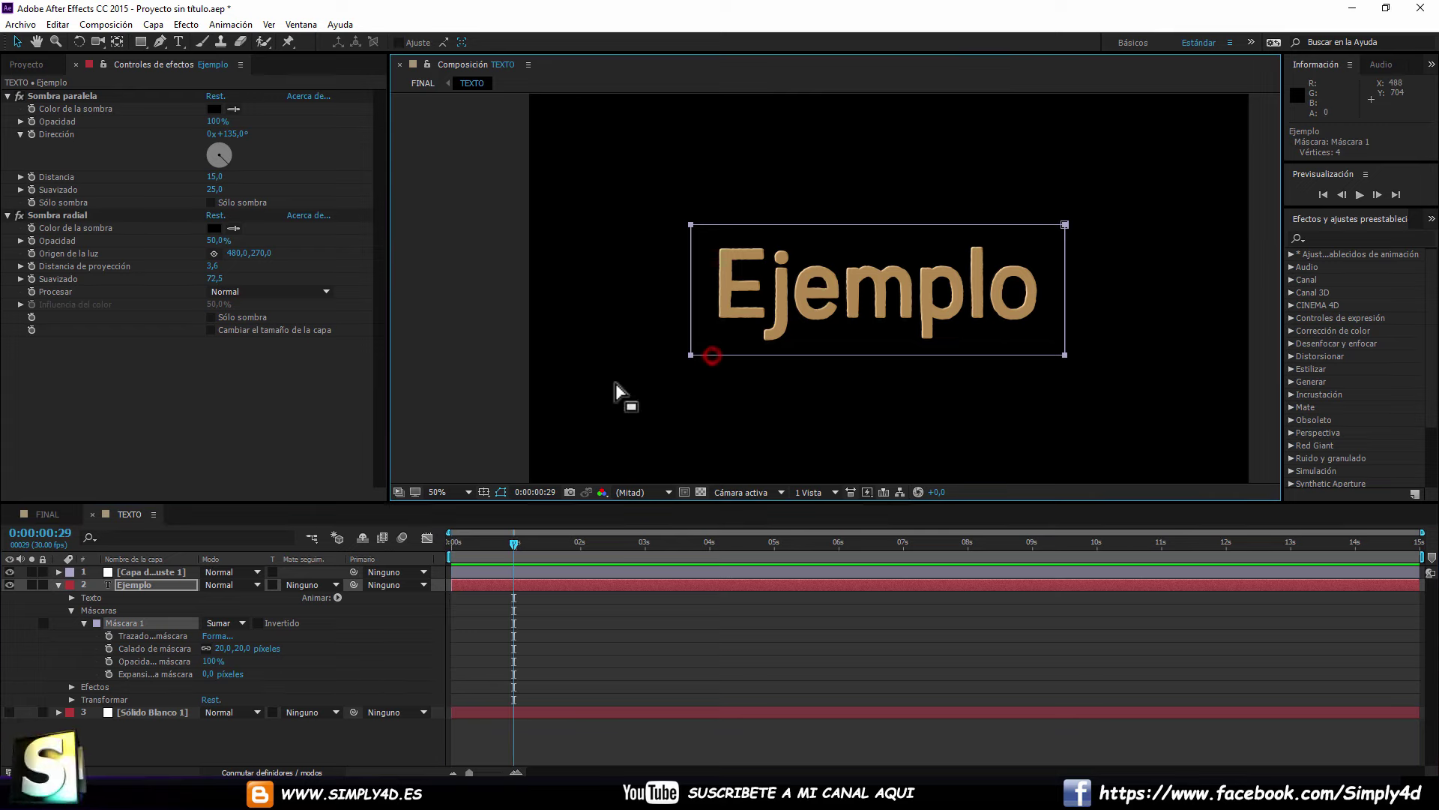
click(109, 636)
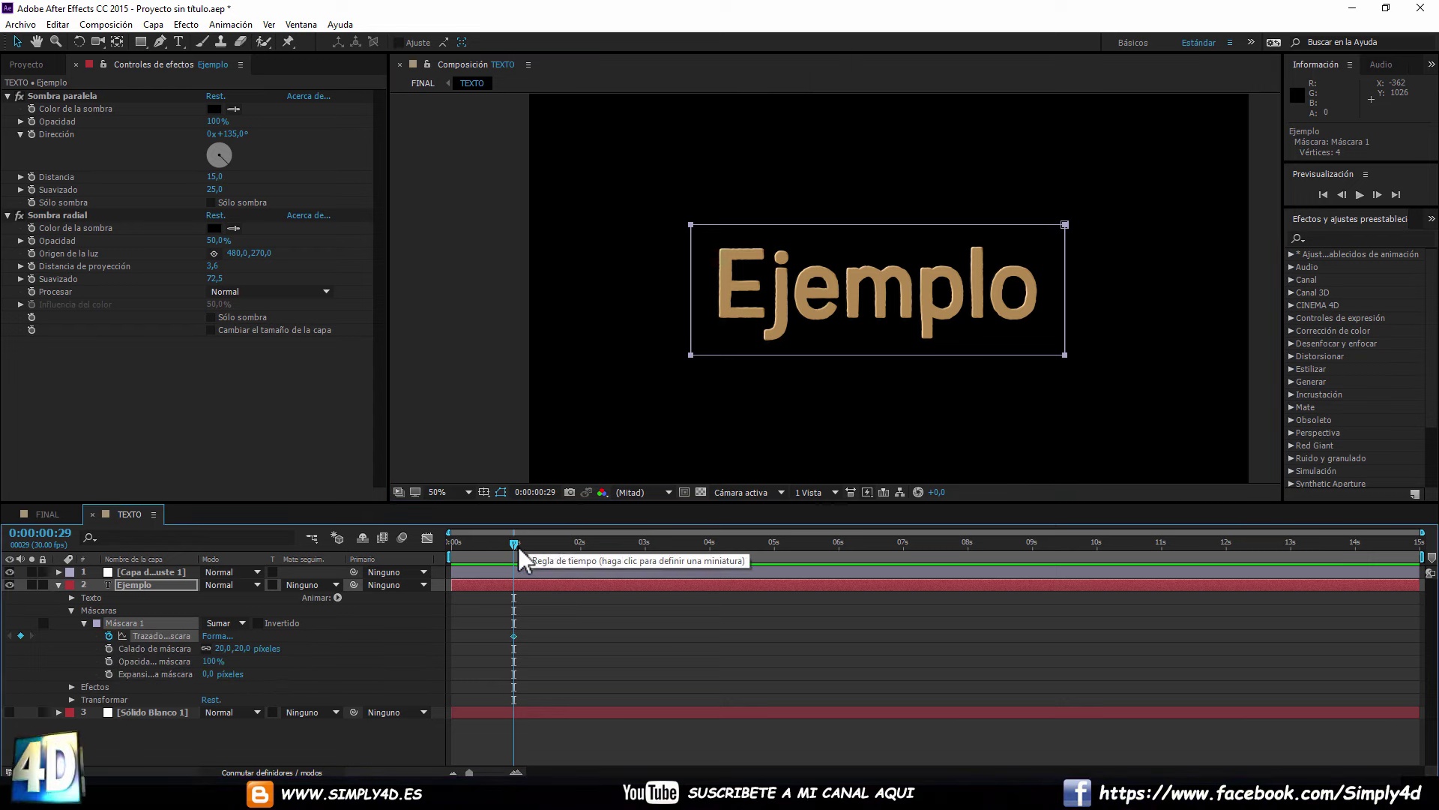
mouse_move(515, 544)
mouse_down()
mouse_move(875, 550)
mouse_move(888, 538)
mouse_move(838, 534)
mouse_up()
drag(724, 357, 1085, 356)
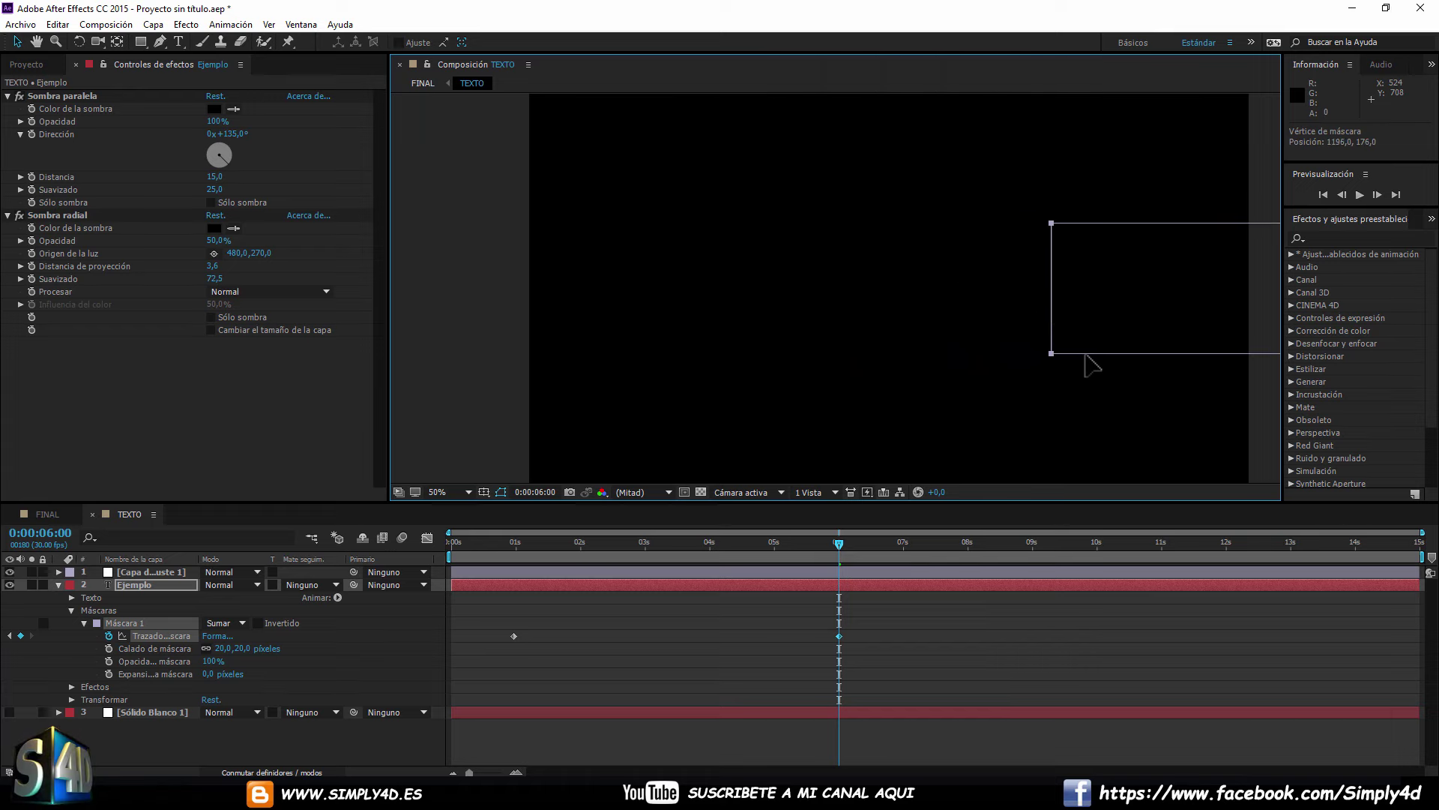
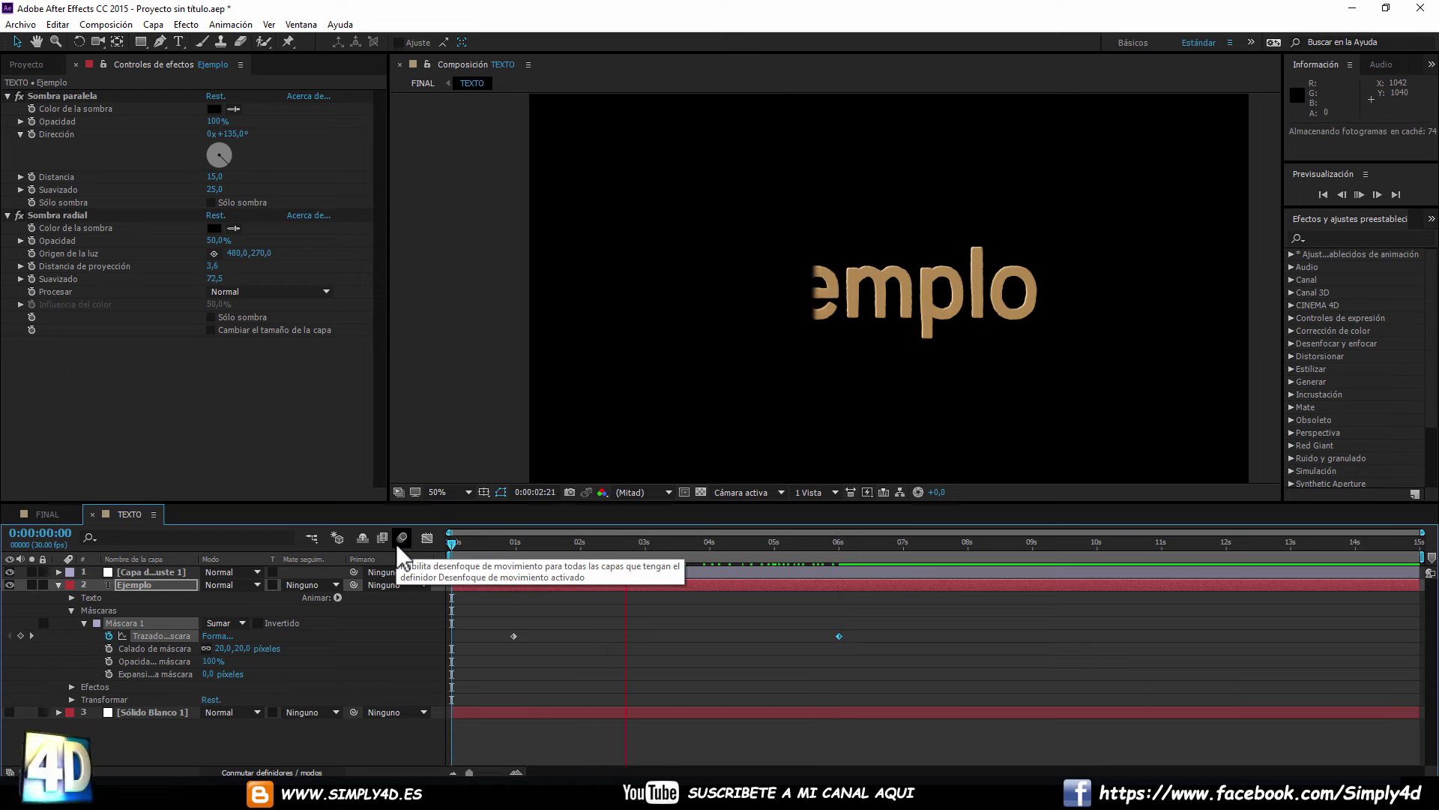
Stop the preview and scrub through the masked text reveal with the mask outline hidden.
key(space)
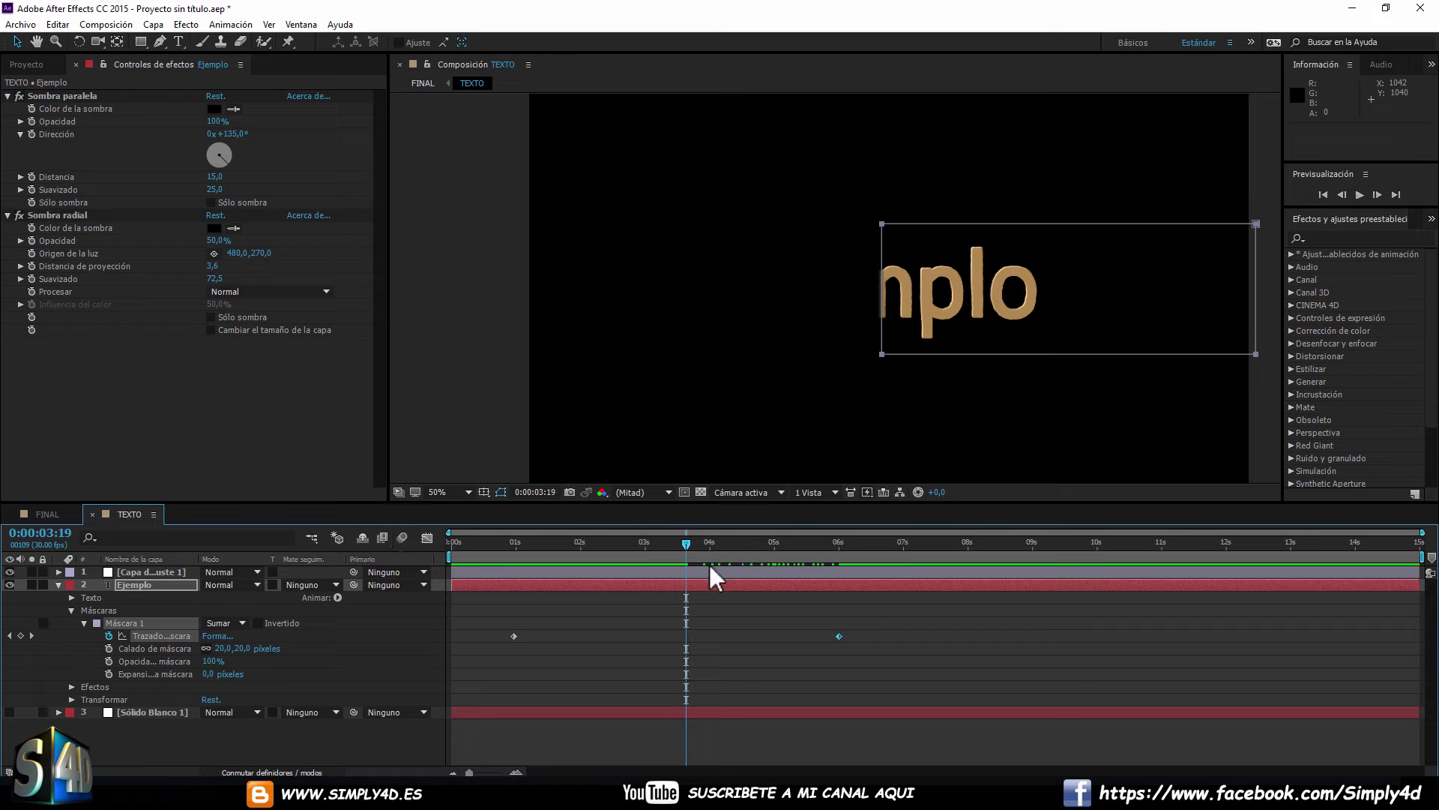
drag(685, 546, 380, 543)
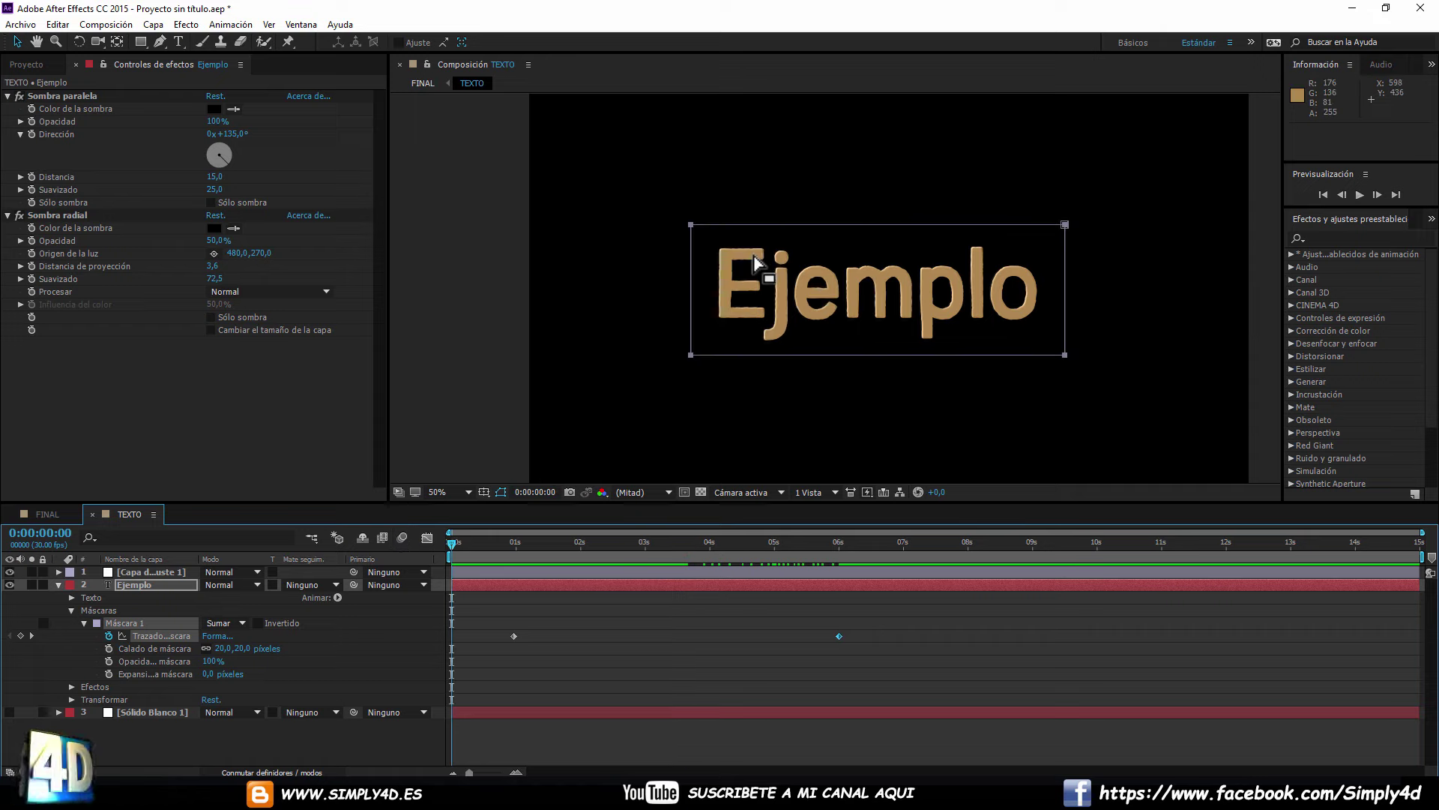
drag(451, 543, 550, 544)
click(501, 492)
mouse_move(547, 546)
mouse_down()
mouse_move(565, 545)
mouse_move(452, 541)
mouse_up()
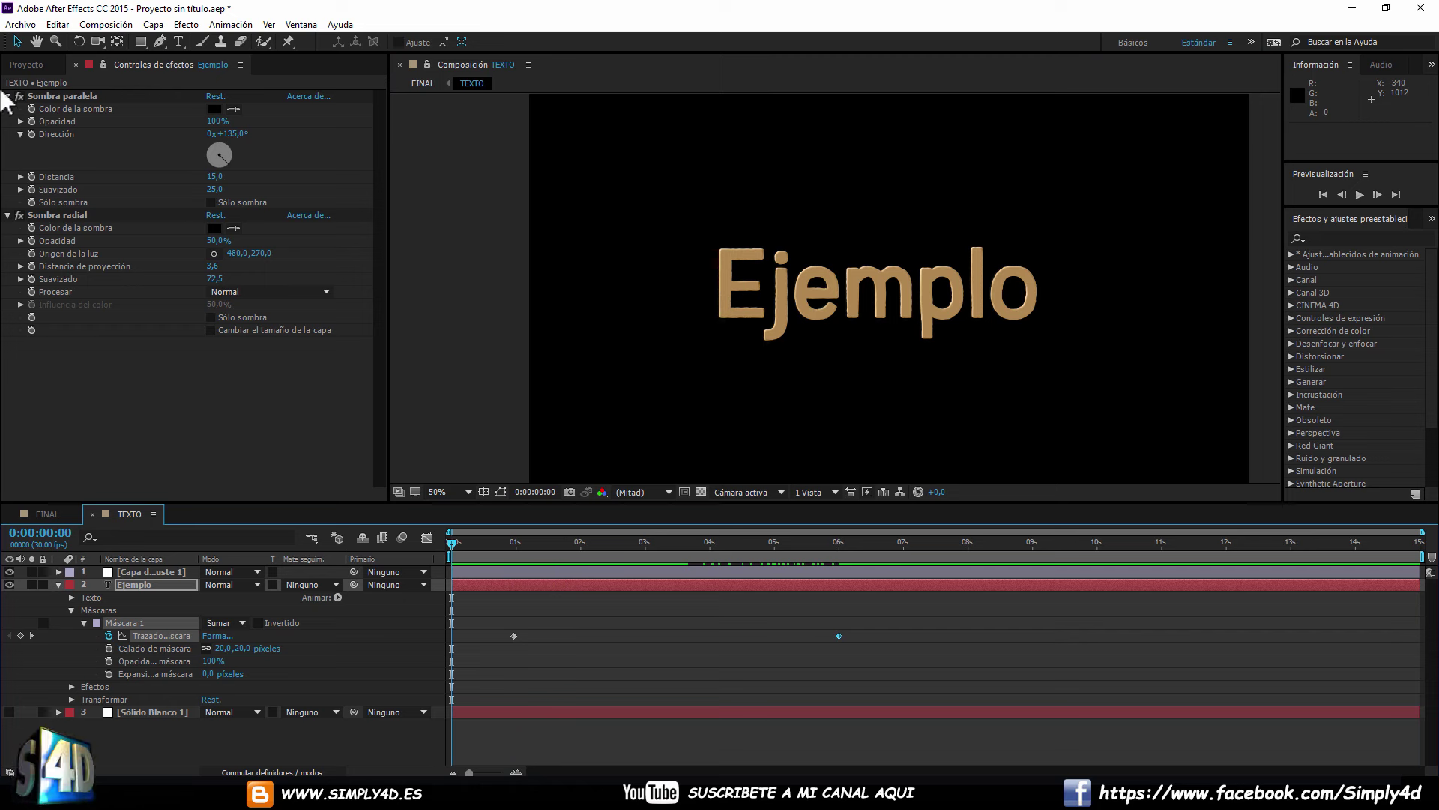
Apply Estilizar > Bordes rugosos to the Ejemplo text layer.
right_click(142, 417)
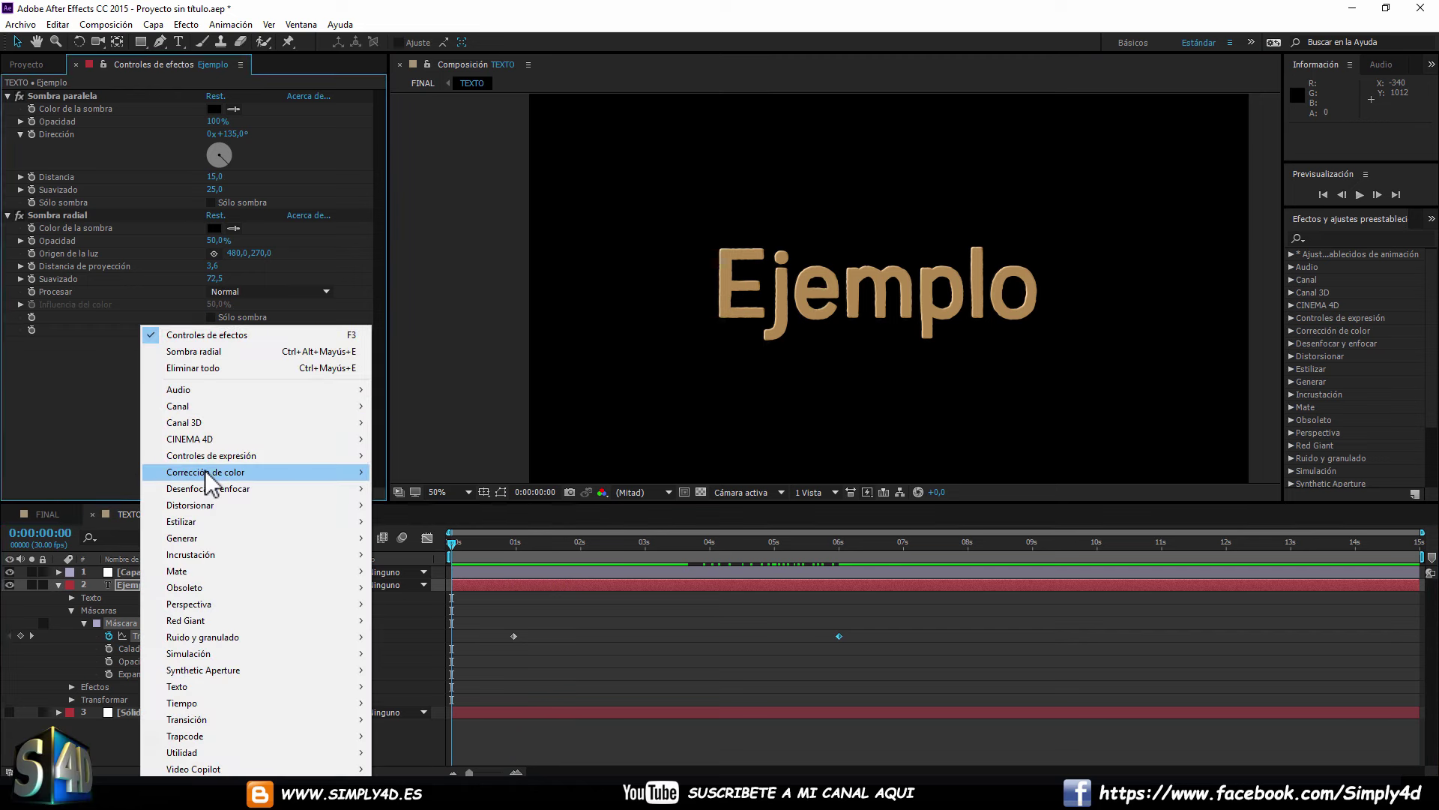
mouse_move(212, 475)
mouse_move(239, 525)
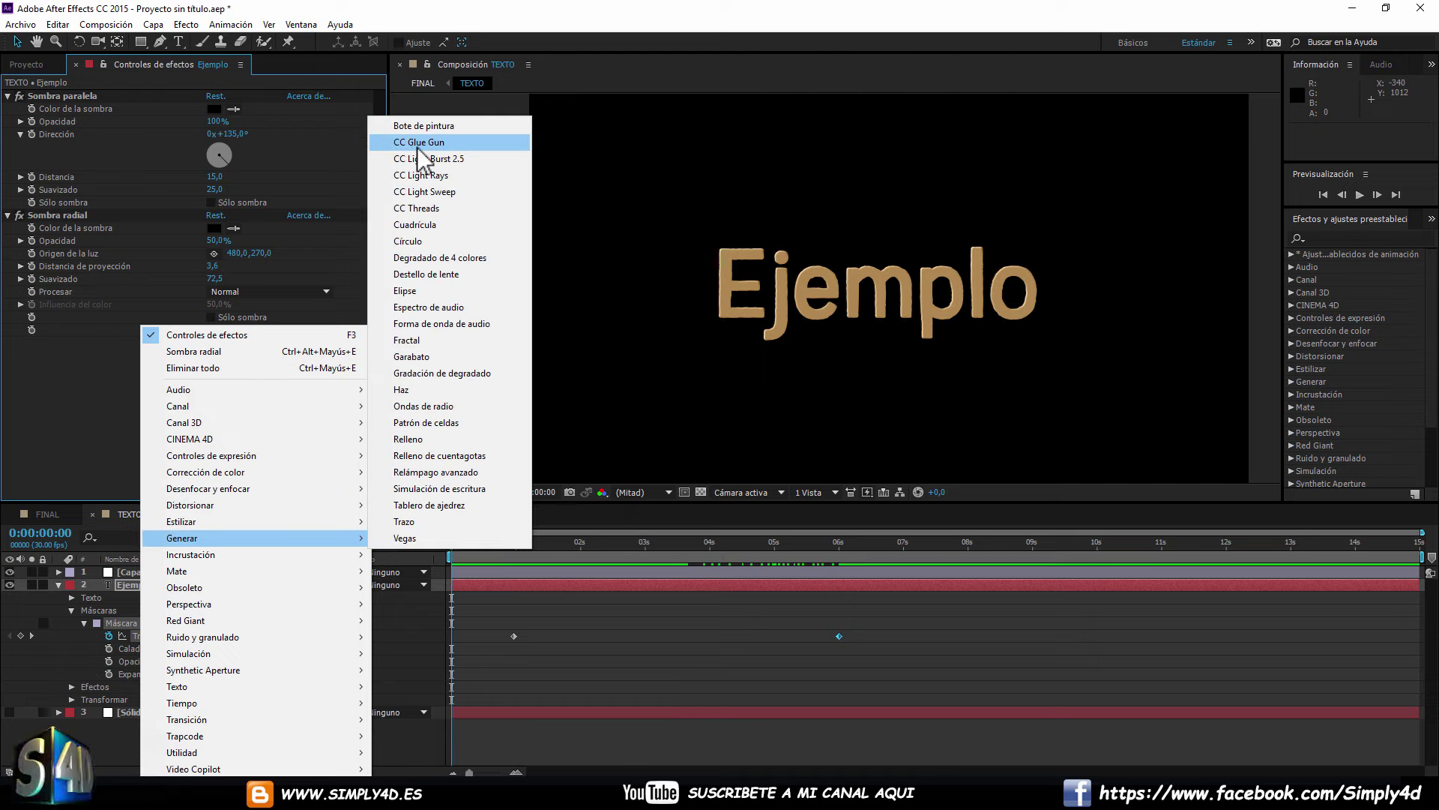
mouse_move(347, 523)
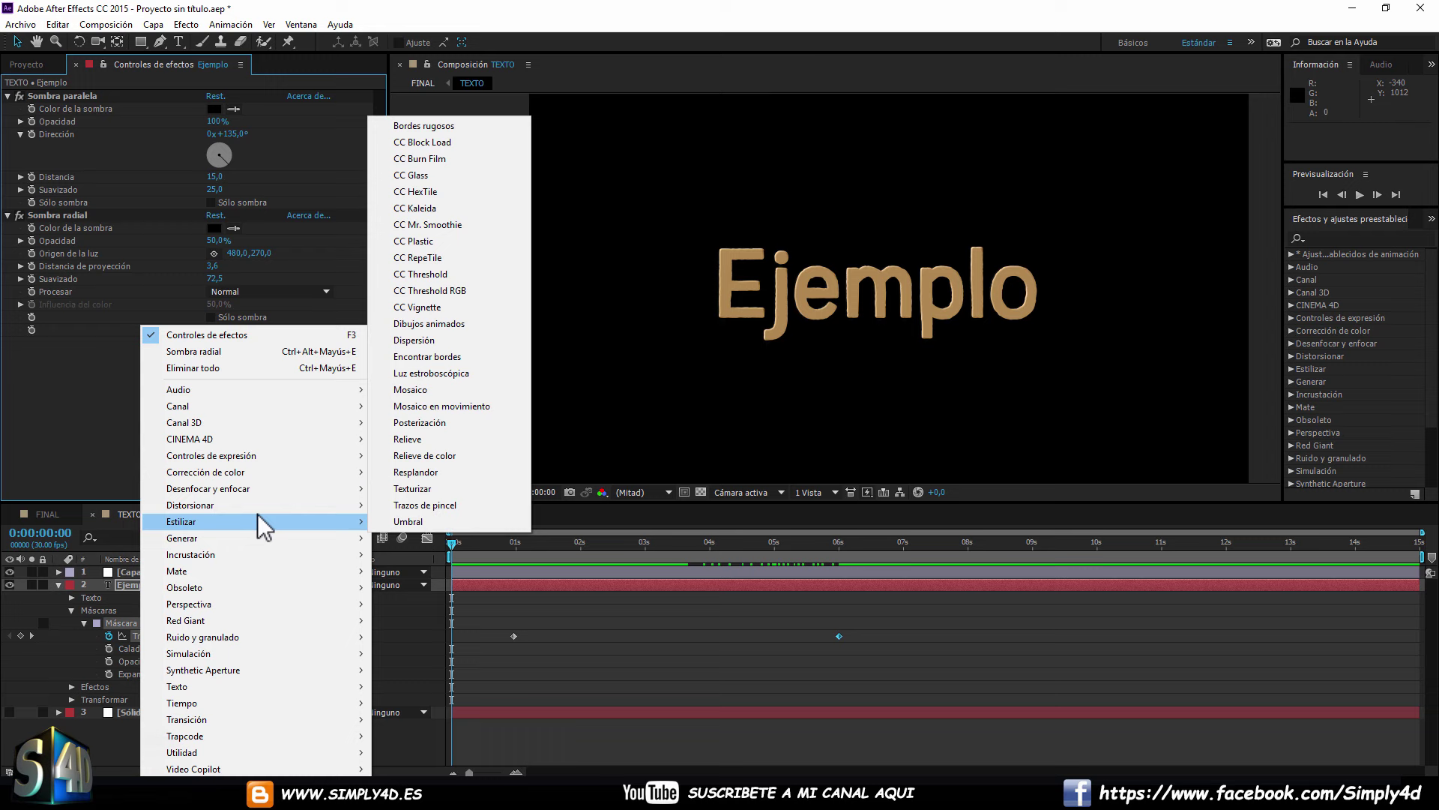
click(440, 126)
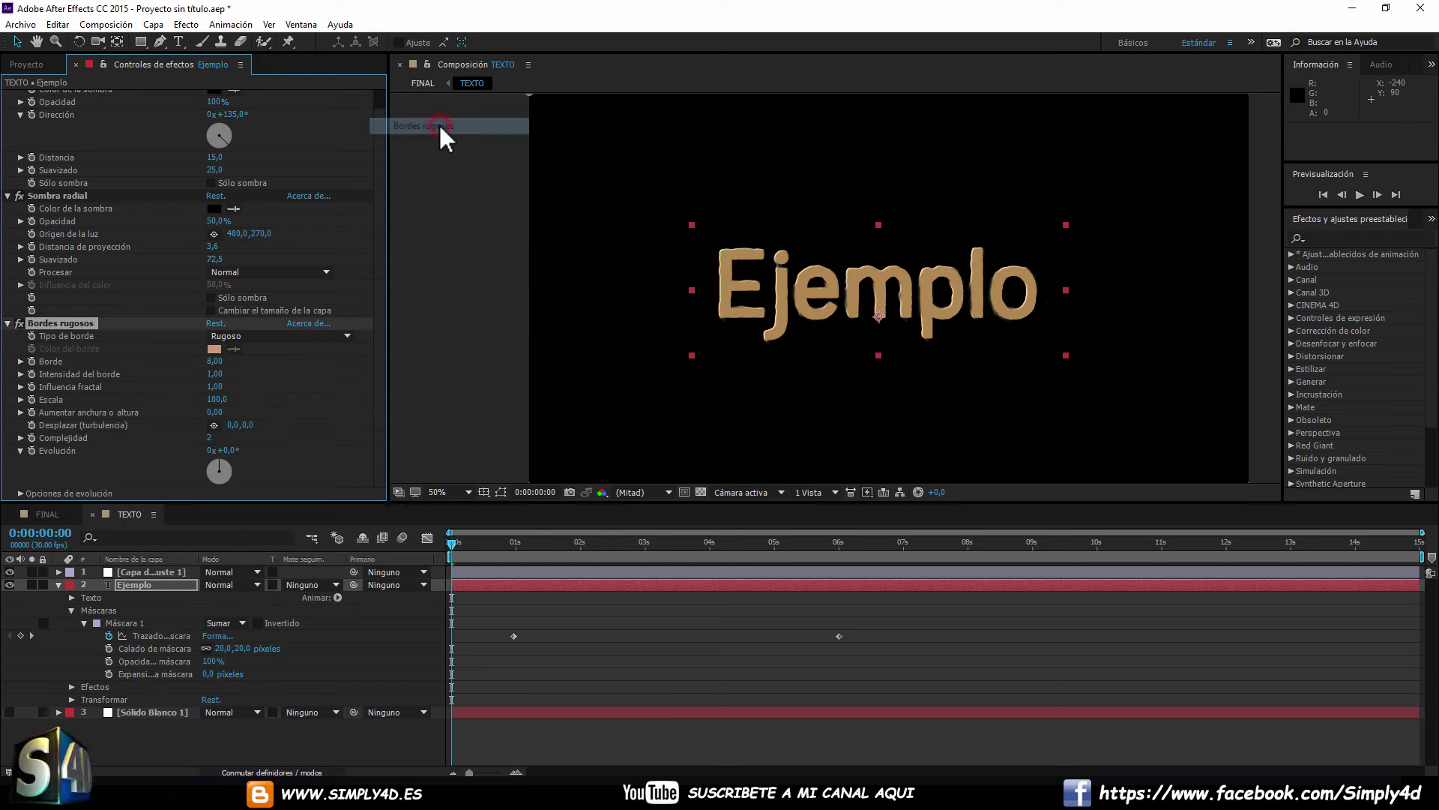
scroll(765, 273, up, 2)
scroll(756, 280, up, 2)
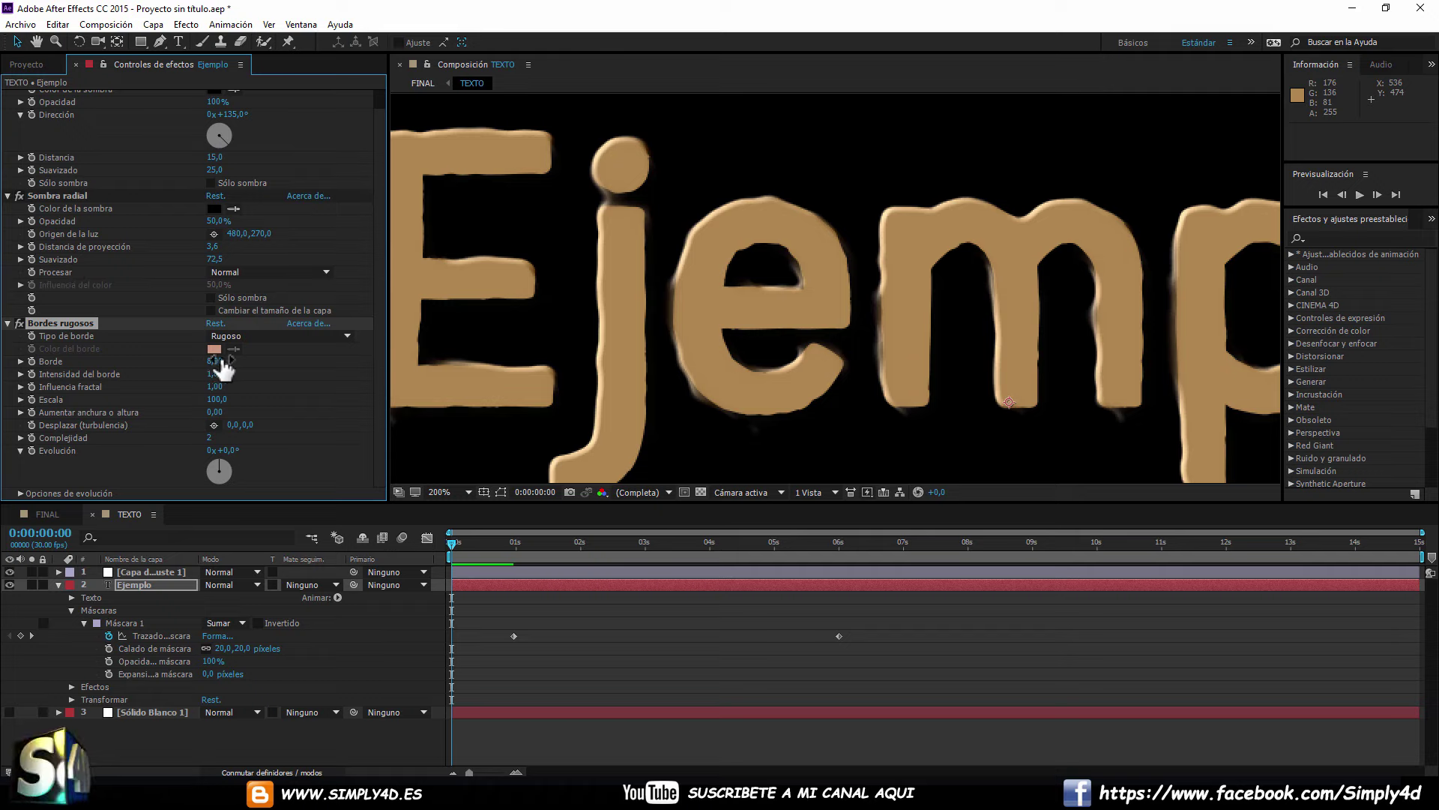
Set Bordes rugosos to Borde 9, Escala 47 and stretch 10,10, then check the reveal.
mouse_move(217, 360)
mouse_down()
mouse_move(97, 363)
mouse_move(232, 363)
mouse_move(159, 396)
mouse_move(174, 398)
mouse_up()
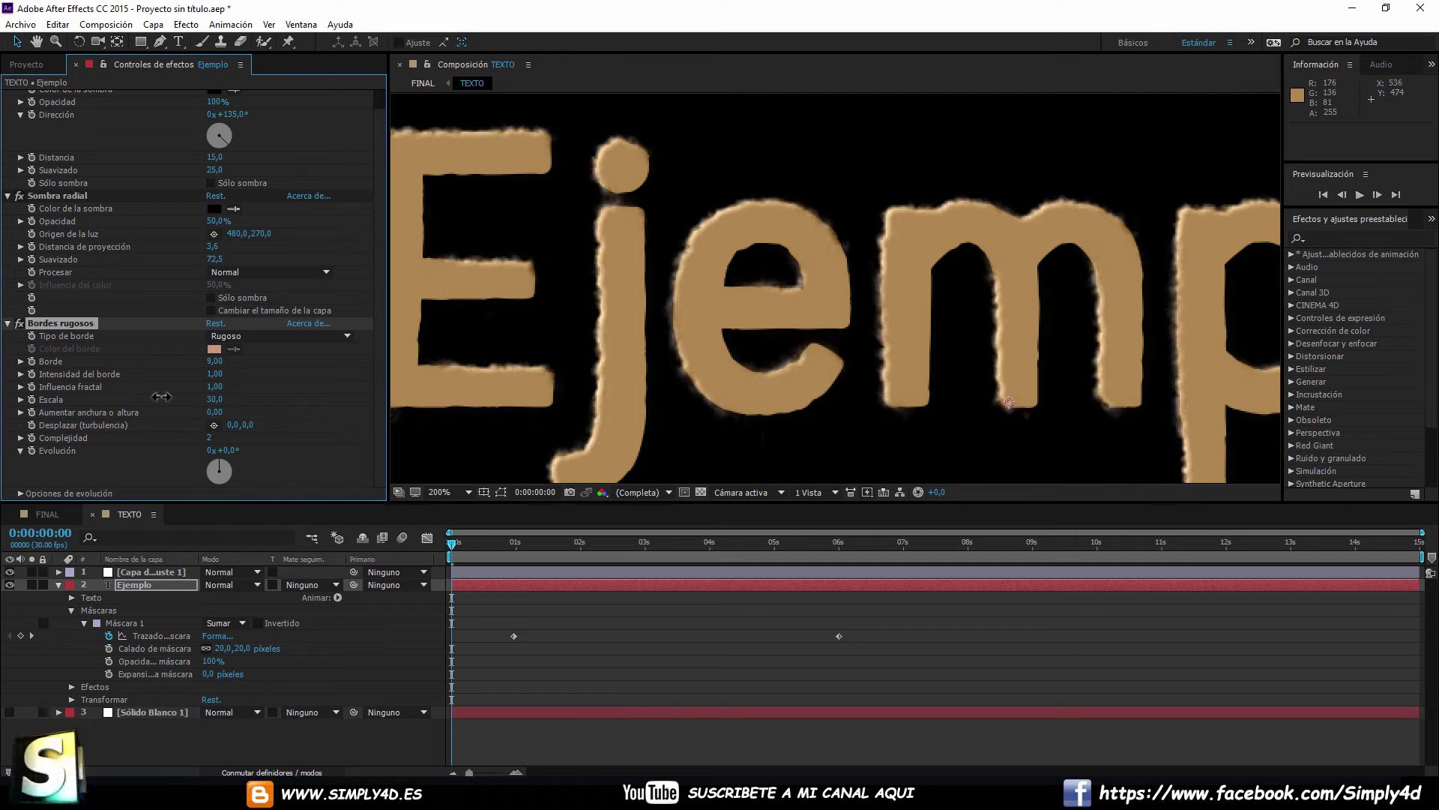
drag(174, 397, 209, 395)
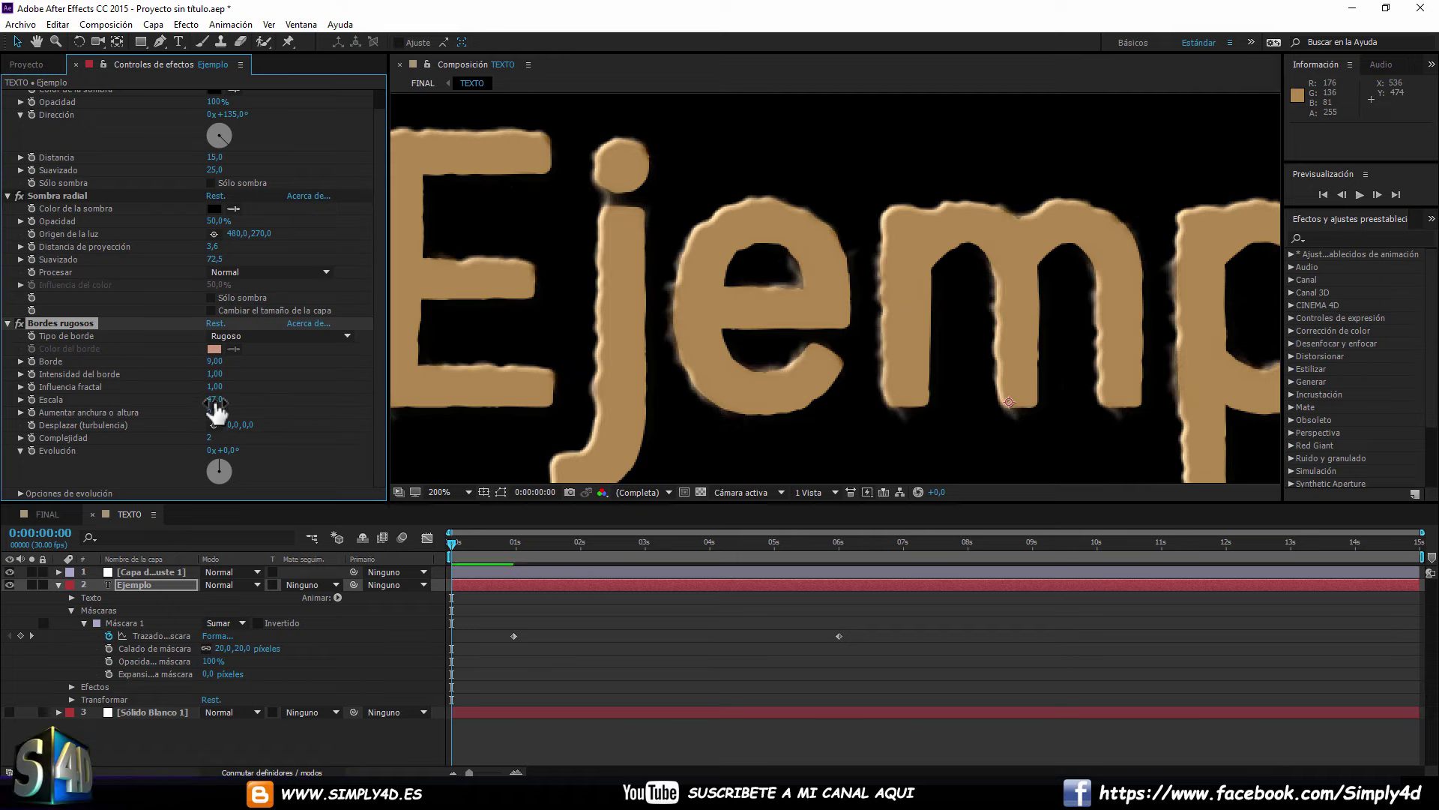
mouse_move(215, 413)
mouse_down()
mouse_move(308, 411)
mouse_move(296, 411)
mouse_up()
scroll(552, 391, down, 2)
drag(452, 547, 546, 547)
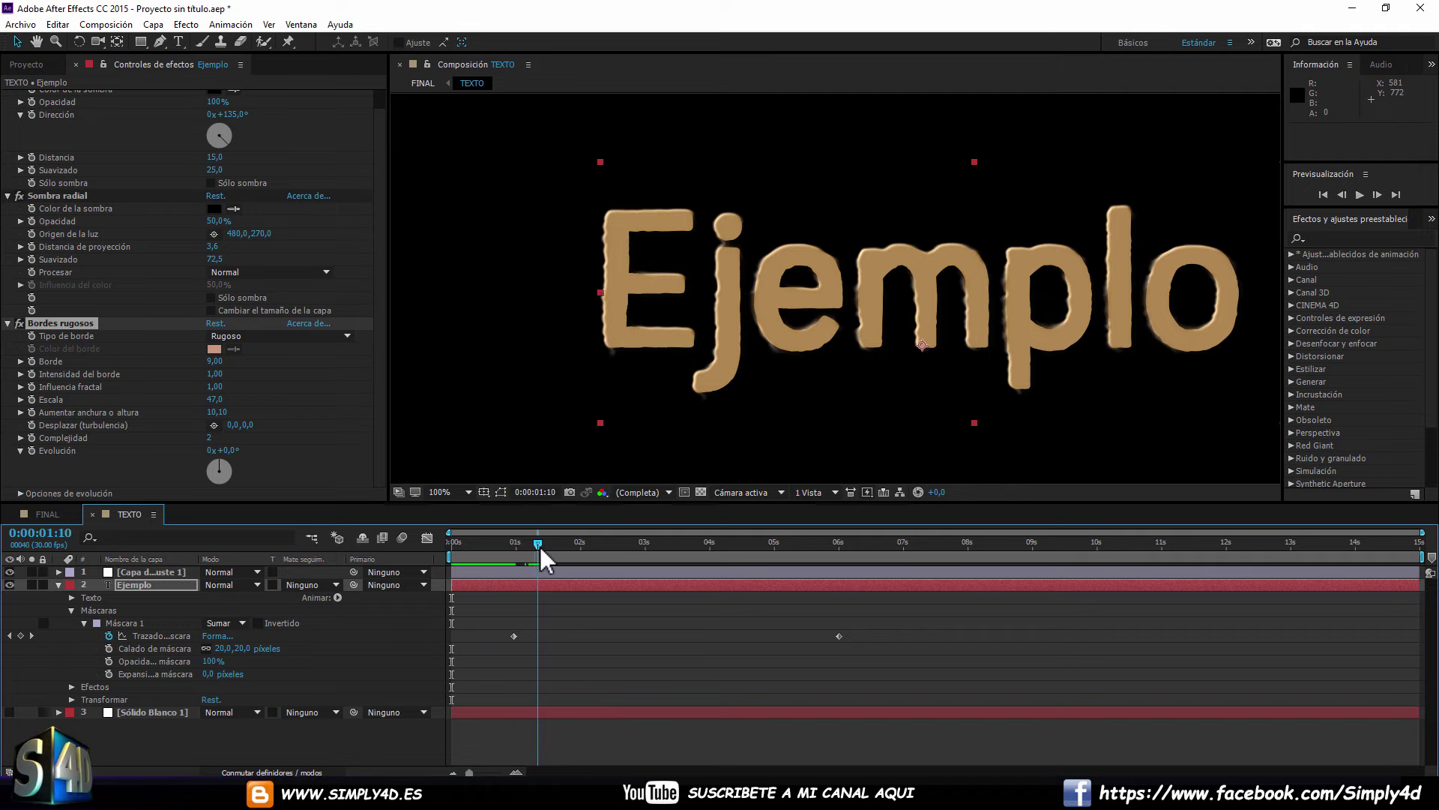
Zoom in on the E and j of Ejemplo at a frame showing the rough edge.
drag(532, 547, 546, 544)
key(period)
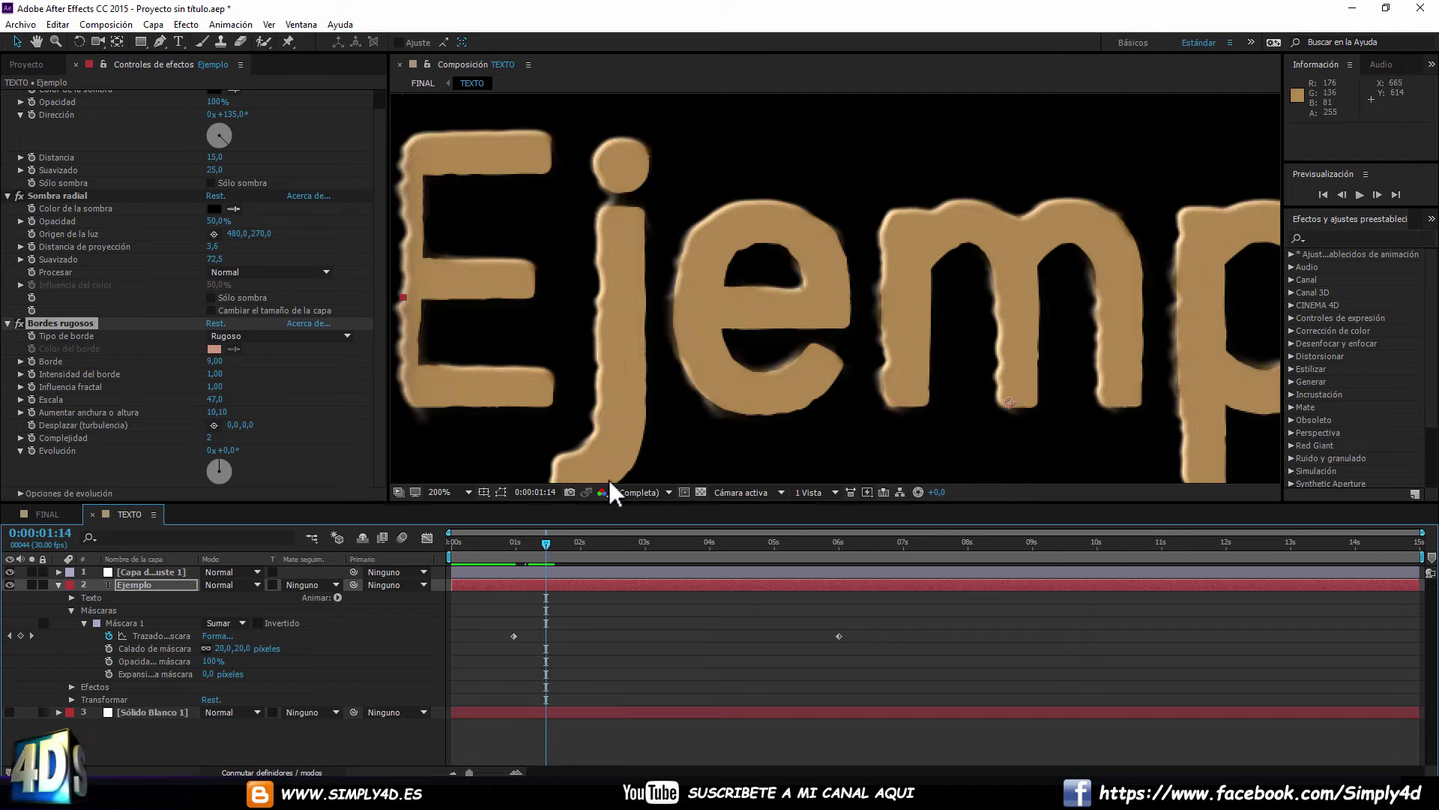
drag(592, 293, 825, 300)
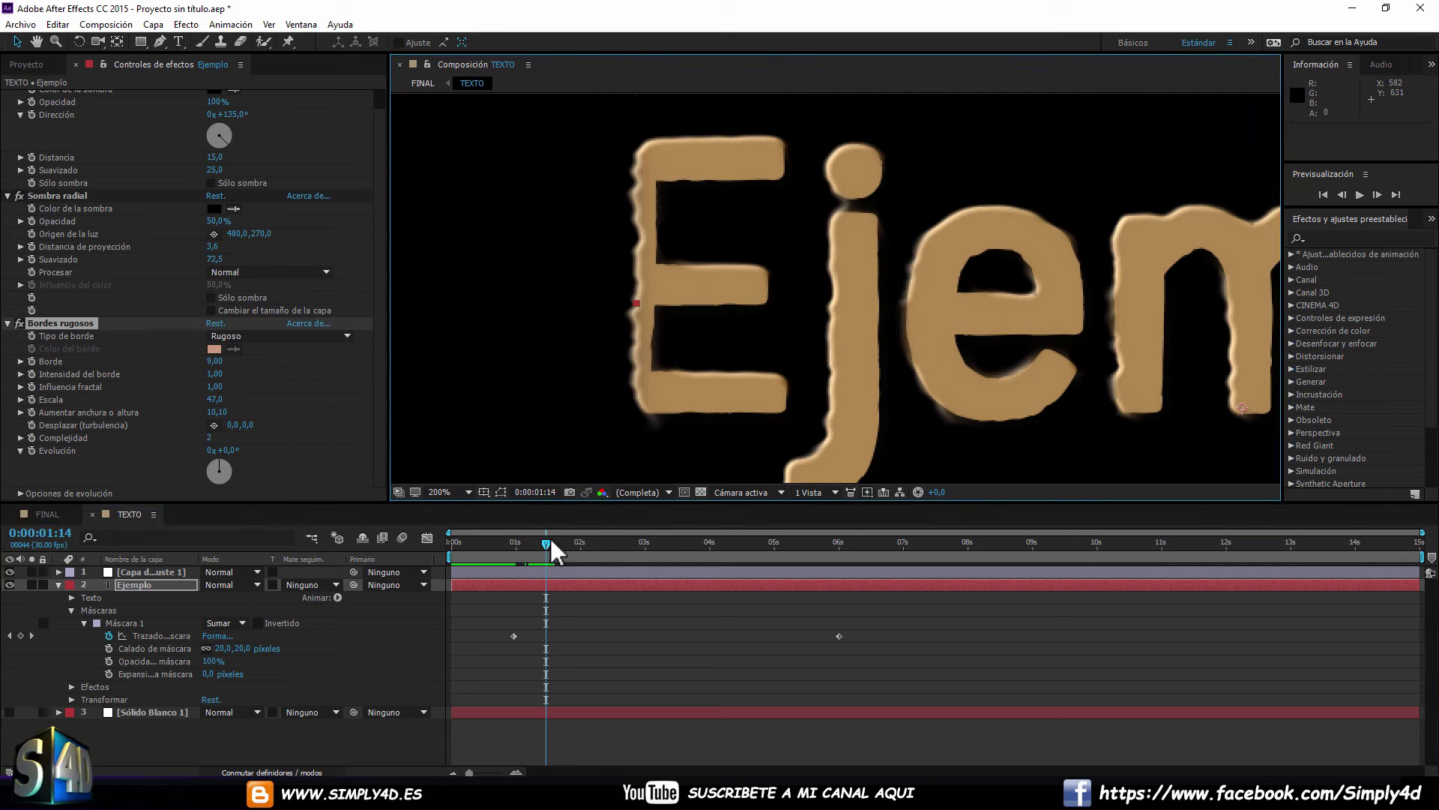
drag(551, 544, 545, 553)
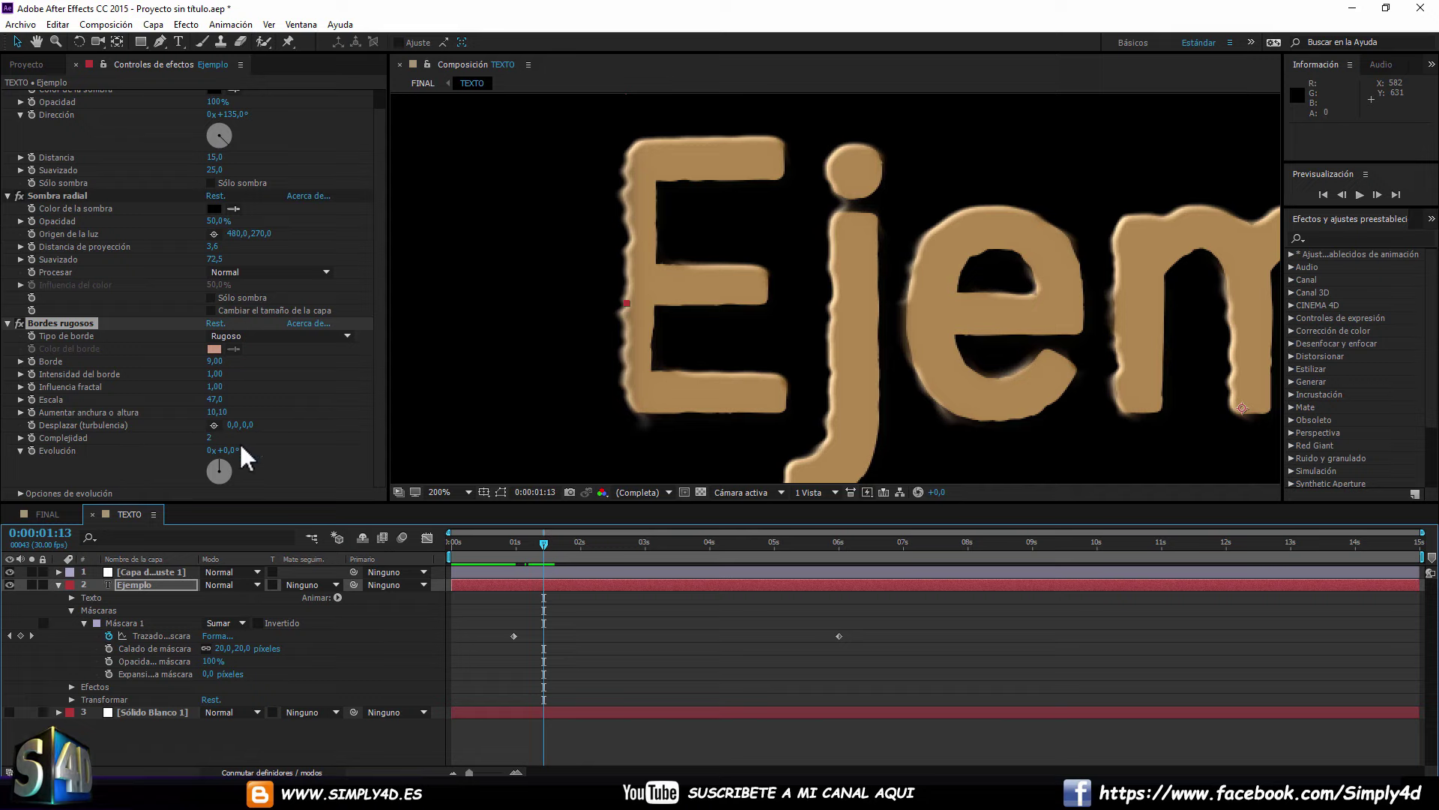
Tune Bordes rugosos: Influencia fractal 0,58, Borde 2,70, Escala 51, stretch 53,30.
mouse_move(210, 439)
mouse_down()
mouse_move(227, 437)
mouse_move(212, 438)
mouse_up()
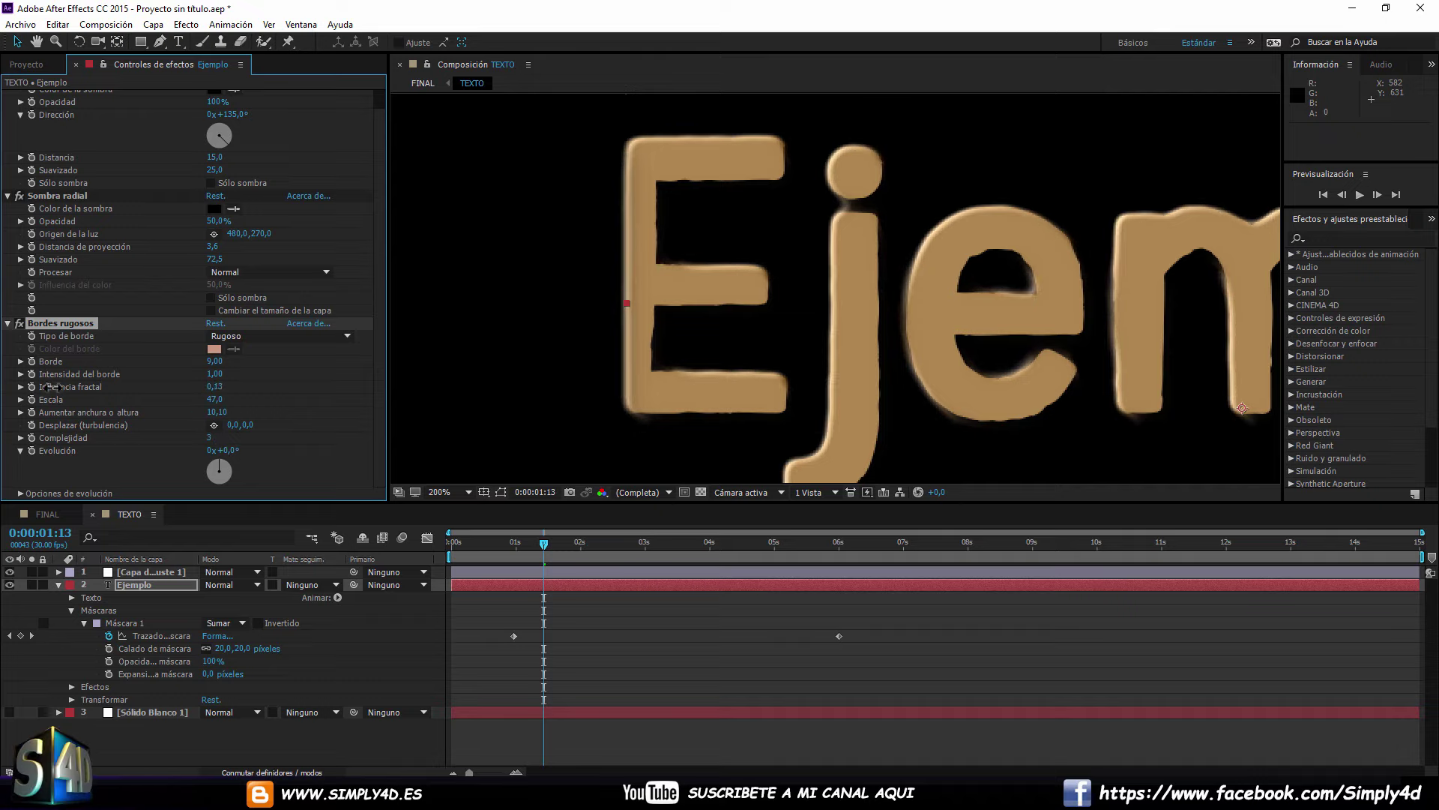
drag(147, 384, 150, 383)
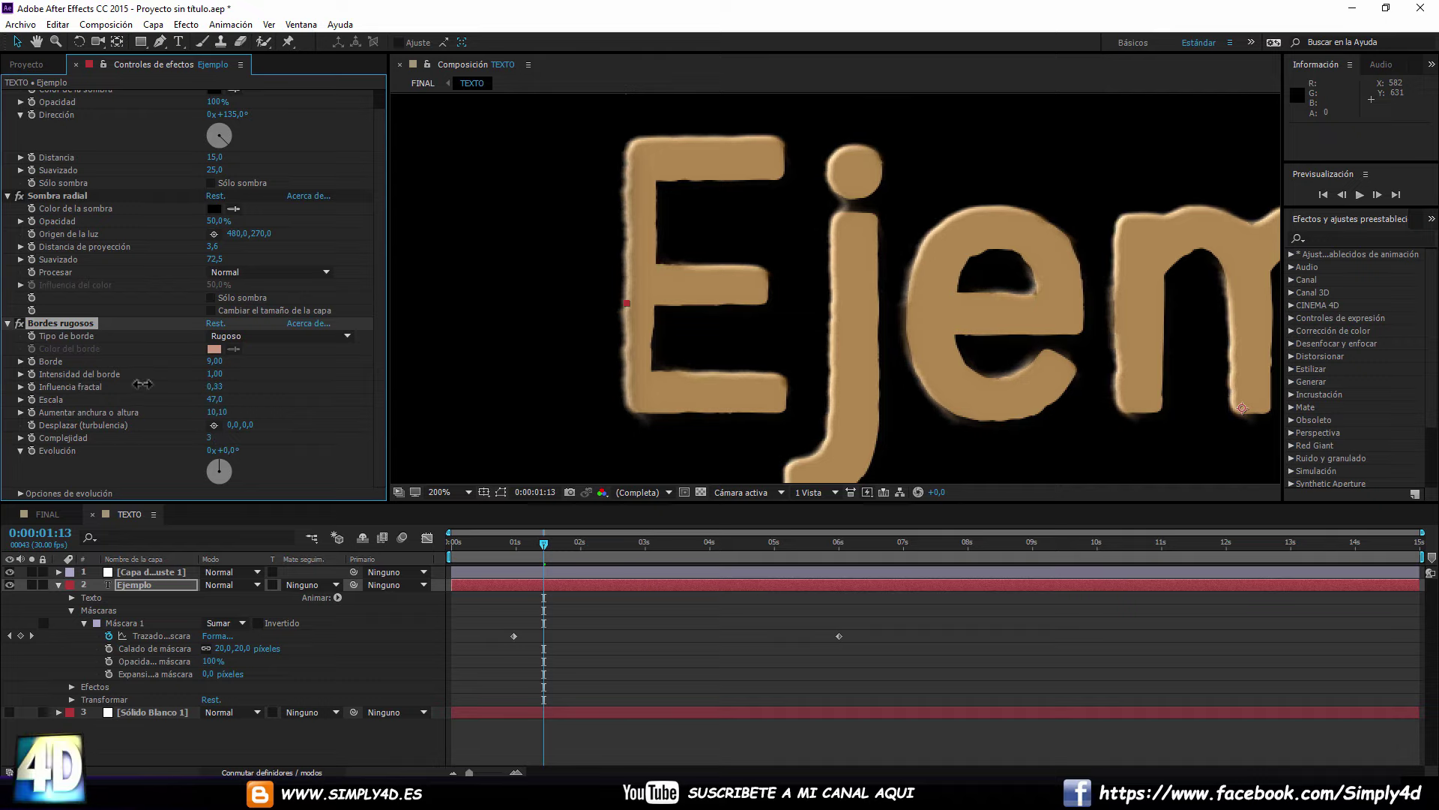
drag(242, 361, 135, 368)
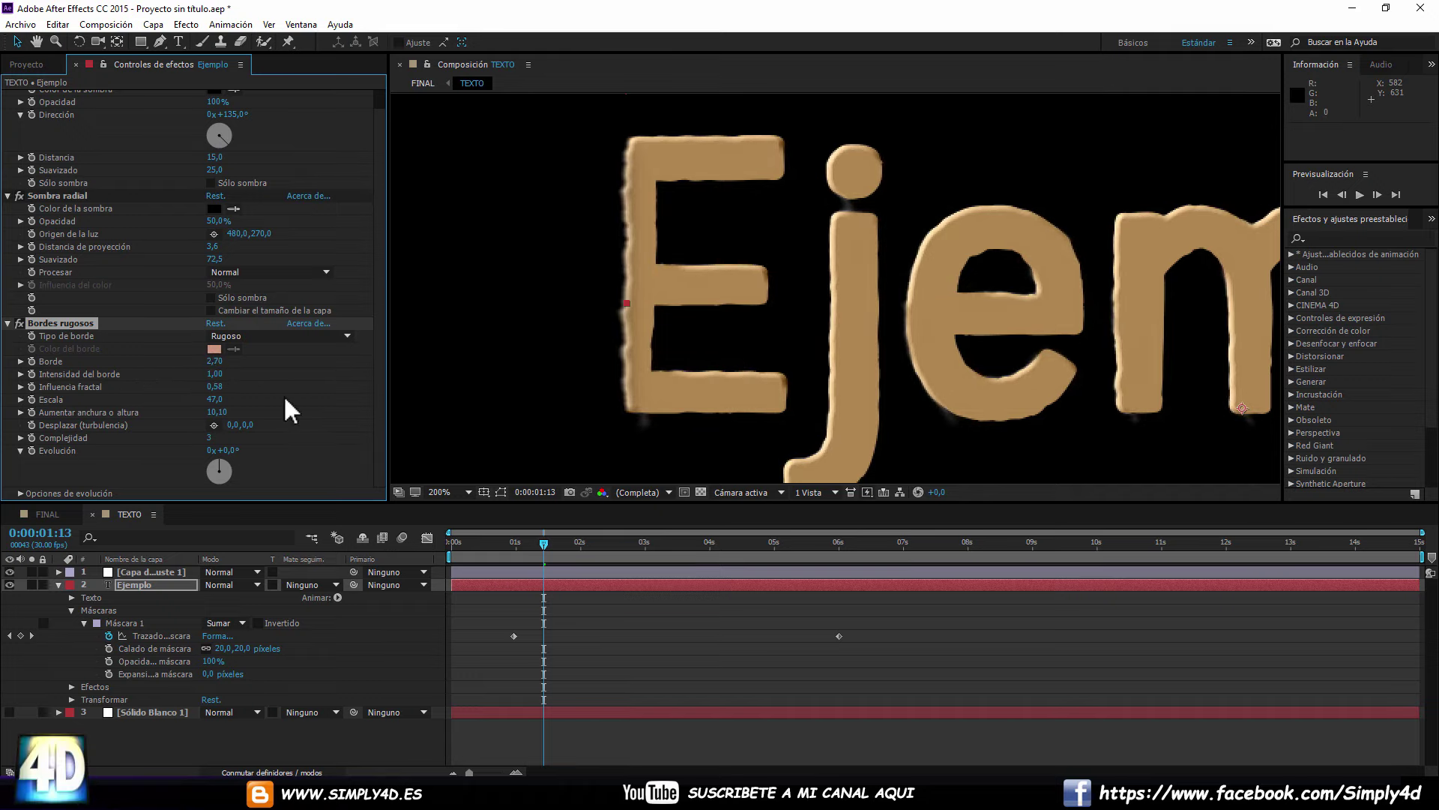
drag(218, 403, 134, 399)
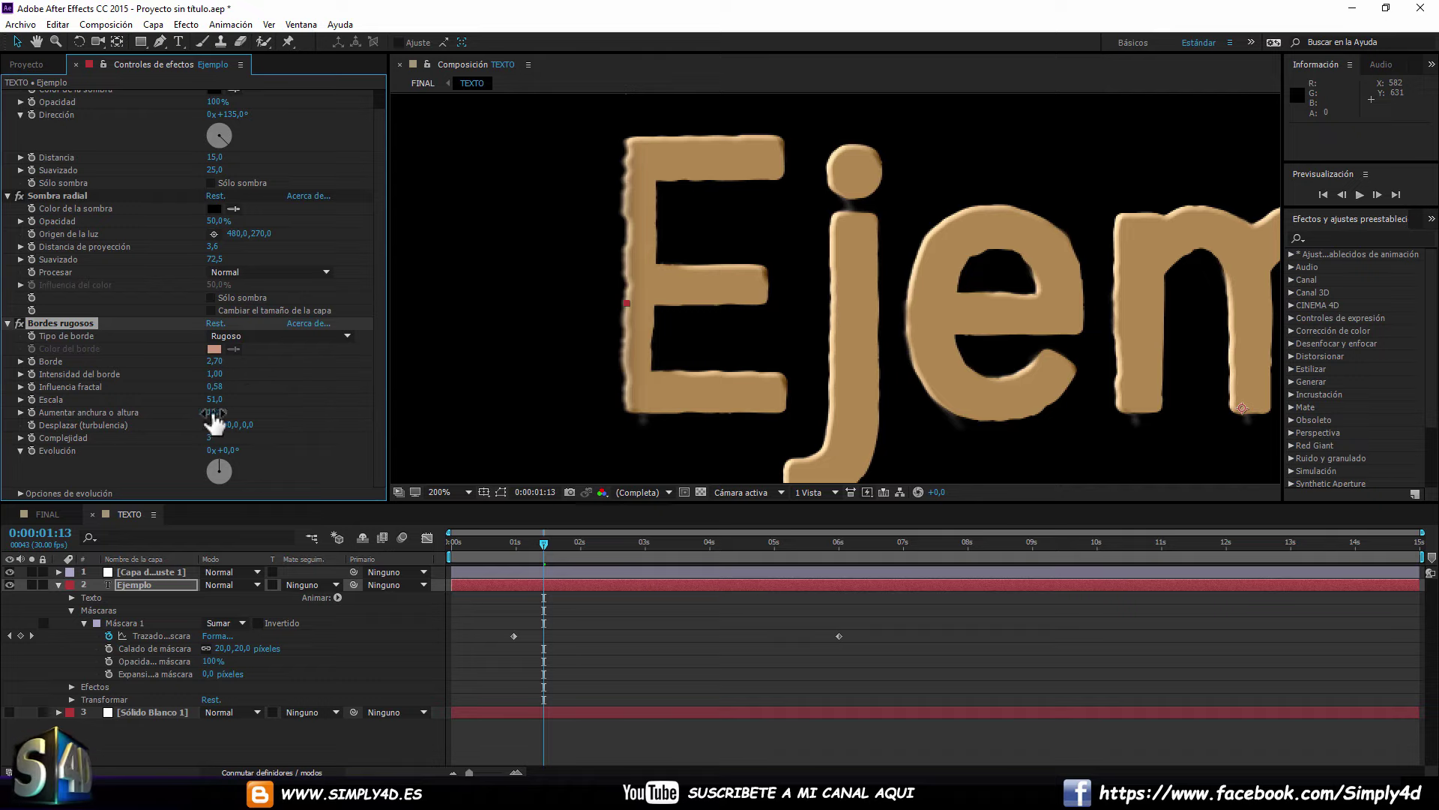
mouse_move(225, 412)
mouse_down()
mouse_move(204, 411)
mouse_move(800, 406)
mouse_up()
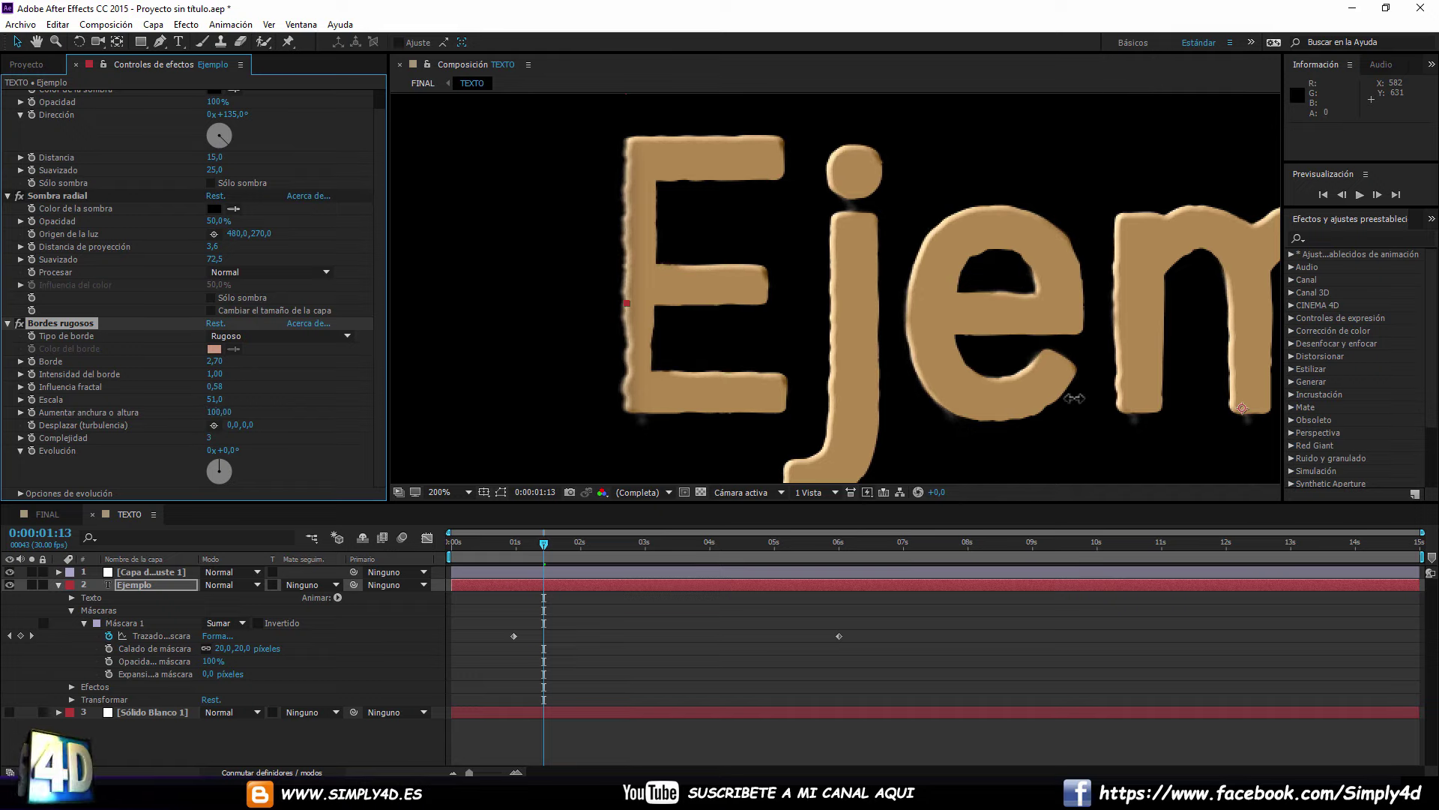
key(comma)
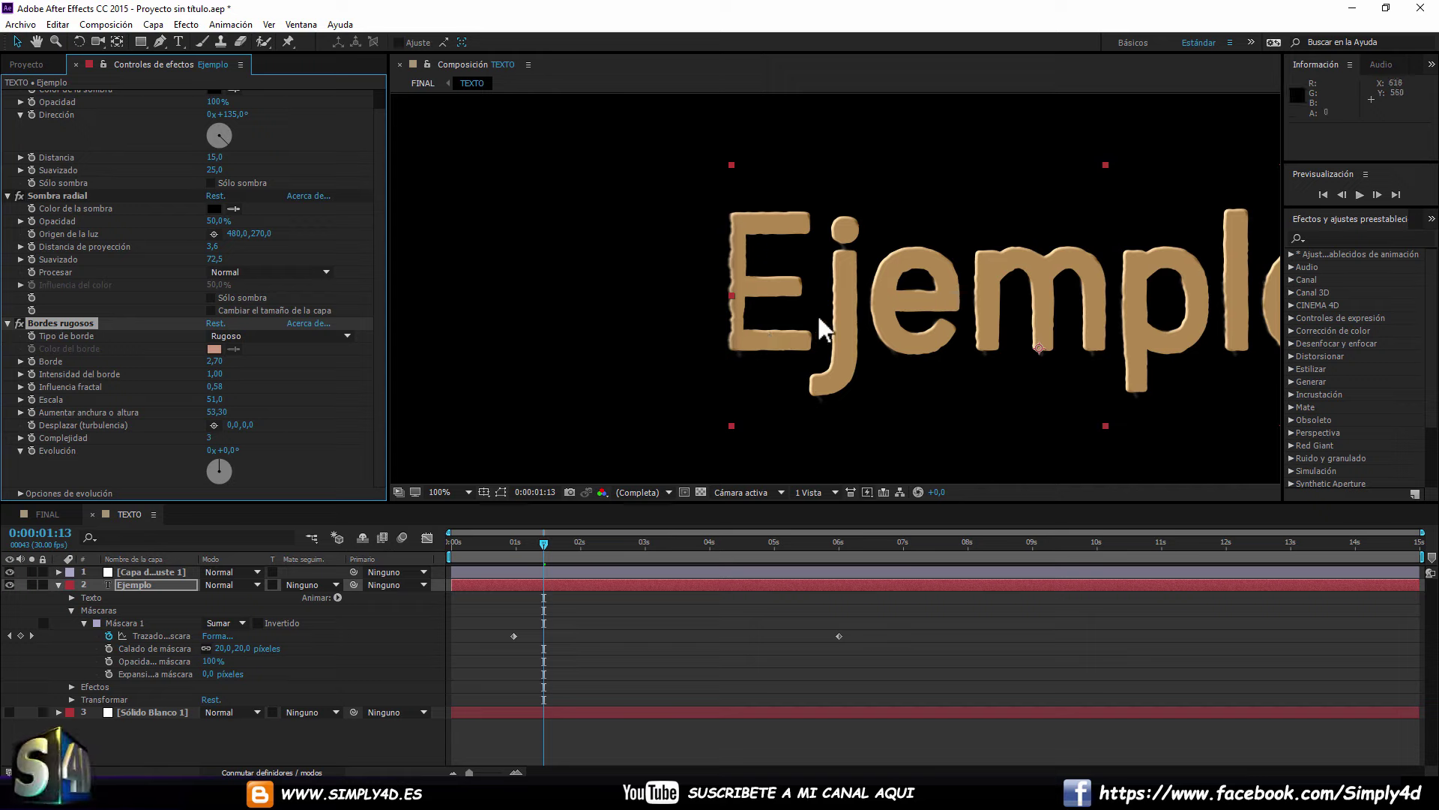
Preview the roughened Ejemplo wipe, rewind to the start and switch to the FINAL comp.
drag(943, 303, 756, 299)
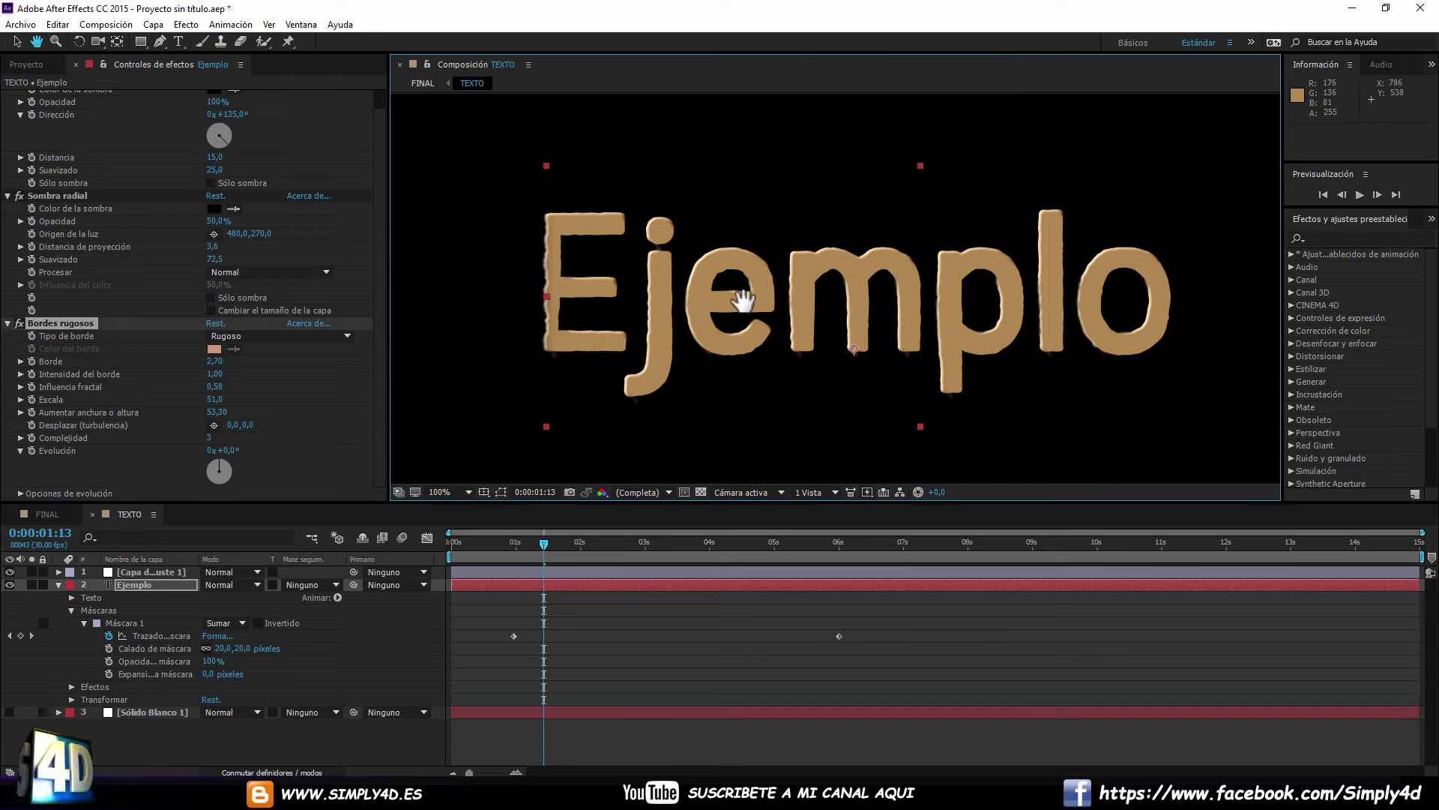
key(space)
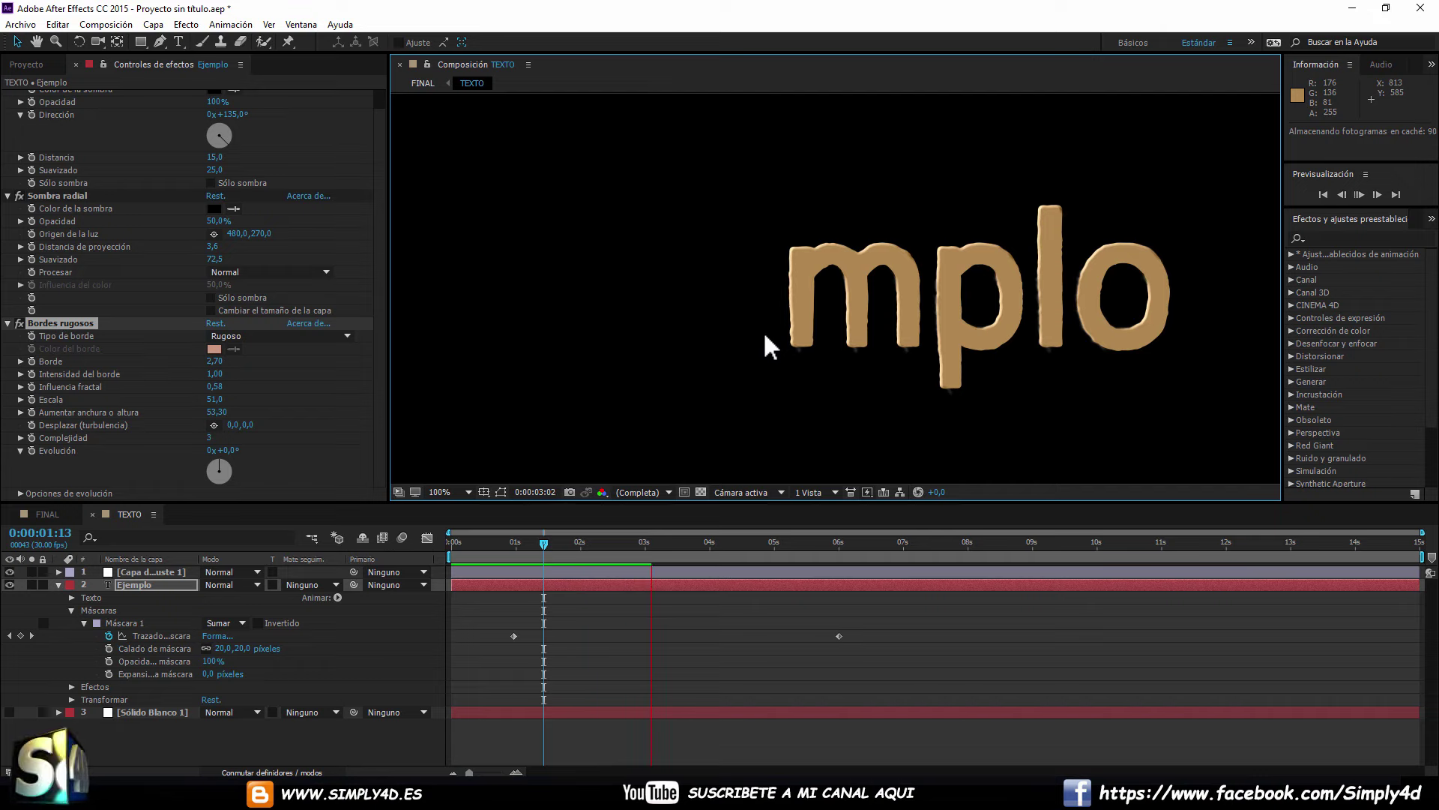
key(space)
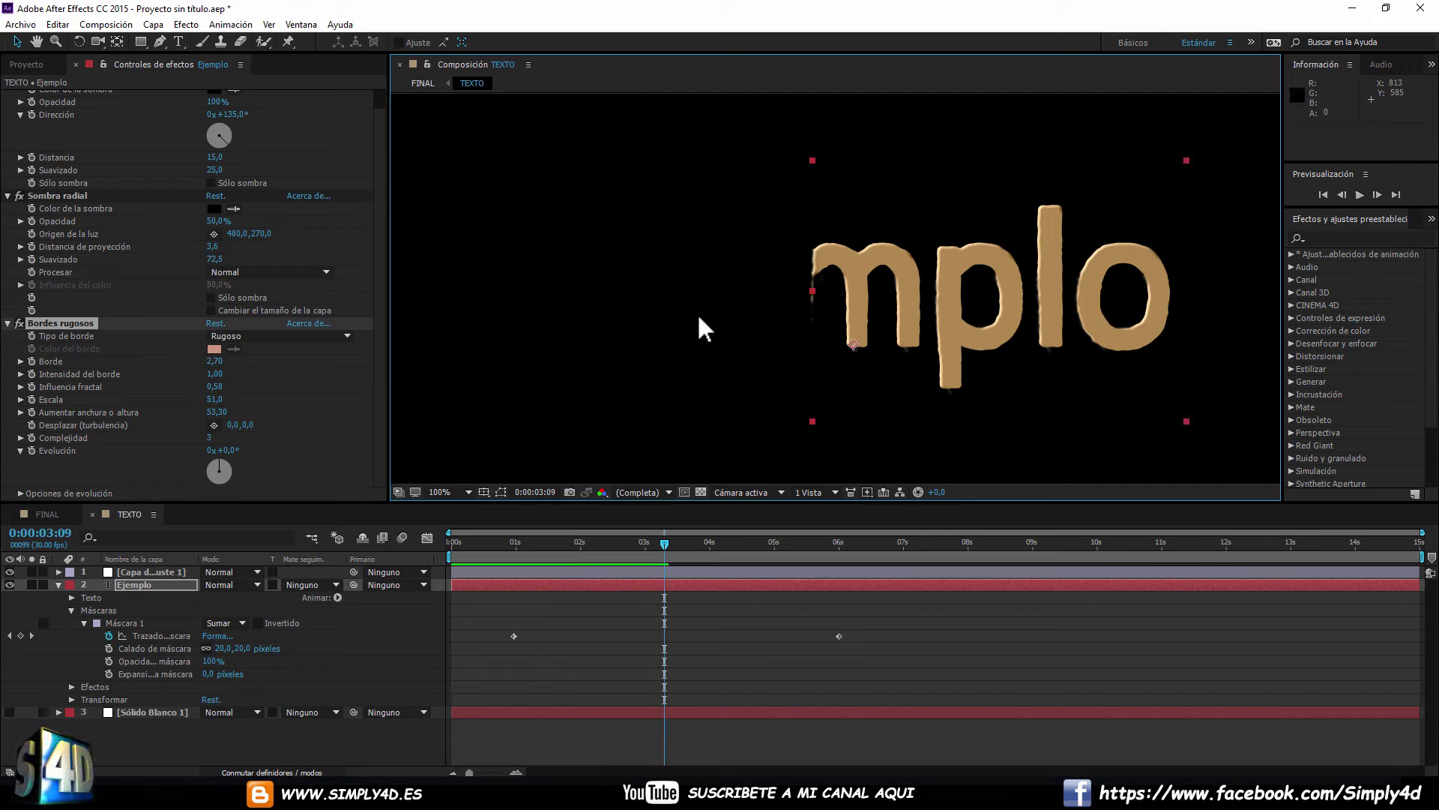
drag(465, 538, 452, 540)
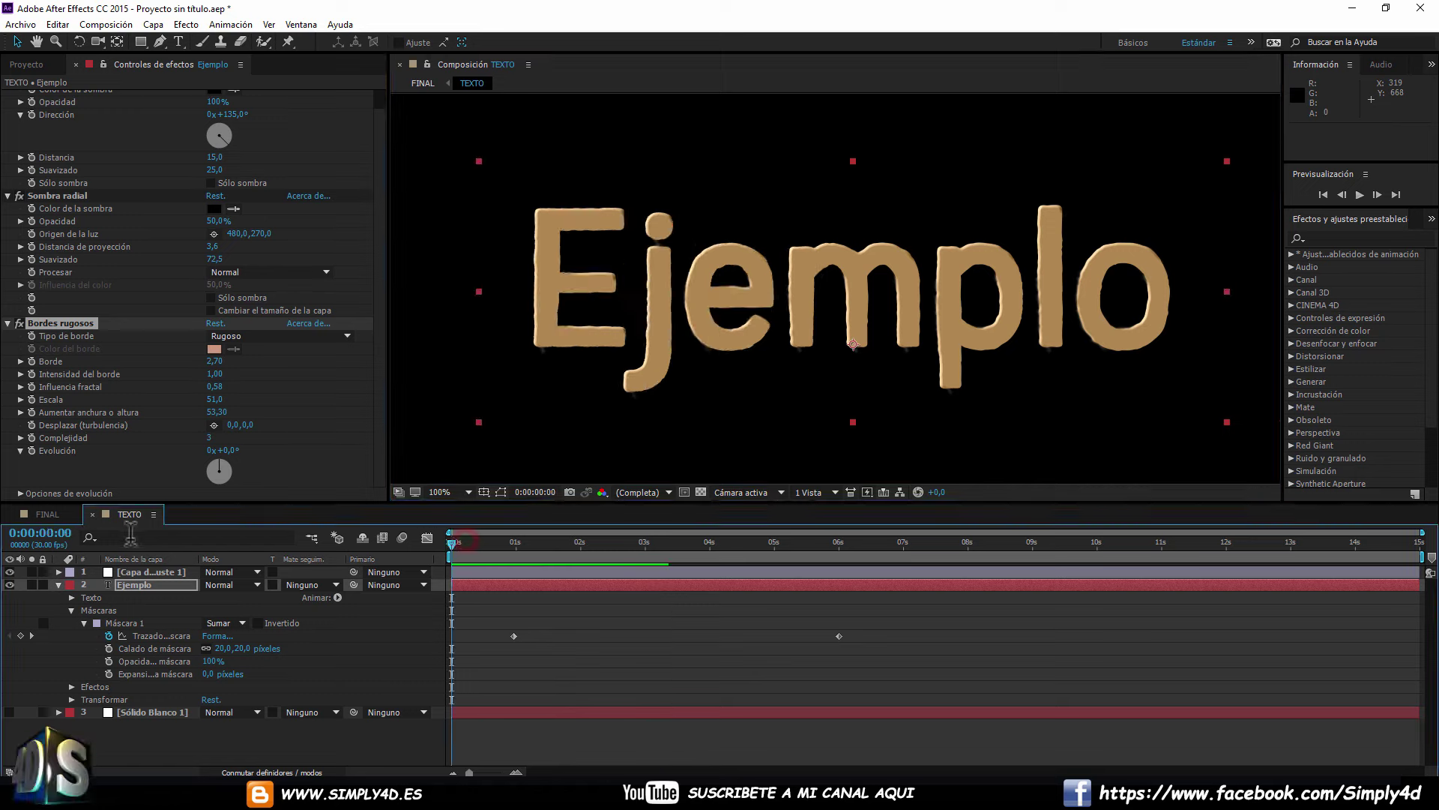
click(39, 513)
Zoom in and scrub FINAL to inspect frames where the text breaks into particles.
mouse_move(455, 544)
mouse_down()
mouse_move(581, 551)
mouse_move(550, 547)
mouse_up()
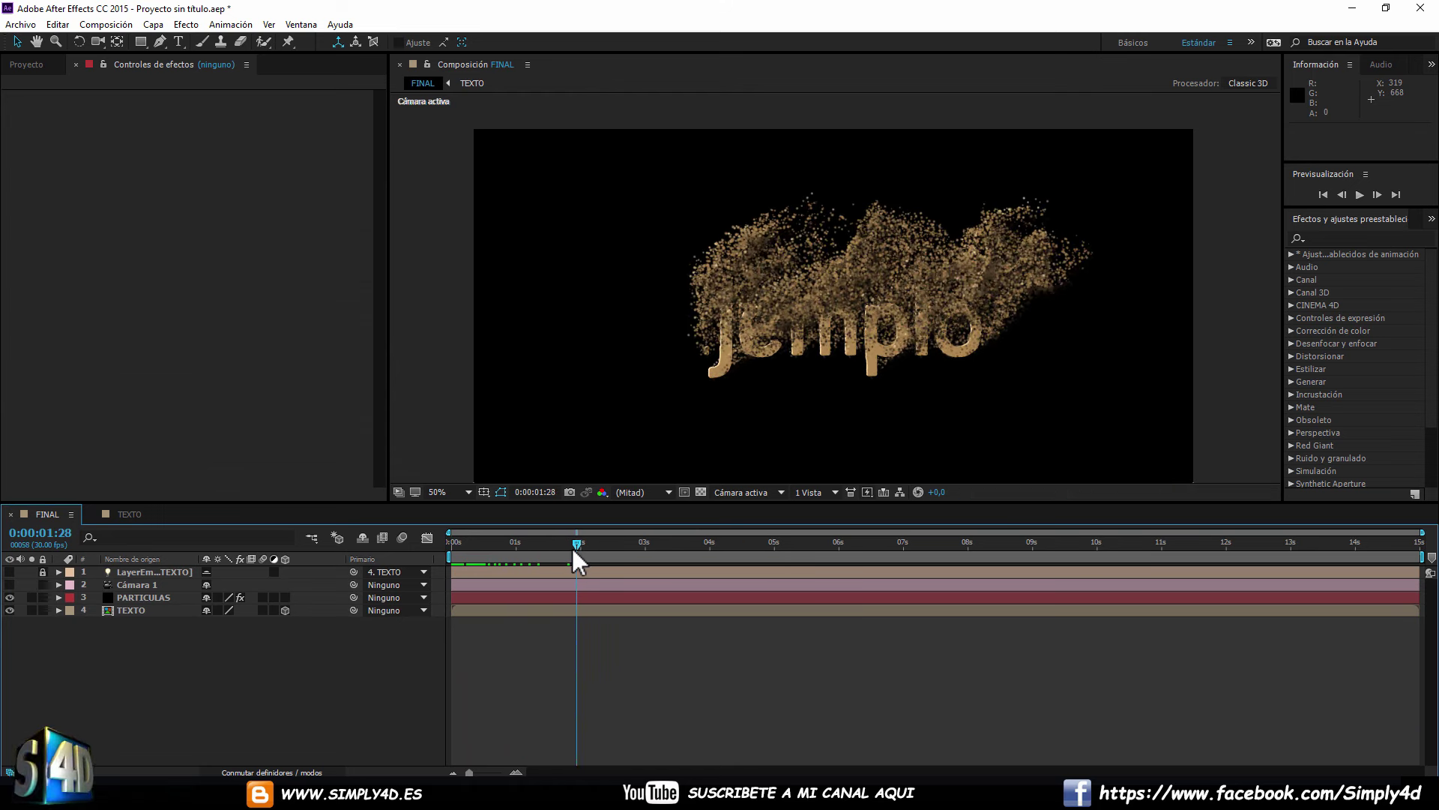
scroll(706, 301, up, 2)
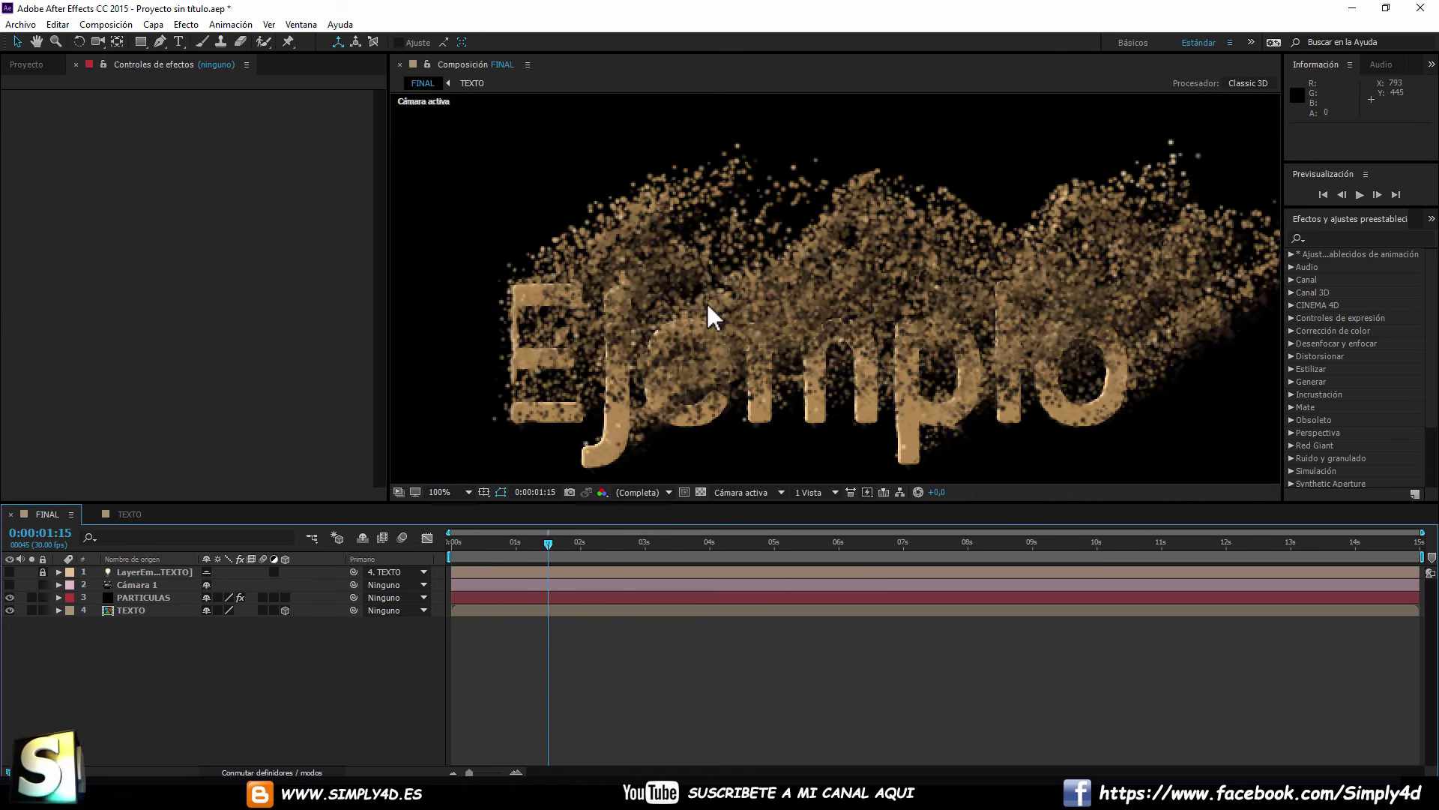
drag(820, 122, 699, 259)
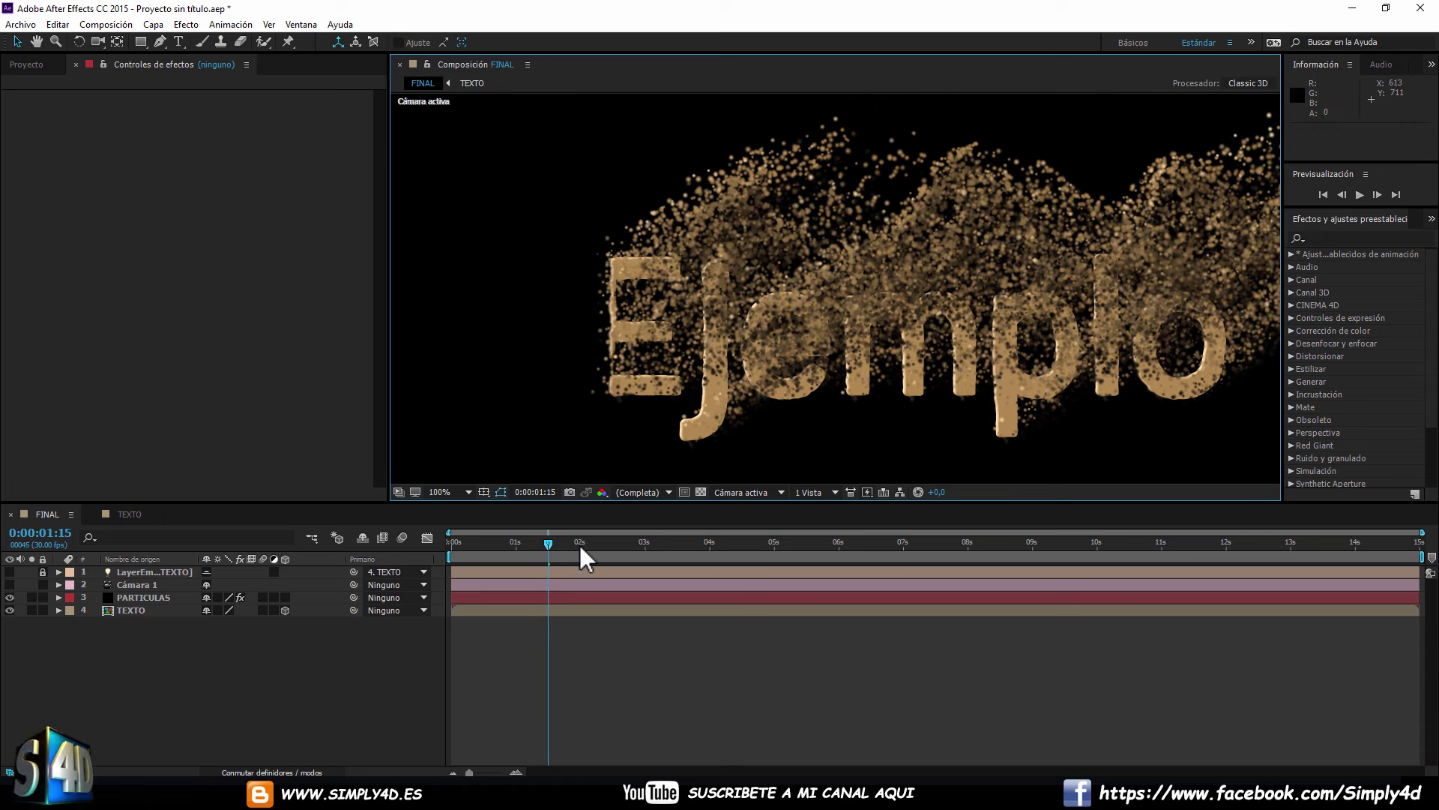
drag(537, 547, 586, 546)
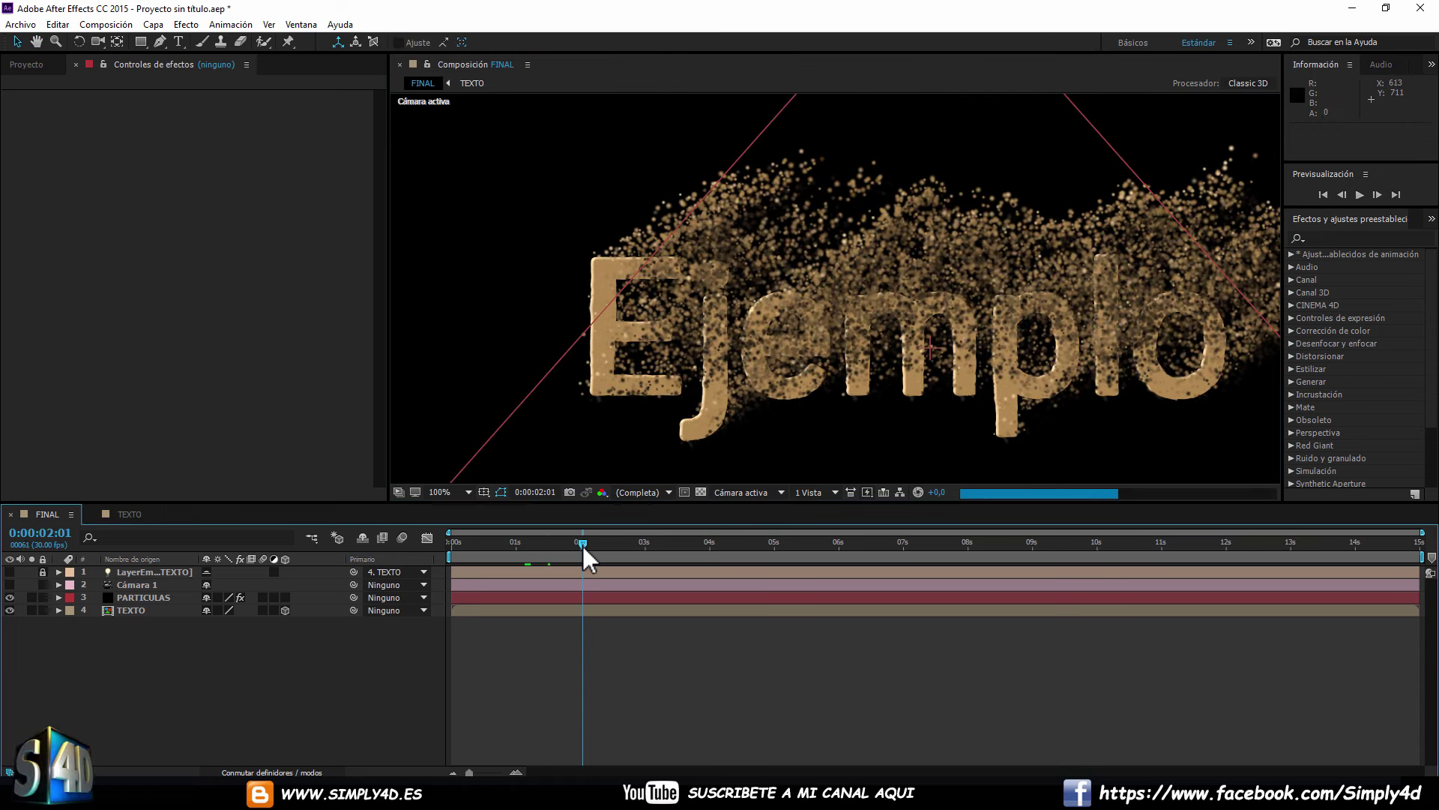
mouse_move(587, 546)
mouse_down()
mouse_move(628, 546)
mouse_move(427, 543)
mouse_up()
scroll(691, 334, down, 2)
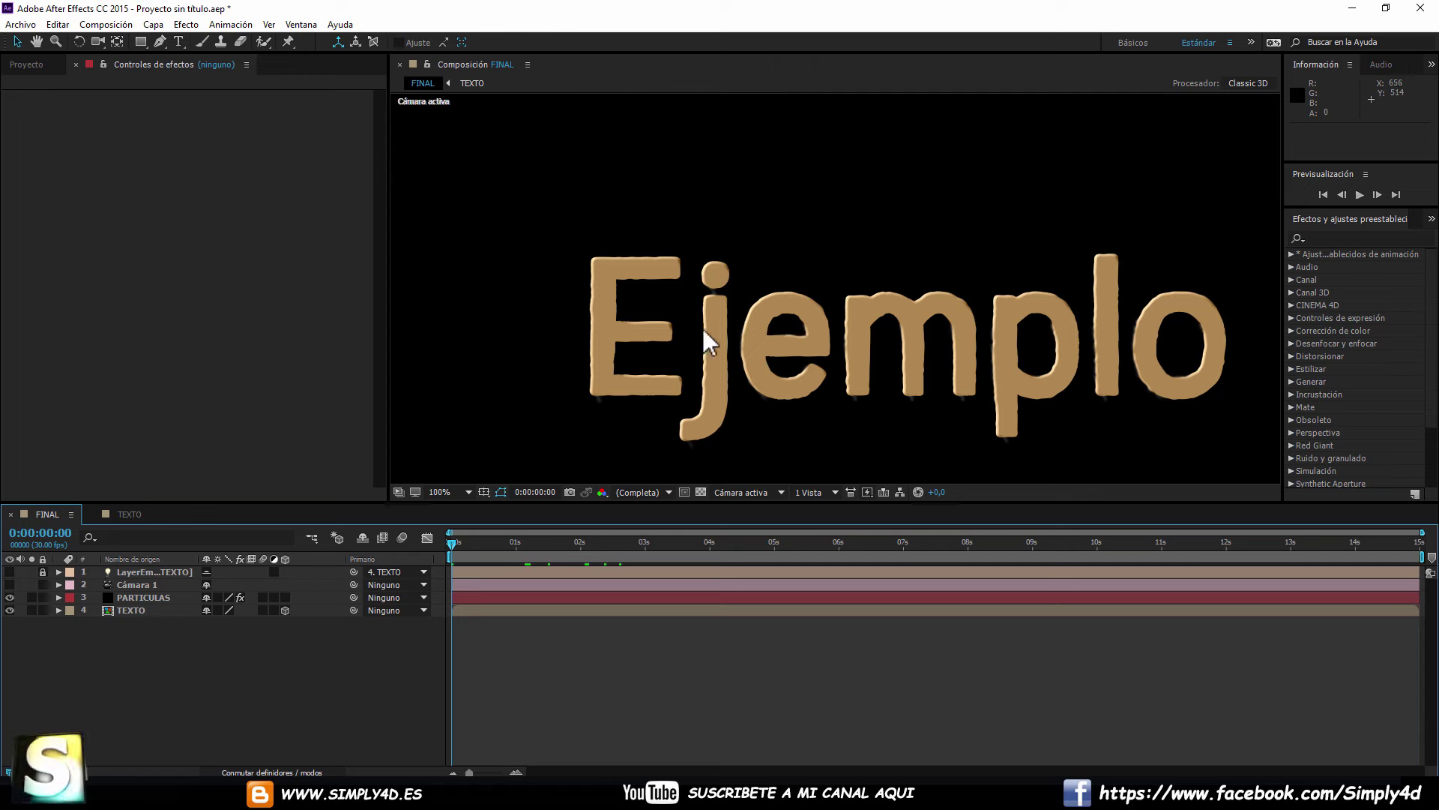
Preview the sand-particle dissolve, rewind to frame 0 and minimize After Effects.
key(space)
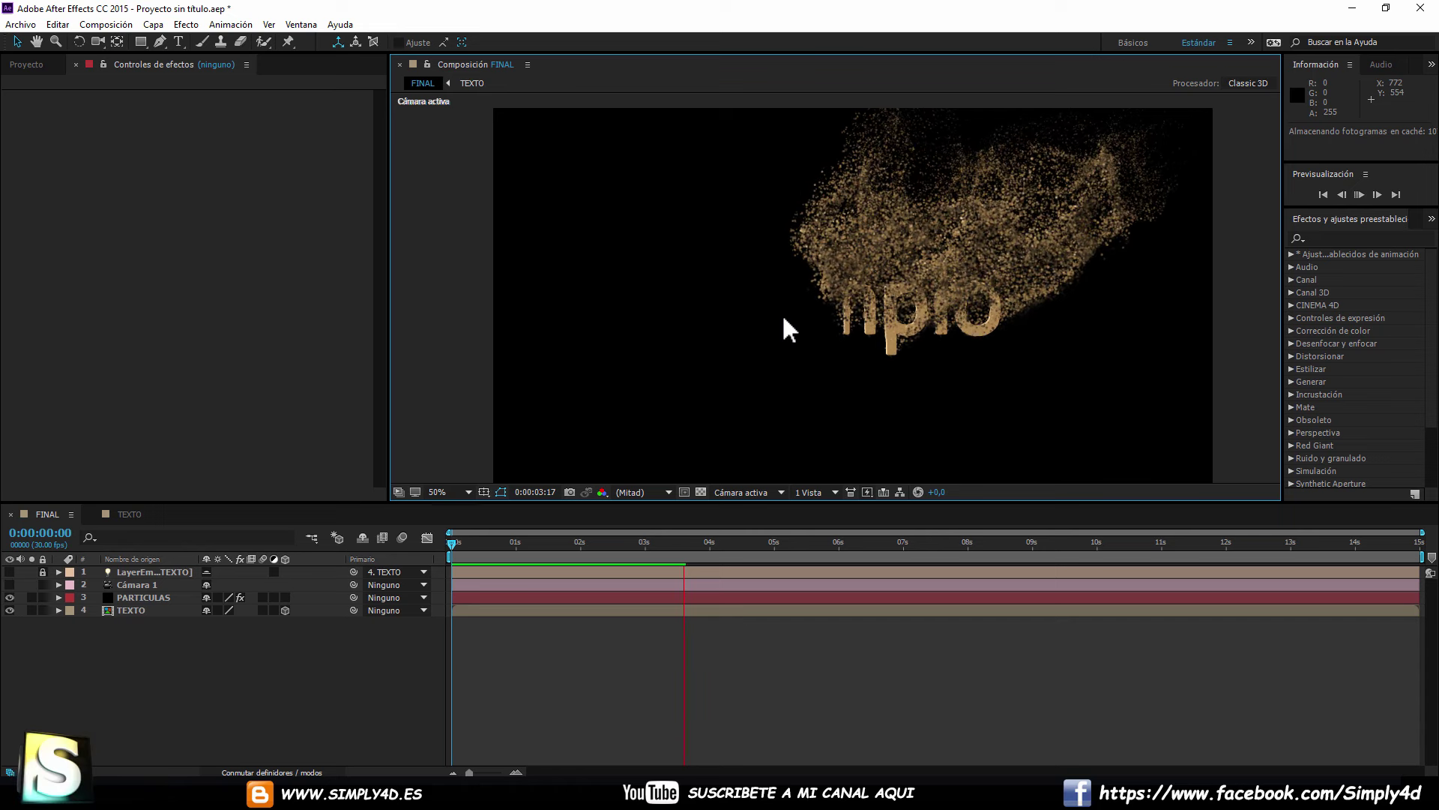
key(space)
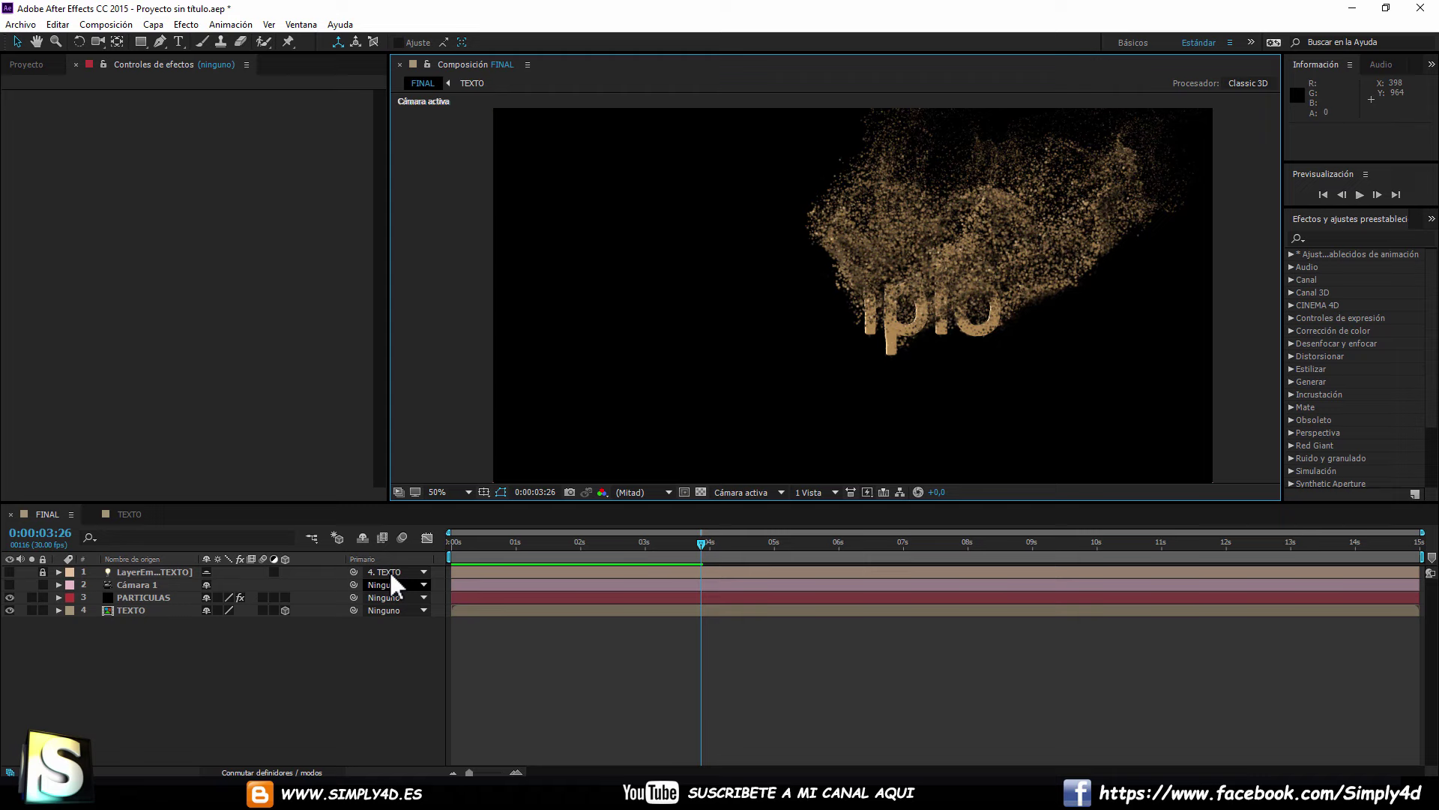
mouse_move(473, 537)
mouse_down()
mouse_move(440, 537)
mouse_move(597, 538)
mouse_move(452, 542)
mouse_up()
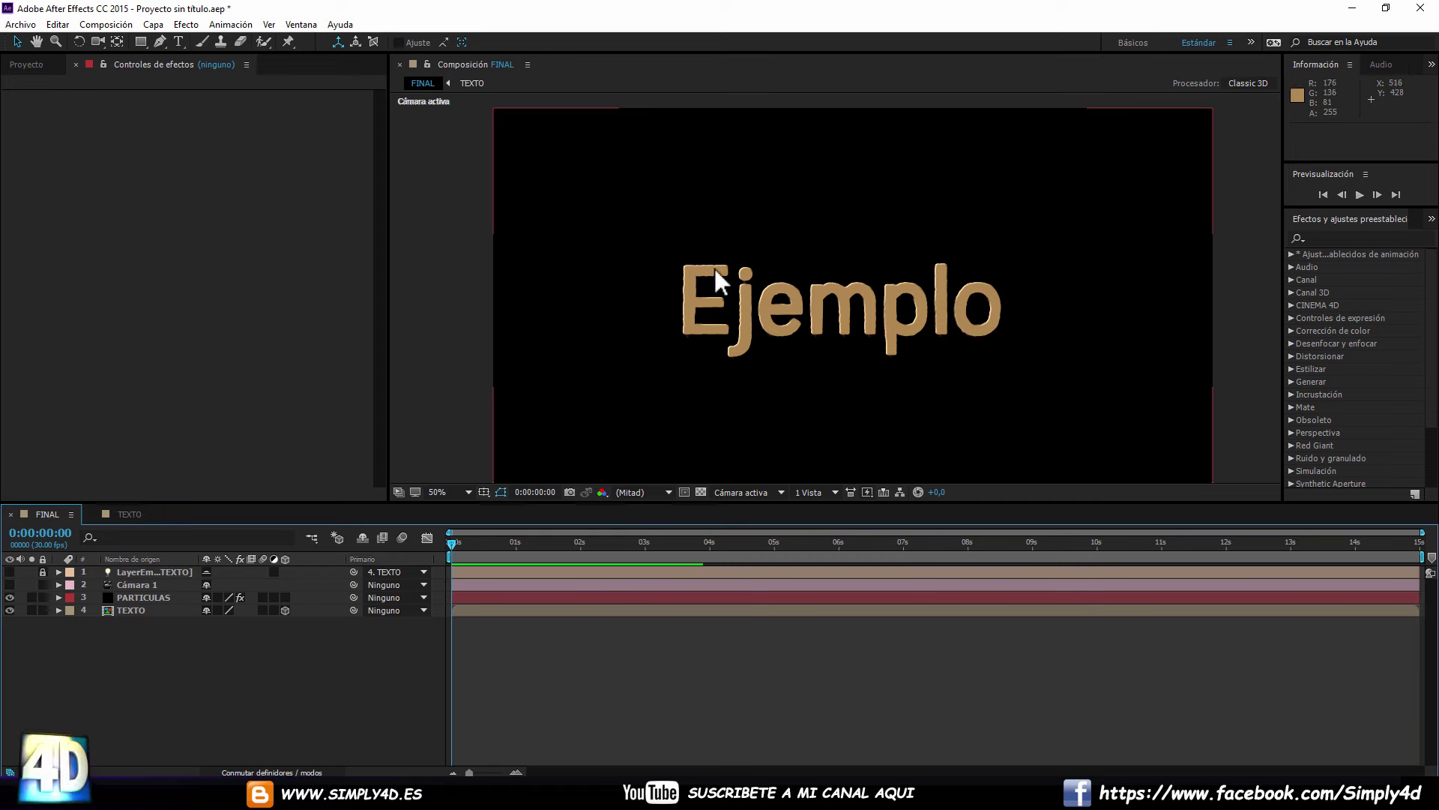
click(1354, 9)
double_click(755, 423)
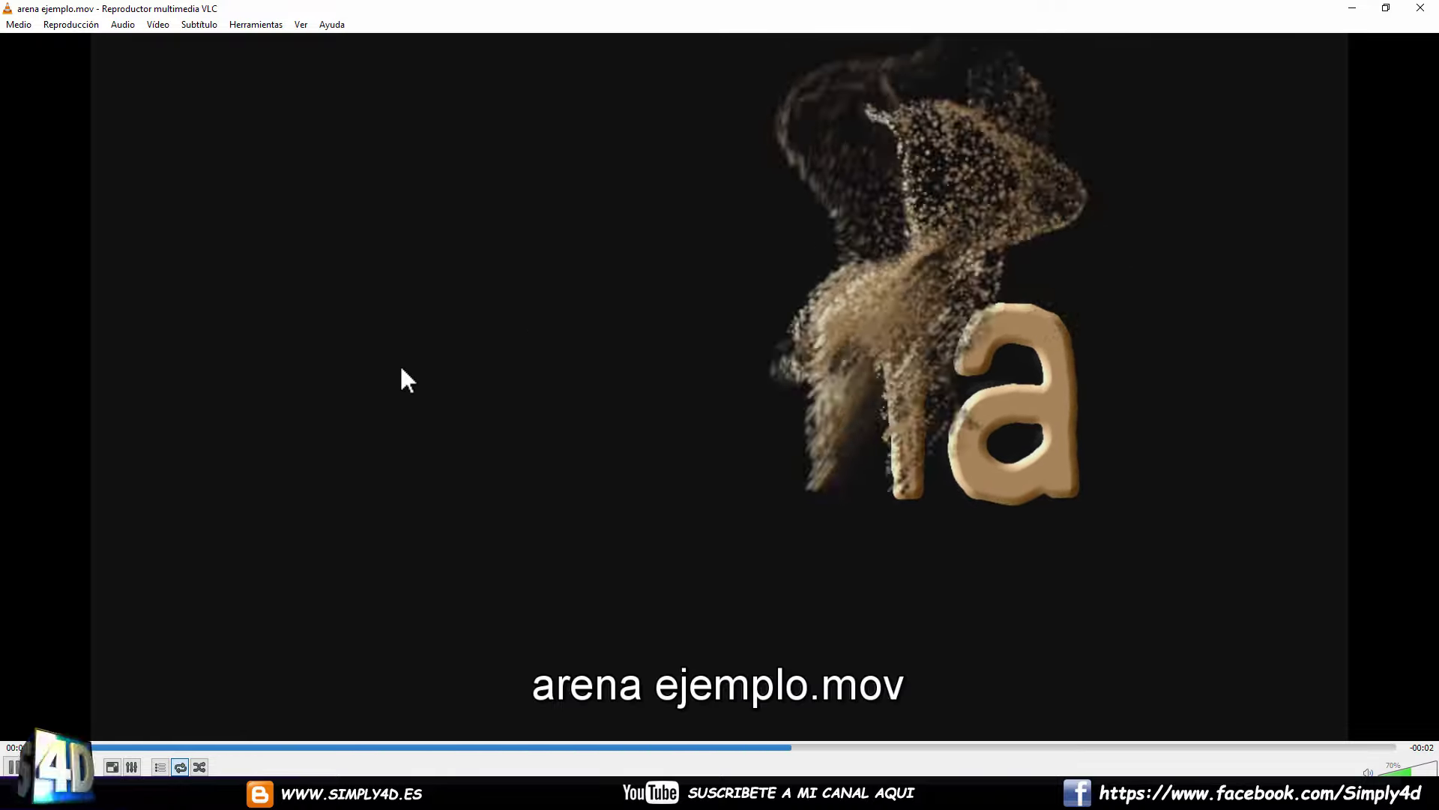
click(1420, 7)
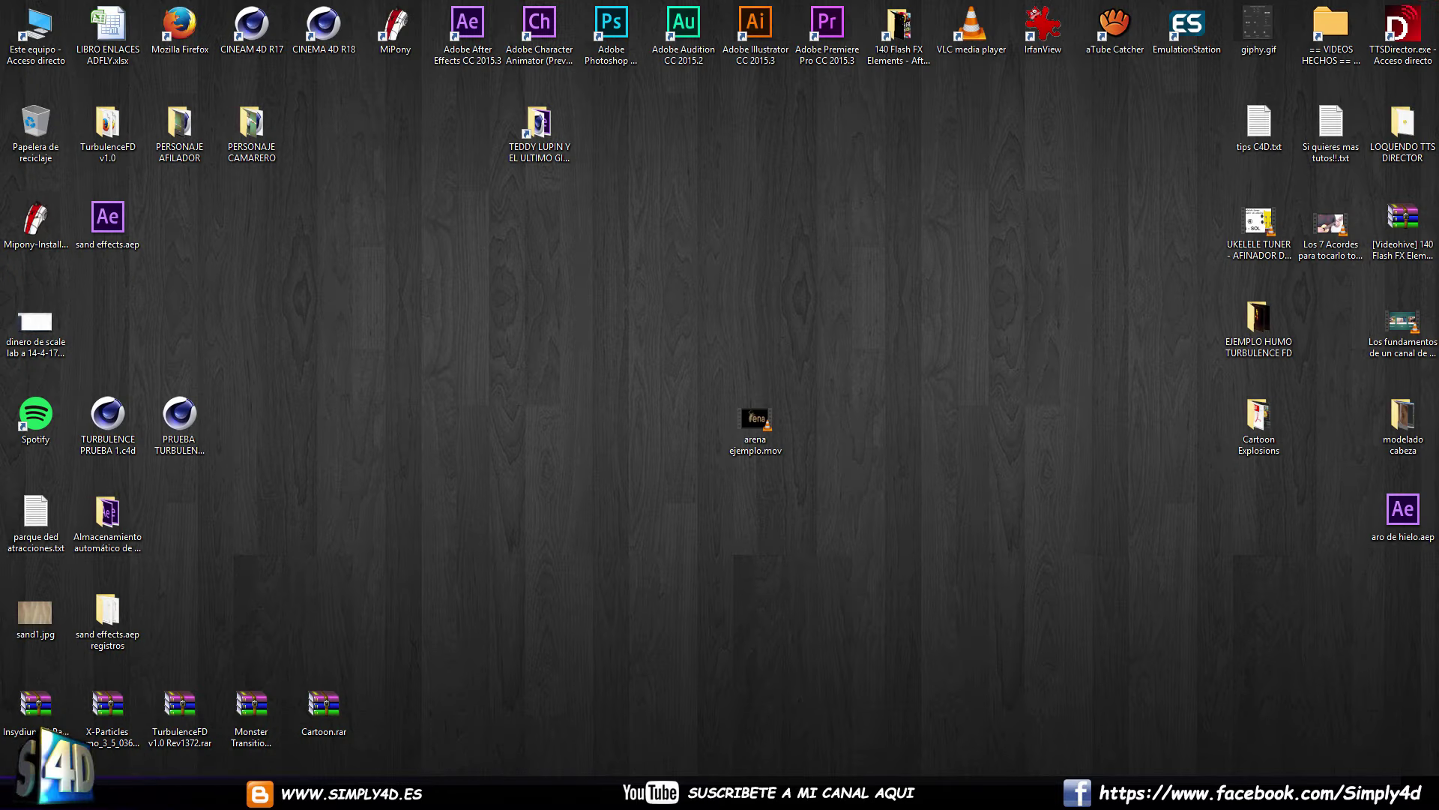
Restore After Effects, preview the TEXTO comp, then return to FINAL at 50% with the Project panel.
key(alt+Tab)
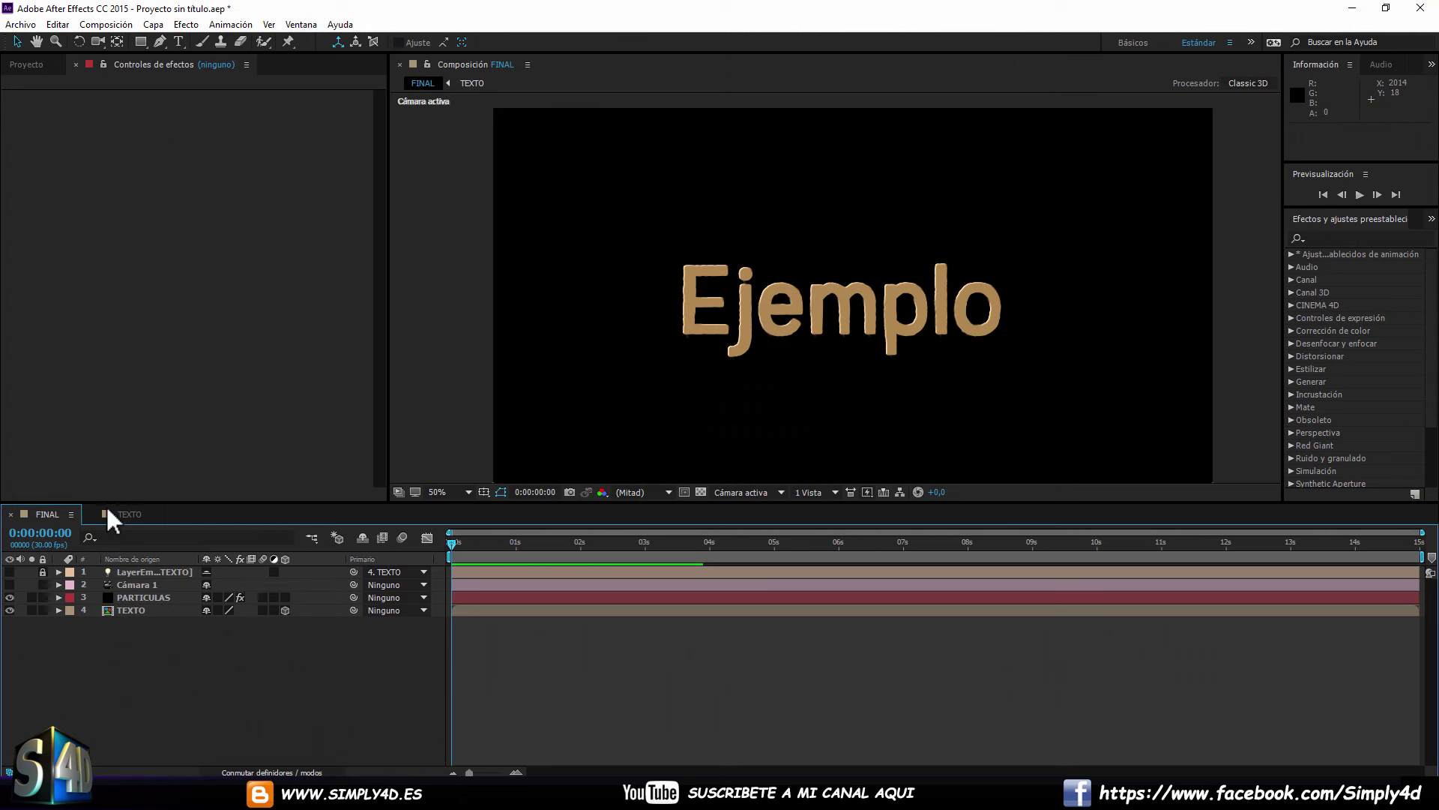
click(115, 514)
key(space)
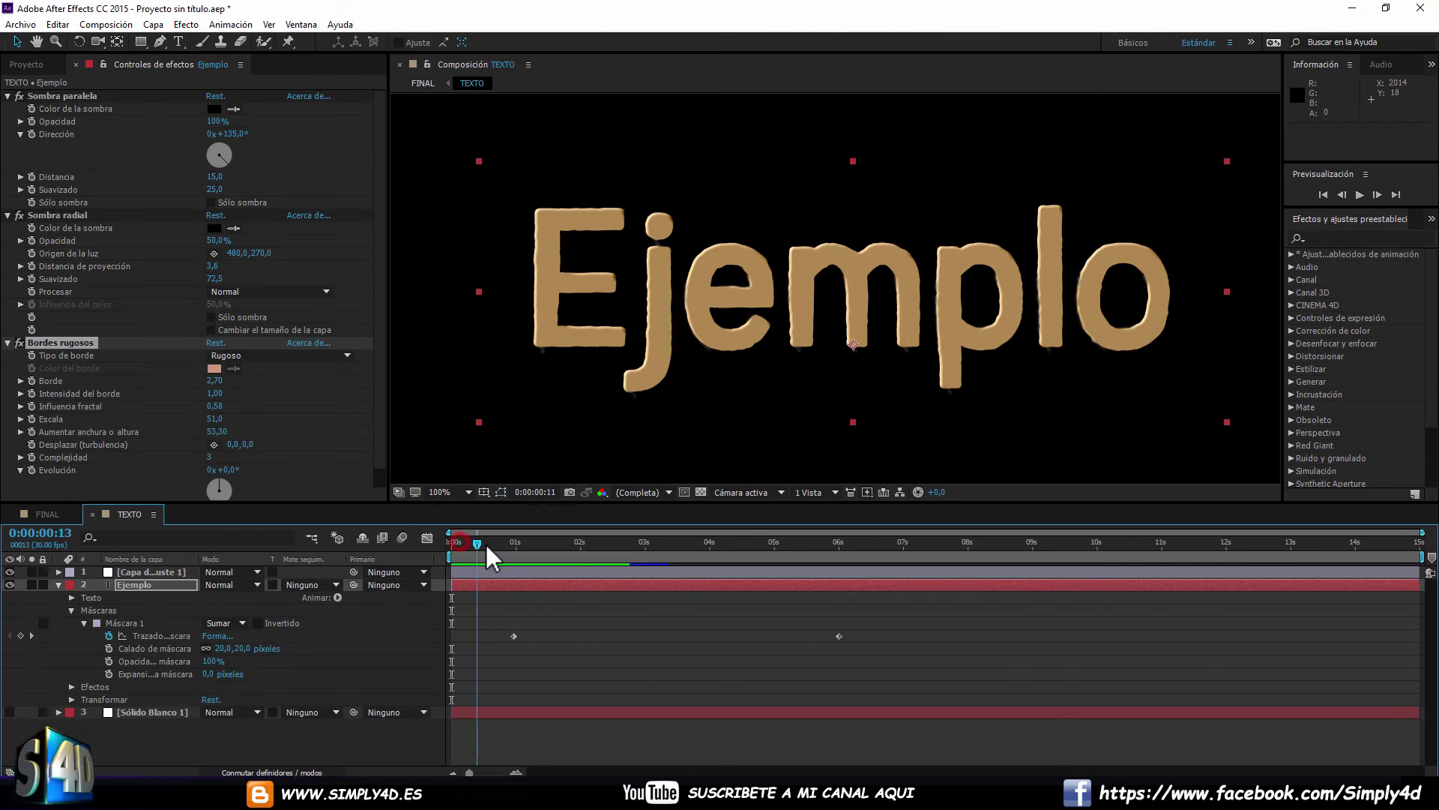
mouse_move(460, 542)
mouse_down()
mouse_move(807, 546)
mouse_move(365, 538)
mouse_up()
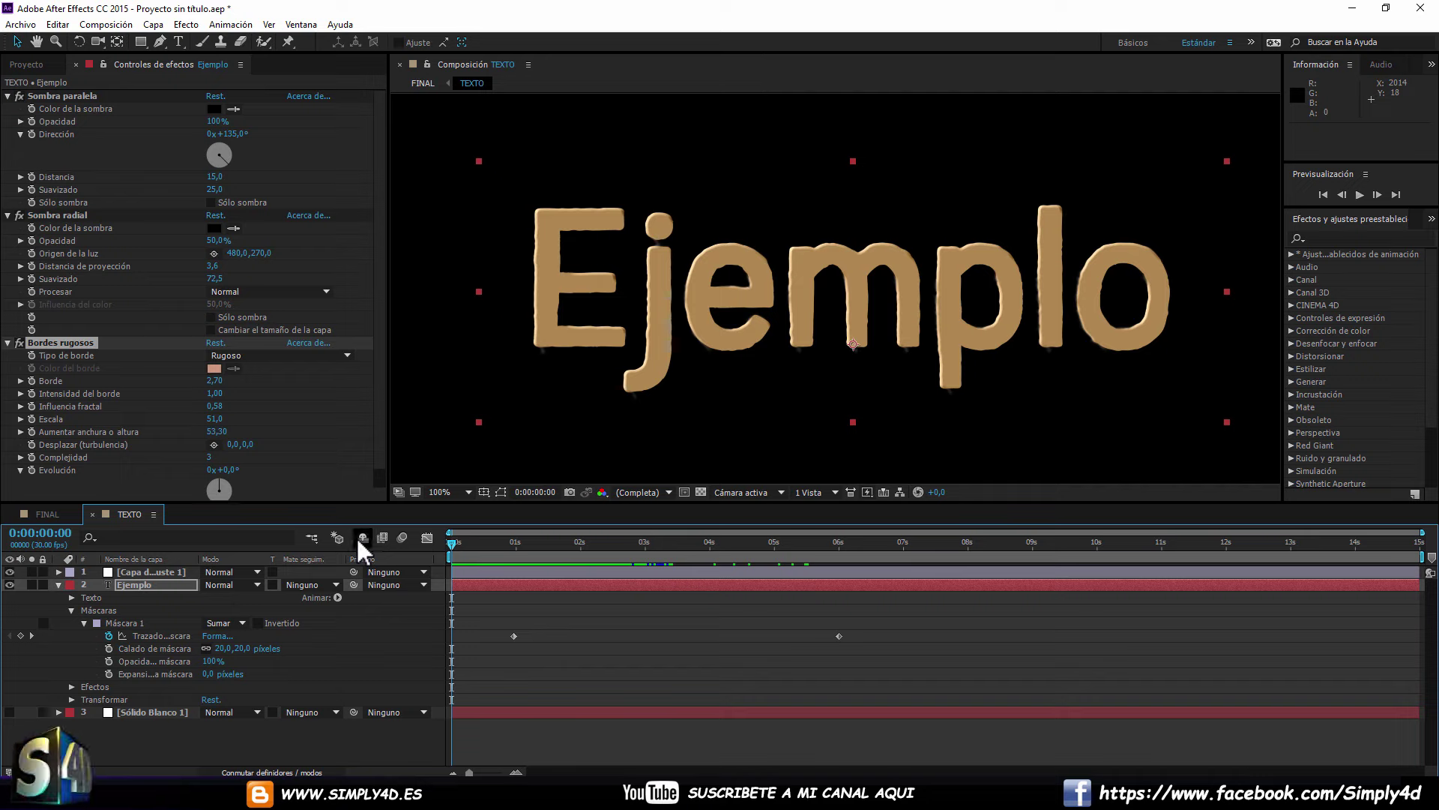
key(comma)
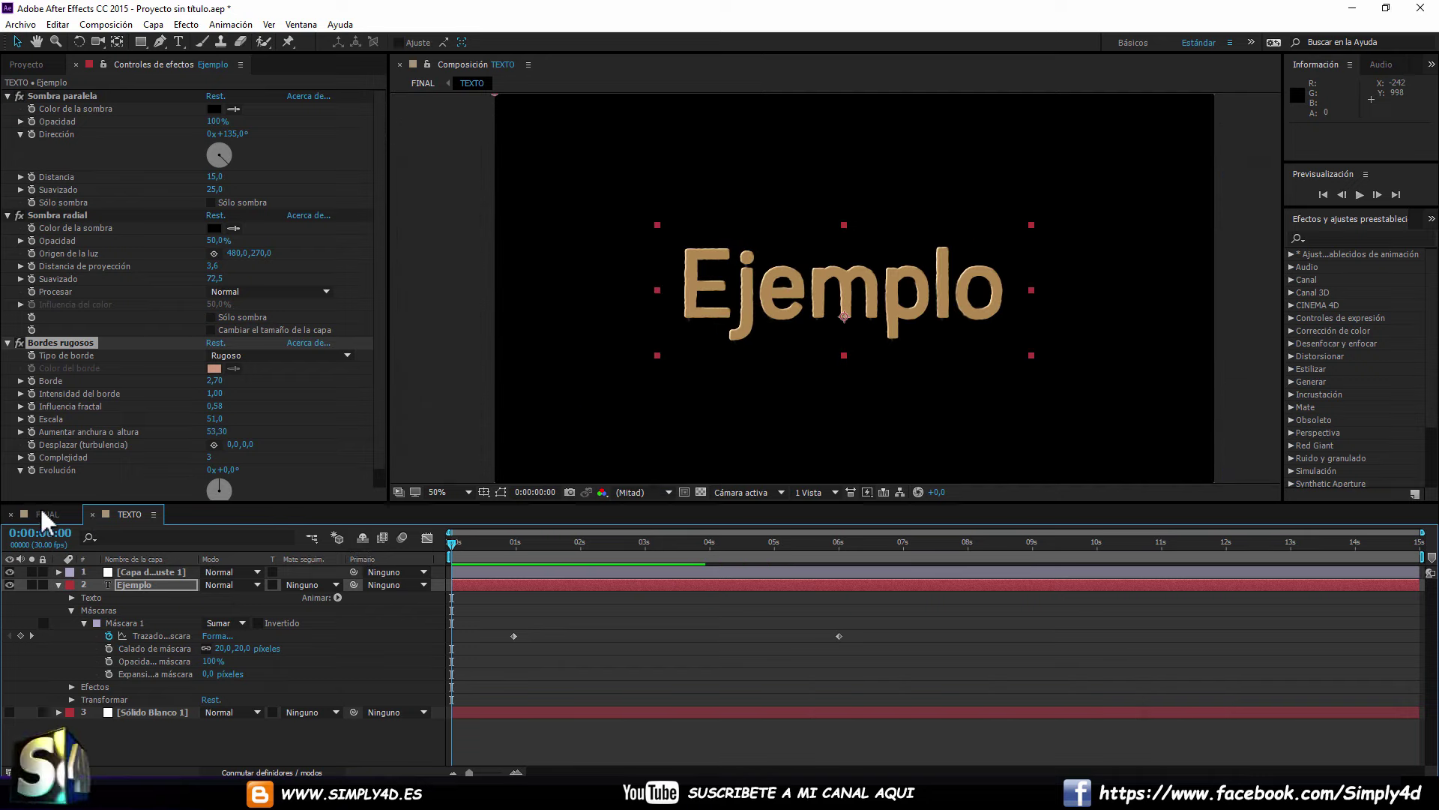
click(46, 513)
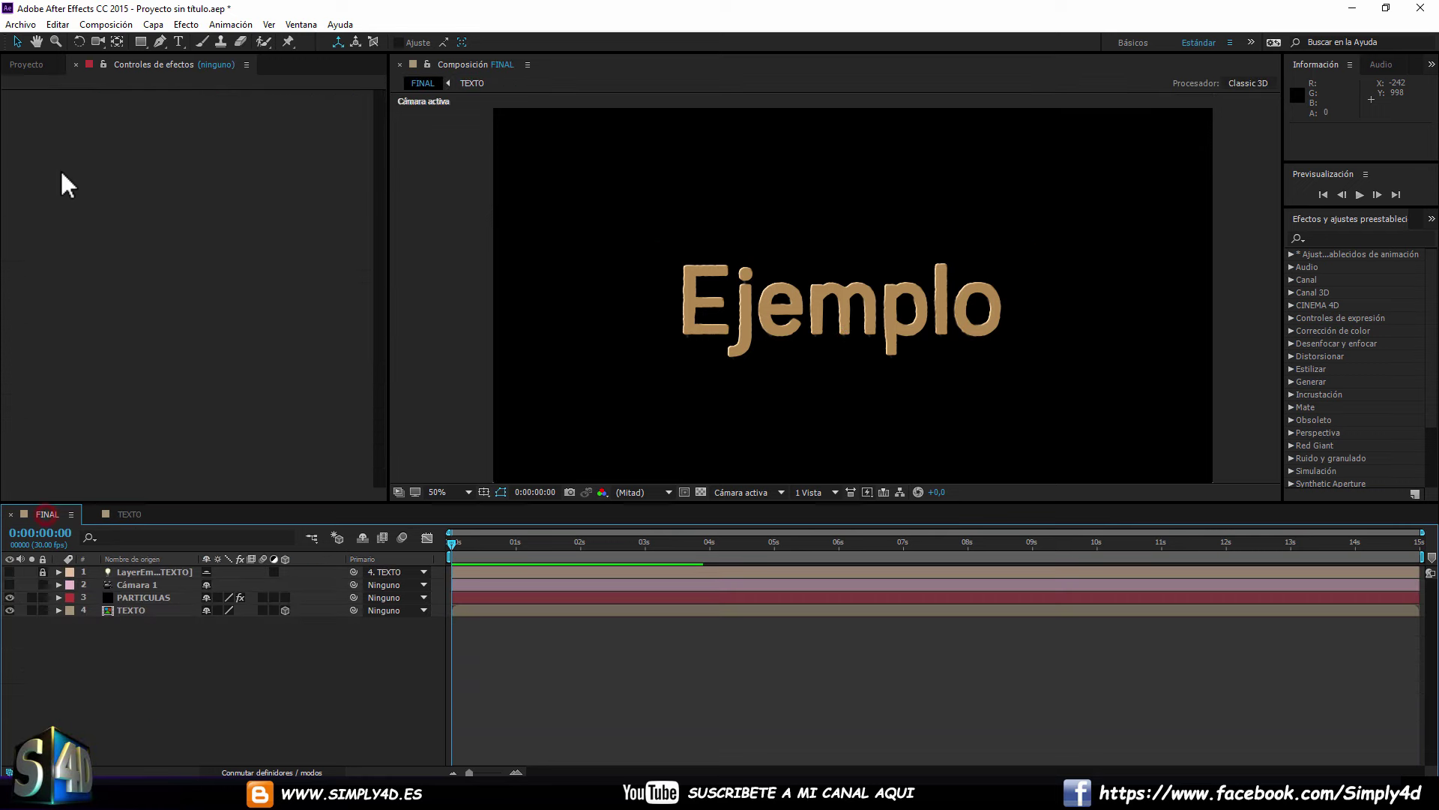
click(30, 69)
Duplicate the TEXTO composition via Edit > Duplicate.
click(38, 228)
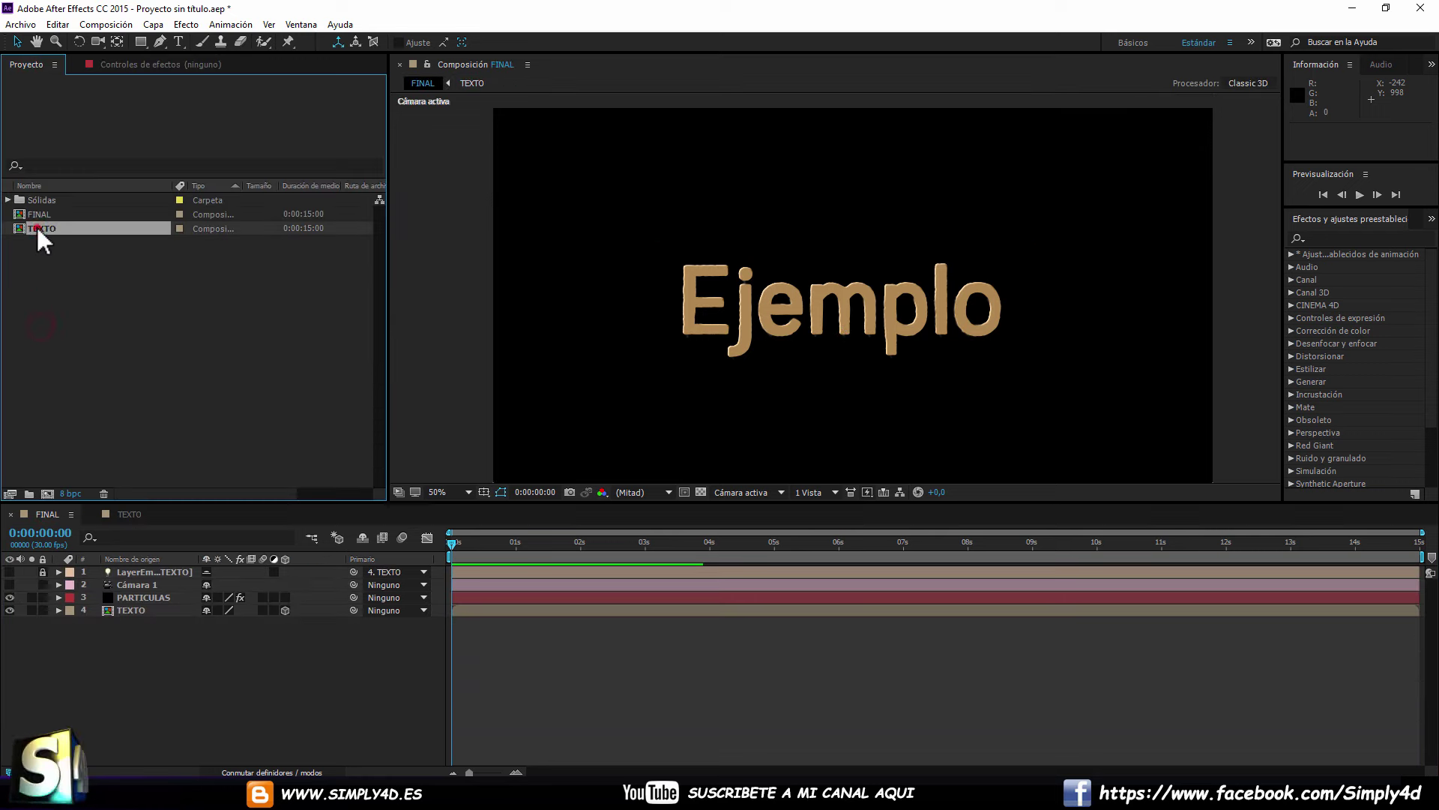
click(57, 25)
click(91, 217)
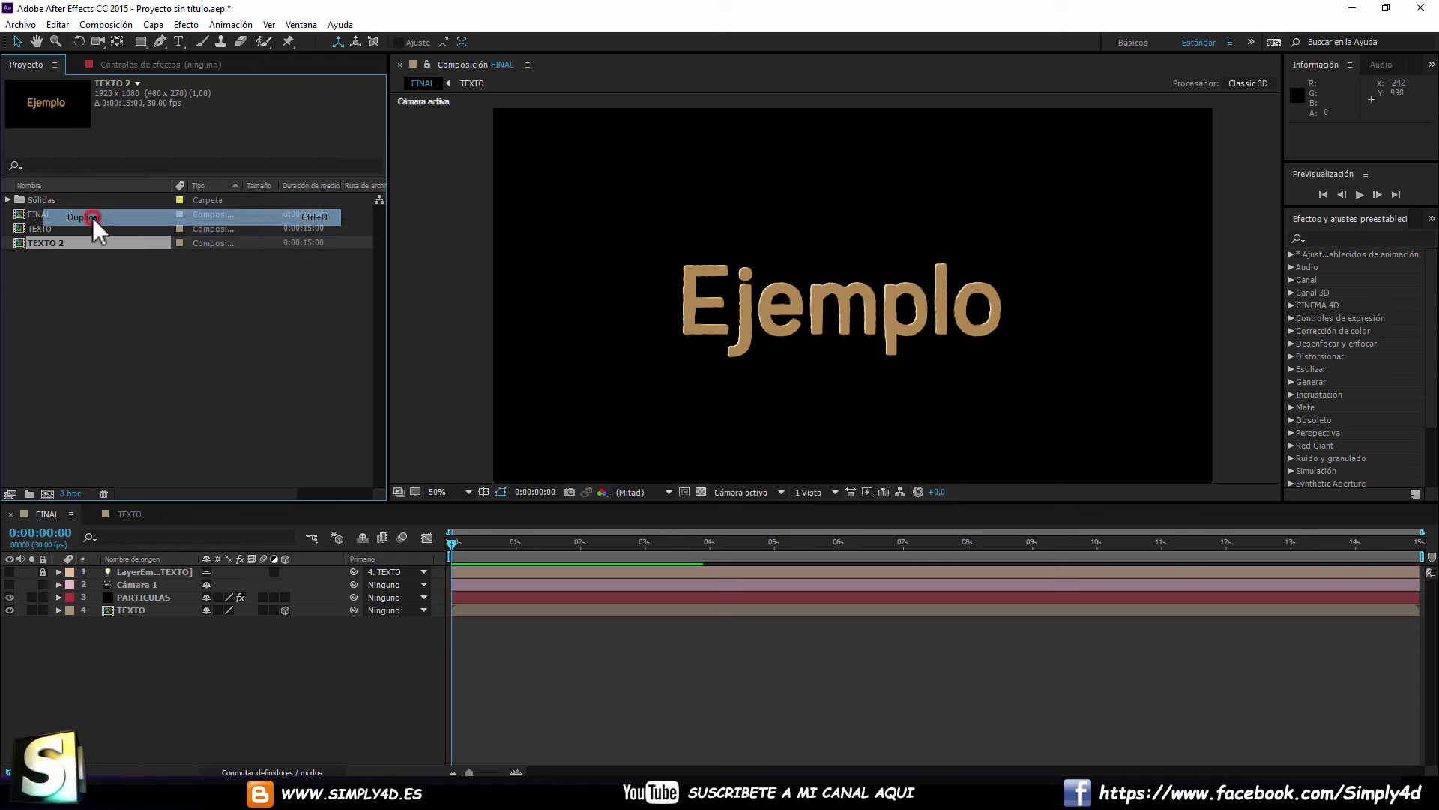
Rename the copy TEXTO 2 to 'TEXTO particula'.
click(57, 243)
right_click(57, 243)
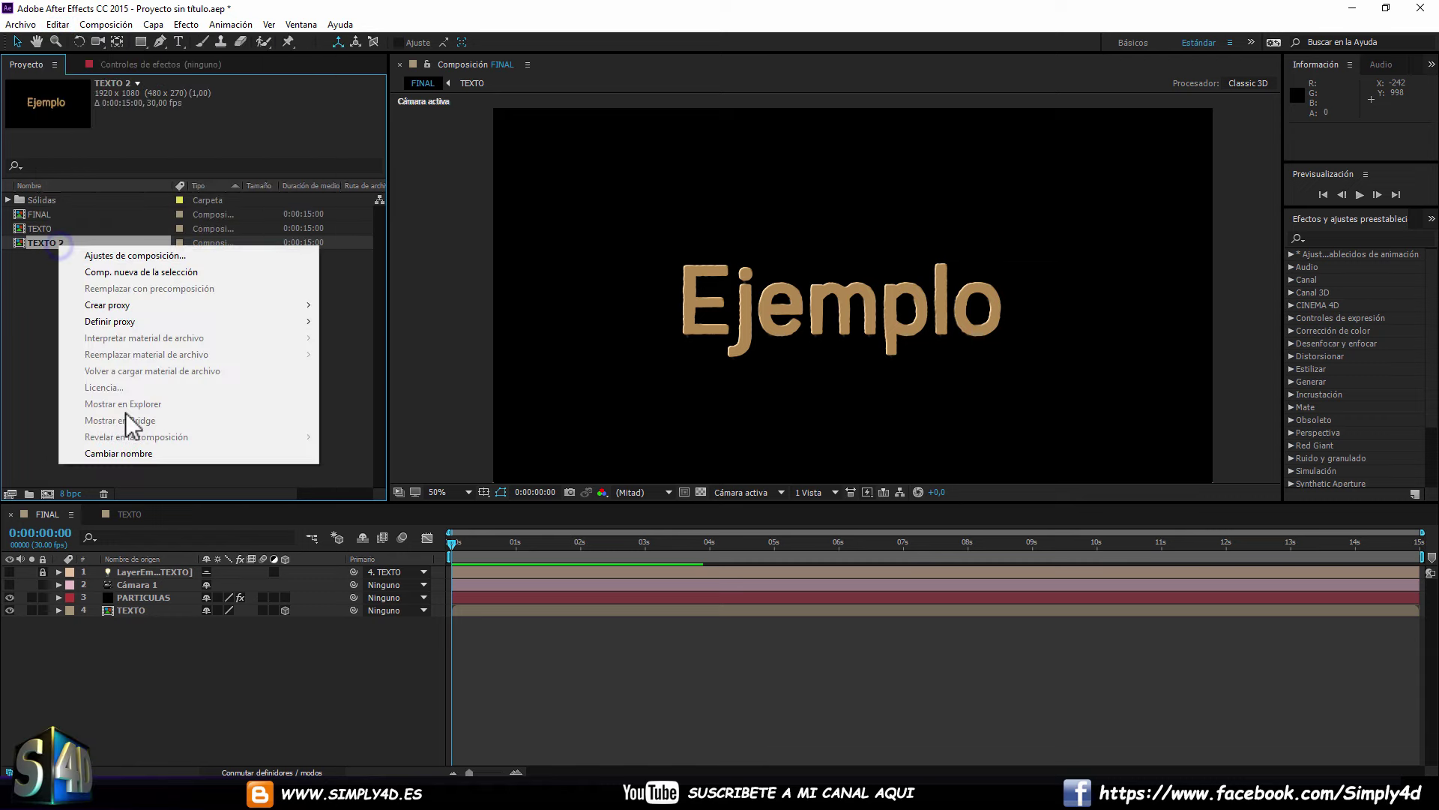
click(120, 454)
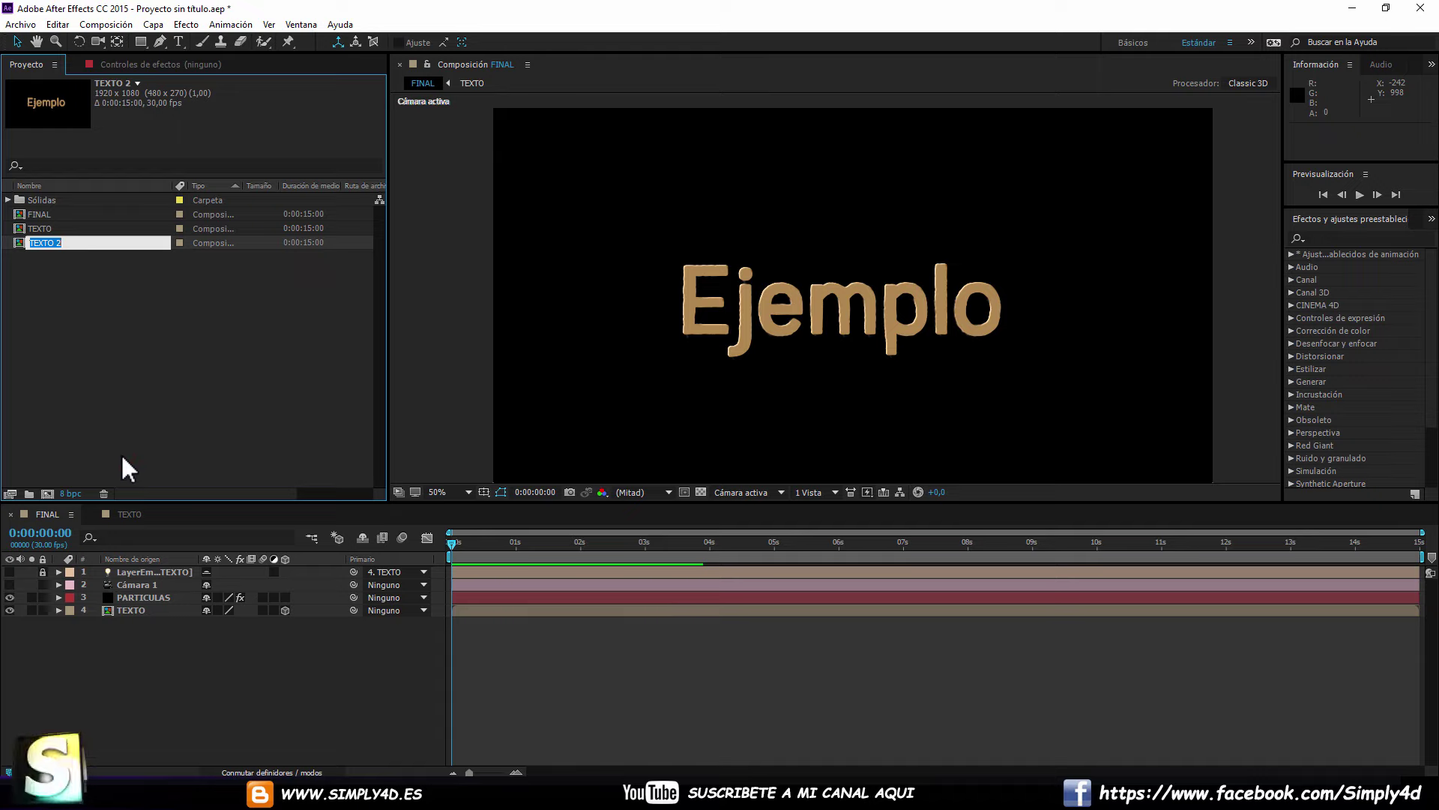
key(End)
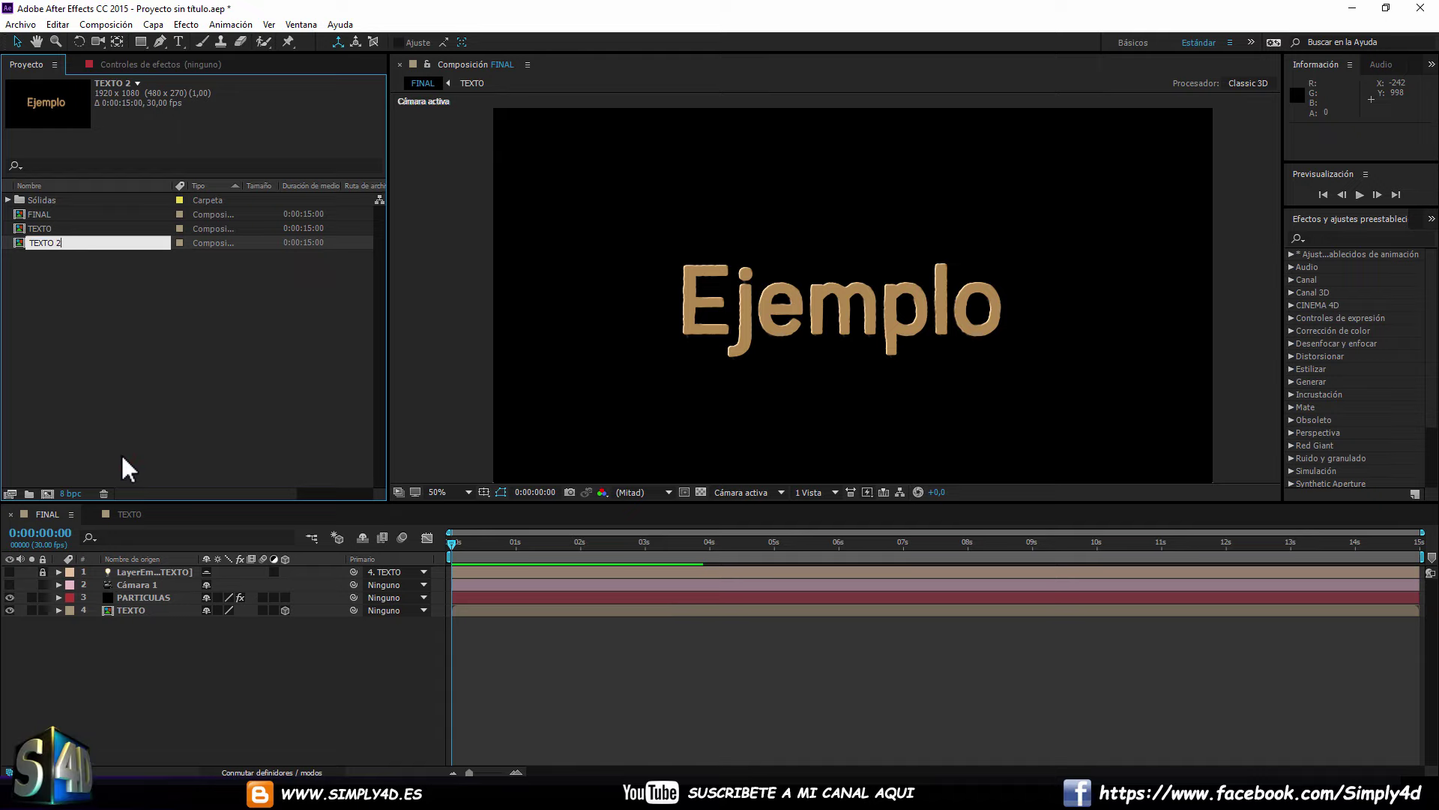
key(BackSpace)
text(par)
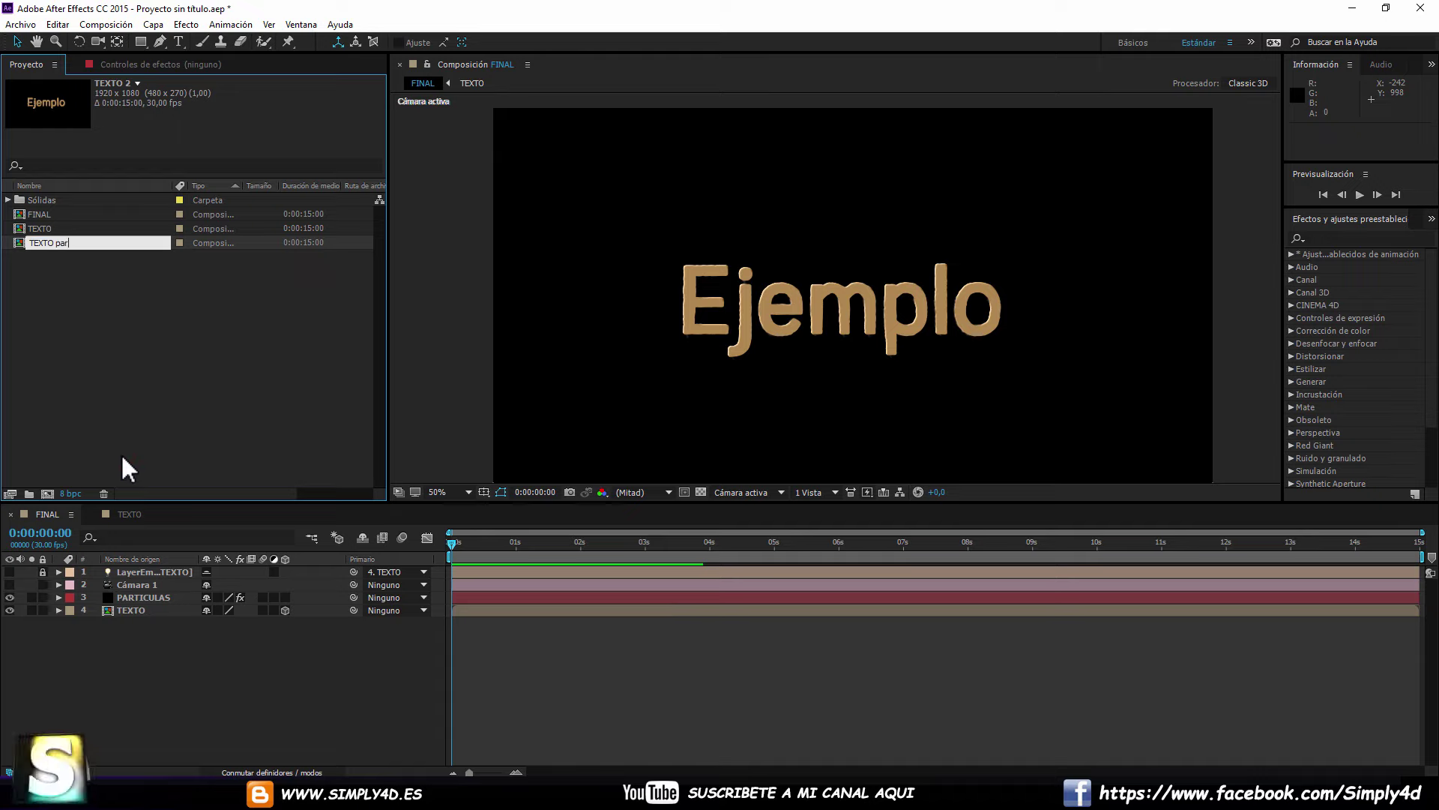
text(ticula)
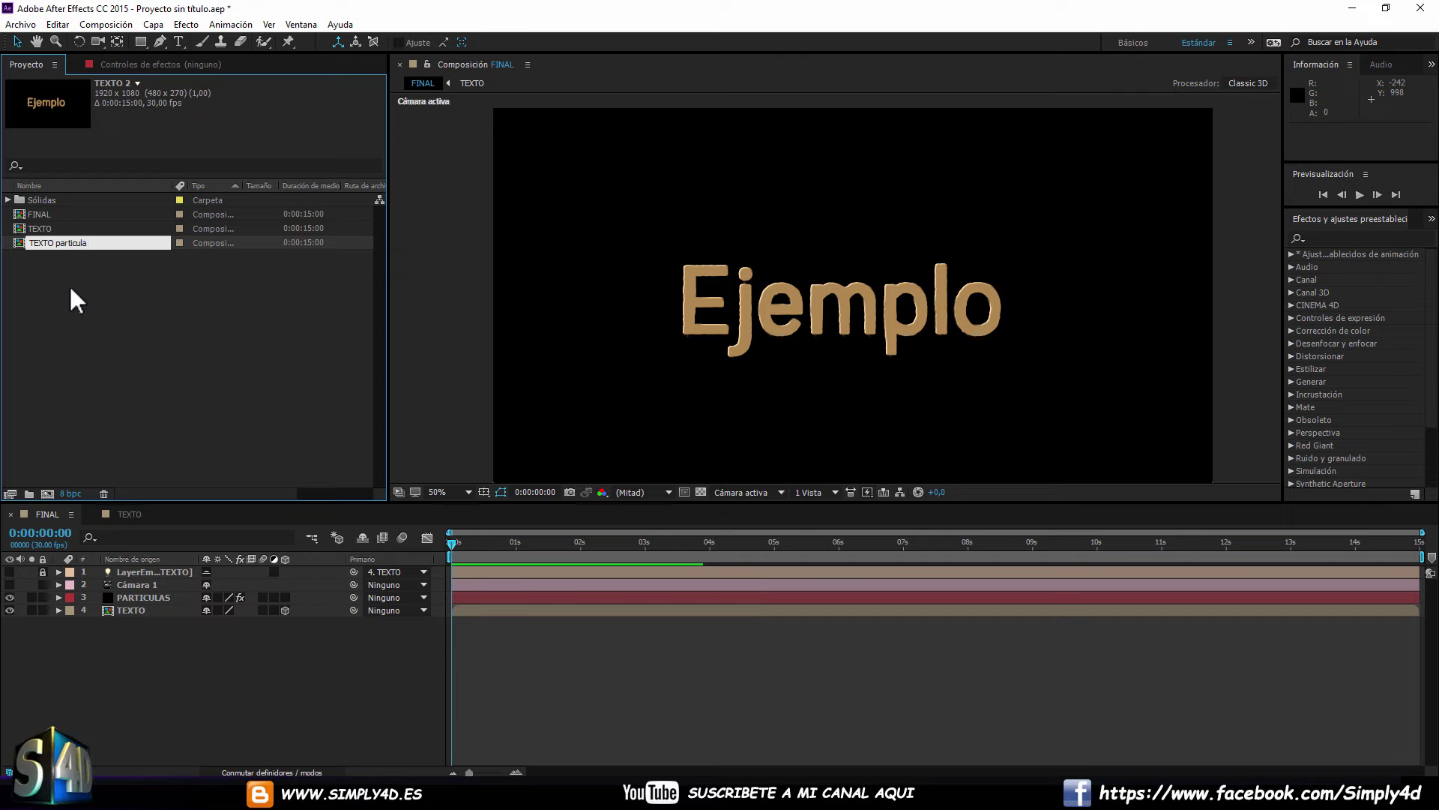
click(143, 282)
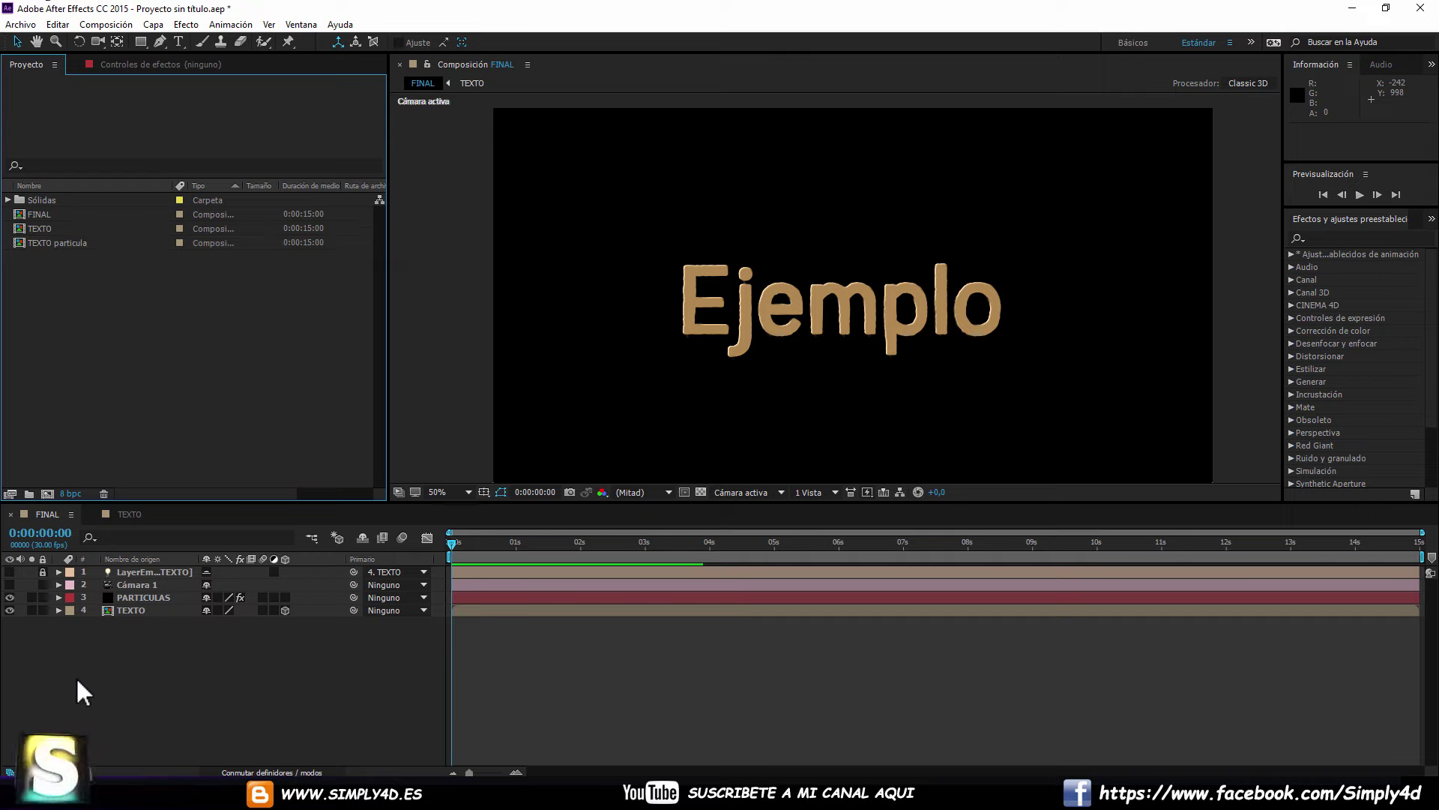
Check Particular's emitter layer list, then add TEXTO particula to FINAL above the TEXTO layer.
click(148, 597)
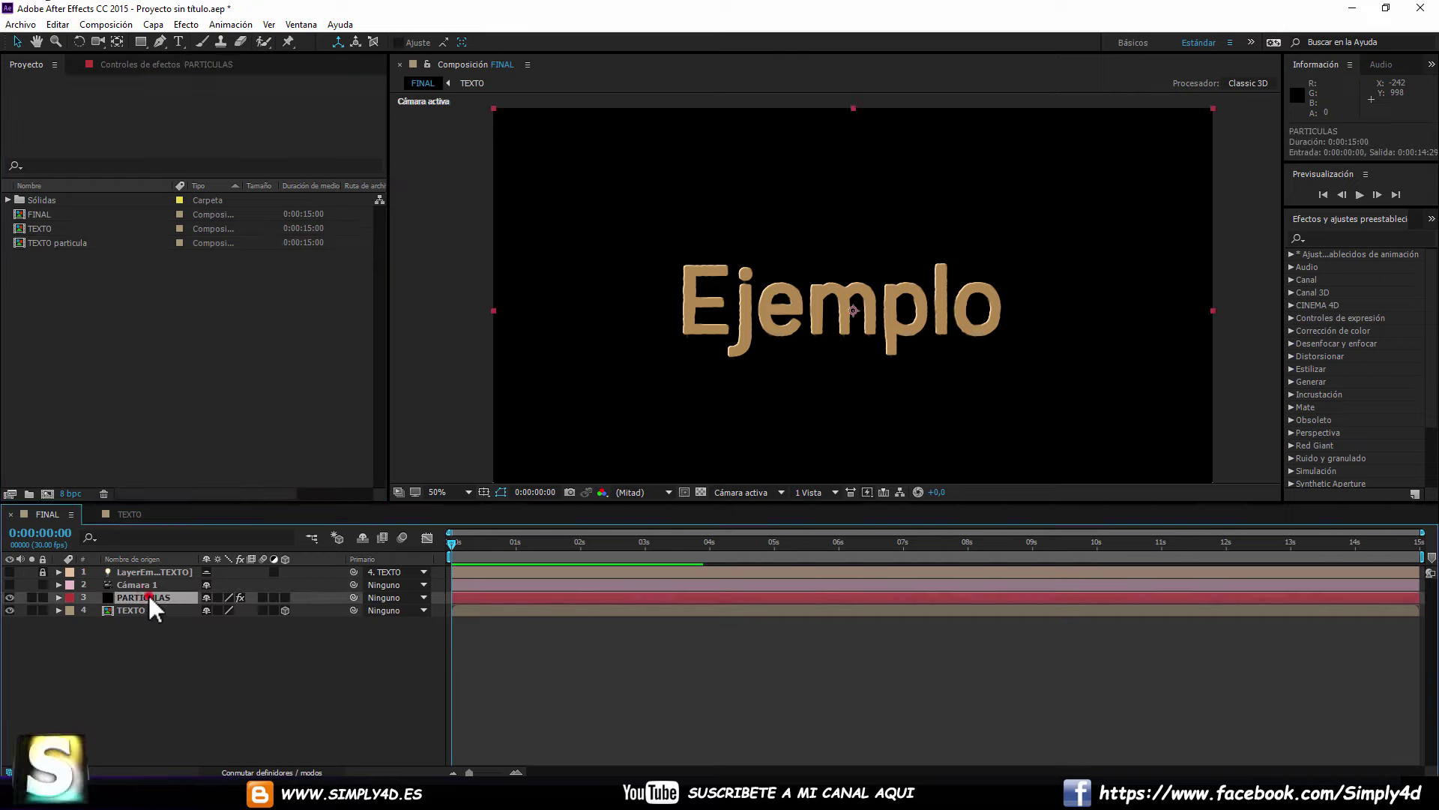
click(150, 65)
click(312, 415)
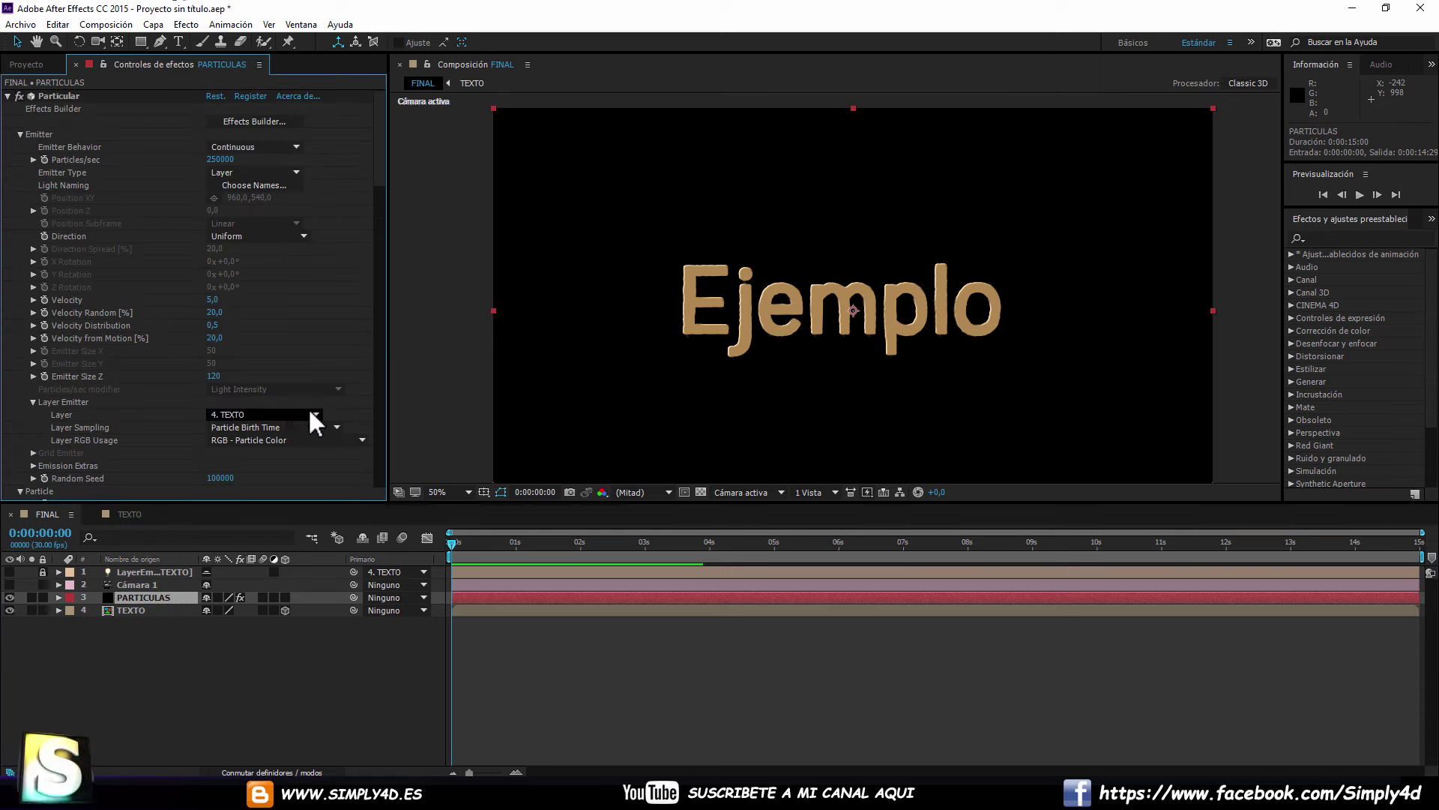
click(274, 469)
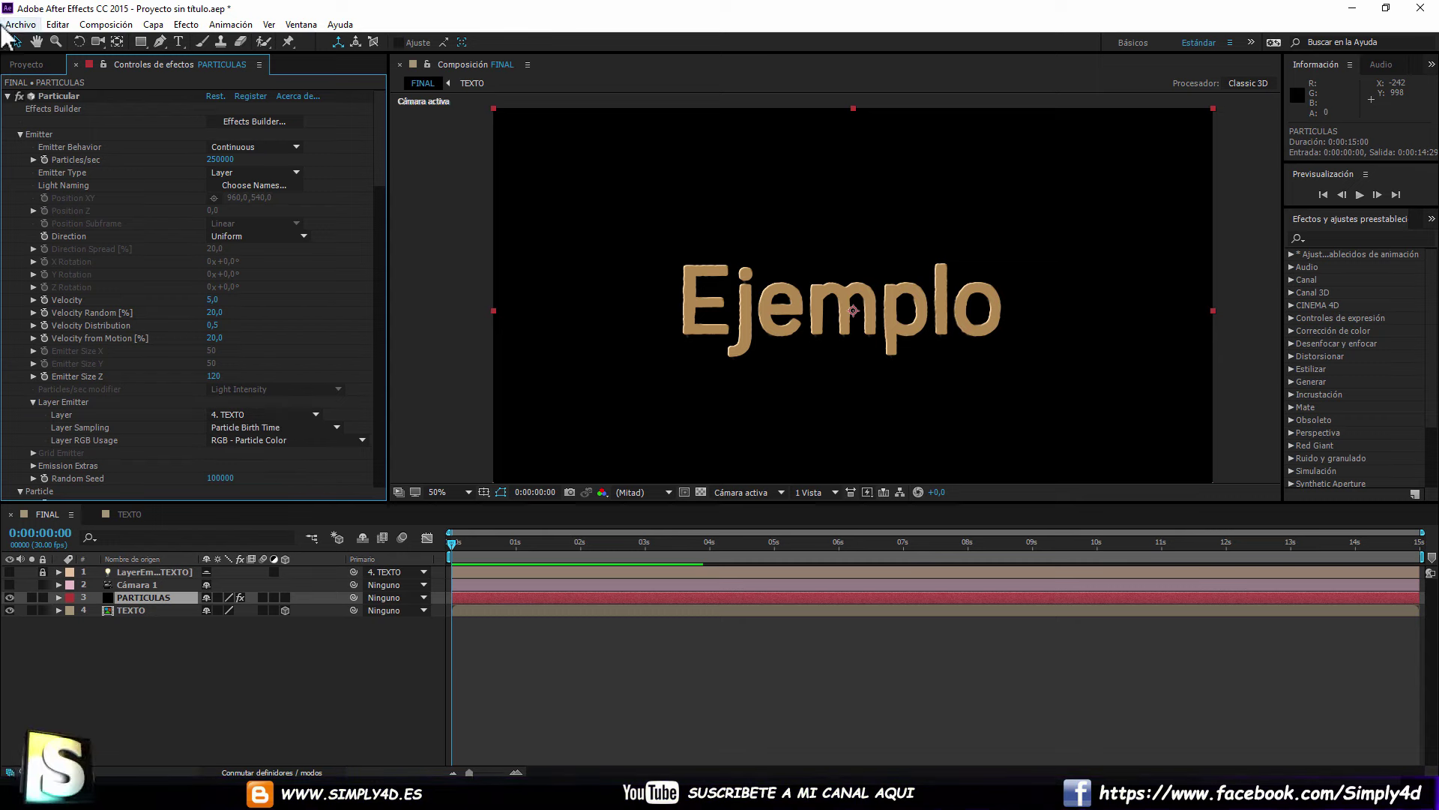
click(18, 65)
drag(20, 240, 139, 606)
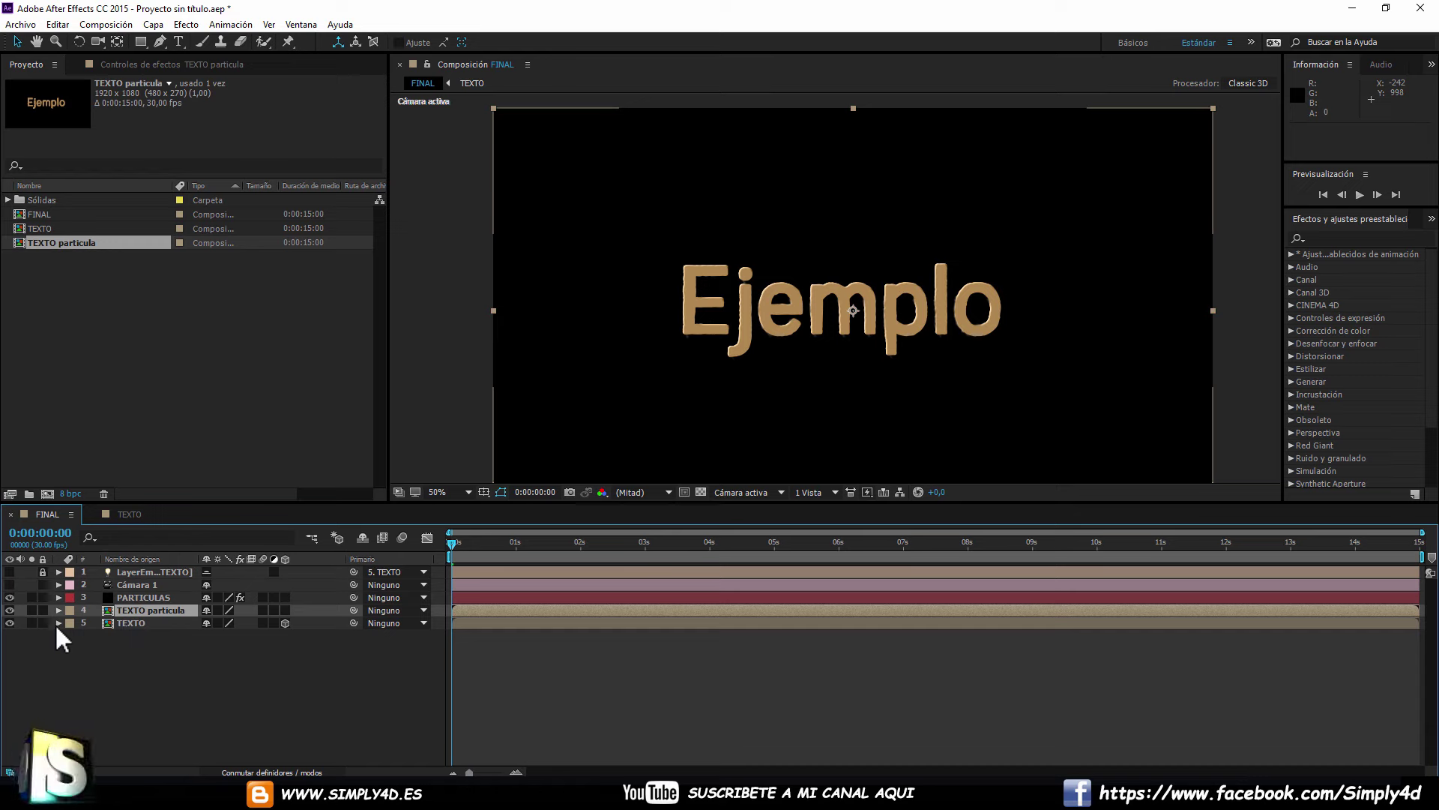
Set Particular's emitter Layer to TEXTO particula and enable its 3D switch.
click(142, 596)
click(149, 64)
click(234, 414)
click(283, 469)
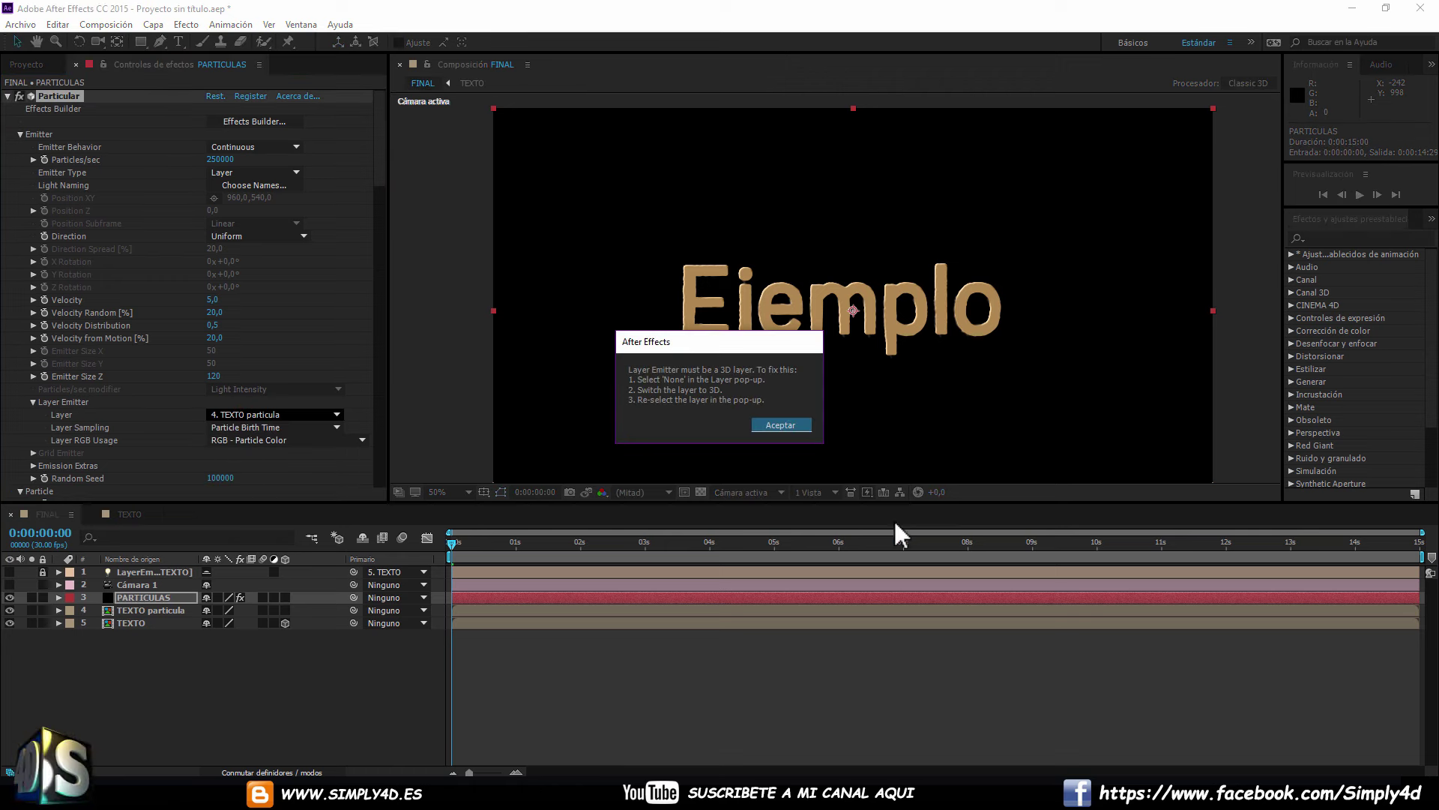
click(797, 426)
click(286, 609)
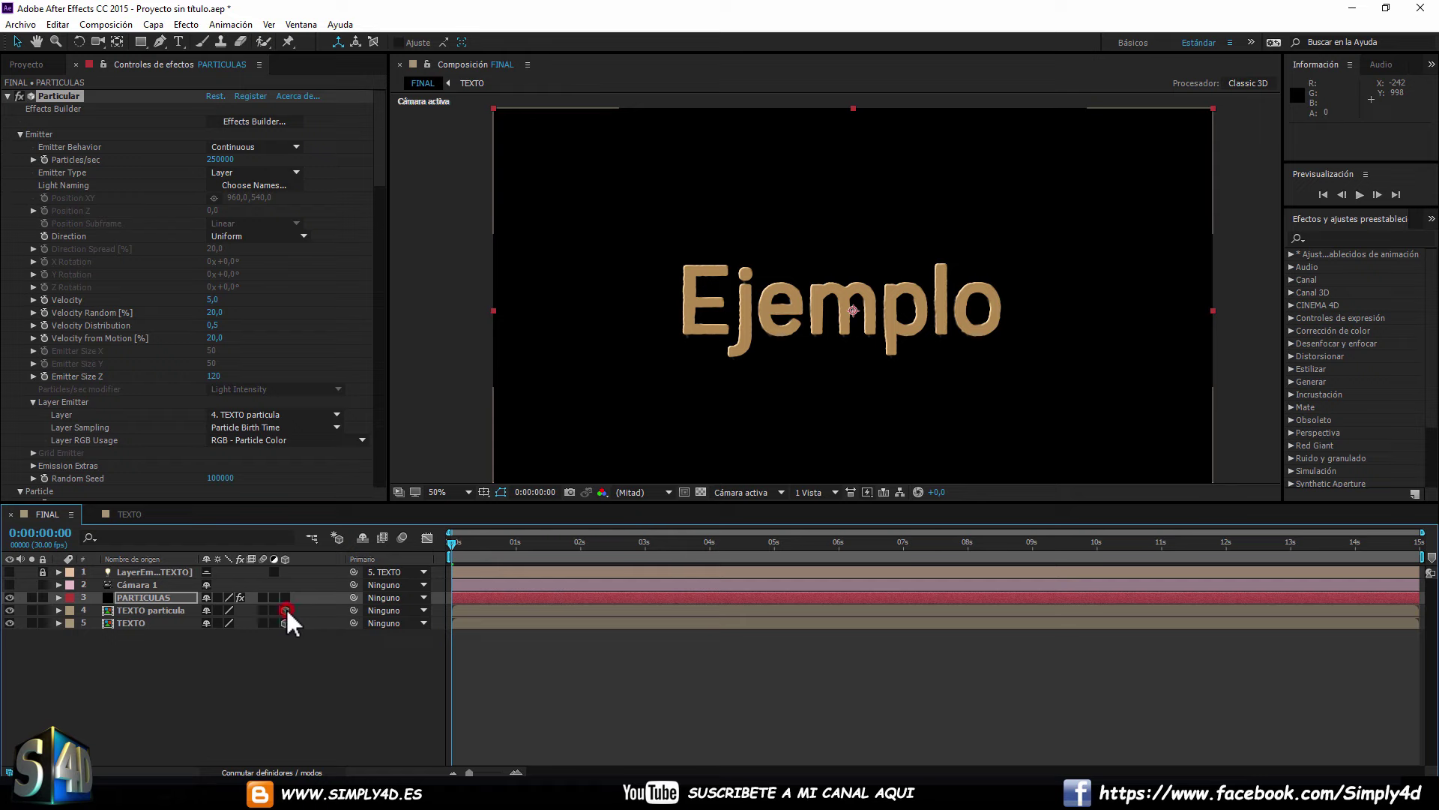
click(285, 623)
Reassign TEXTO particula as the emitter layer and scrub to check the particles.
click(274, 415)
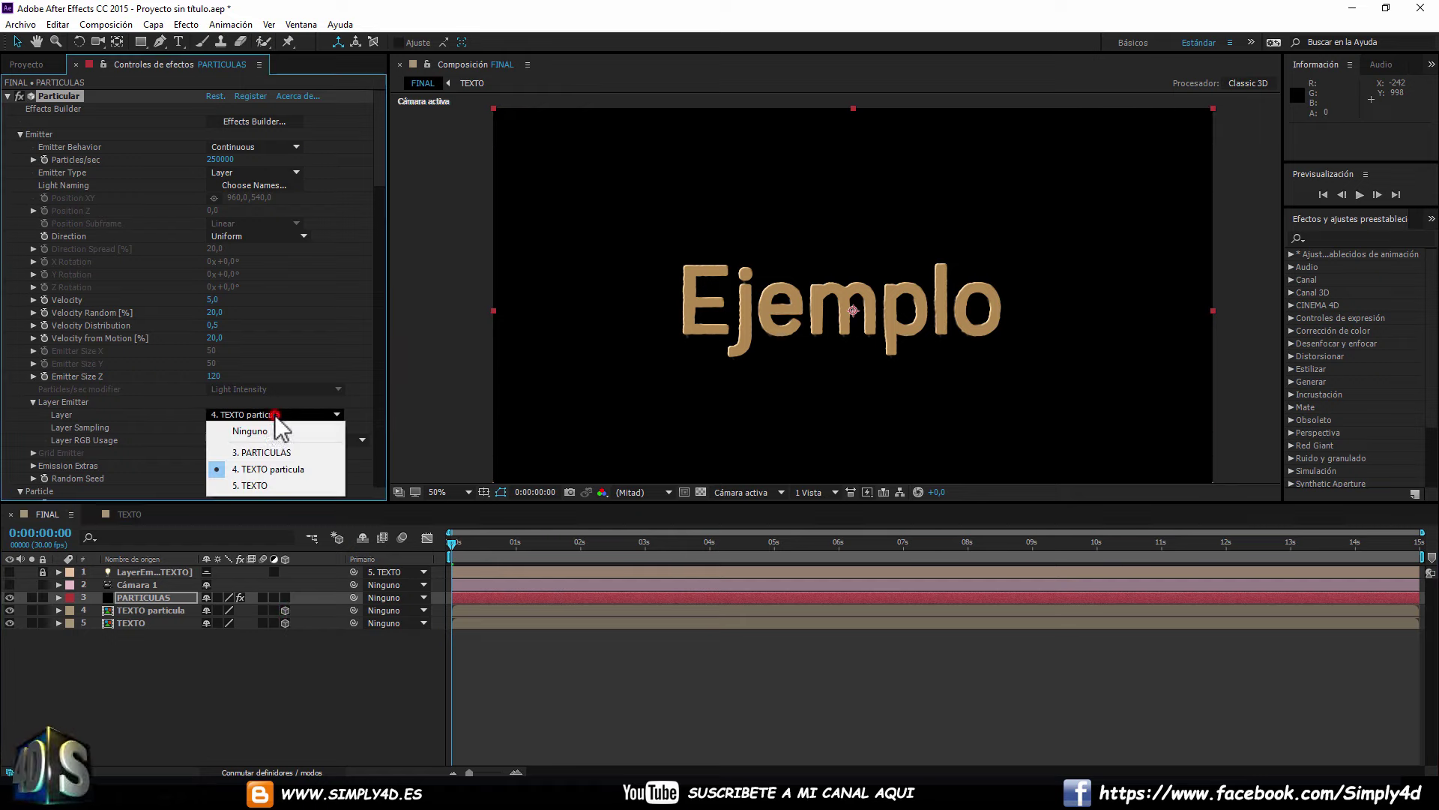
click(291, 415)
click(267, 468)
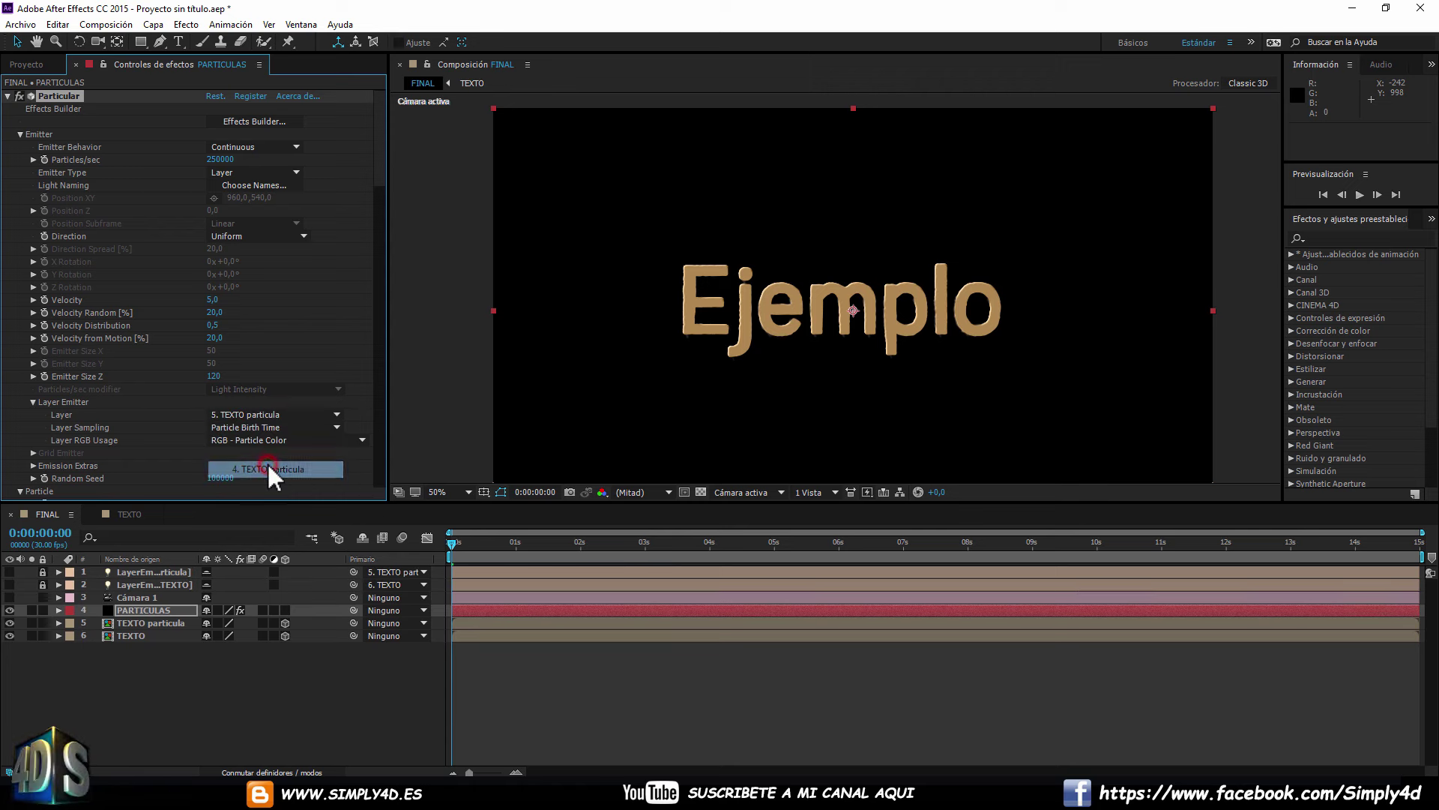
mouse_move(449, 542)
mouse_down()
mouse_move(761, 539)
mouse_move(413, 538)
mouse_up()
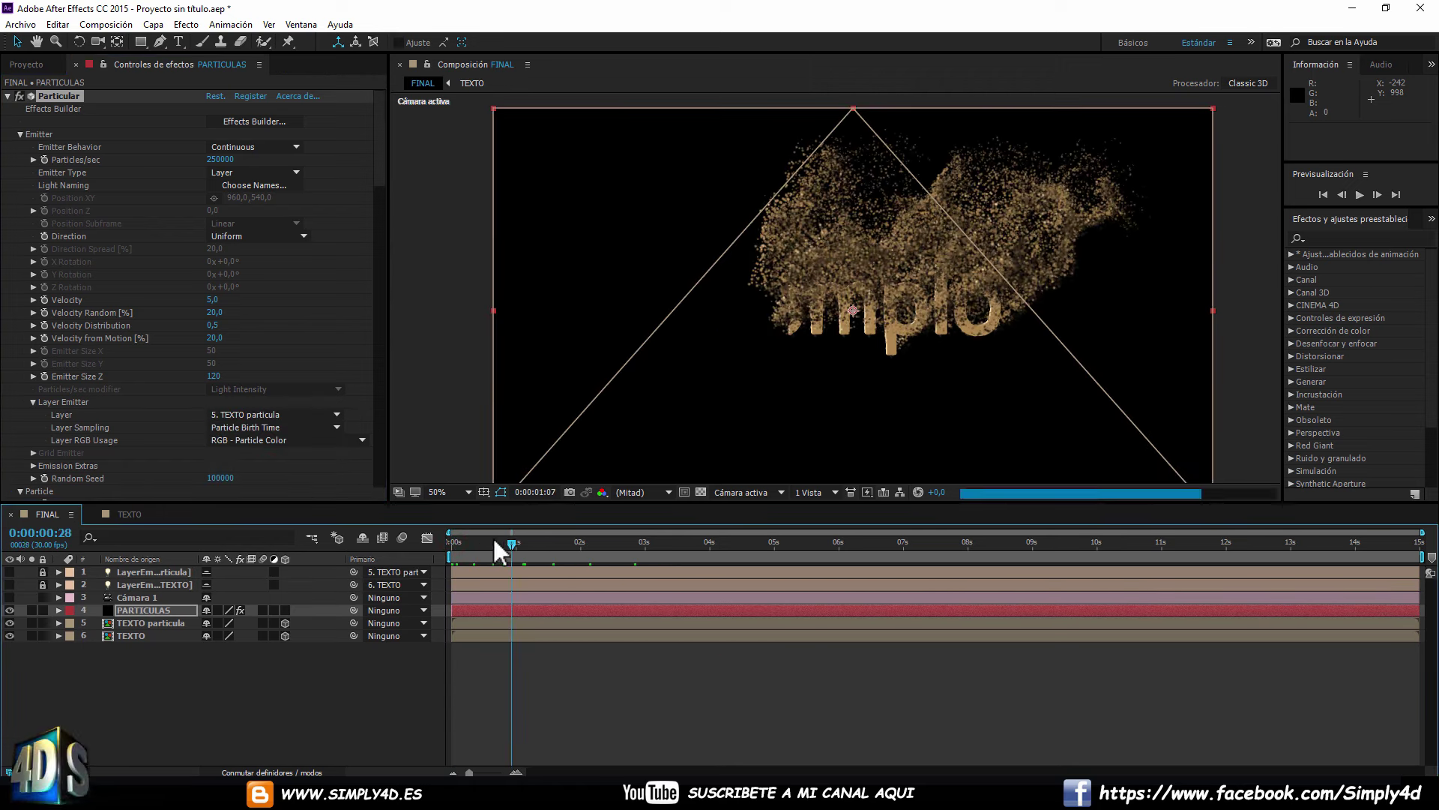
click(168, 623)
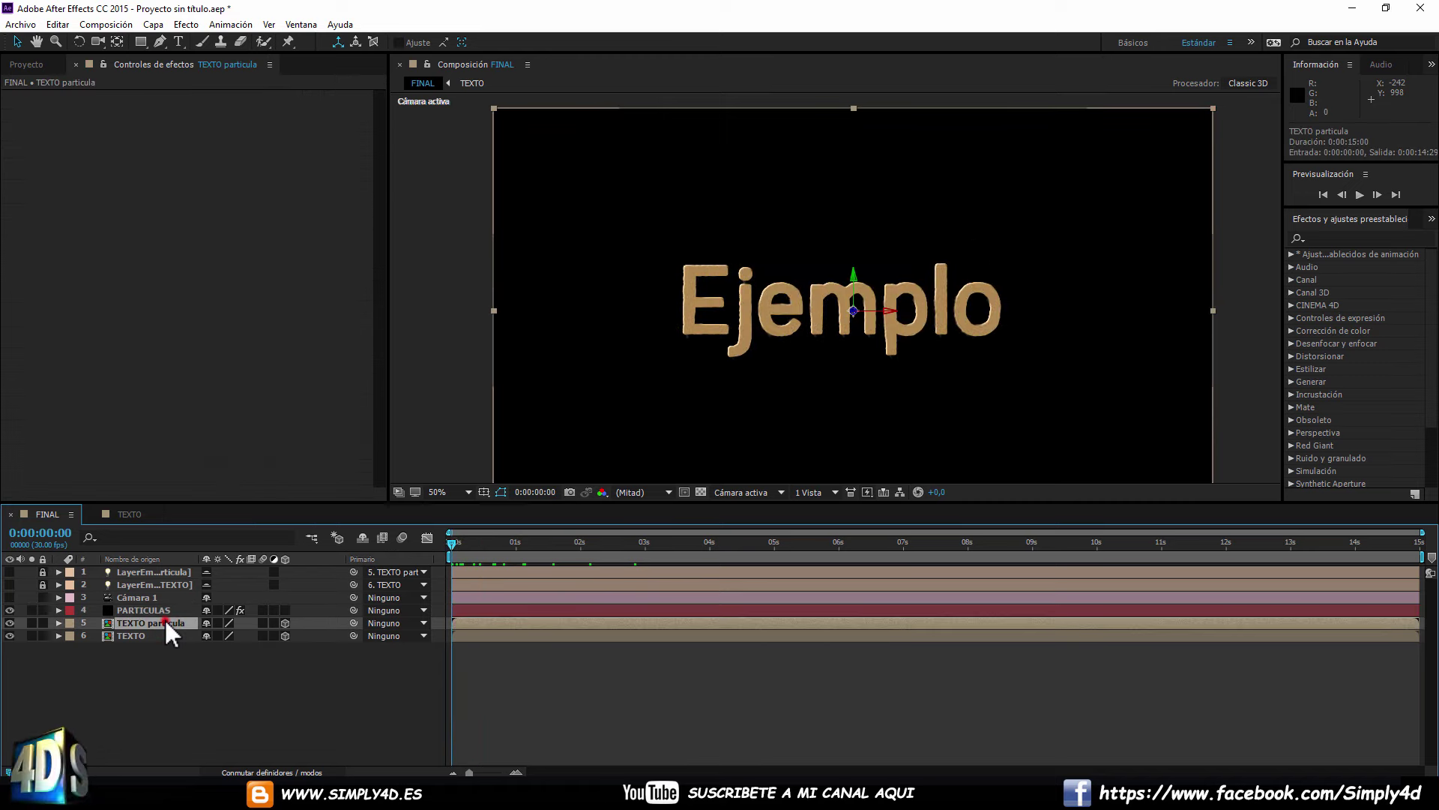
Open the TEXTO particula composition in the viewer.
double_click(164, 623)
click(136, 514)
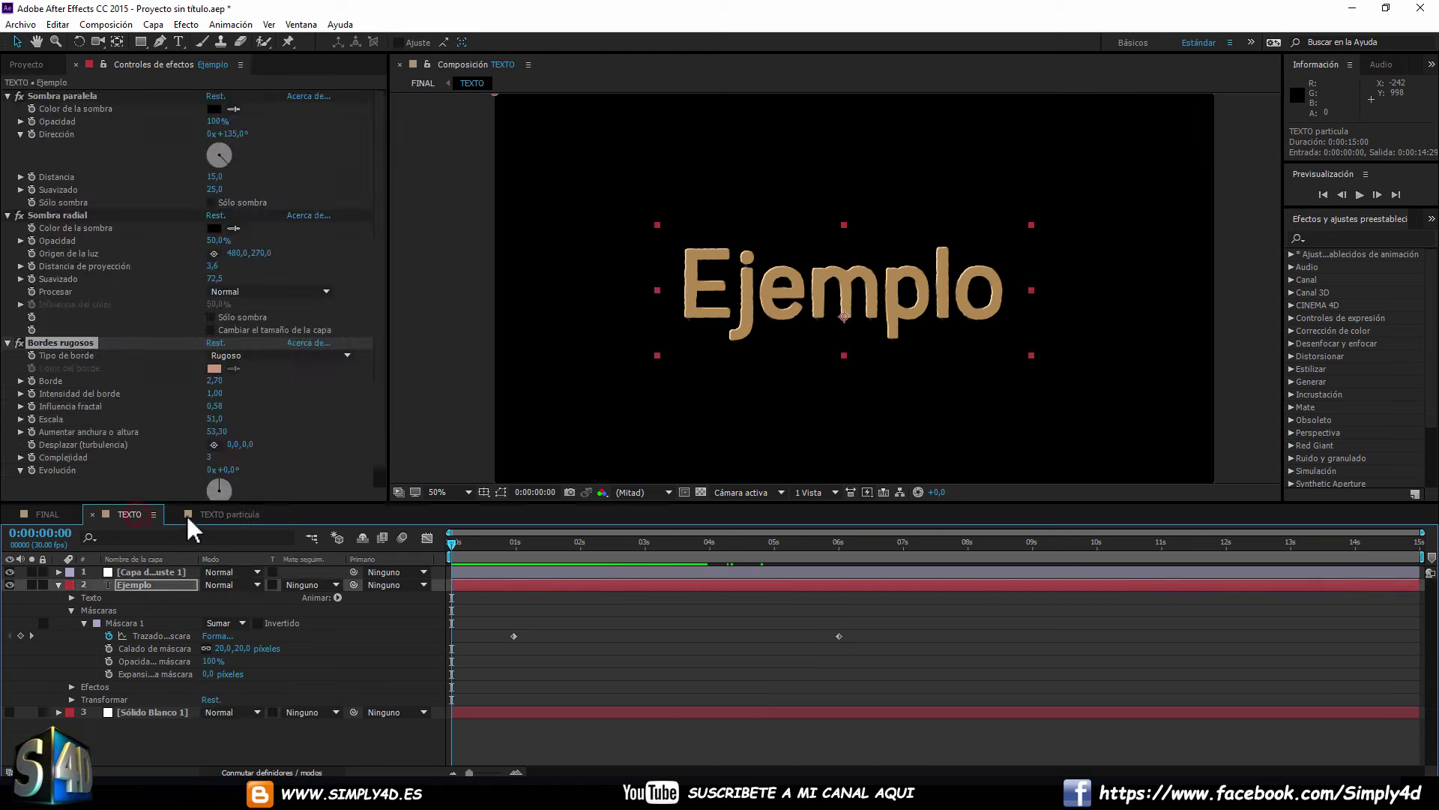
click(229, 514)
click(147, 509)
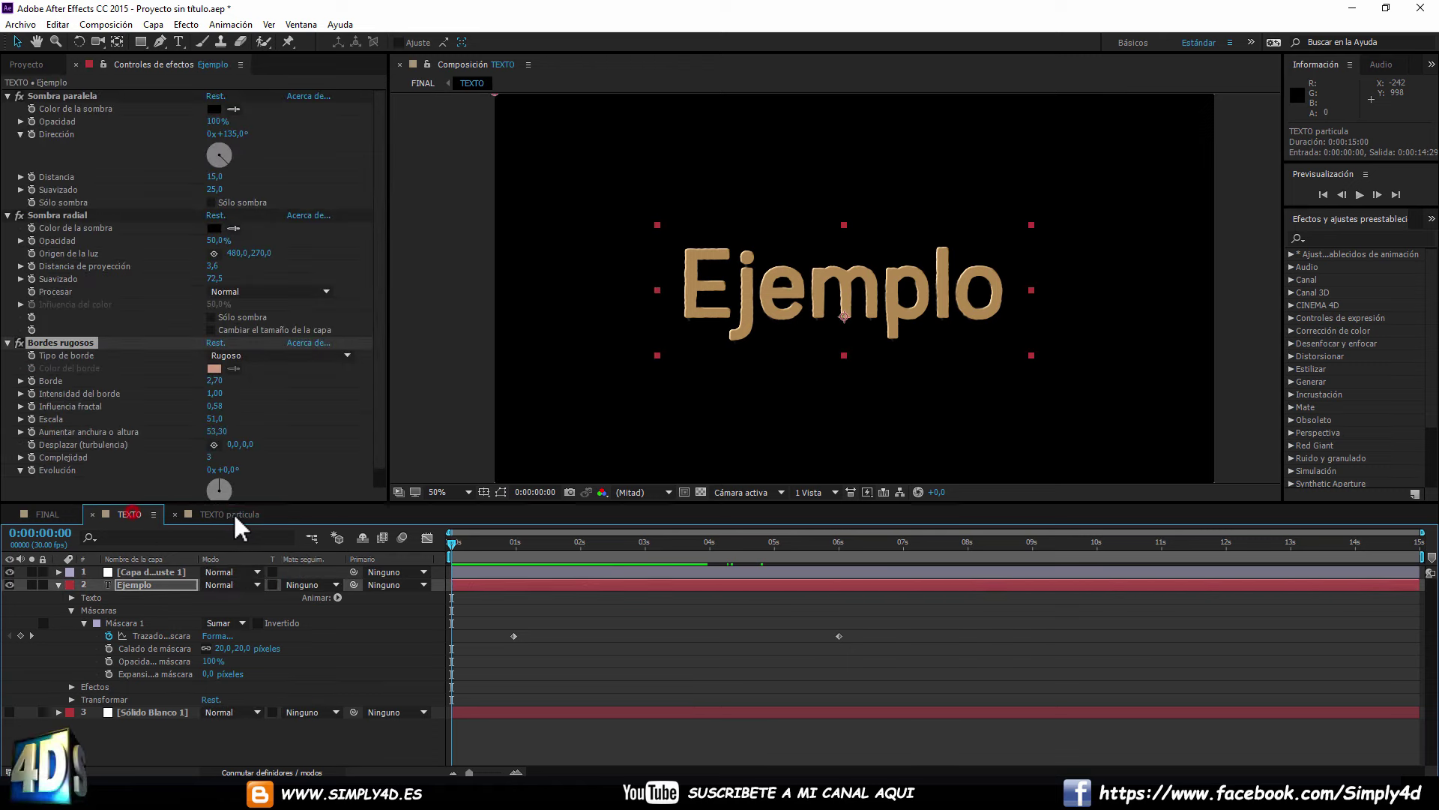
click(233, 512)
click(112, 513)
click(214, 515)
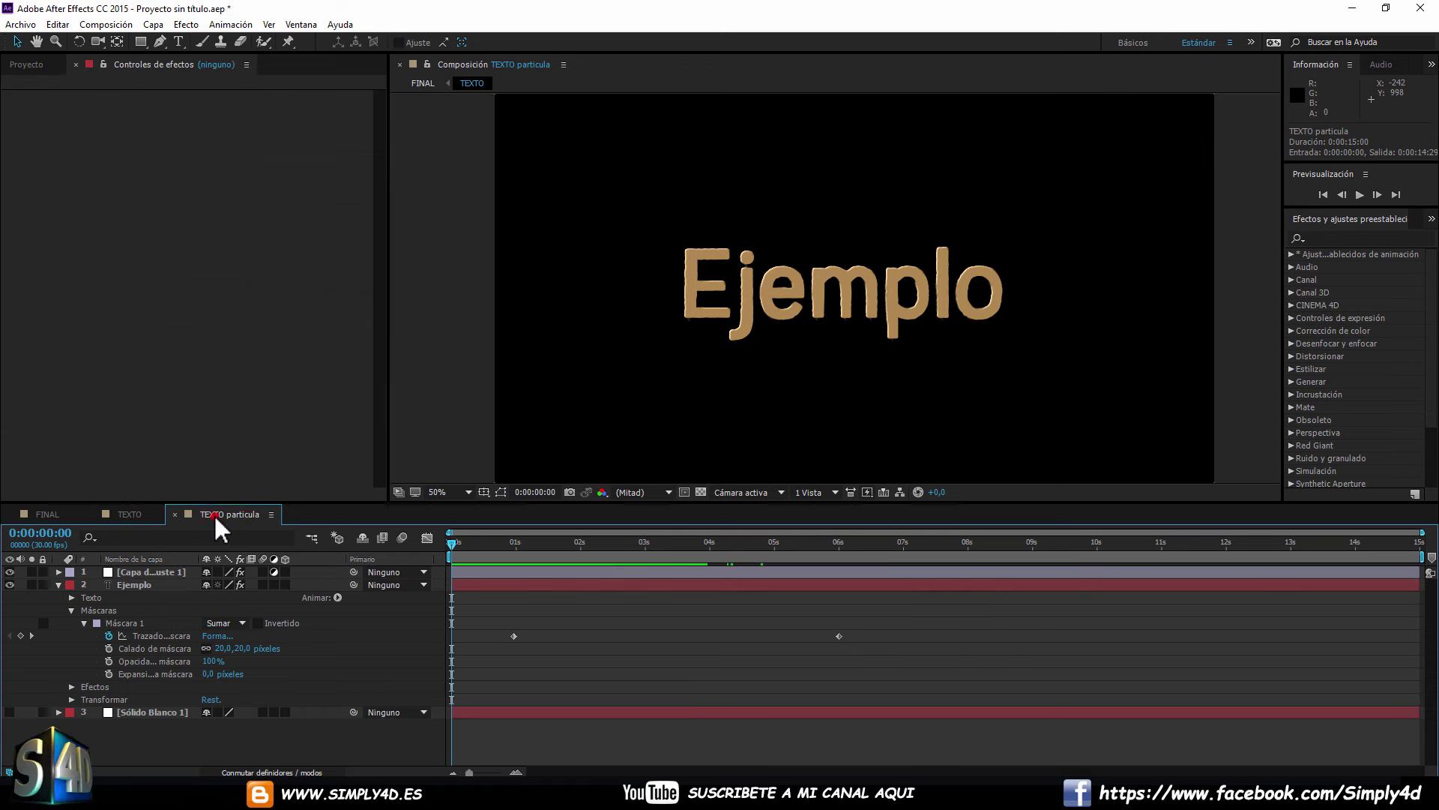
Show and select Máscara 1 on Ejemplo and scrub to watch the mask travel.
click(160, 624)
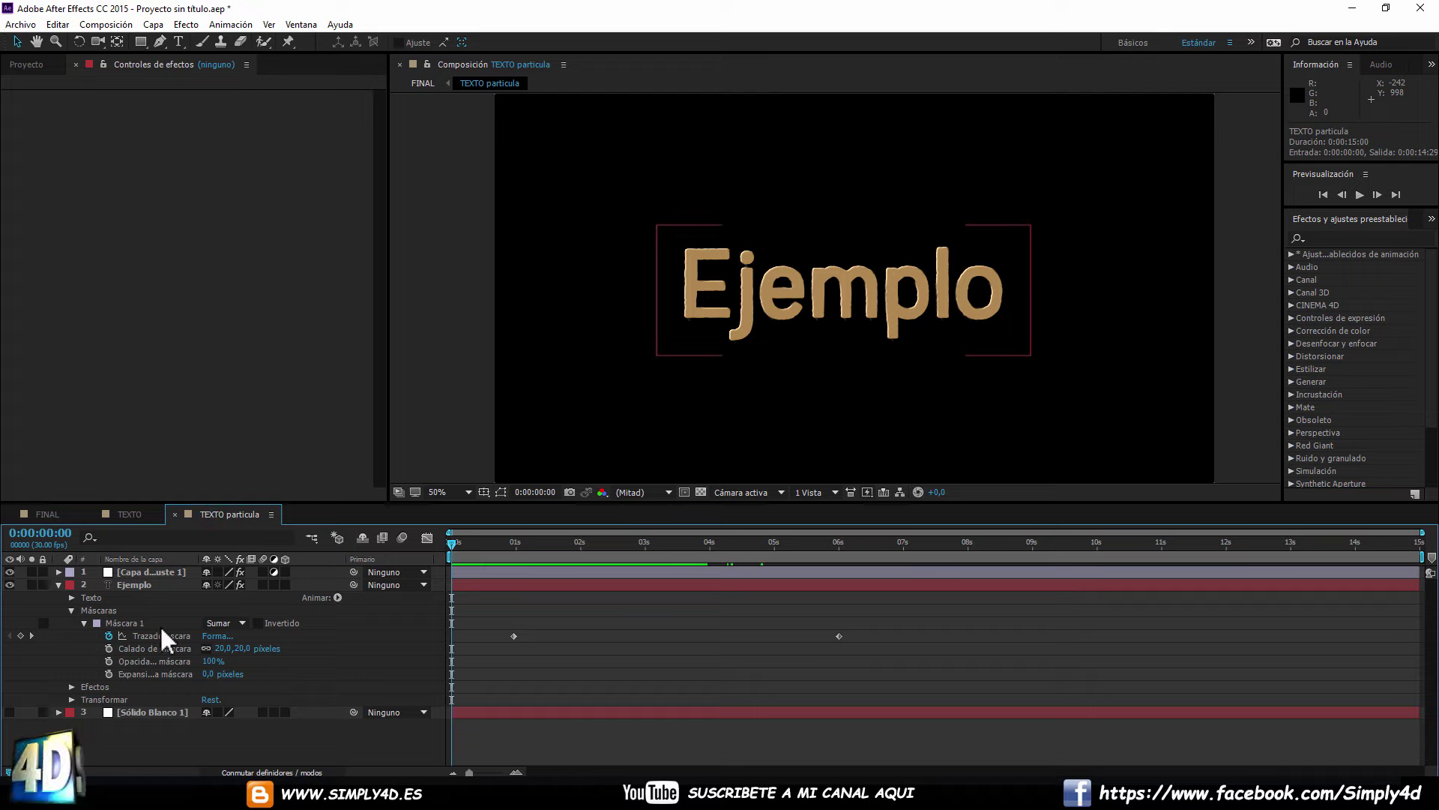
click(653, 433)
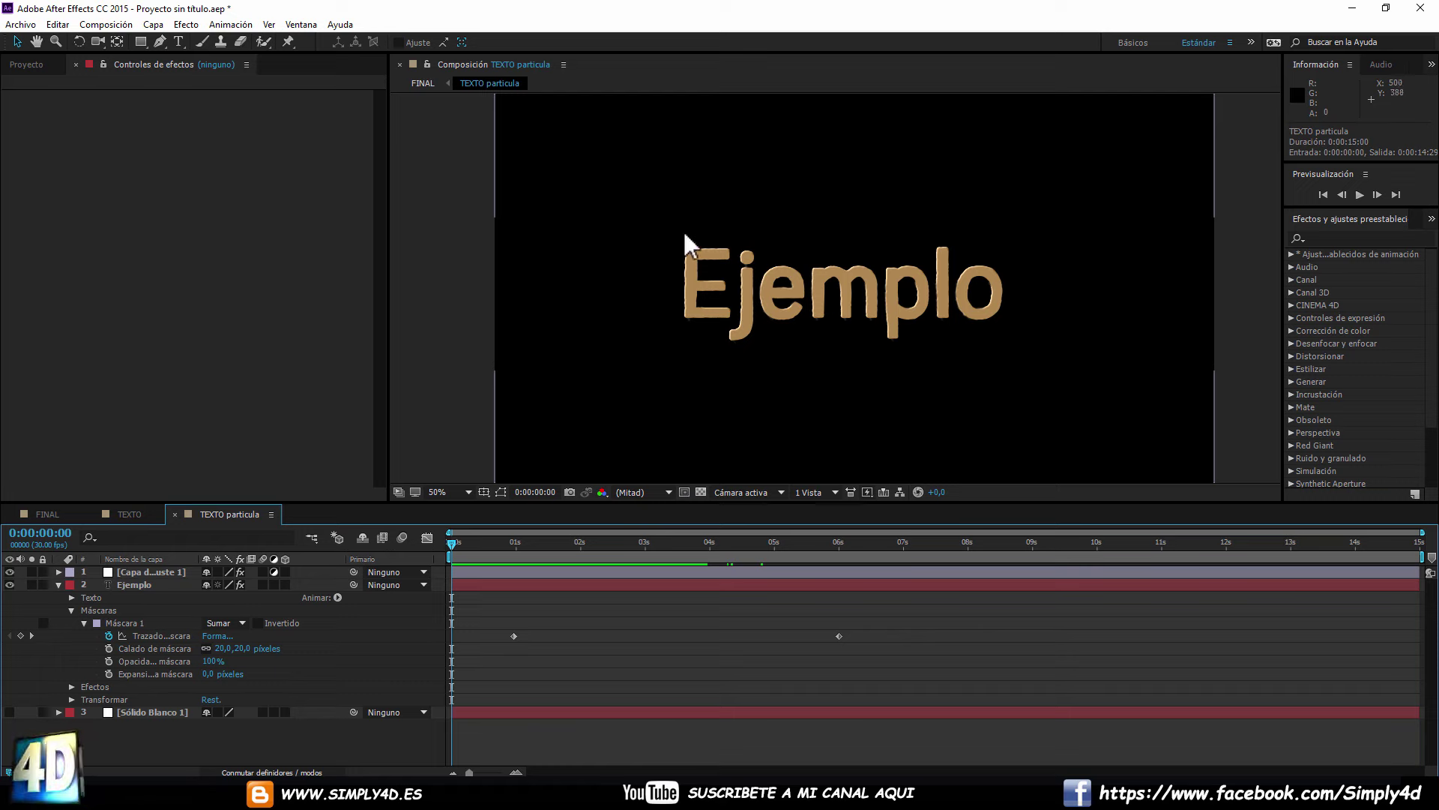
click(168, 669)
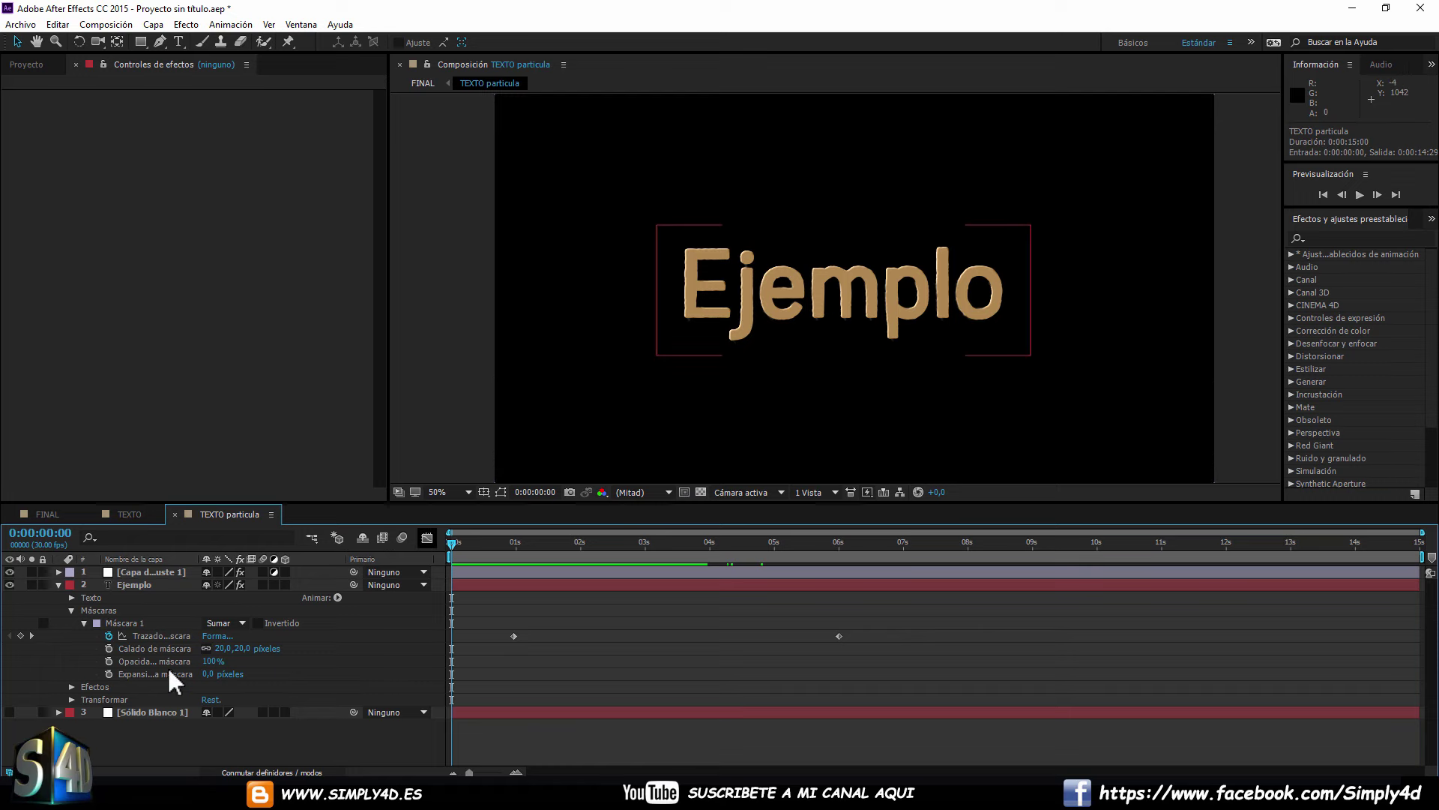
click(120, 622)
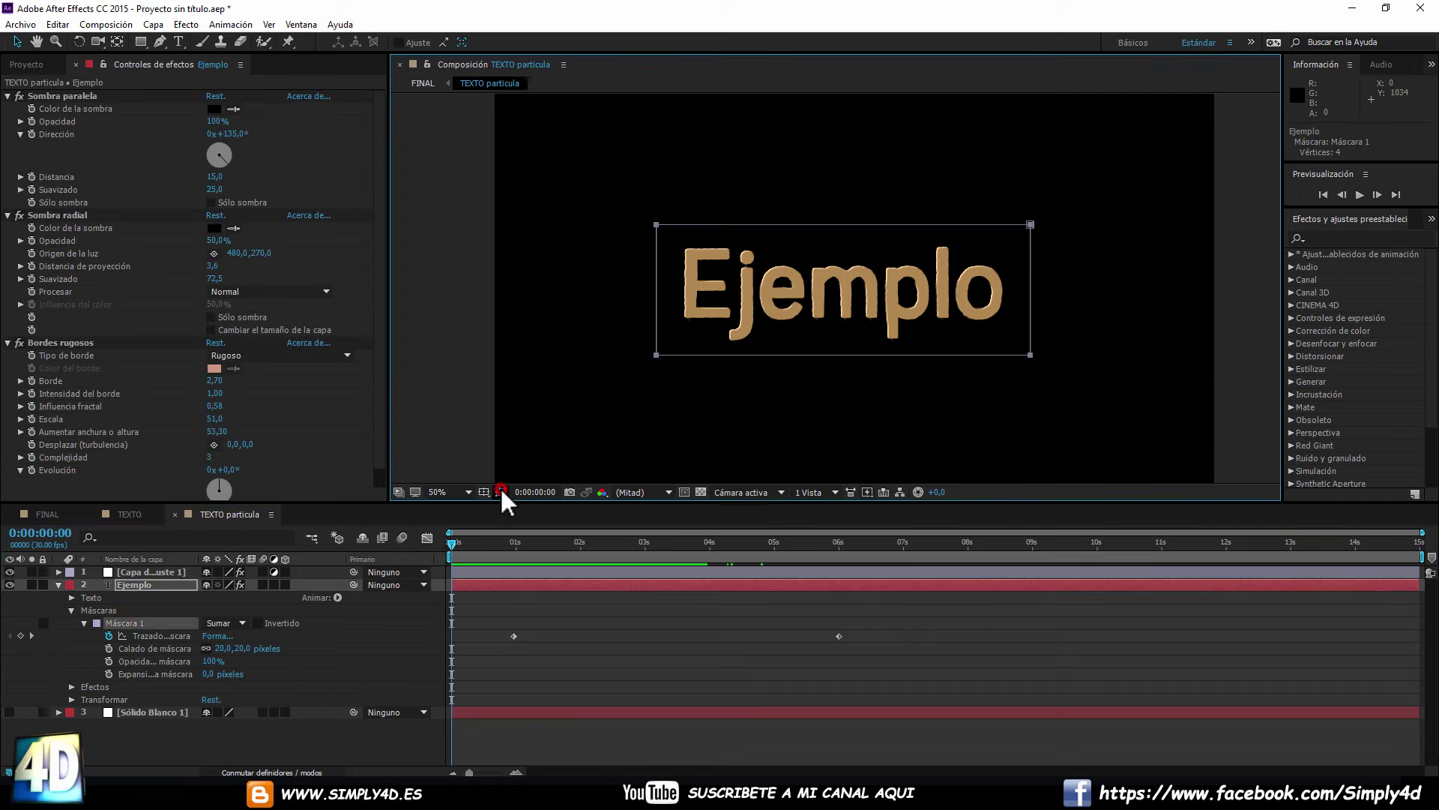
mouse_move(454, 543)
mouse_down()
mouse_move(889, 553)
mouse_move(328, 538)
mouse_up()
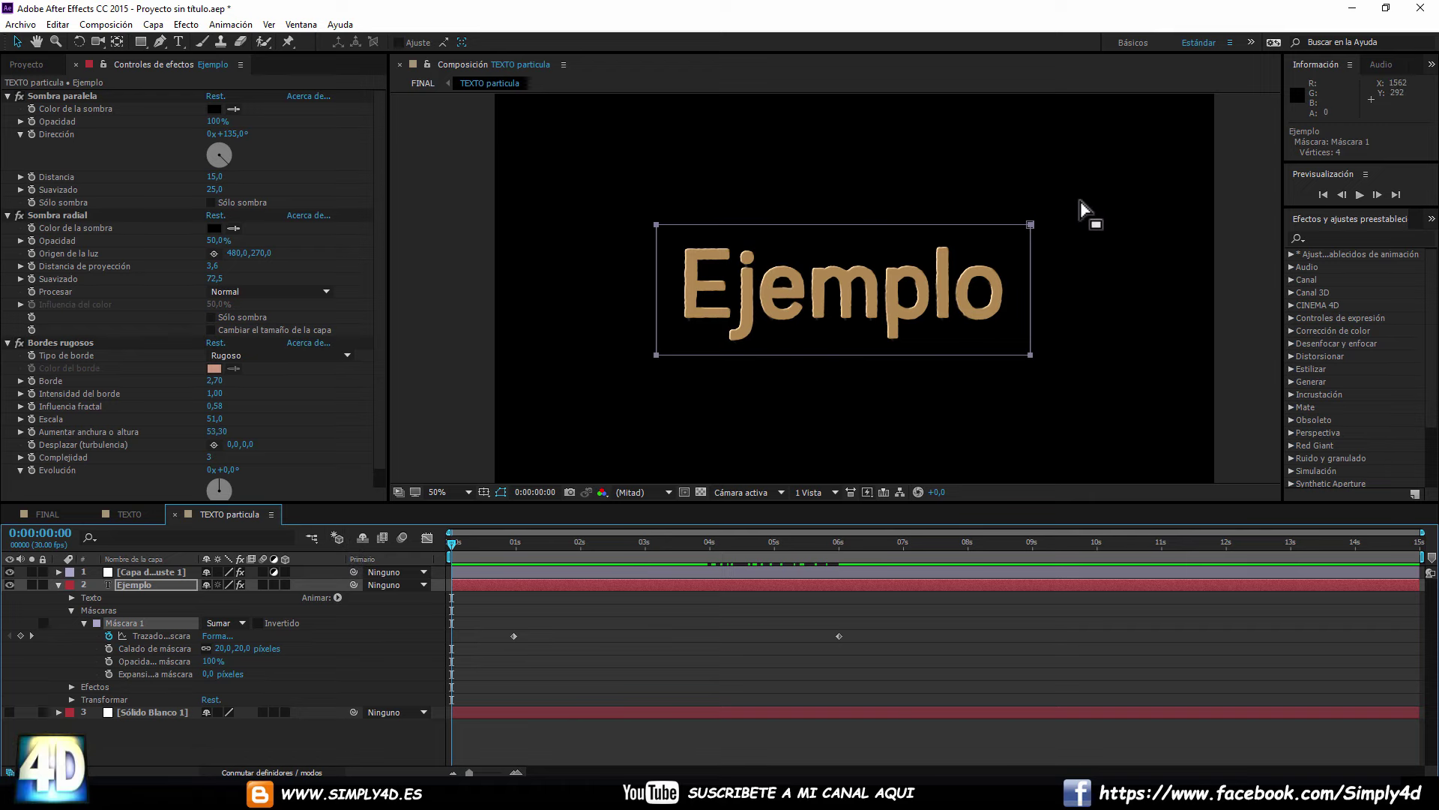
drag(1075, 194, 1005, 402)
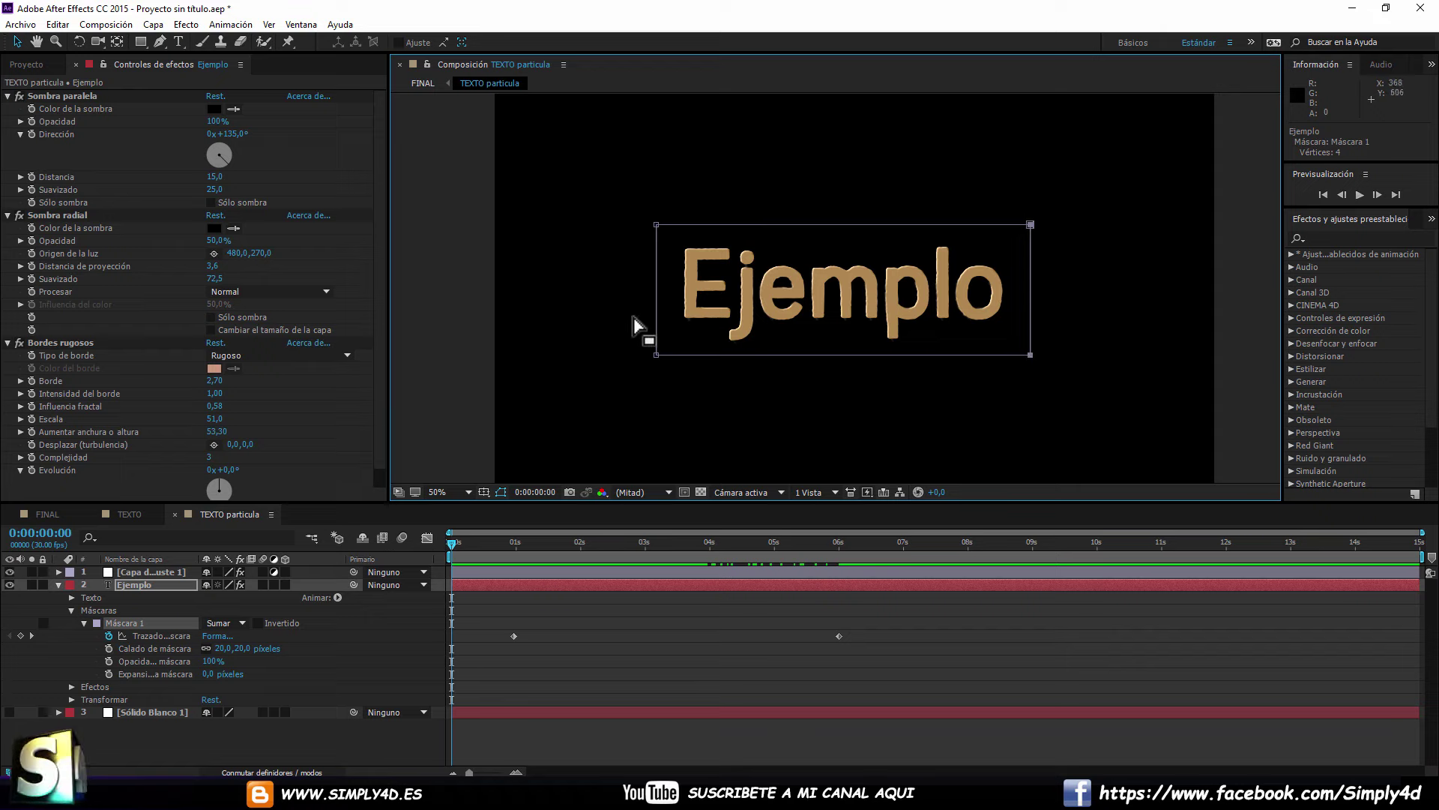
mouse_move(451, 543)
mouse_down()
mouse_move(546, 546)
mouse_move(512, 552)
mouse_up()
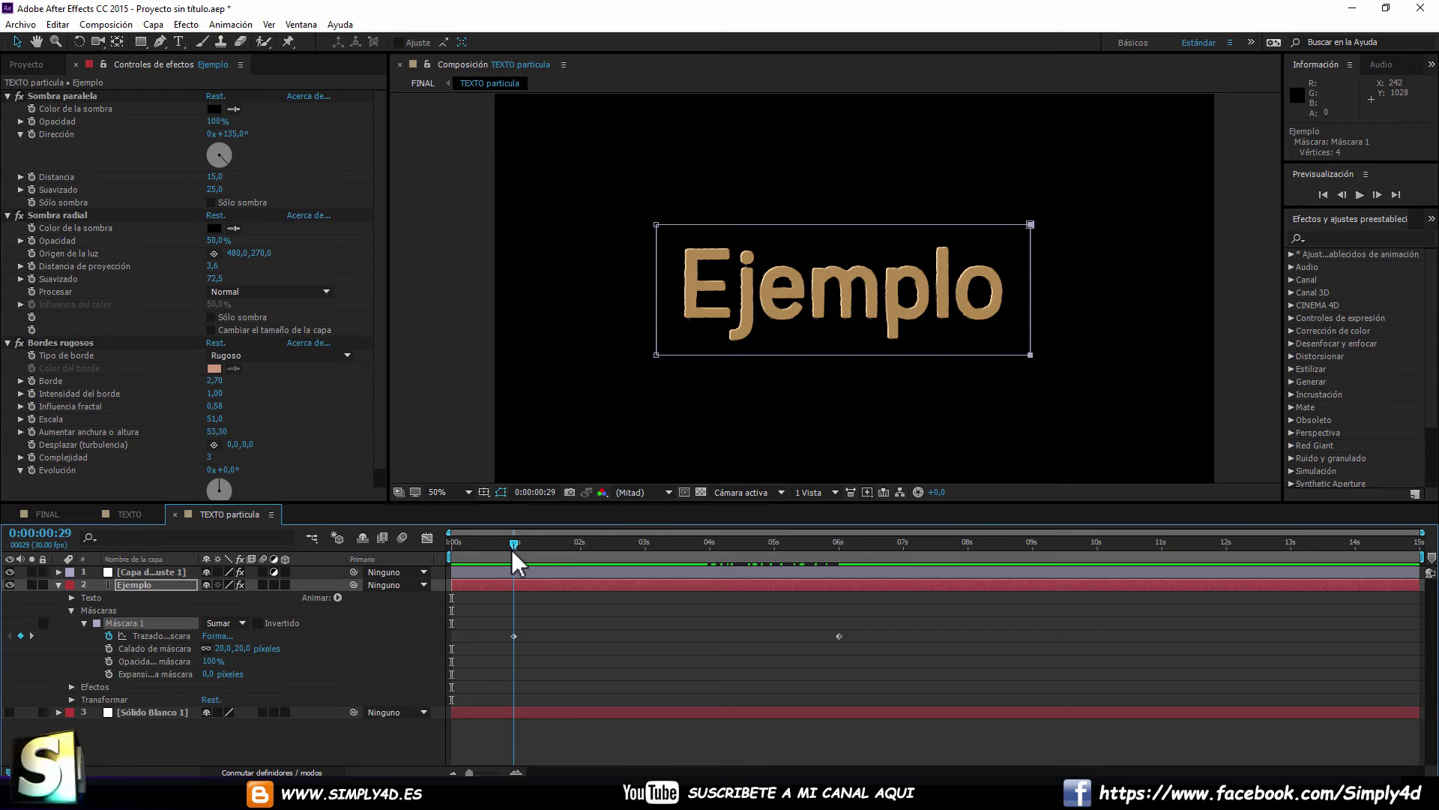
Drag Máscara 1's right vertices left into a thin strip at both keyframes, including 6 seconds.
mouse_move(1048, 211)
mouse_down()
mouse_move(1018, 383)
mouse_move(682, 360)
mouse_up()
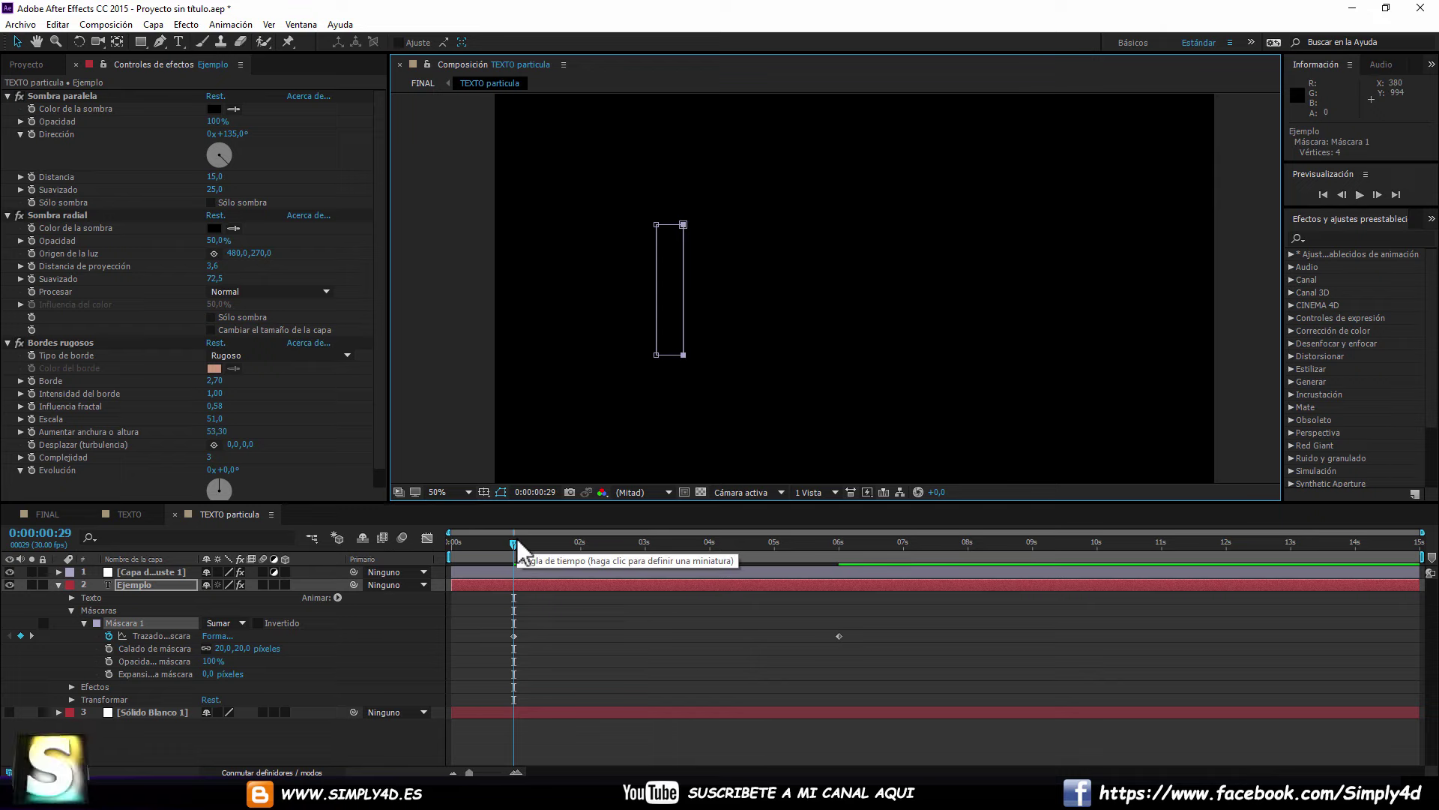
drag(520, 540, 840, 563)
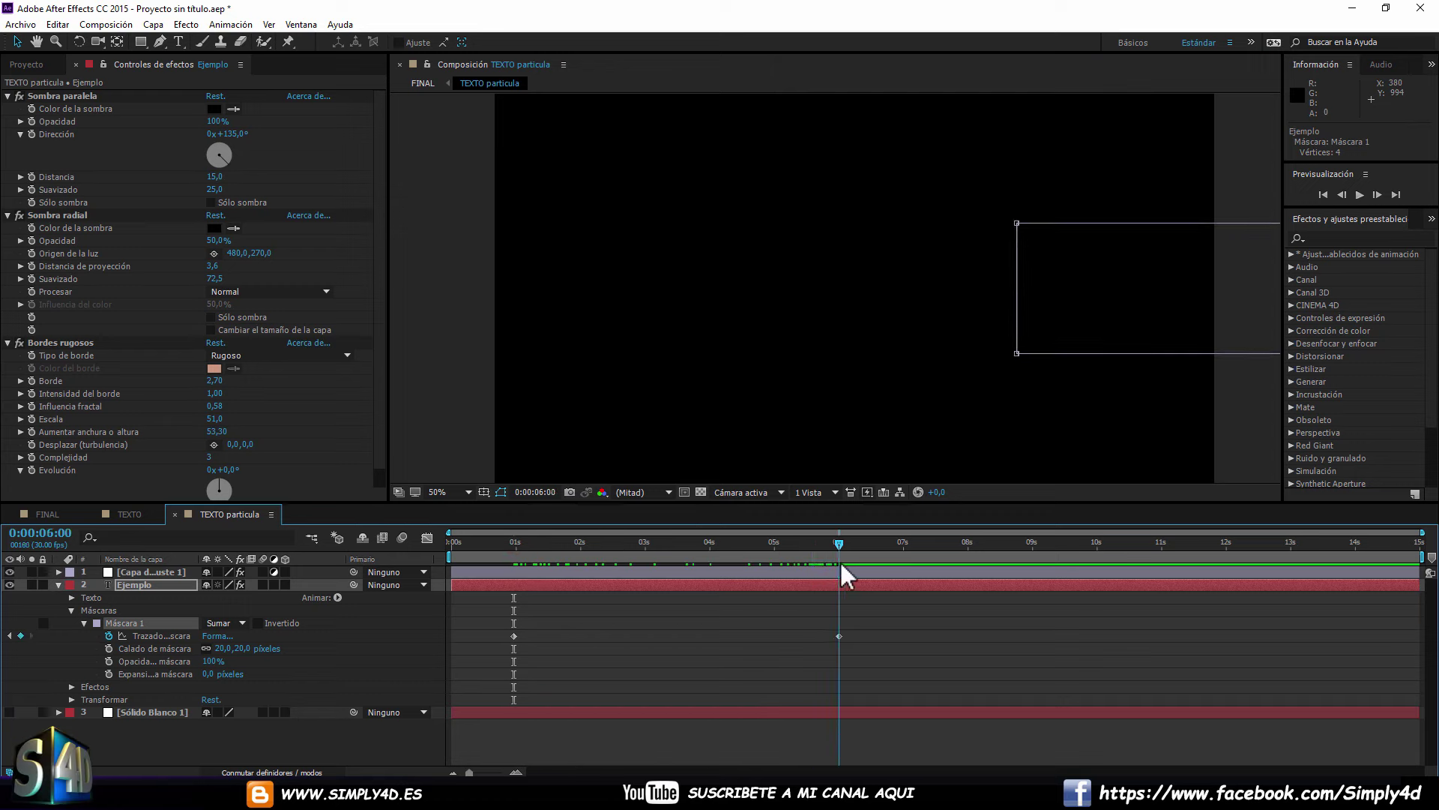
drag(1048, 368, 781, 364)
mouse_move(1147, 201)
mouse_down()
mouse_move(1120, 392)
mouse_move(777, 349)
mouse_up()
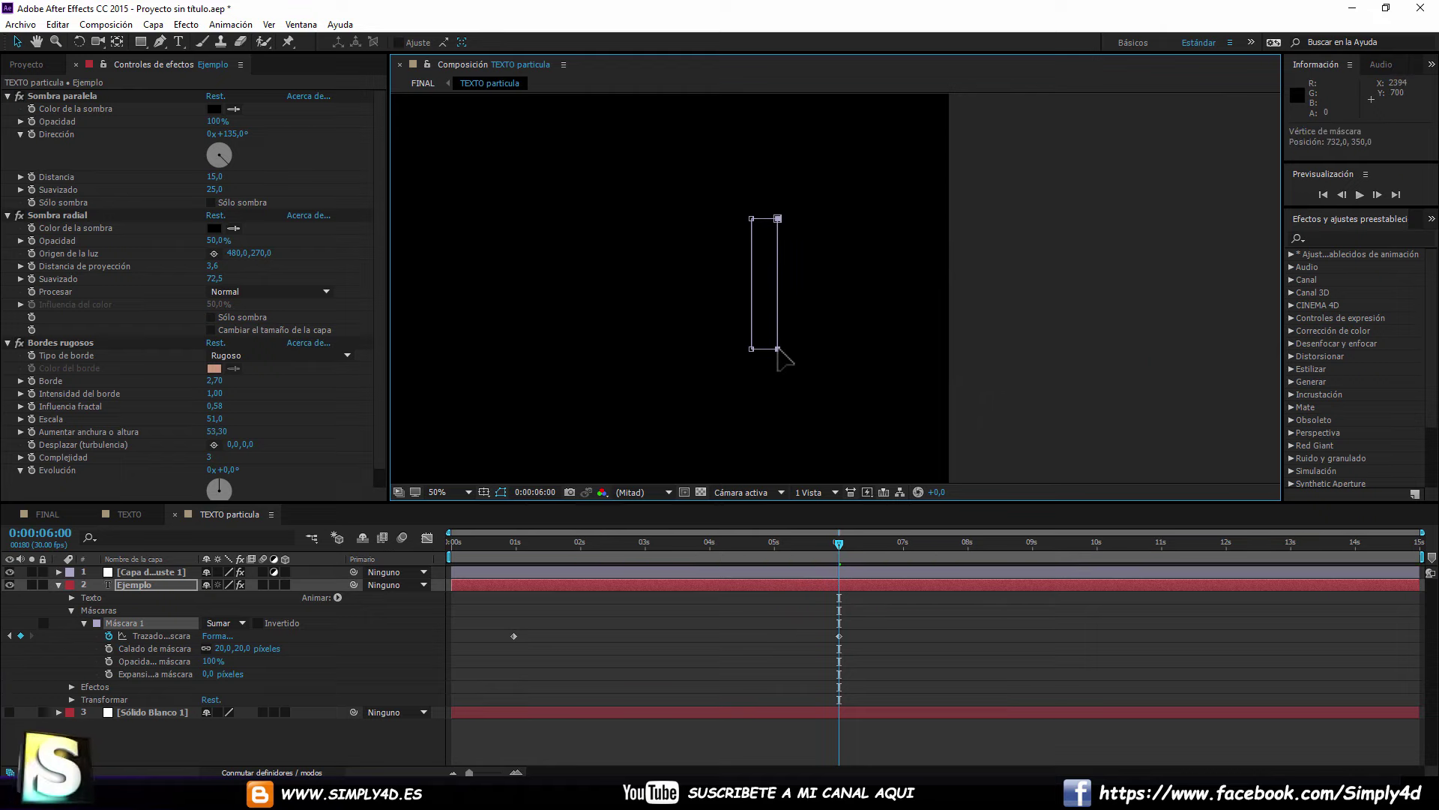
drag(834, 541, 385, 533)
Fit the composition in the viewer and preview the strip sweeping across the letters.
scroll(660, 322, down, 1)
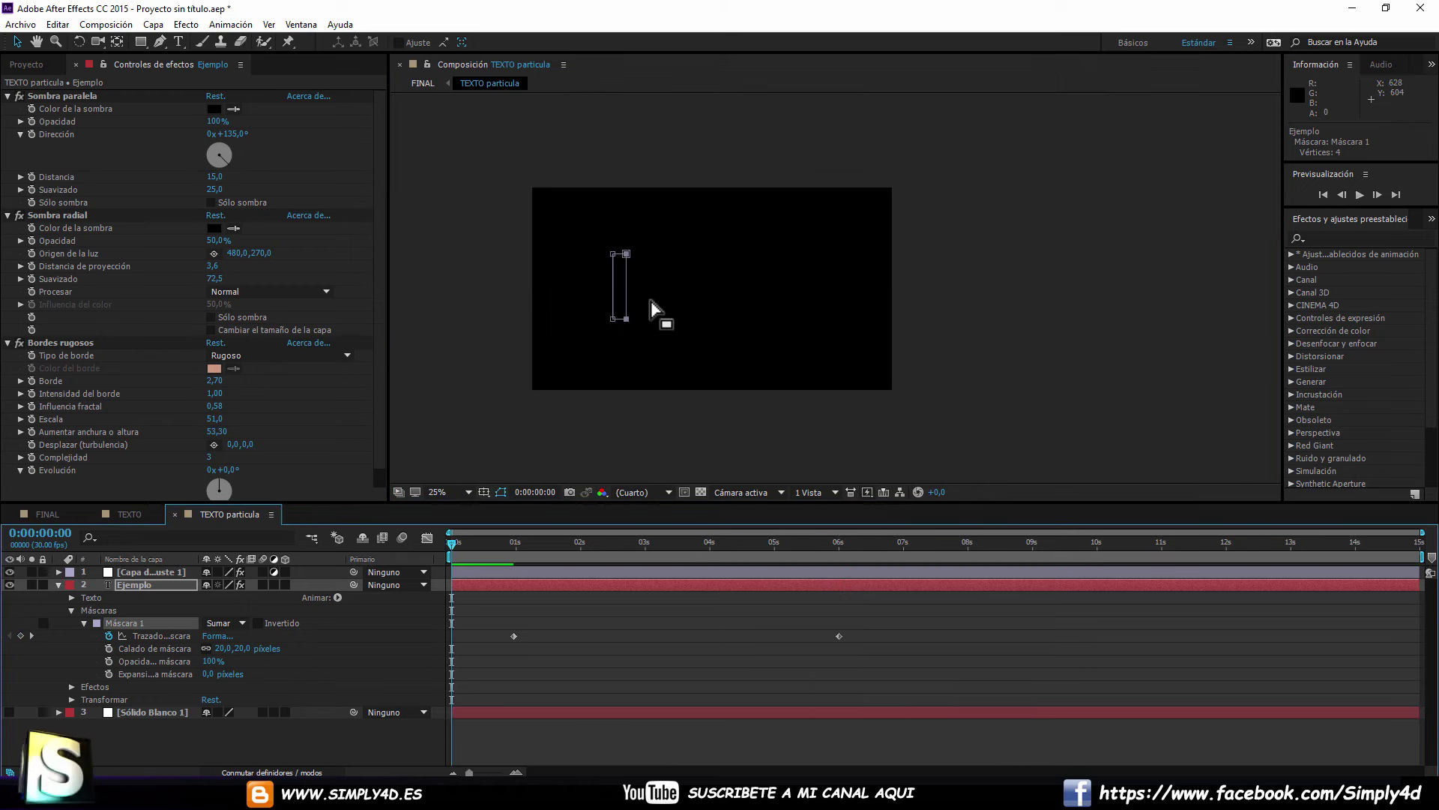
drag(659, 295, 746, 310)
scroll(749, 309, up, 1)
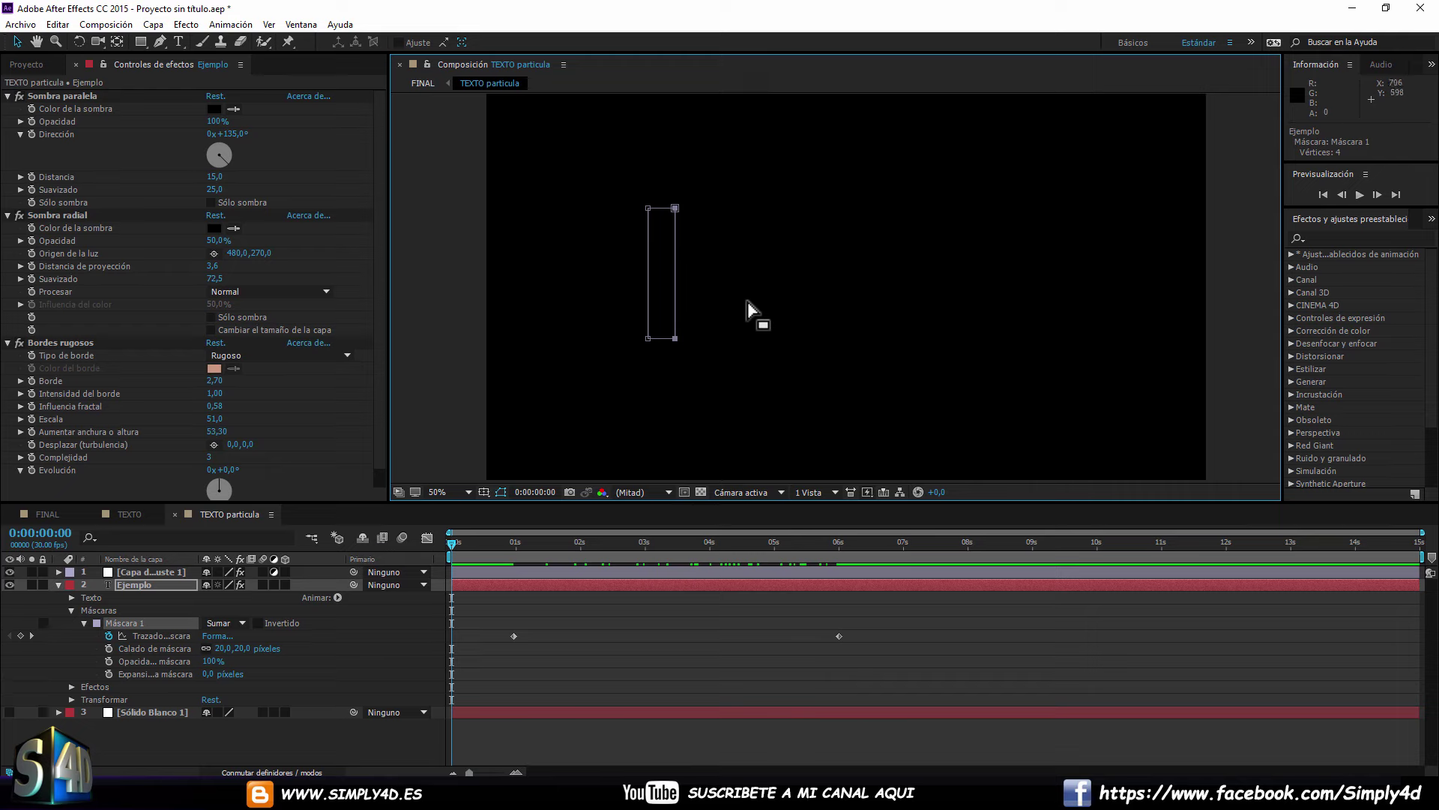
click(448, 492)
click(460, 524)
key(space)
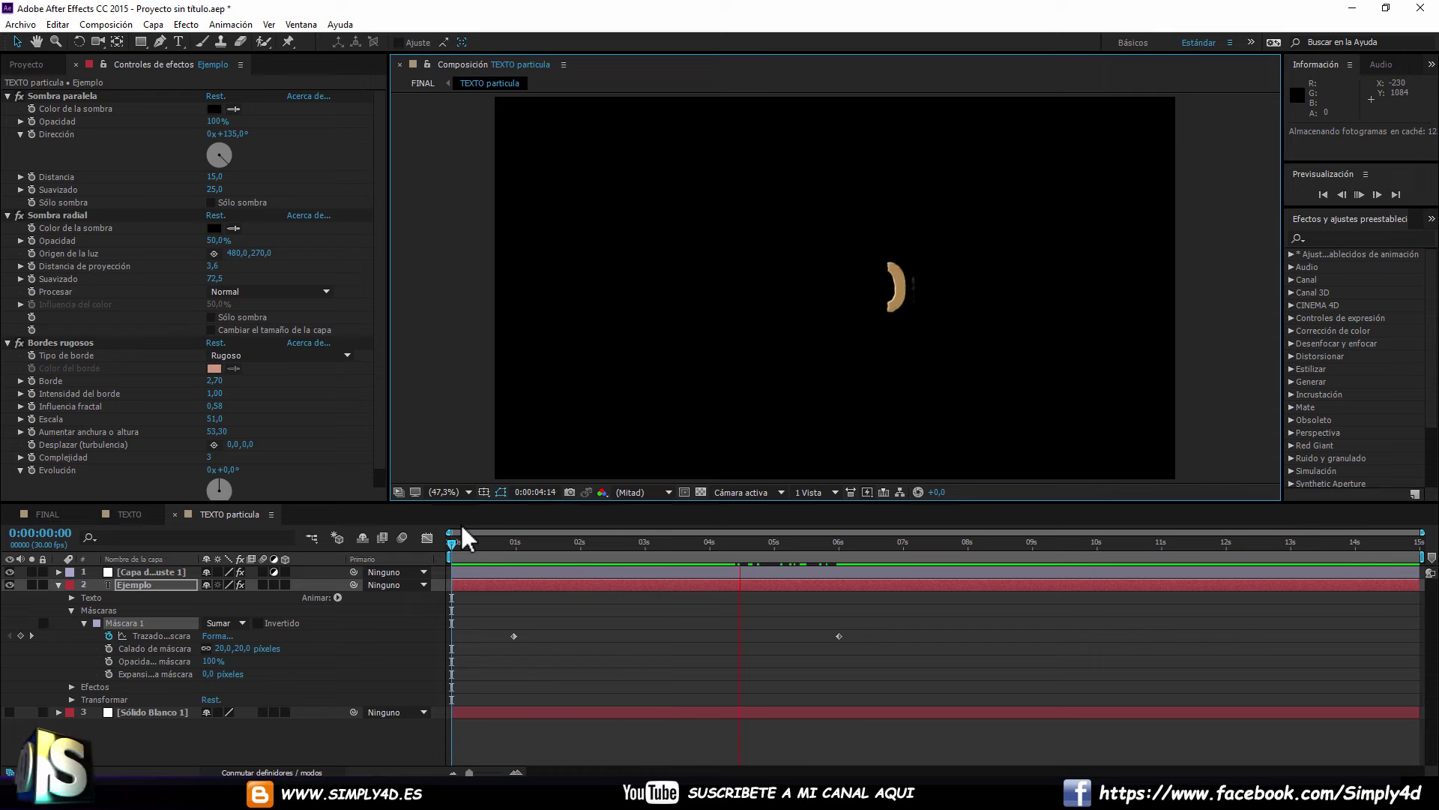
key(space)
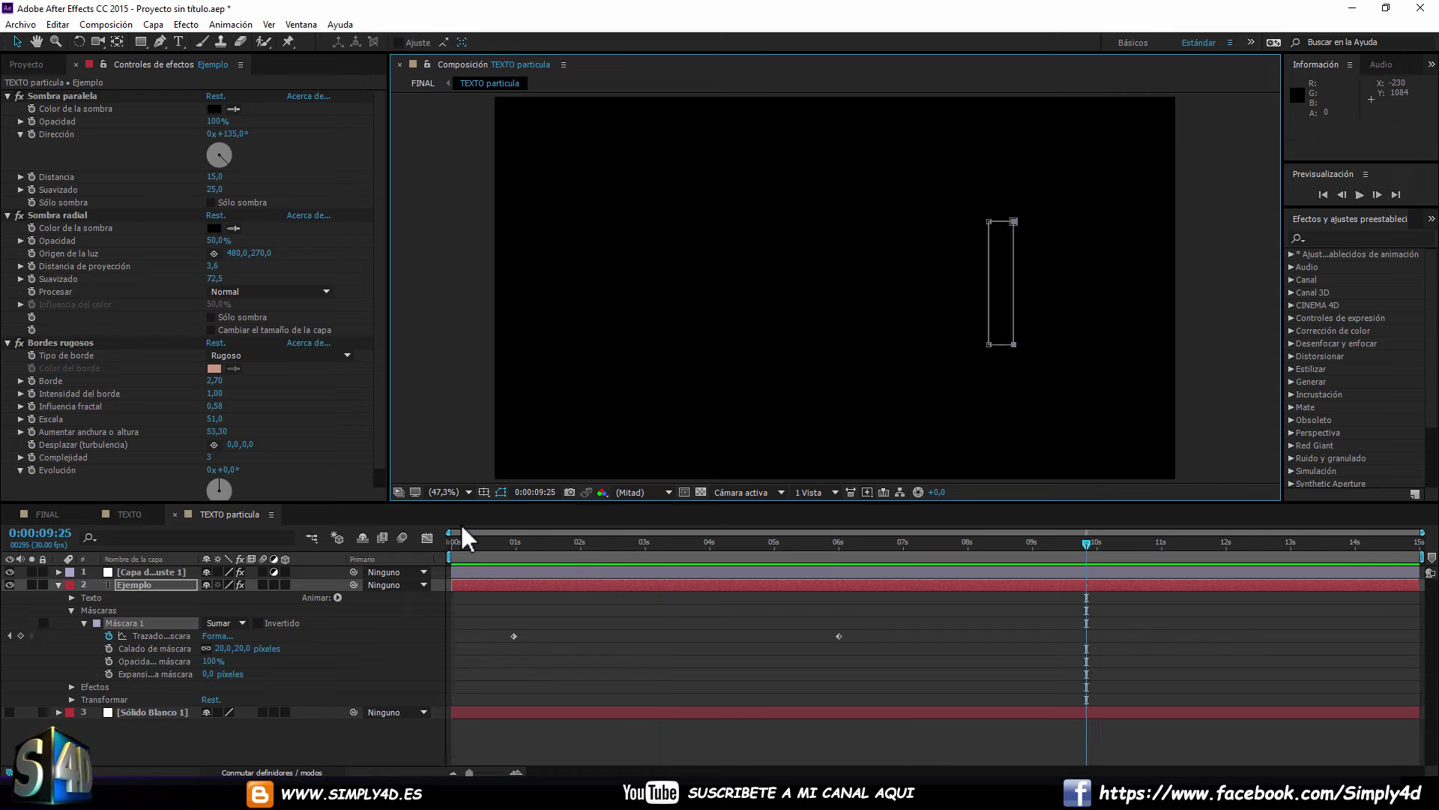
drag(450, 543, 578, 541)
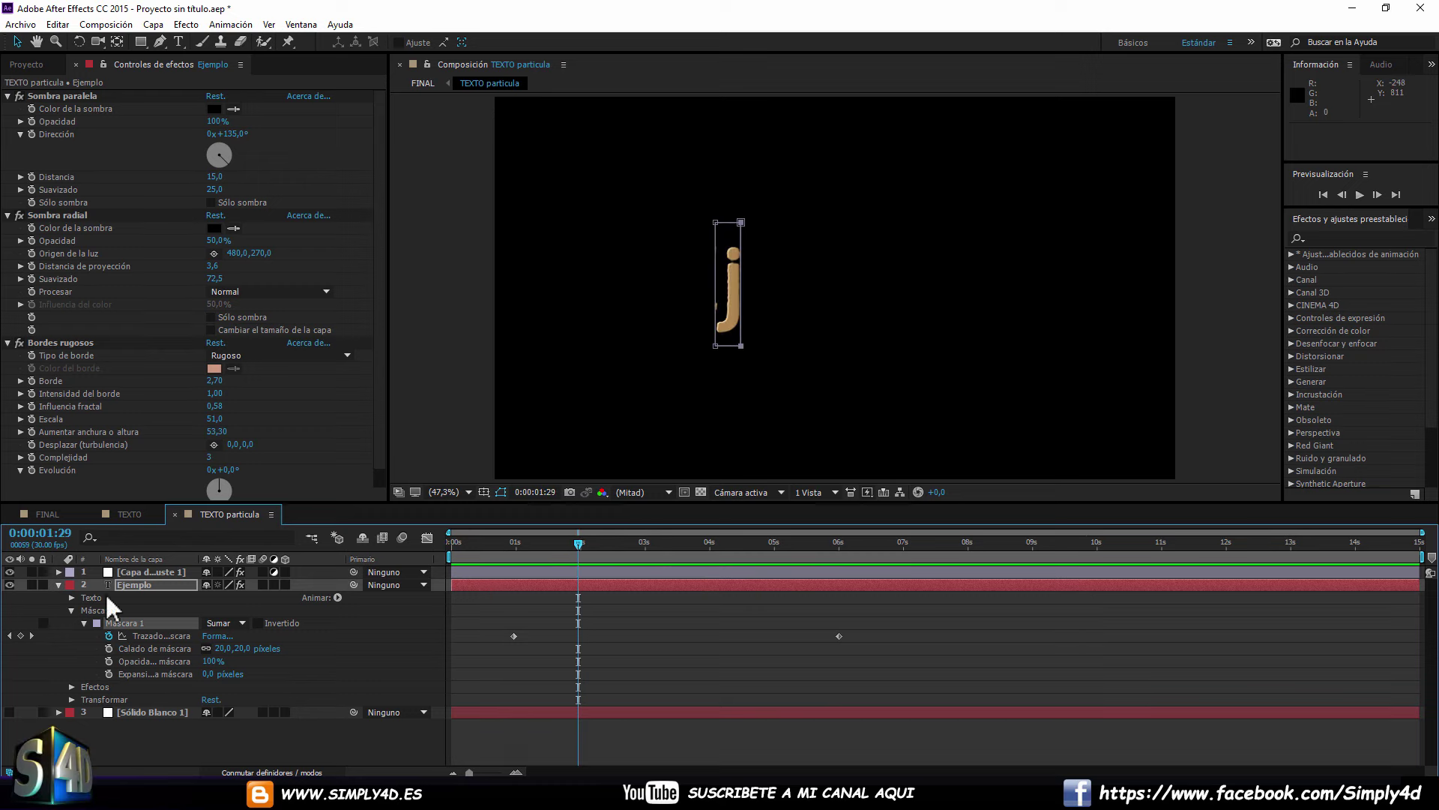
Look at the TEXTO layer's comp and return to FINAL.
click(39, 513)
click(131, 635)
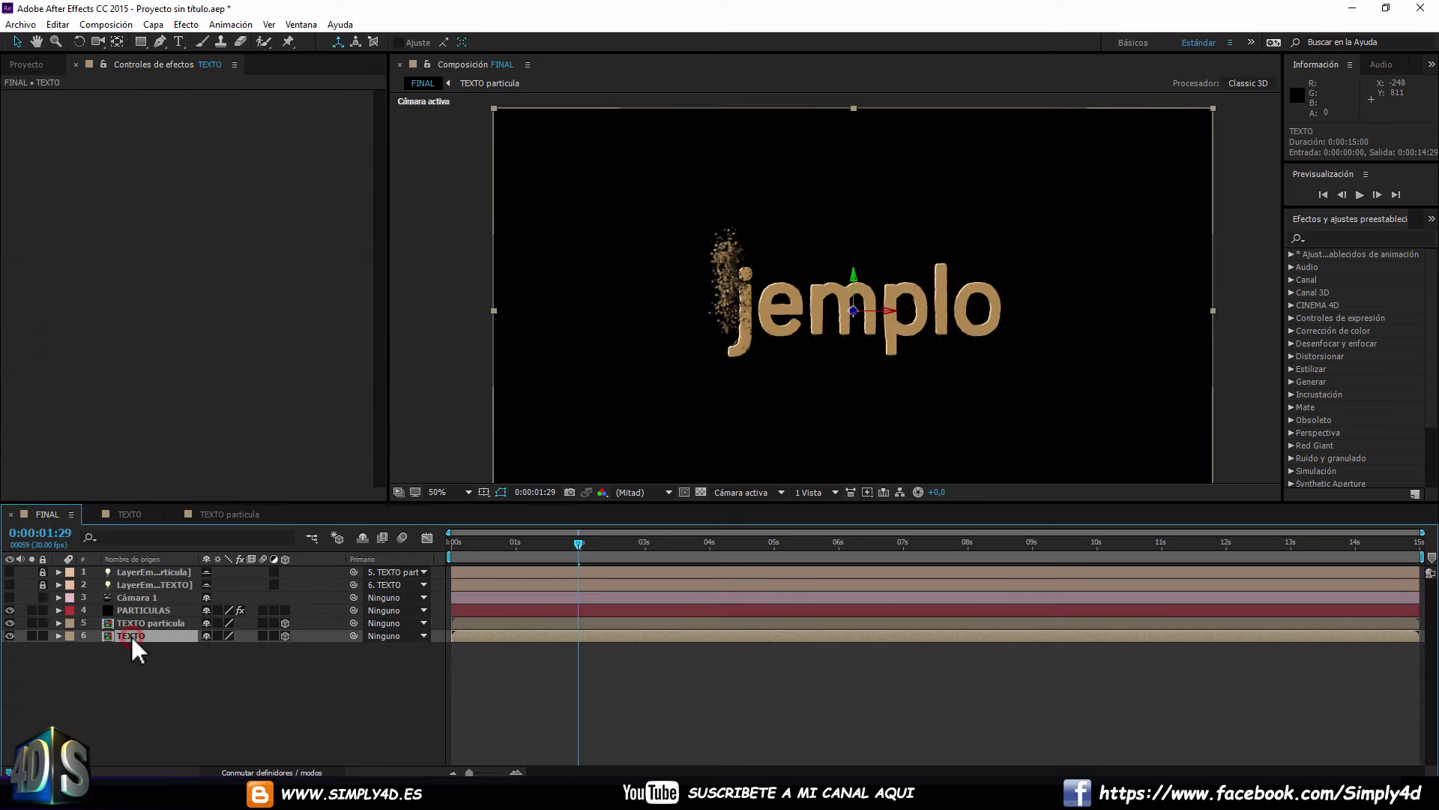
click(129, 514)
mouse_move(486, 541)
mouse_down()
mouse_move(718, 561)
mouse_move(390, 541)
mouse_up()
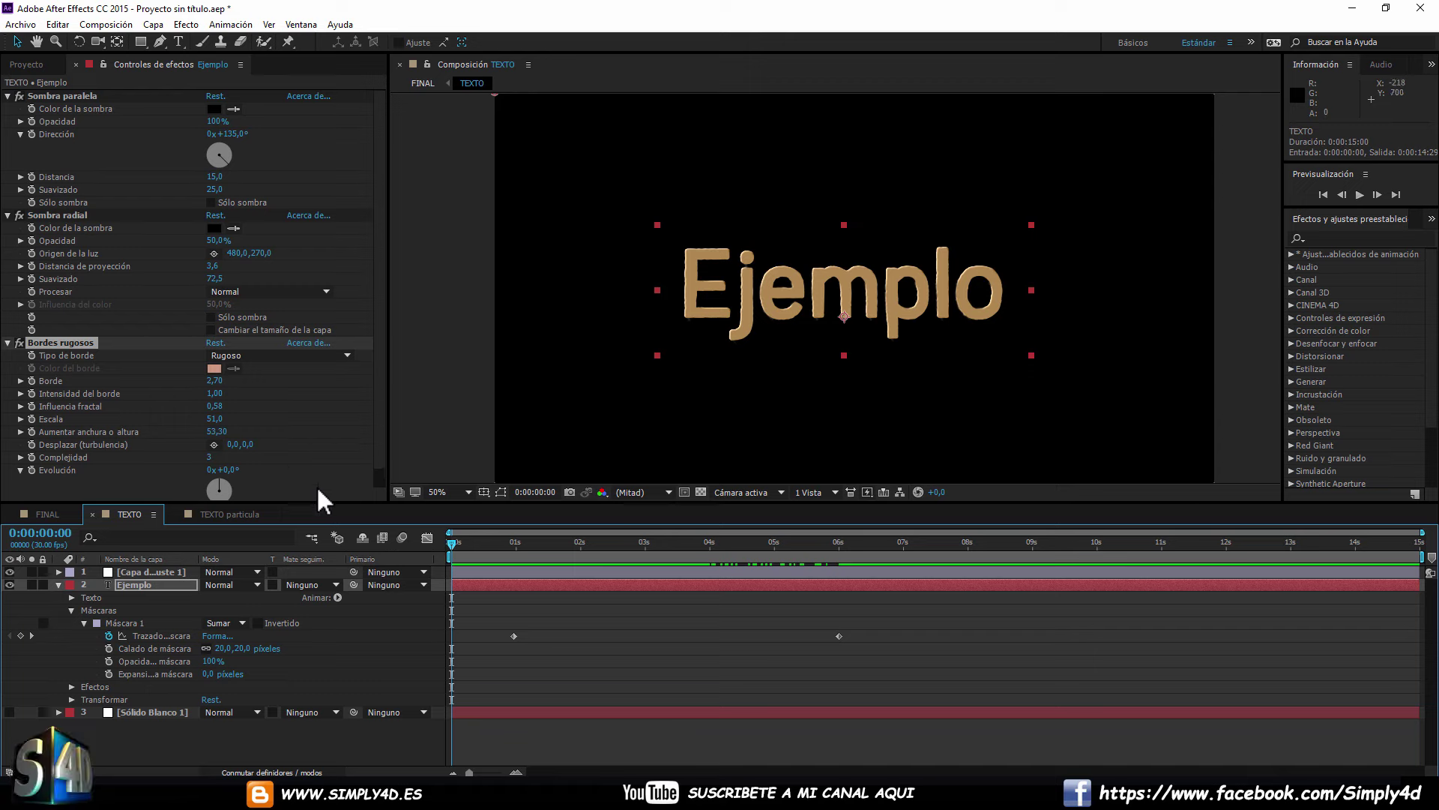
click(52, 513)
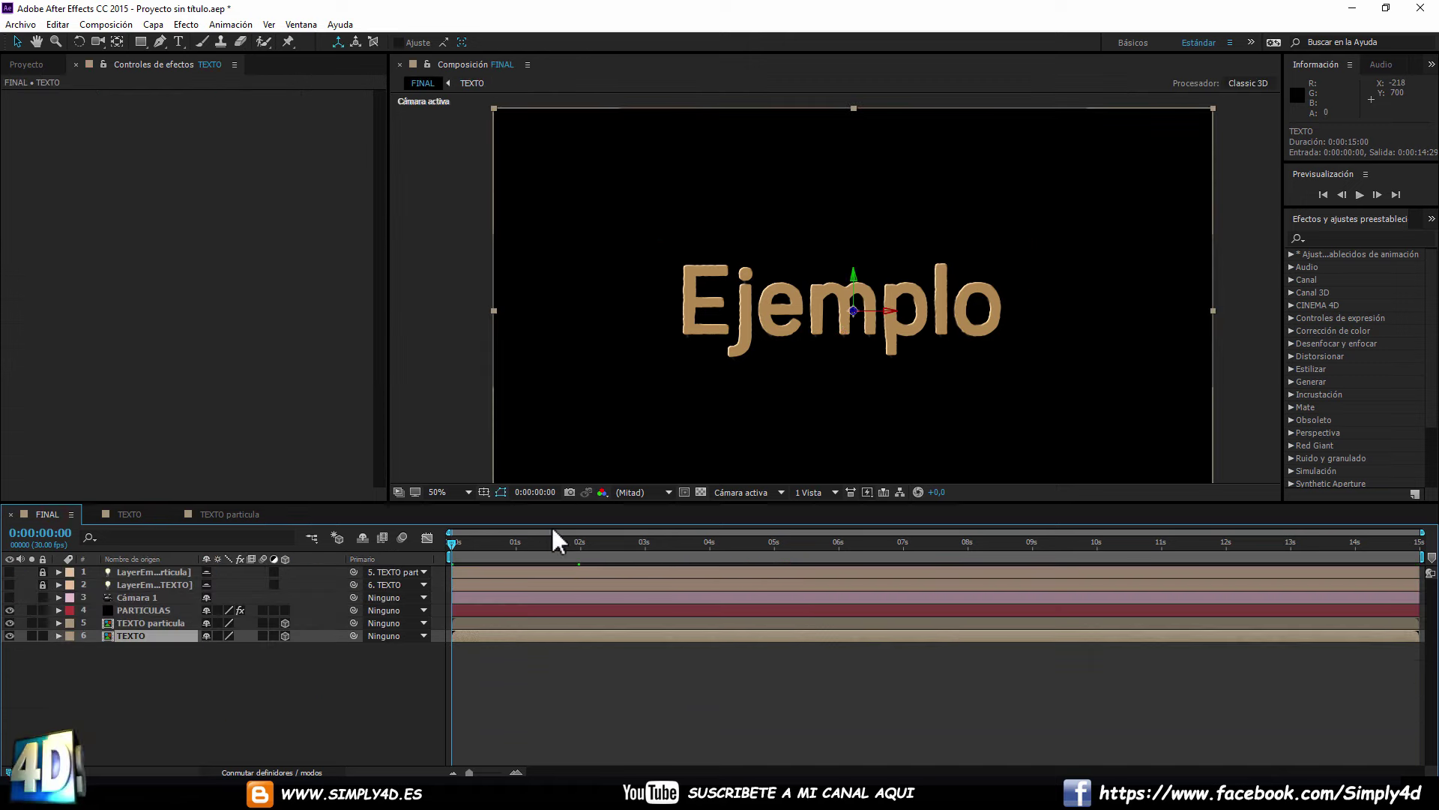
At full resolution, shift the TEXTO layer one frame earlier and check the E stays intact.
drag(455, 543, 570, 541)
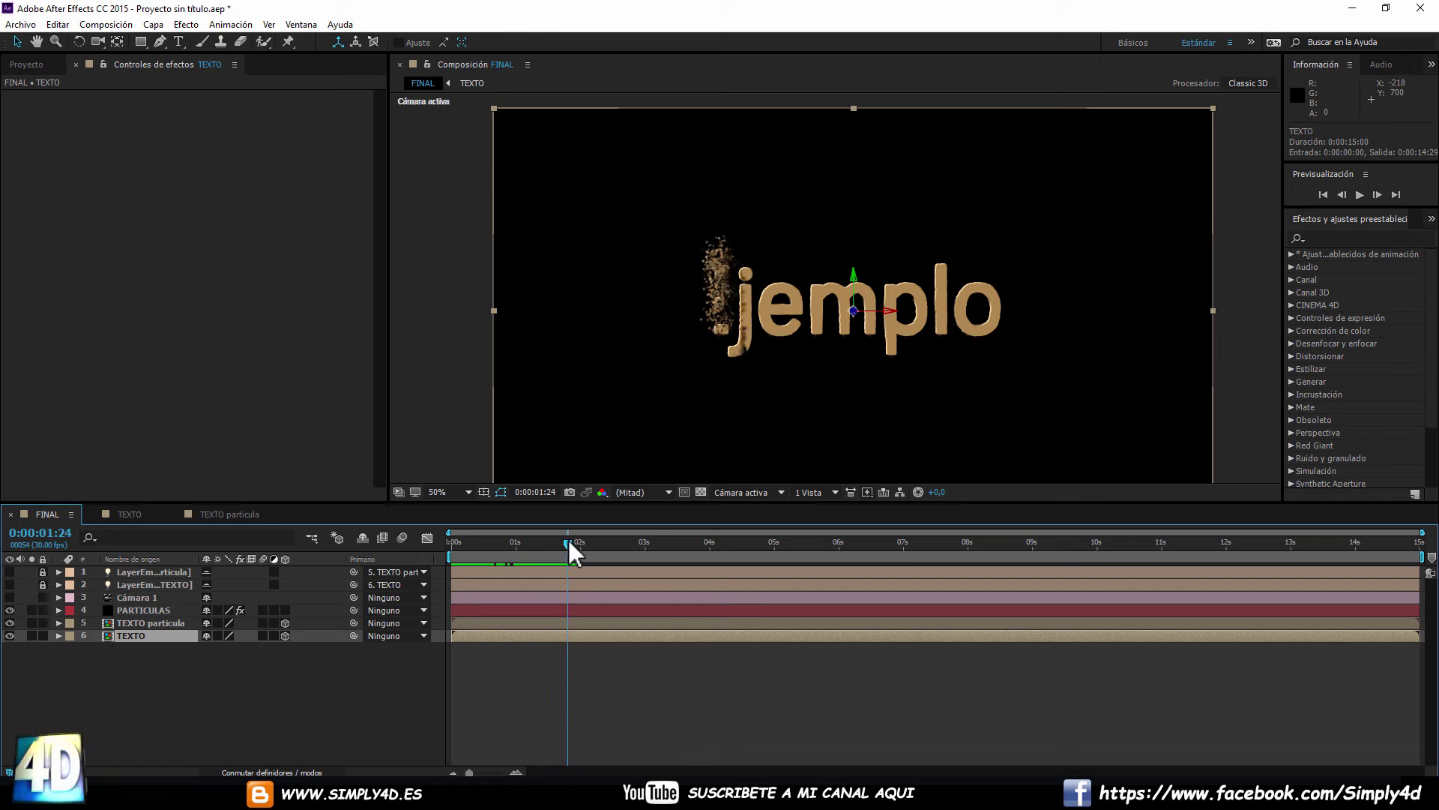
key(slash)
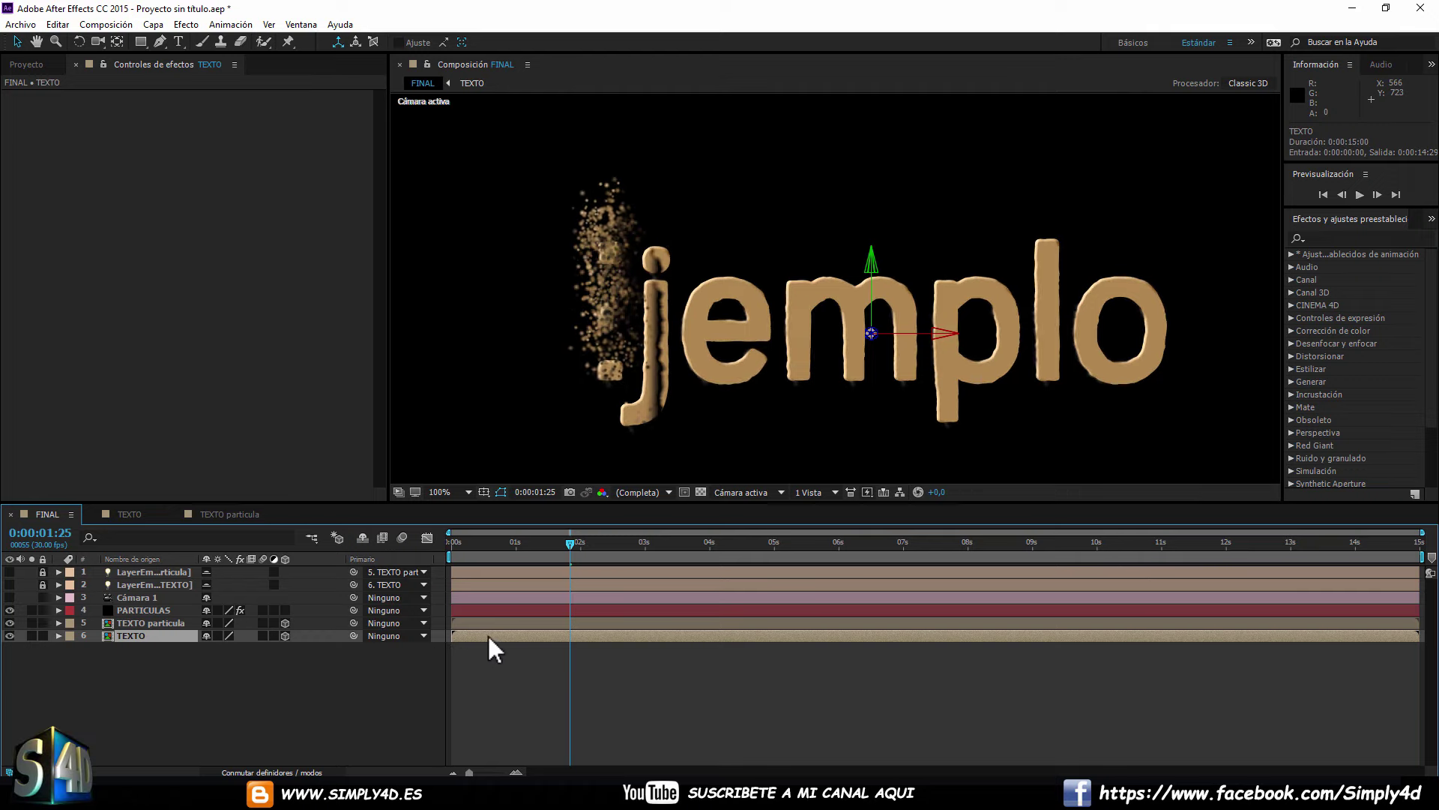
mouse_move(564, 538)
mouse_down()
mouse_move(497, 548)
mouse_move(540, 547)
mouse_up()
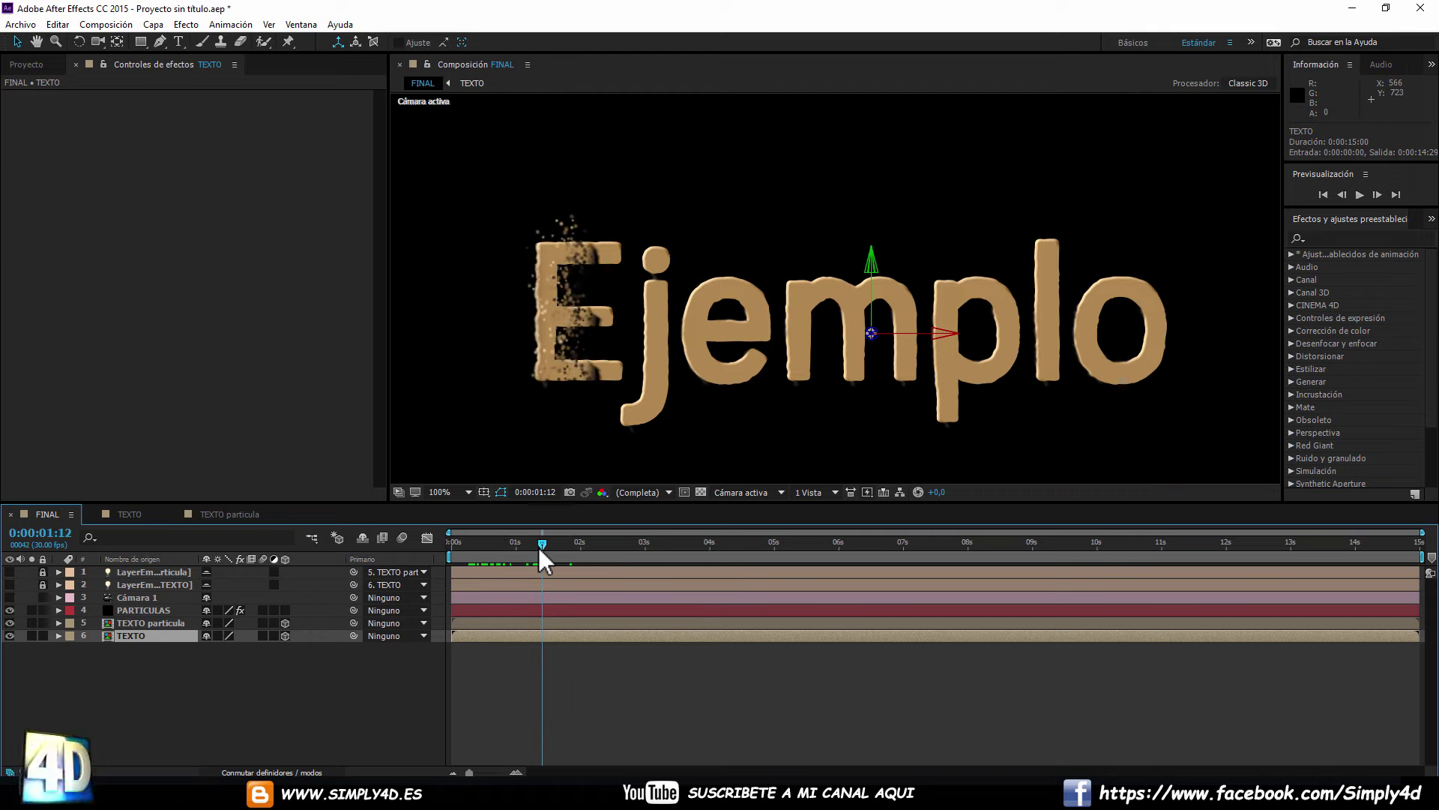
drag(484, 634, 476, 636)
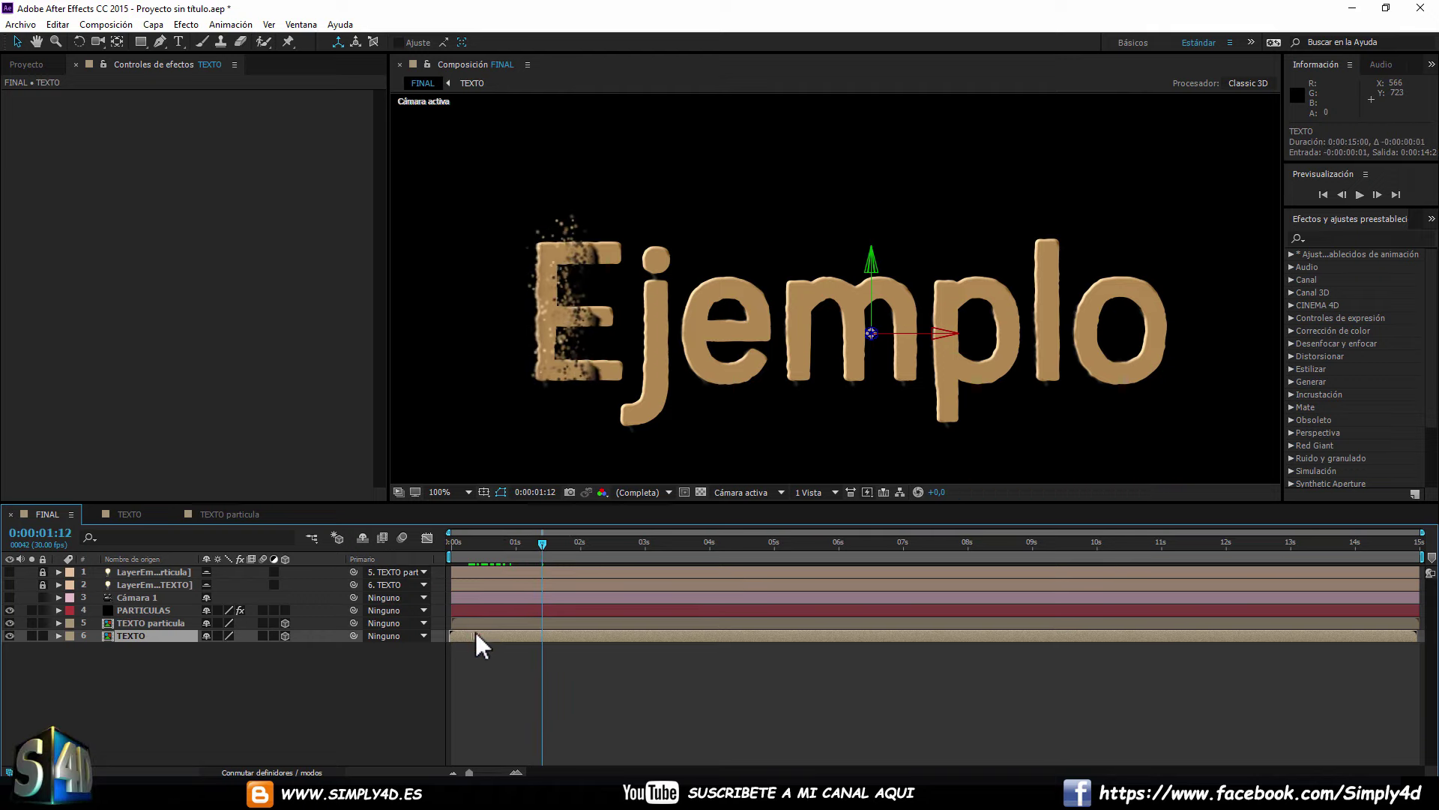
drag(466, 540, 561, 543)
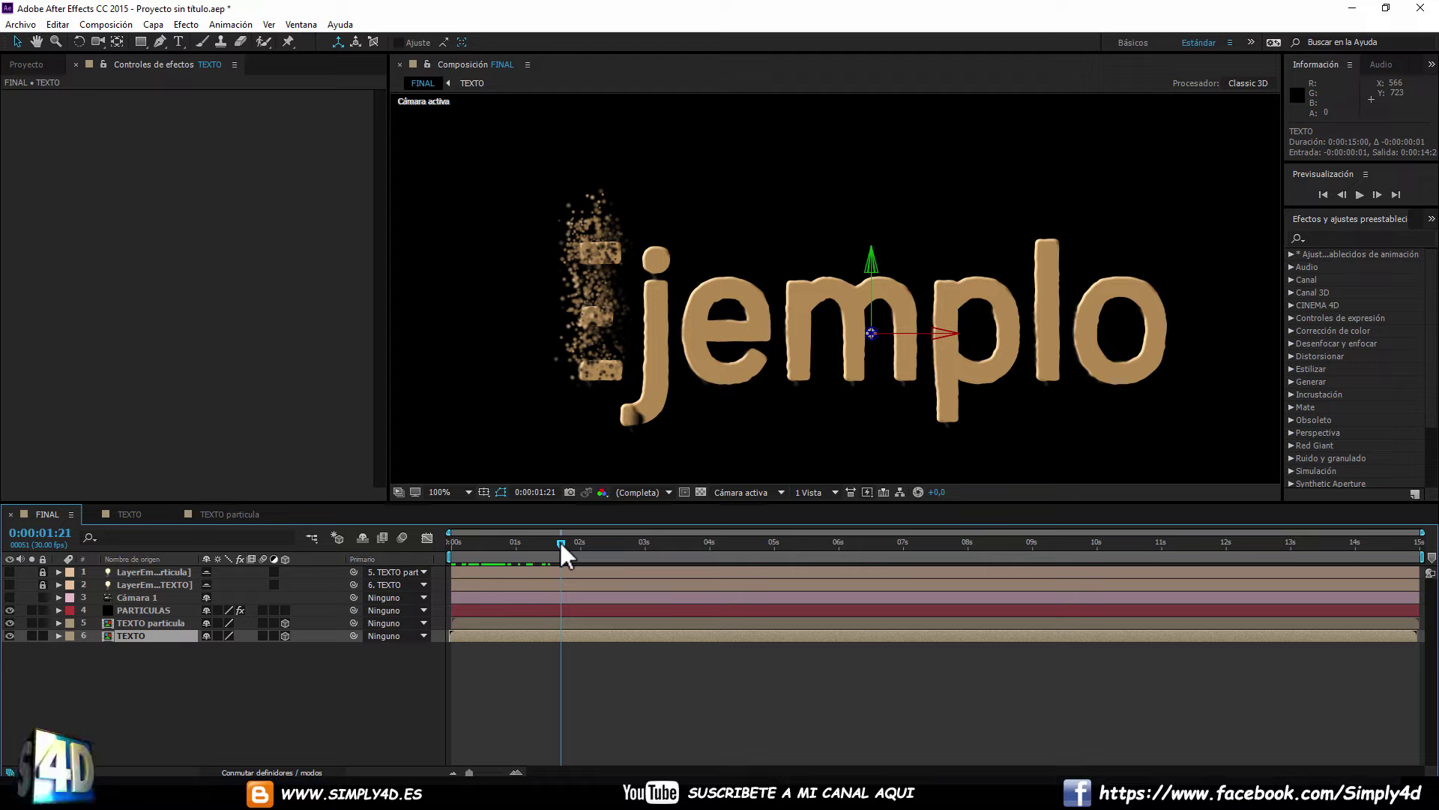
mouse_move(560, 542)
mouse_down()
mouse_move(542, 540)
mouse_move(609, 541)
mouse_up()
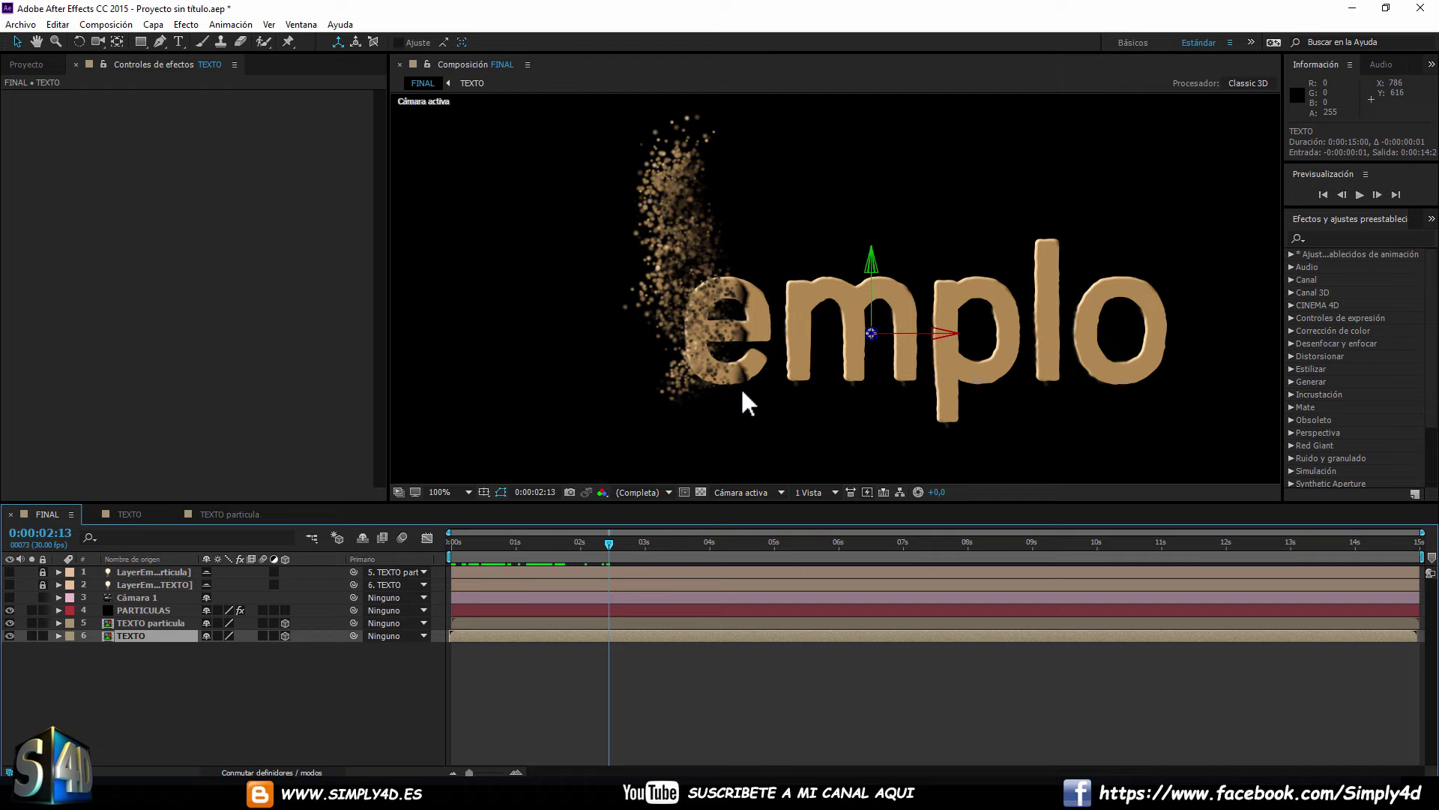
Preview at half resolution, then stop at 0:00:03:06 and zoom in on the breaking letters.
key(comma)
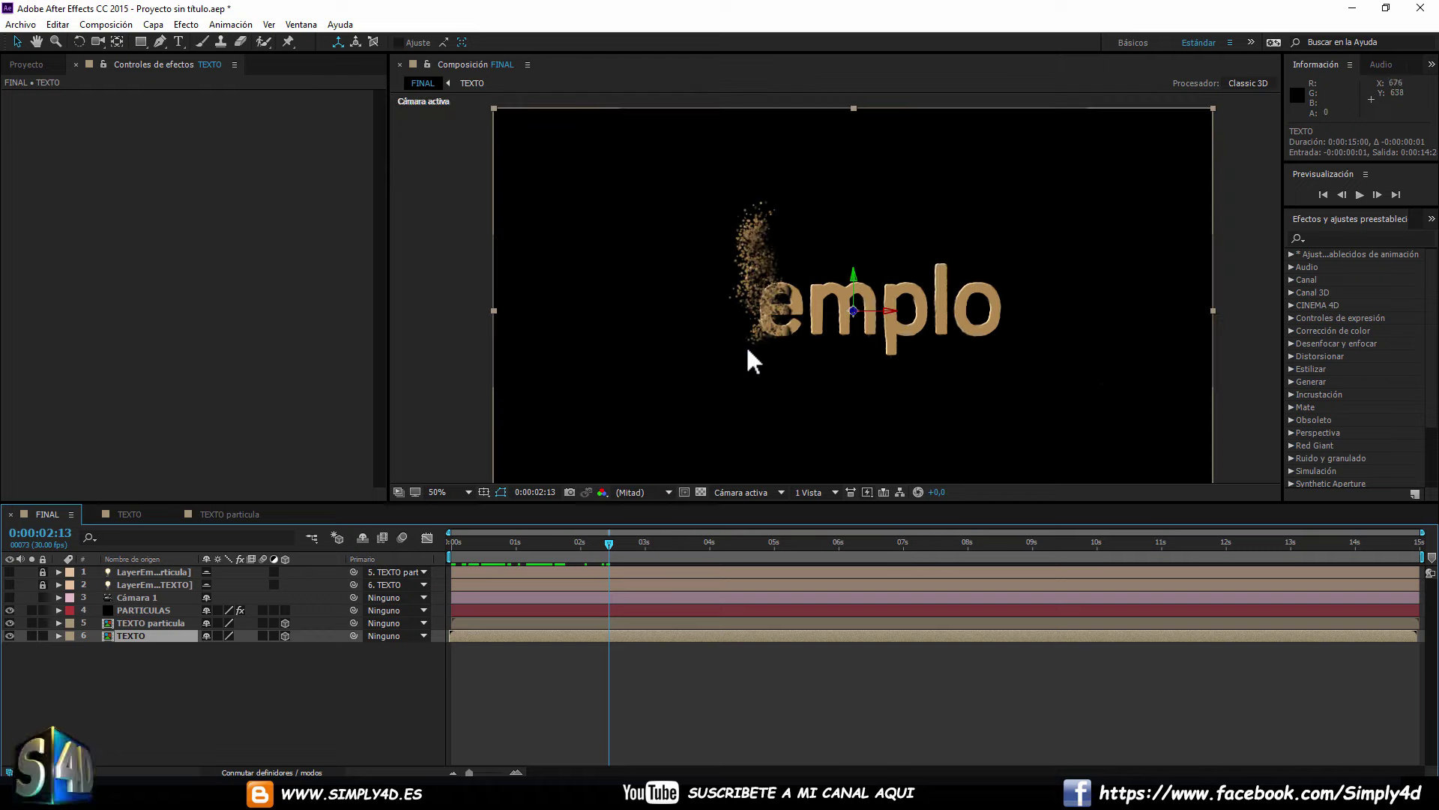
drag(488, 546, 417, 546)
key(space)
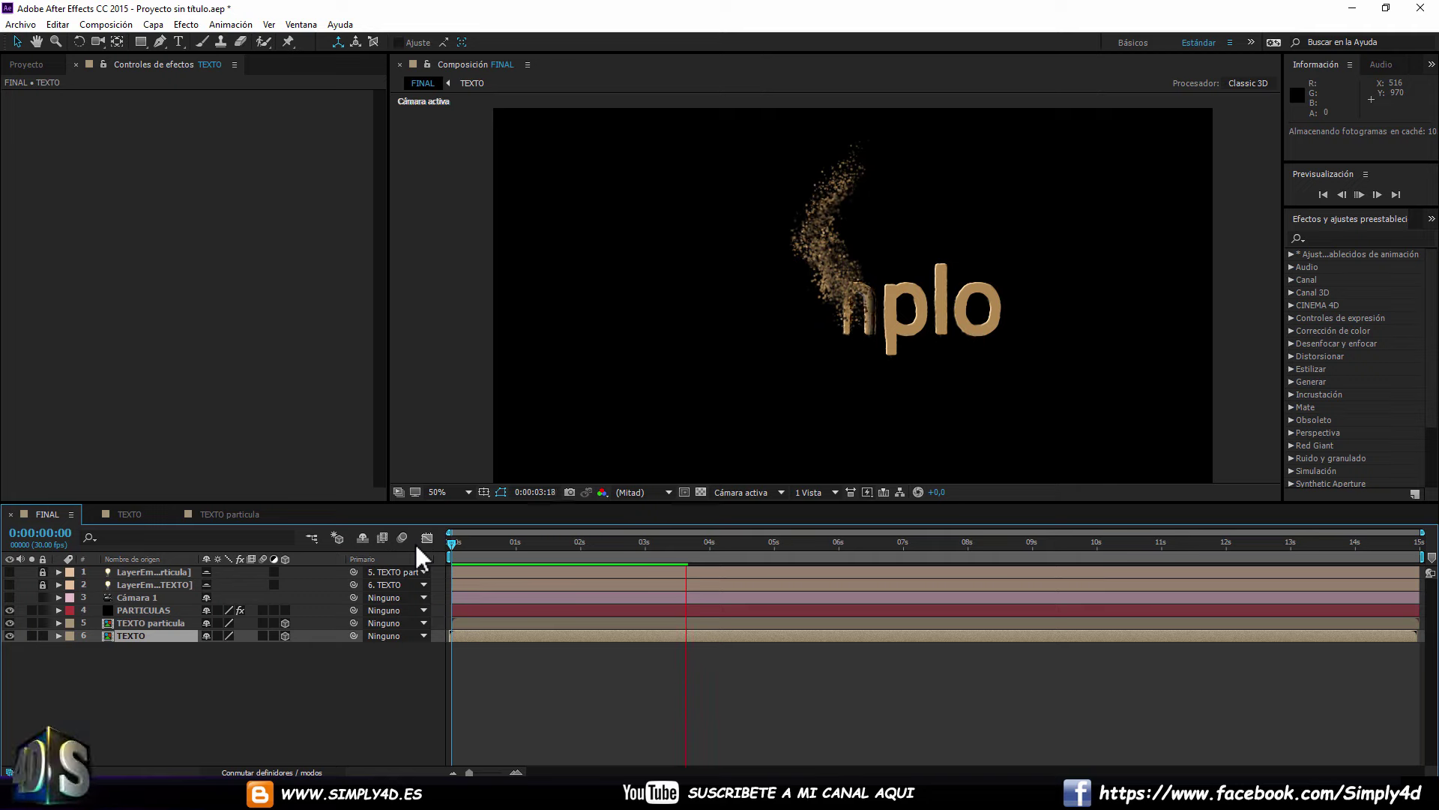
key(space)
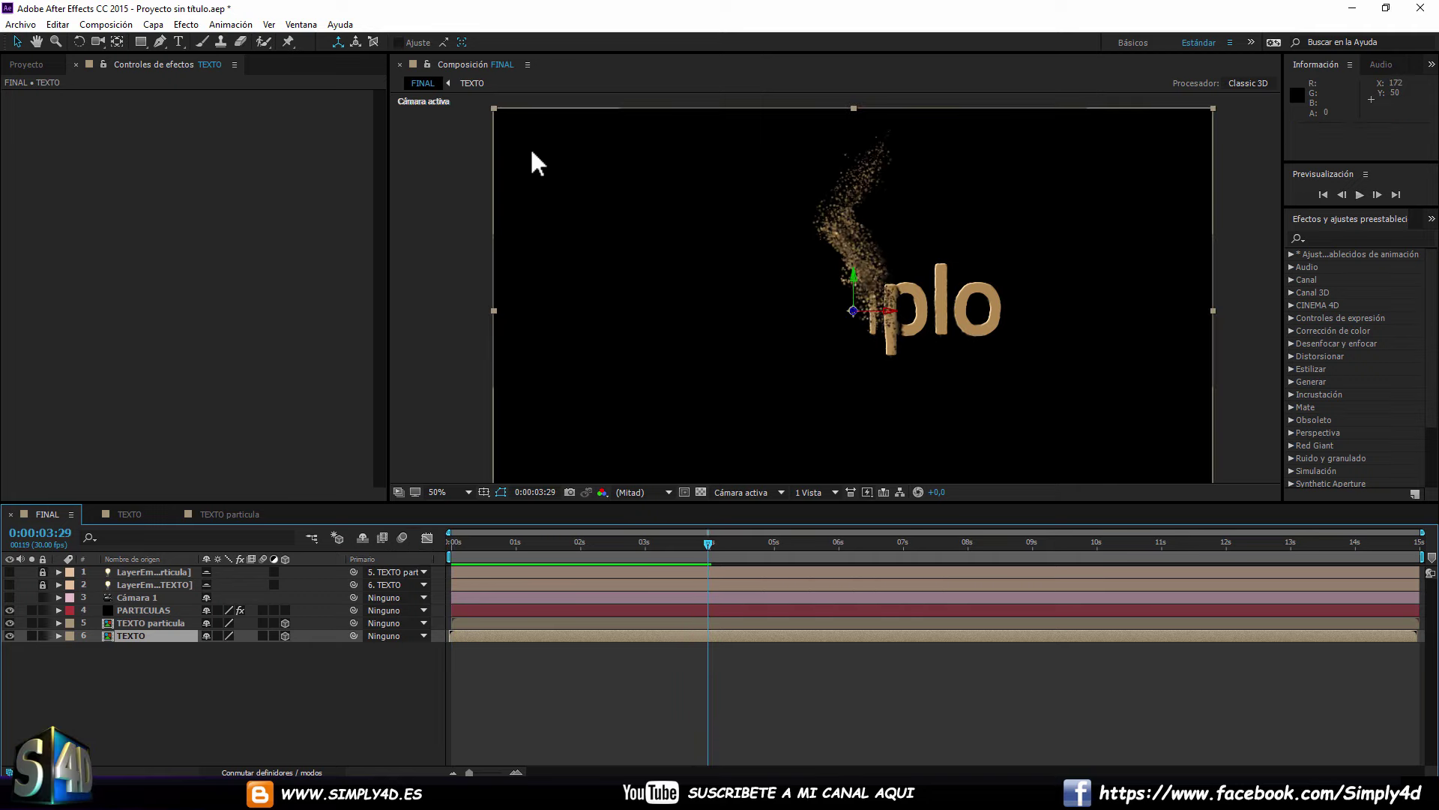
drag(708, 542, 659, 530)
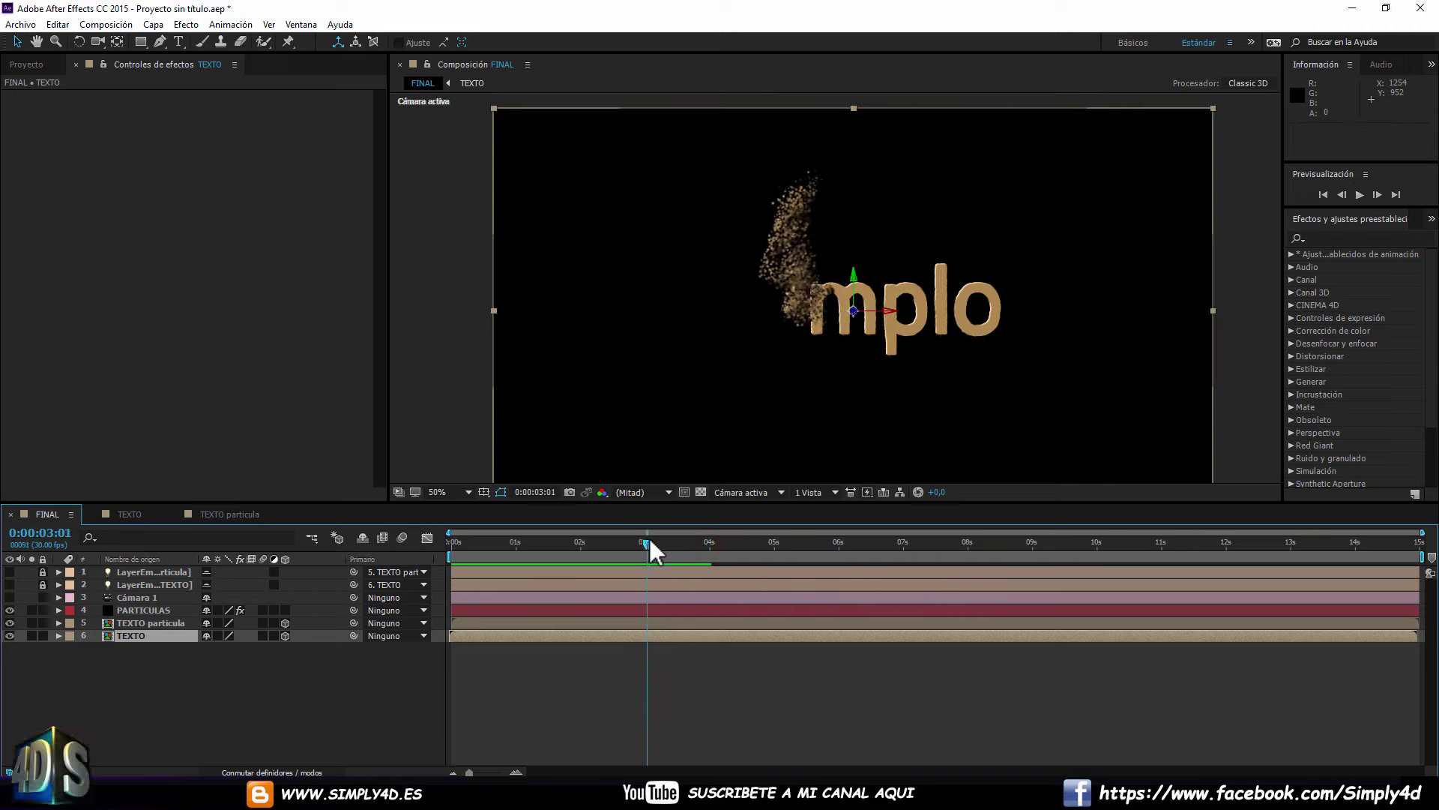
scroll(838, 321, up, 4)
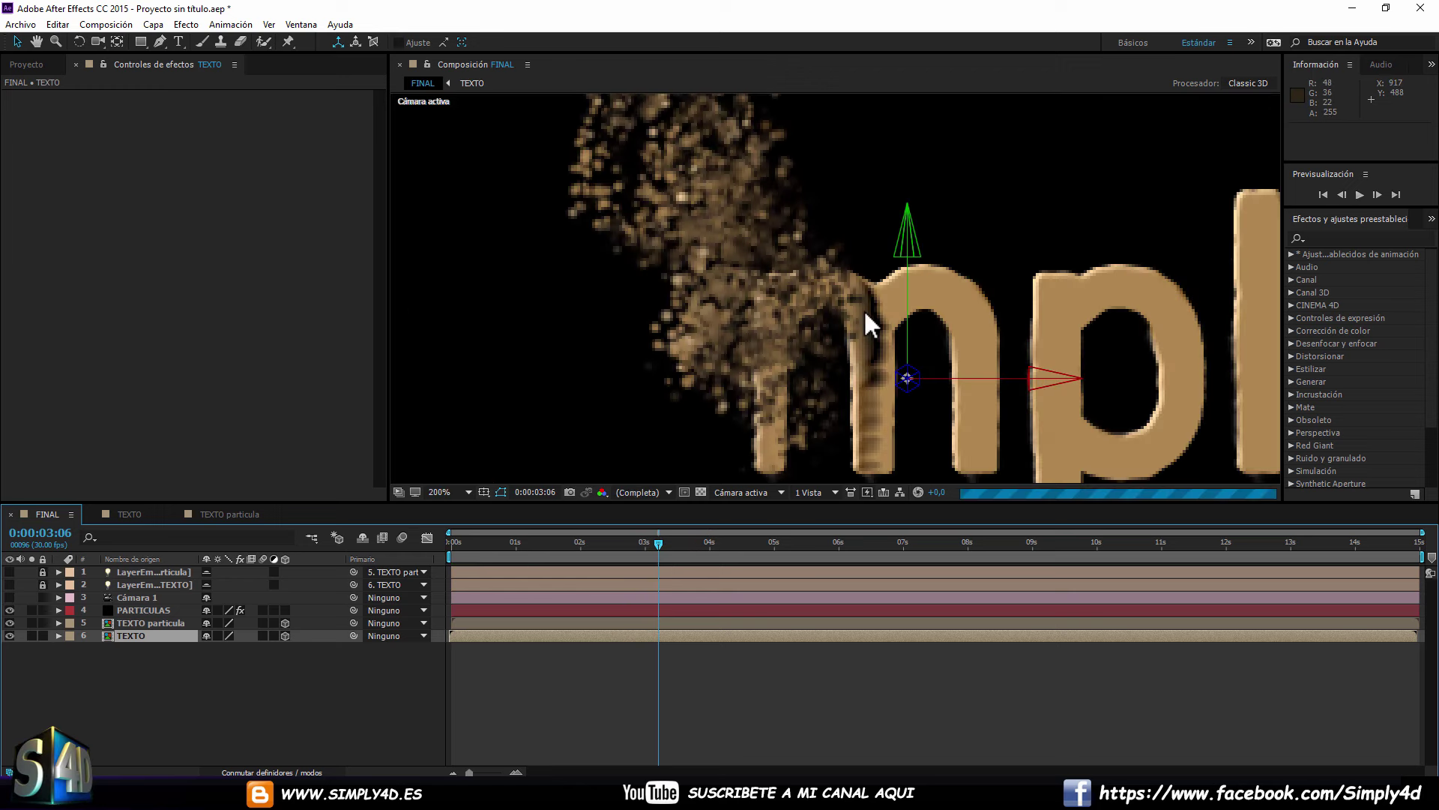
Open the TEXTO particula composition with transparency shown behind the letter.
click(154, 621)
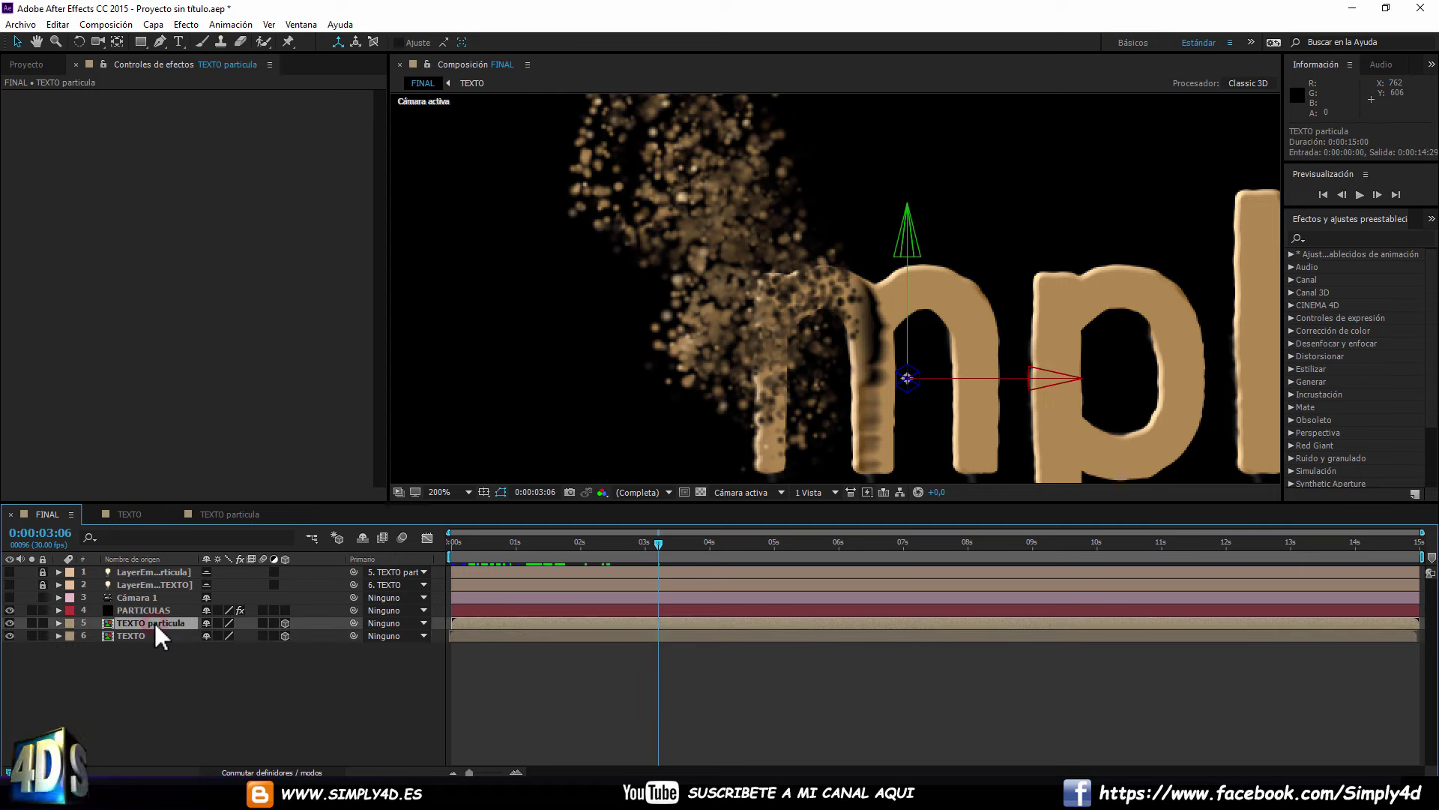
click(238, 517)
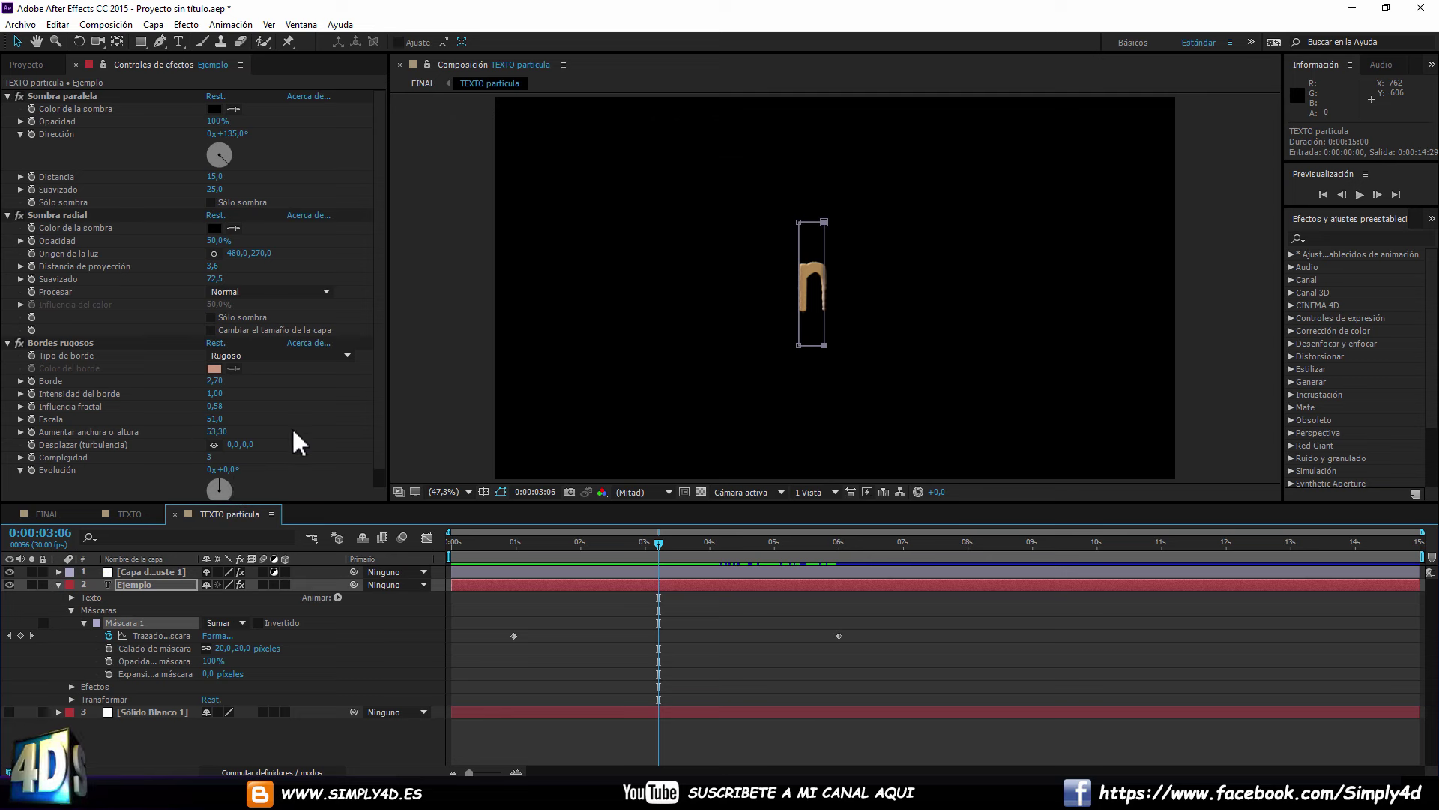
scroll(829, 315, up, 1)
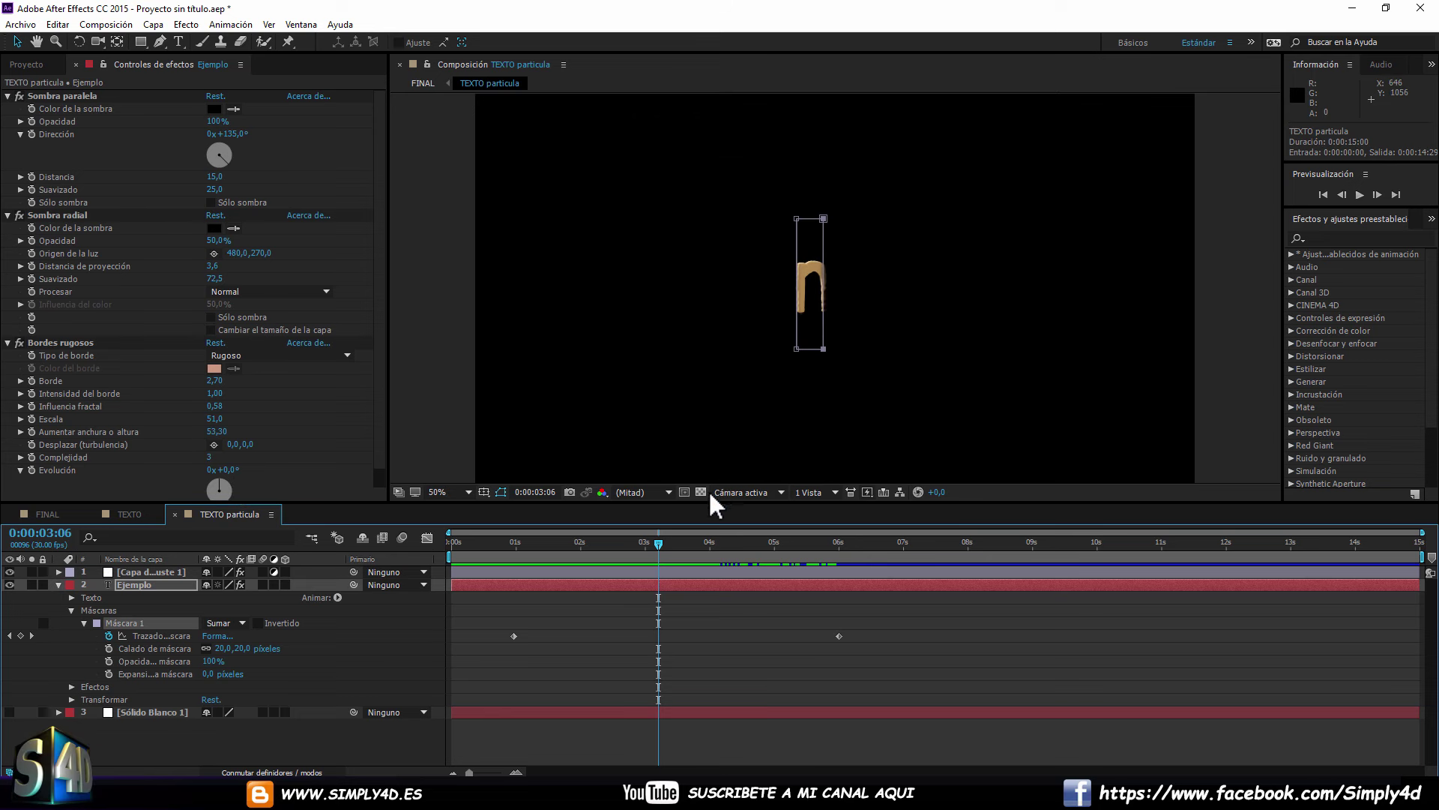
click(703, 489)
scroll(828, 307, up, 2)
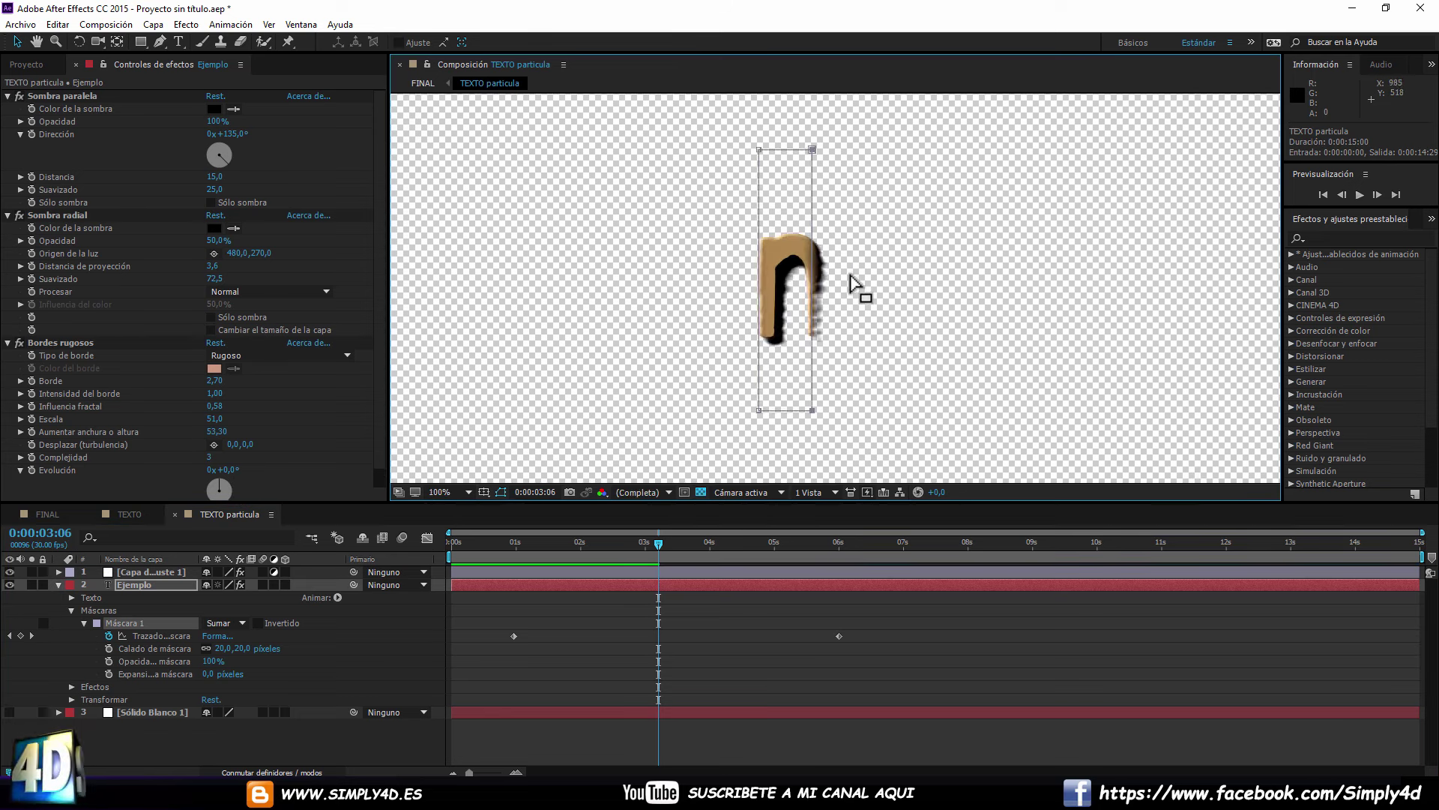
scroll(851, 276, up, 1)
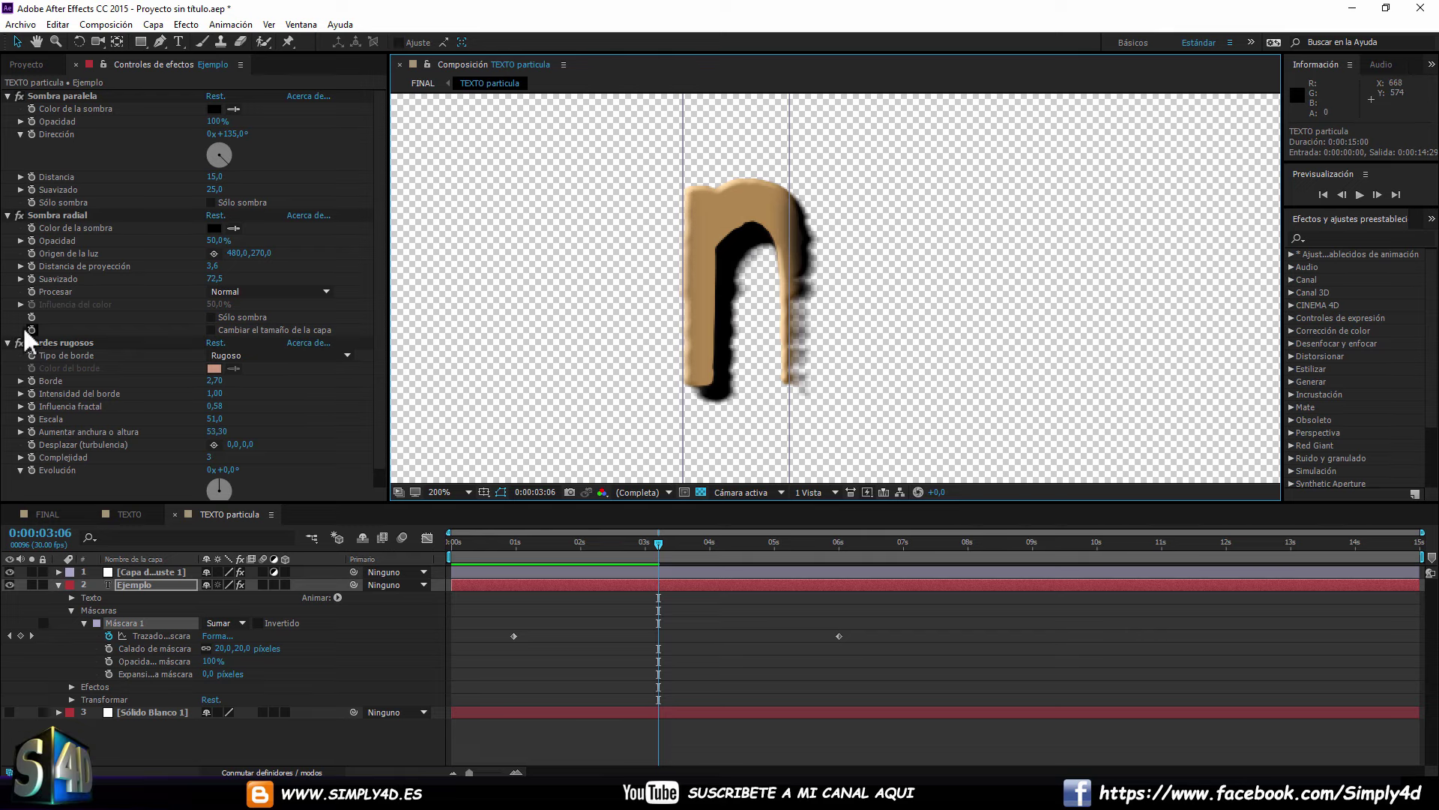
Move Sombra paralela and Sombra radial below Bordes rugosos on Ejemplo, then return to FINAL.
click(21, 213)
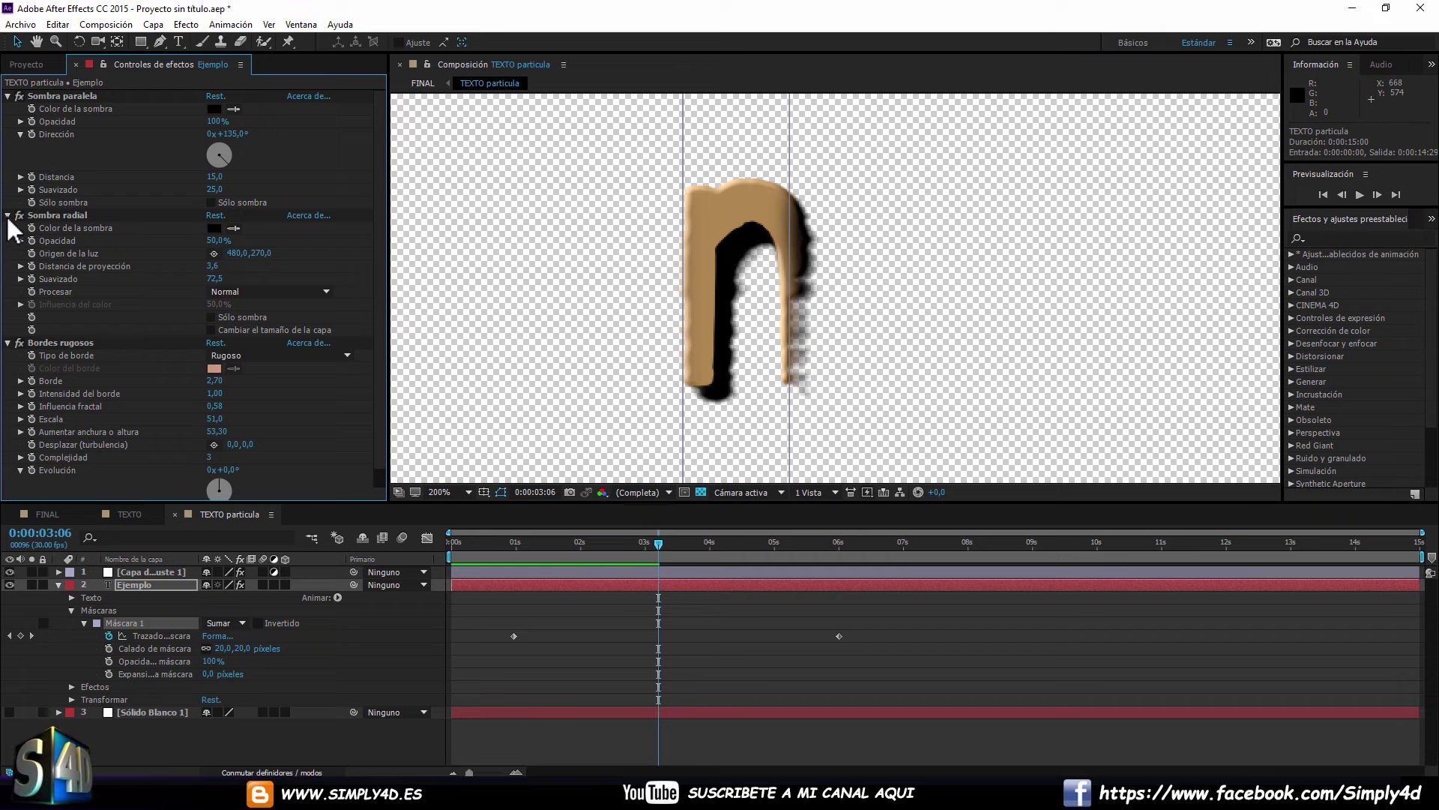
click(8, 216)
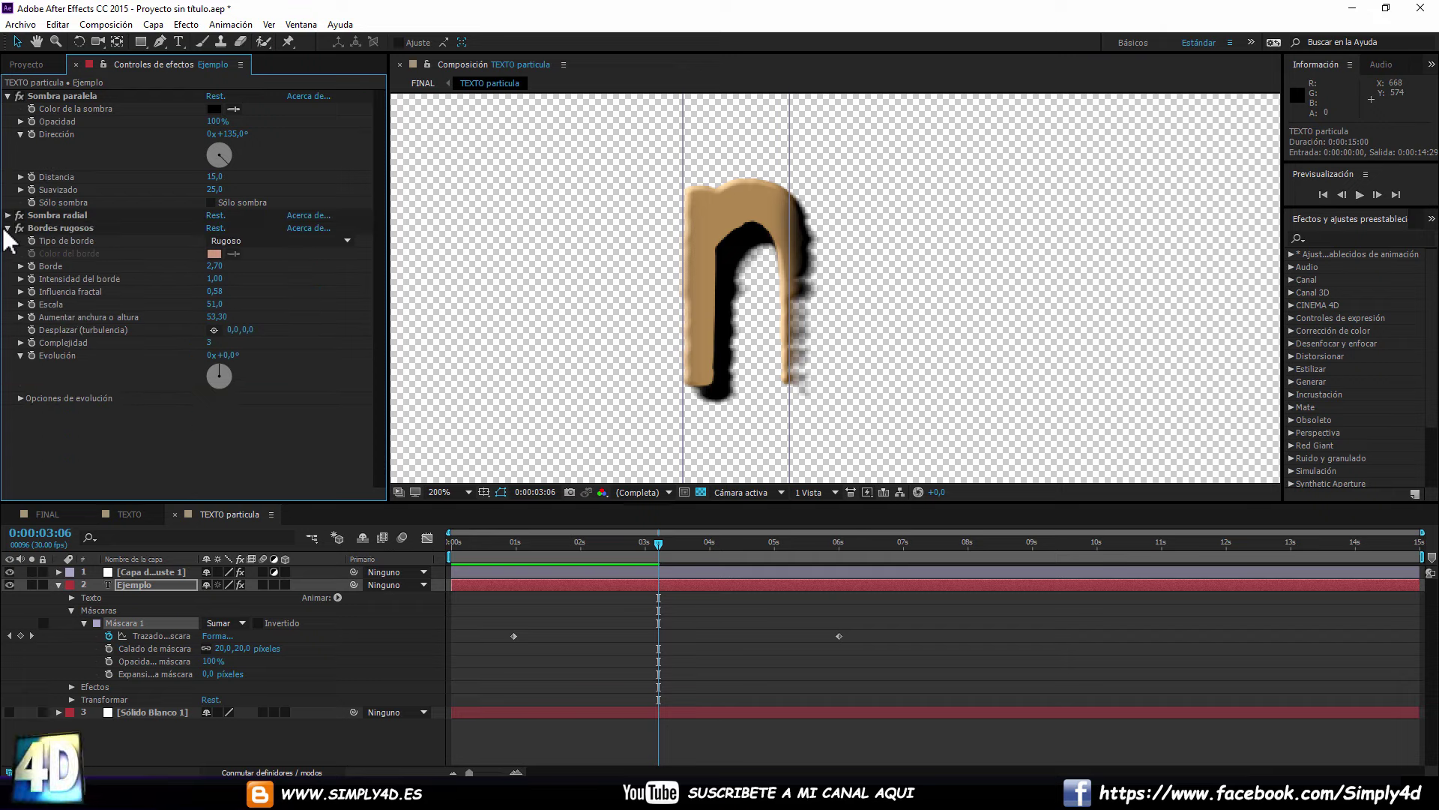
click(8, 96)
click(58, 96)
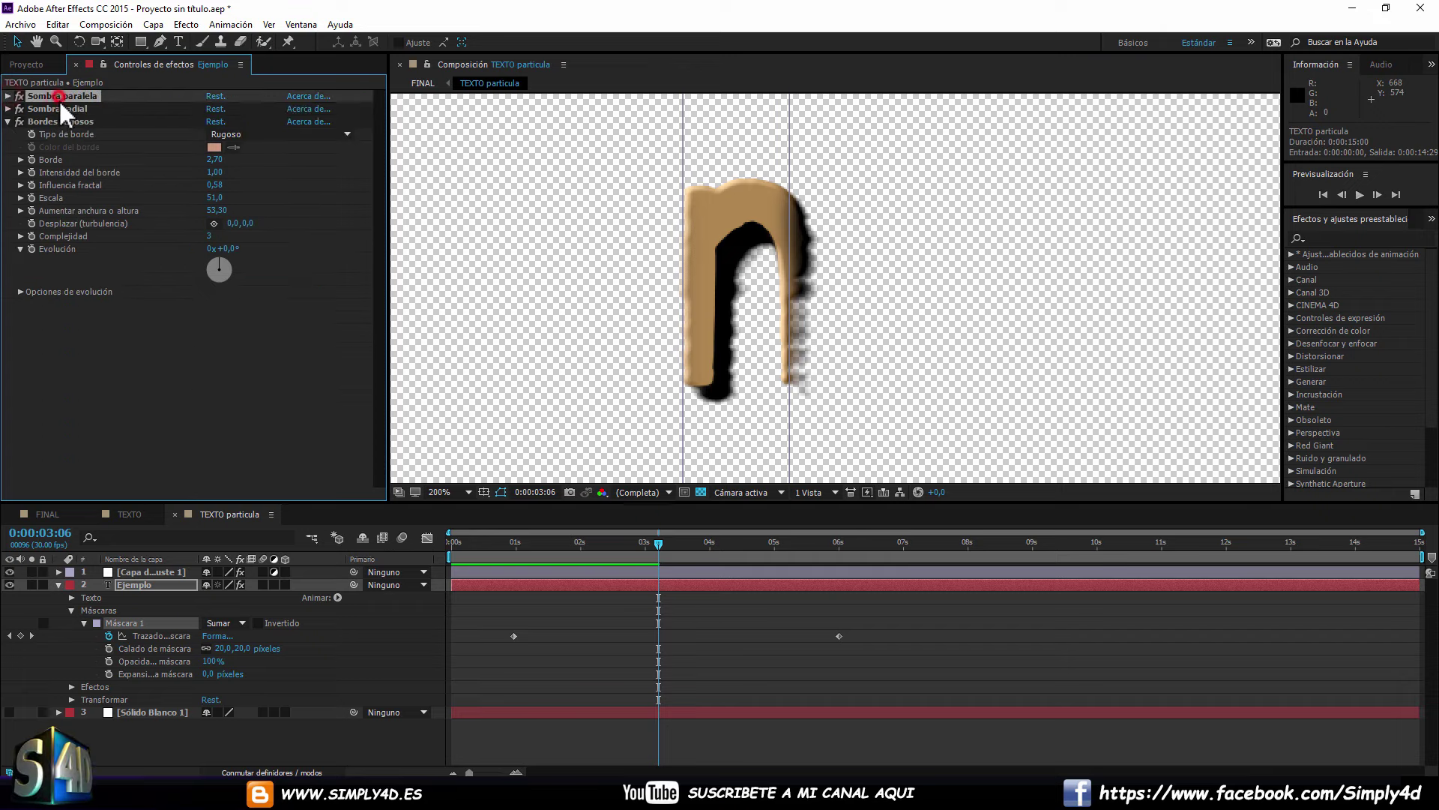
ctrl+click(74, 109)
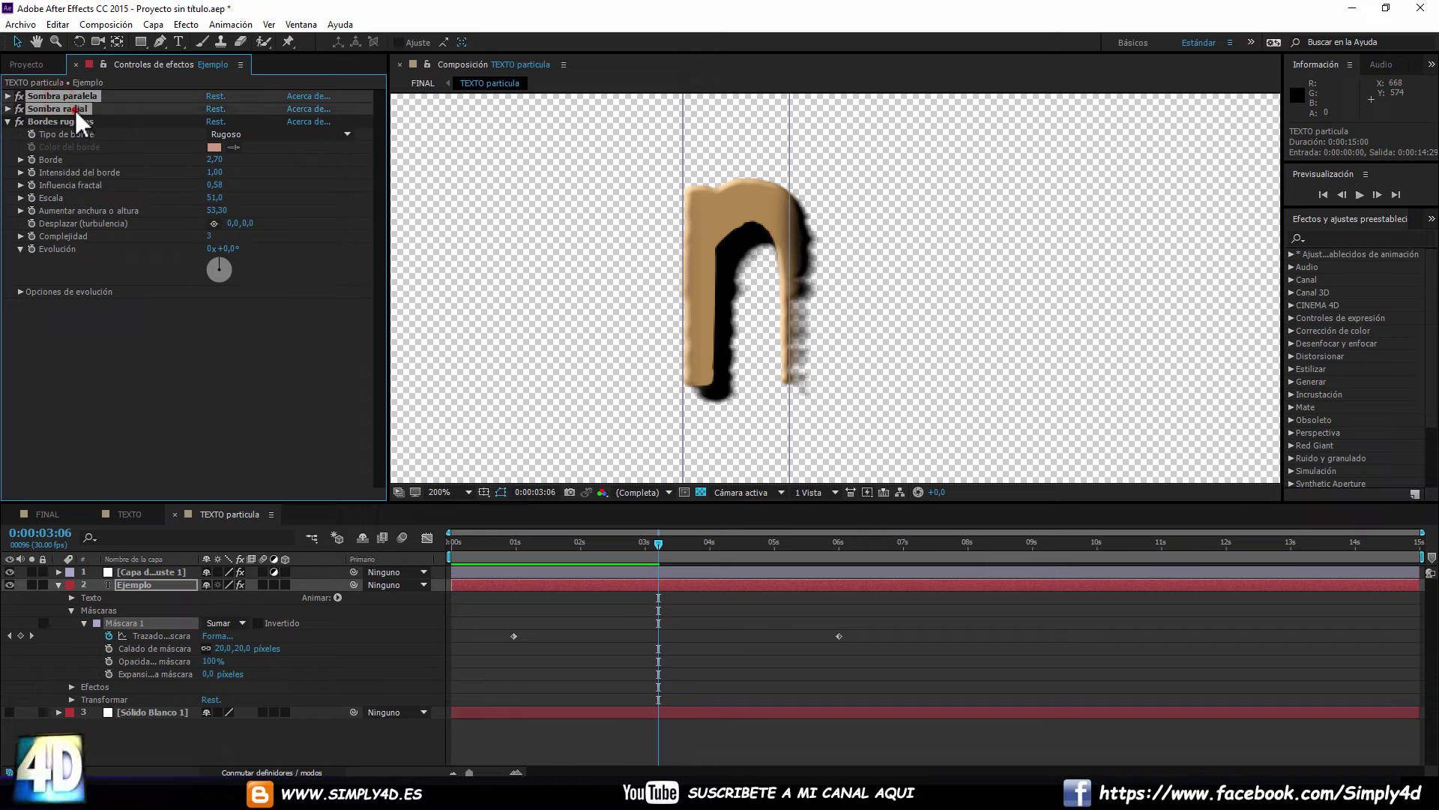
drag(71, 108, 78, 378)
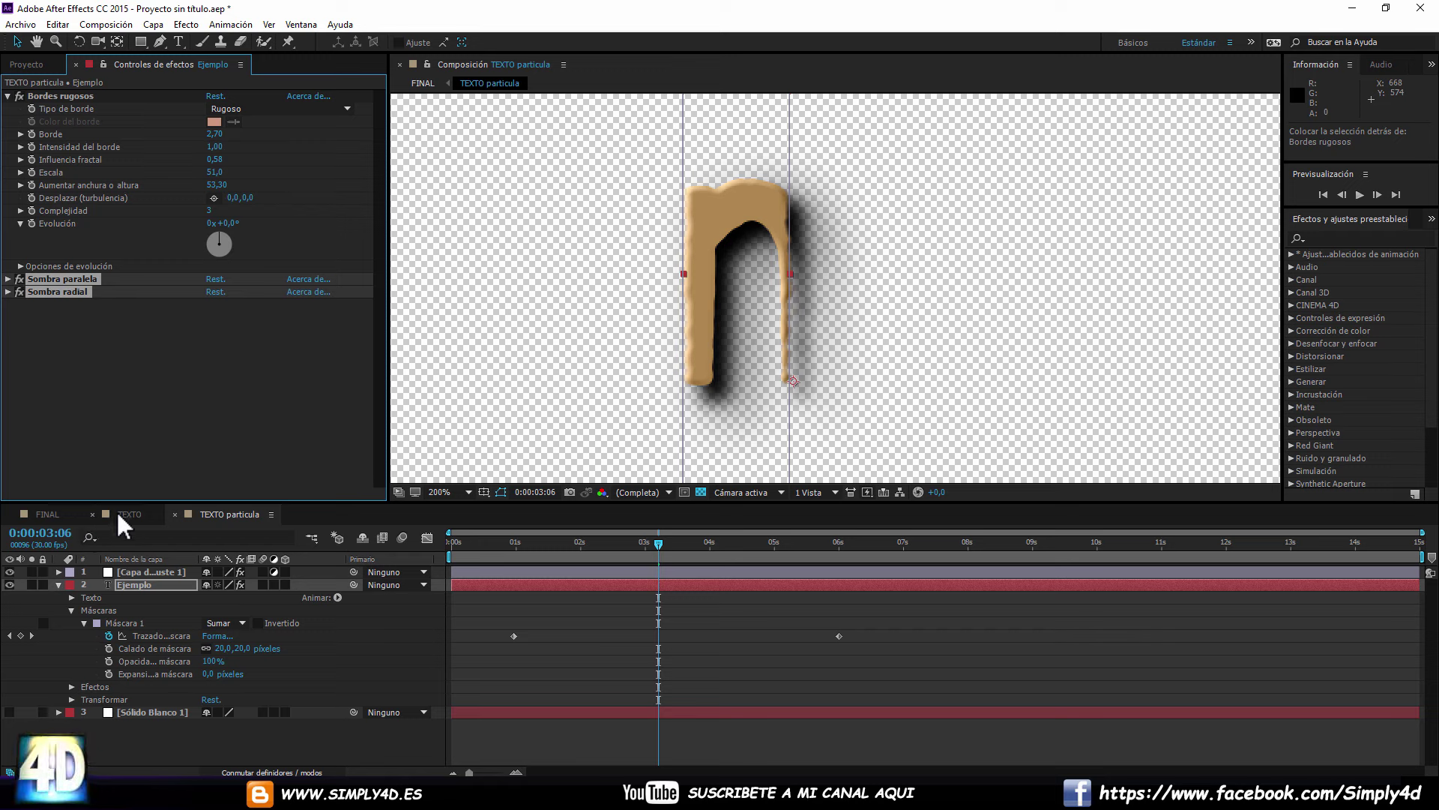
click(52, 514)
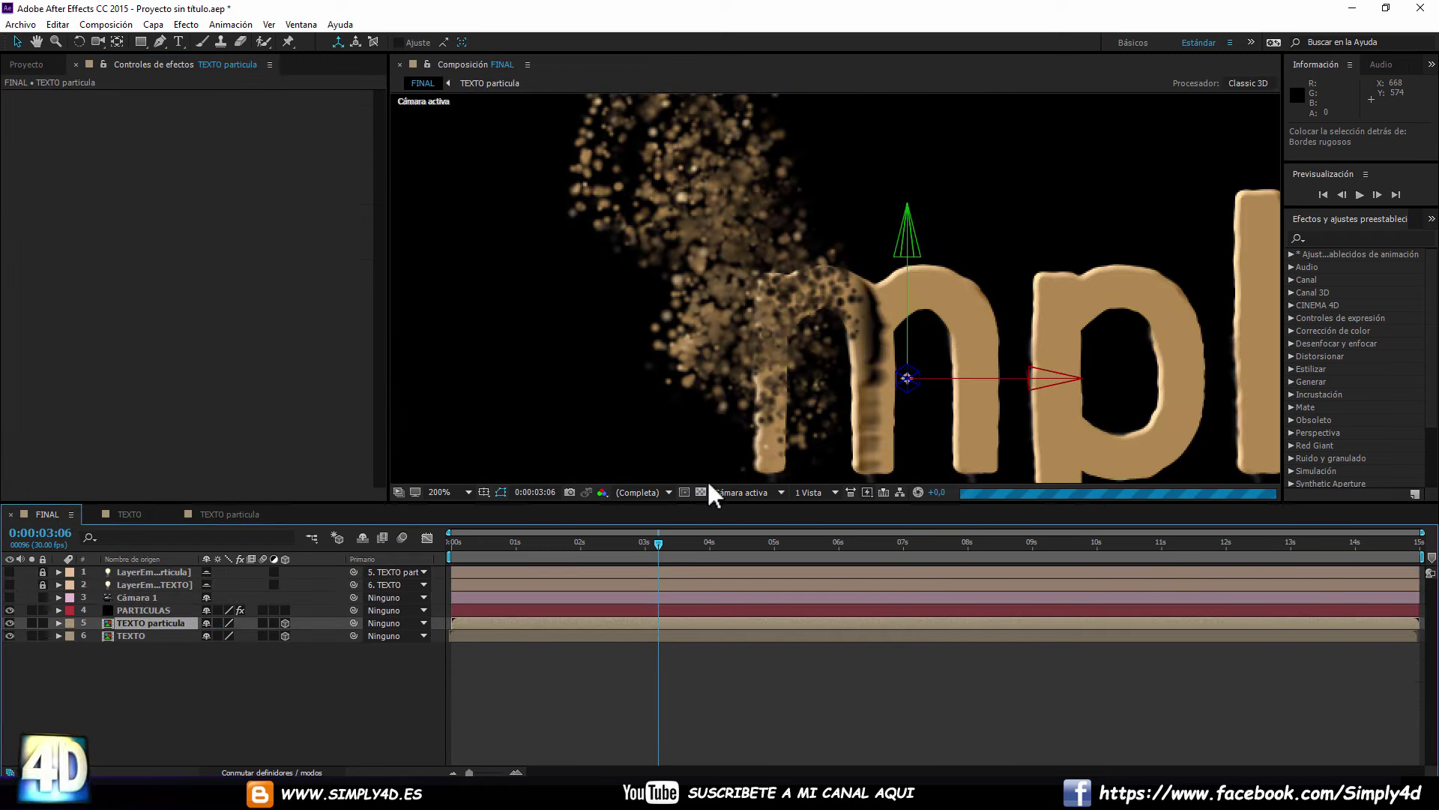
Scrub the animation's opening and inspect the TEXTO and TEXTO particula compositions.
drag(464, 553, 437, 539)
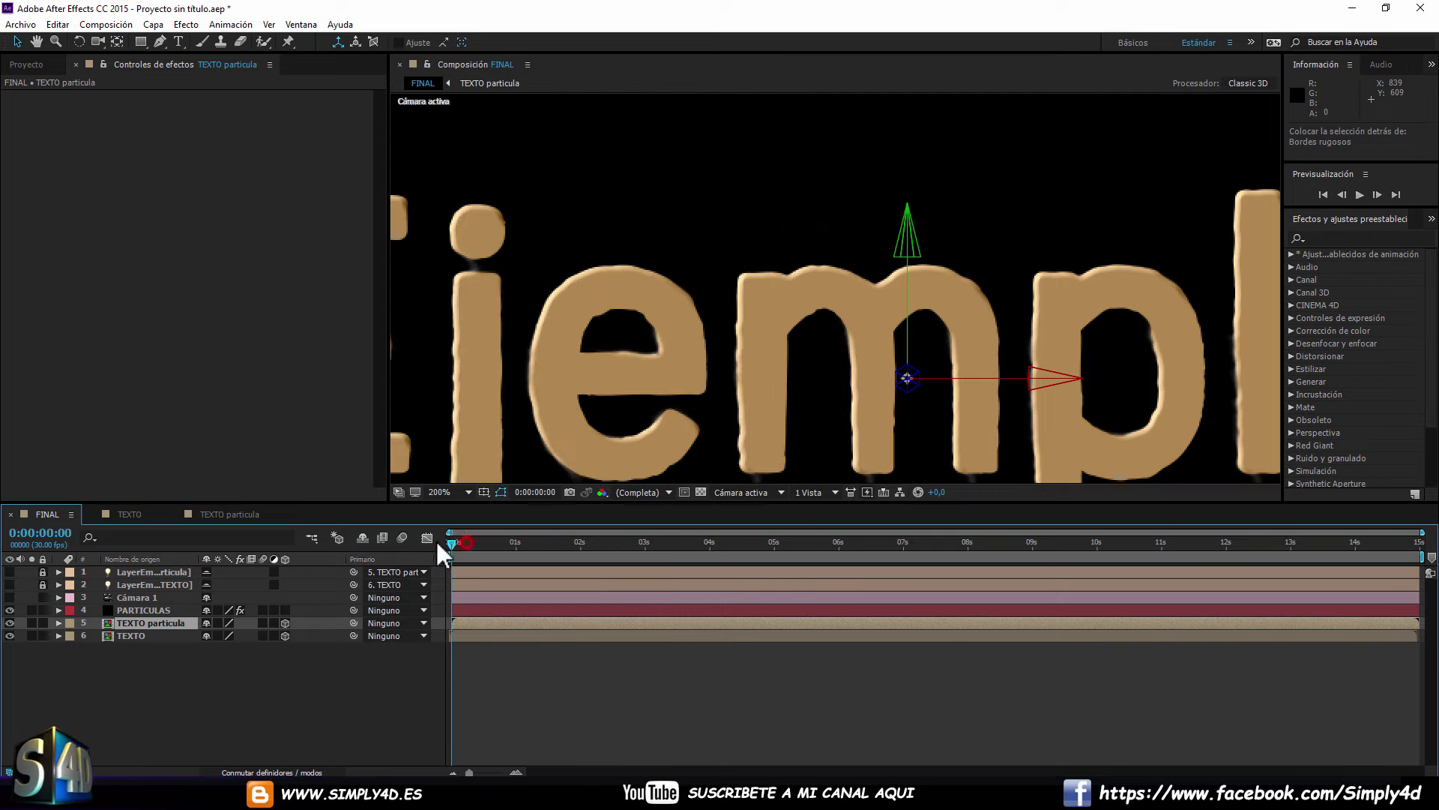
scroll(607, 404, down, 2)
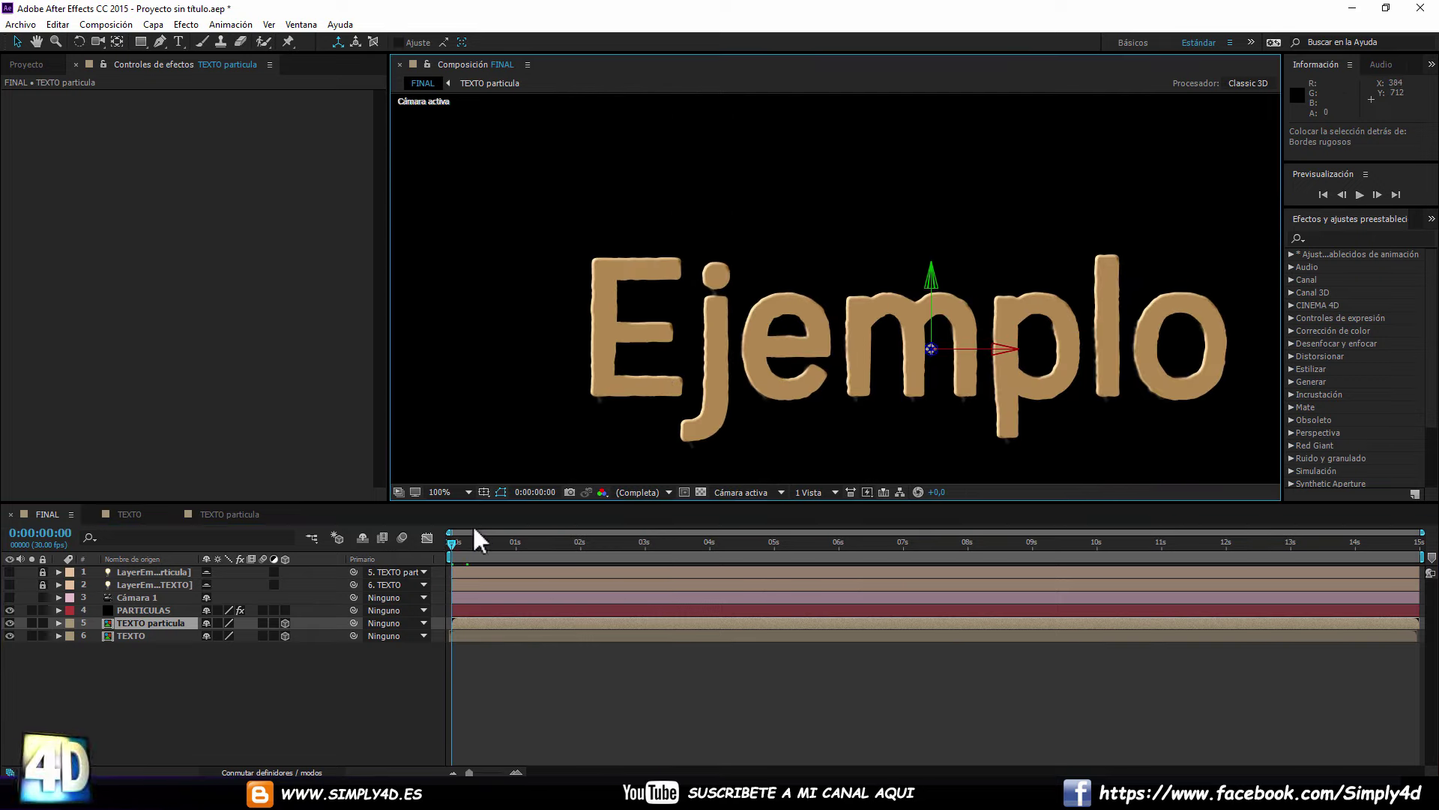
mouse_move(456, 541)
mouse_down()
mouse_move(546, 544)
mouse_move(529, 537)
mouse_up()
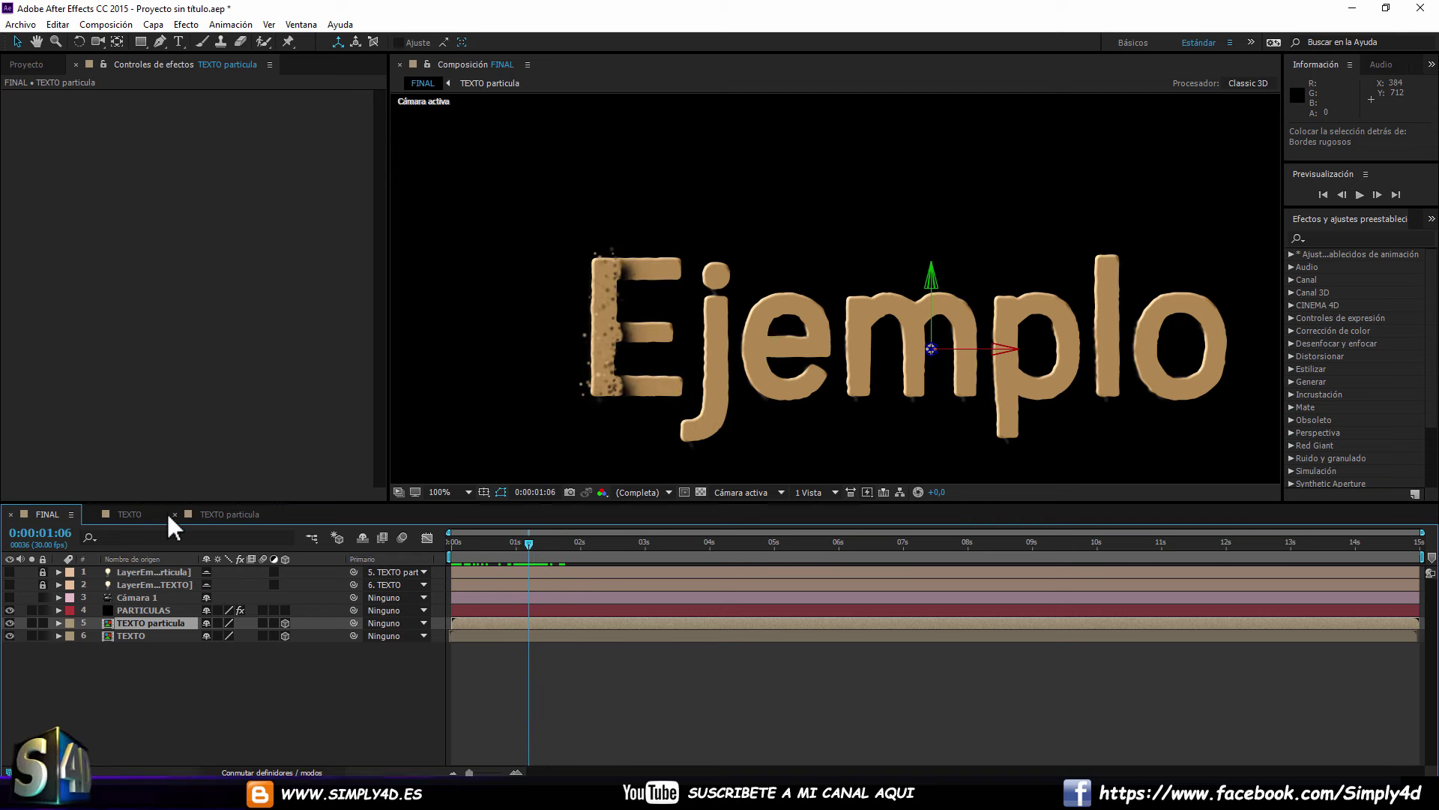
click(232, 514)
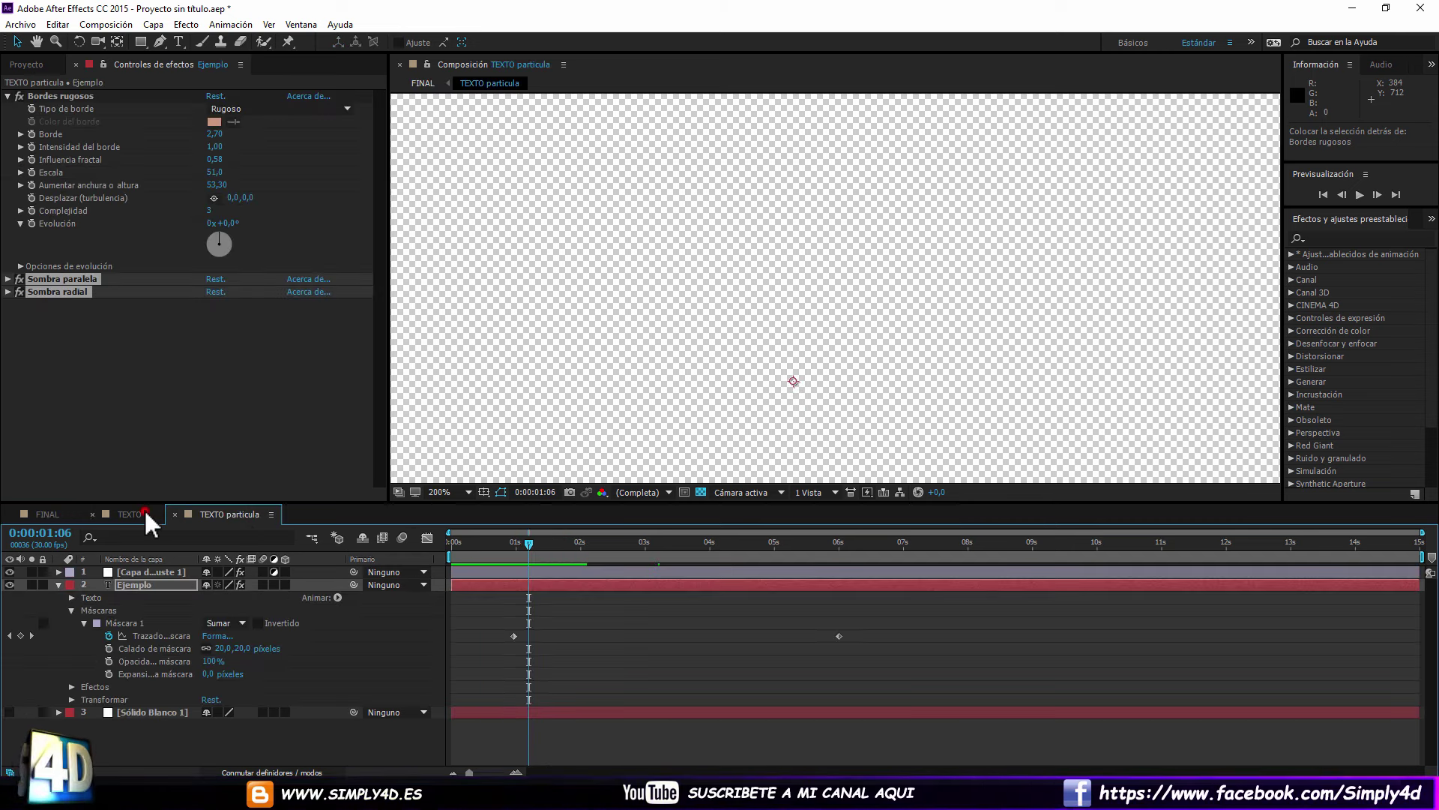
click(144, 514)
click(232, 514)
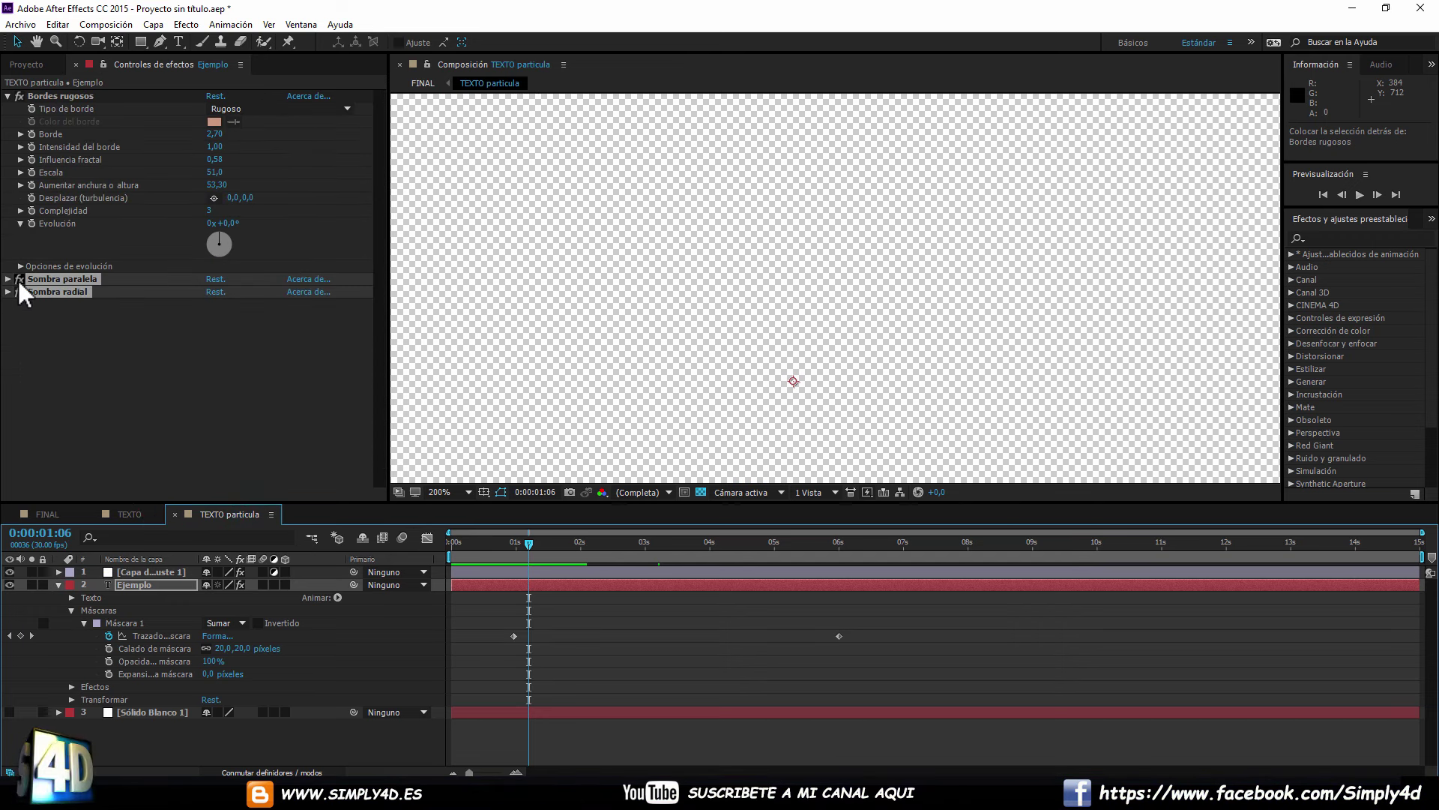
mouse_move(529, 542)
mouse_down()
mouse_move(703, 541)
mouse_move(656, 541)
mouse_up()
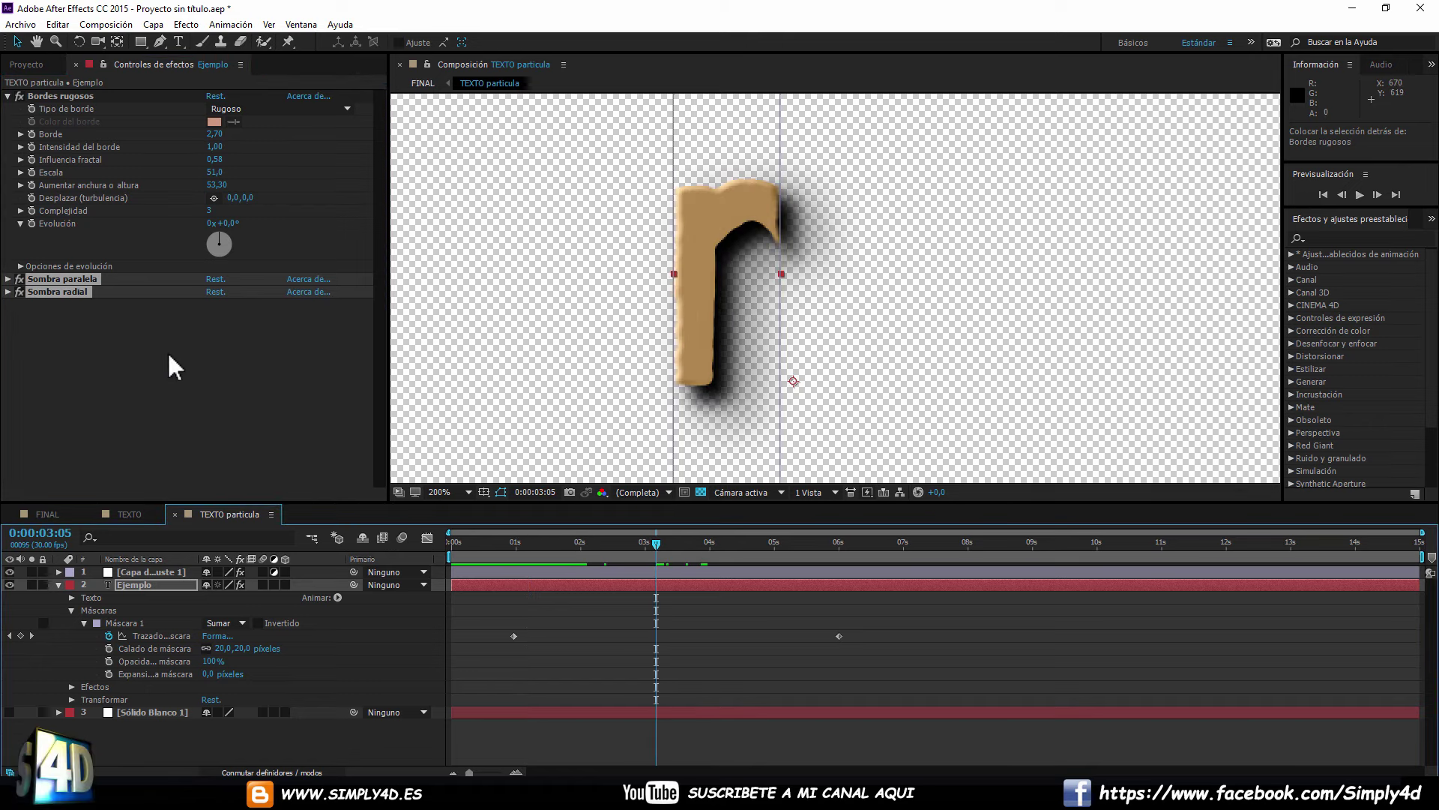
Switch Sombra paralela off after comparing, and check the breakup in FINAL at 0:00:01:08.
click(20, 279)
click(19, 279)
click(19, 281)
click(42, 513)
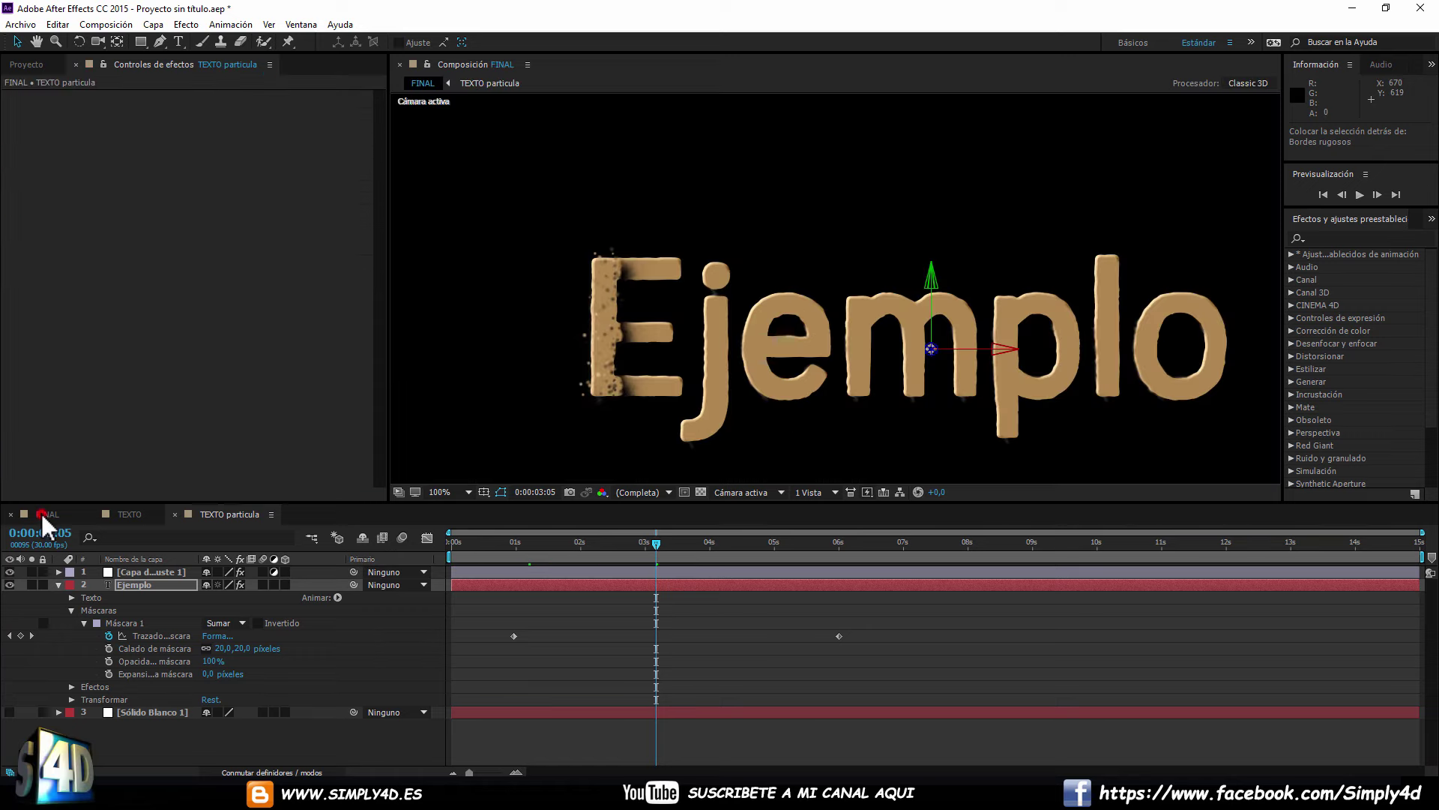
mouse_move(451, 540)
mouse_down()
mouse_move(556, 546)
mouse_move(547, 538)
mouse_up()
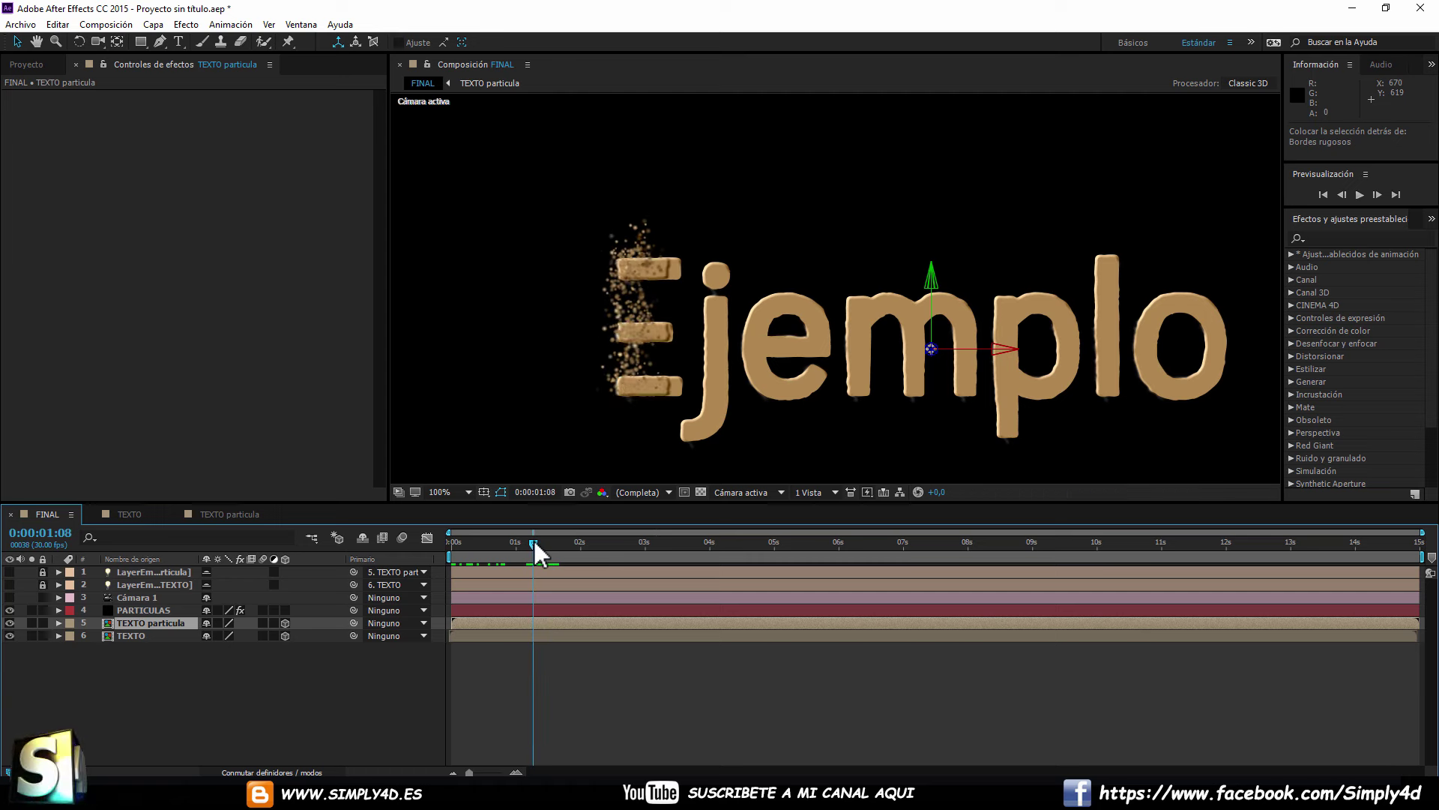
drag(548, 544, 534, 541)
Hide the TEXTO particula layer in FINAL and compare the particles.
click(232, 514)
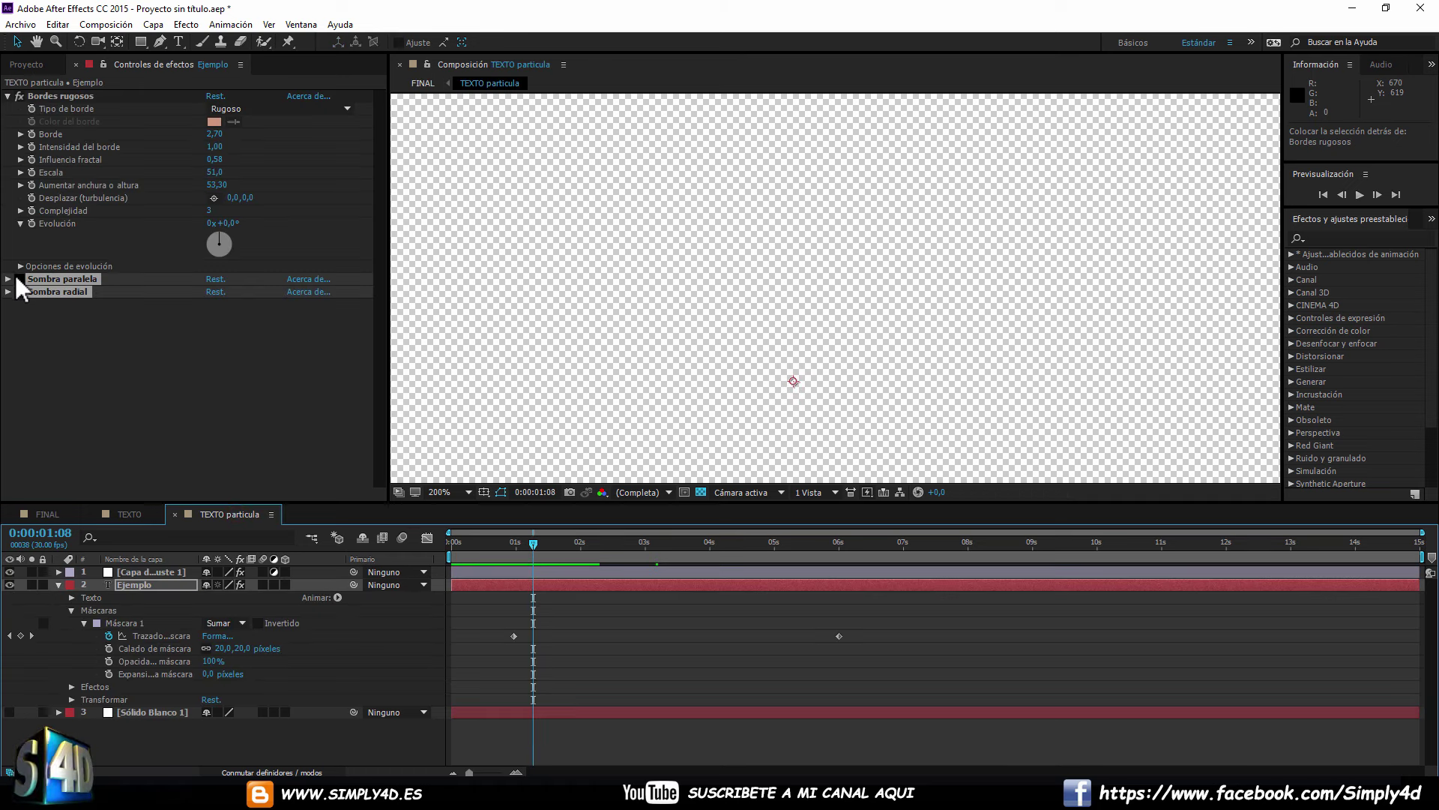
click(65, 514)
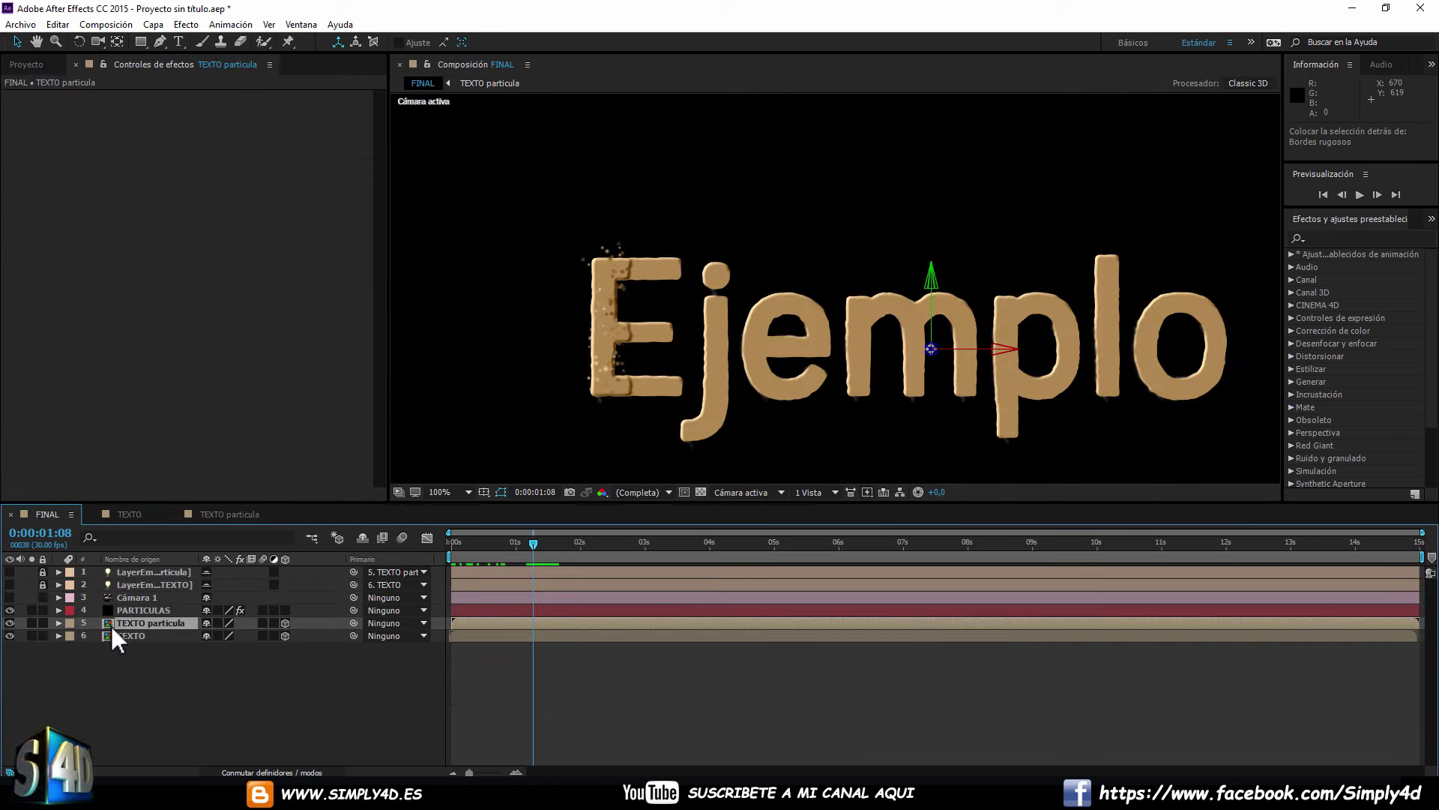
click(10, 622)
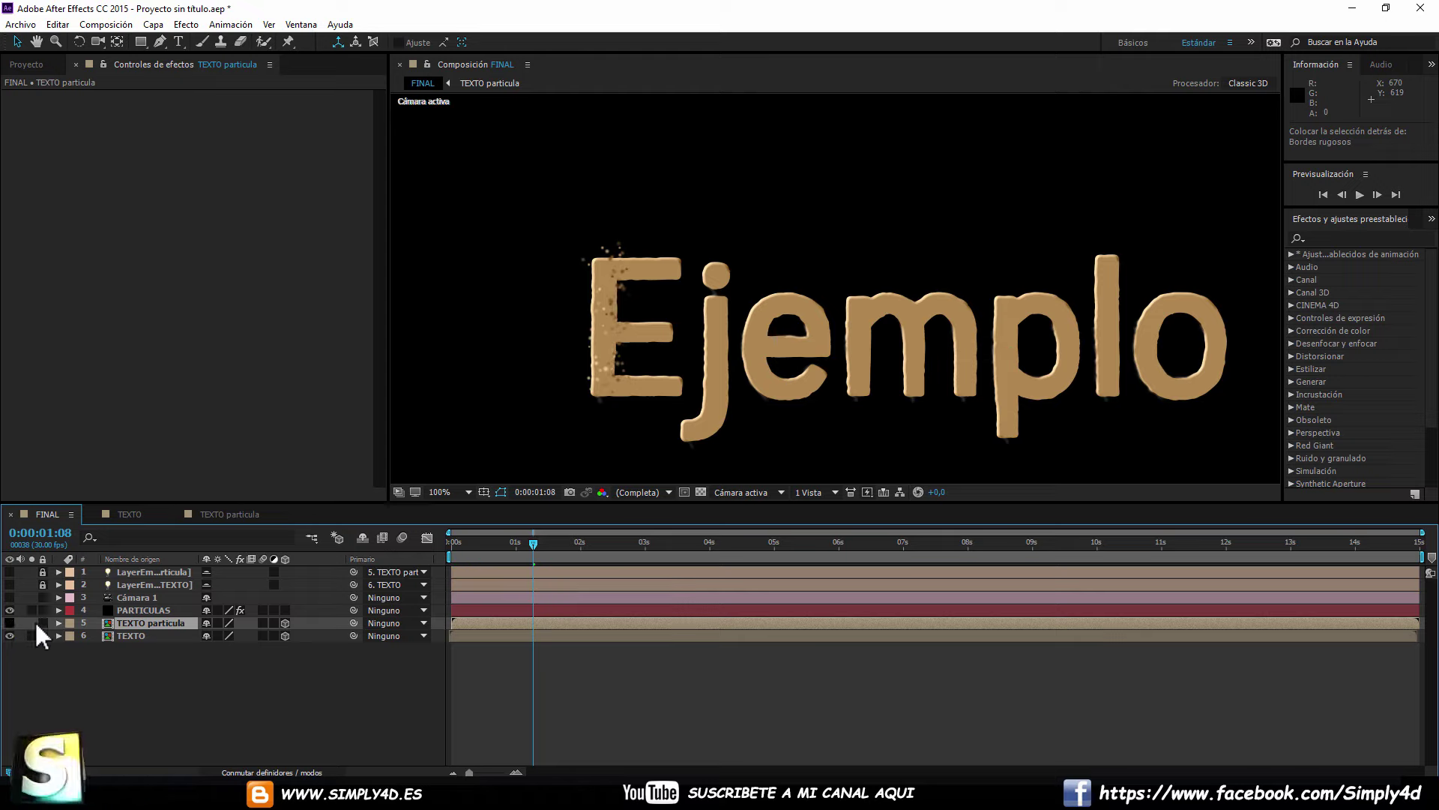
drag(462, 547, 540, 542)
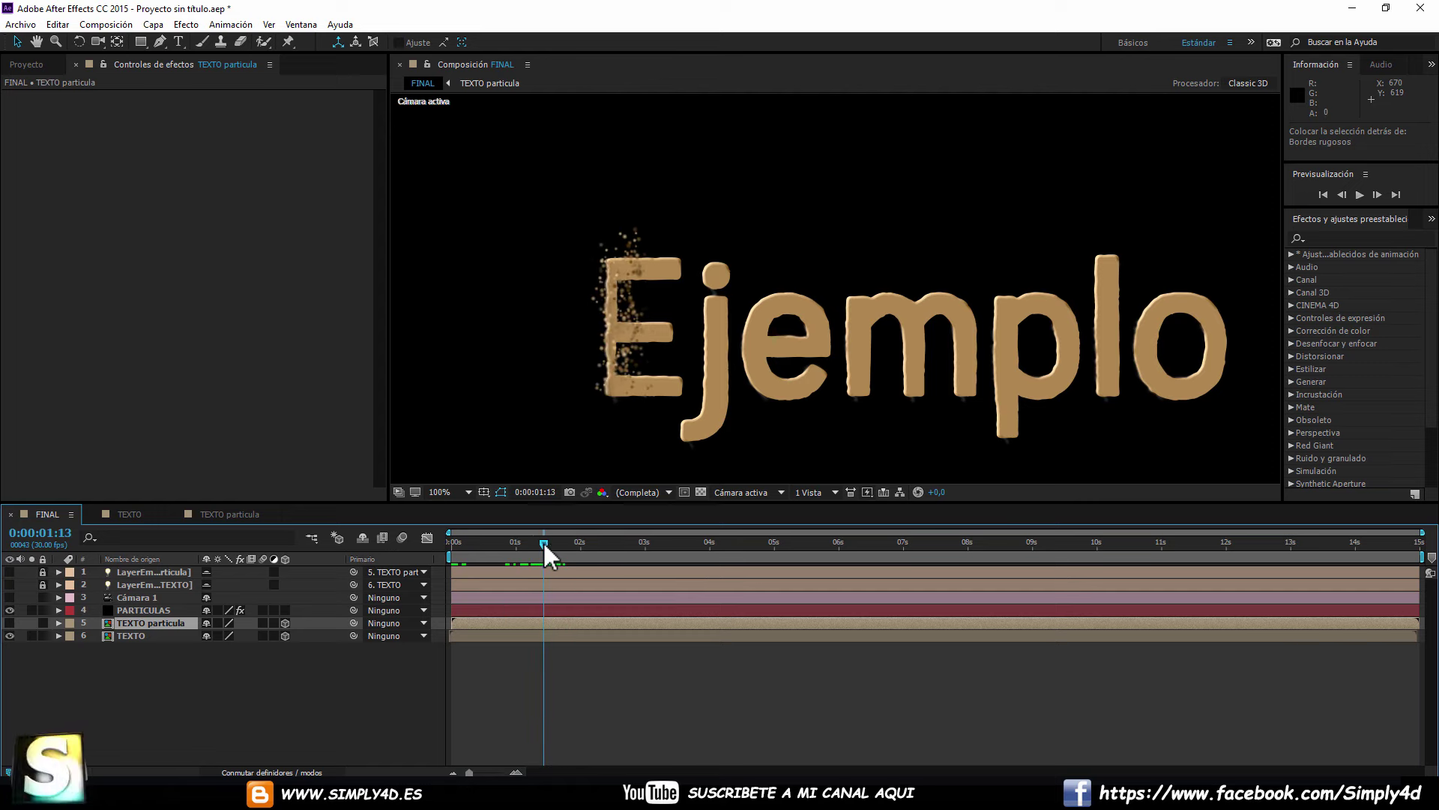
Move Sombra paralela back above Bordes rugosos, then rewind FINAL to its start.
click(230, 514)
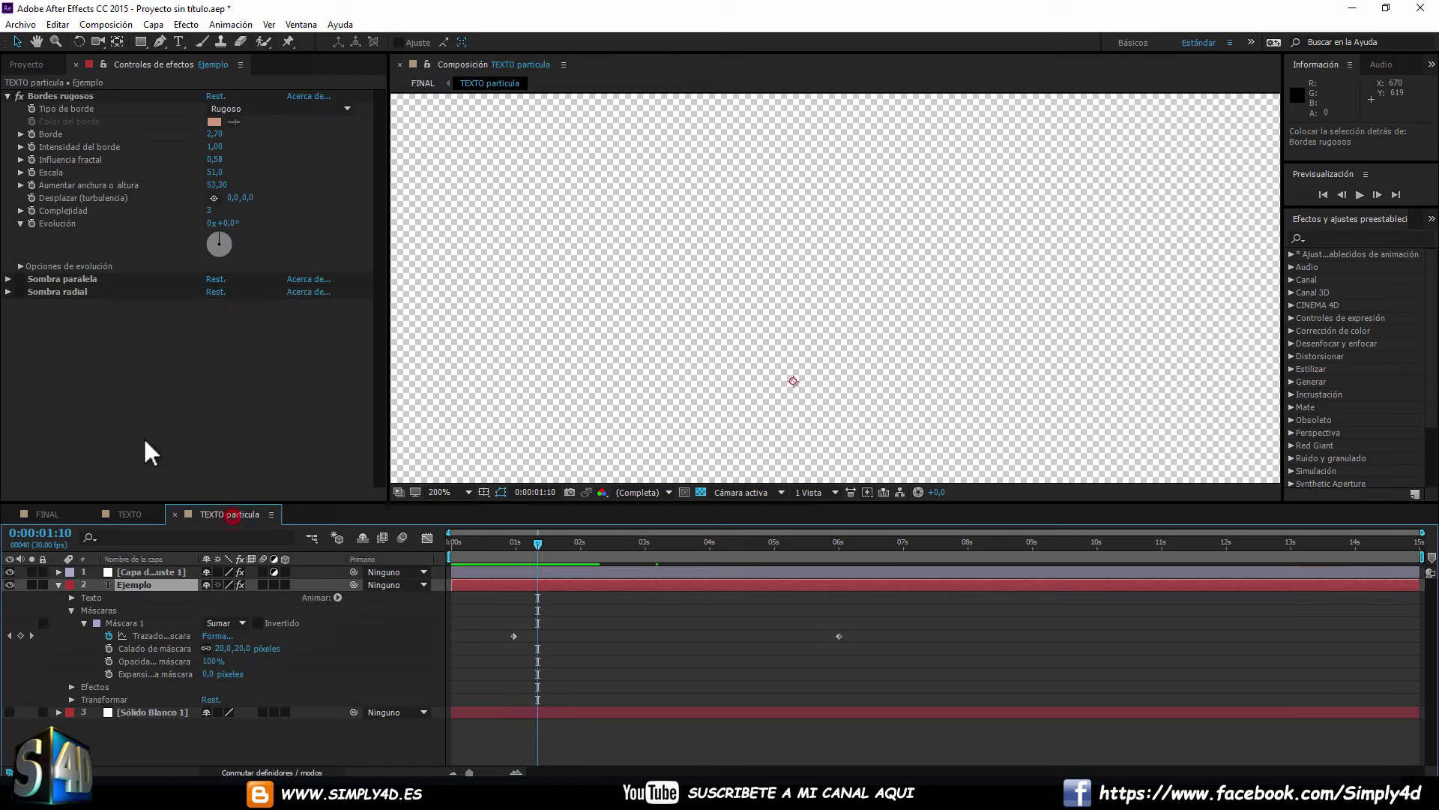
drag(22, 279, 75, 98)
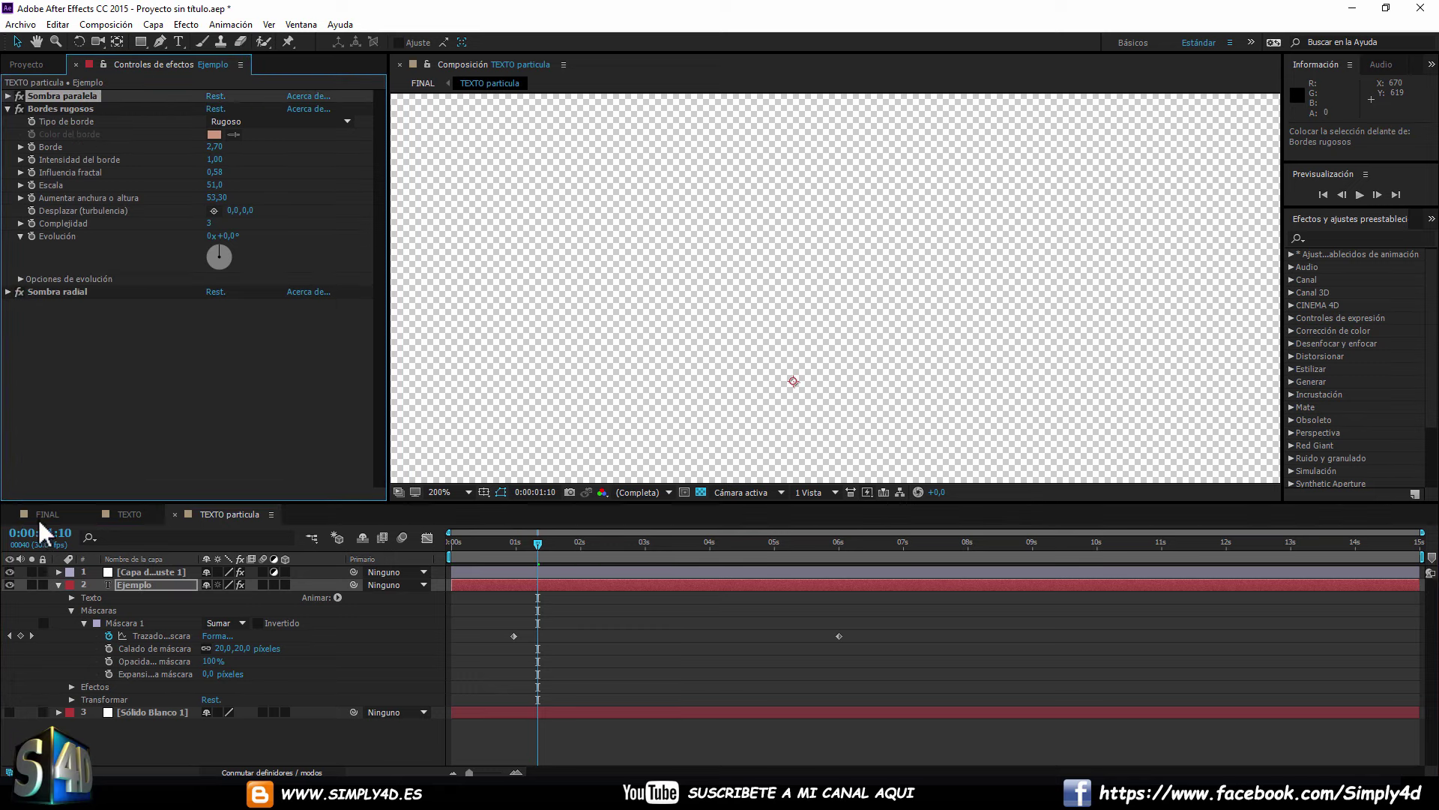
click(38, 515)
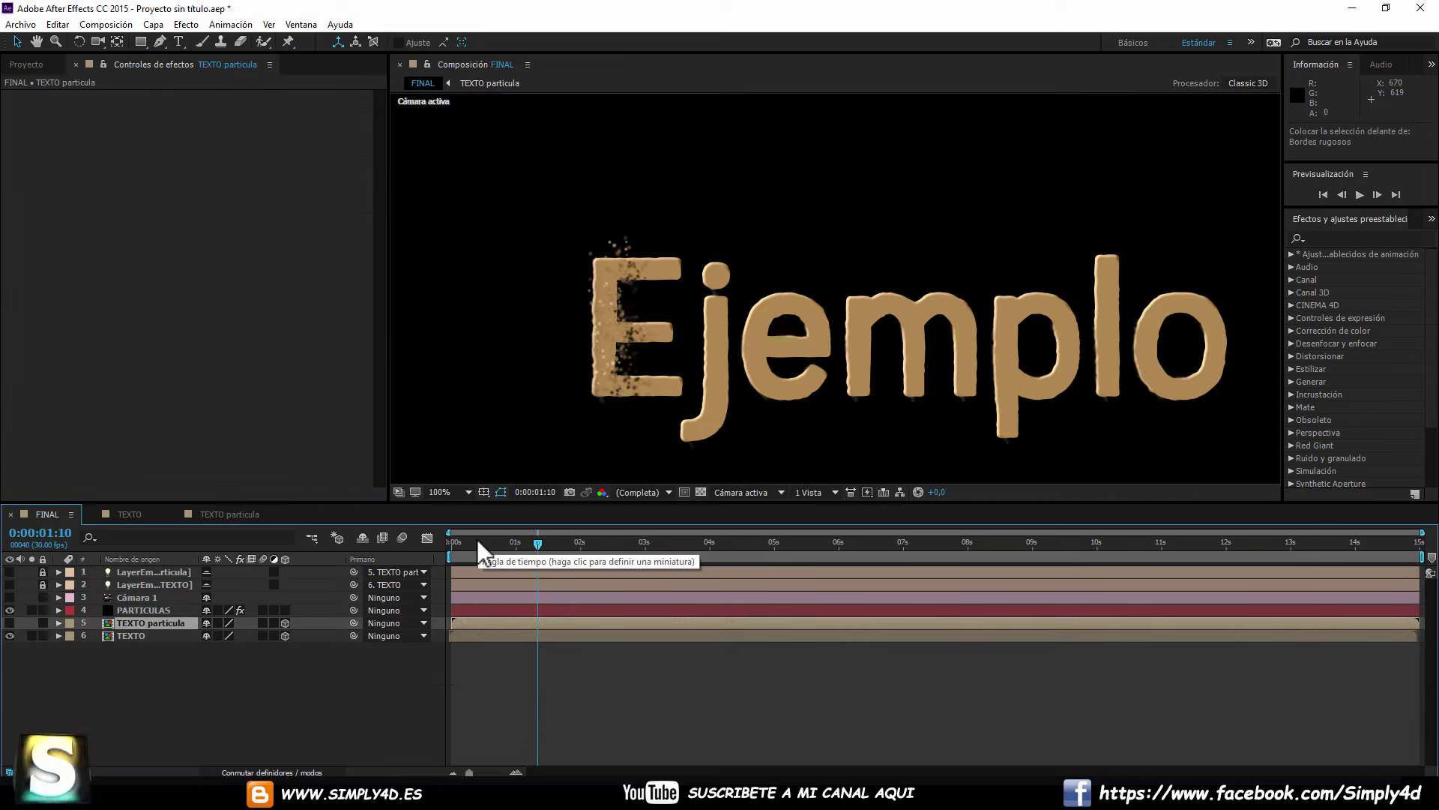
drag(476, 539, 442, 537)
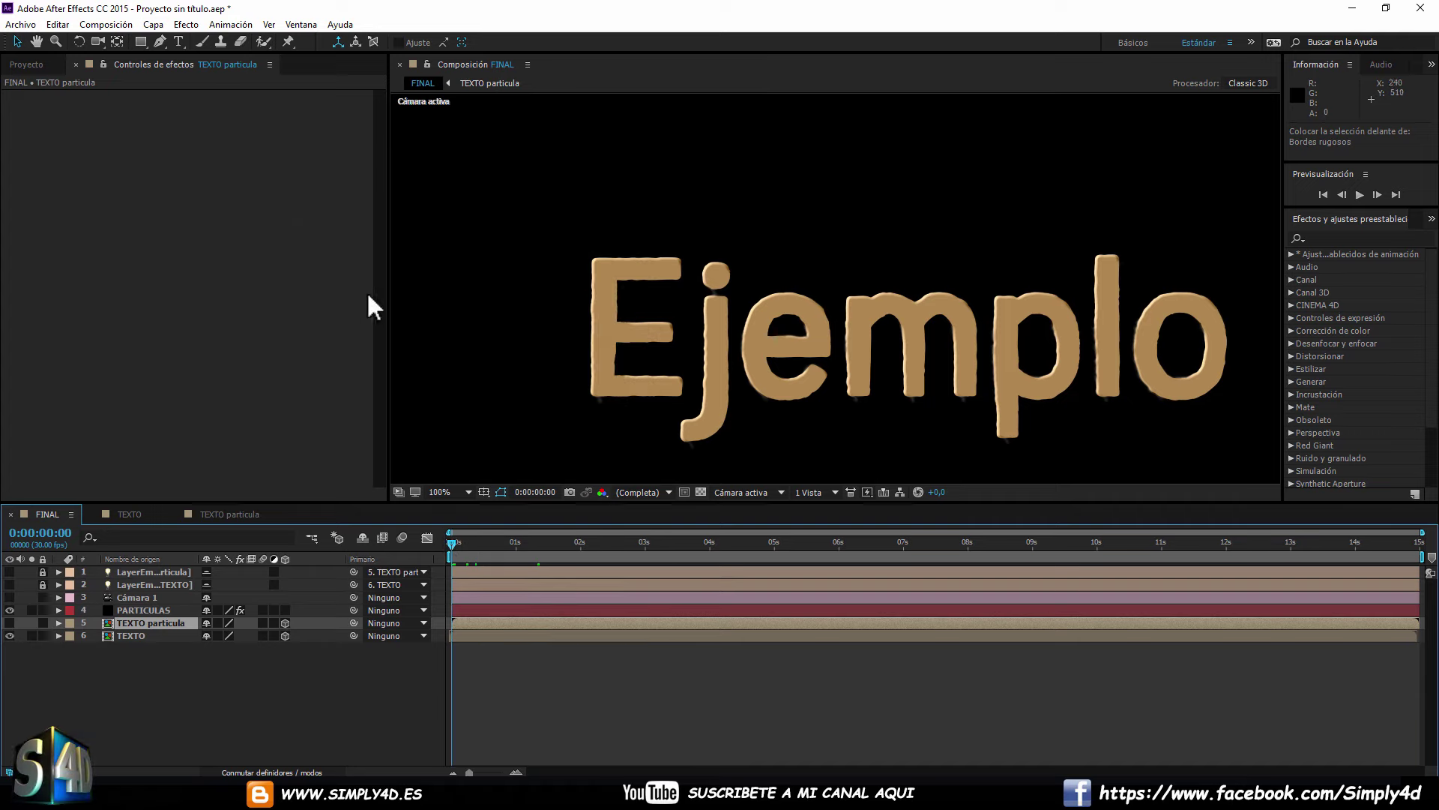
Preview FINAL, end the work area just before 9 seconds, and preview the shortened range.
scroll(799, 270, down, 1)
scroll(771, 271, down, 1)
key(space)
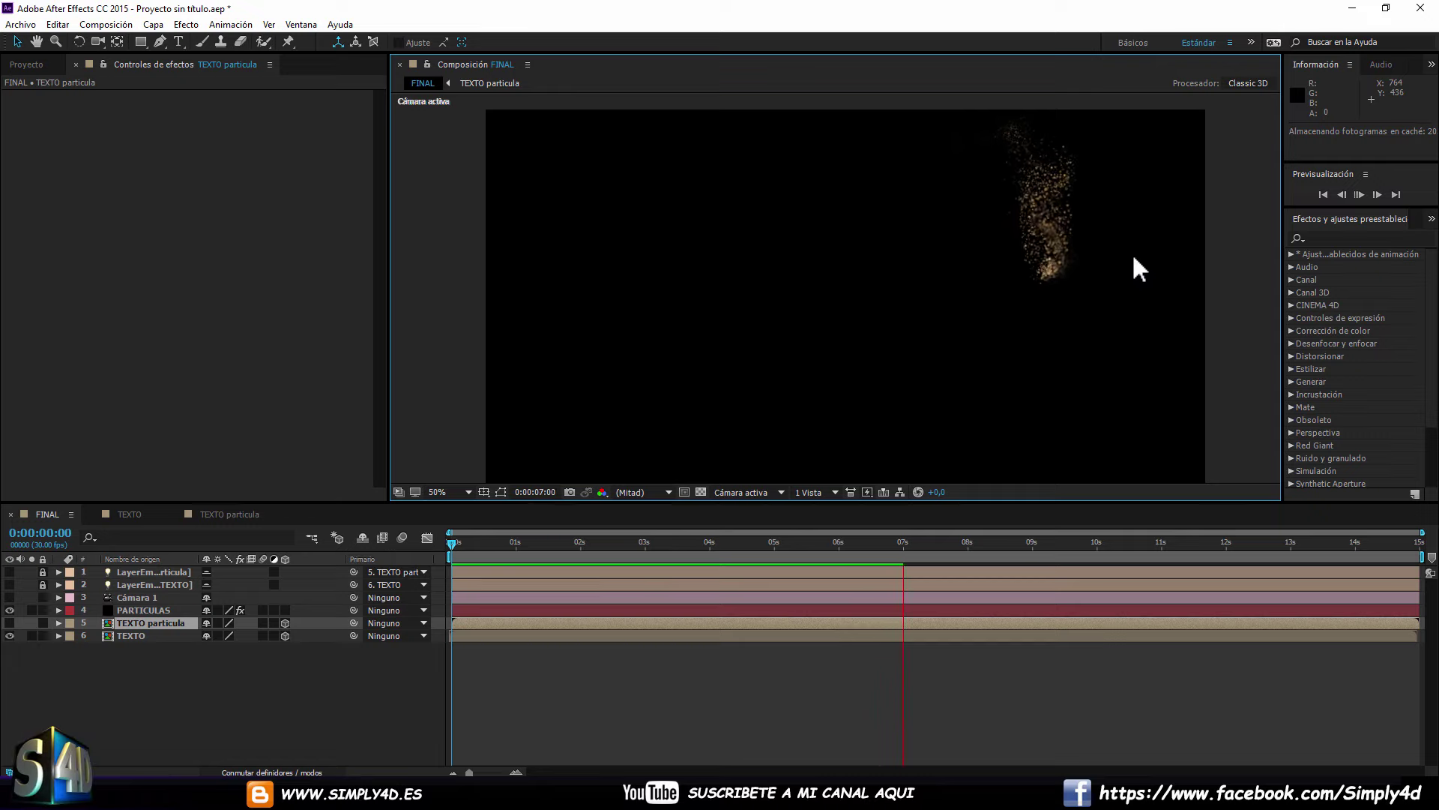
key(space)
mouse_move(1424, 556)
mouse_down()
mouse_move(979, 556)
mouse_move(1010, 556)
mouse_up()
key(space)
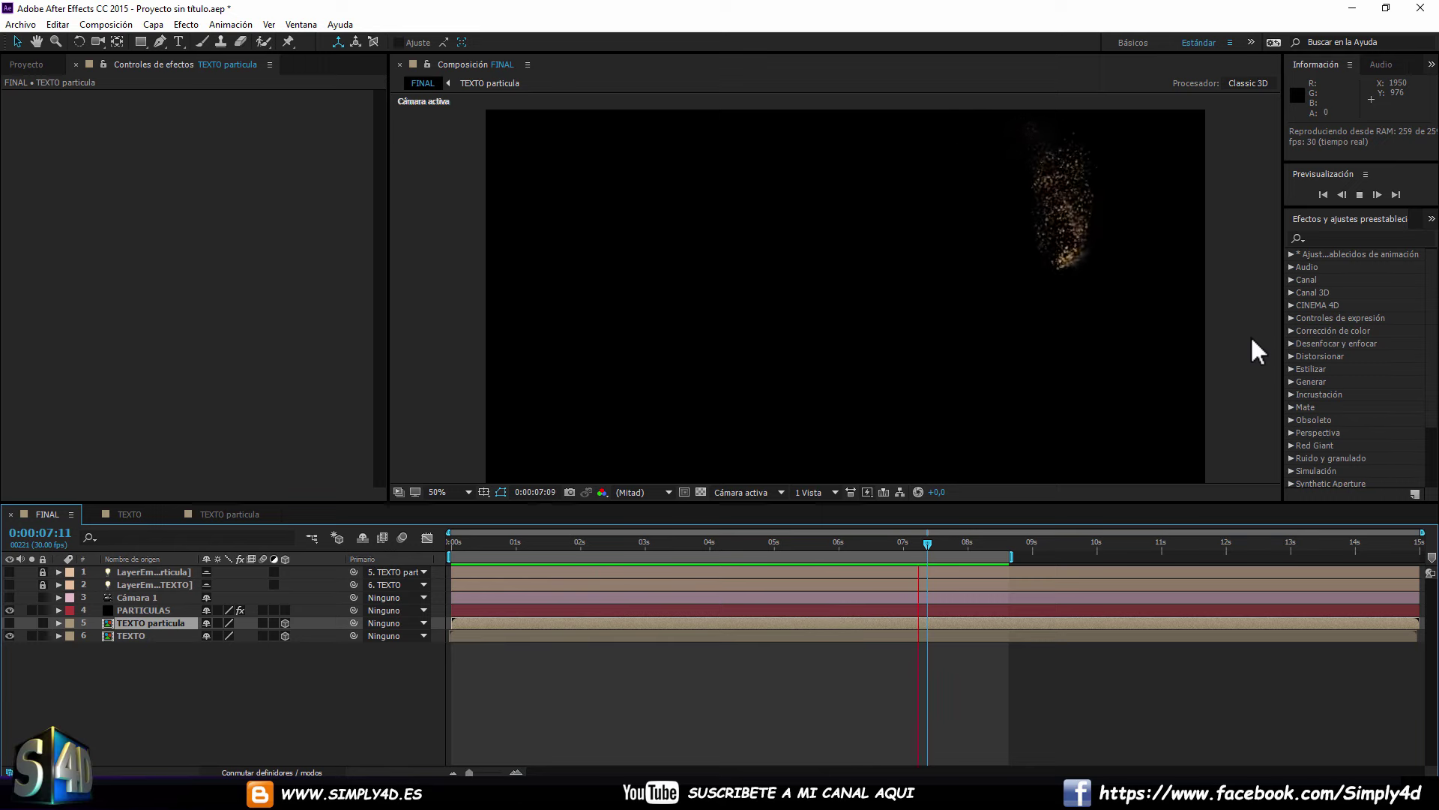
key(space)
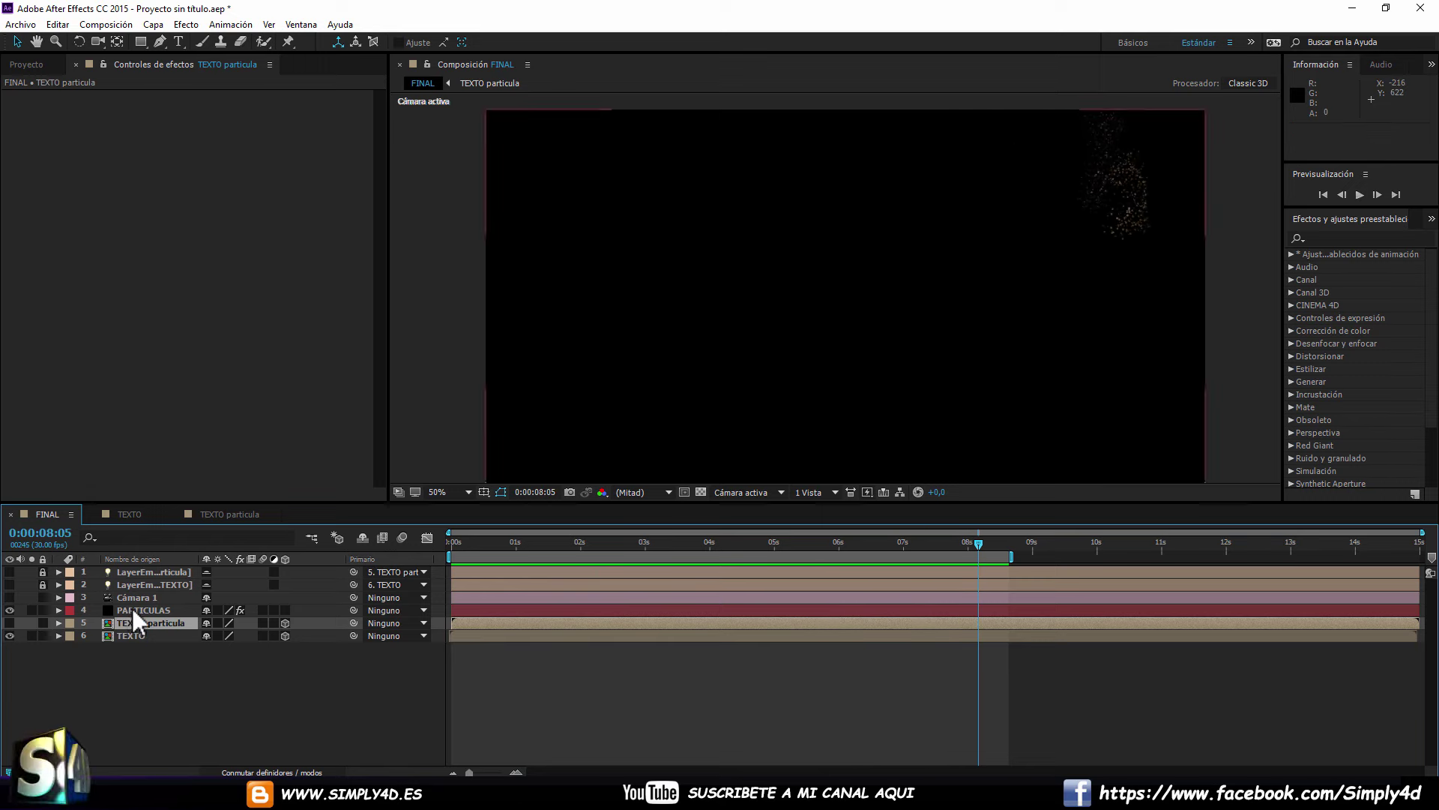
click(133, 608)
Set Particular's particle Life to 4 seconds and Sphere Feather to 0, viewing around 2 seconds.
scroll(150, 260, down, 3)
scroll(150, 264, down, 1)
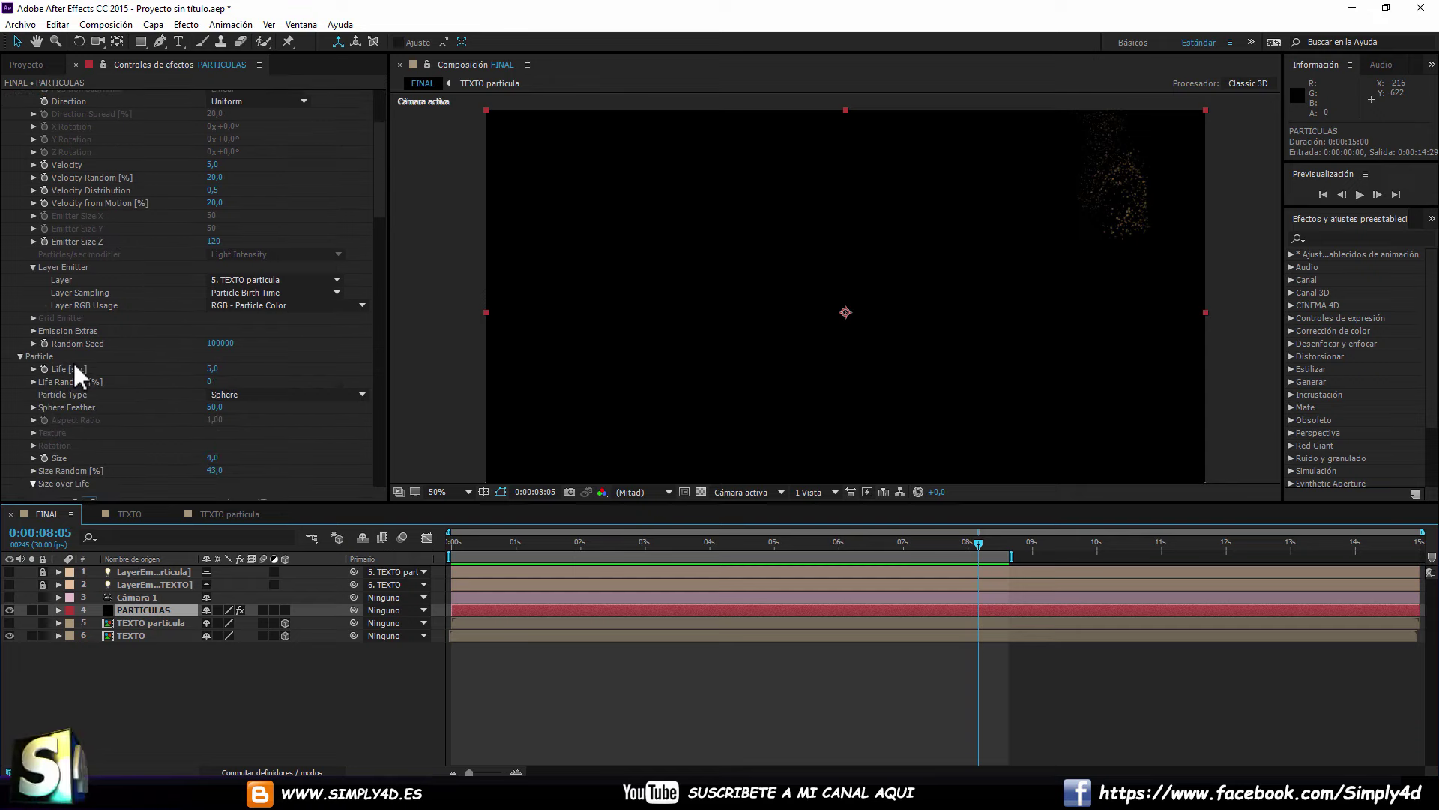
scroll(75, 359, down, 2)
scroll(80, 352, down, 5)
scroll(81, 349, down, 3)
scroll(81, 349, down, 2)
scroll(81, 349, up, 2)
scroll(84, 350, up, 2)
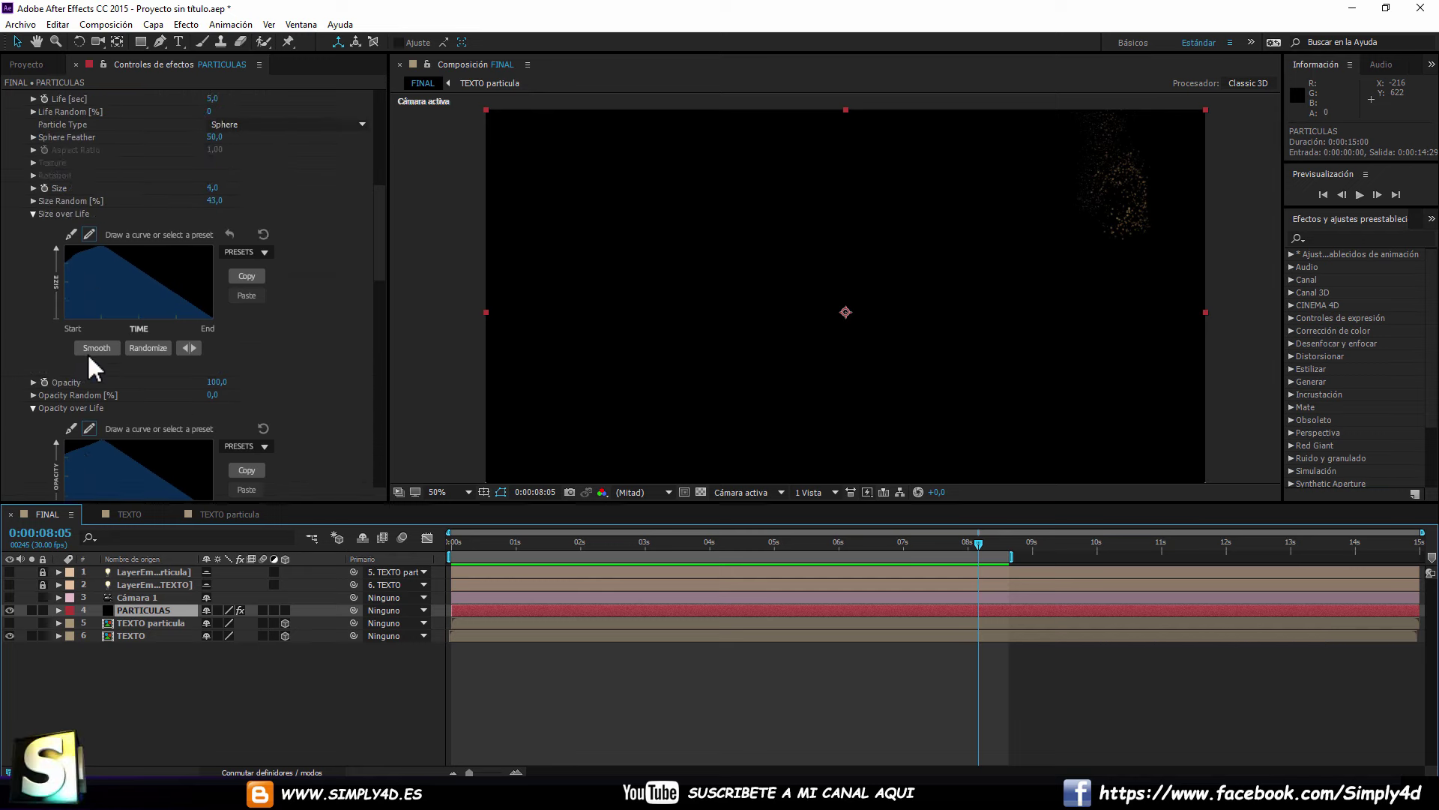
scroll(87, 353, up, 5)
scroll(89, 353, up, 4)
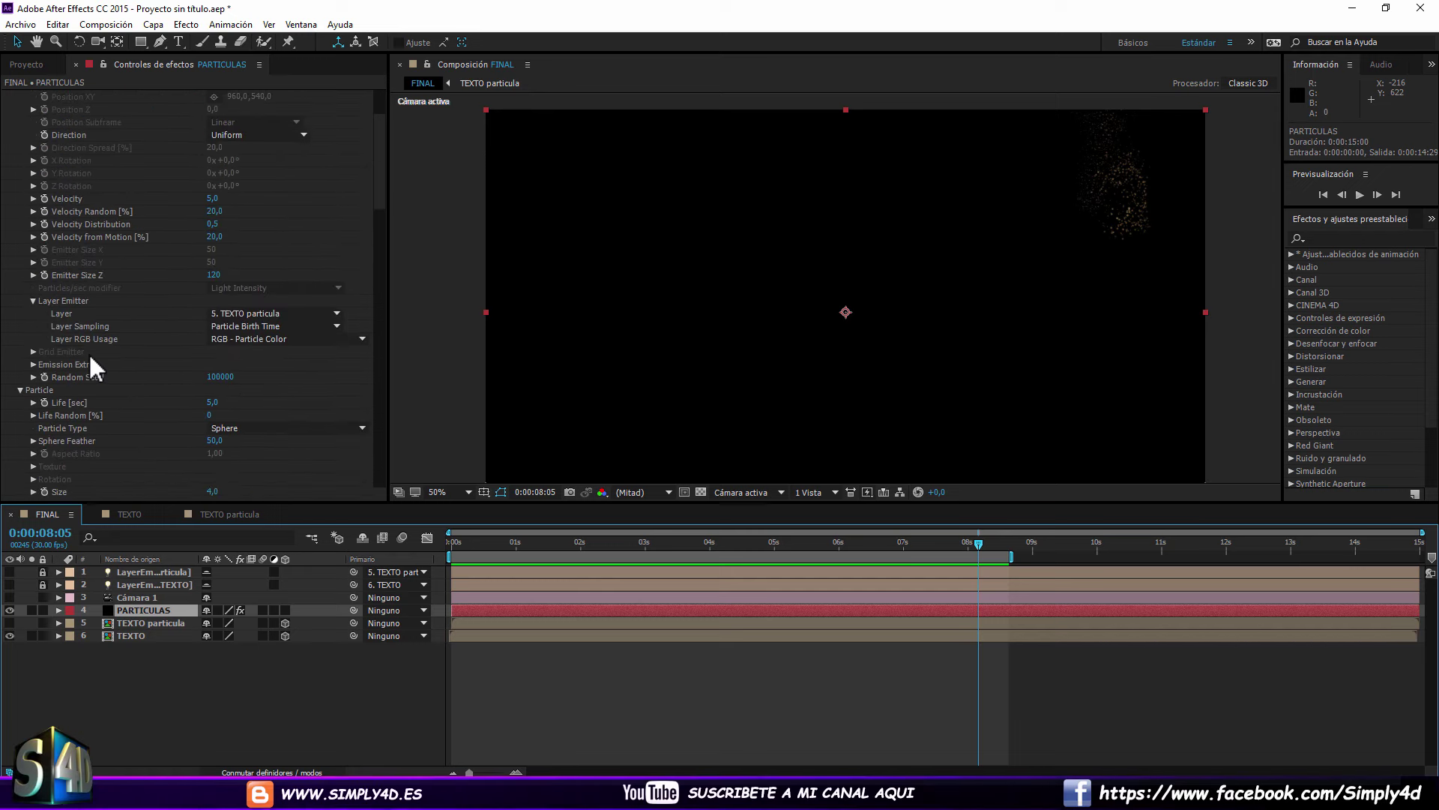
click(212, 403)
text(4)
key(Return)
drag(215, 441, 180, 450)
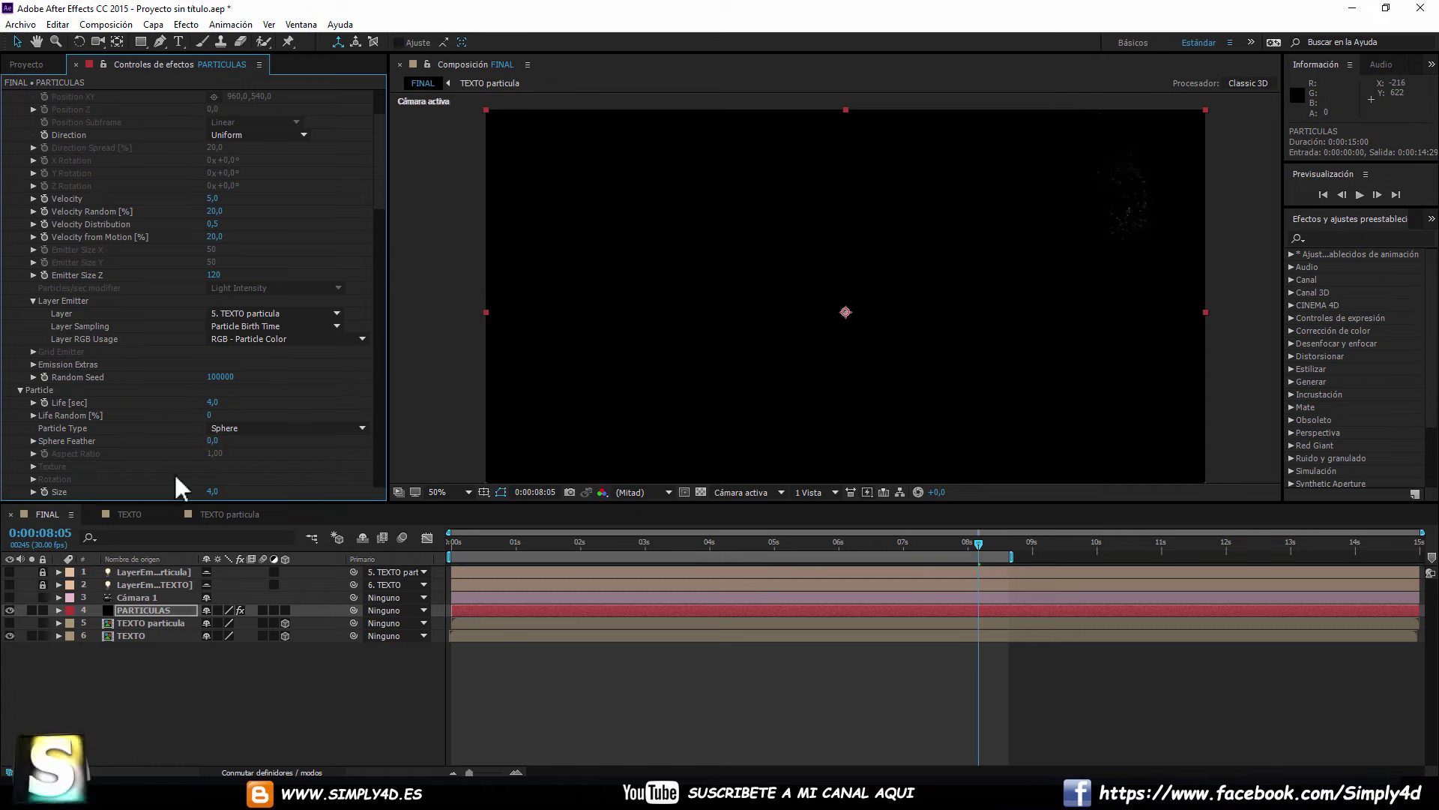
mouse_move(485, 538)
mouse_down()
mouse_move(602, 543)
mouse_move(582, 542)
mouse_up()
Set Particular's Physics Time Factor to 2.
key(period)
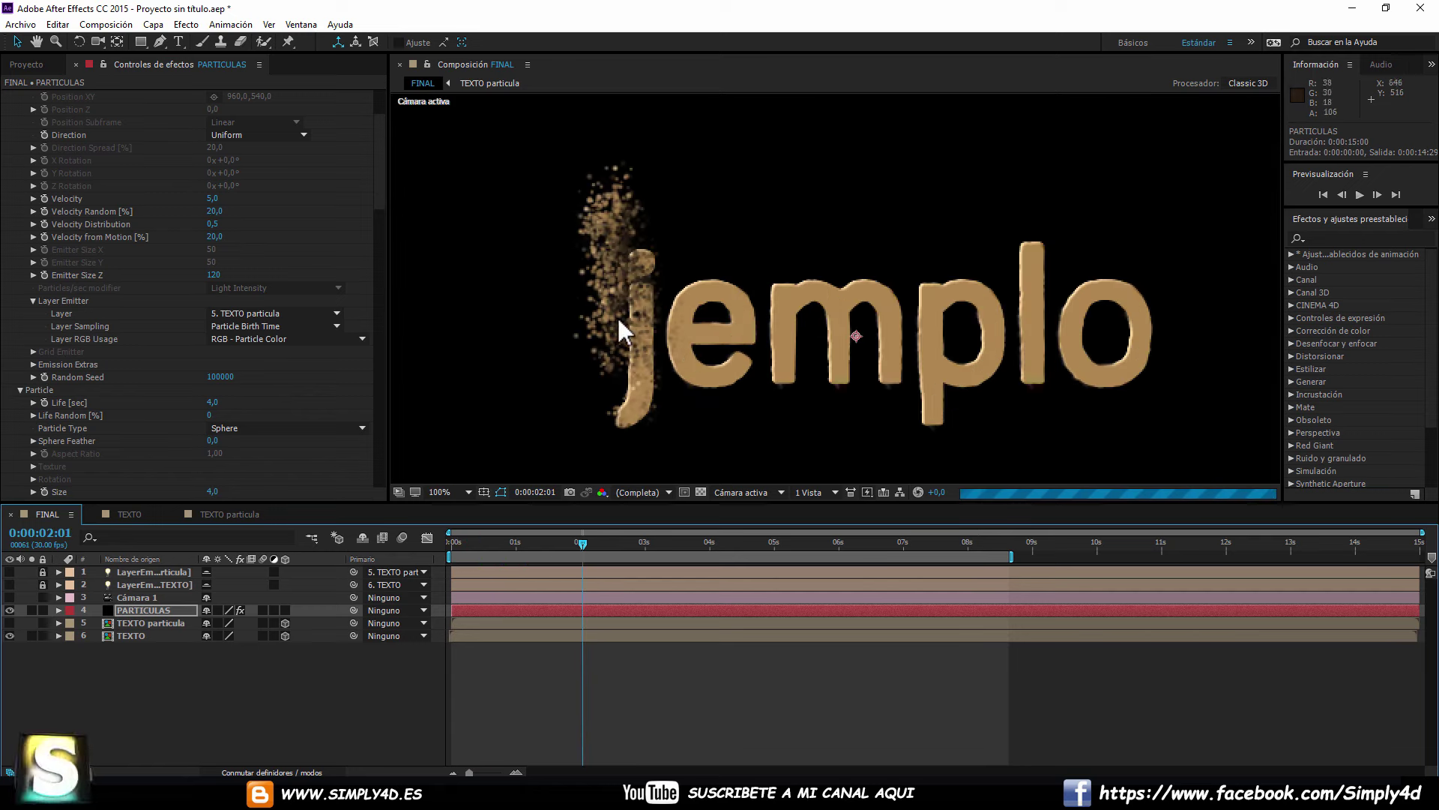
scroll(218, 321, down, 2)
scroll(218, 321, down, 2)
scroll(219, 321, down, 3)
scroll(223, 317, down, 3)
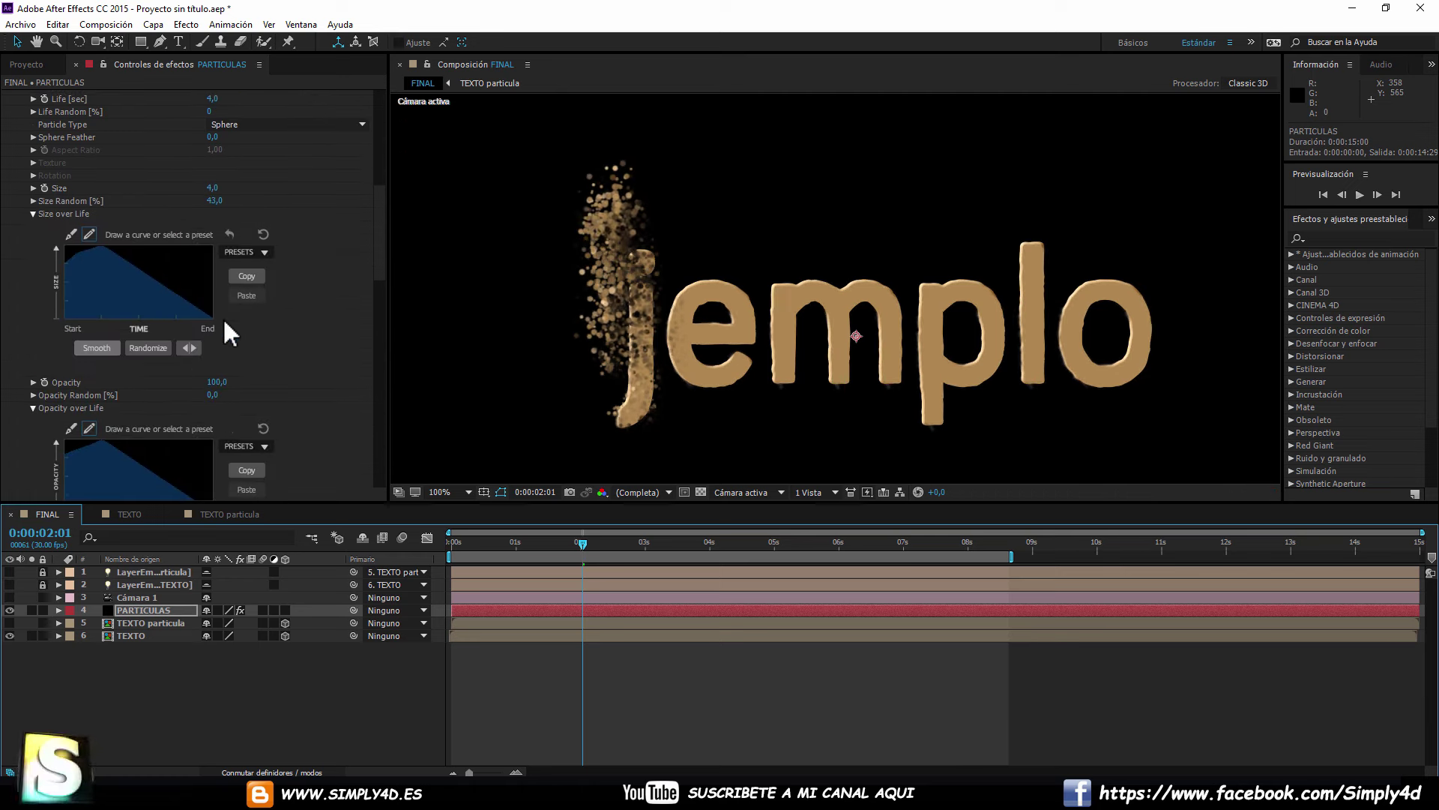
scroll(222, 317, up, 2)
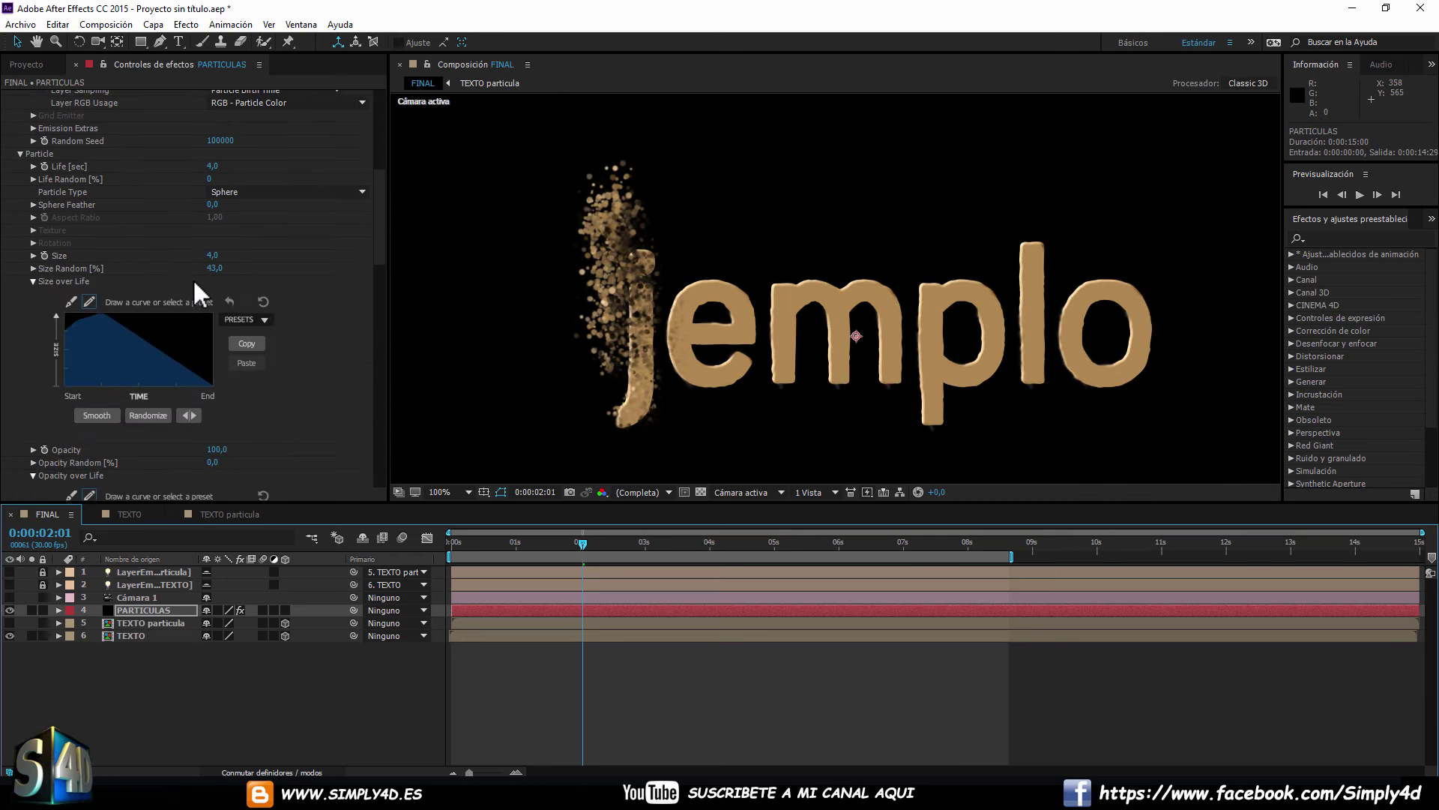
scroll(192, 277, down, 2)
scroll(231, 266, down, 2)
scroll(232, 267, down, 5)
scroll(235, 268, down, 5)
scroll(235, 268, down, 2)
scroll(236, 268, down, 5)
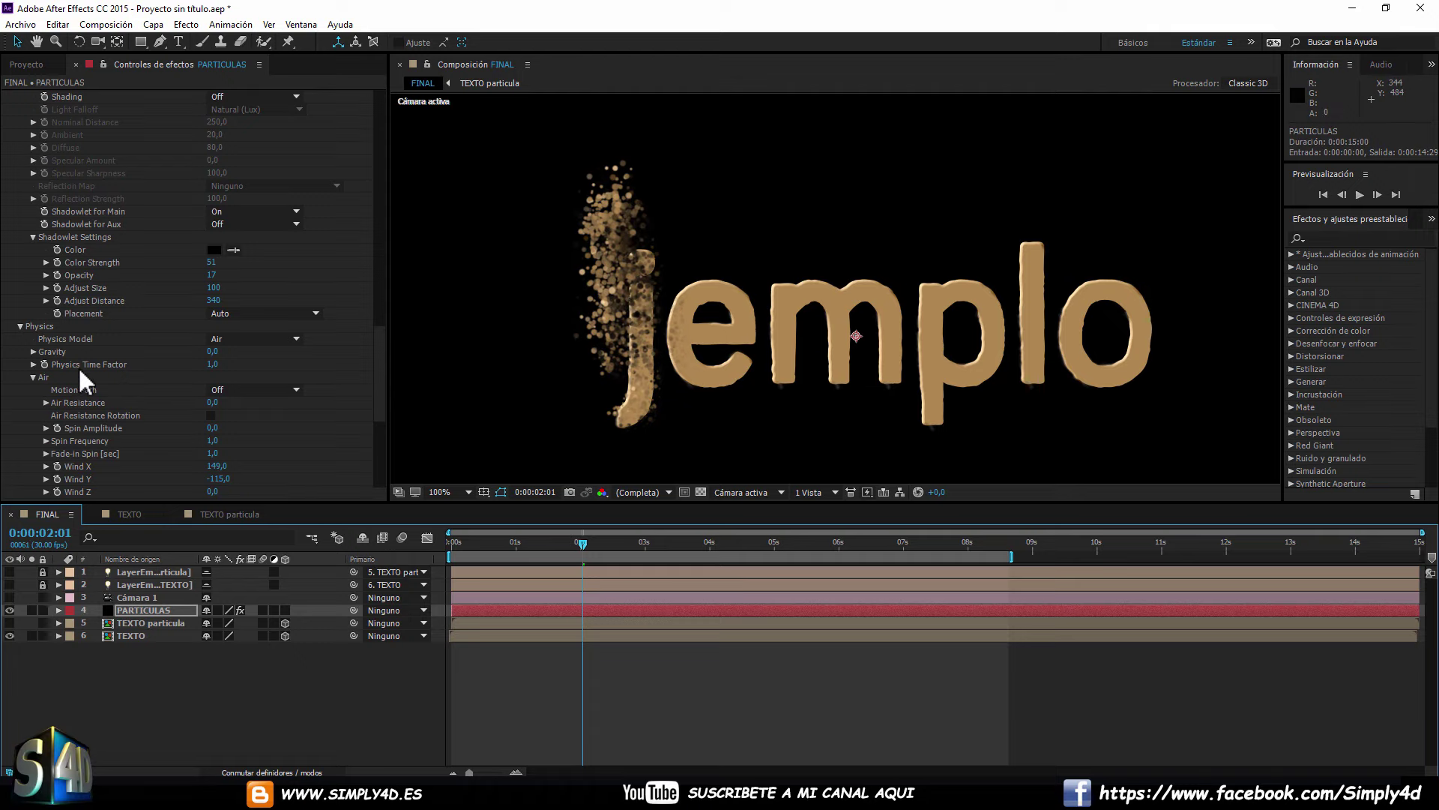
click(215, 365)
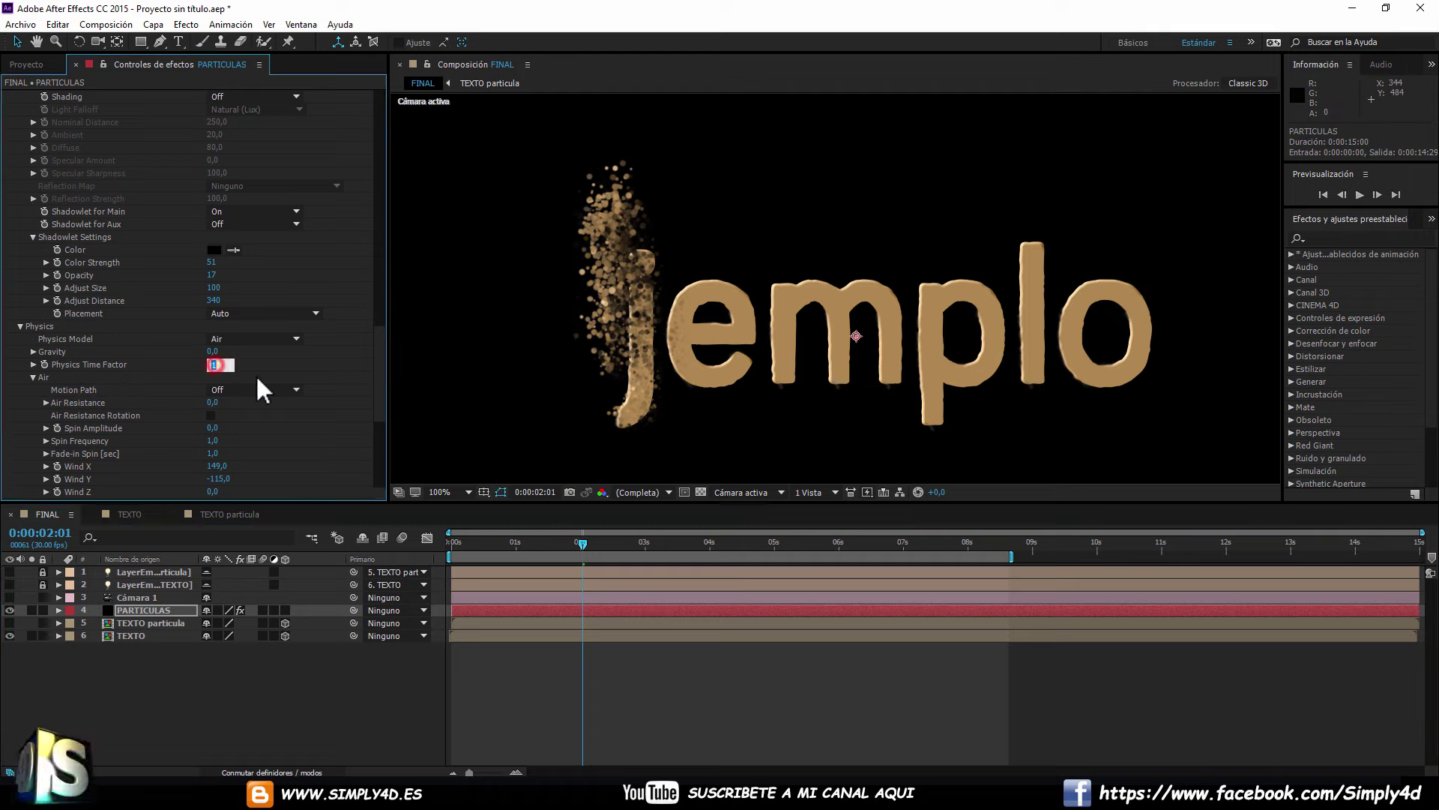
text(2)
key(Return)
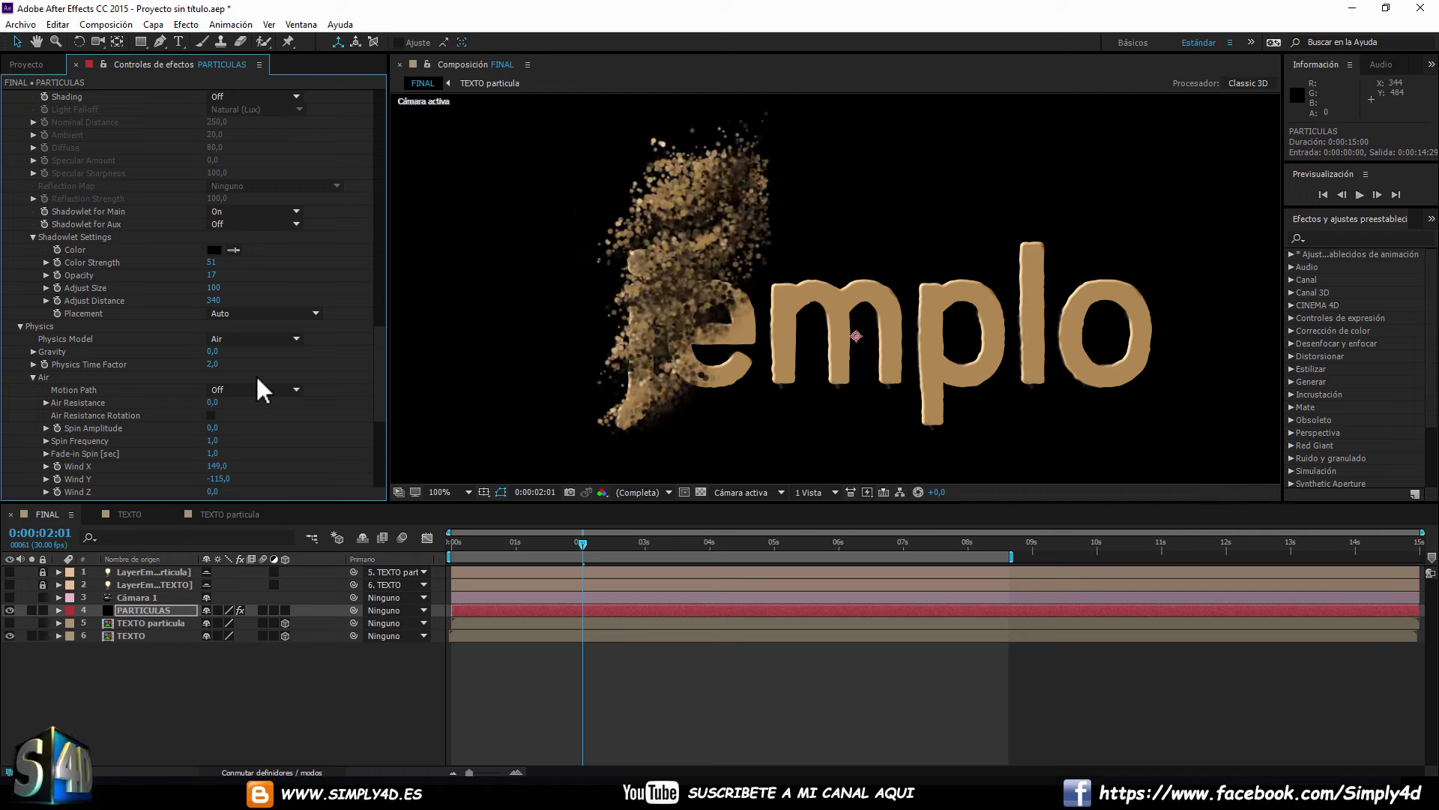
Set the particle Size to 3 and Size Random to 11.
scroll(184, 214, up, 3)
scroll(192, 224, up, 2)
scroll(210, 235, up, 3)
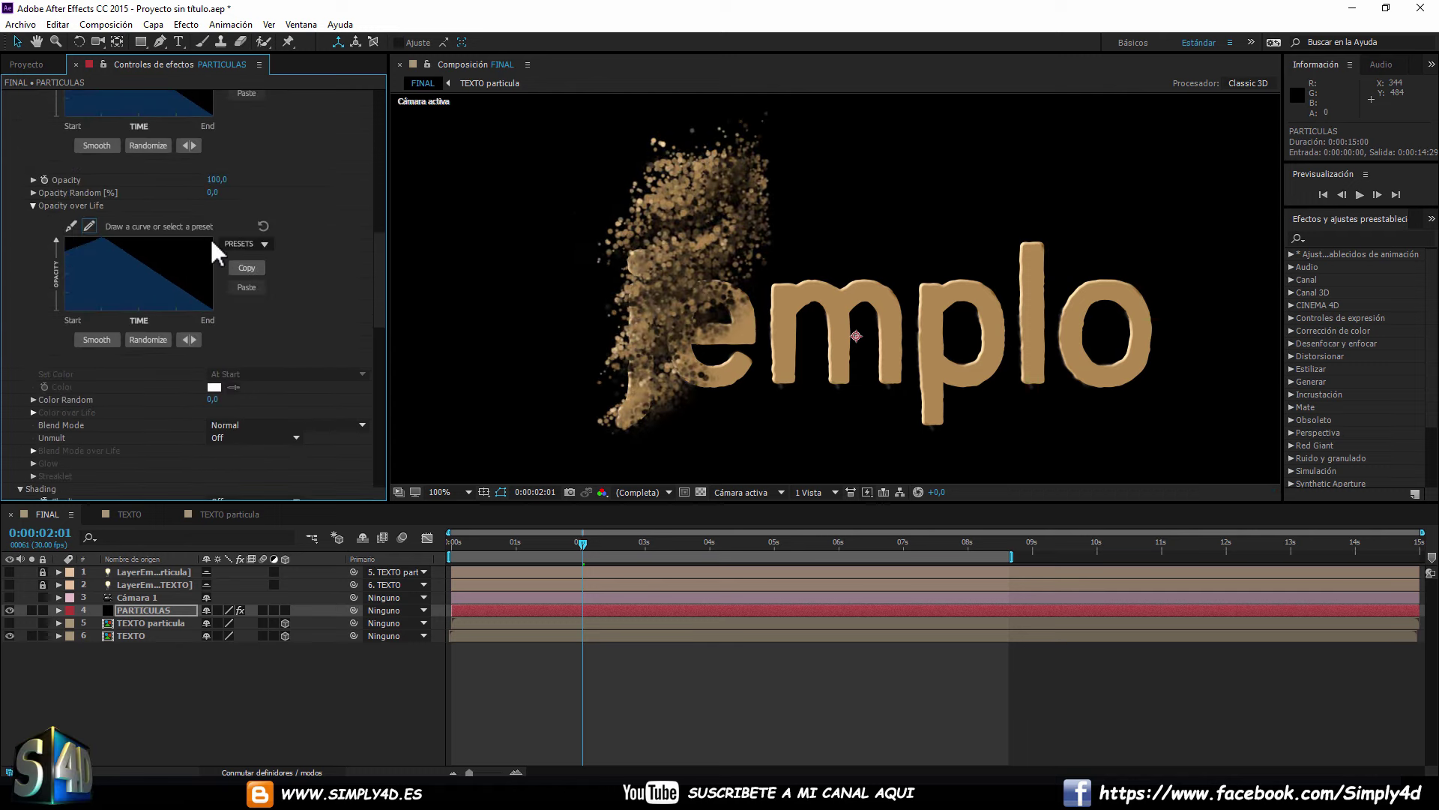
scroll(210, 237, up, 5)
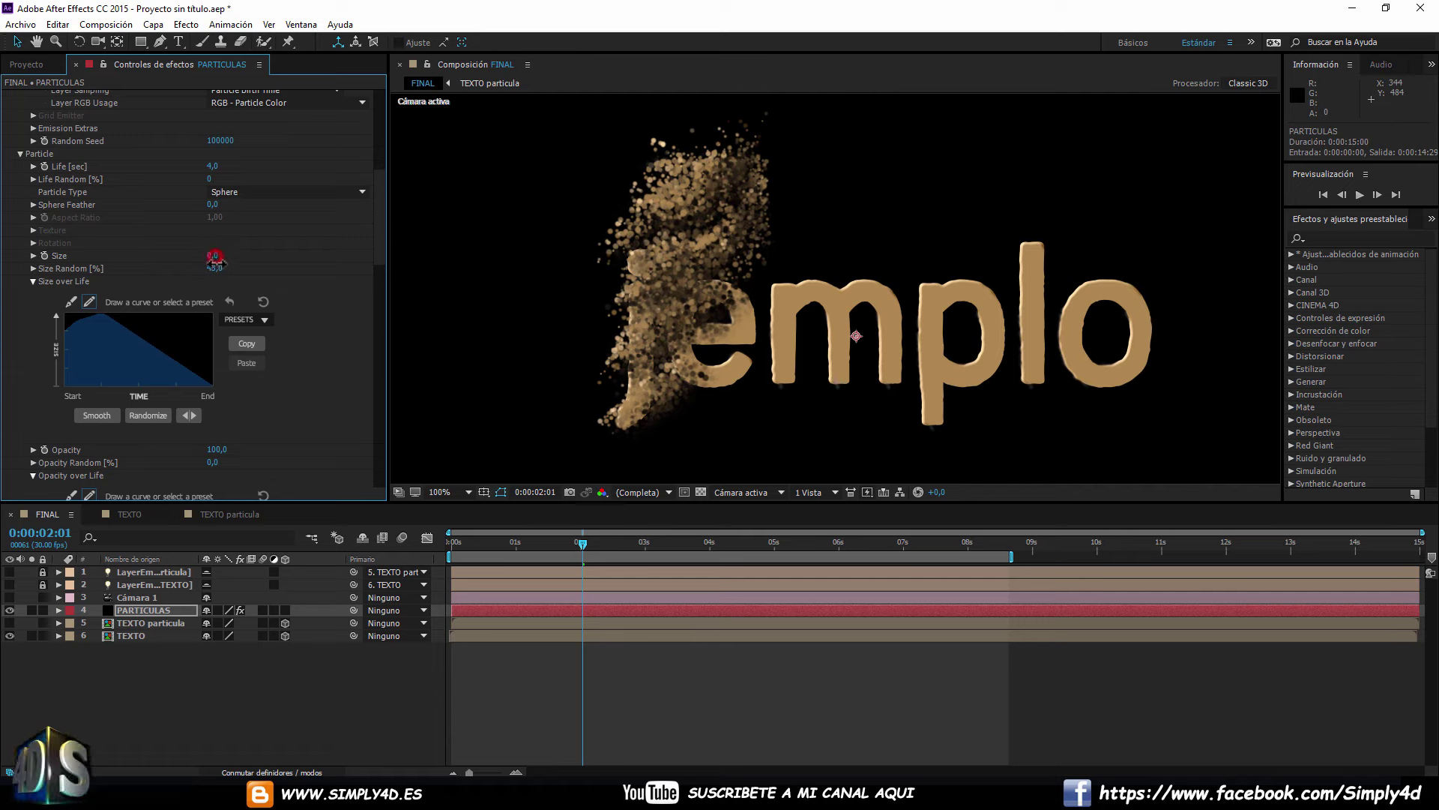
drag(215, 259, 219, 264)
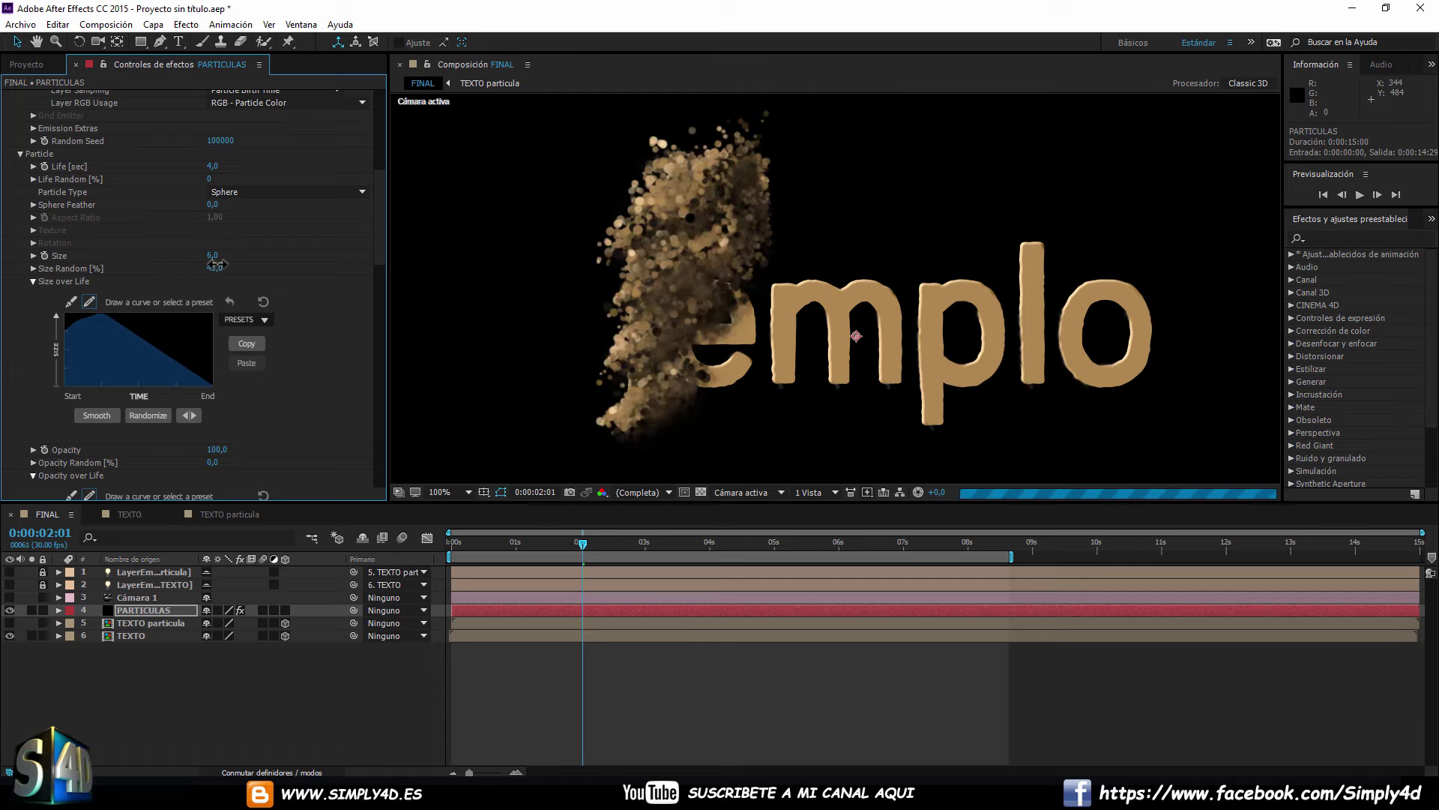
drag(218, 264, 217, 264)
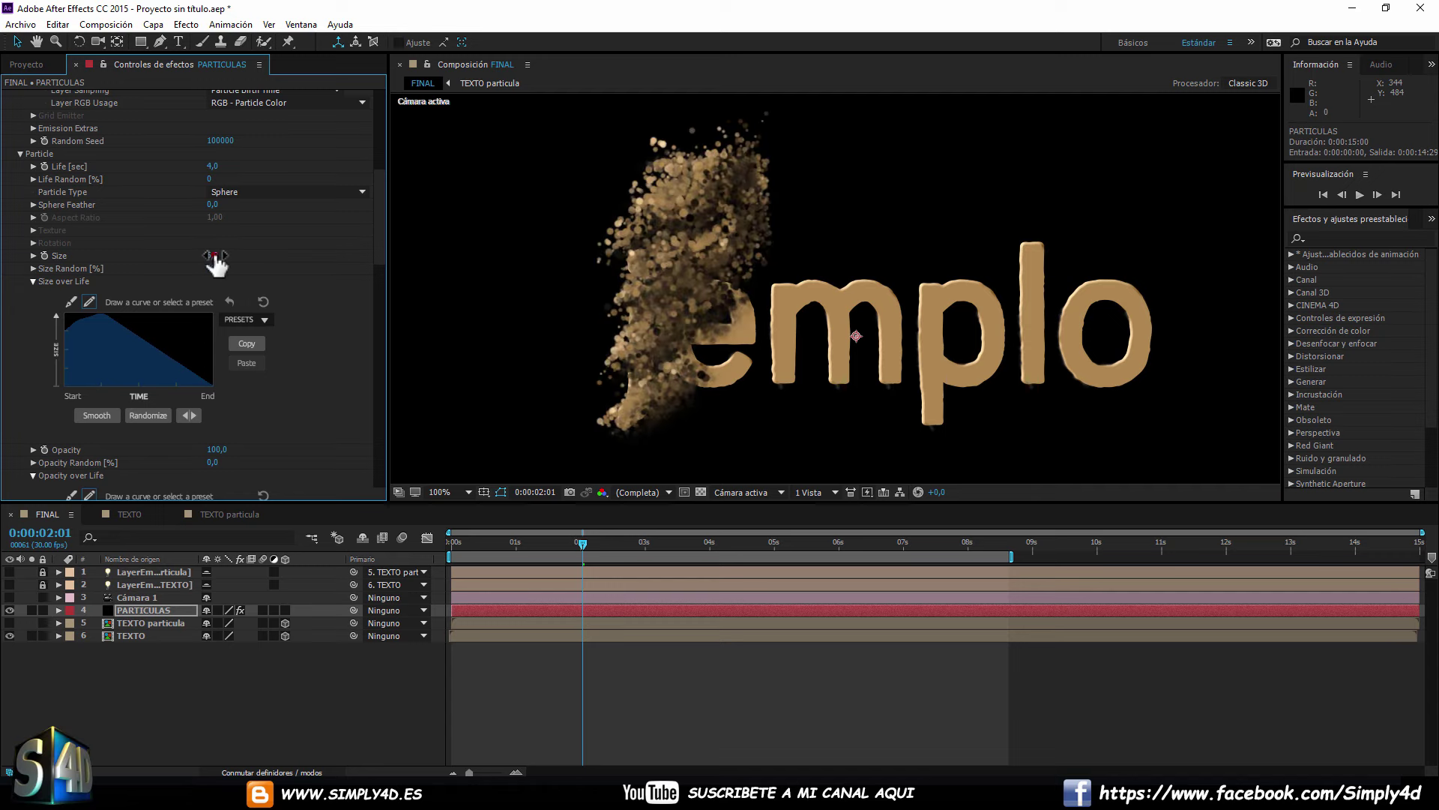
text(3)
key(Return)
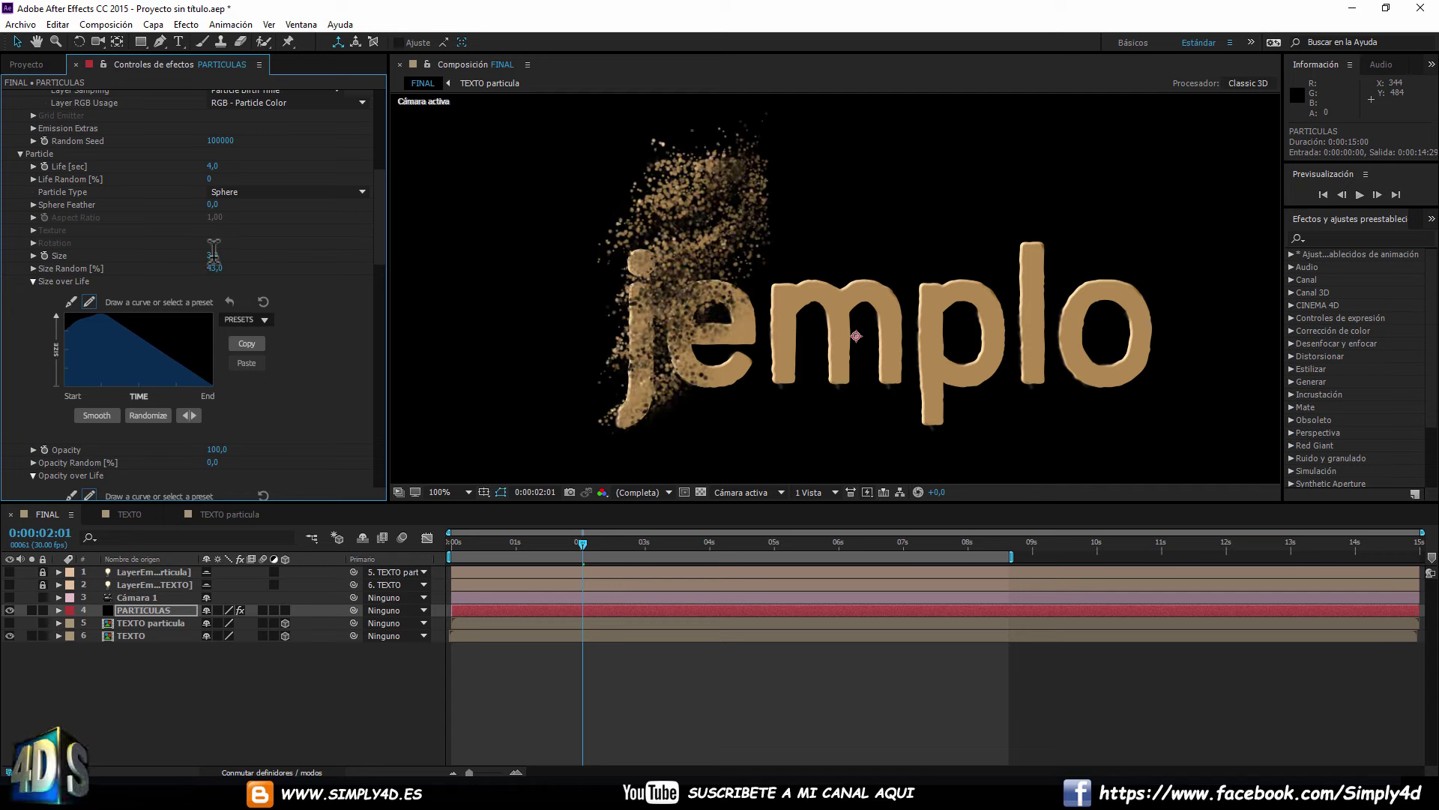
drag(213, 268, 216, 269)
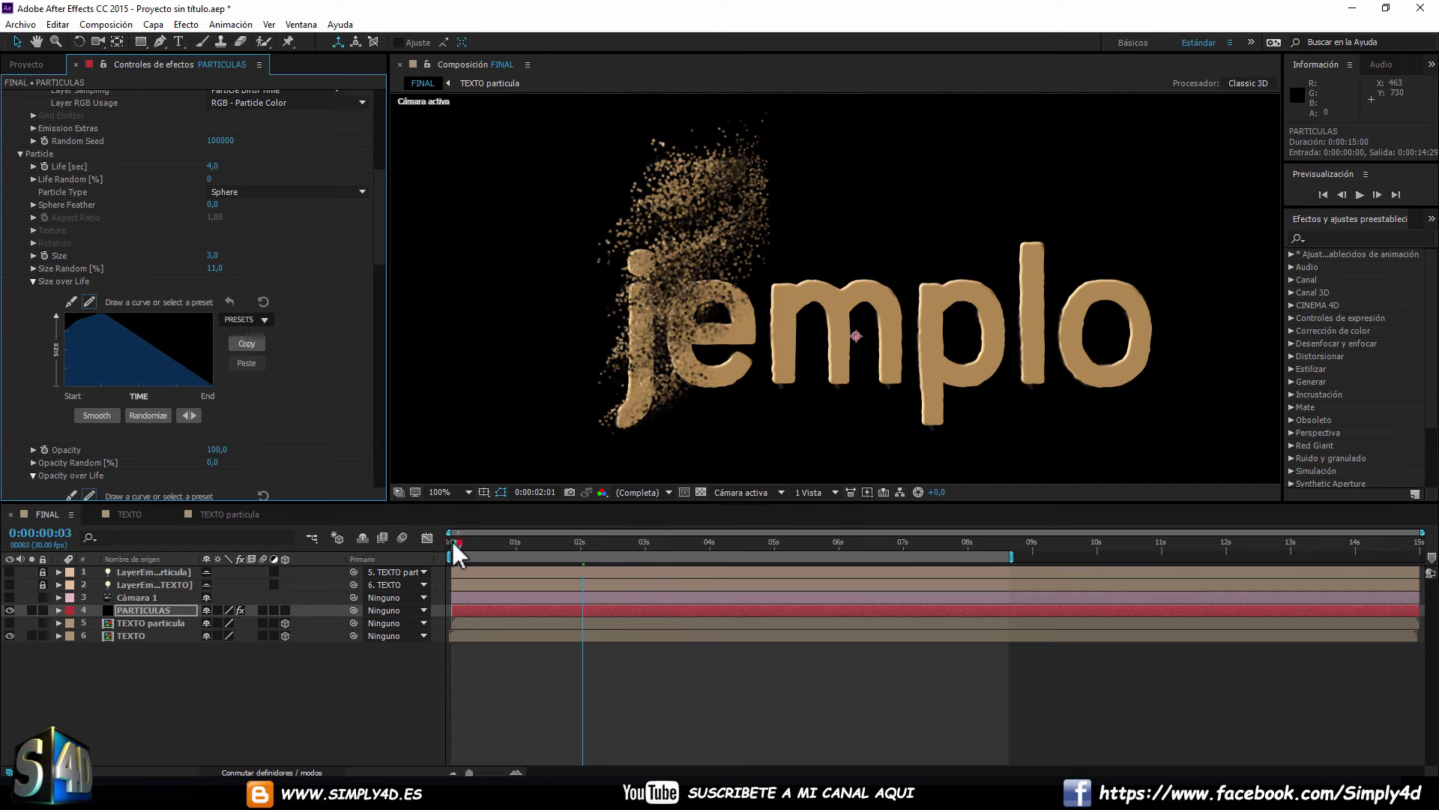
Preview the animation, then adjust the particle Size and raise Opacity Random to 12.
drag(454, 546, 450, 546)
scroll(735, 254, down, 2)
key(space)
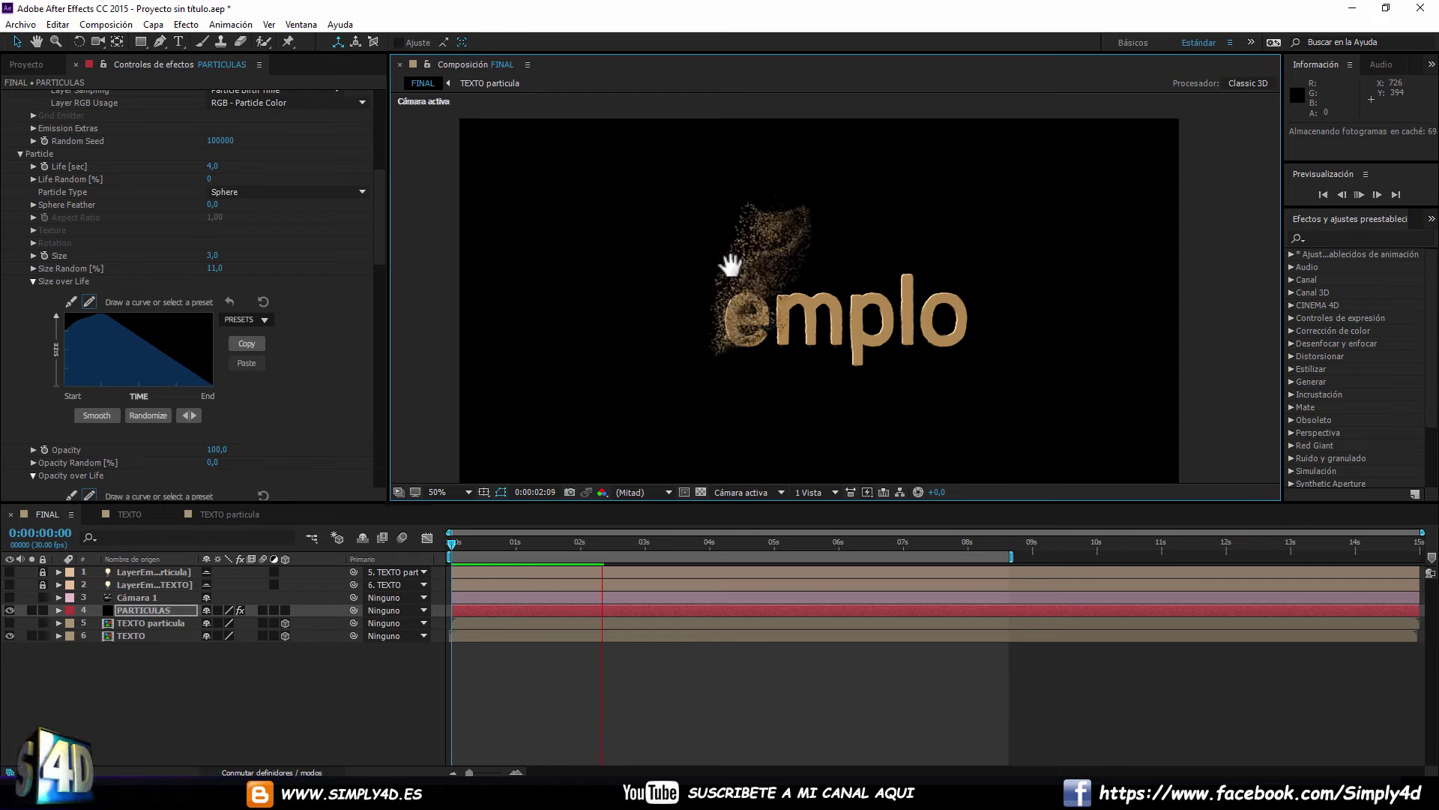
key(space)
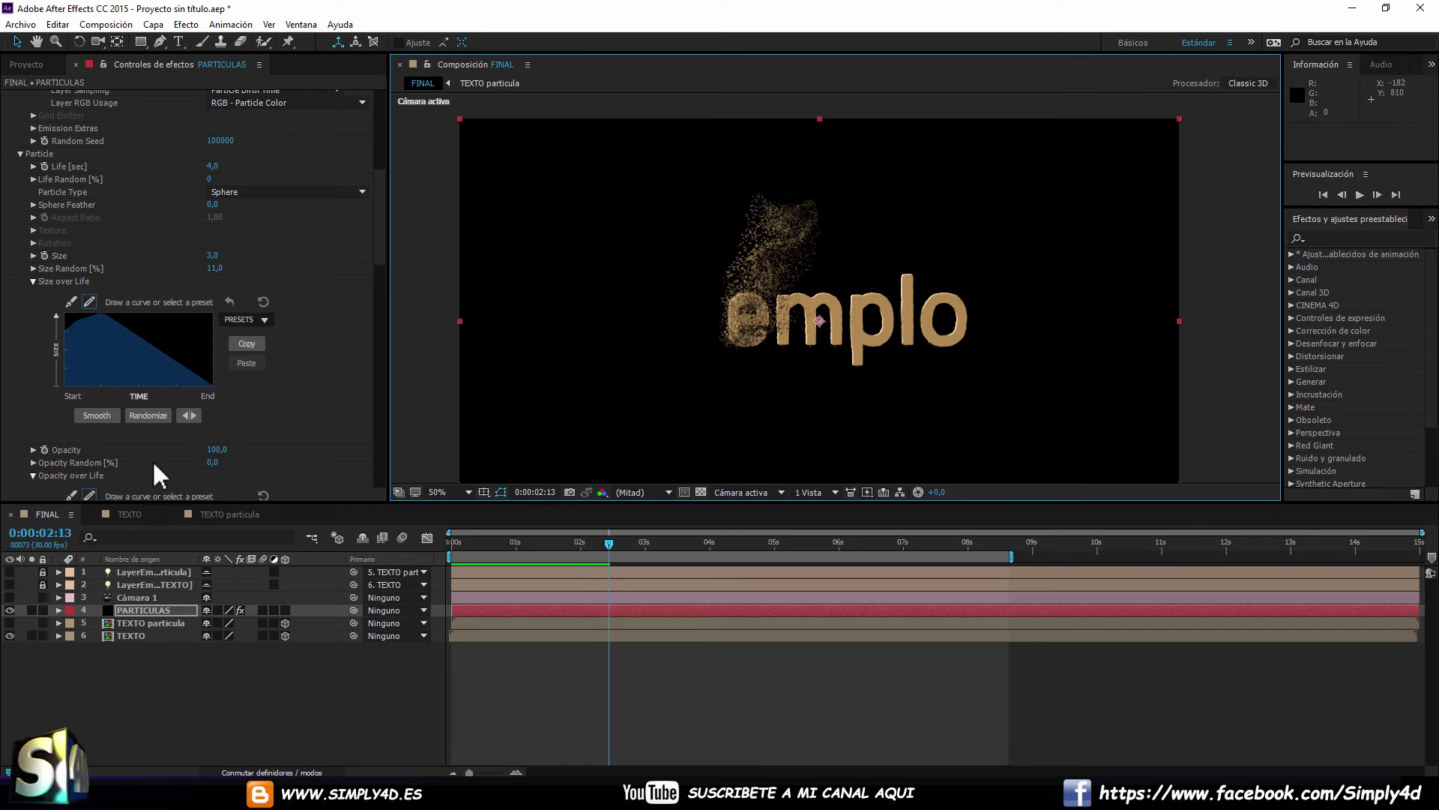
click(213, 255)
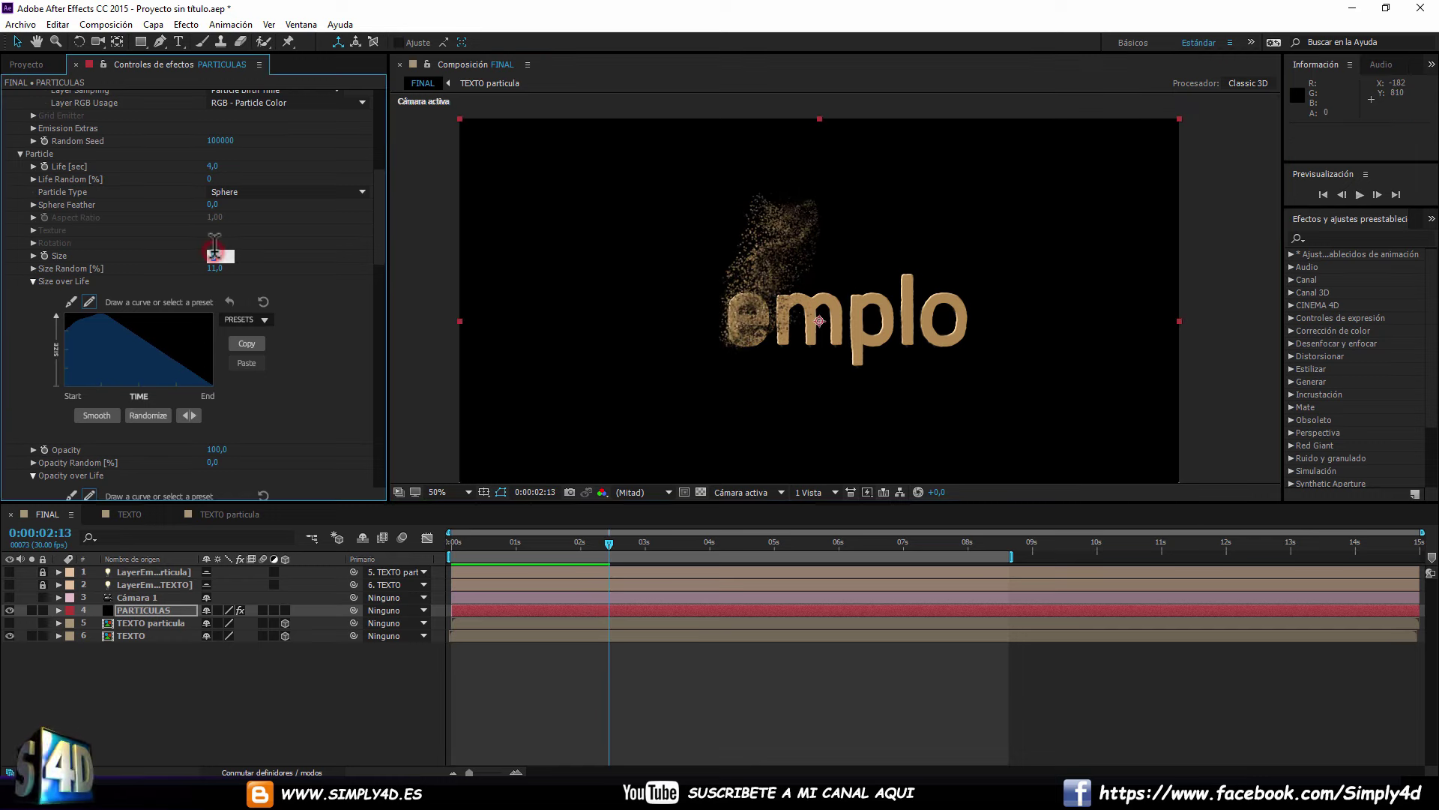
text(2)
key(Return)
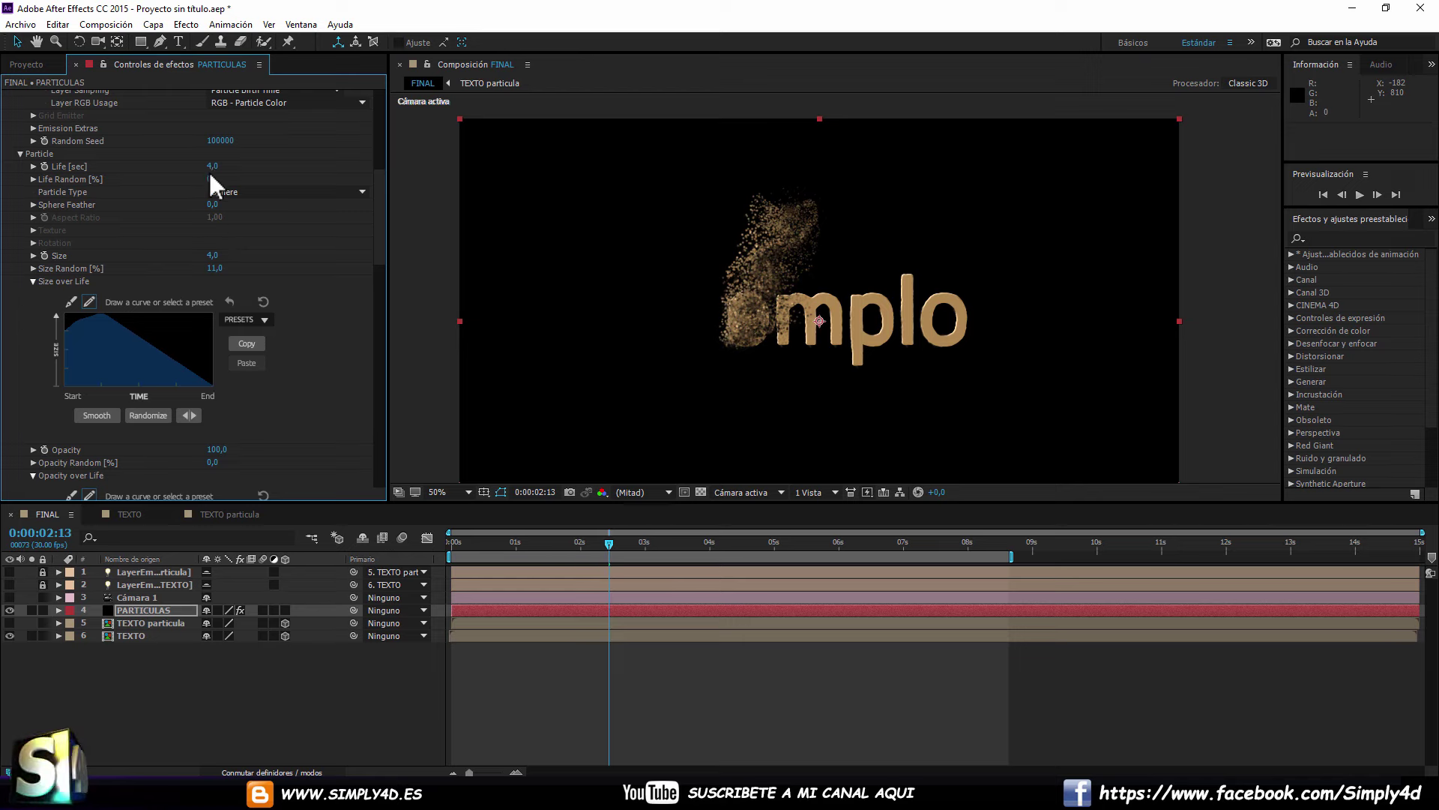
scroll(260, 427, down, 2)
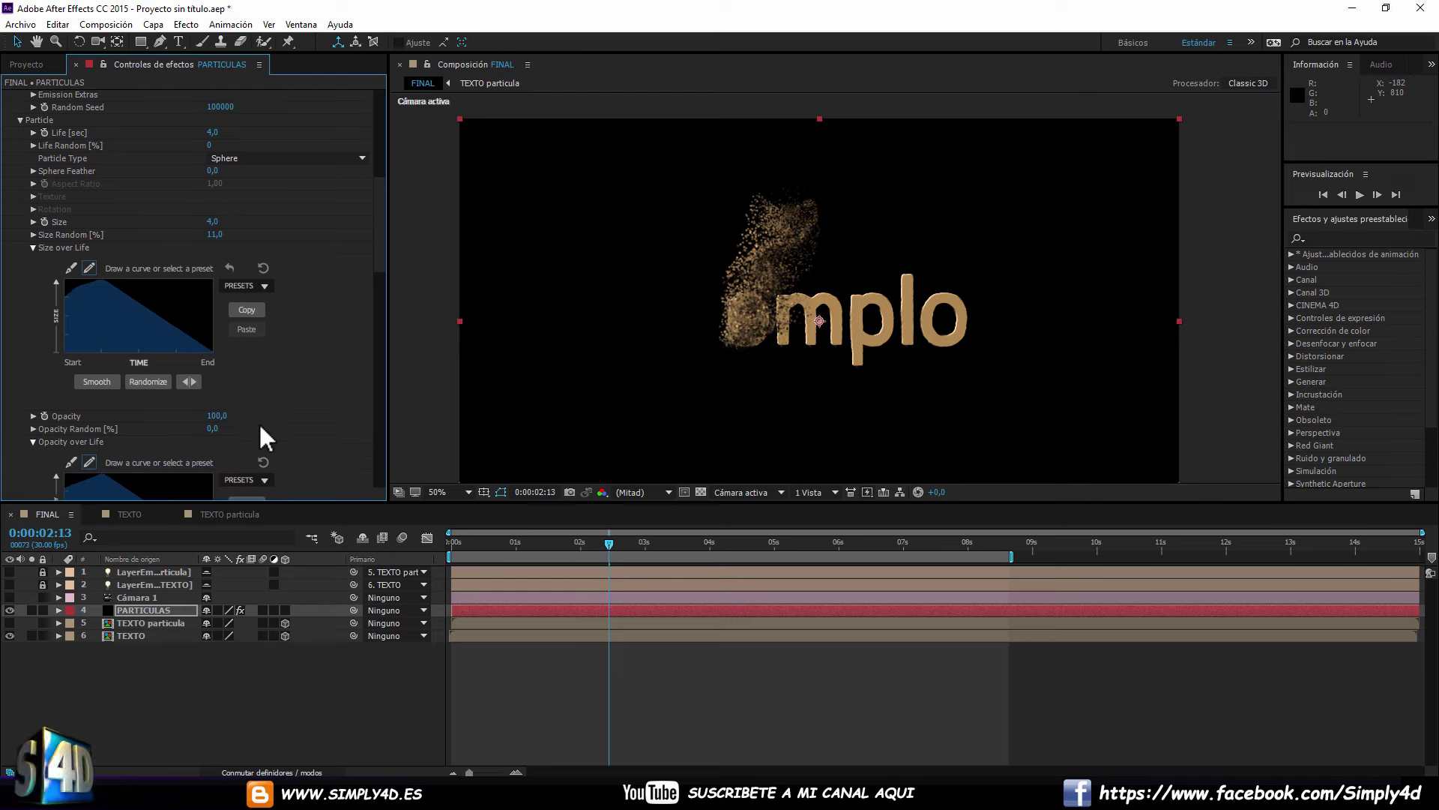
drag(217, 428, 244, 423)
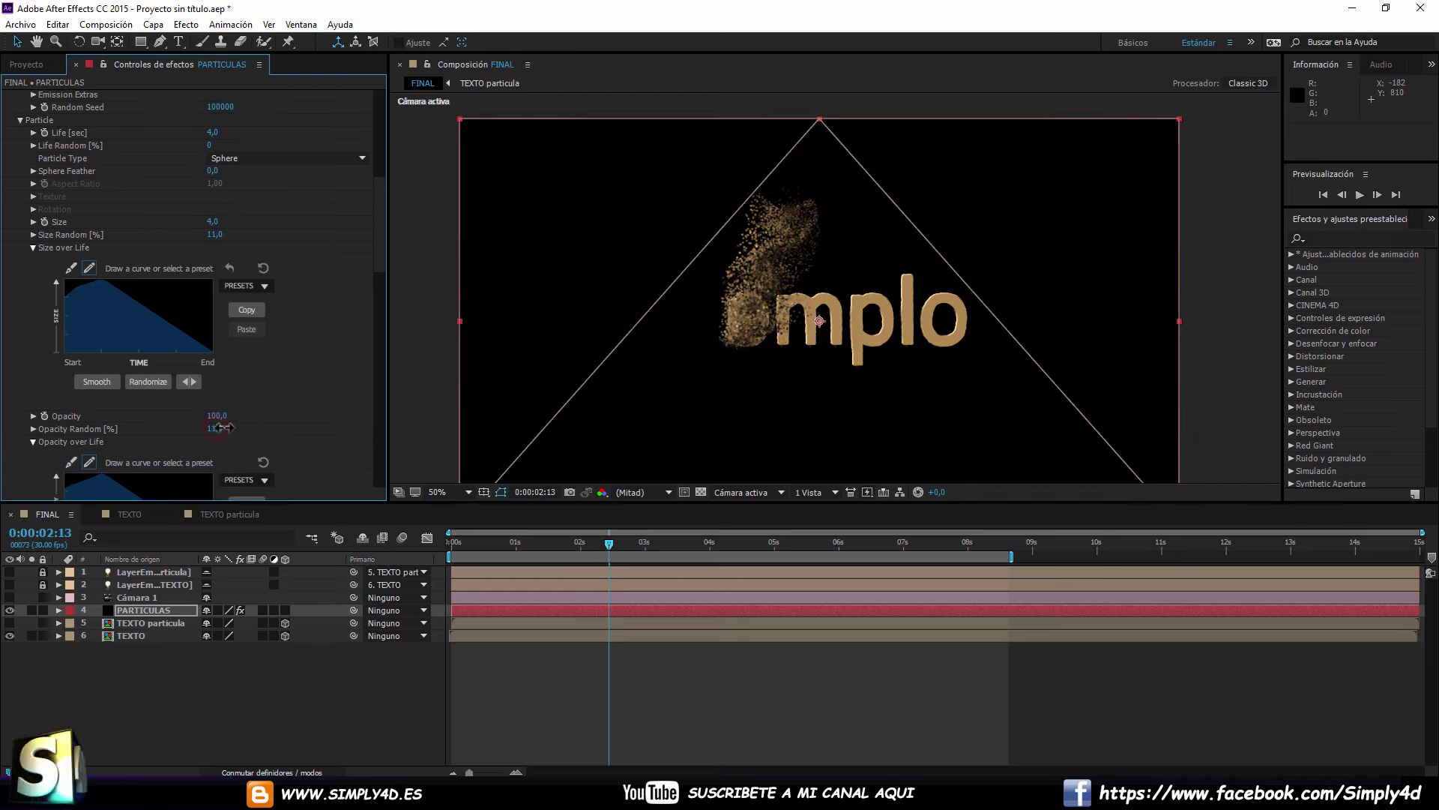
Raise Particular's Physics Time Factor to 4 and rewind to the comp start.
scroll(279, 397, down, 5)
scroll(279, 398, down, 8)
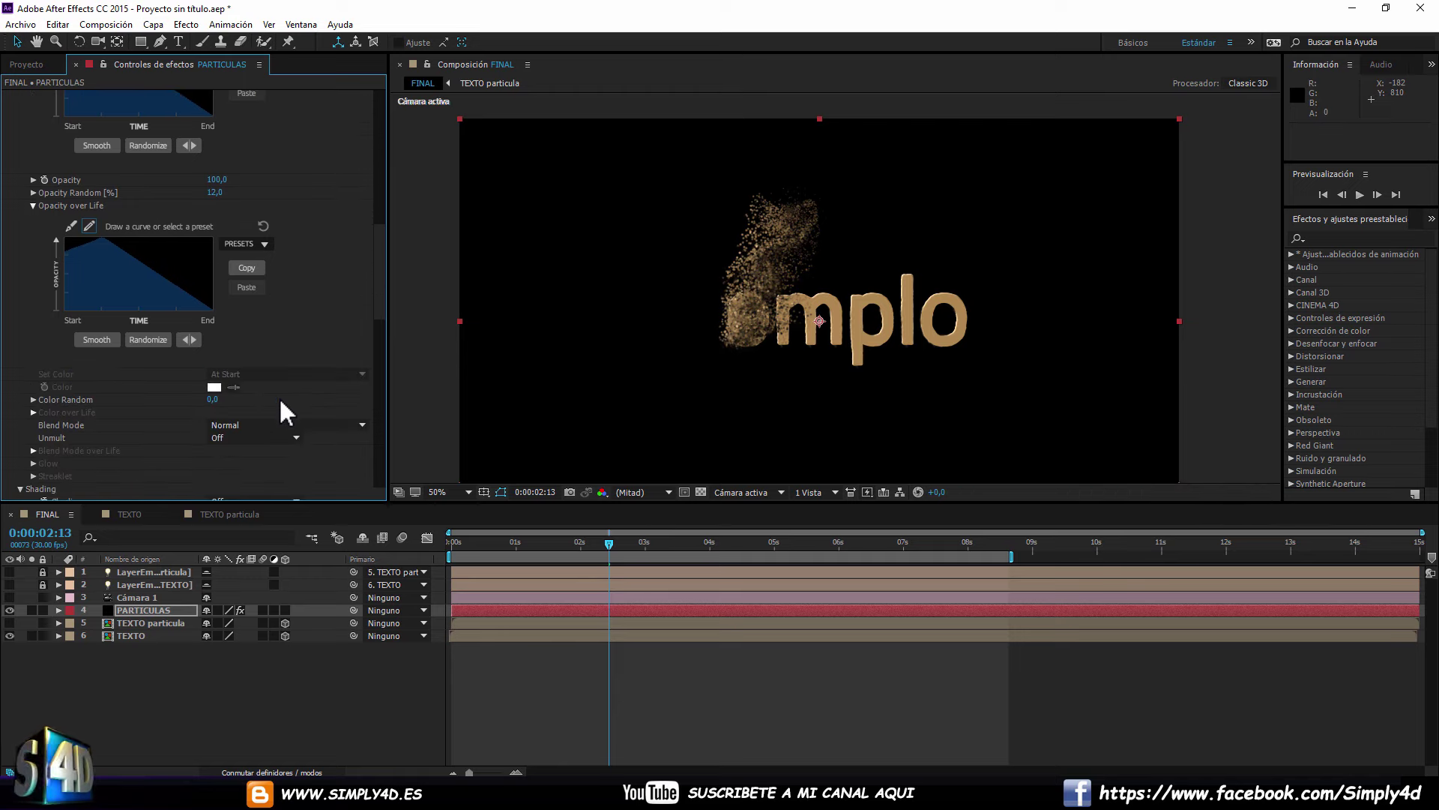
scroll(196, 409, down, 6)
scroll(197, 409, up, 6)
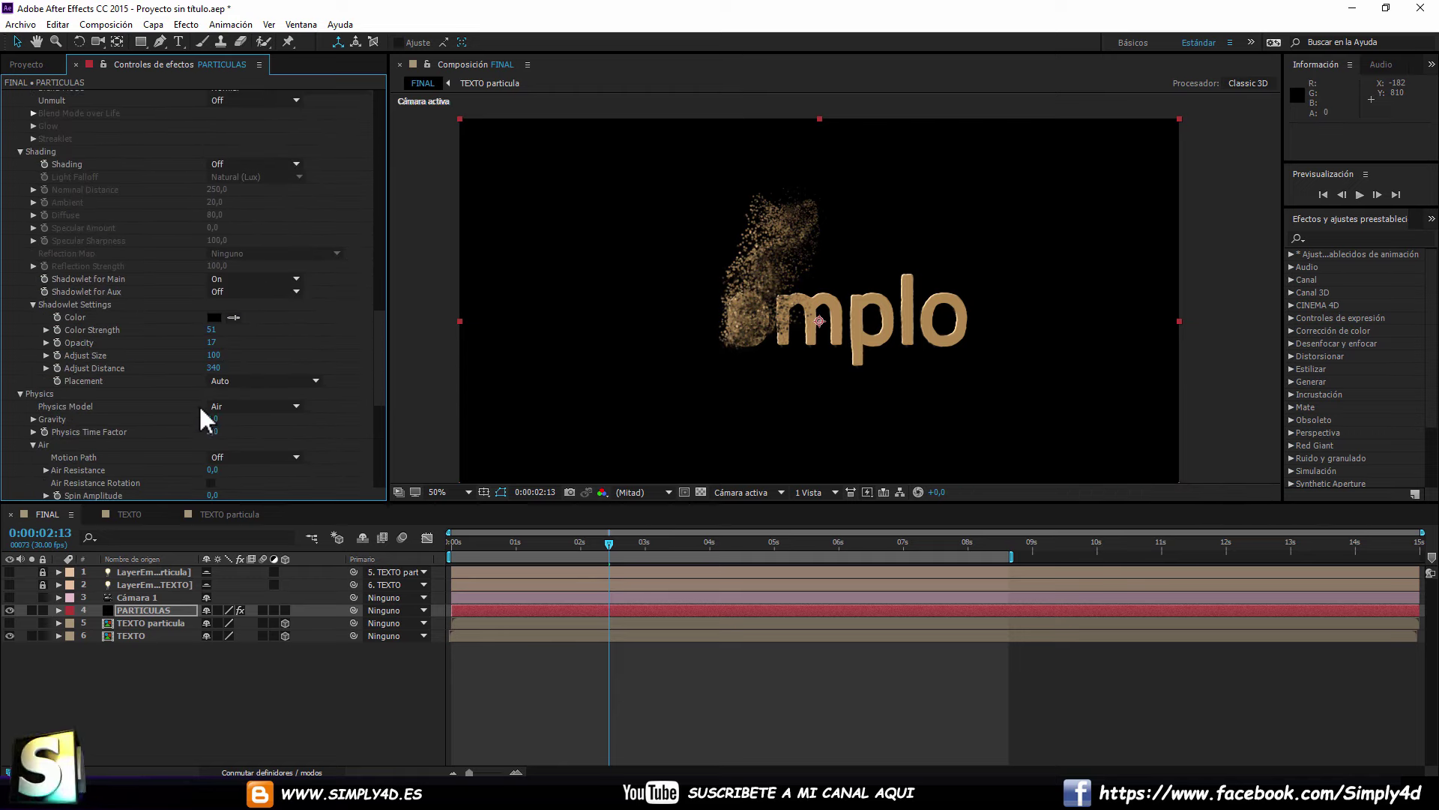
scroll(200, 403, up, 8)
scroll(208, 396, up, 10)
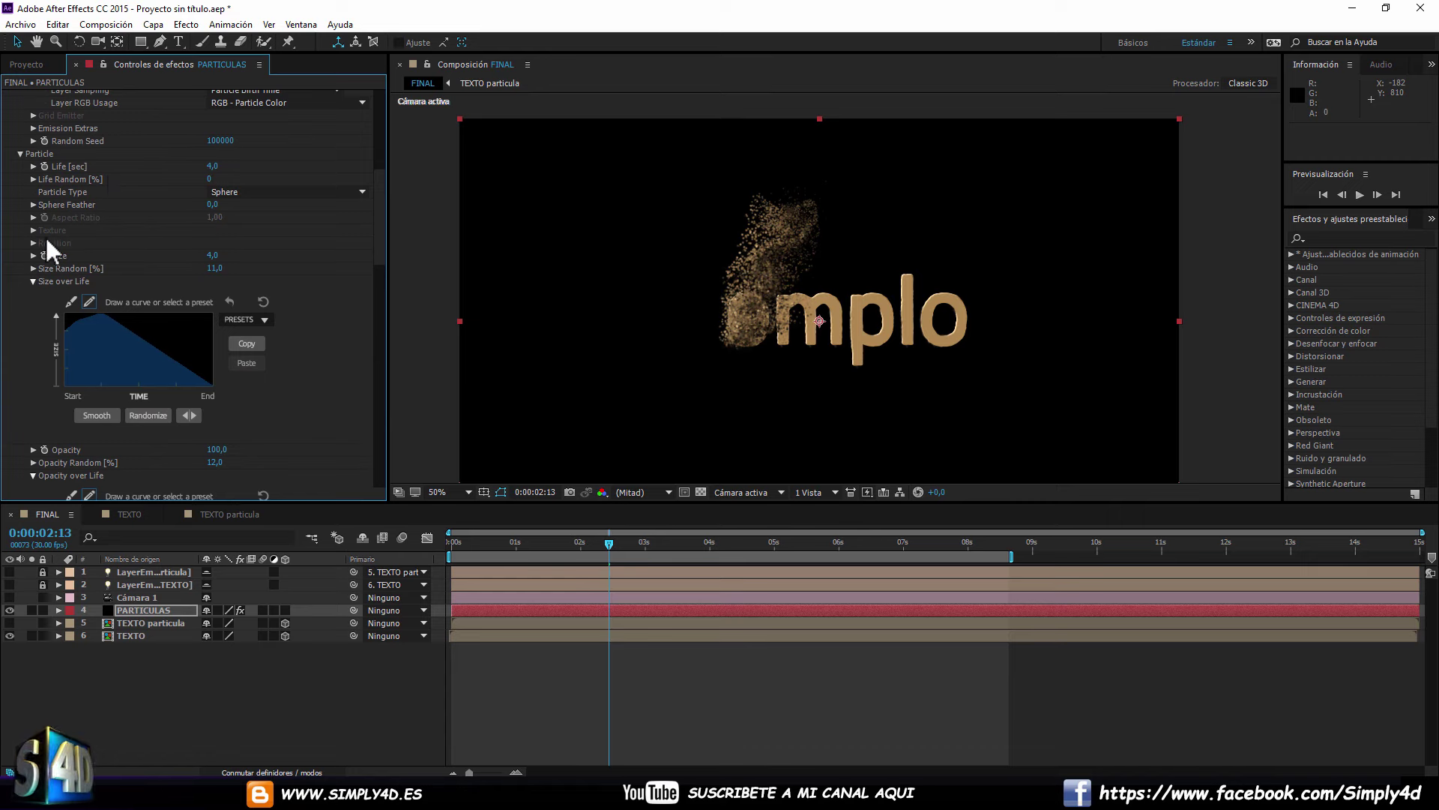
scroll(62, 200, up, 6)
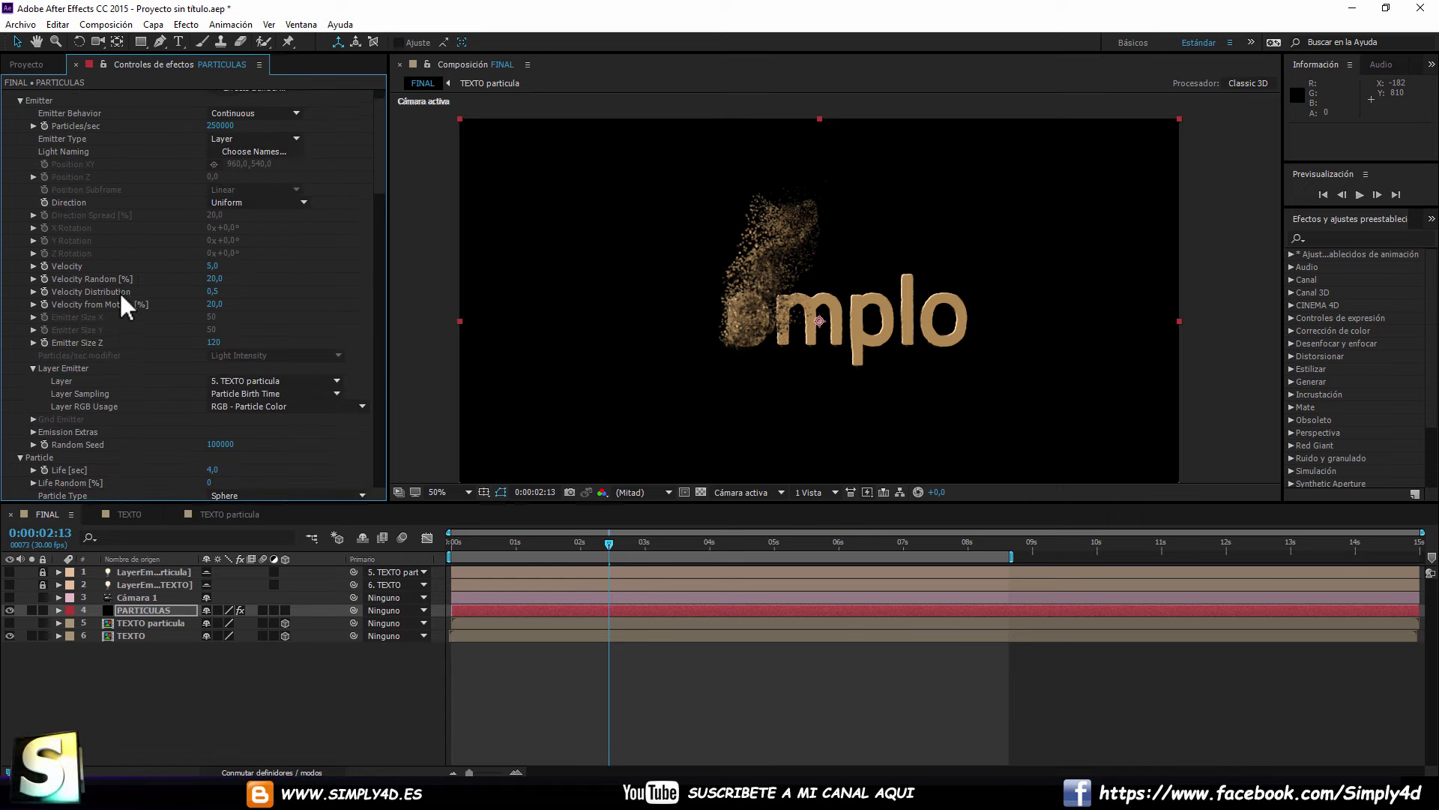
scroll(120, 299, down, 2)
scroll(120, 291, down, 5)
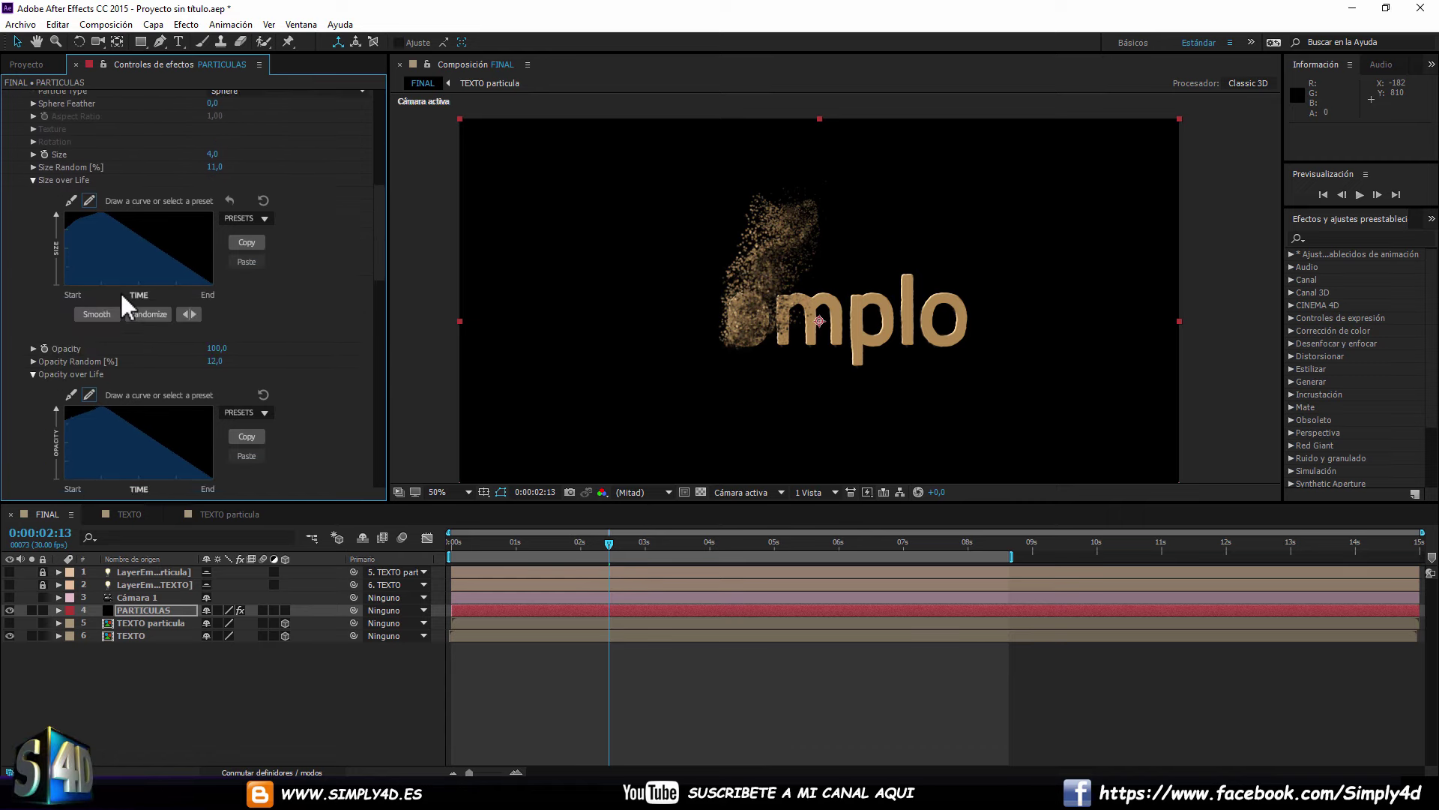
scroll(119, 291, down, 5)
scroll(120, 291, down, 5)
scroll(122, 297, down, 5)
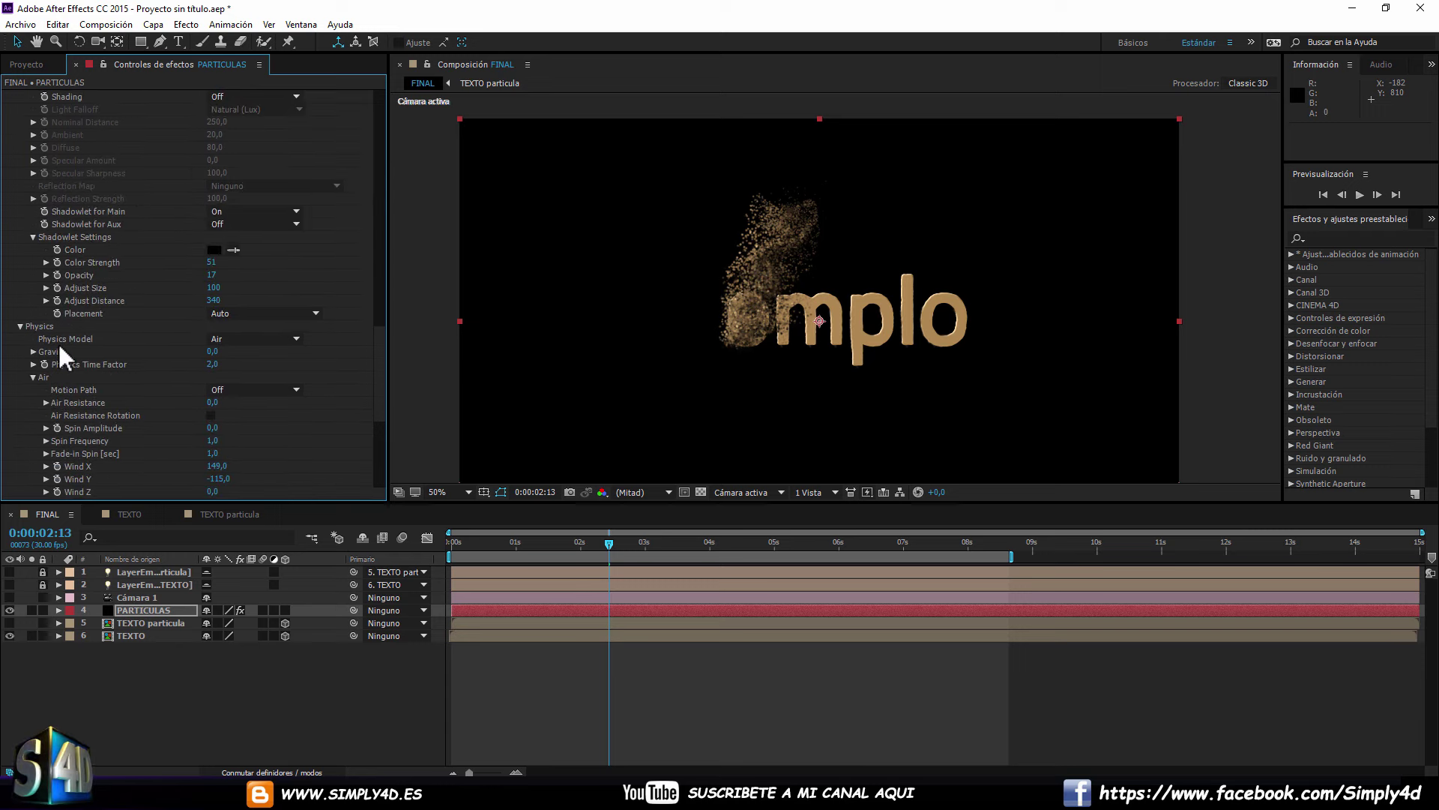
click(213, 364)
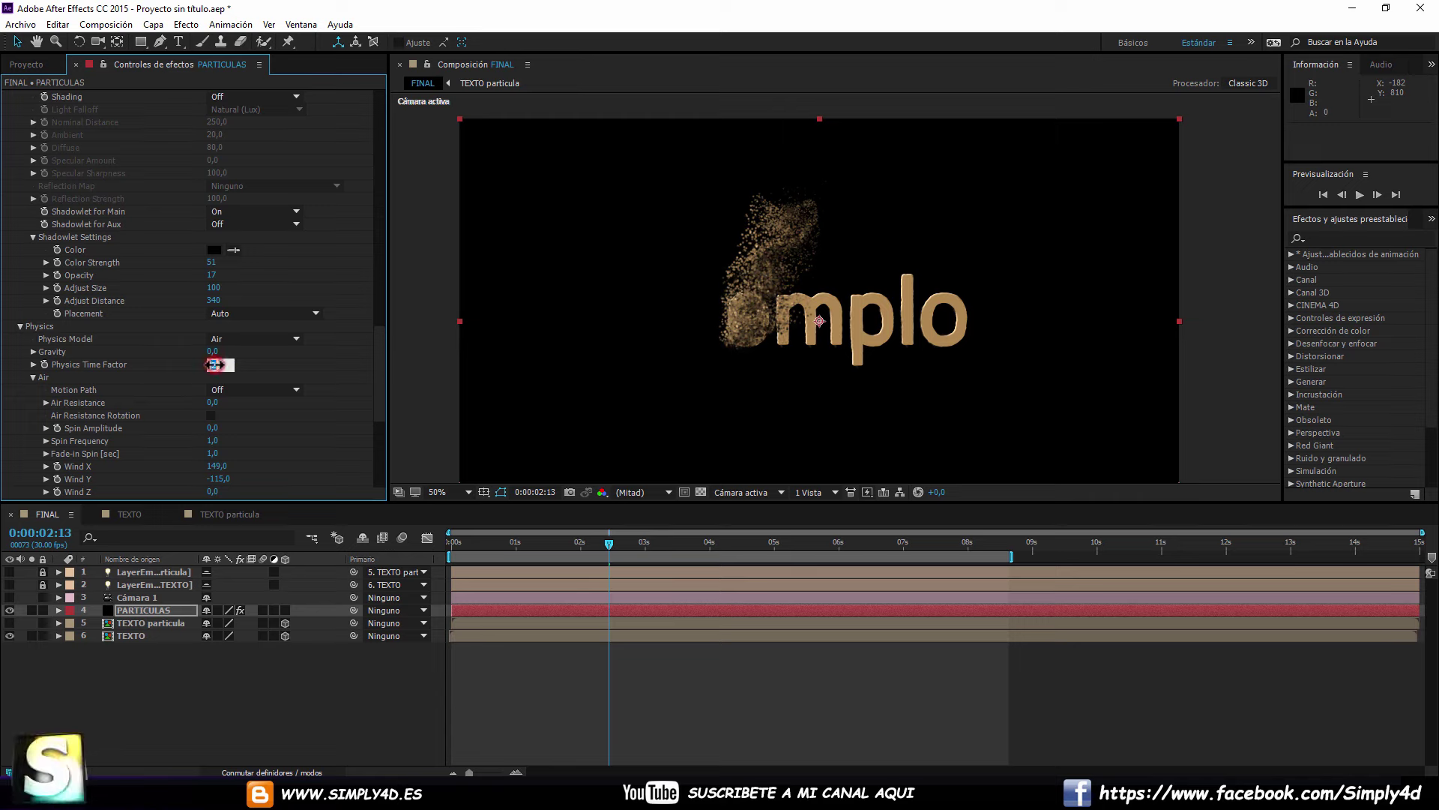
key(Return)
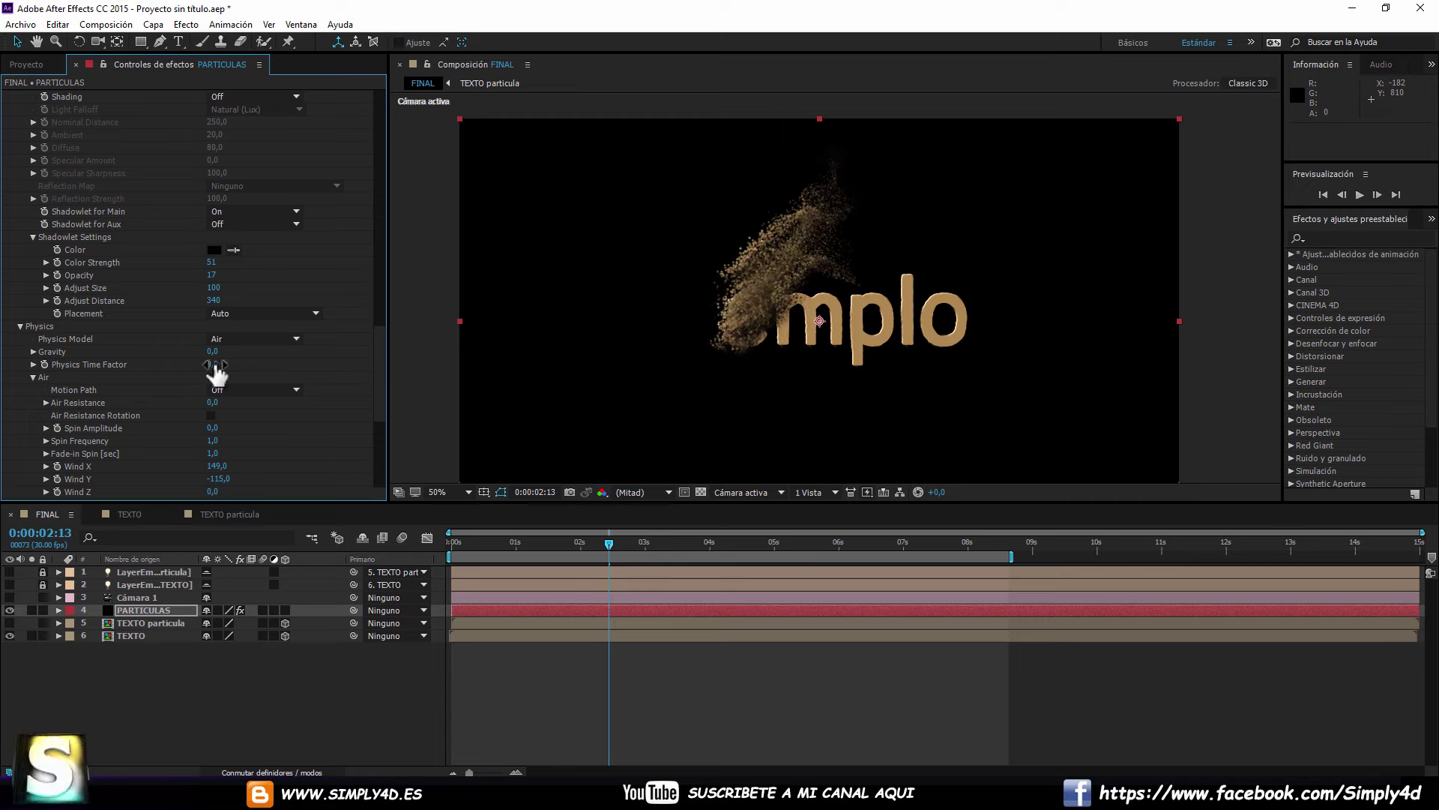
click(453, 541)
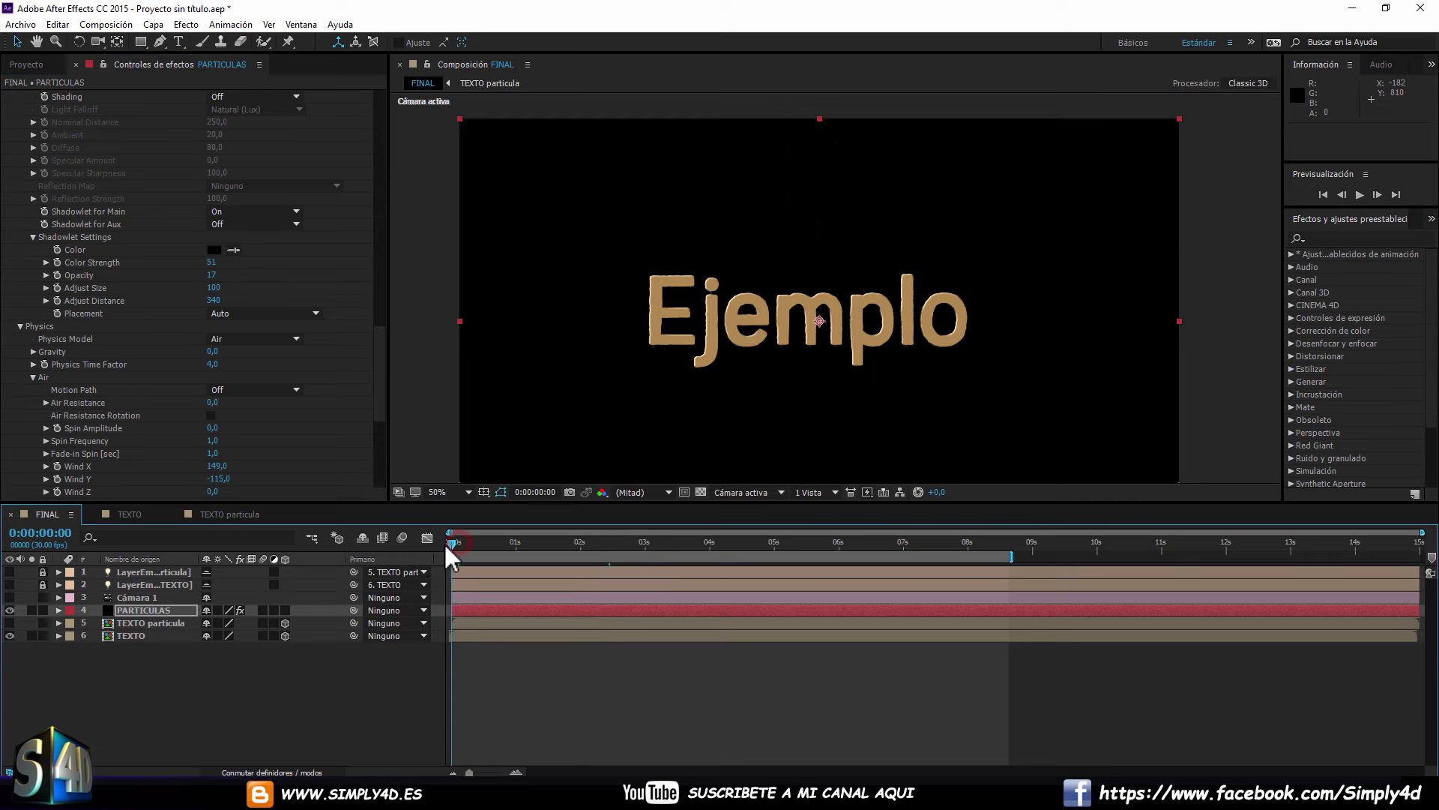
Preview the blow-away, then set Turbulence Affect Position to 450 and Fade-in Time to 0.
key(space)
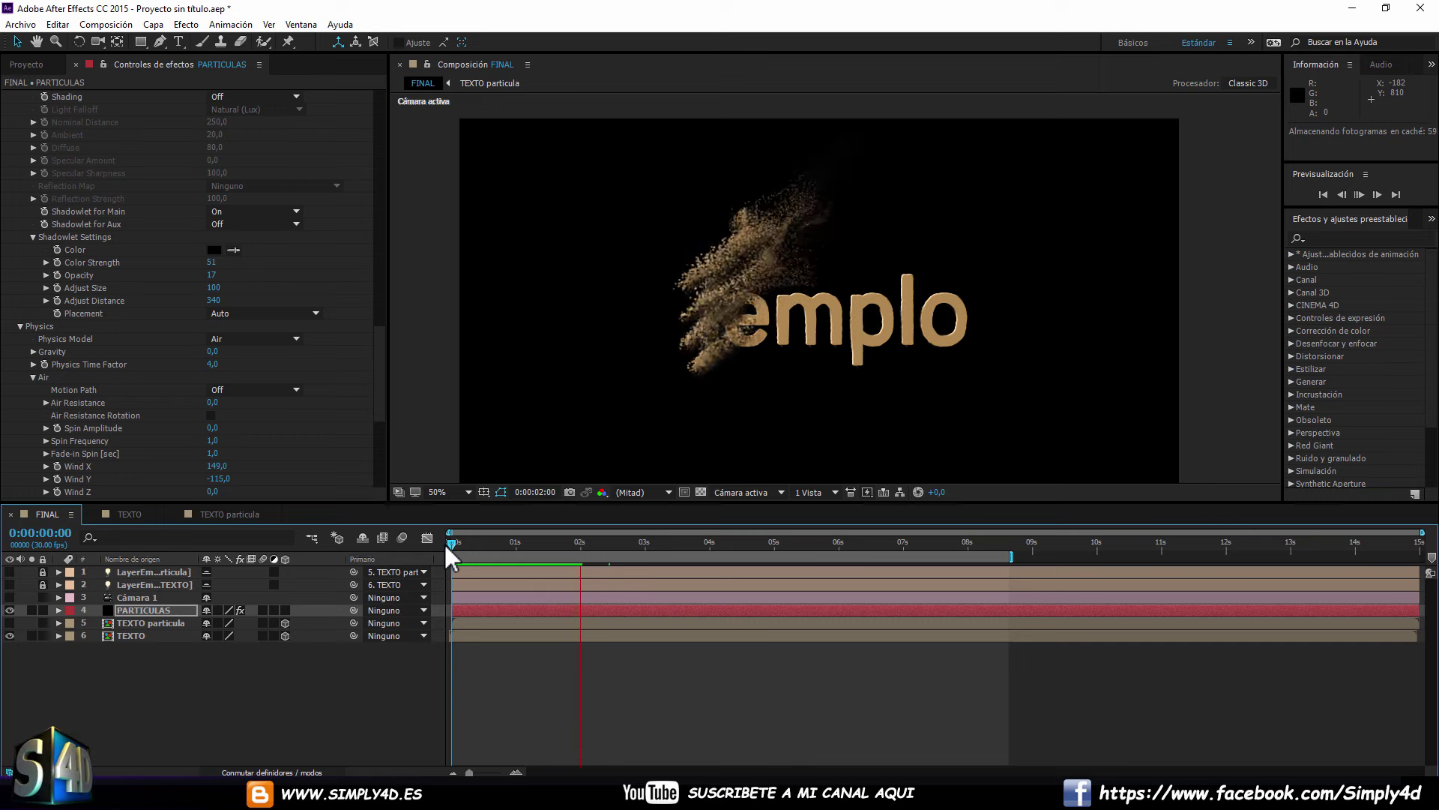
key(space)
scroll(135, 311, down, 3)
scroll(150, 311, down, 2)
mouse_move(217, 306)
mouse_down()
mouse_move(266, 305)
mouse_move(217, 321)
mouse_up()
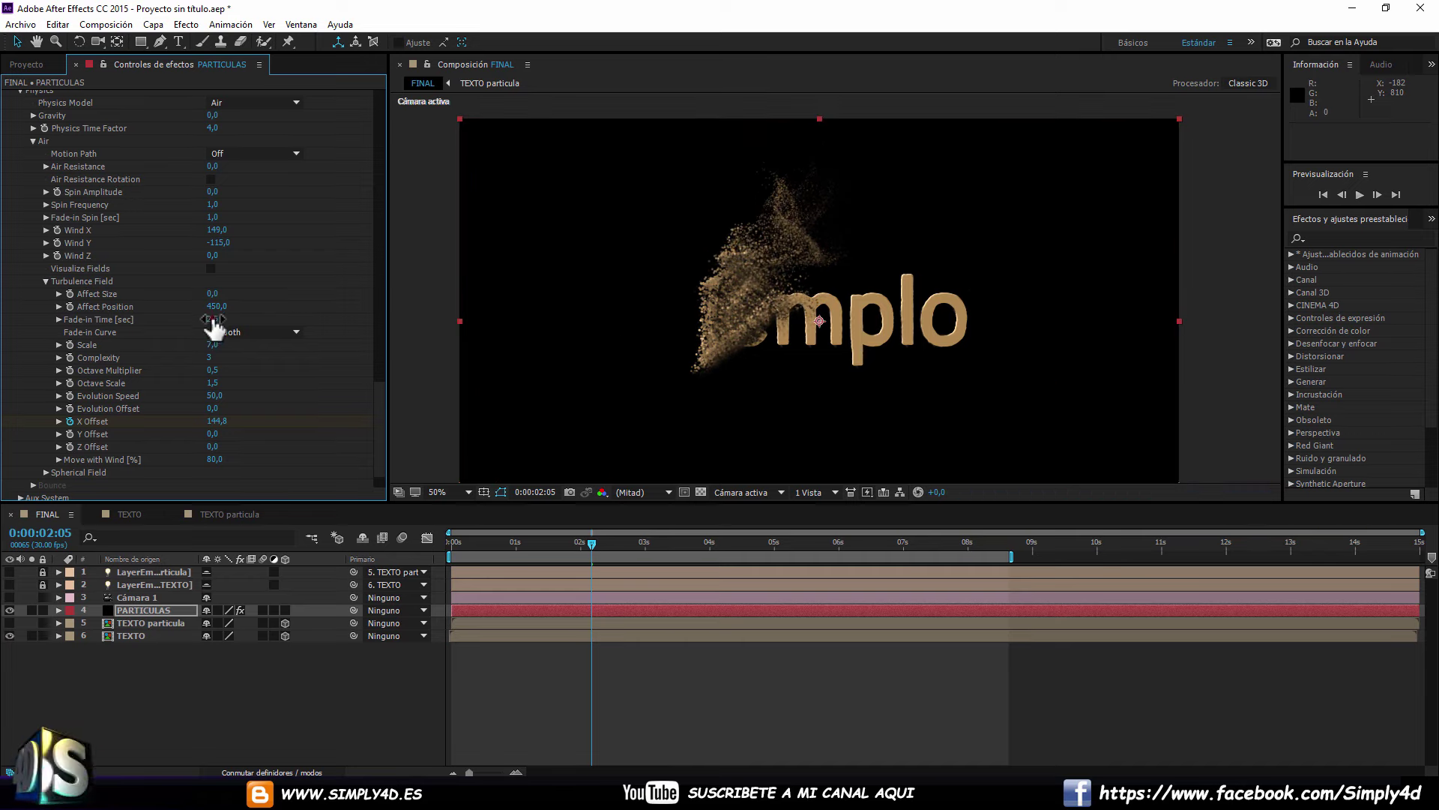
drag(190, 335, 117, 353)
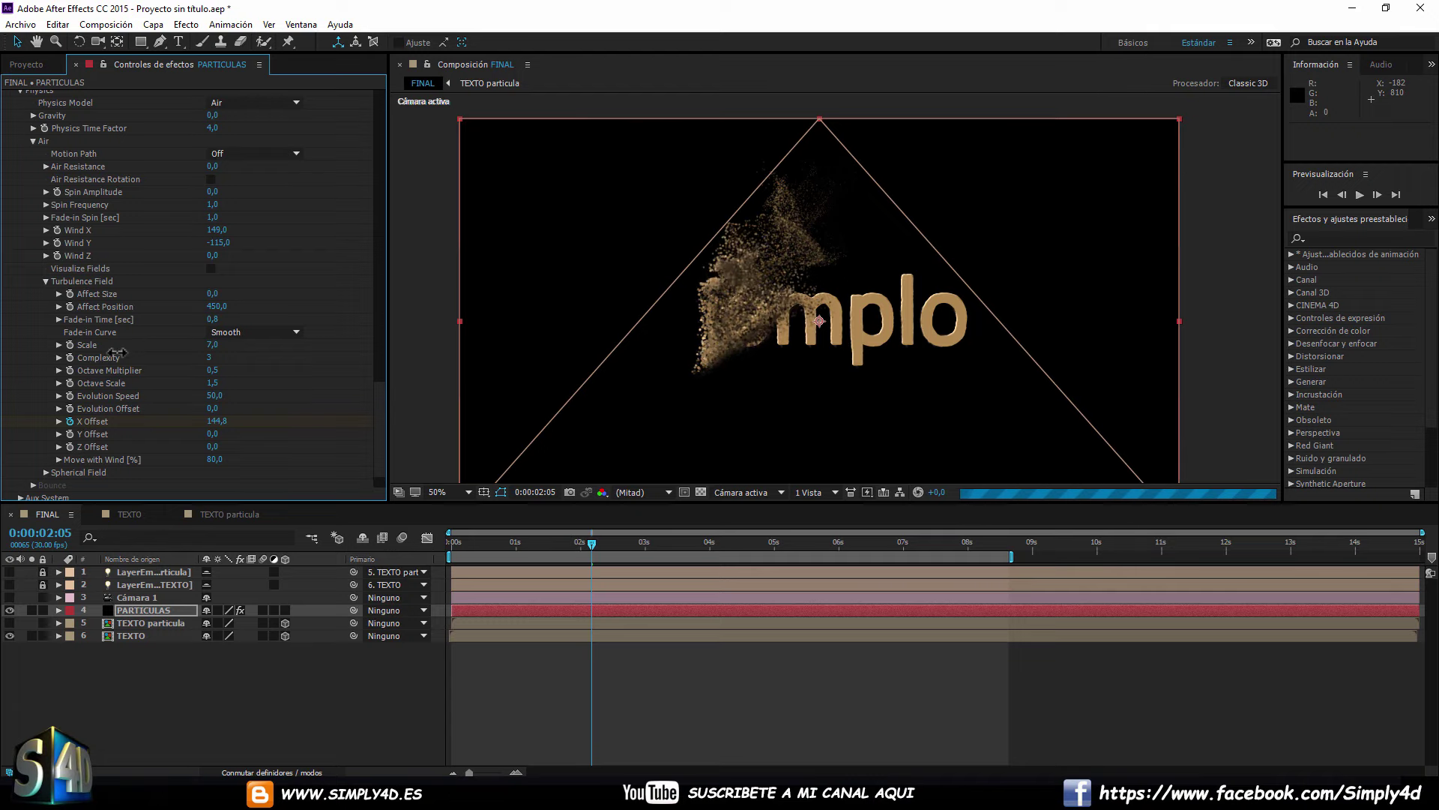
Preview the revised sand blow-away, stopping at 0:00:06:16.
key(space)
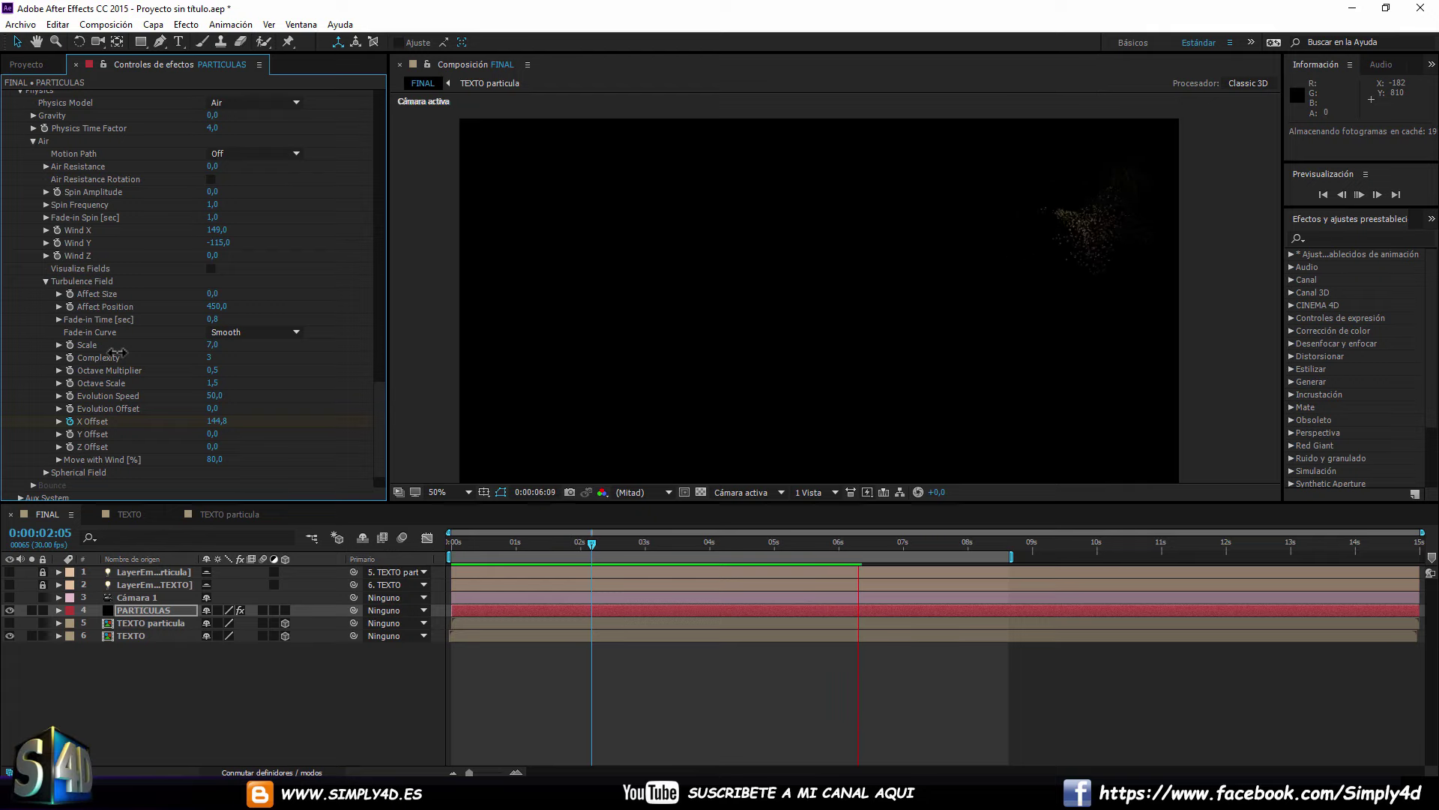
key(space)
End the work area at 0:00:06:16 and preview it, stopping at 0:00:04:09.
drag(1015, 557, 875, 557)
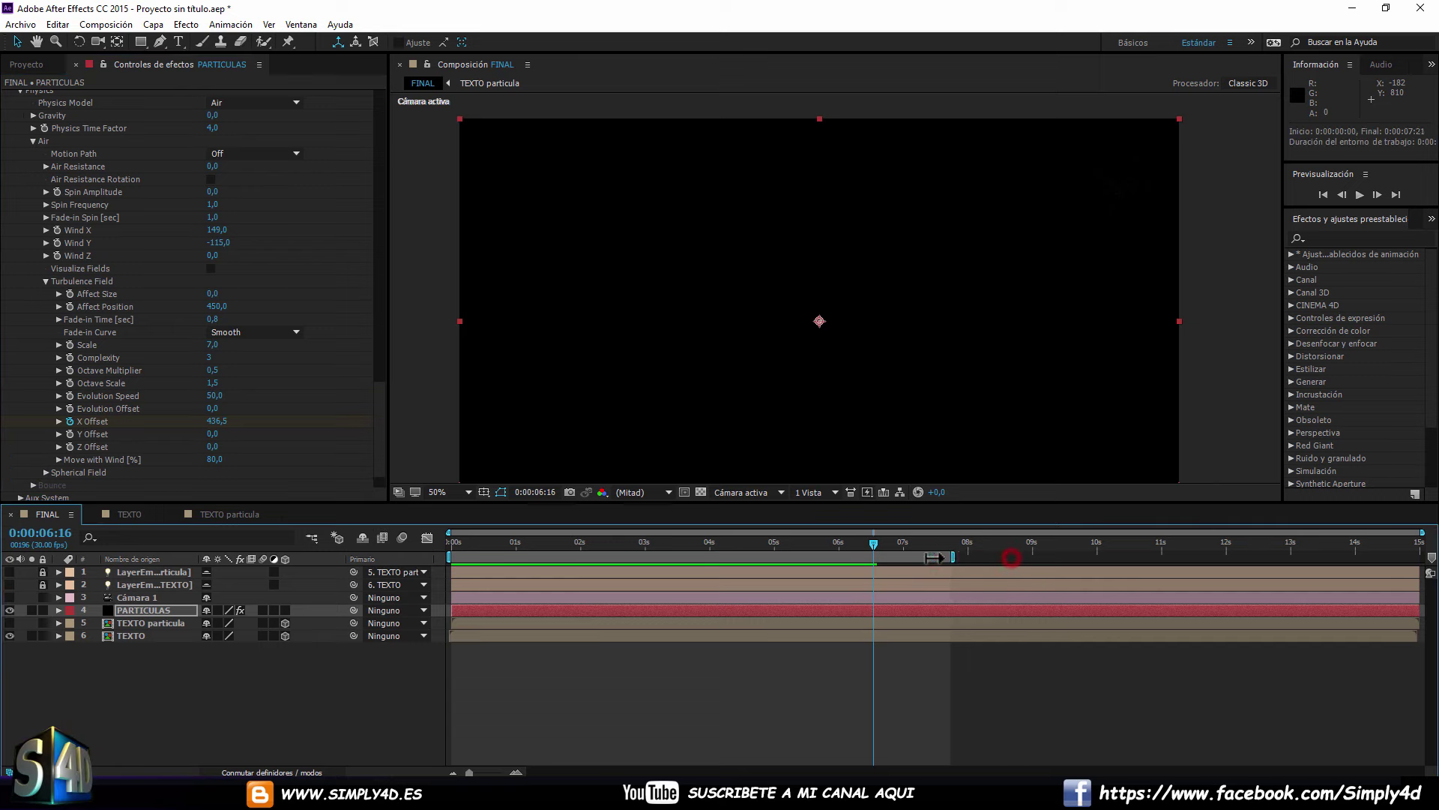
key(space)
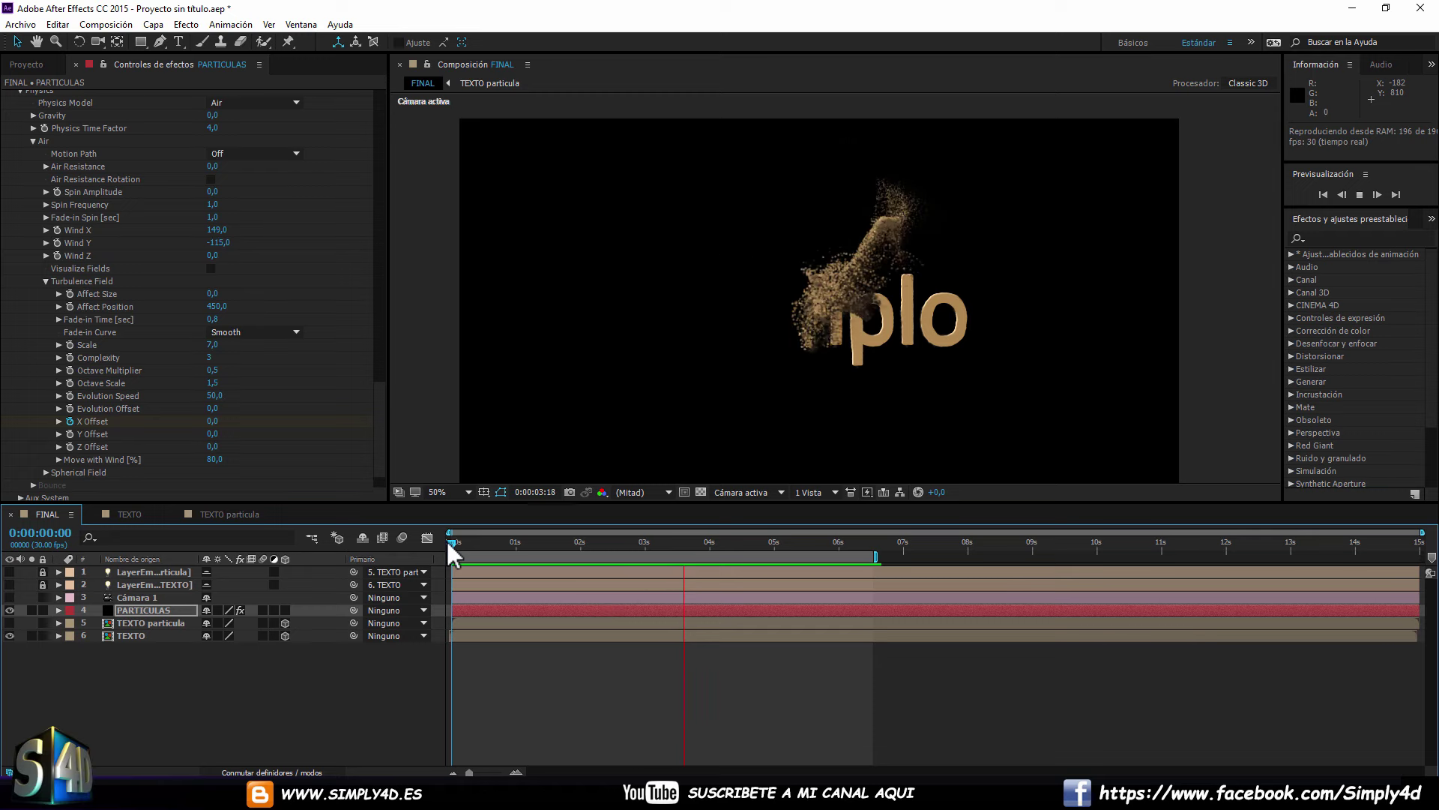
key(space)
Expand Particular's Rendering > Motion Blur settings and show the Motion Blur mode choices.
scroll(943, 271, up, 2)
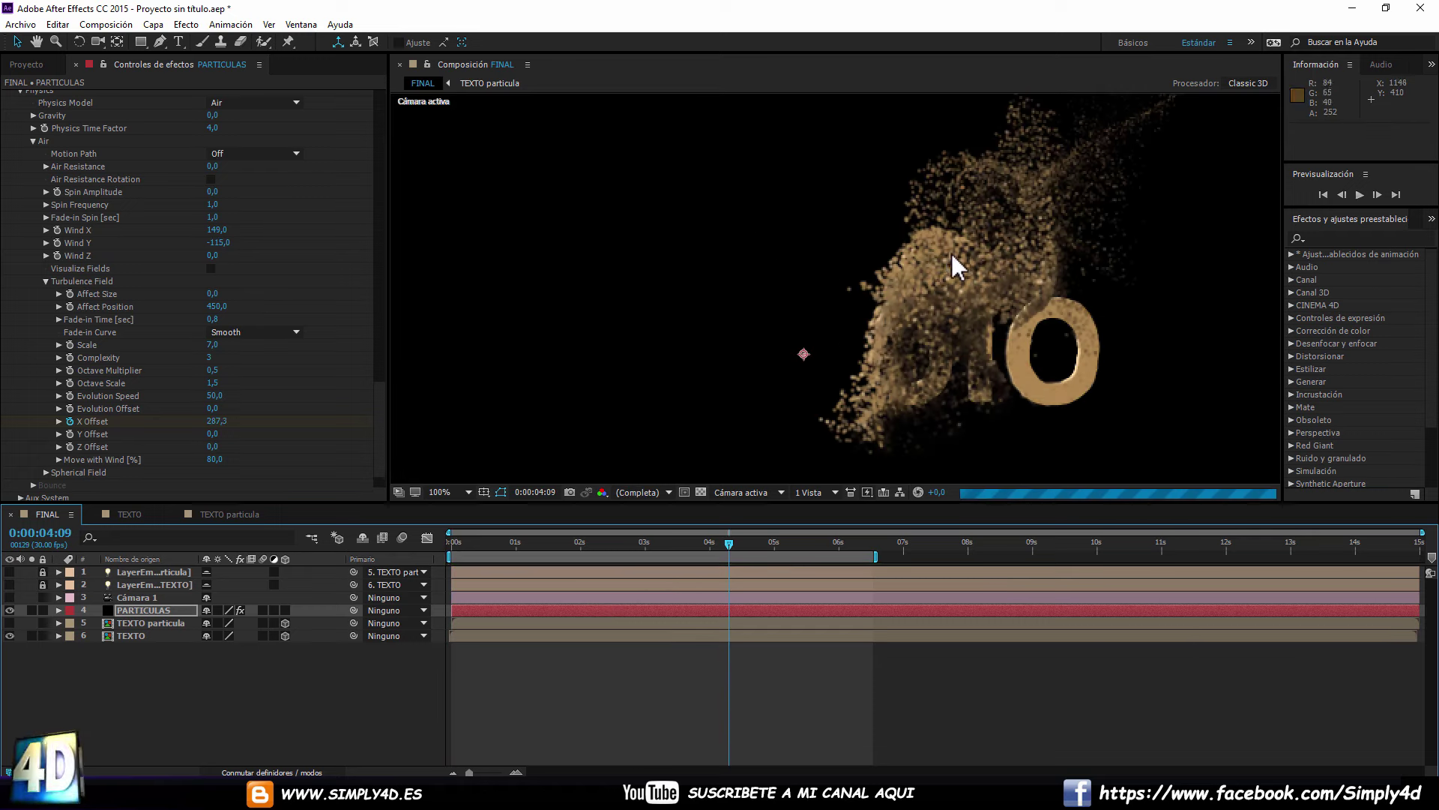
click(380, 383)
click(19, 490)
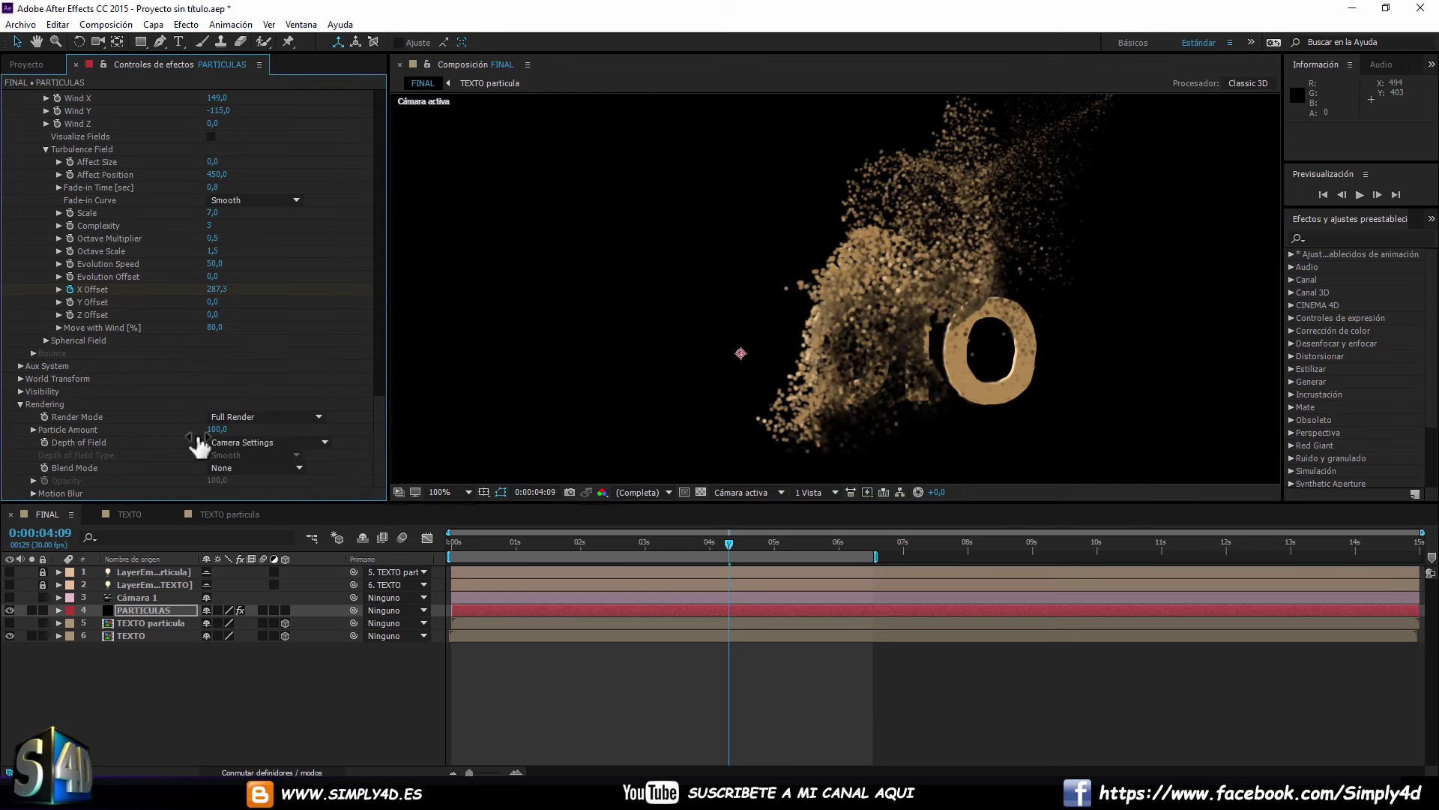
click(33, 493)
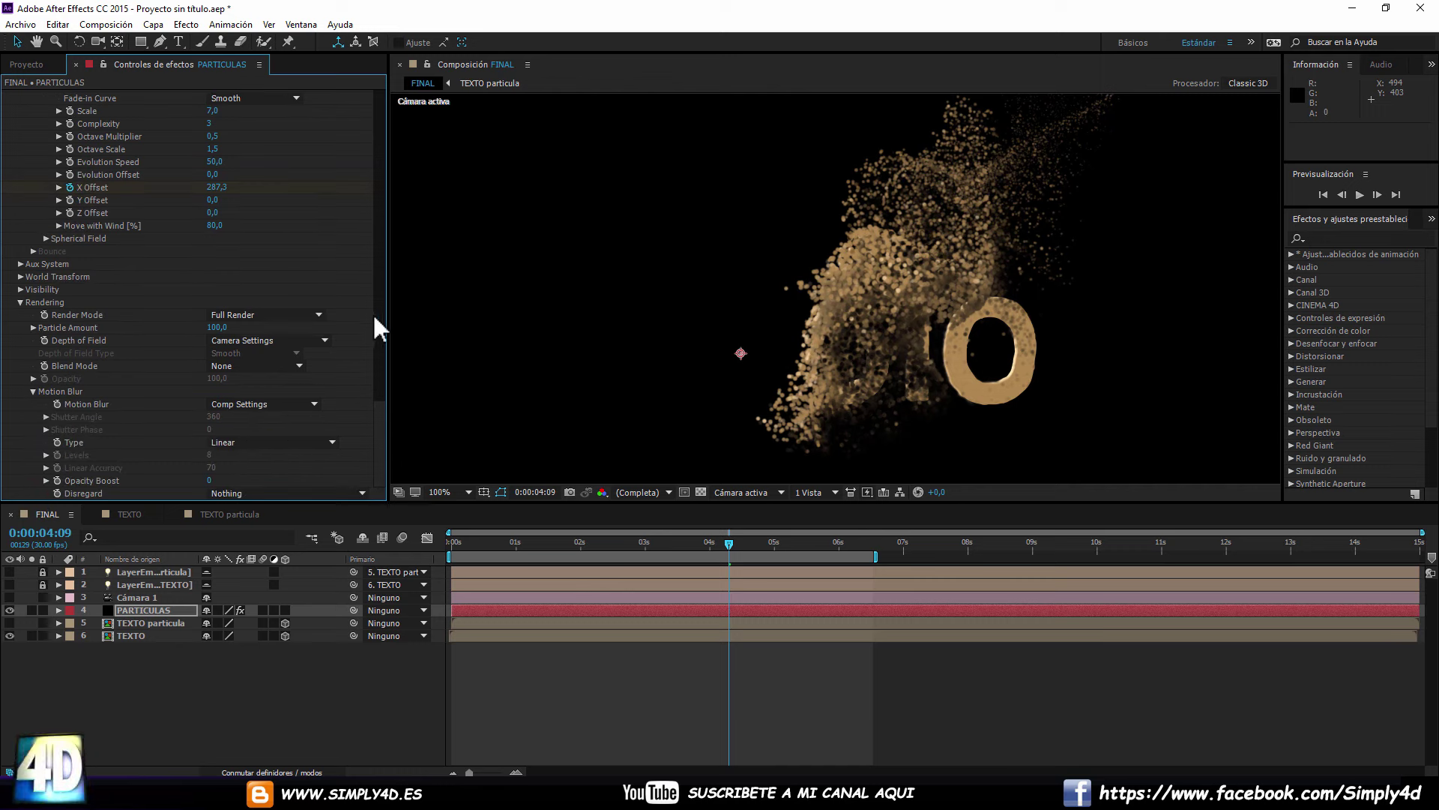
click(265, 404)
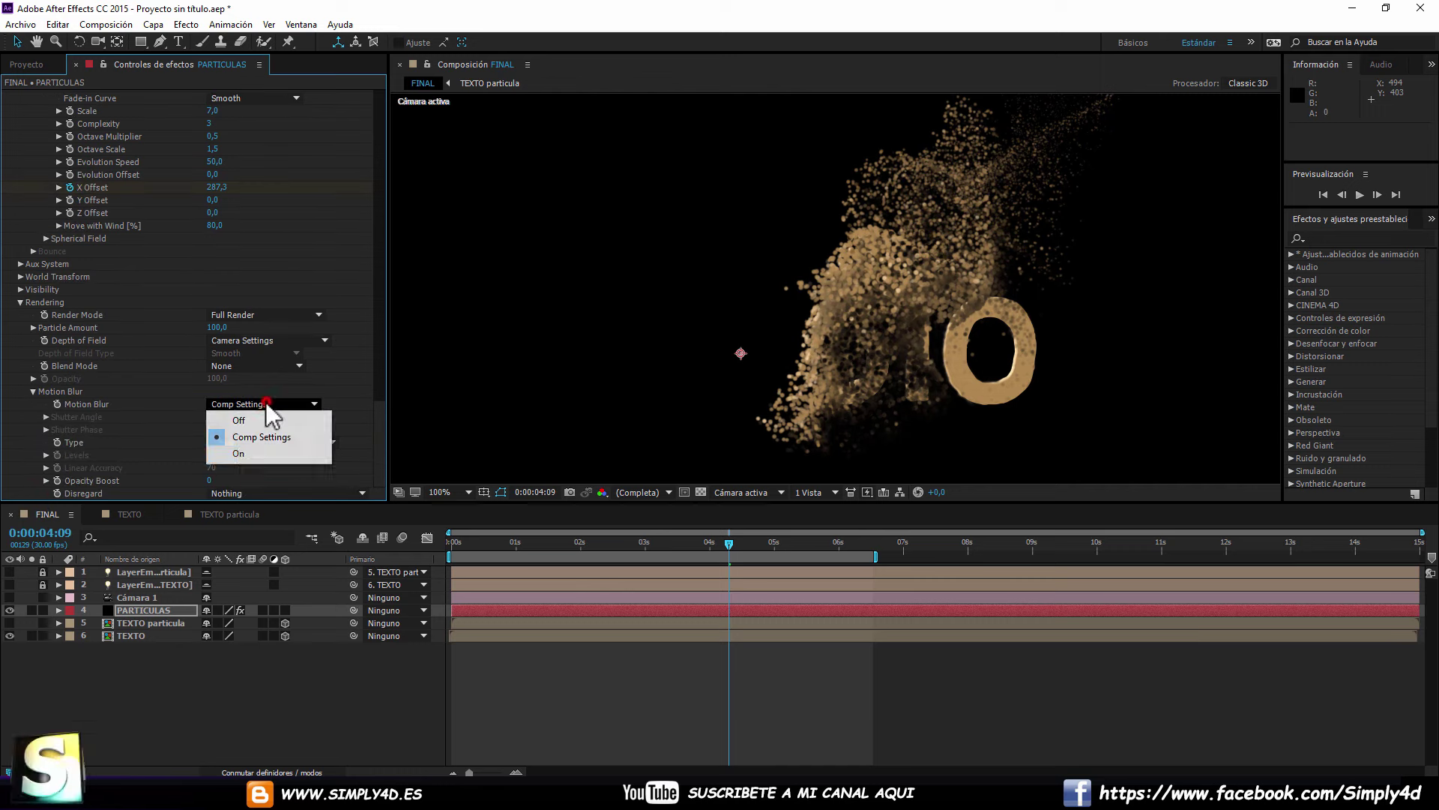
Turn Particular's Motion Blur On, after comparing it against Off.
click(240, 449)
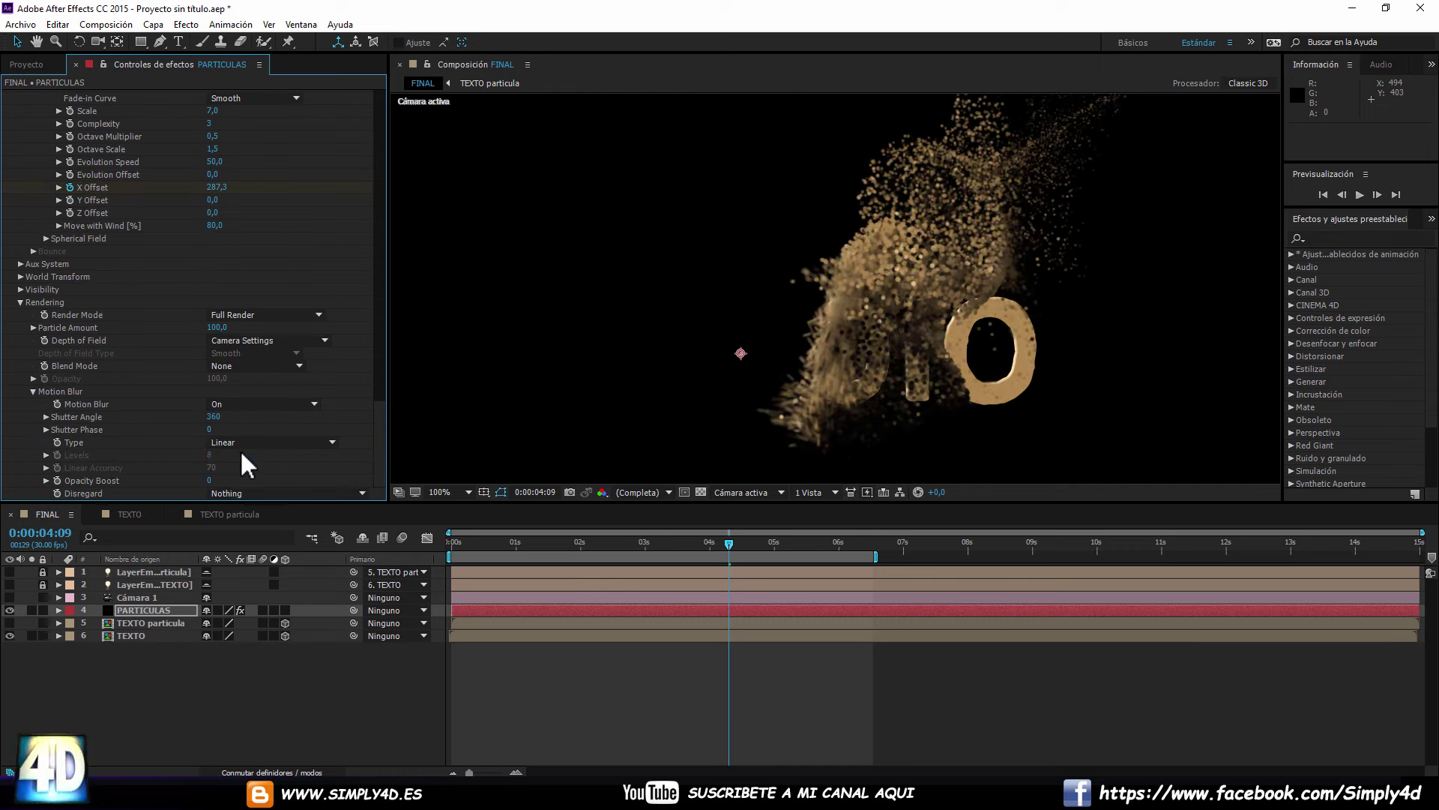
scroll(848, 365, up, 2)
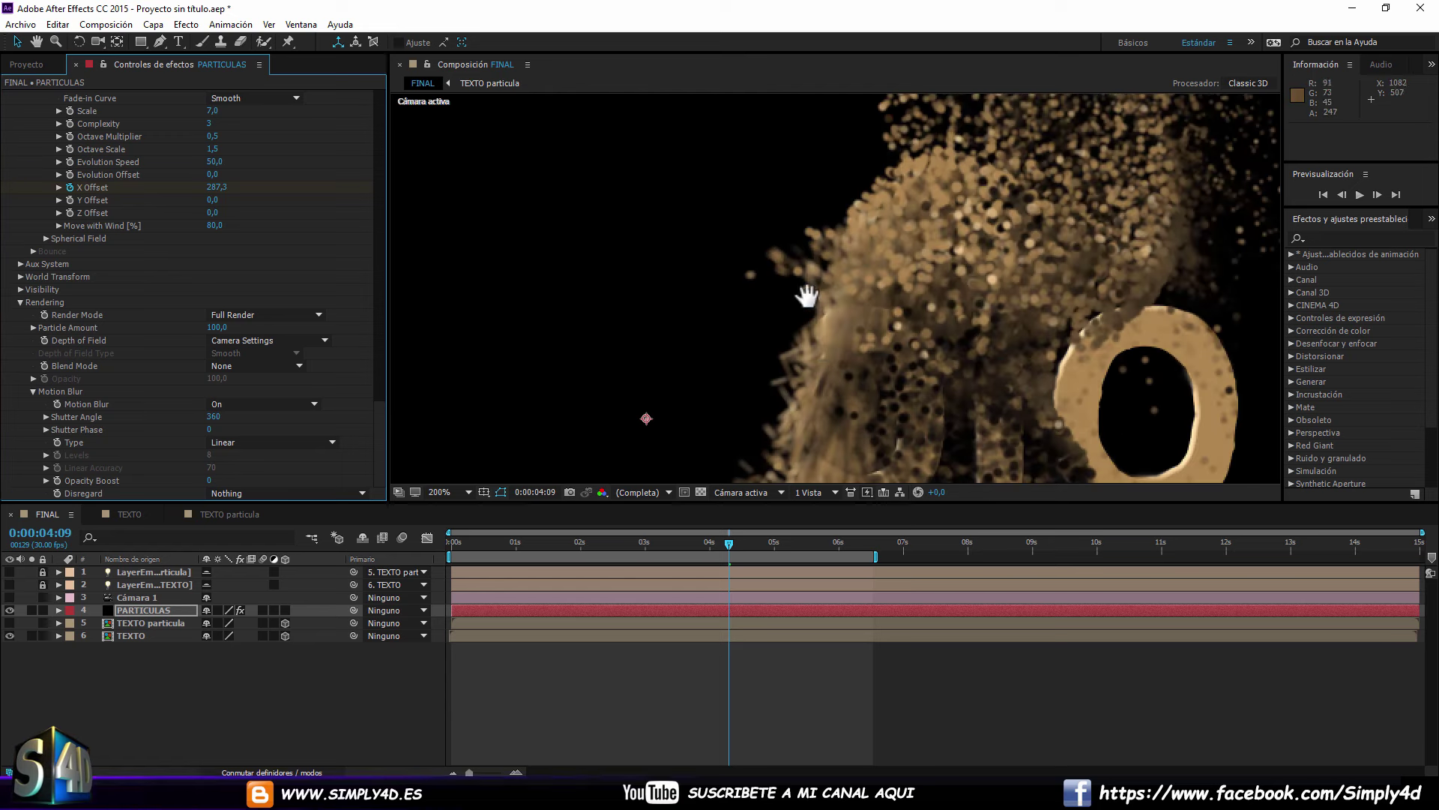
drag(807, 294, 791, 233)
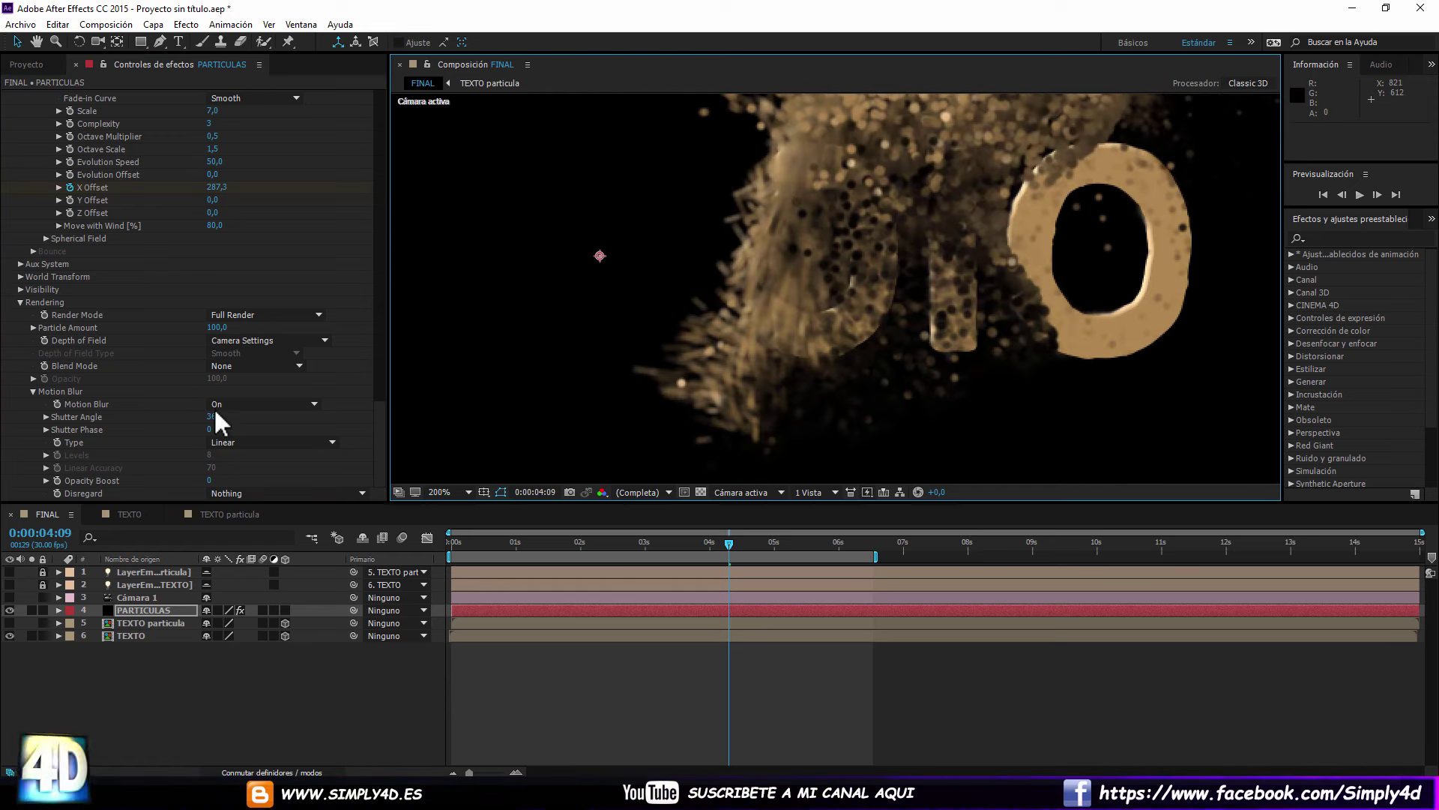
click(216, 409)
click(241, 425)
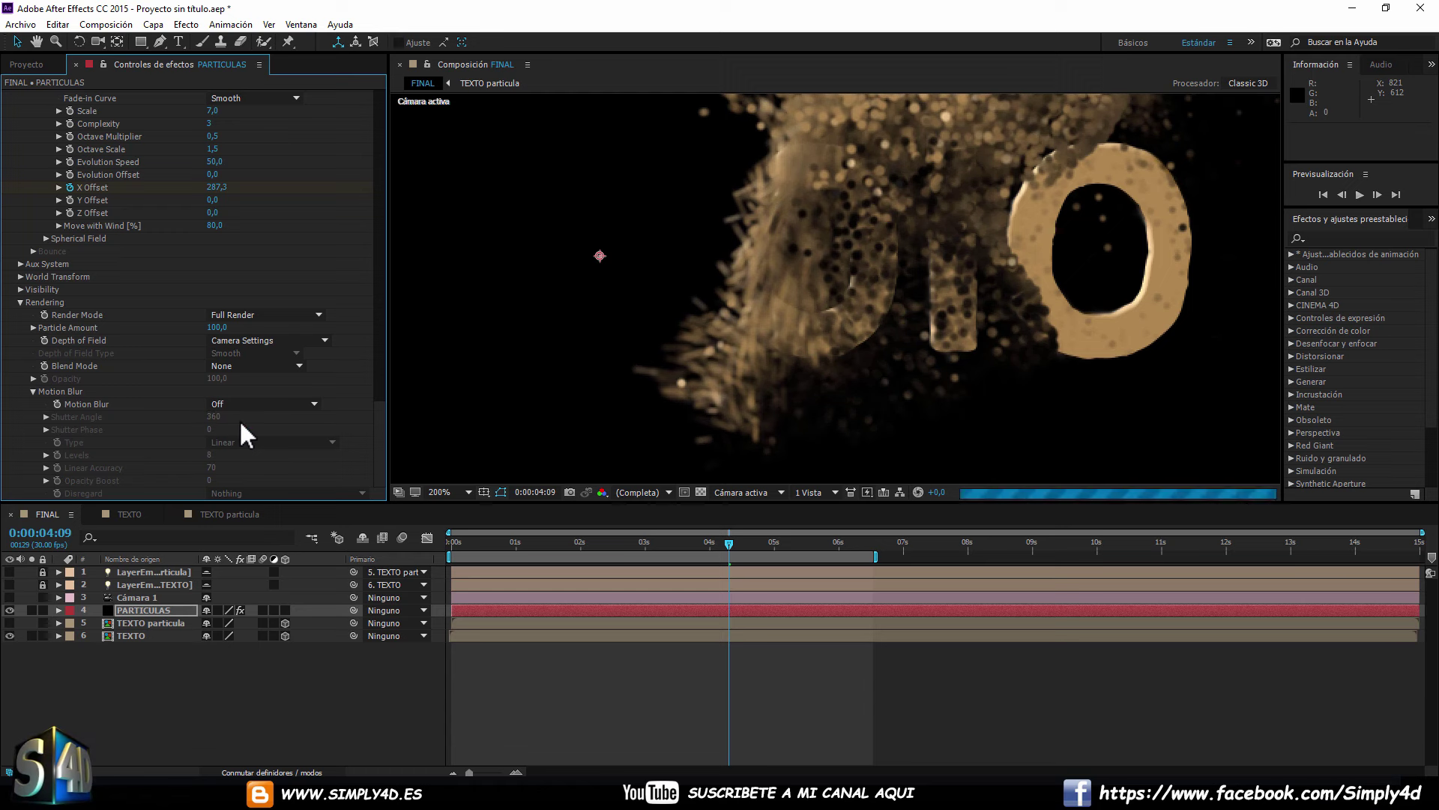
click(240, 405)
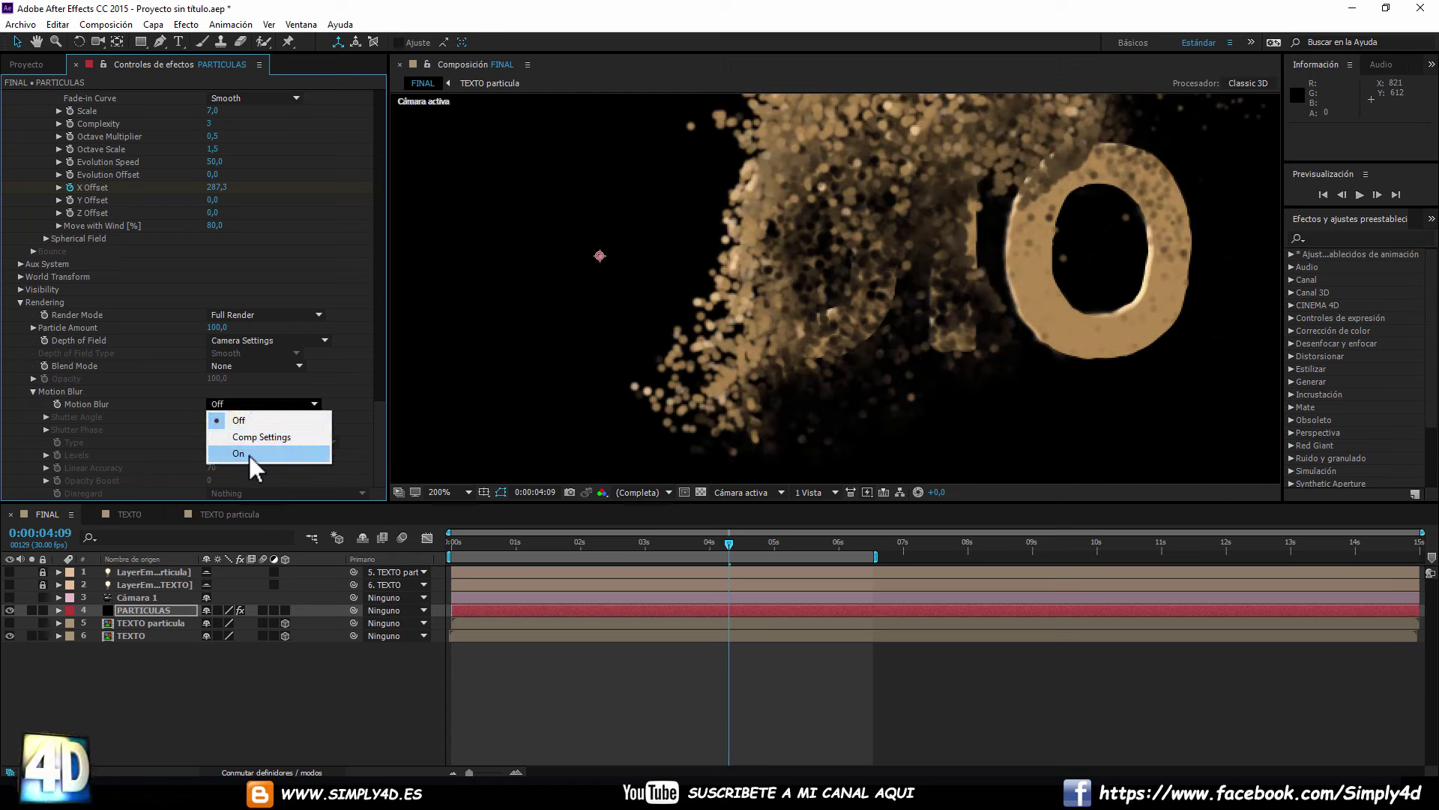
click(248, 454)
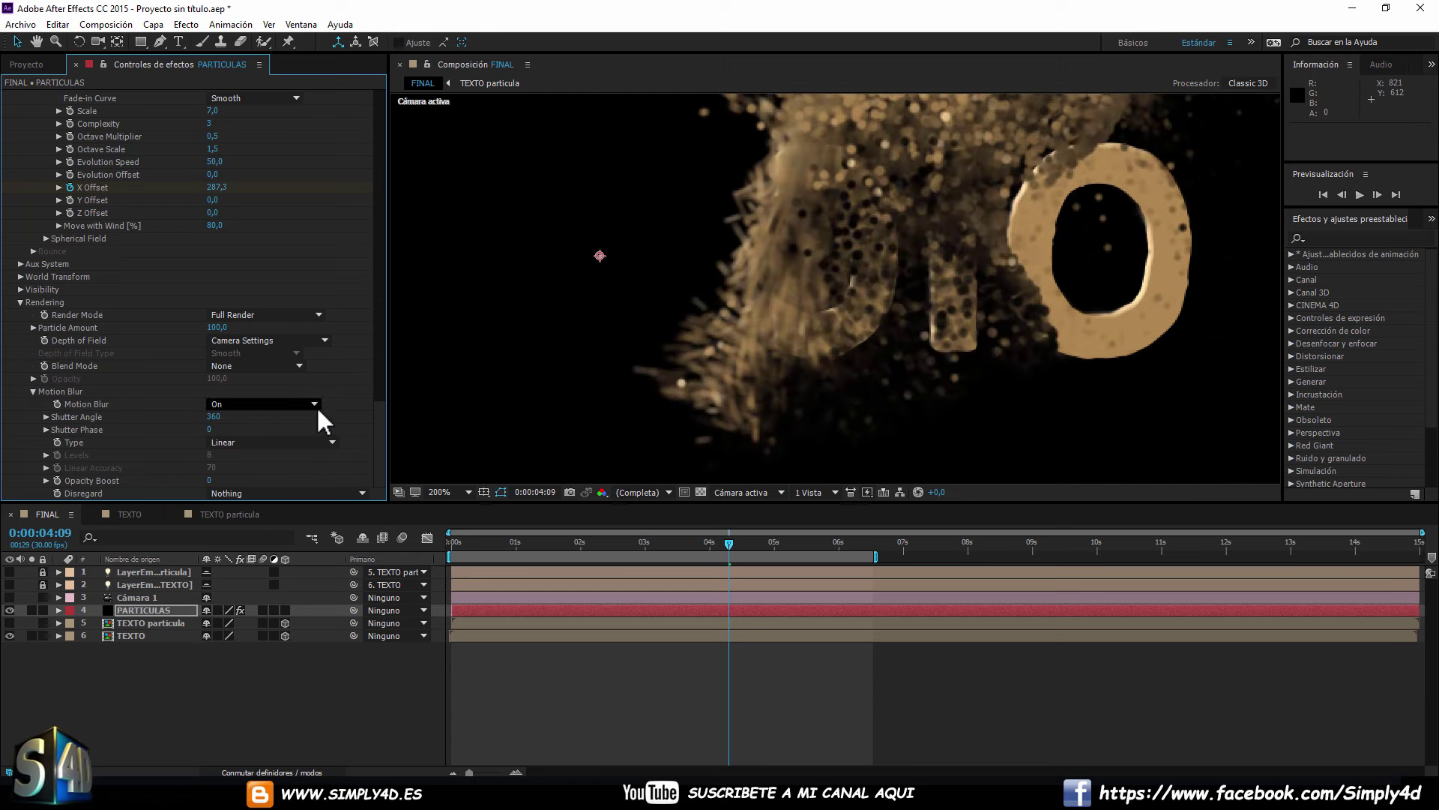
Raise the Shutter Angle to 480 and reframe the view at the comp start.
drag(217, 418, 286, 416)
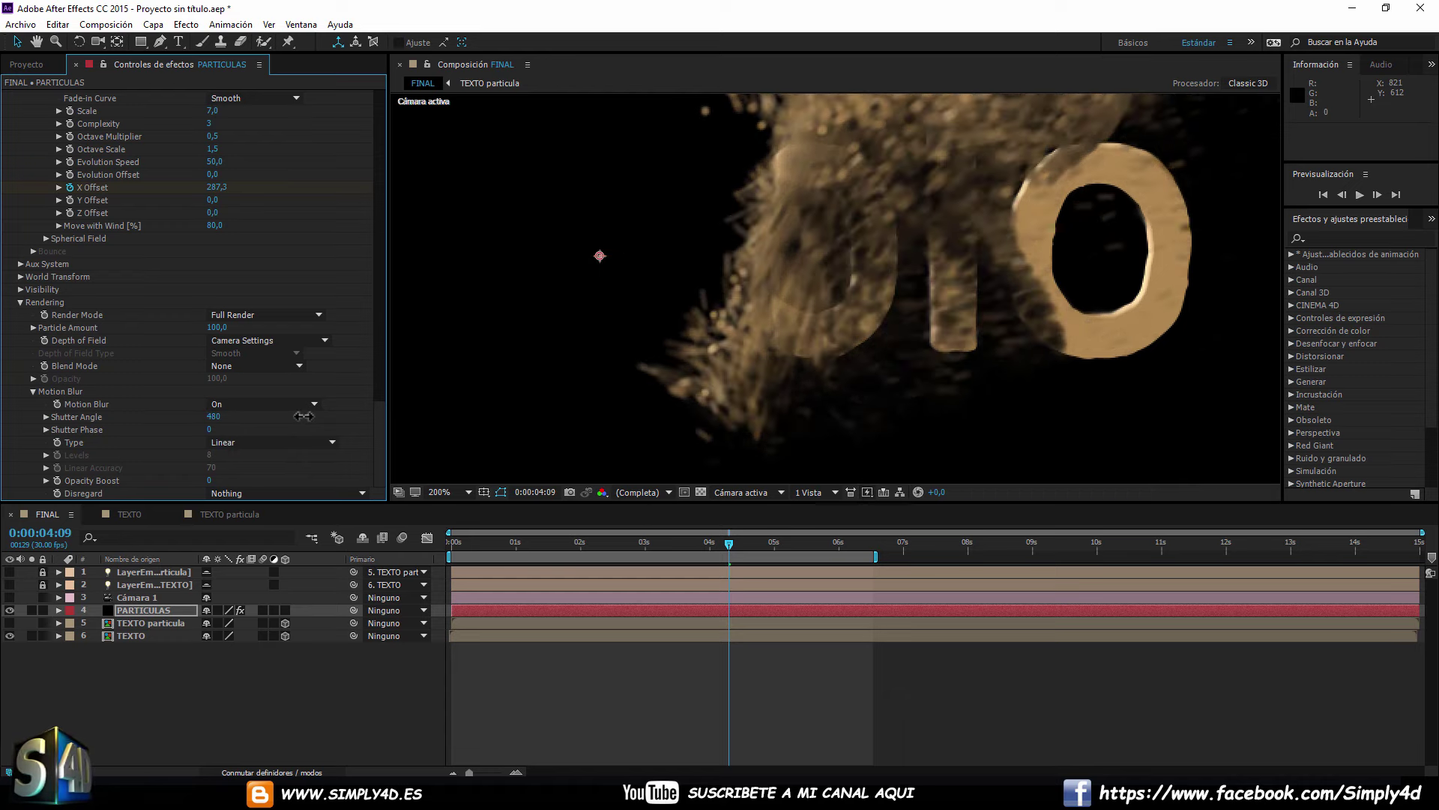
scroll(880, 414, down, 1)
scroll(871, 328, down, 1)
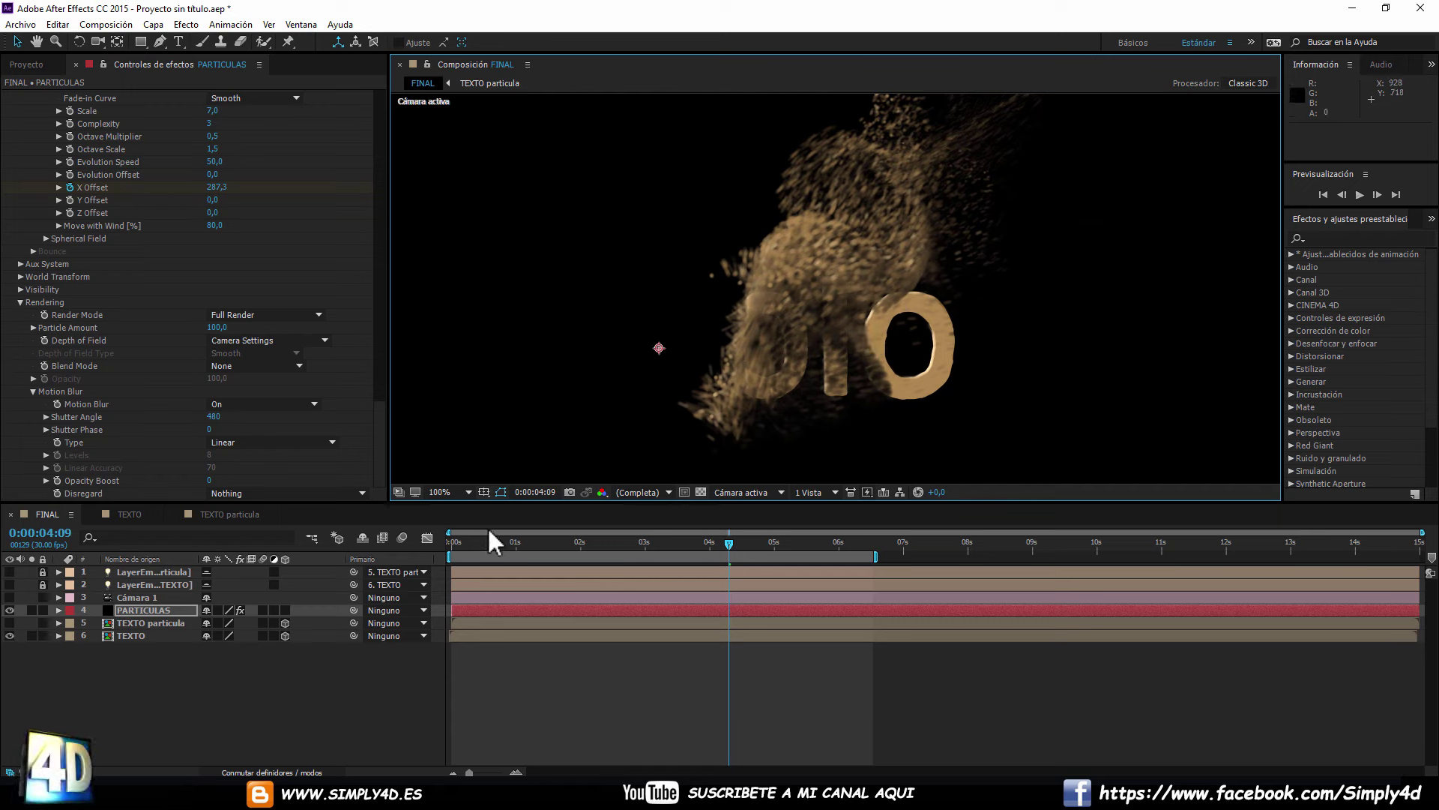
click(458, 542)
mouse_move(1092, 241)
mouse_down()
mouse_move(1118, 235)
mouse_move(1004, 311)
mouse_up()
scroll(1072, 237, down, 2)
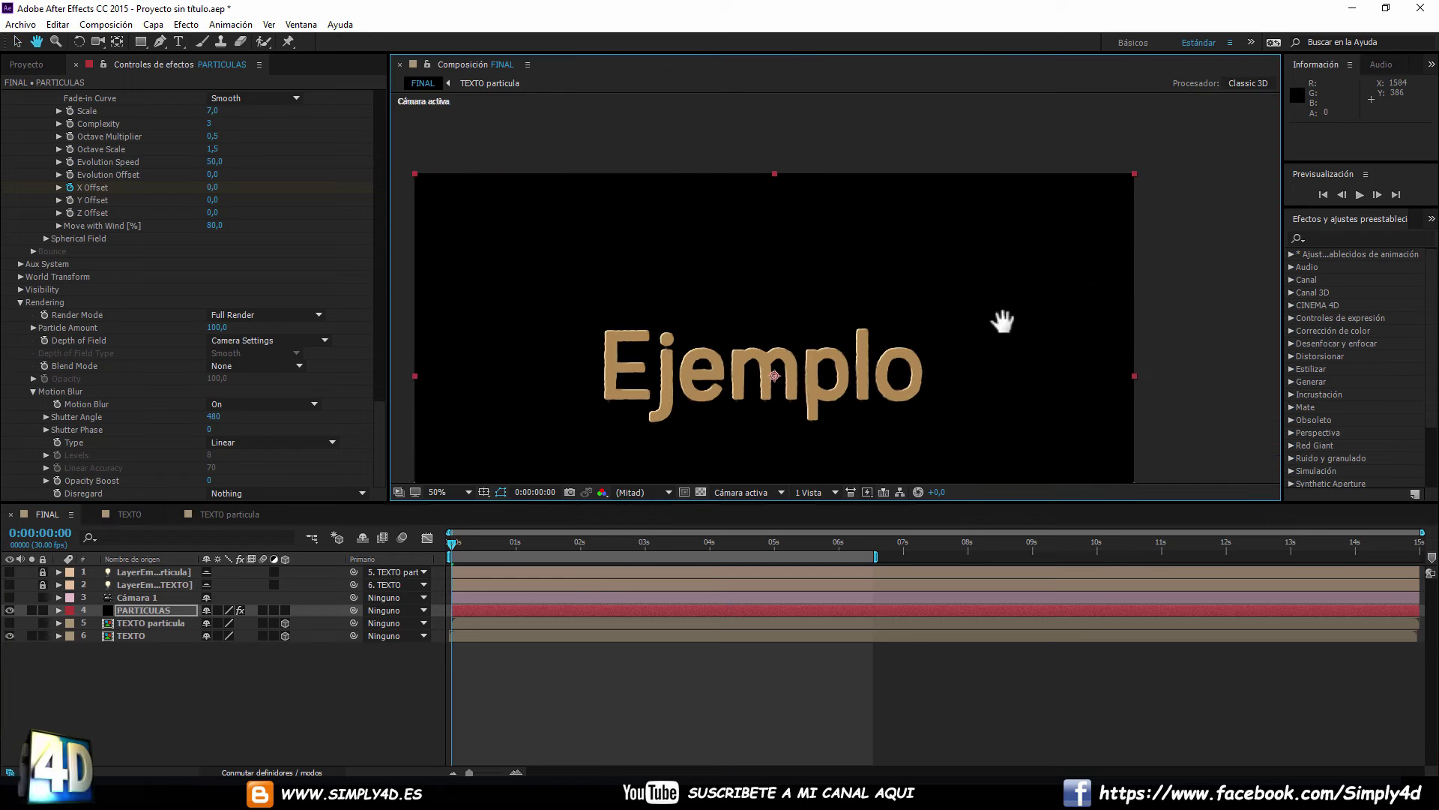
key(v)
key(space)
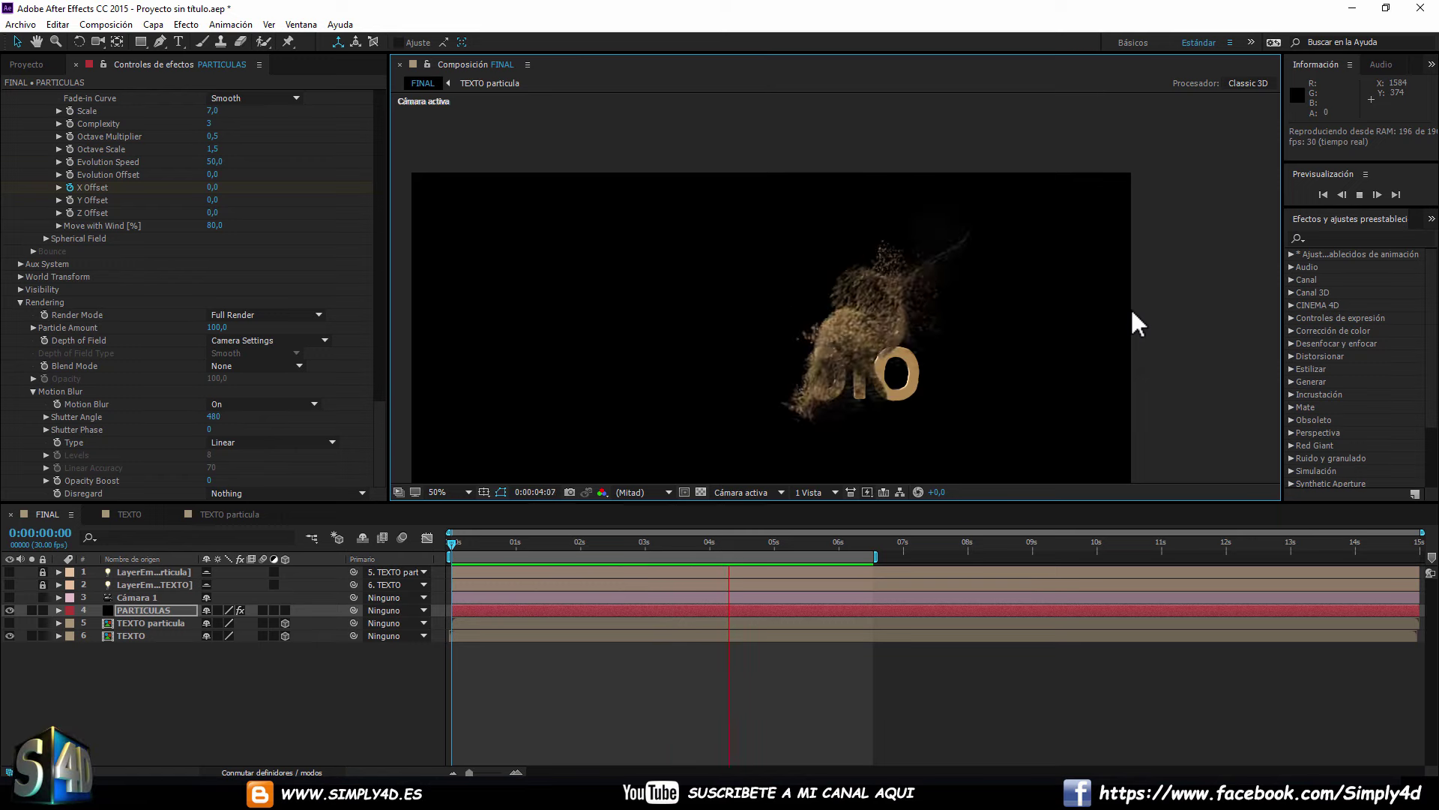
key(space)
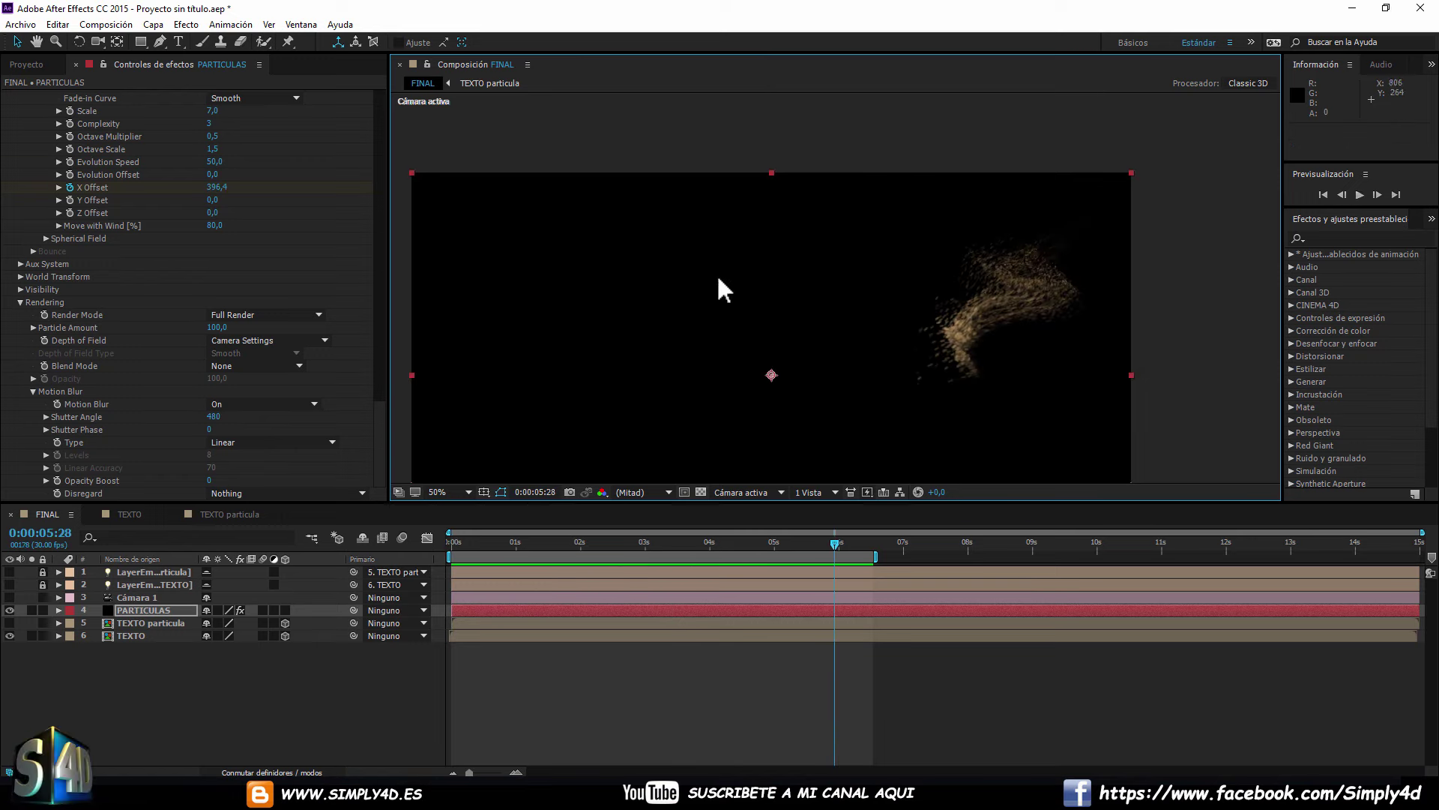
Cancel the duplicate new-camera dialog and switch Cámara 1's visibility on.
key(h)
drag(779, 282, 843, 197)
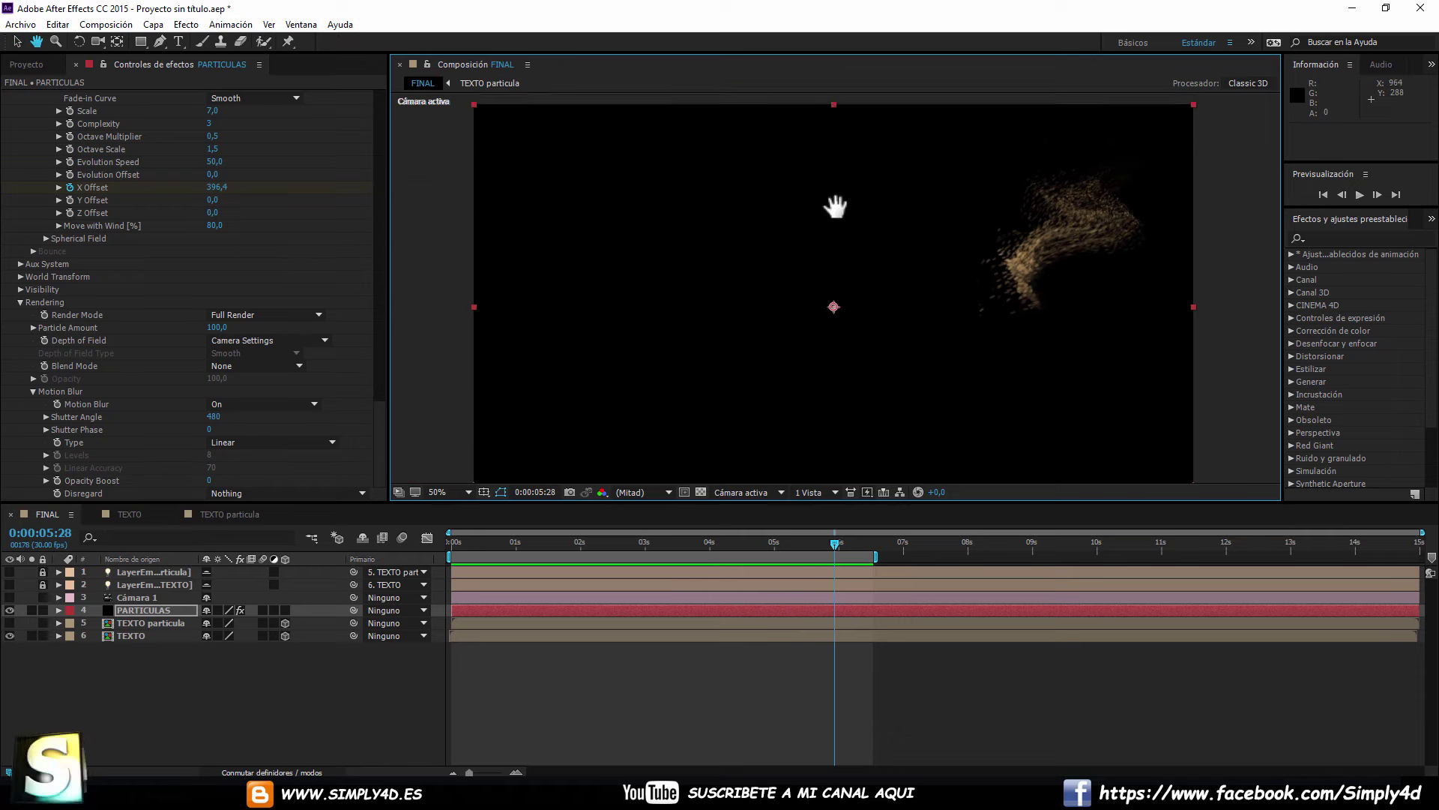
right_click(218, 721)
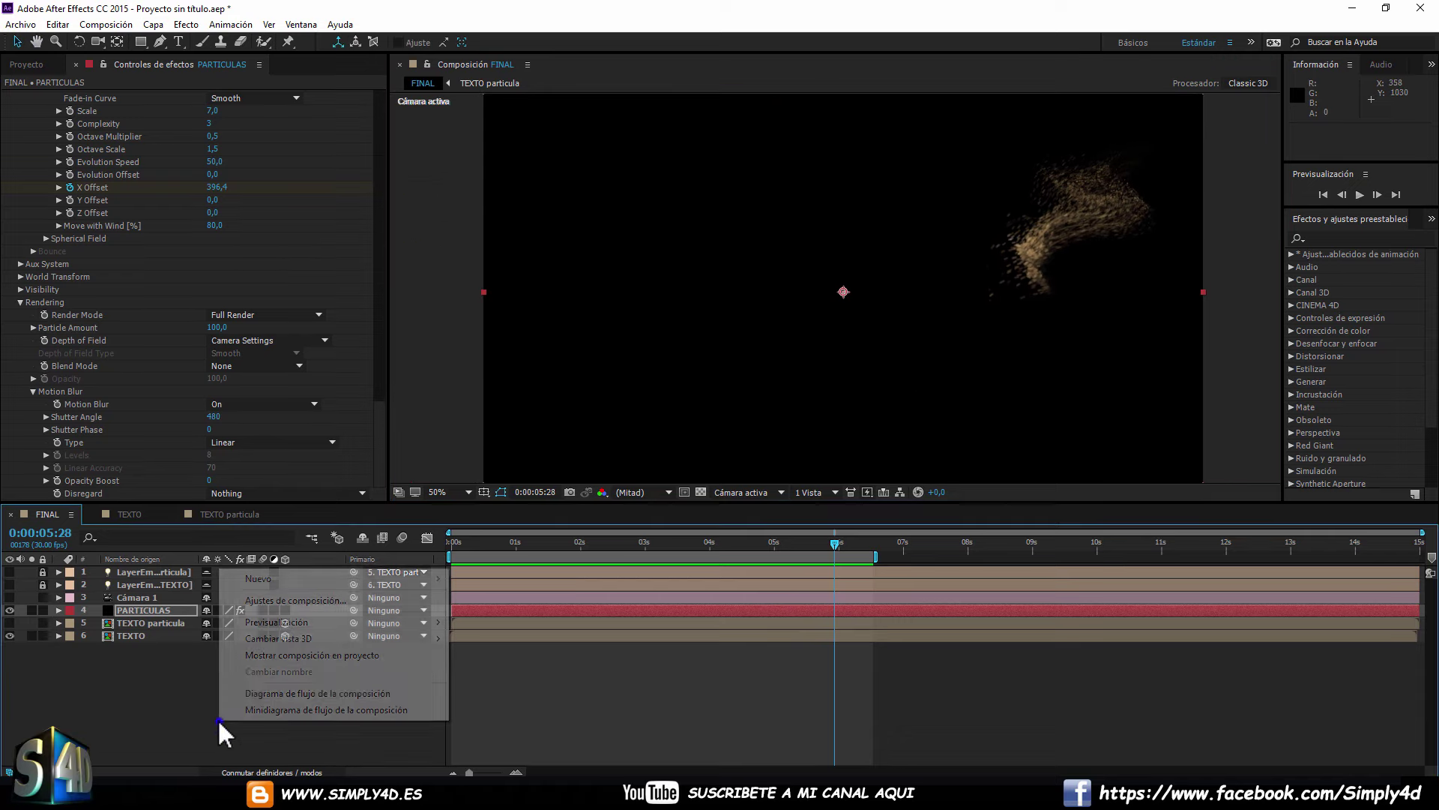
mouse_move(291, 577)
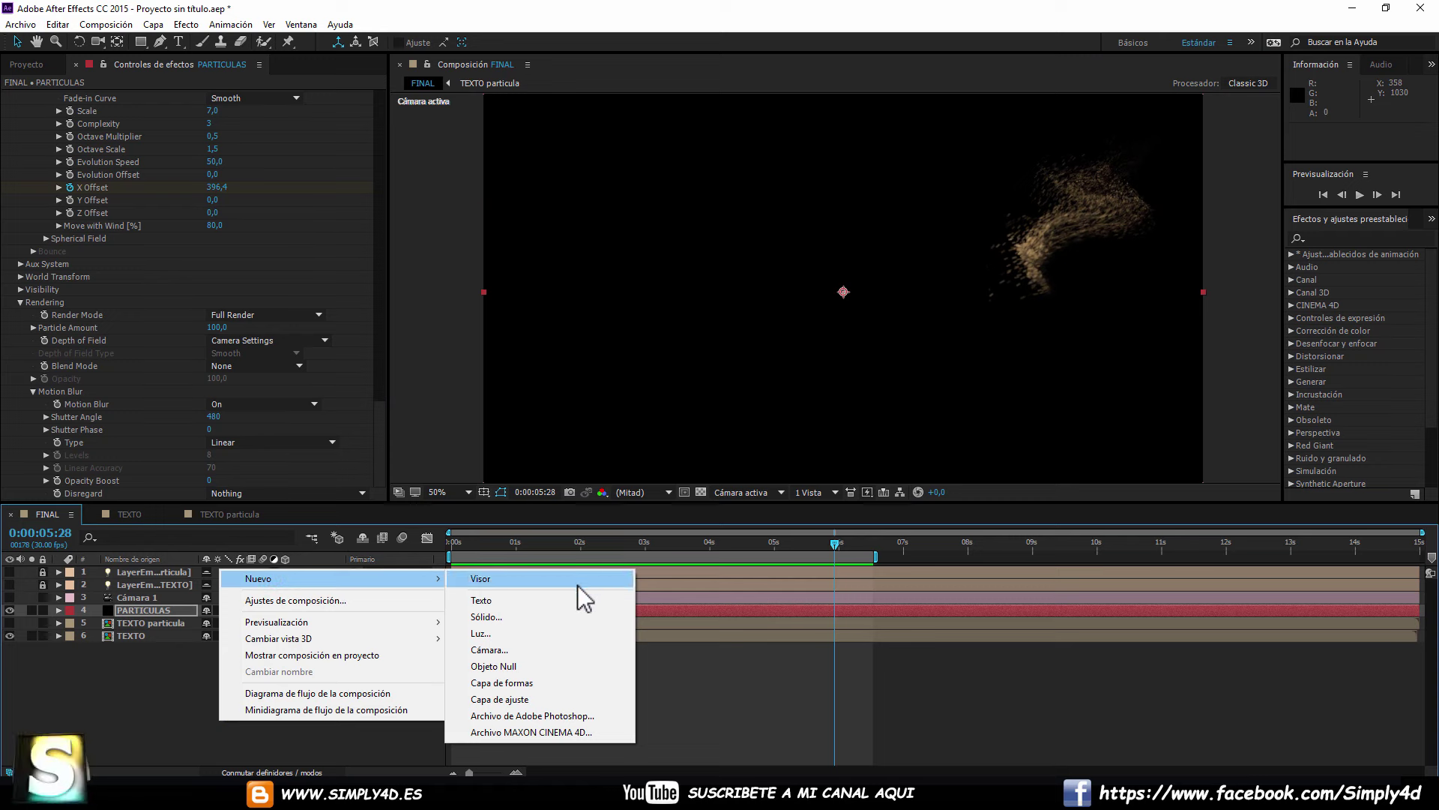
click(488, 651)
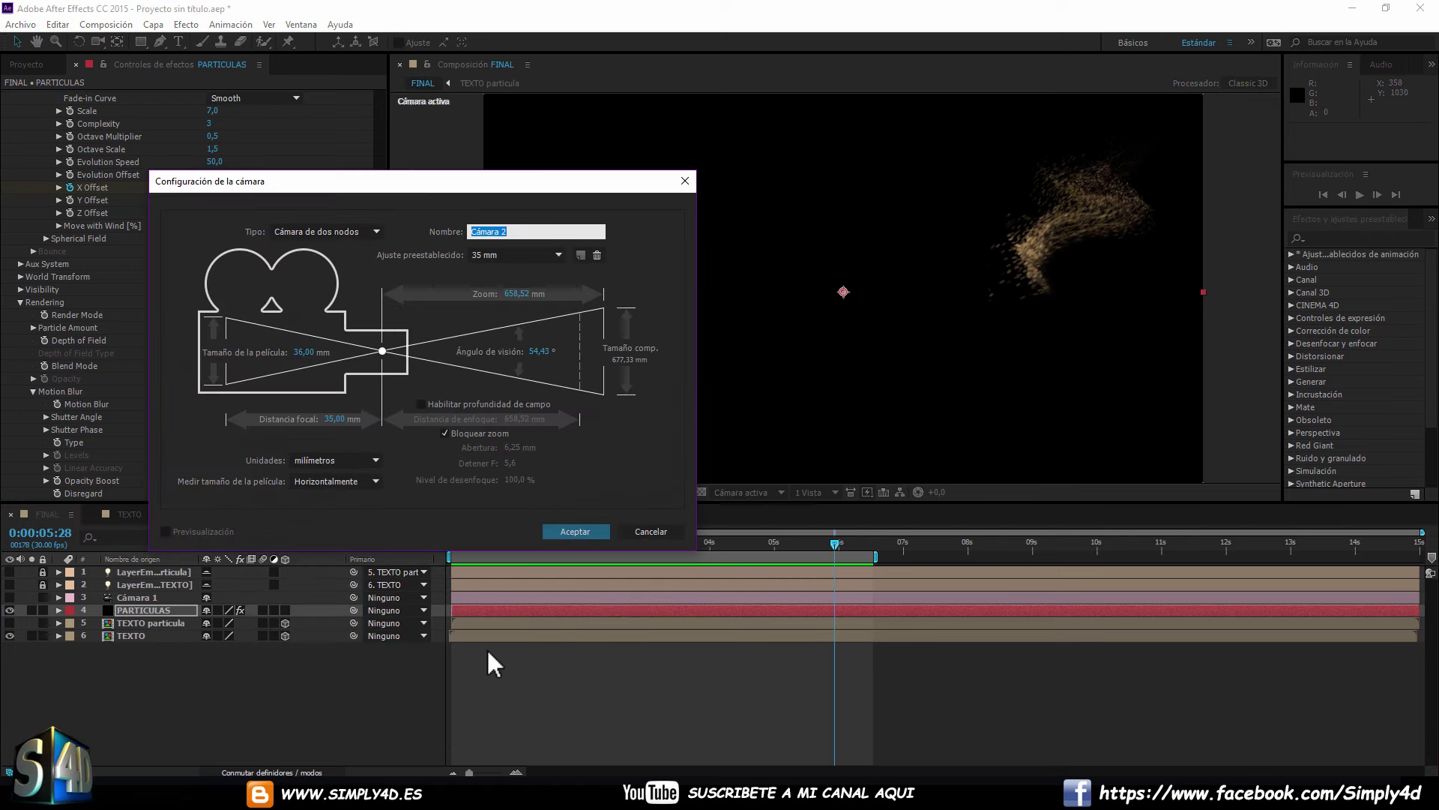
click(641, 531)
click(9, 598)
At 0:00:02:17, orbit and track Cámara 1 in close to the particle burst (445,1, 540,0, -256,7).
drag(461, 538, 618, 546)
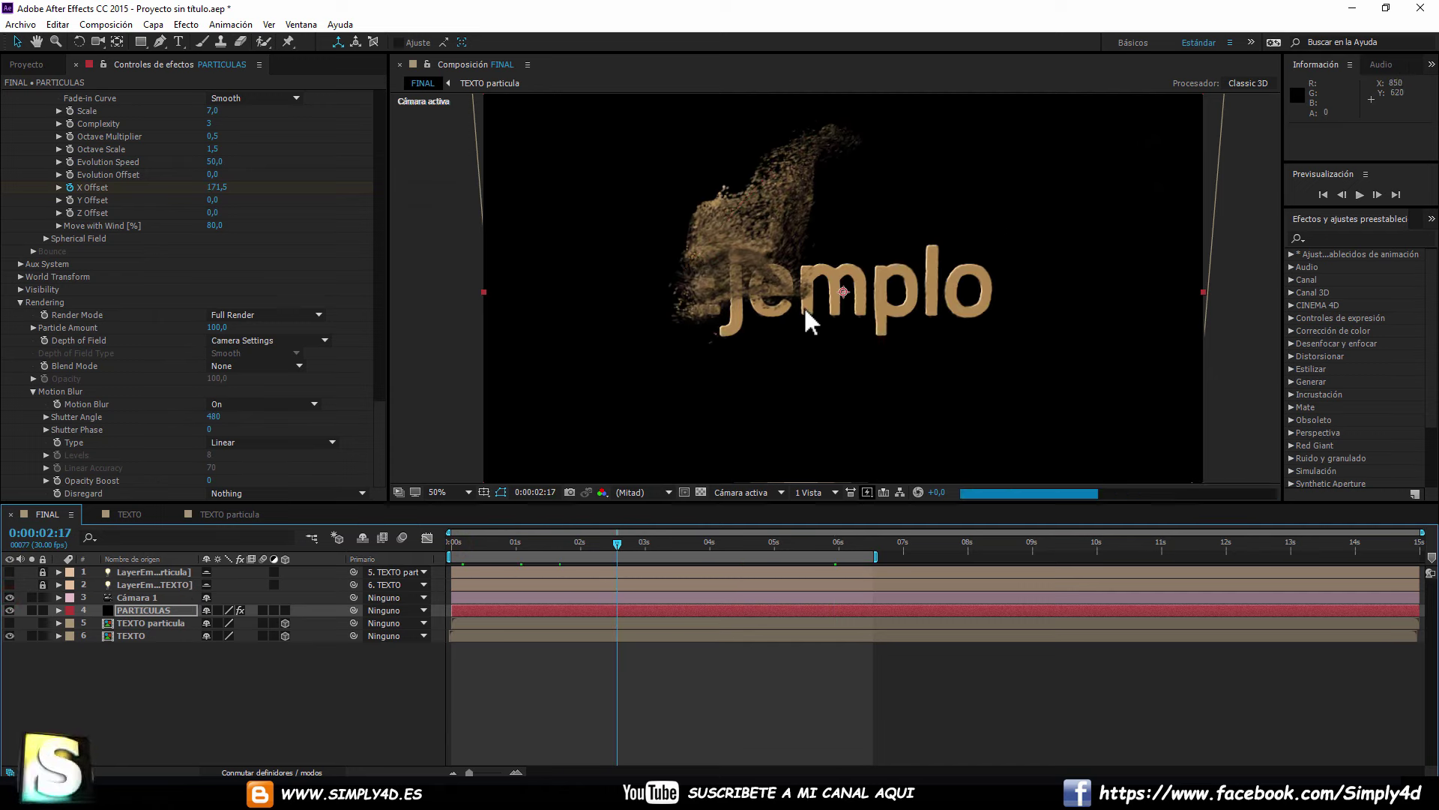
key(c)
mouse_move(869, 299)
mouse_down()
mouse_move(909, 269)
mouse_move(978, 283)
mouse_up()
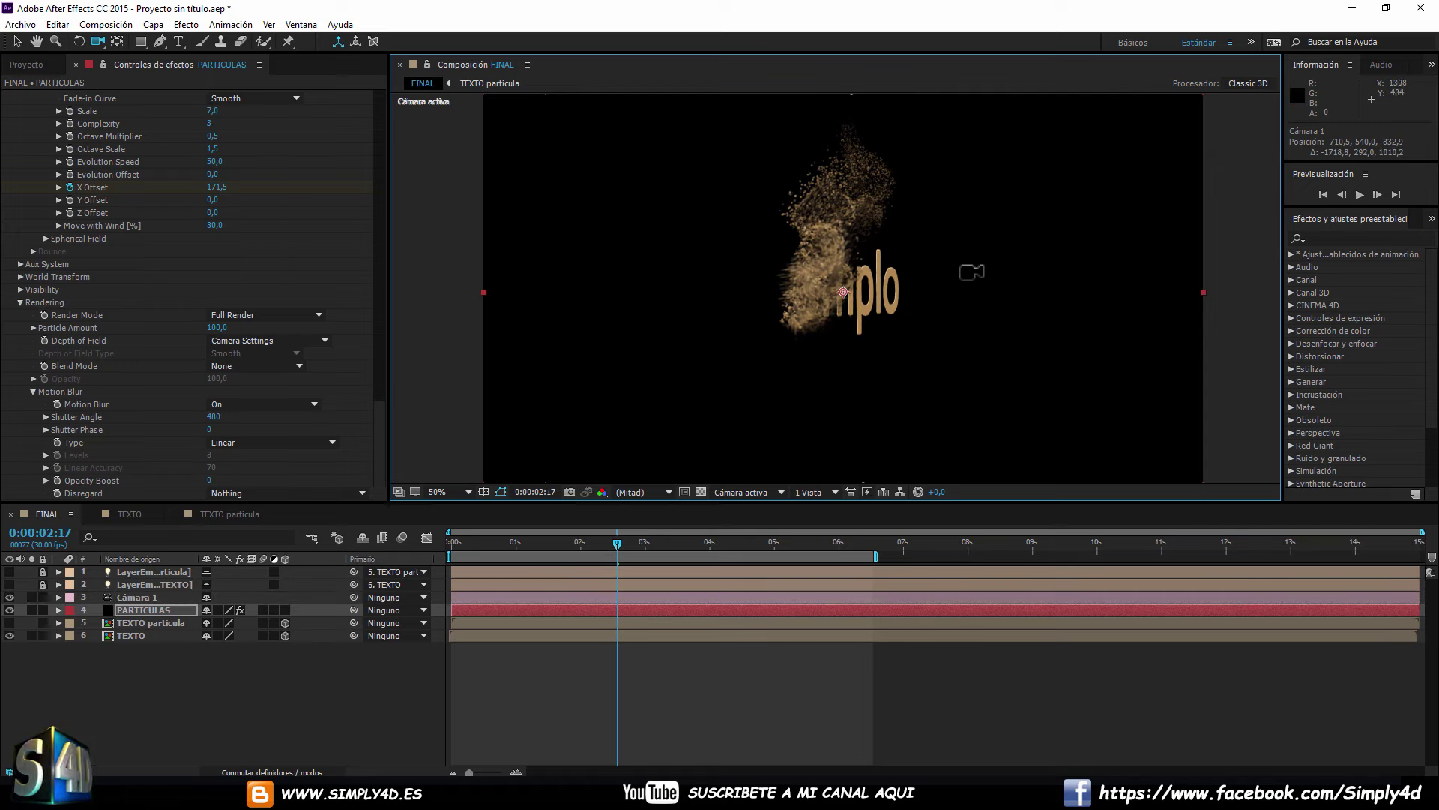
drag(781, 300, 943, 202)
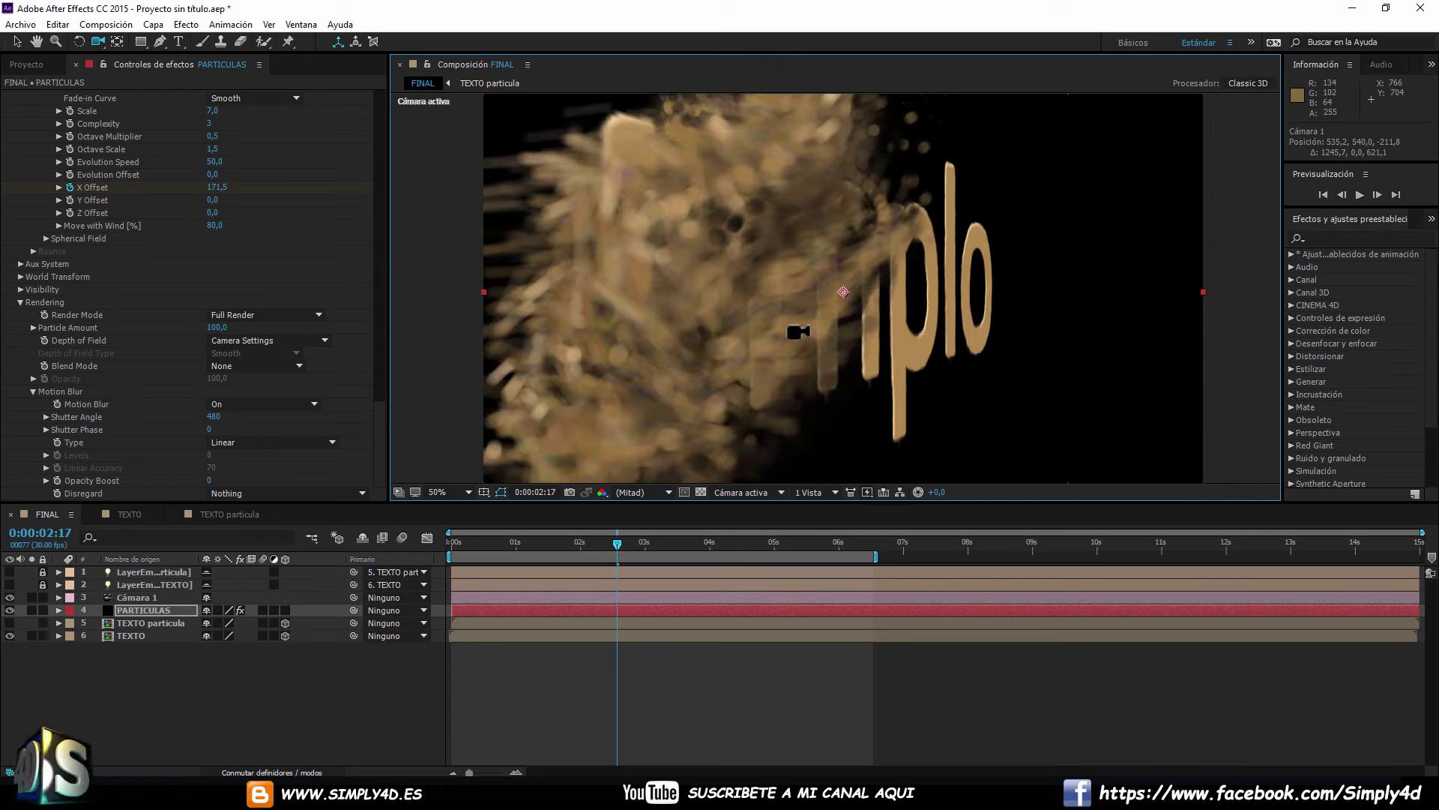
drag(864, 270, 845, 312)
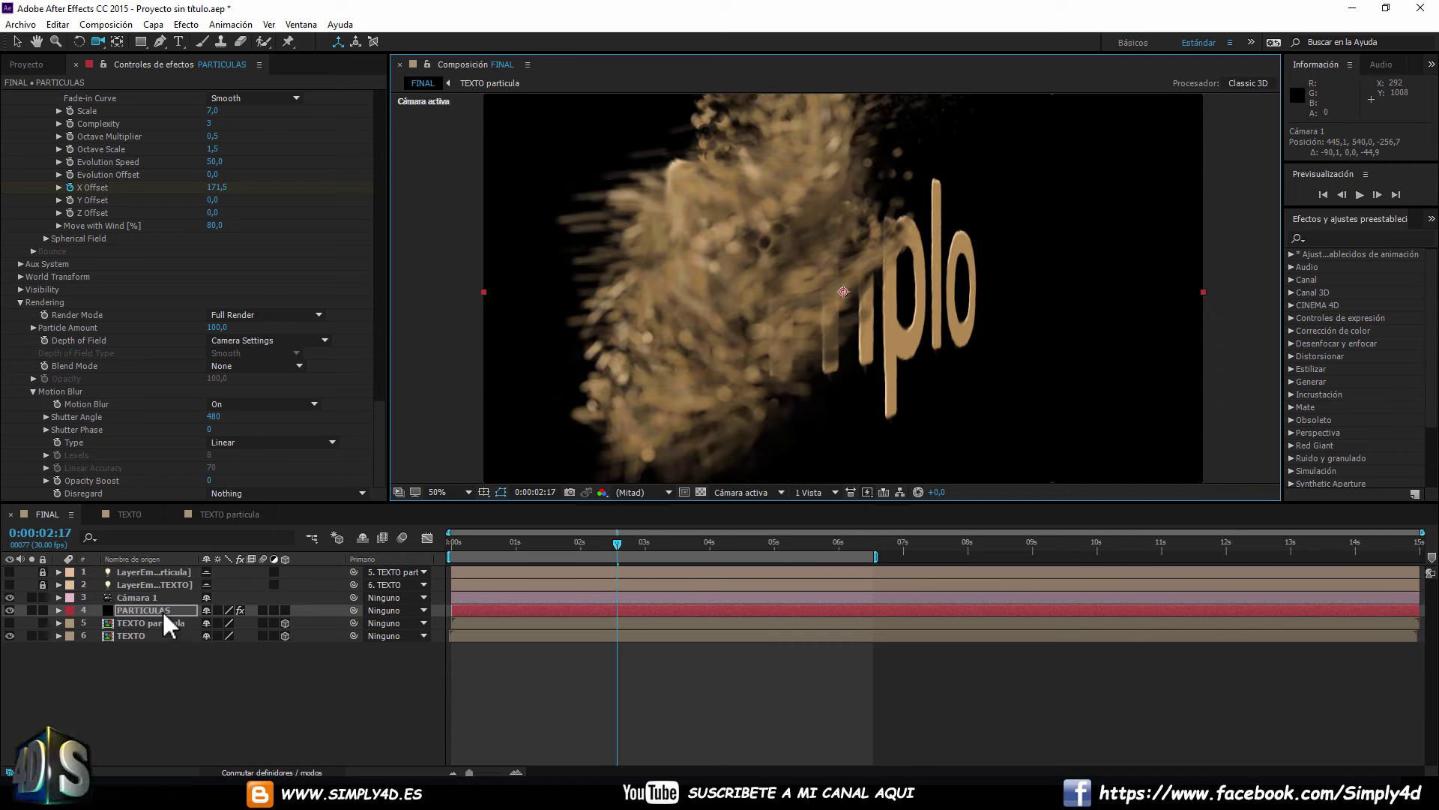
At the first frame, angle Cámara 1 for a slanted view of the whole word Ejemplo.
double_click(141, 598)
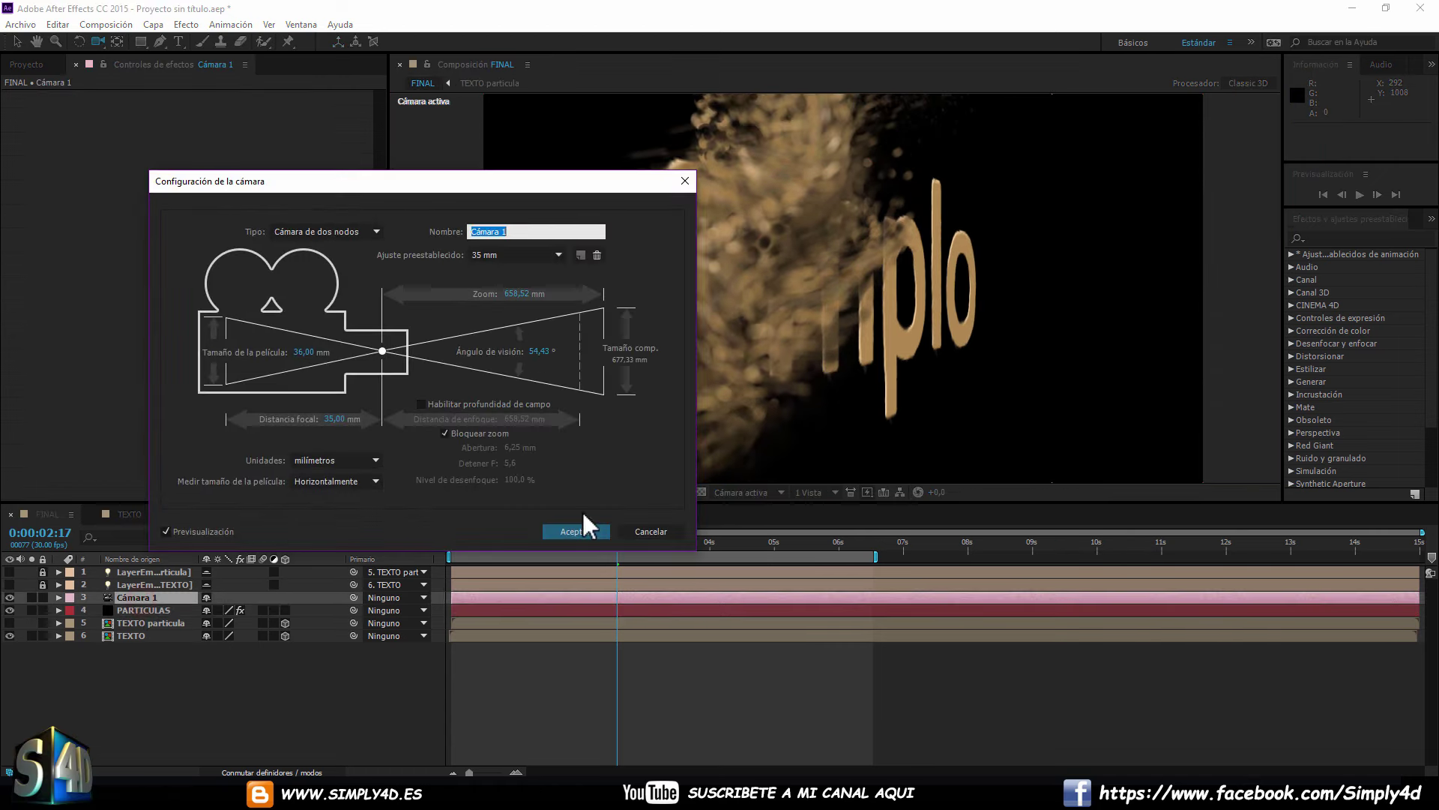
click(674, 531)
drag(460, 537, 424, 537)
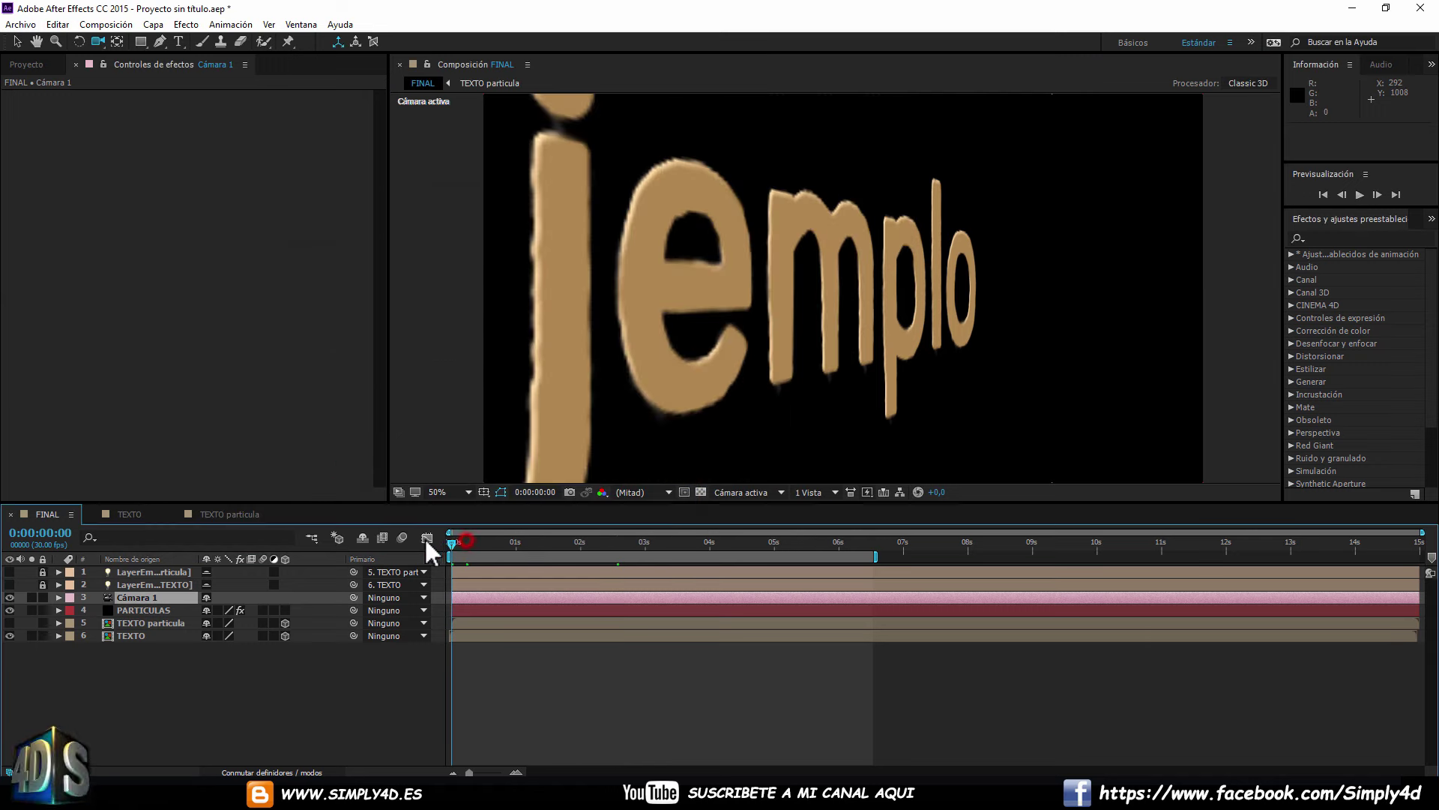
mouse_move(765, 304)
mouse_down()
mouse_move(744, 306)
mouse_move(825, 299)
mouse_up()
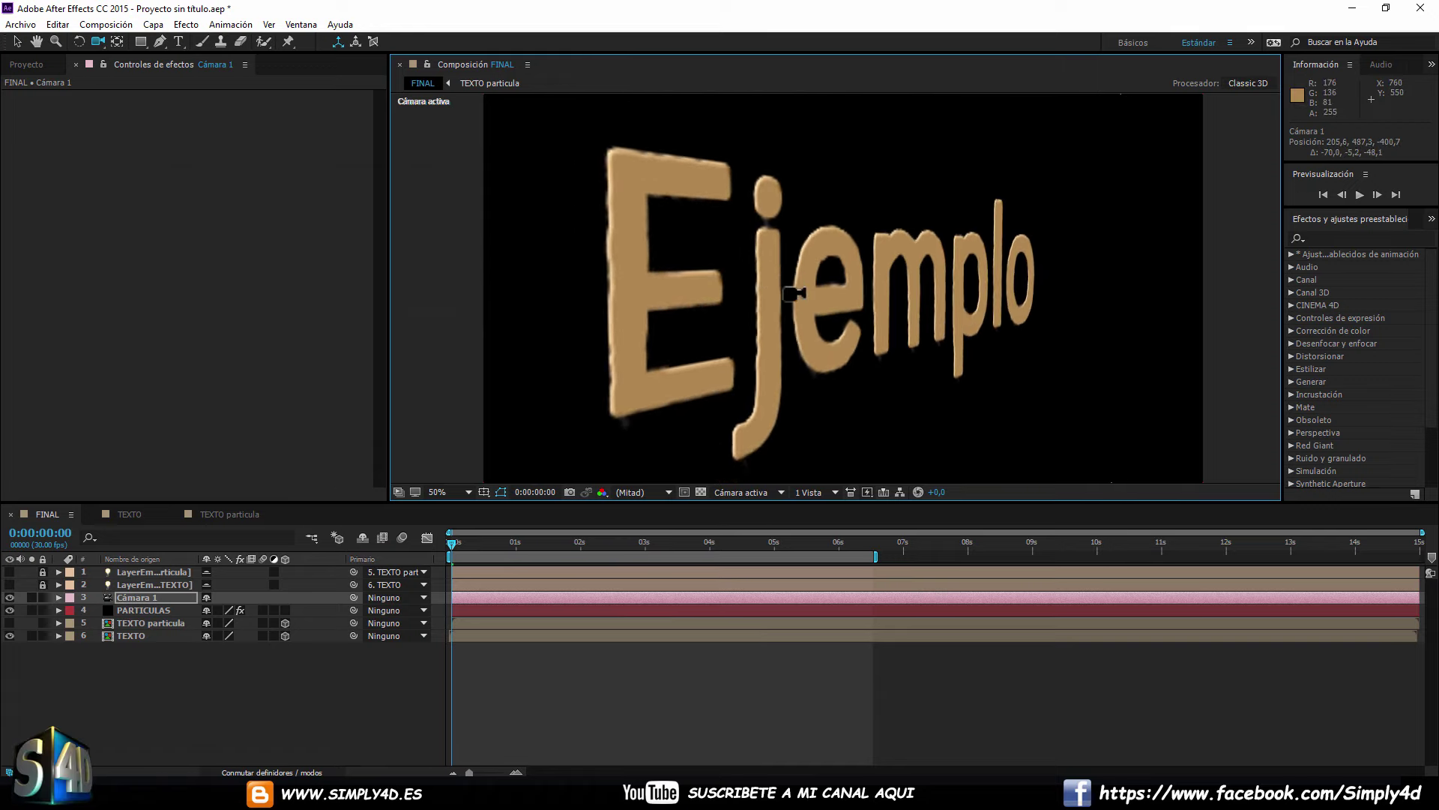
drag(825, 299, 820, 291)
Hide PARTICULAS and set a starting Posición keyframe on Cámara 1 at 0:00.
click(10, 610)
click(122, 596)
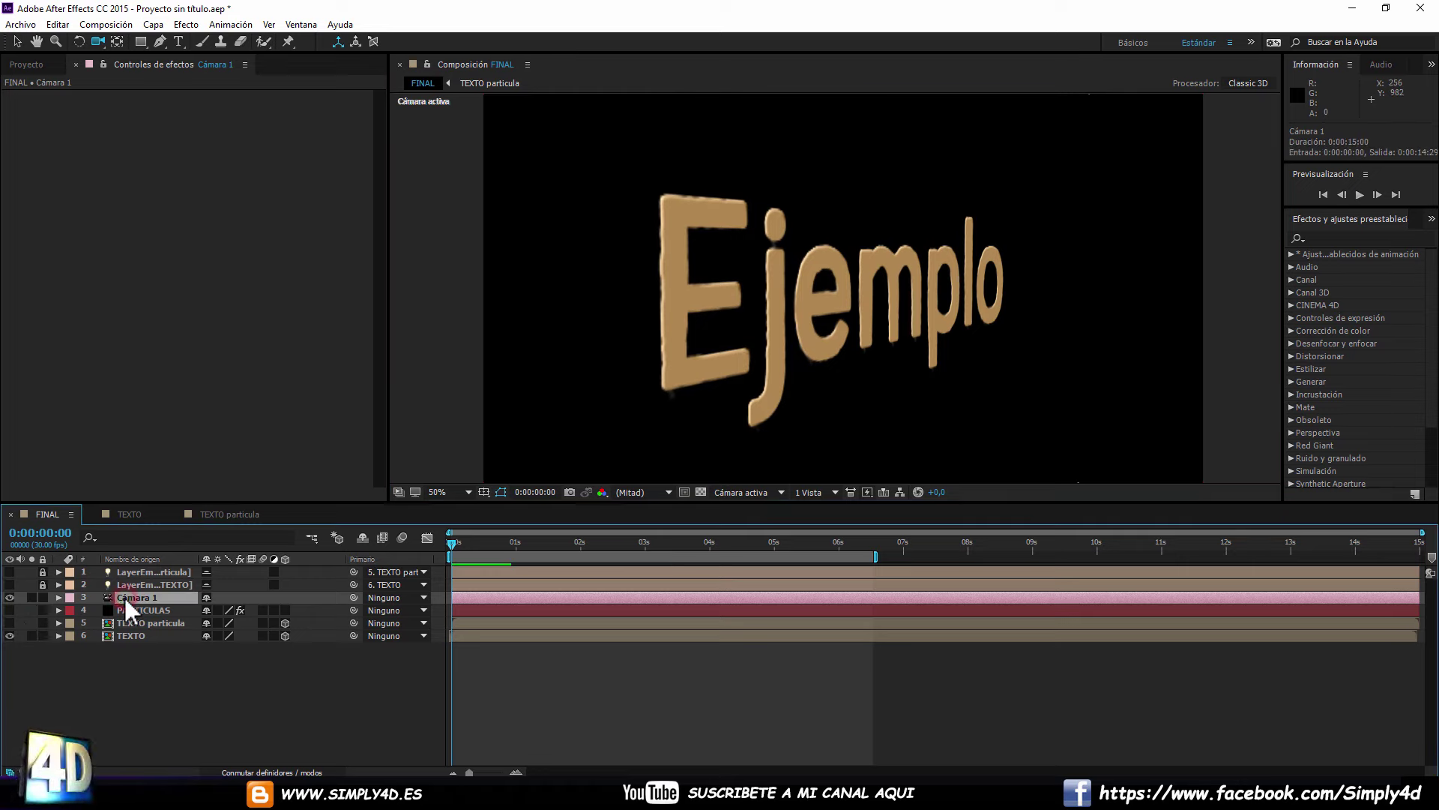
key(p)
click(96, 610)
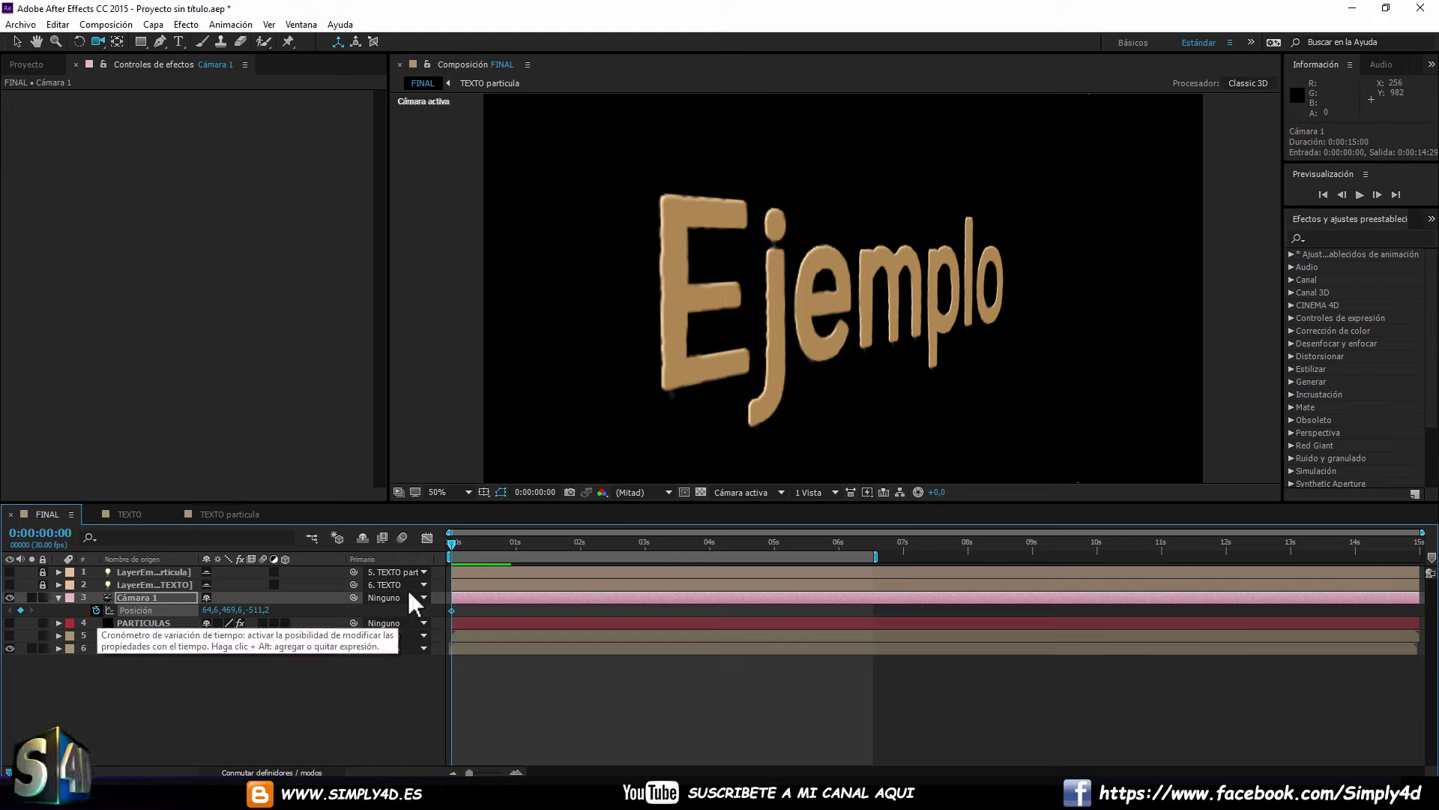
Move Cámara 1 to a new position and place that keyframe at about 0:00:06:10.
drag(453, 542, 785, 537)
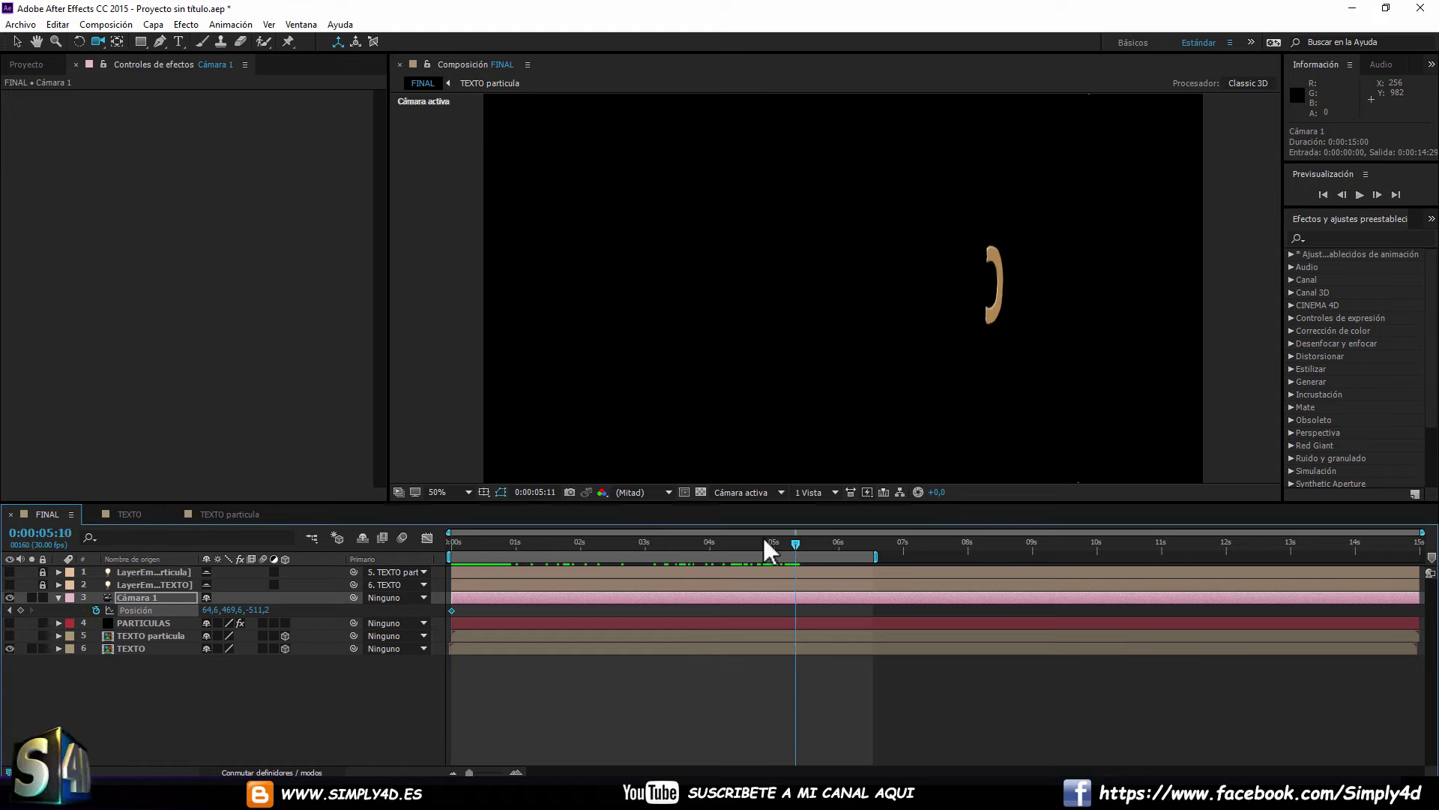
drag(787, 540, 675, 540)
drag(892, 285, 836, 285)
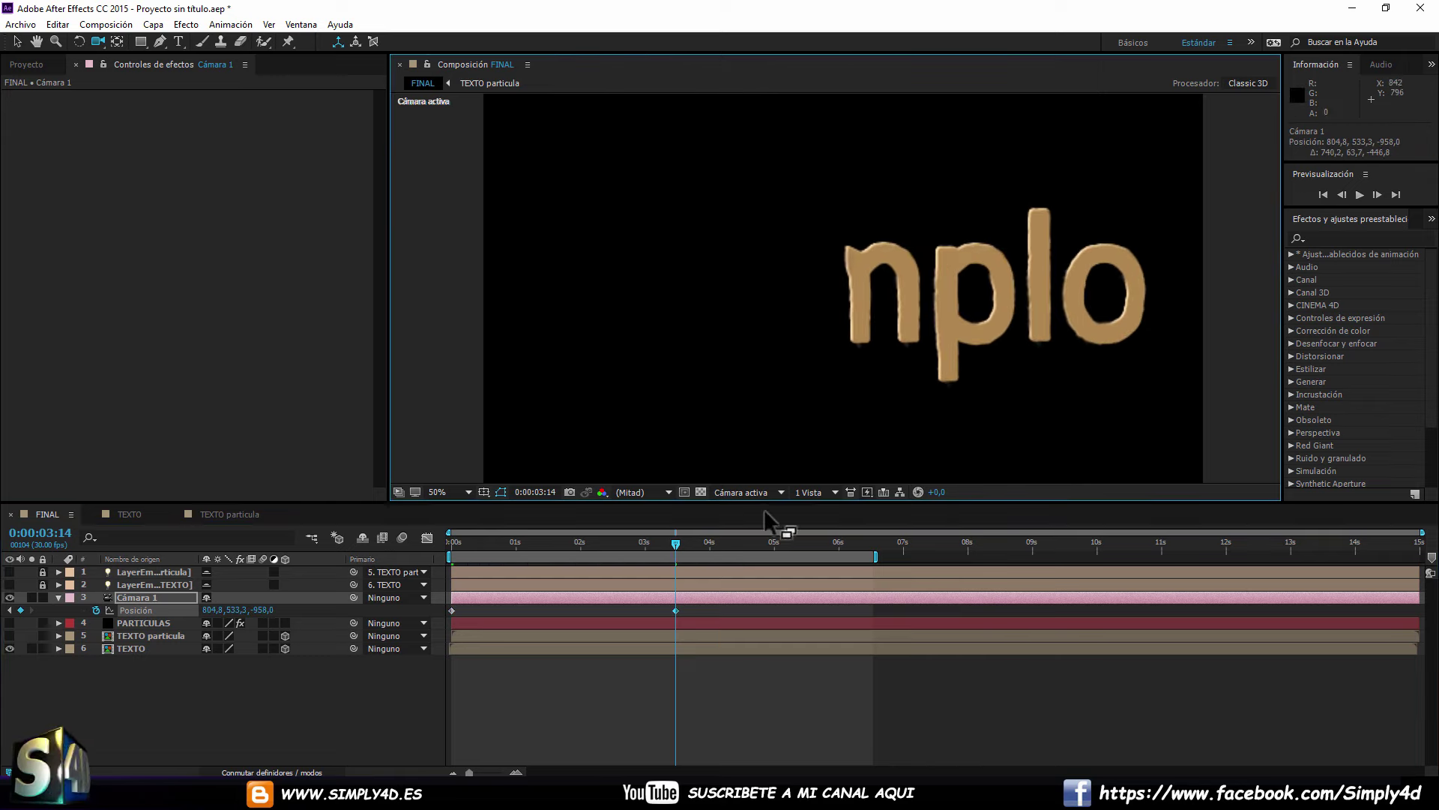
mouse_move(676, 609)
mouse_down()
mouse_move(767, 622)
mouse_move(857, 610)
mouse_up()
drag(458, 541, 894, 542)
Add a final Cámara 1 position keyframe at 0:00:06:26 (811,5, 528,8, -958,8) and fit the viewer.
key(comma)
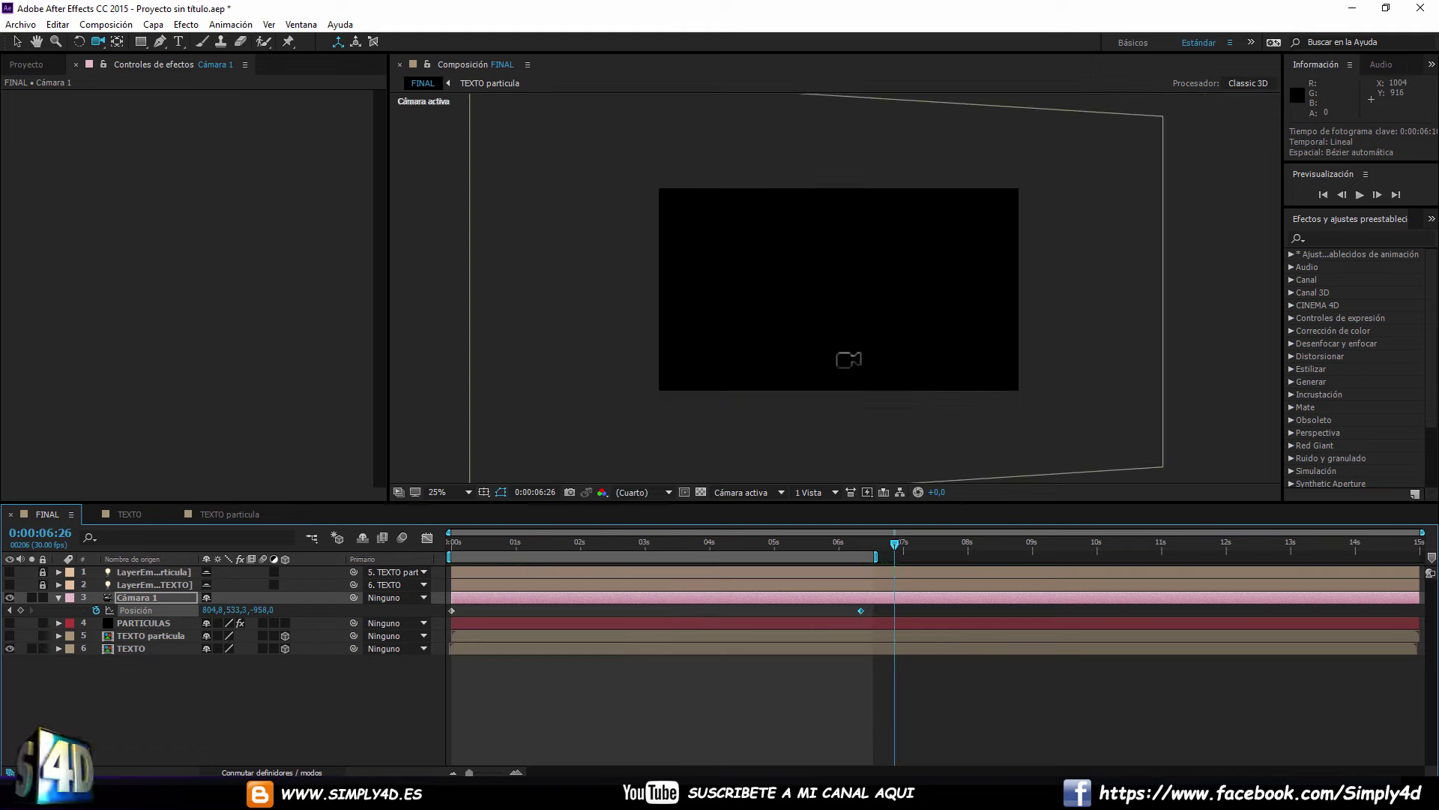
drag(646, 481, 651, 479)
click(439, 490)
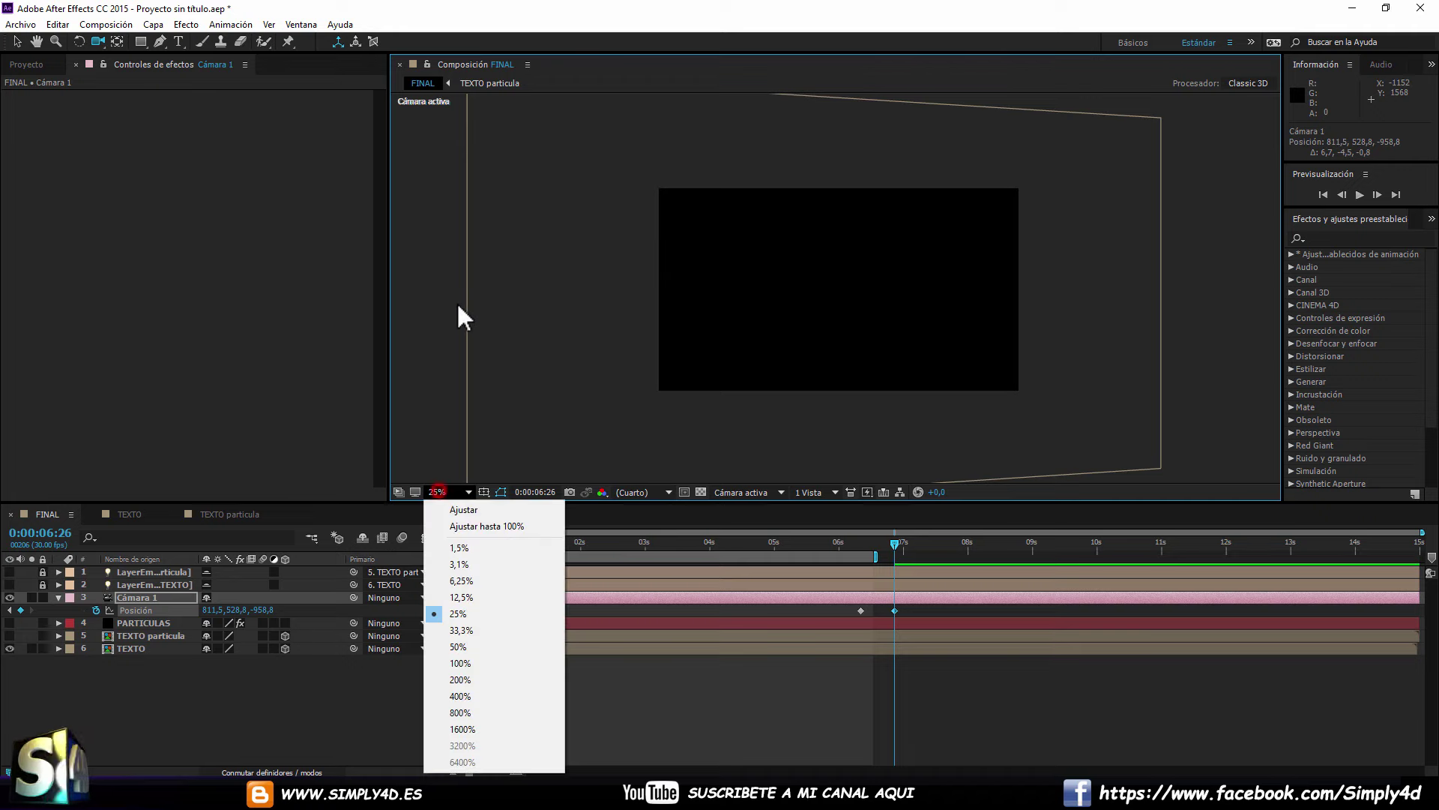
click(462, 525)
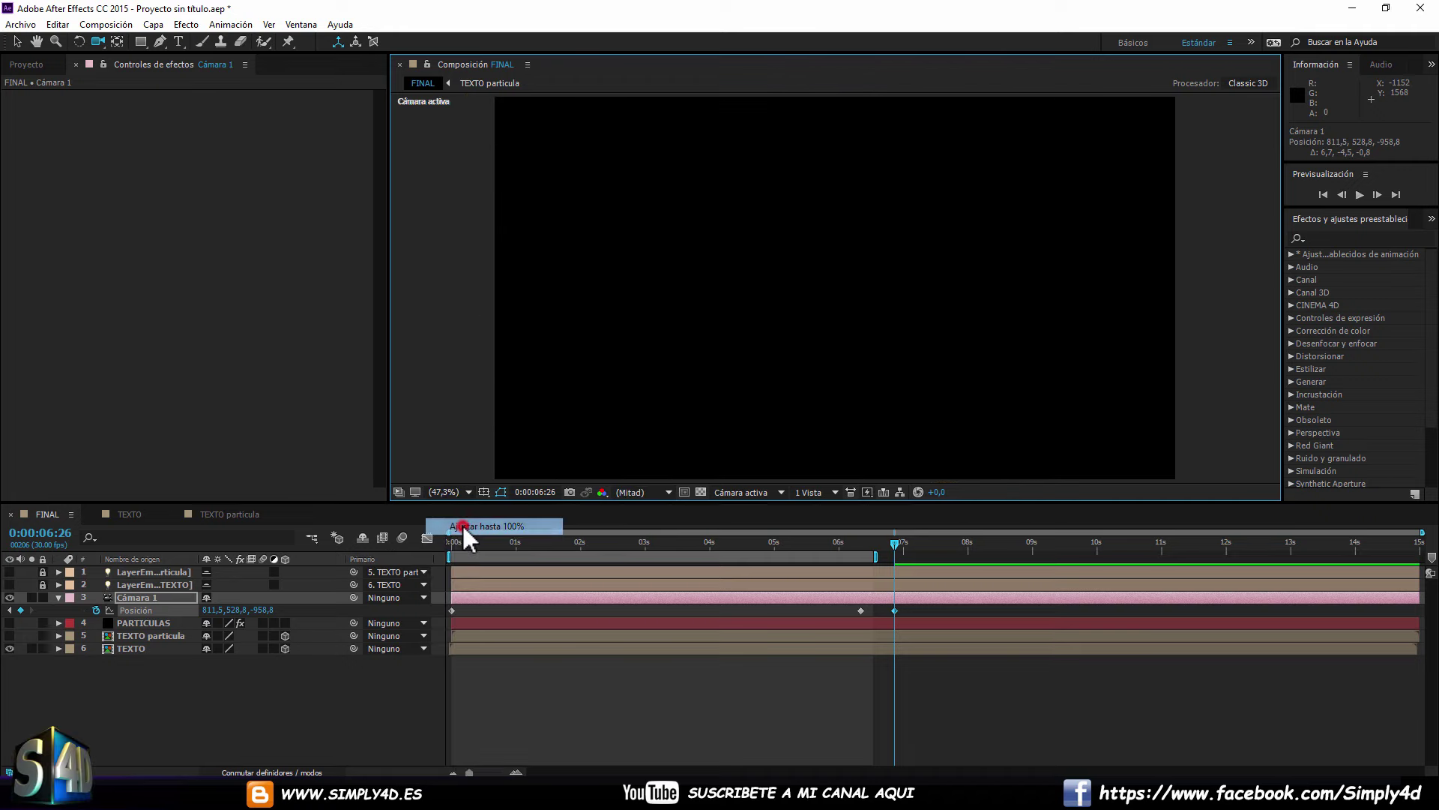
Show PARTICULAS again and preview Cámara 1 sweeping past the sand-dissolving Ejemplo.
click(9, 623)
key(space)
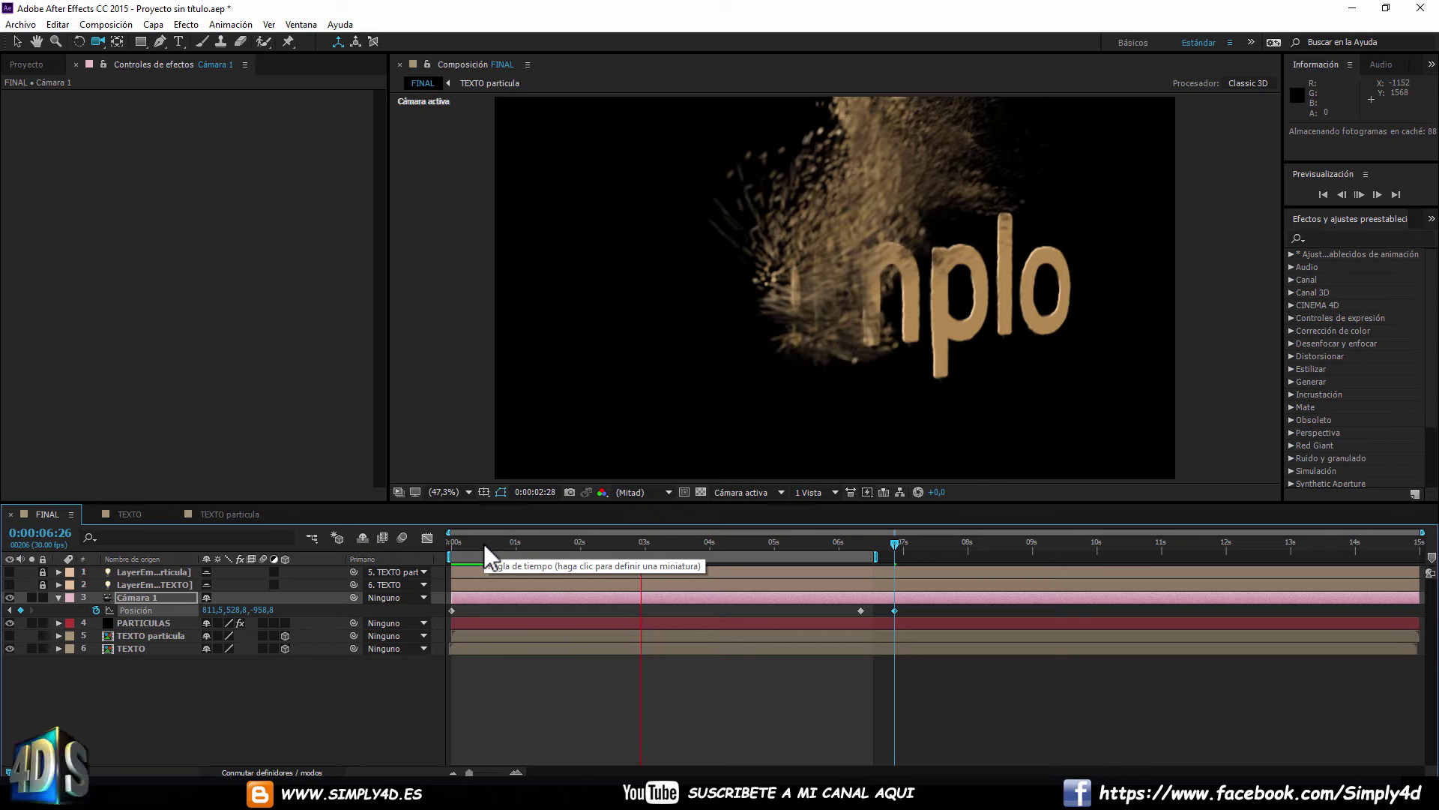
key(space)
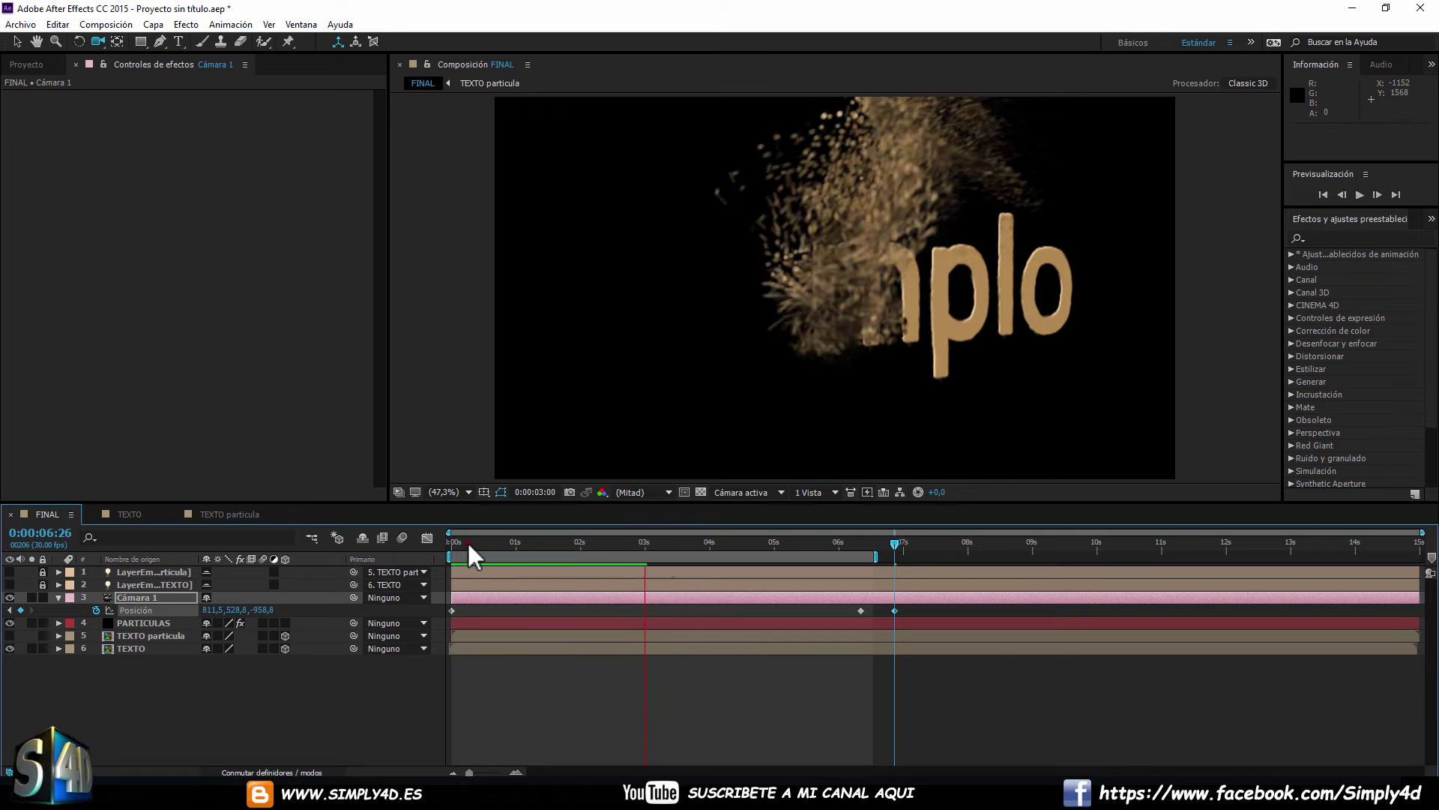
key(Home)
key(space)
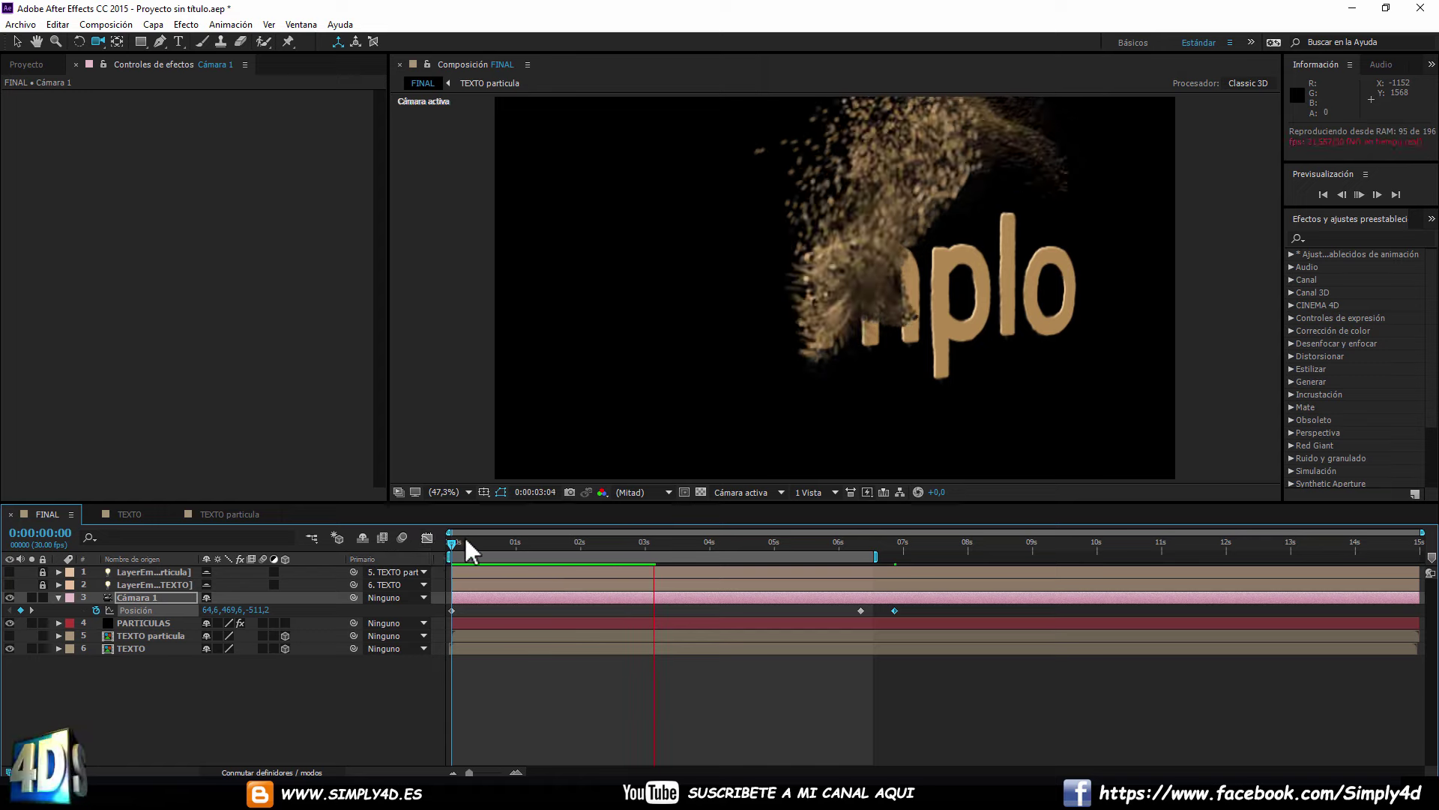
click(450, 543)
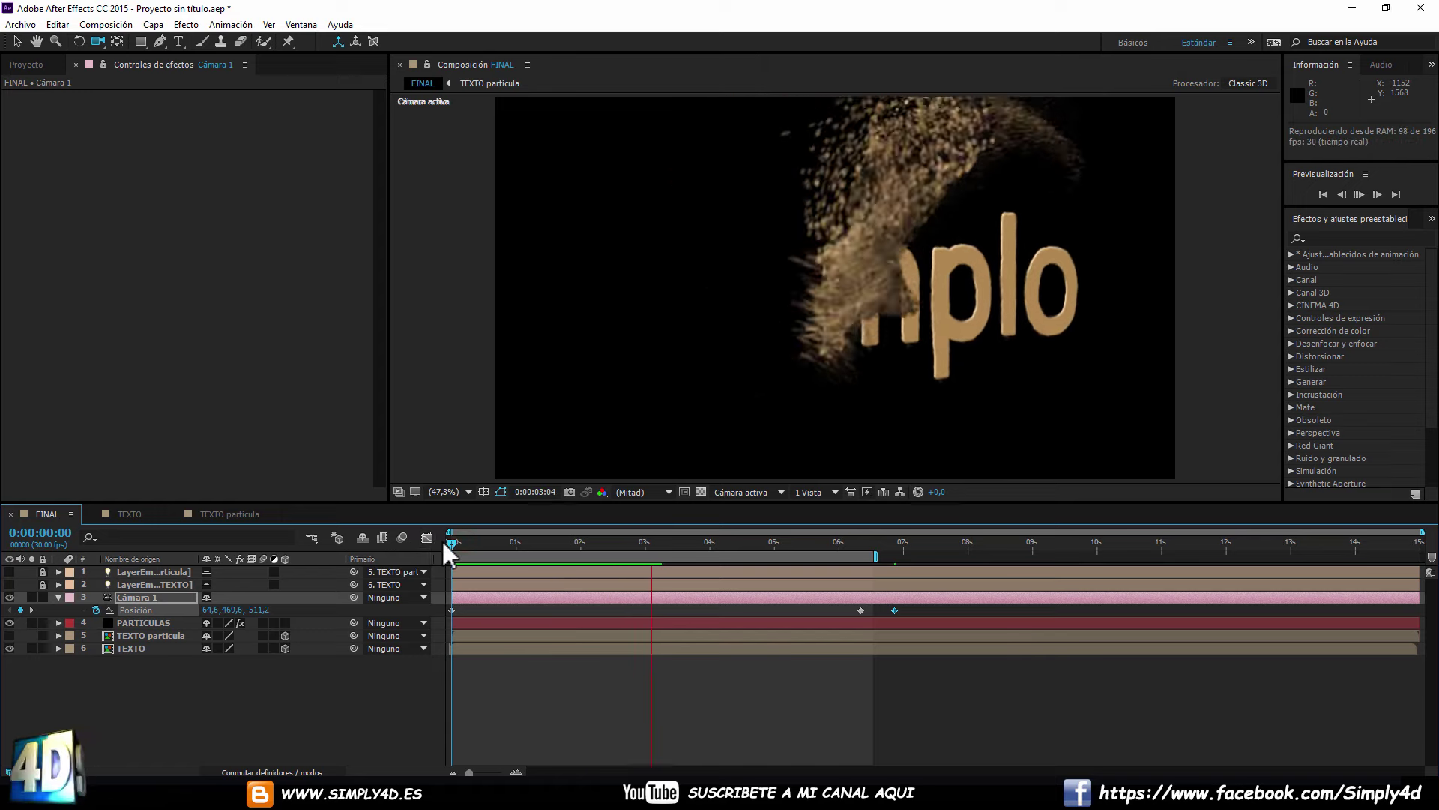
click(451, 543)
key(space)
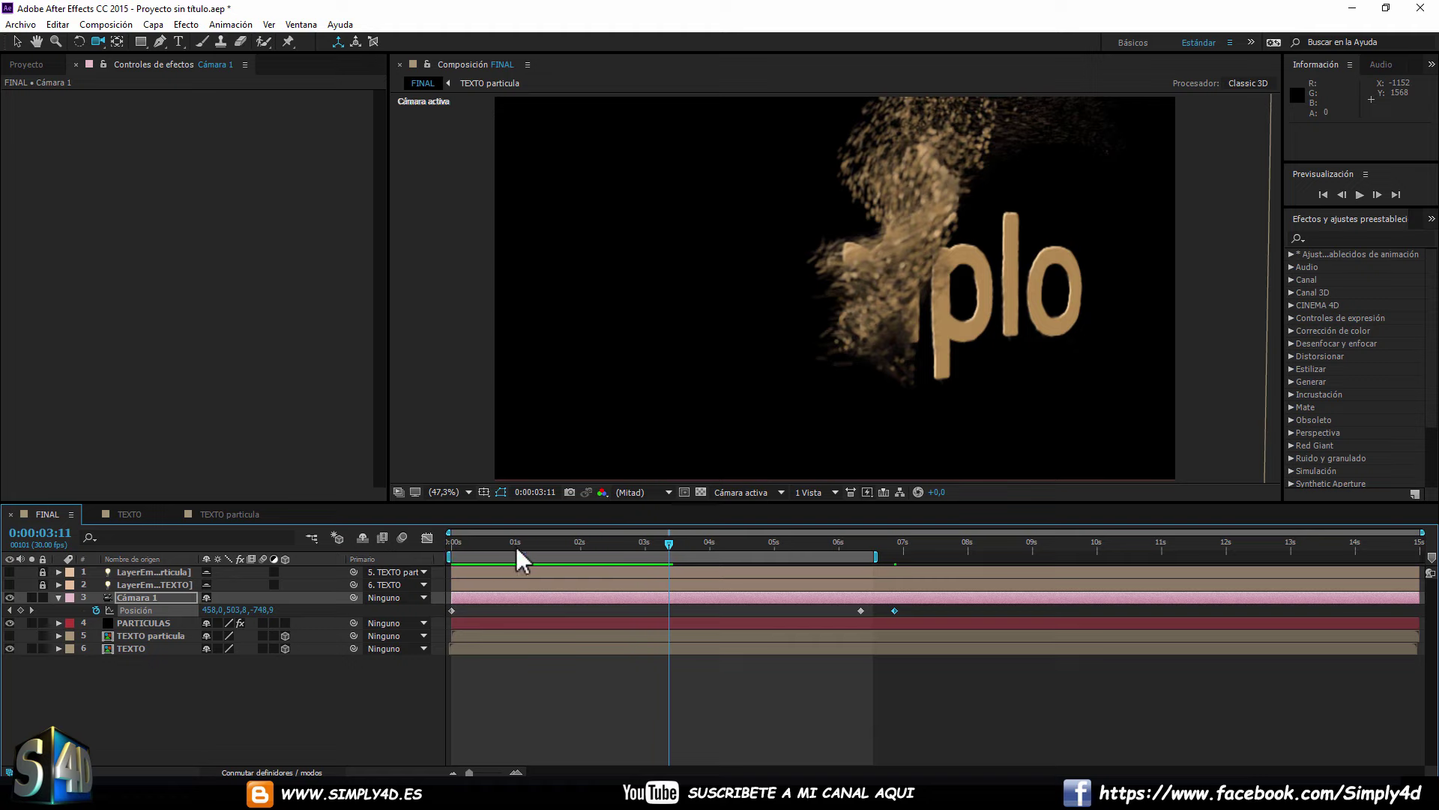
key(space)
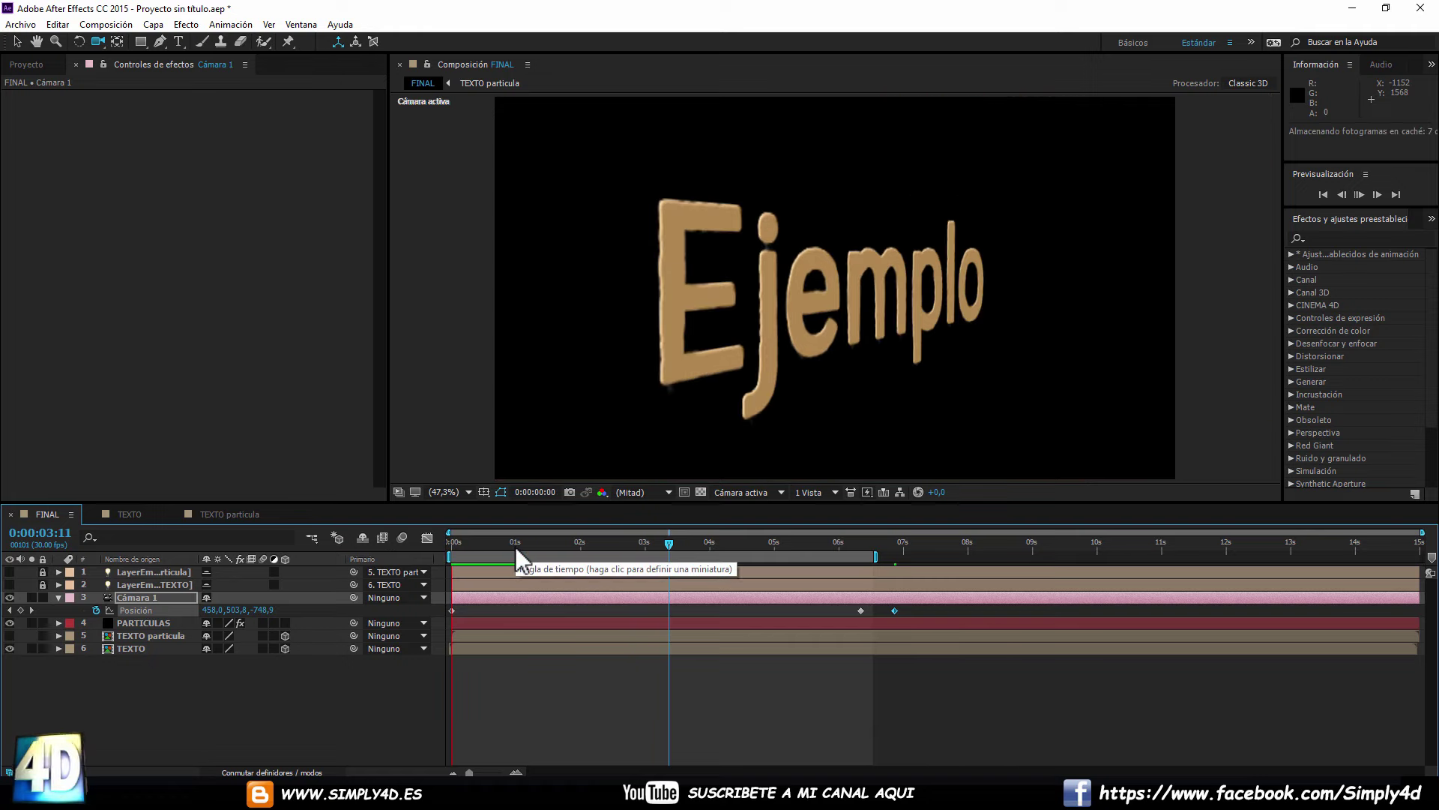
key(space)
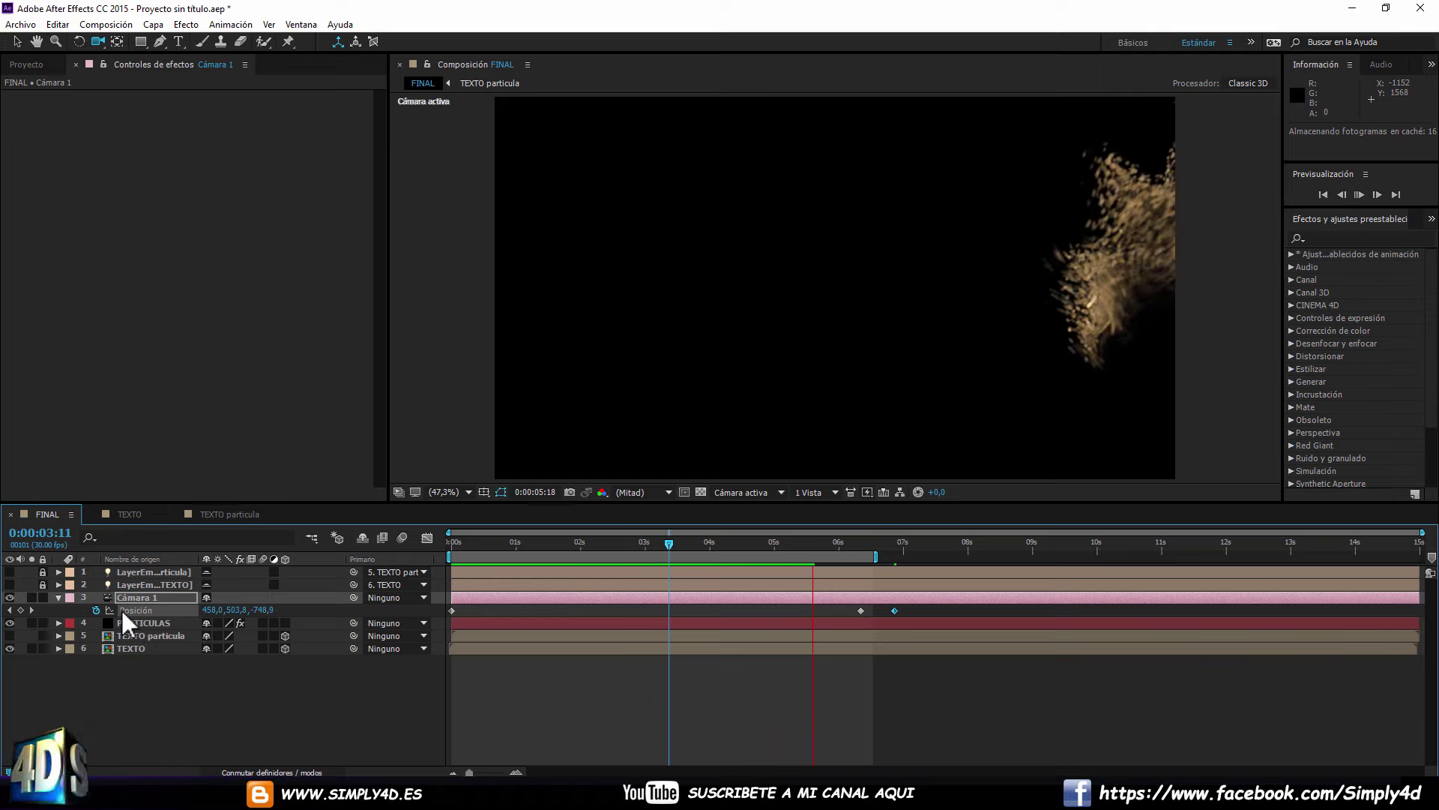
key(space)
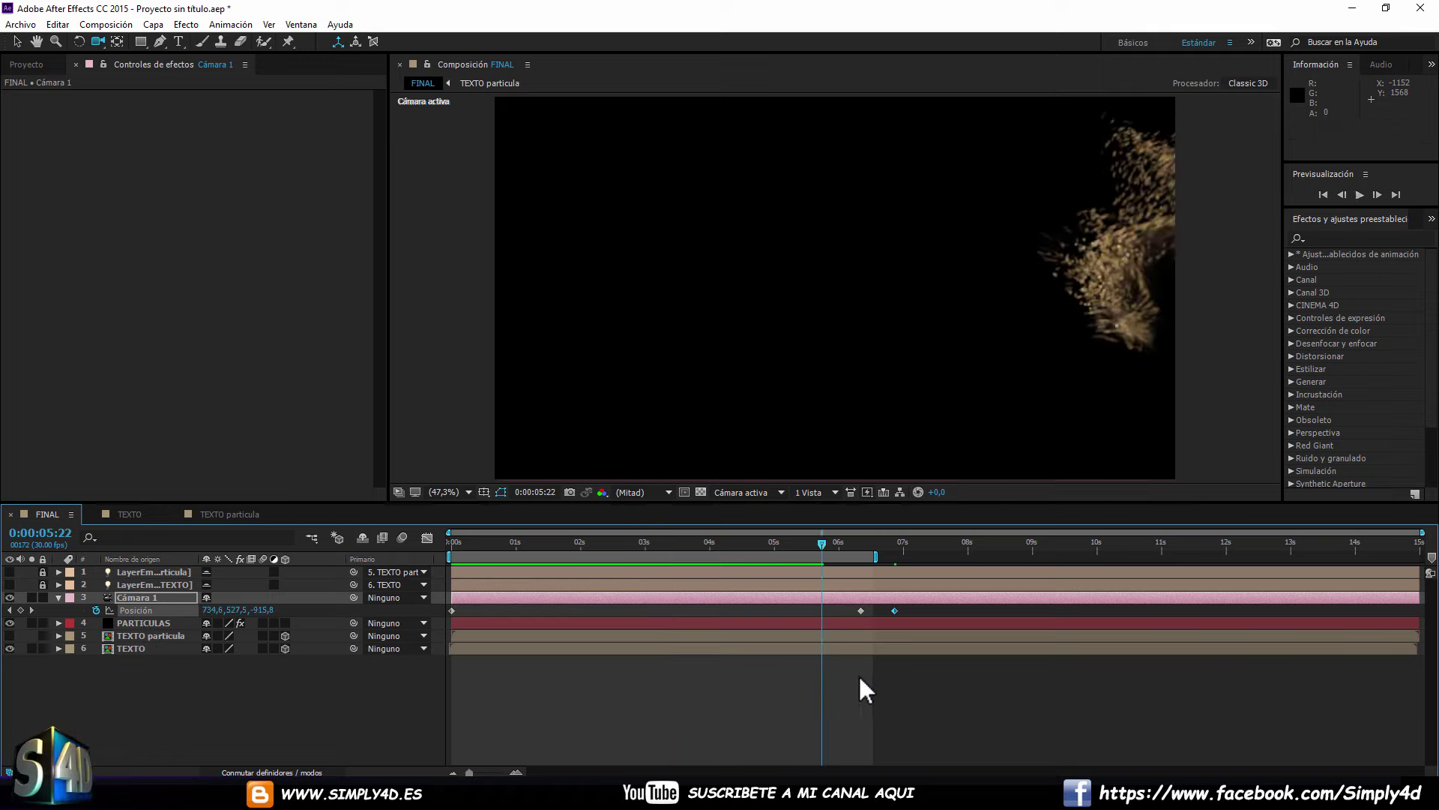
click(452, 543)
key(space)
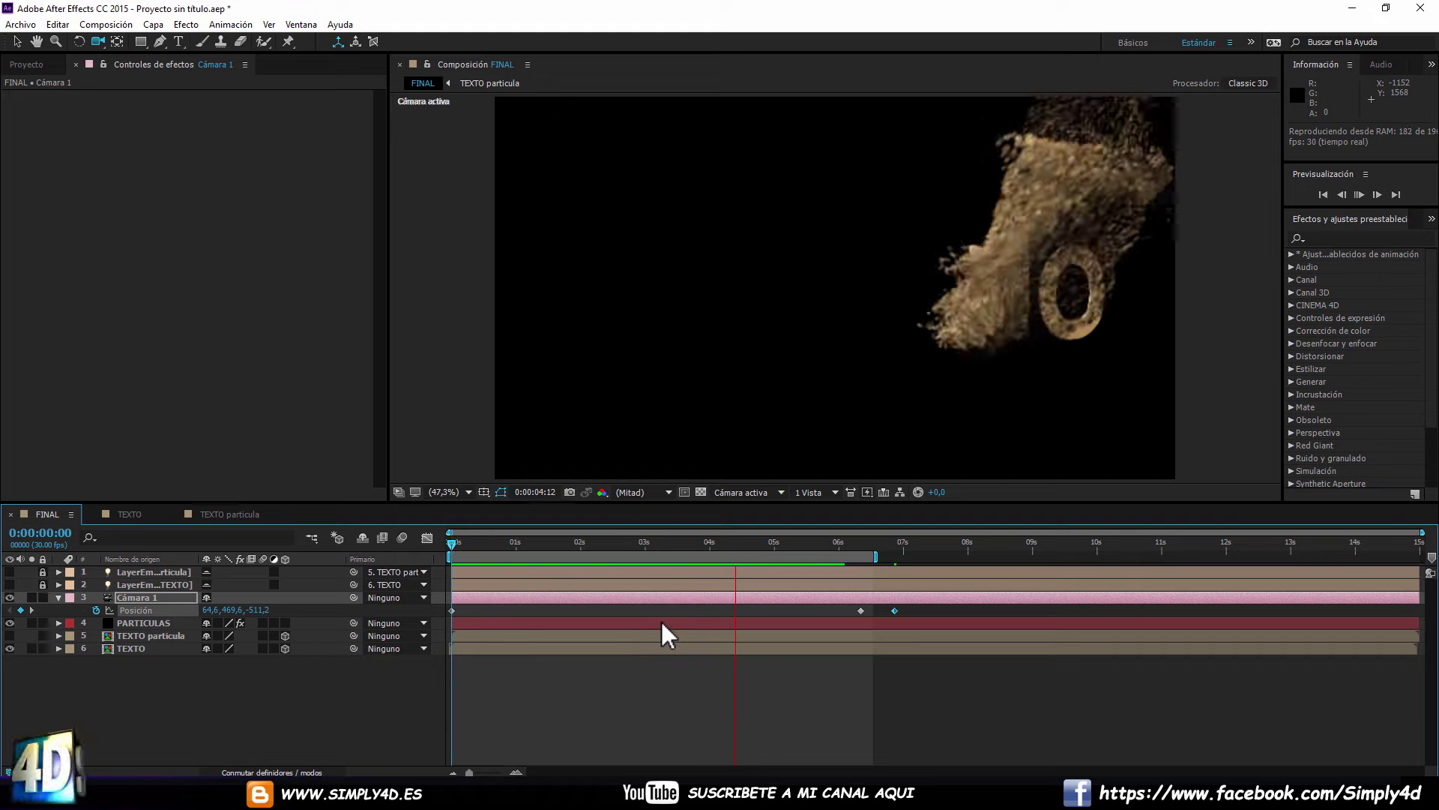
key(space)
key(space)
key(space)
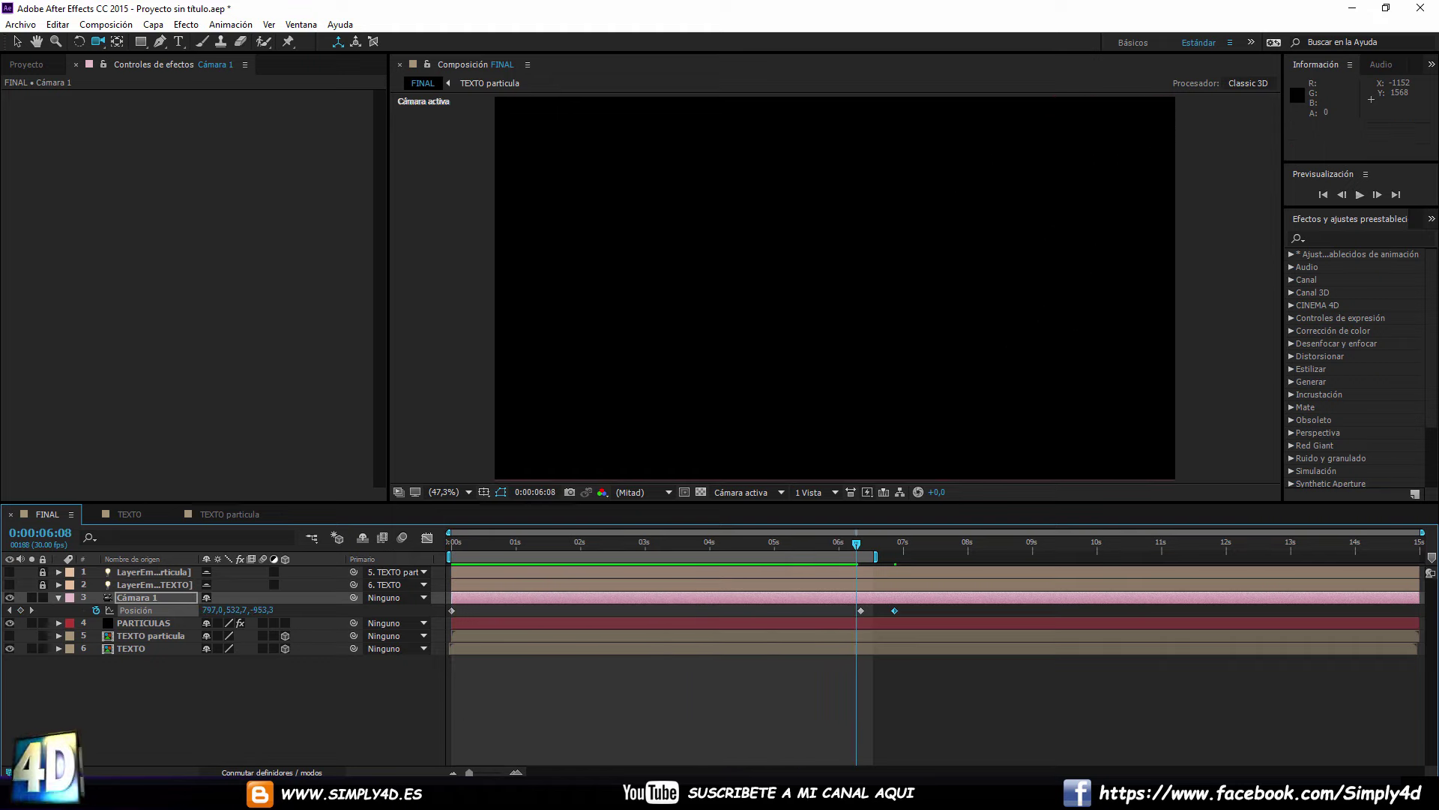